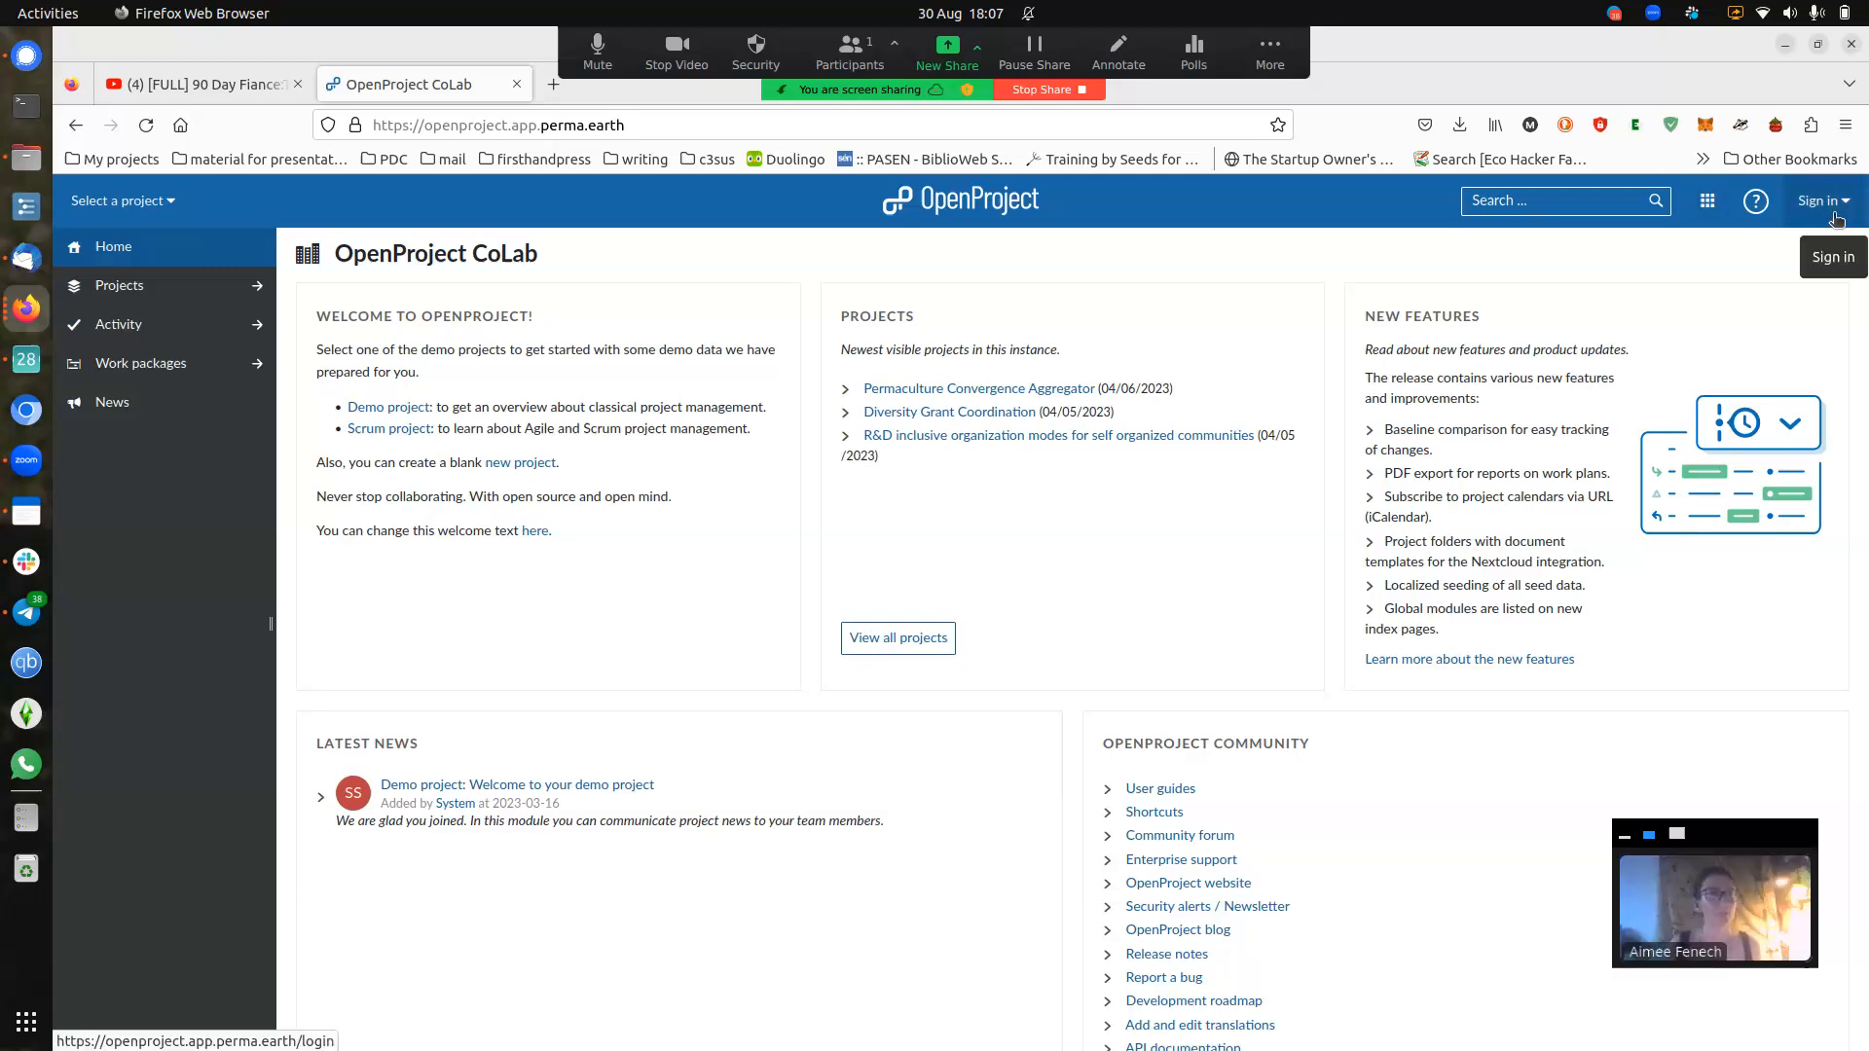
- Sign in to OpenProject CoLab using the login saved in Firefox's autofill
left_click(1835, 218)
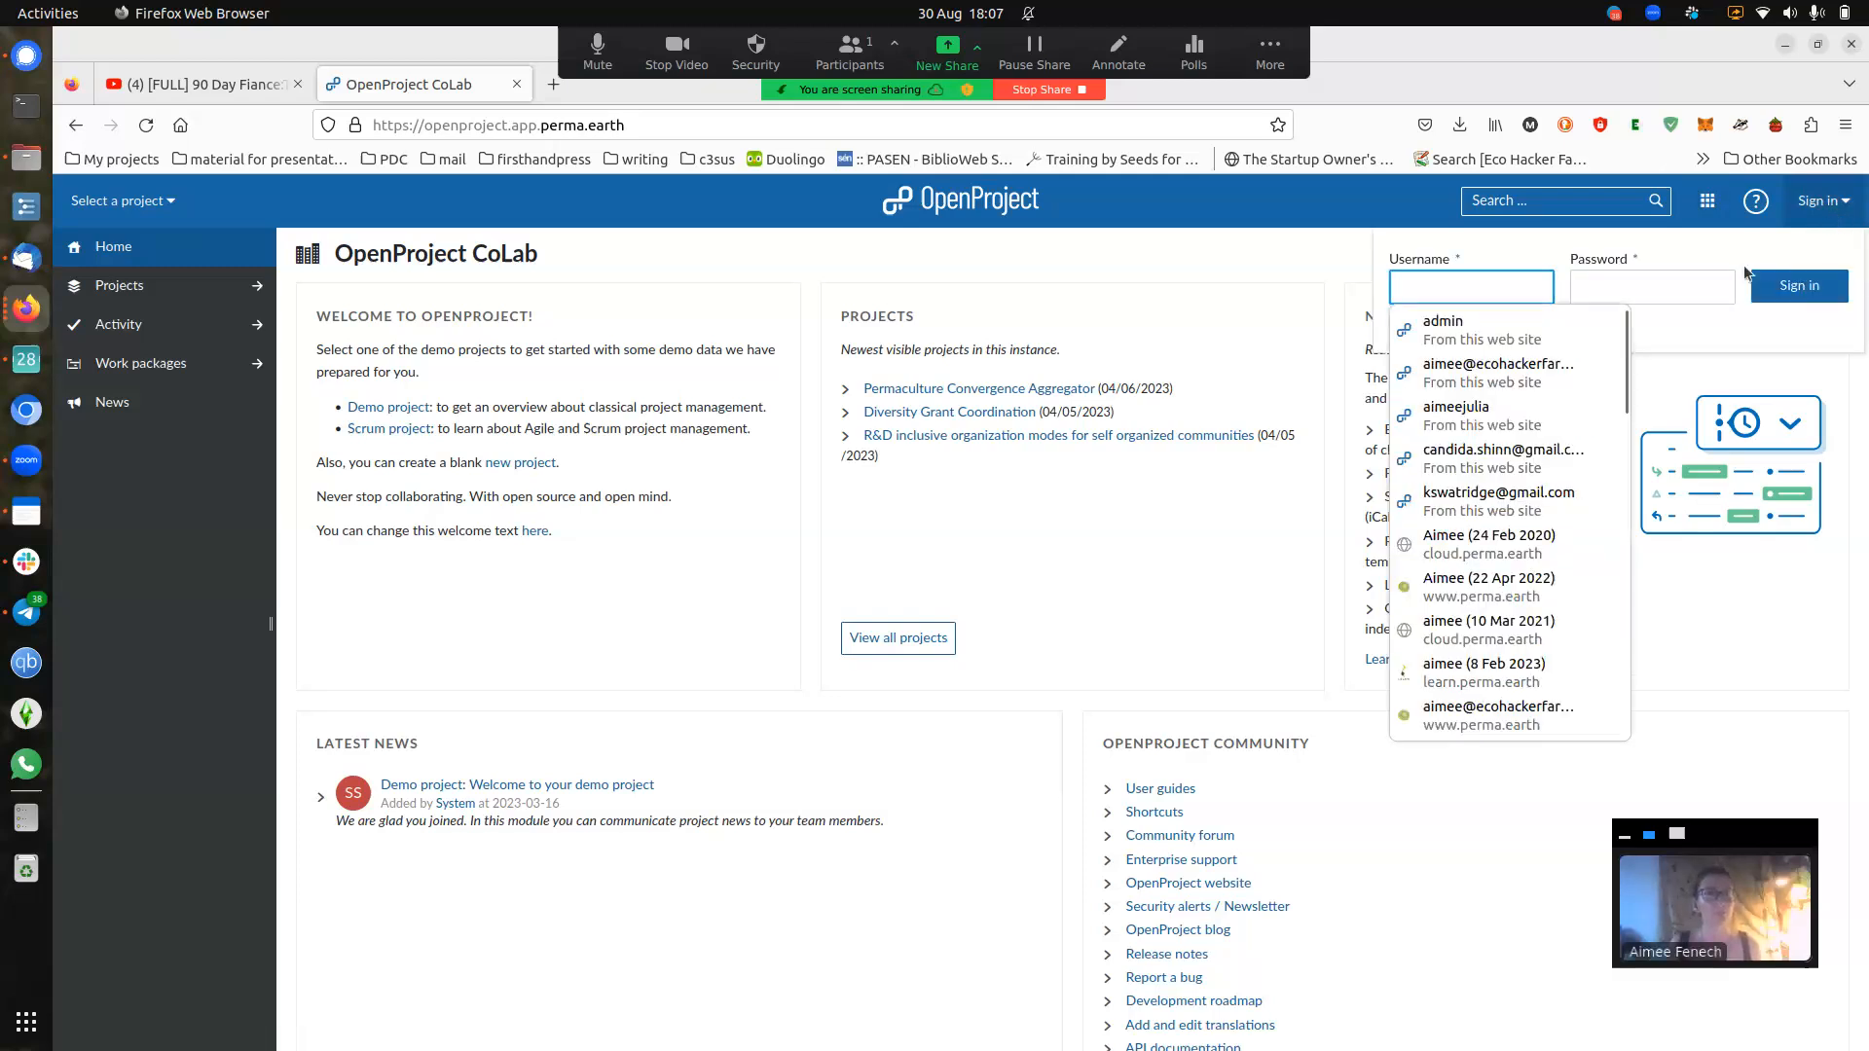
left_click(1499, 416)
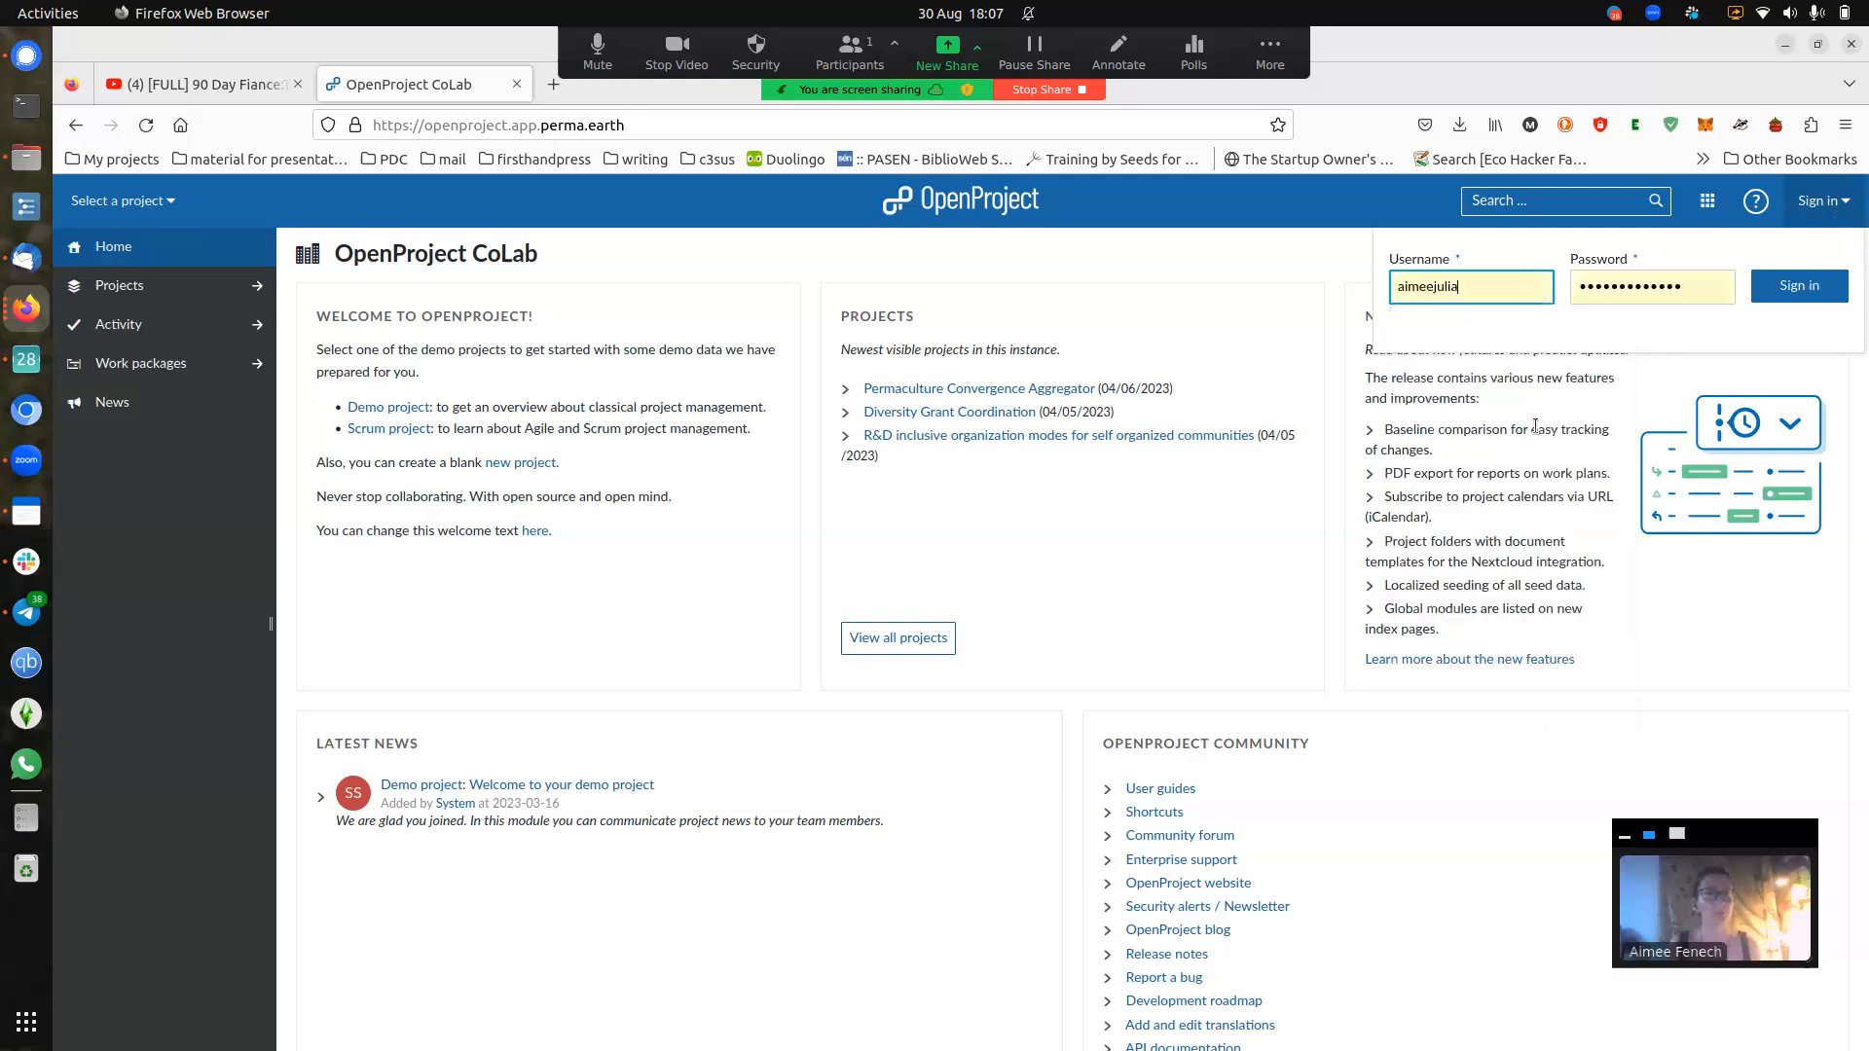
left_click(1813, 296)
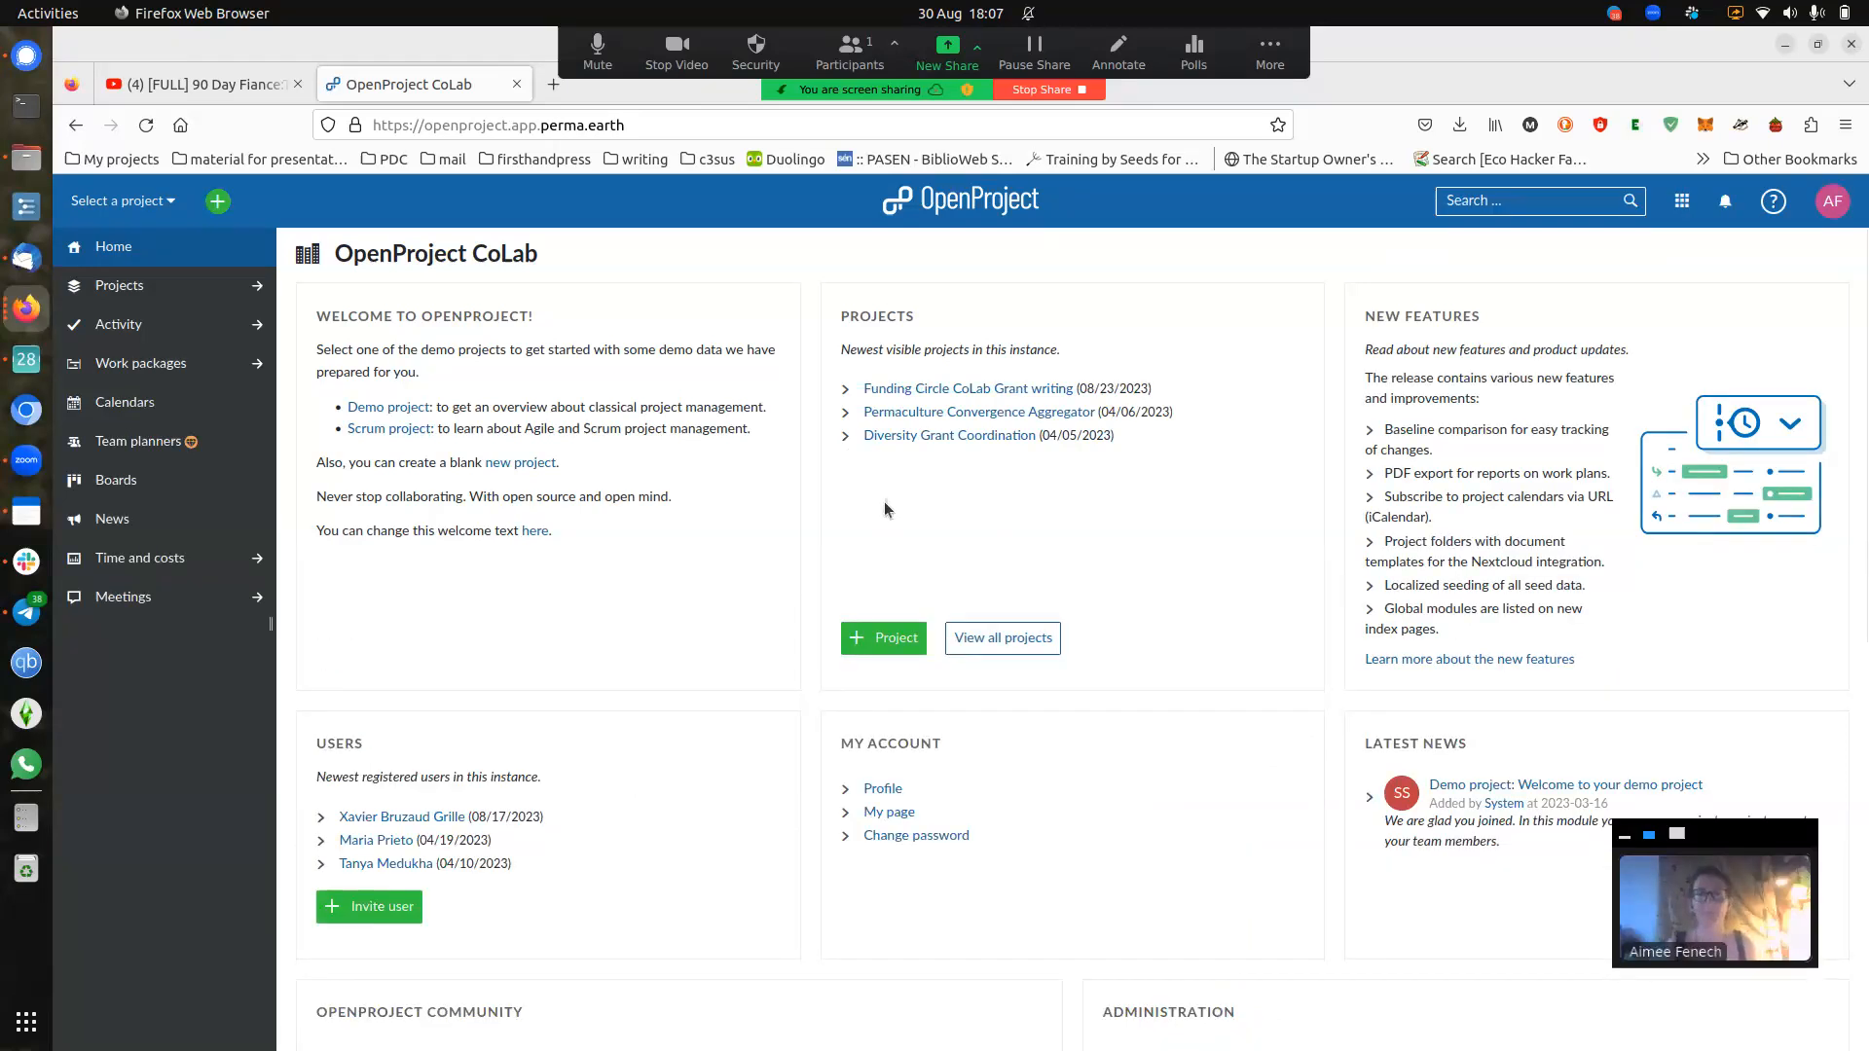
- Go to the Permaculture Convergence Aggregator project from the home page's Projects panel
left_click(1833, 206)
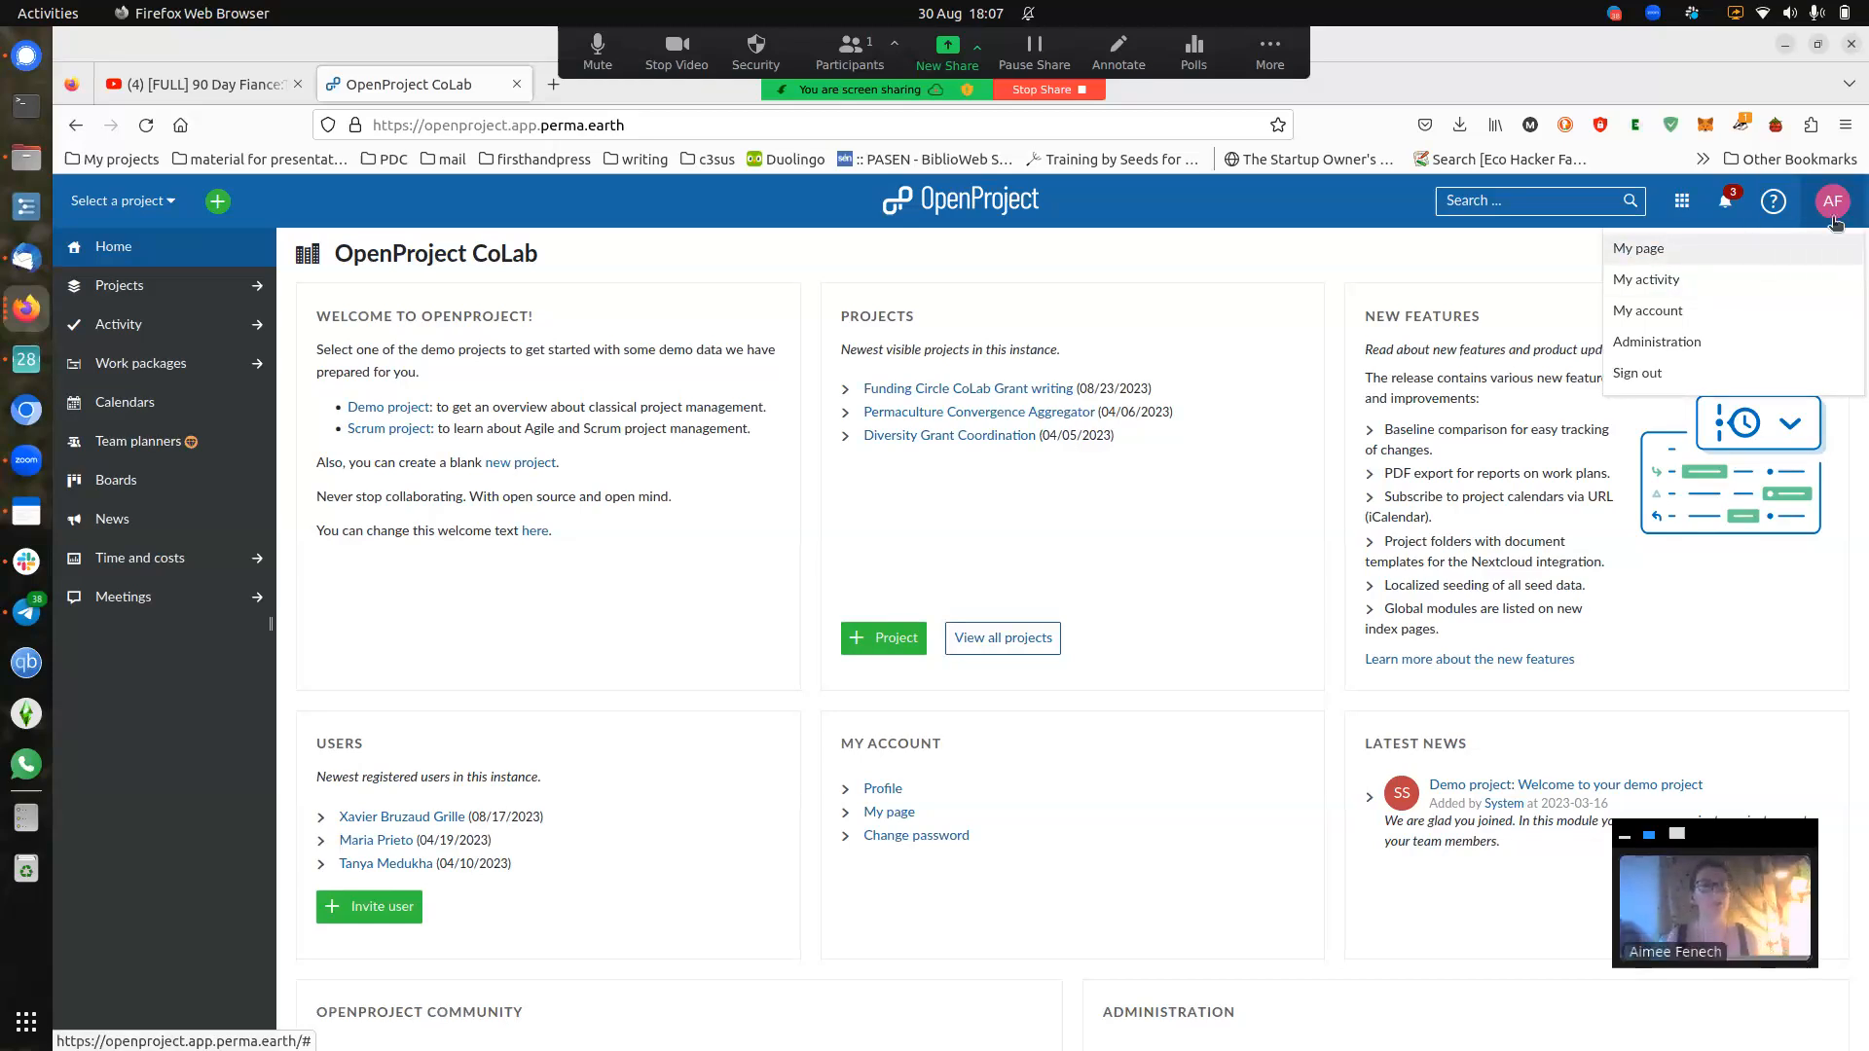
left_click(1457, 247)
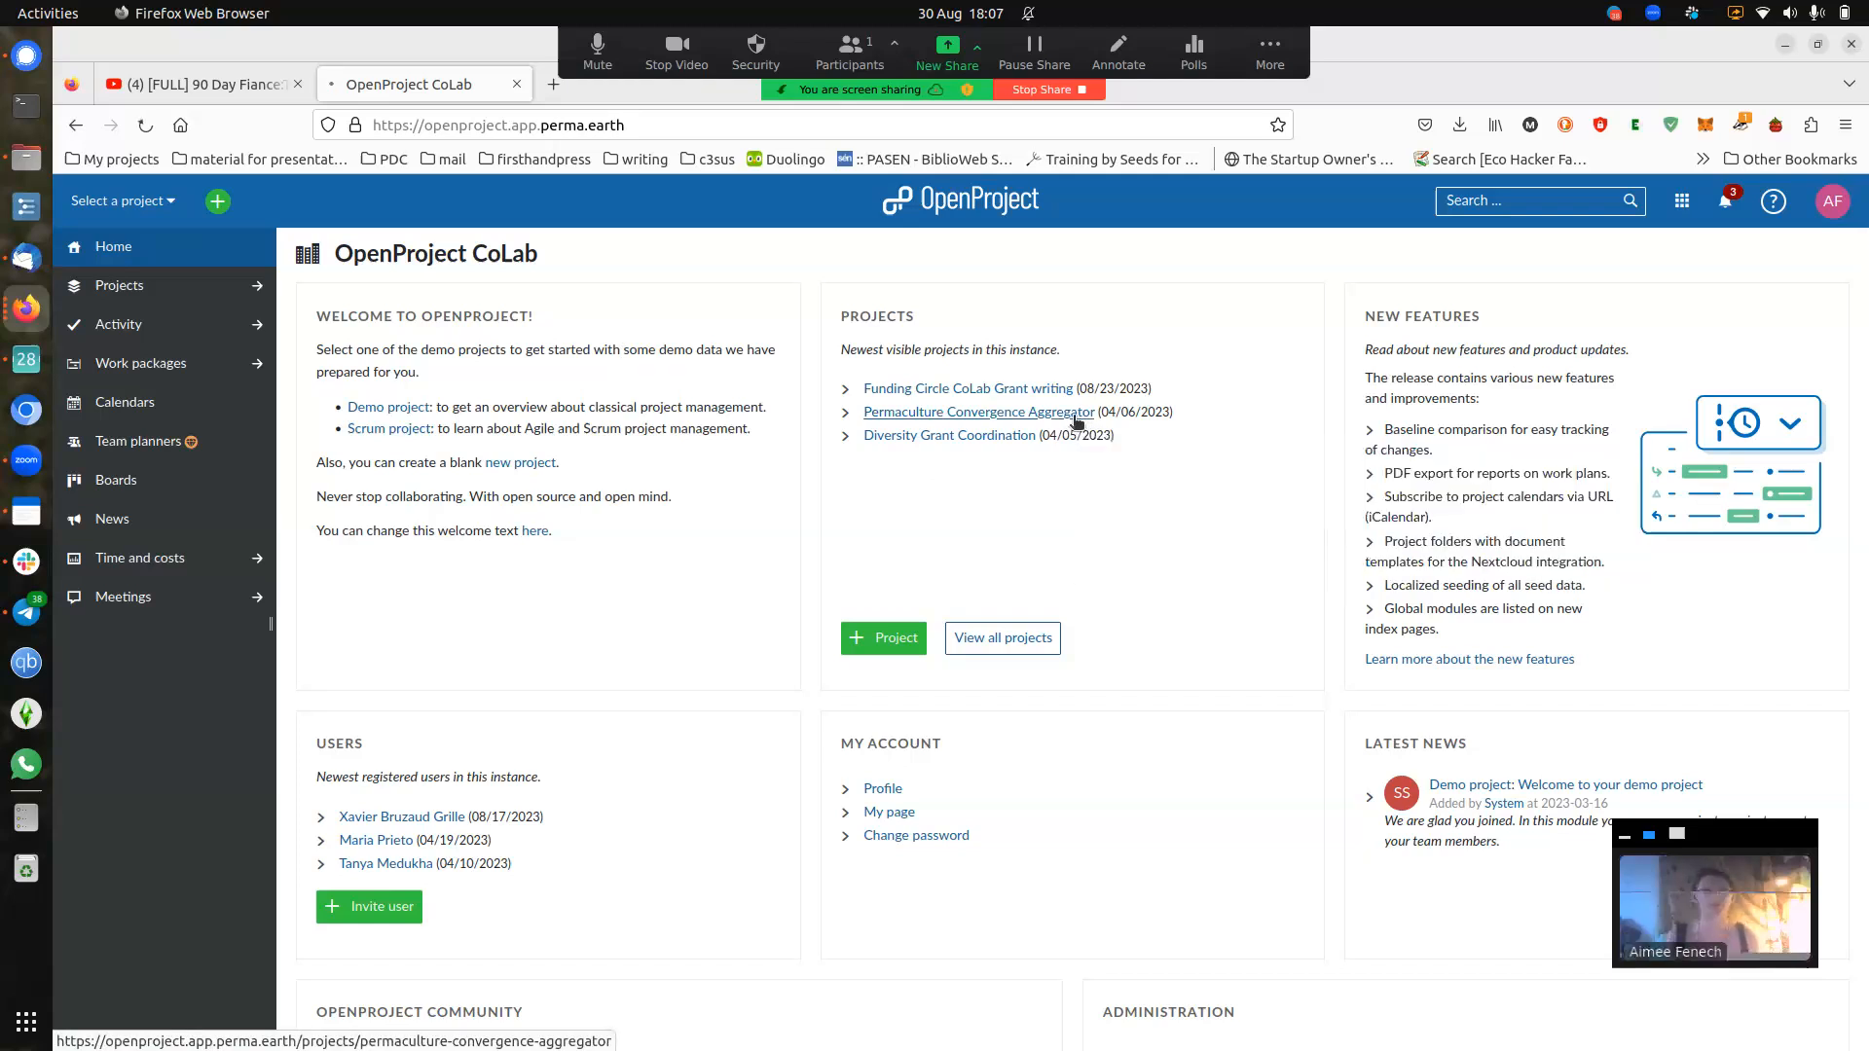
left_click(1075, 421)
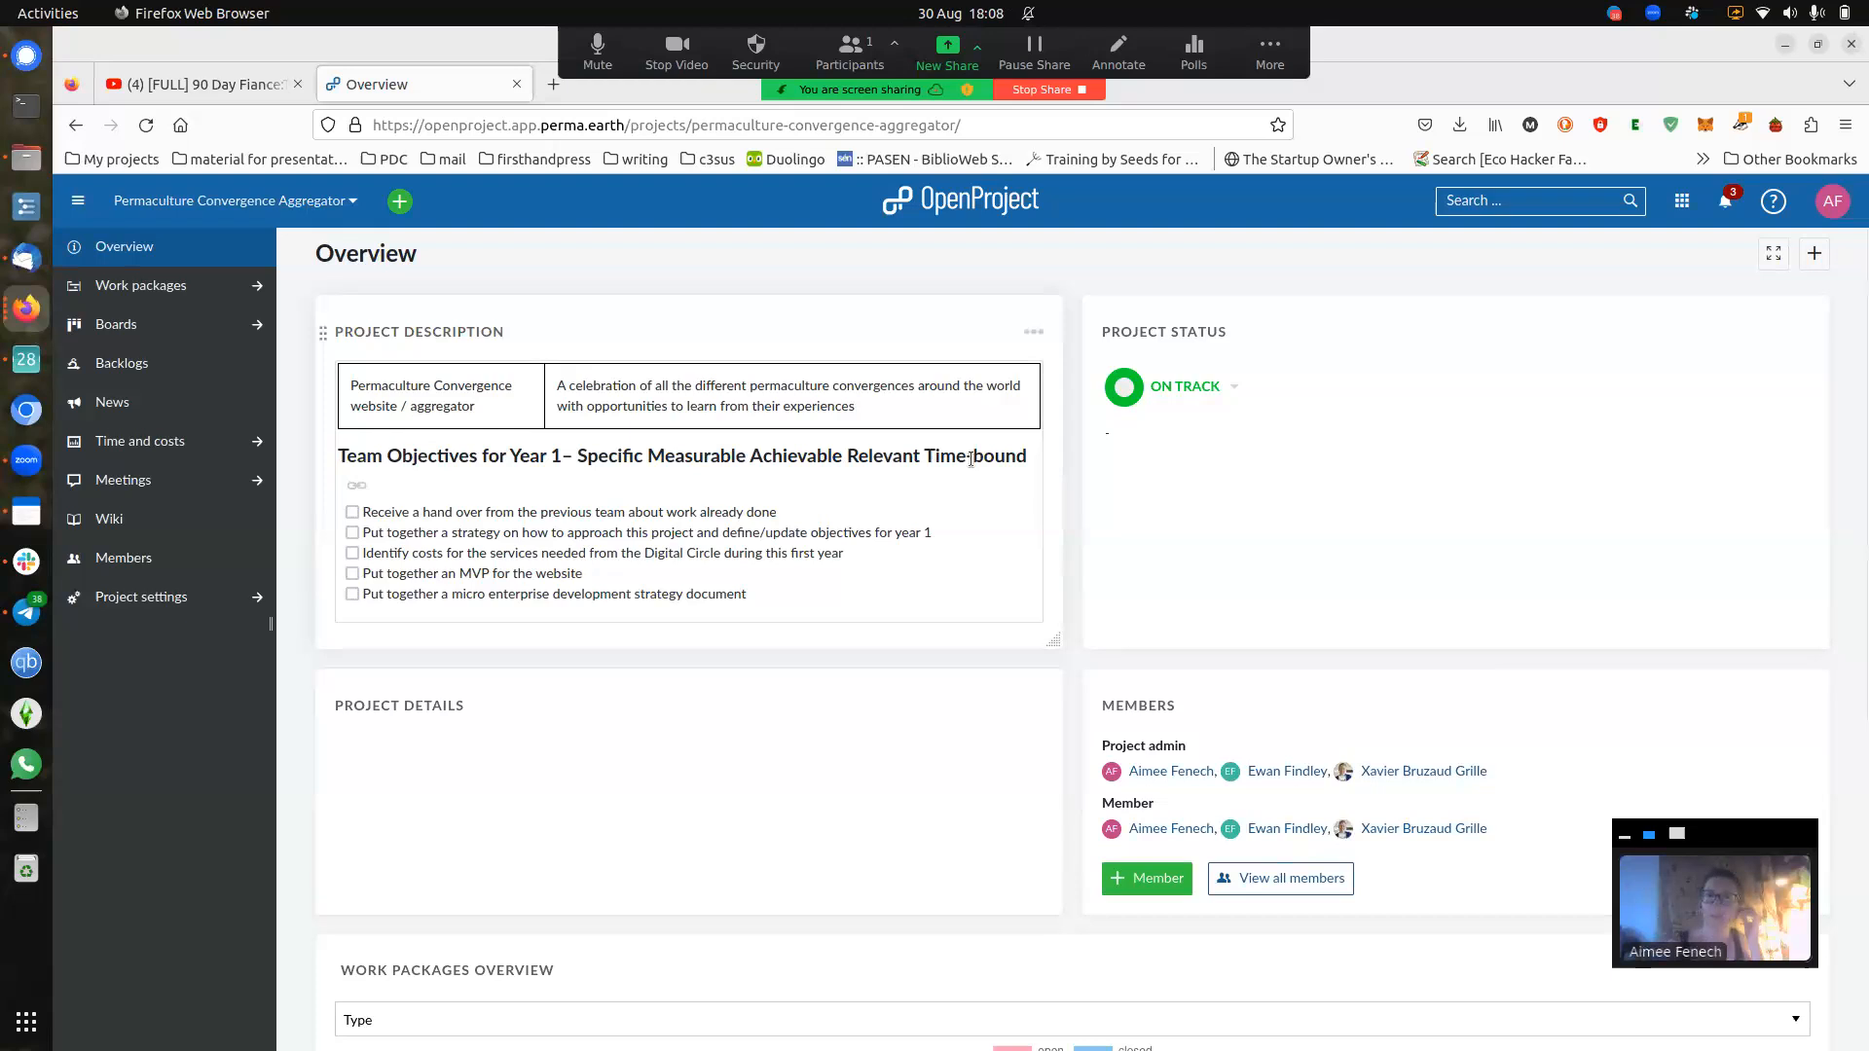
left_click(353, 204)
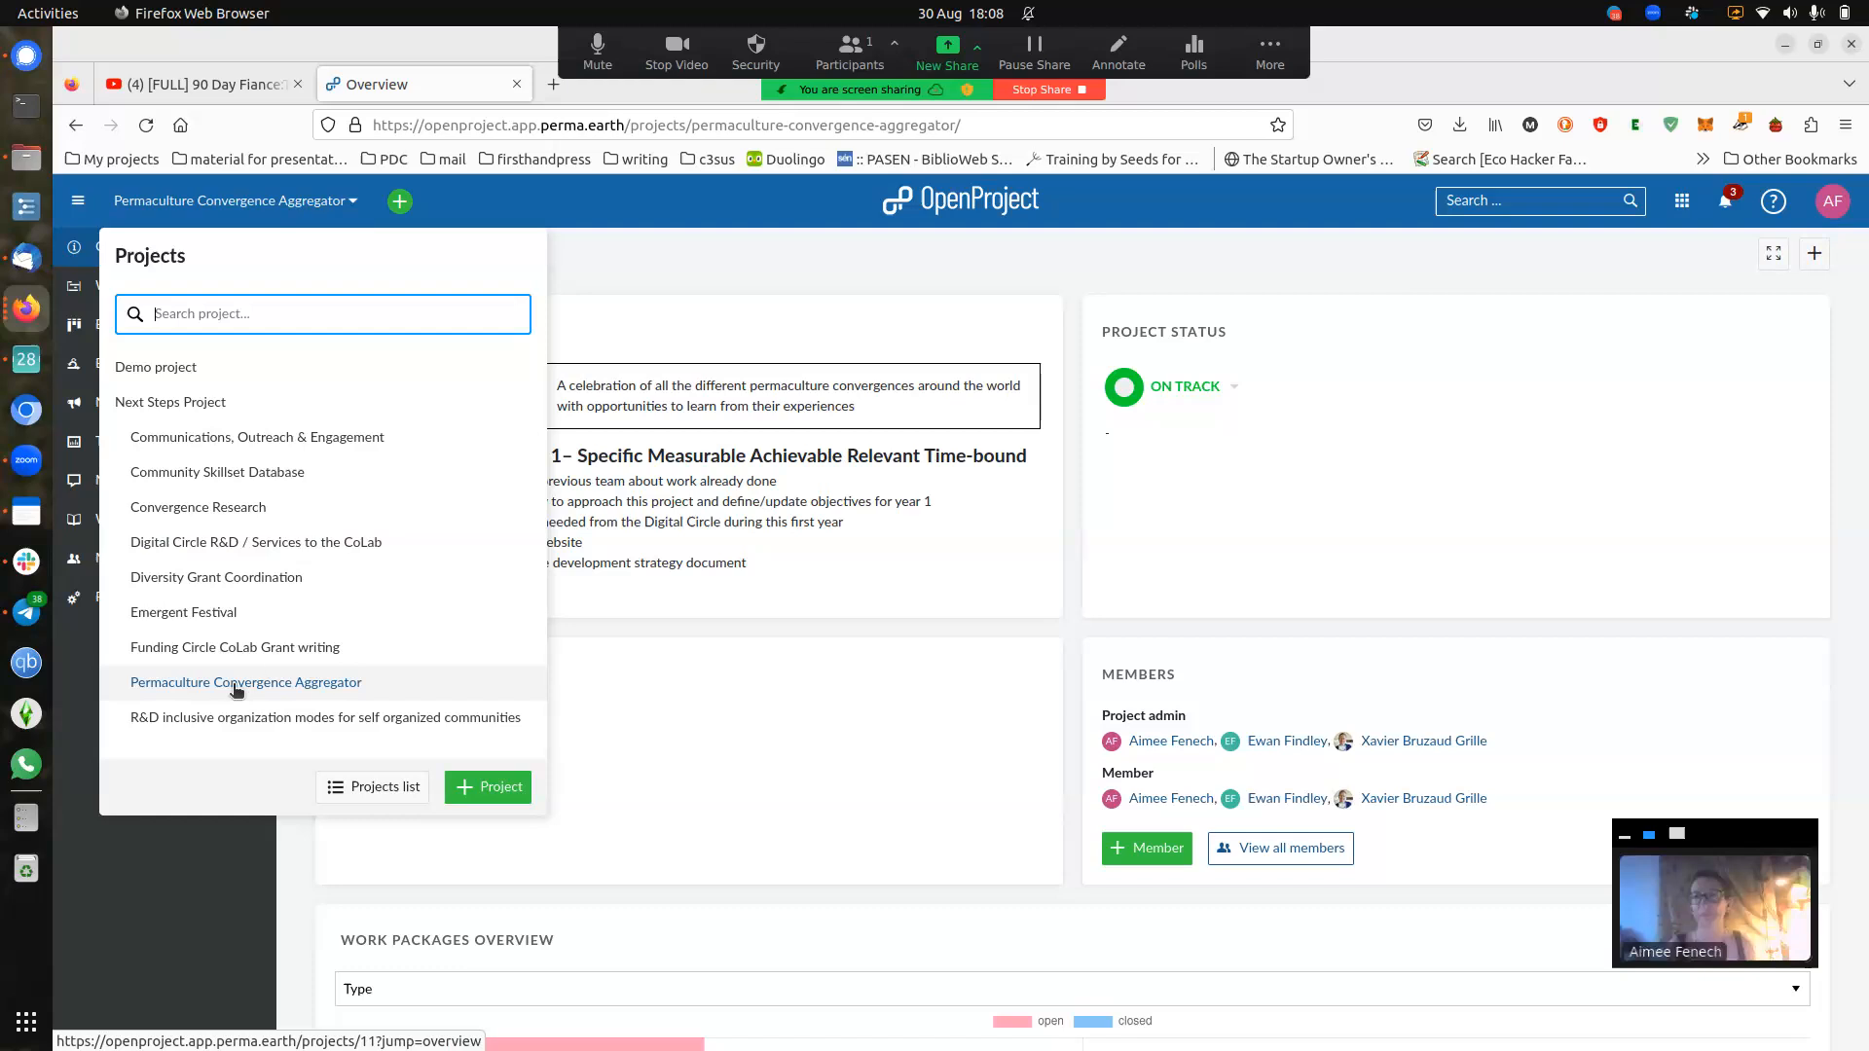
left_click(732, 268)
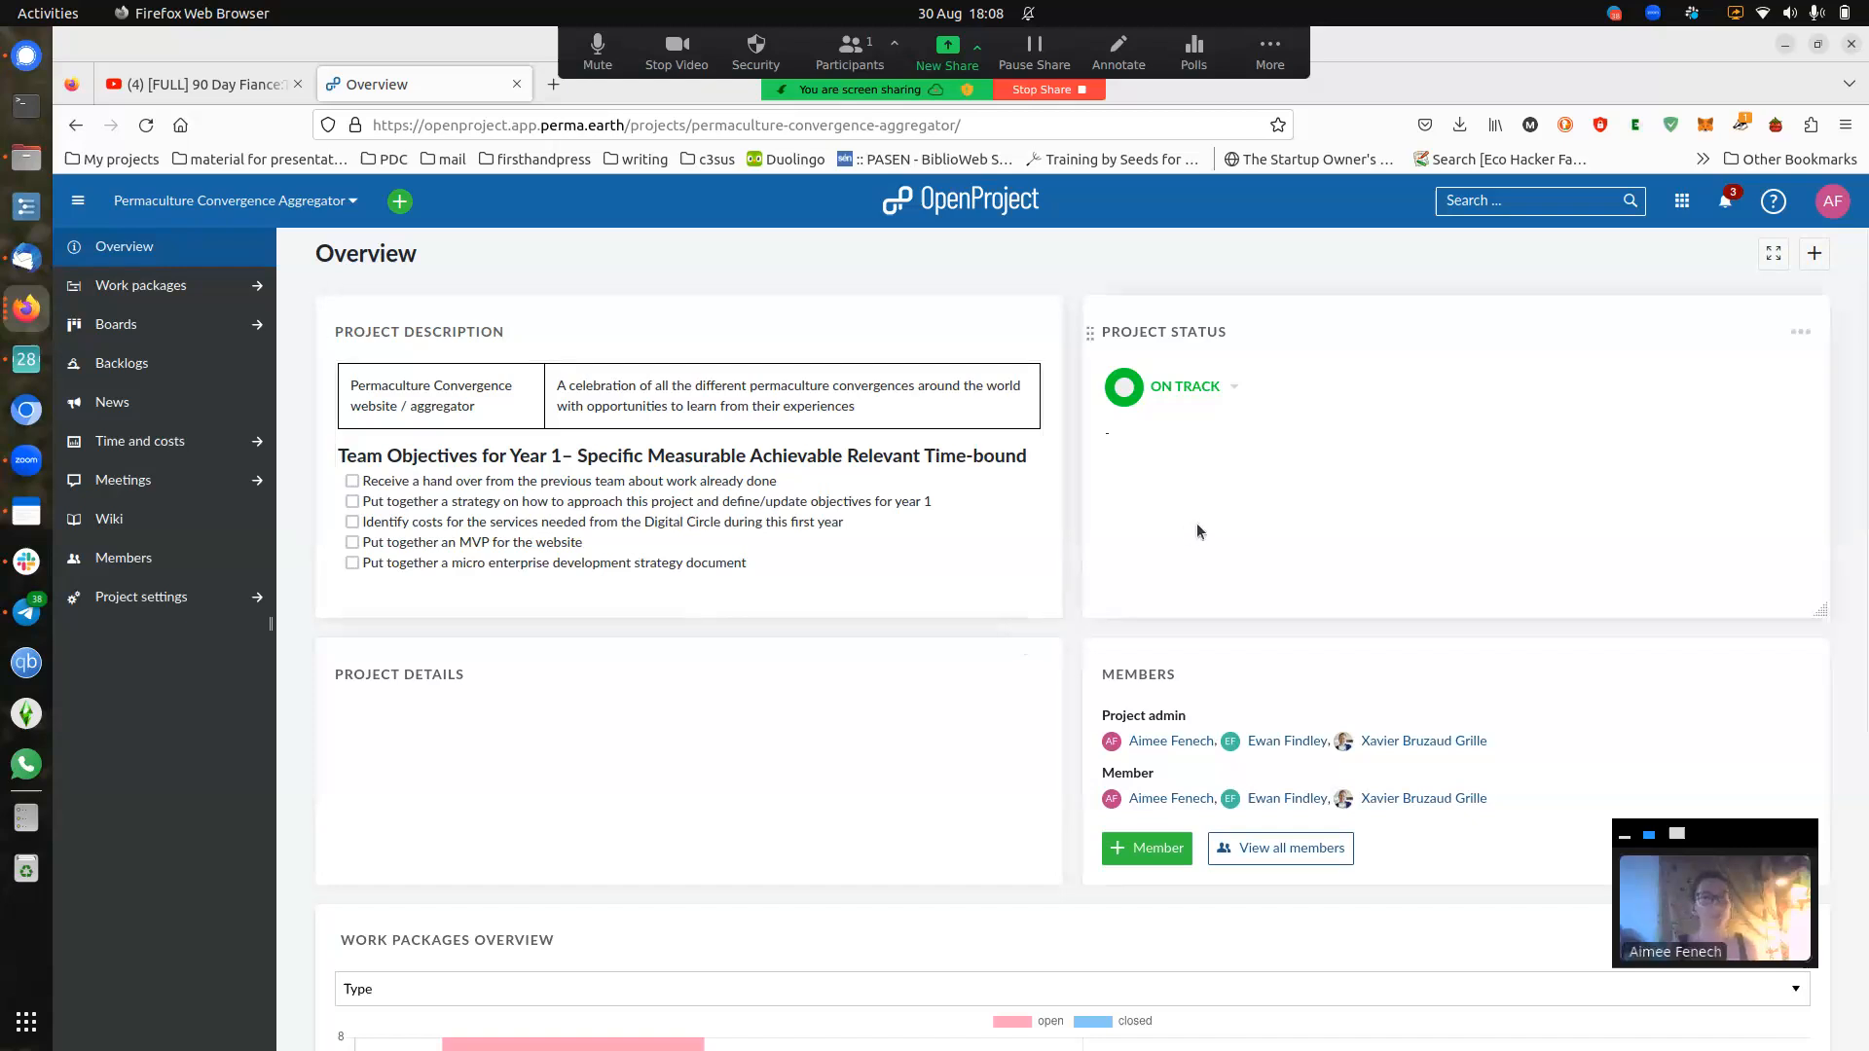
left_click(1234, 384)
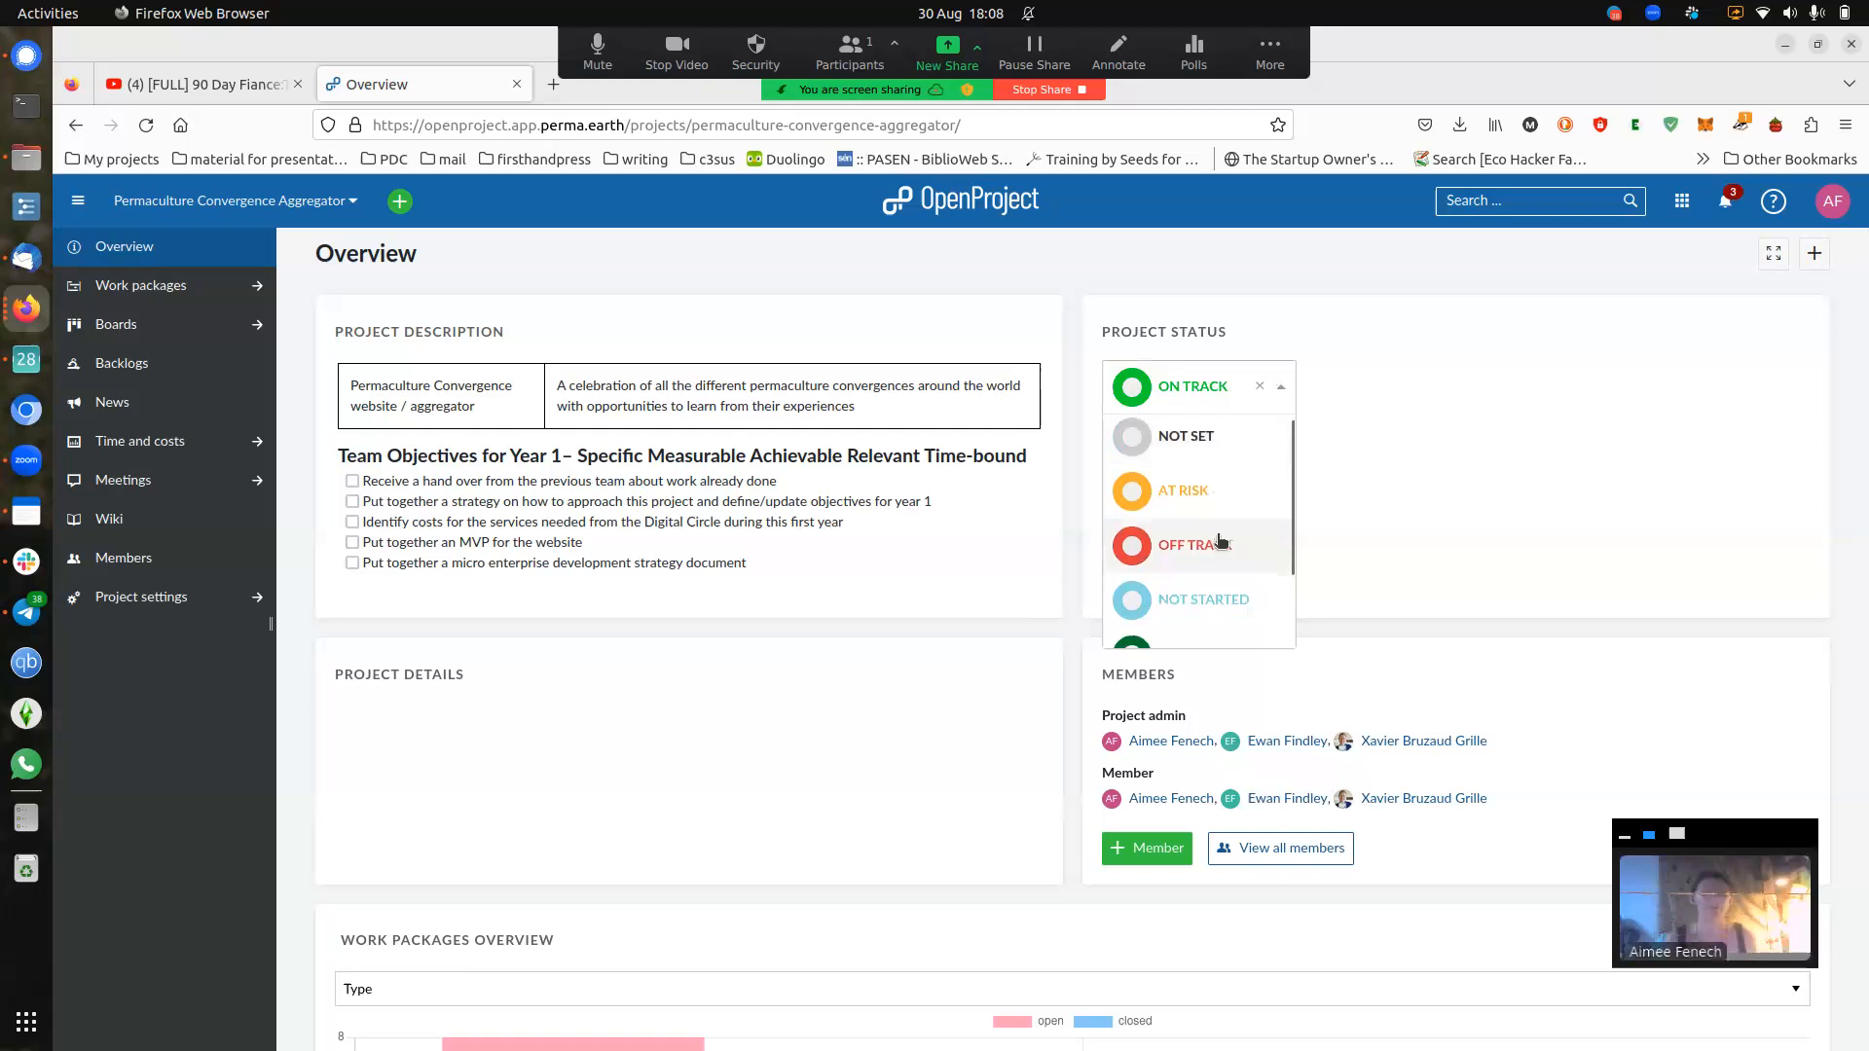
scroll(1226, 536, "down", 2)
scroll(1256, 581, "up", 2)
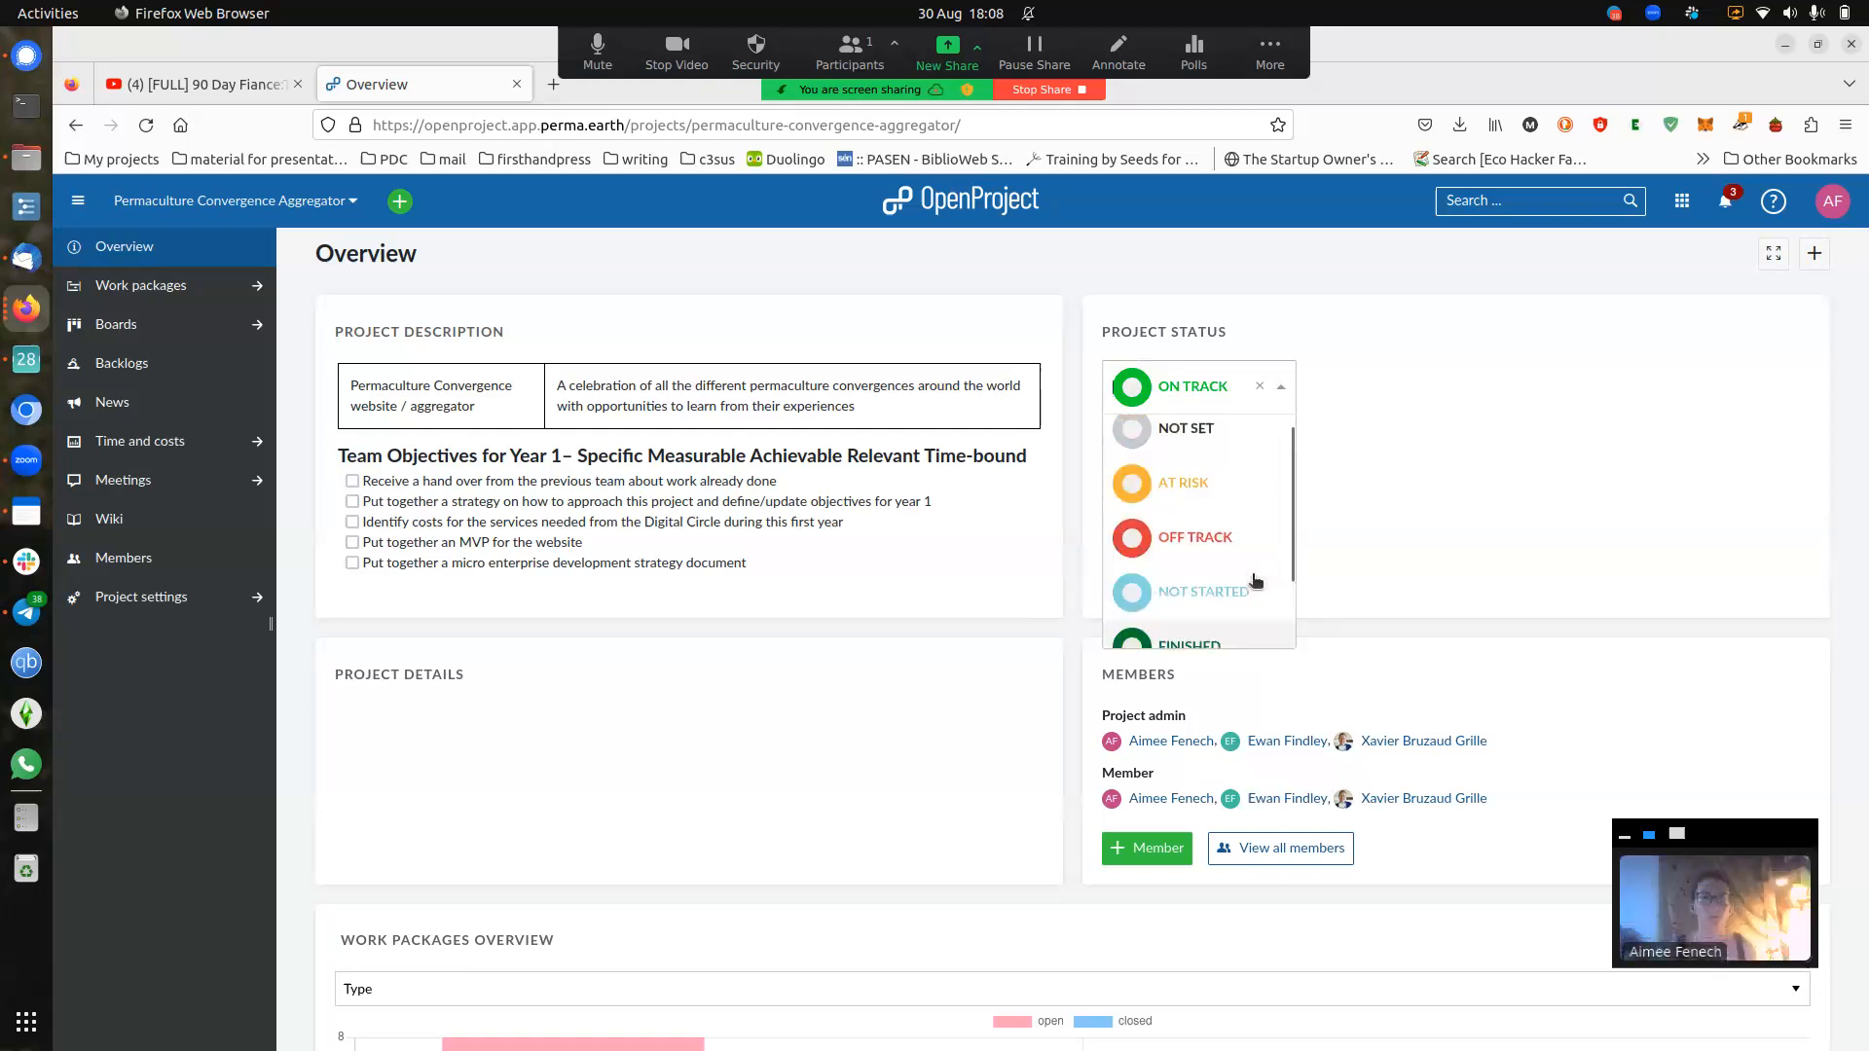
left_click(1282, 387)
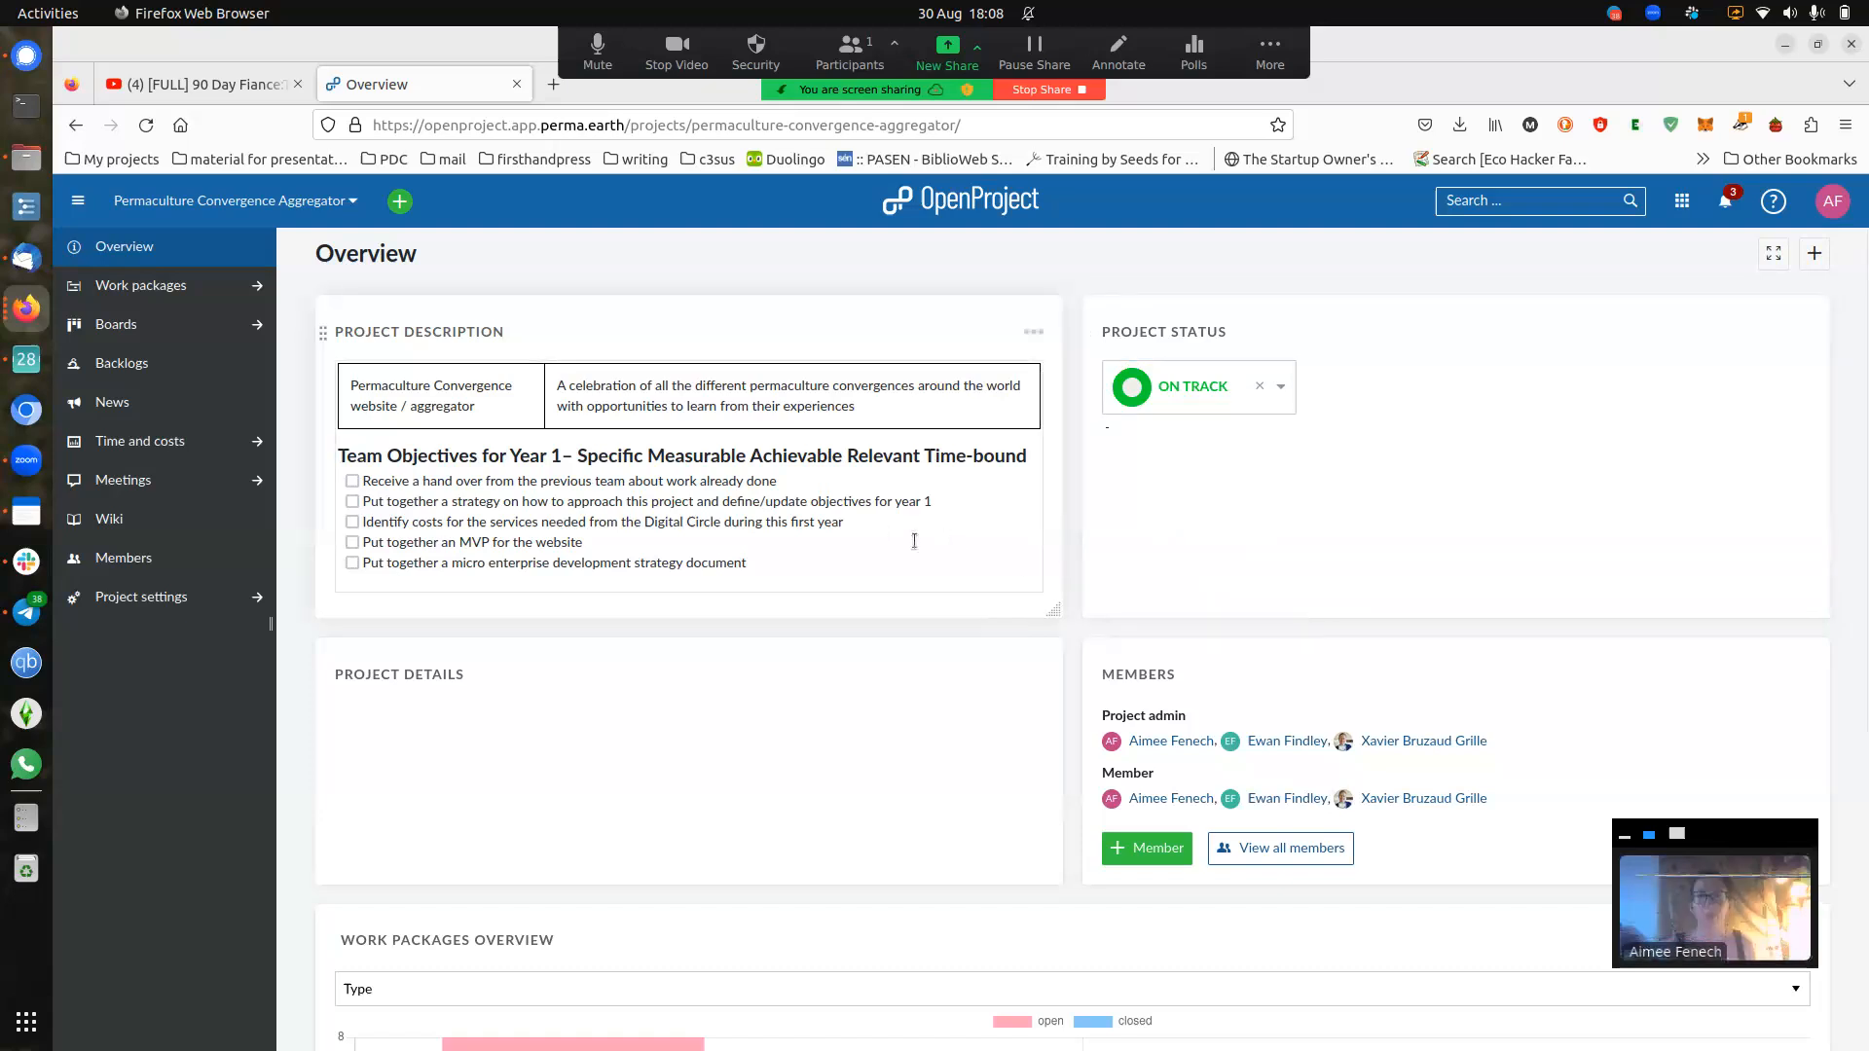
- Edit the project description and add a test line below the objectives checklist
left_click(882, 536)
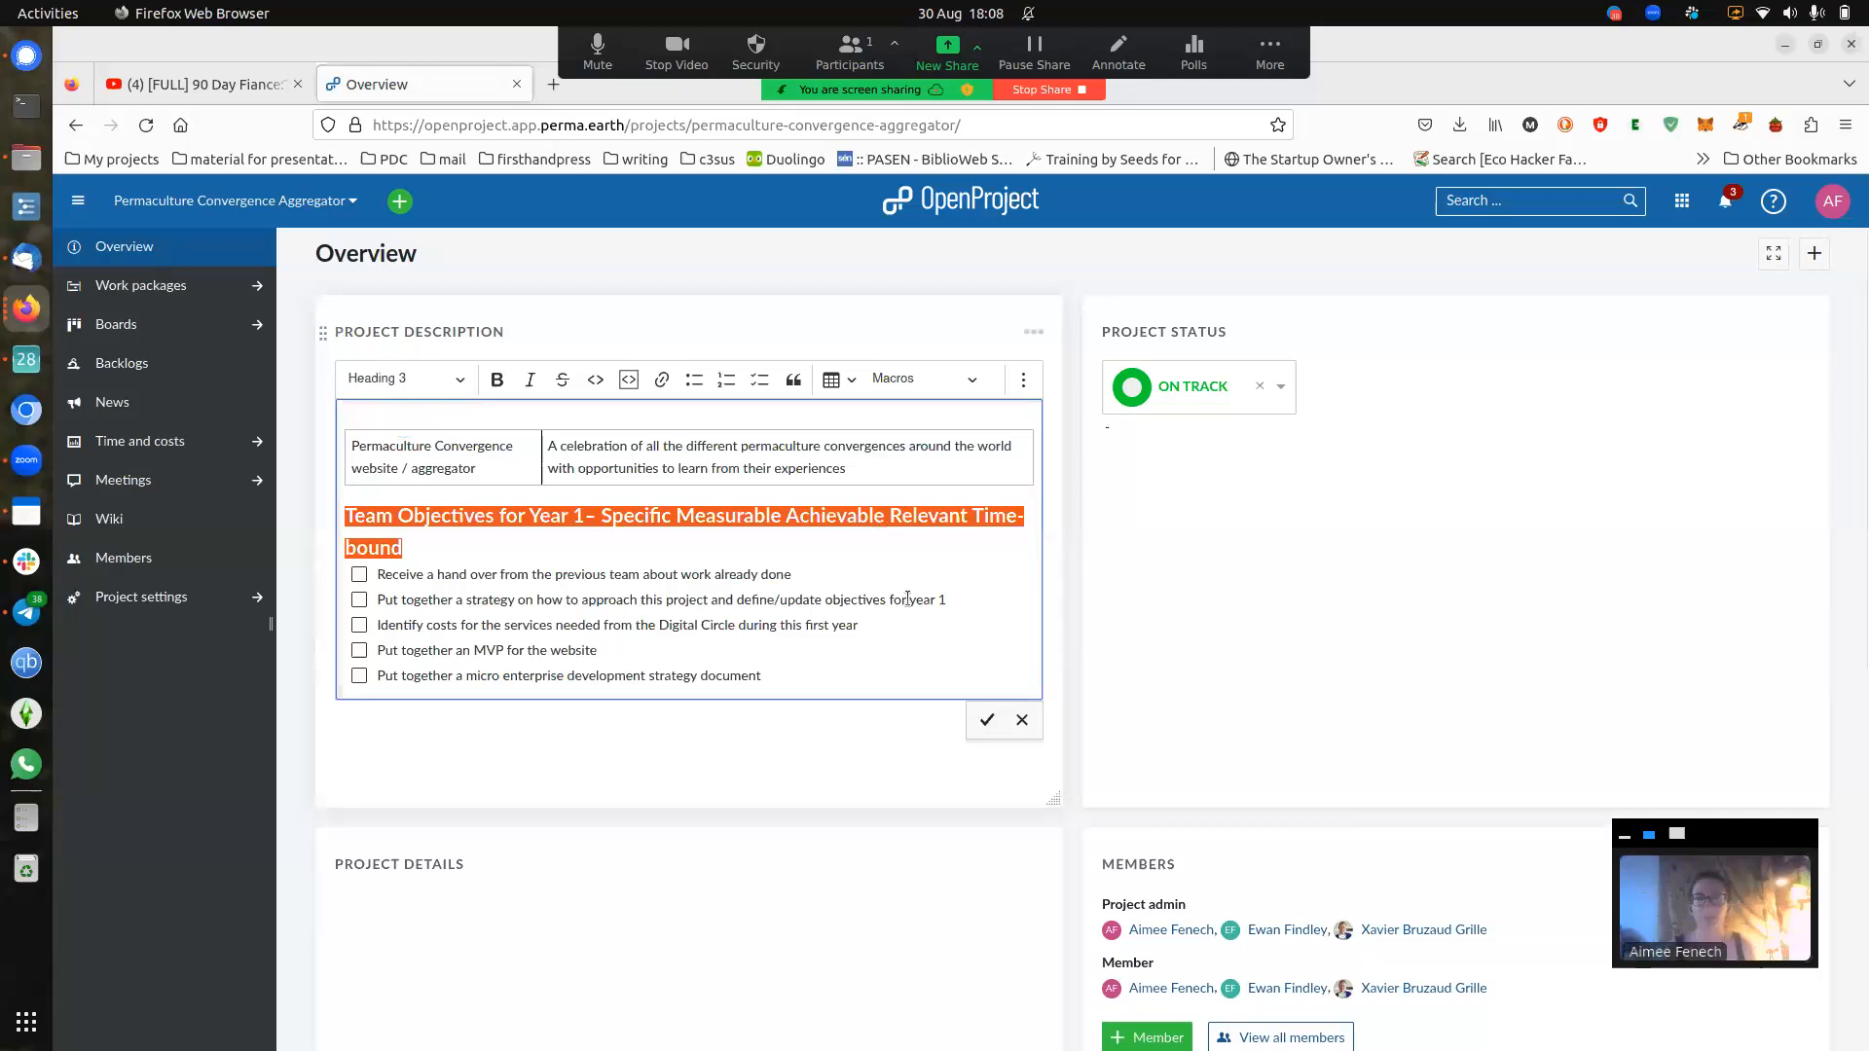
left_click(801, 679)
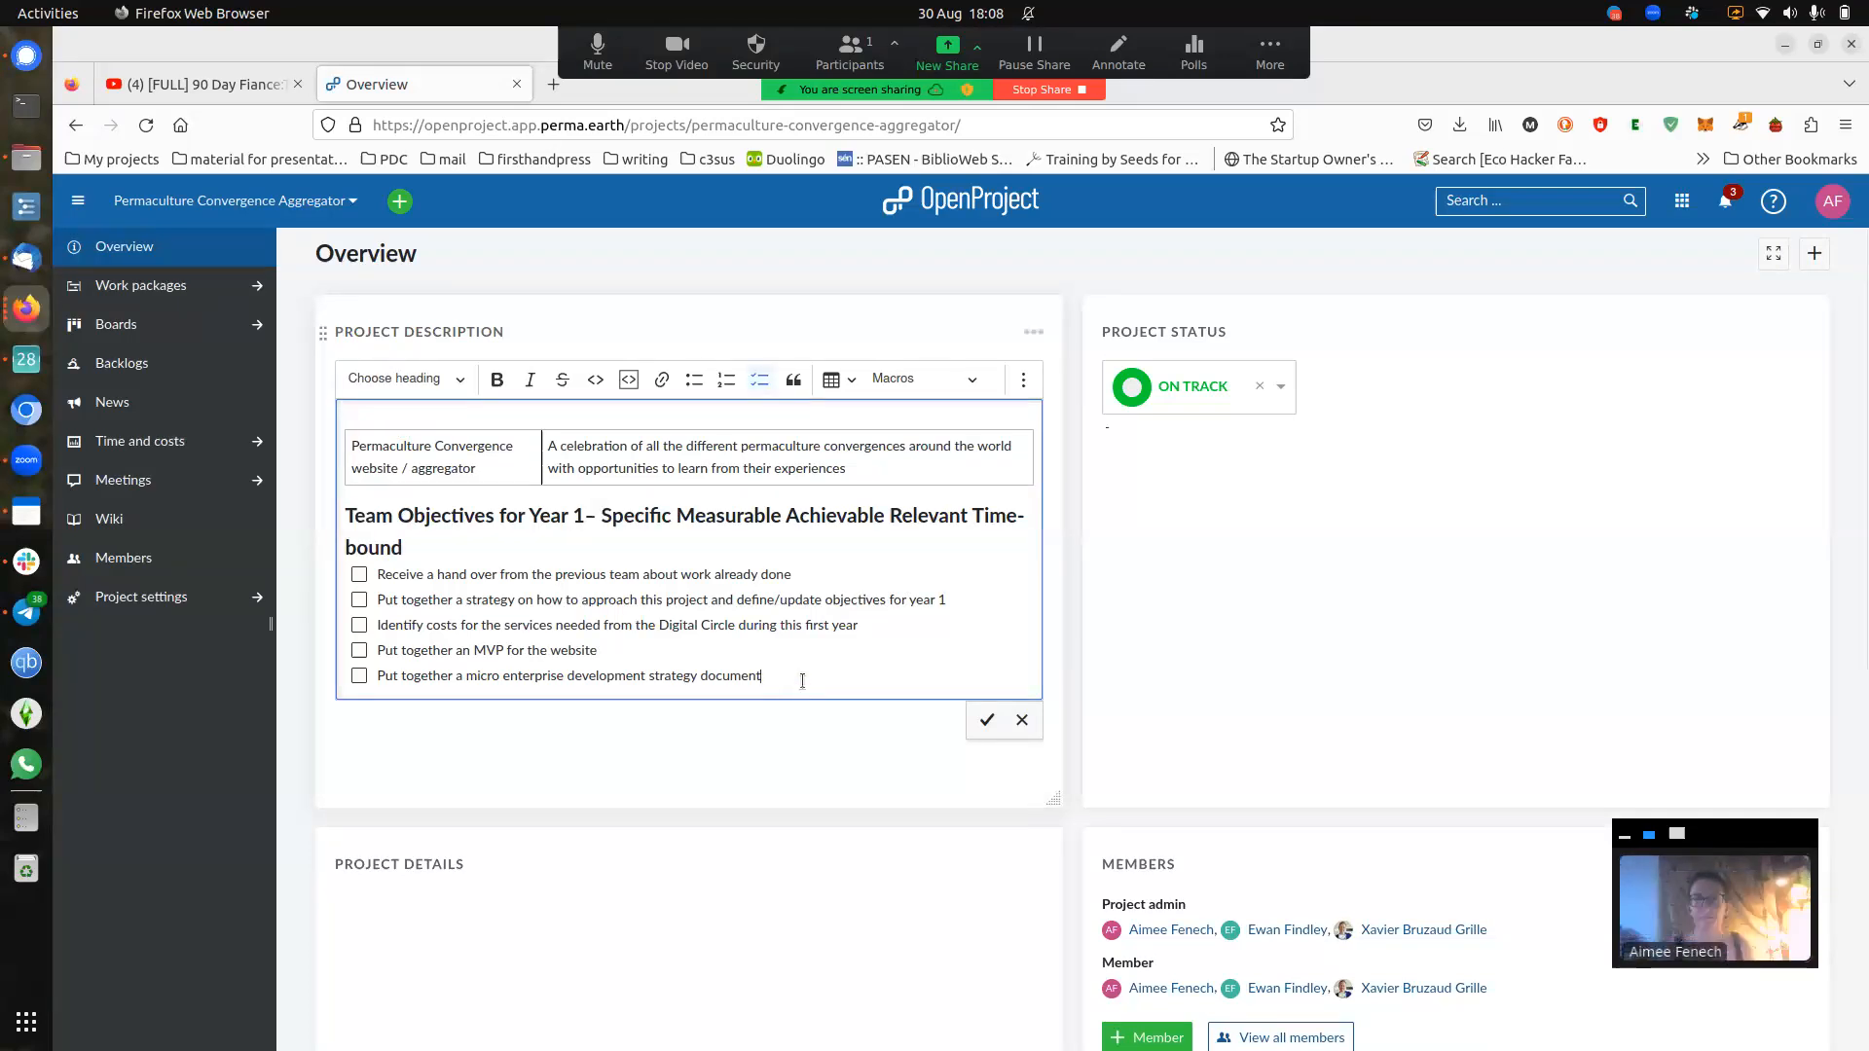
key("Return")
key("Return")
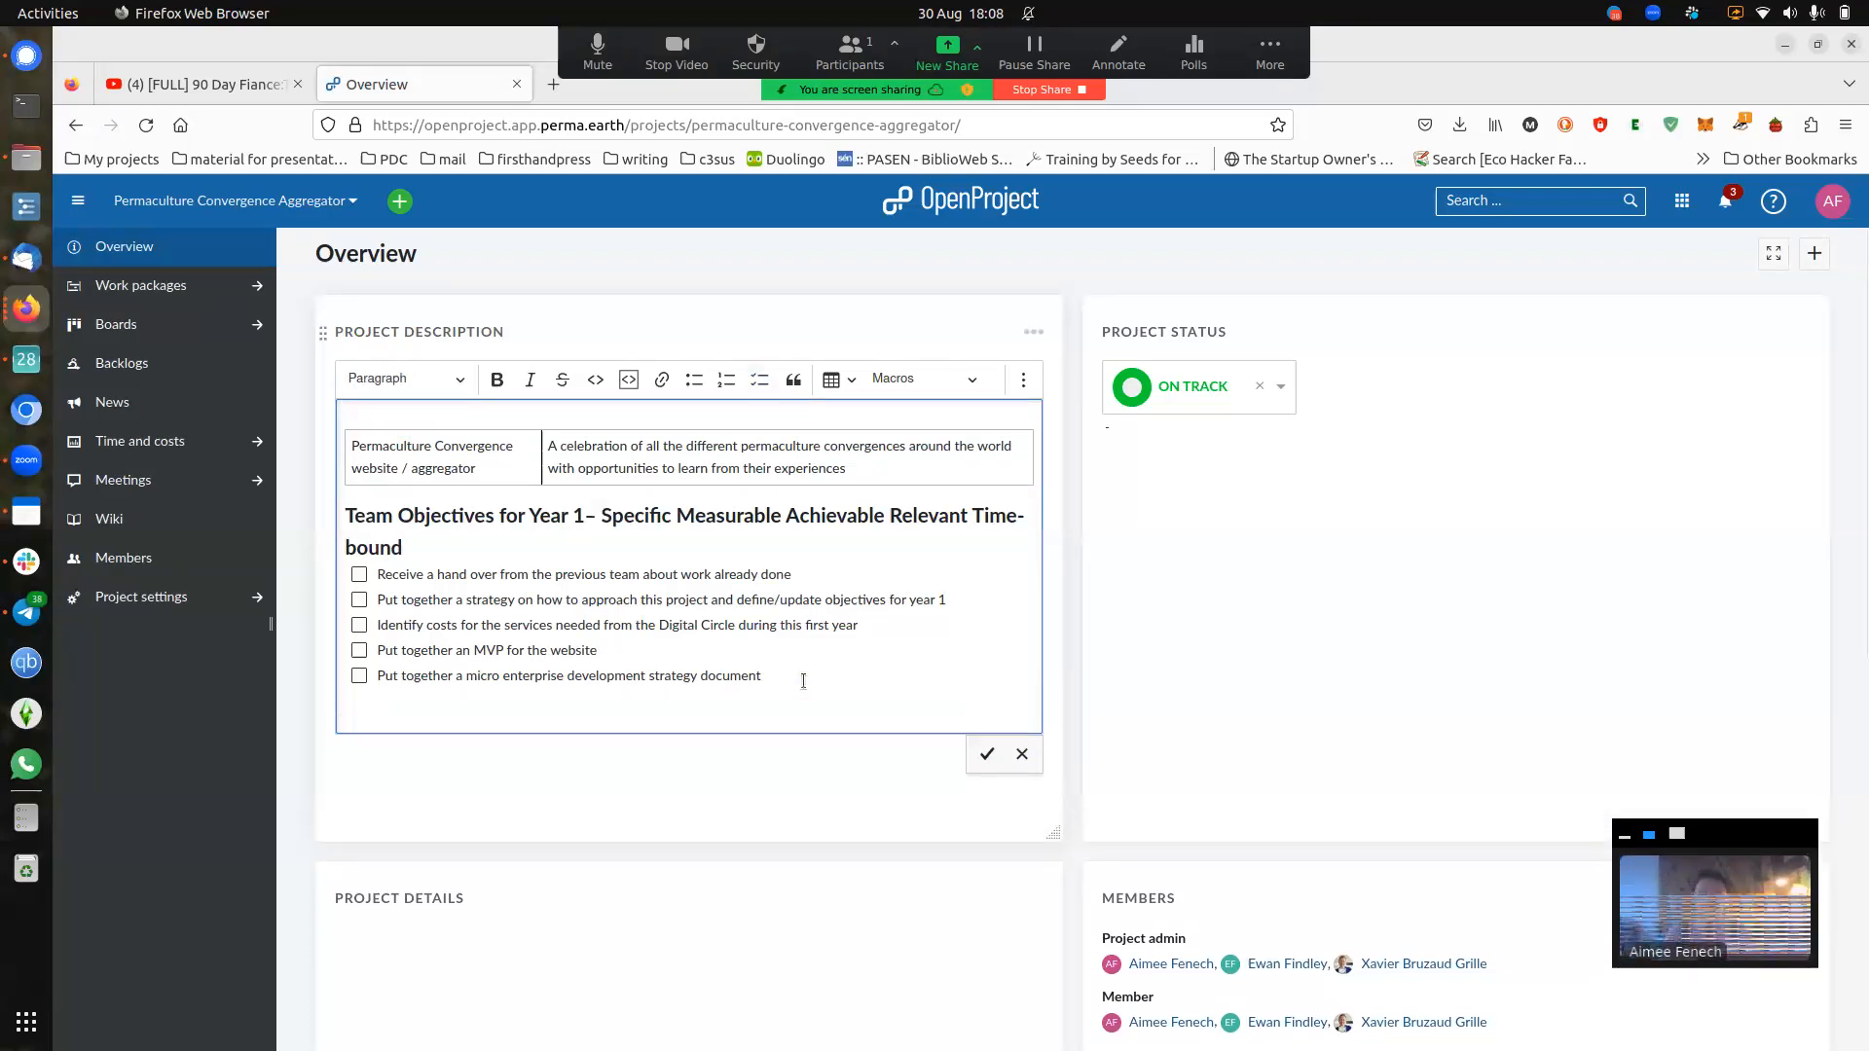
type("test")
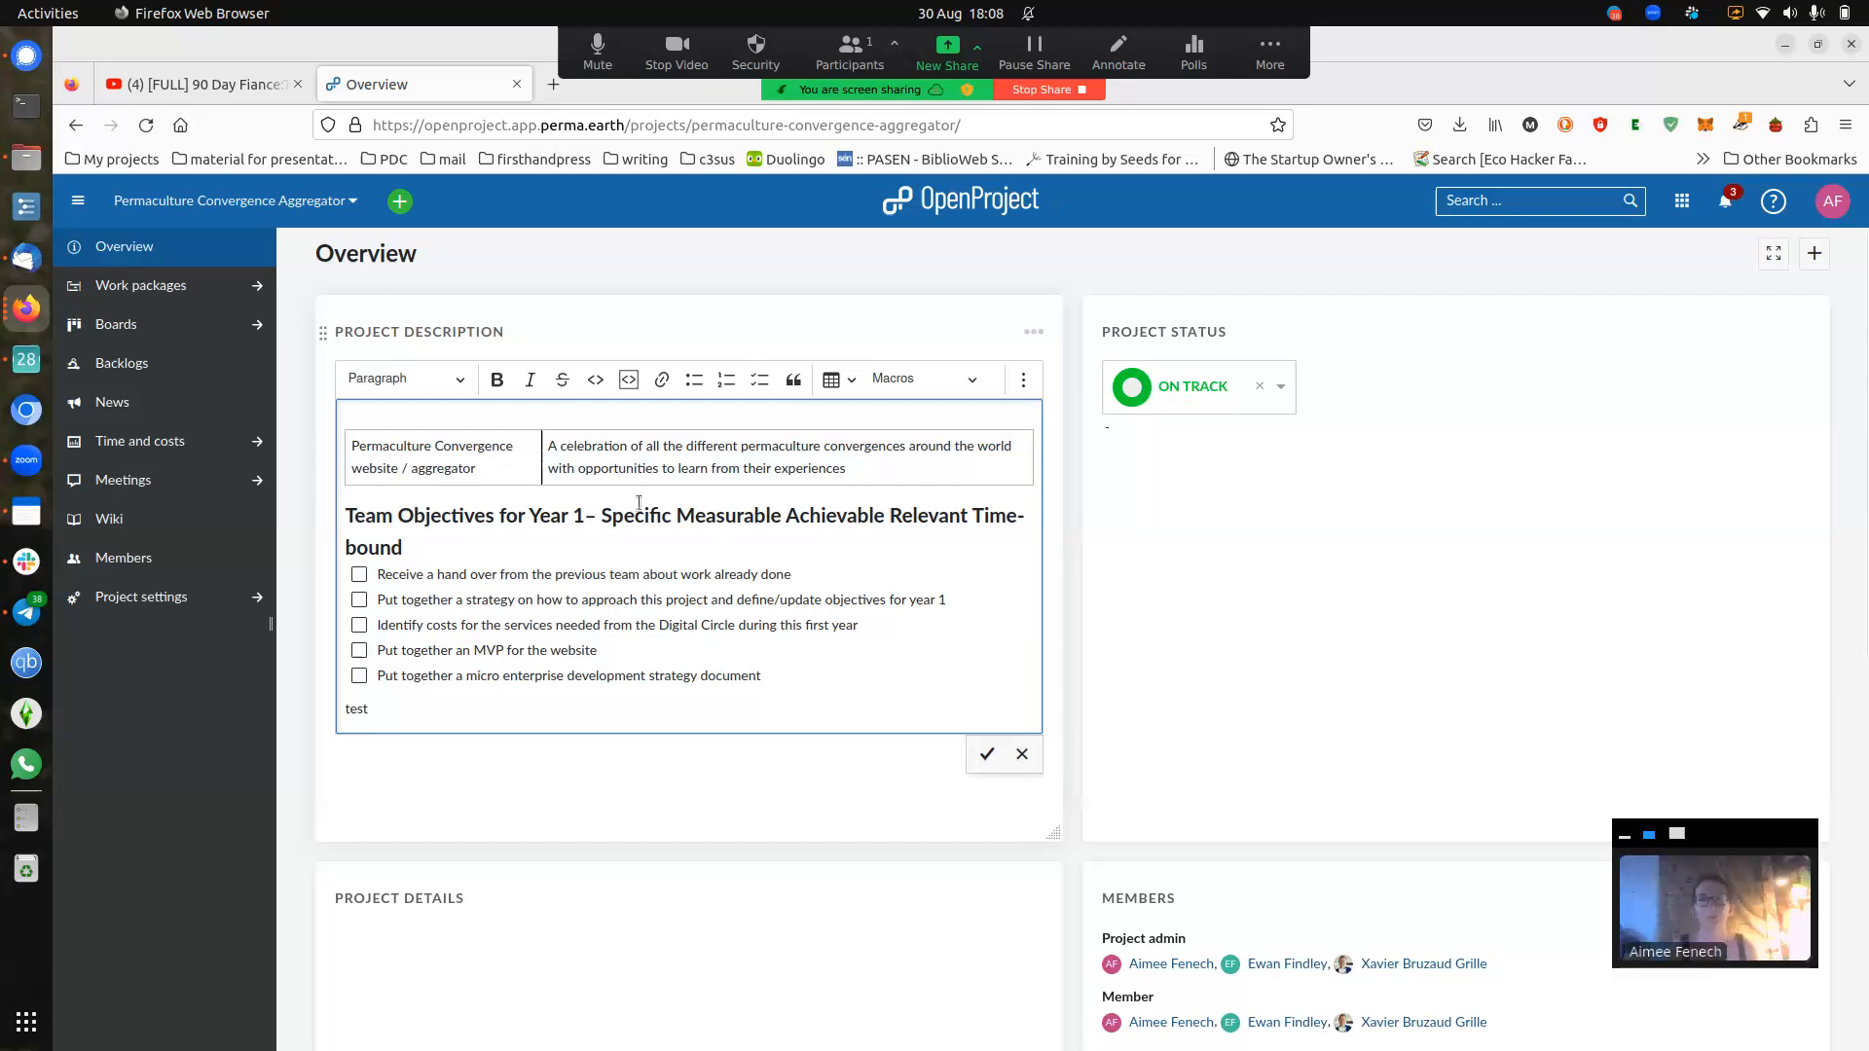
- Delete the test line, tick the 'receive a hand over from the previous team' objective, and save
left_click(400, 515)
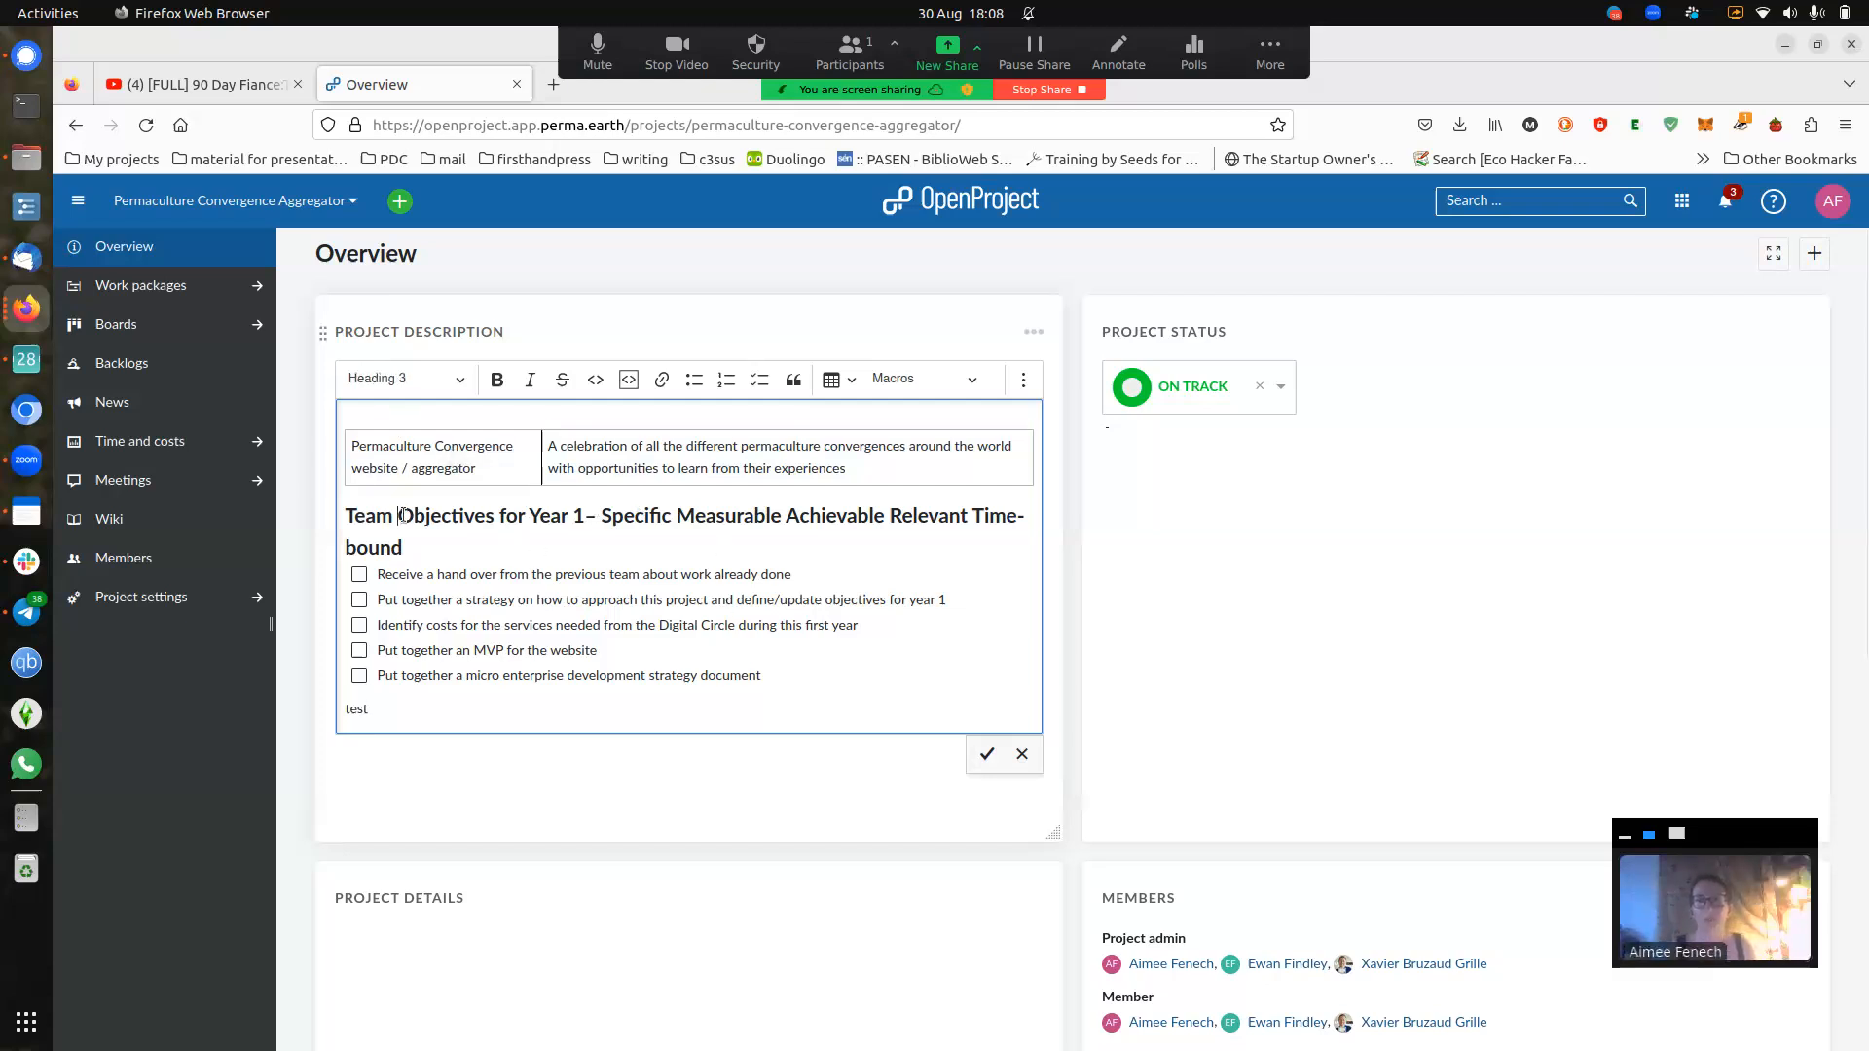
left_click(457, 449)
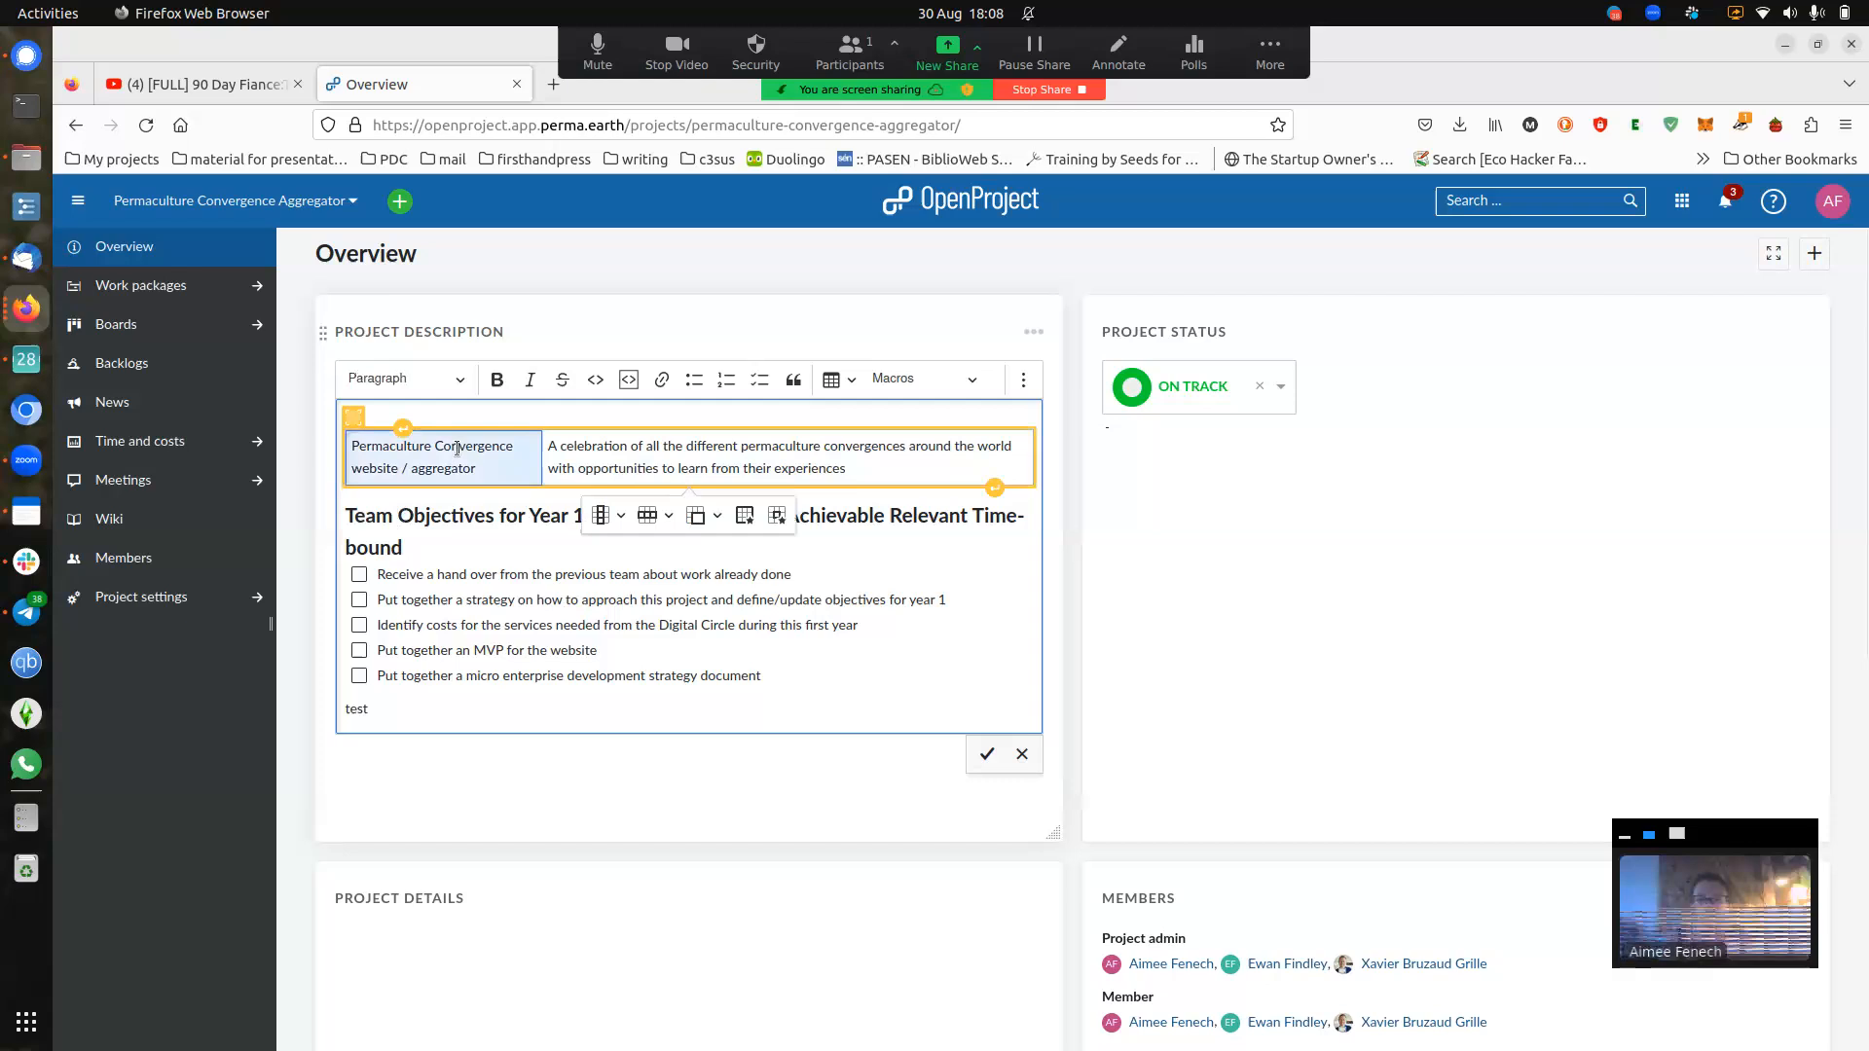
left_click(434, 574)
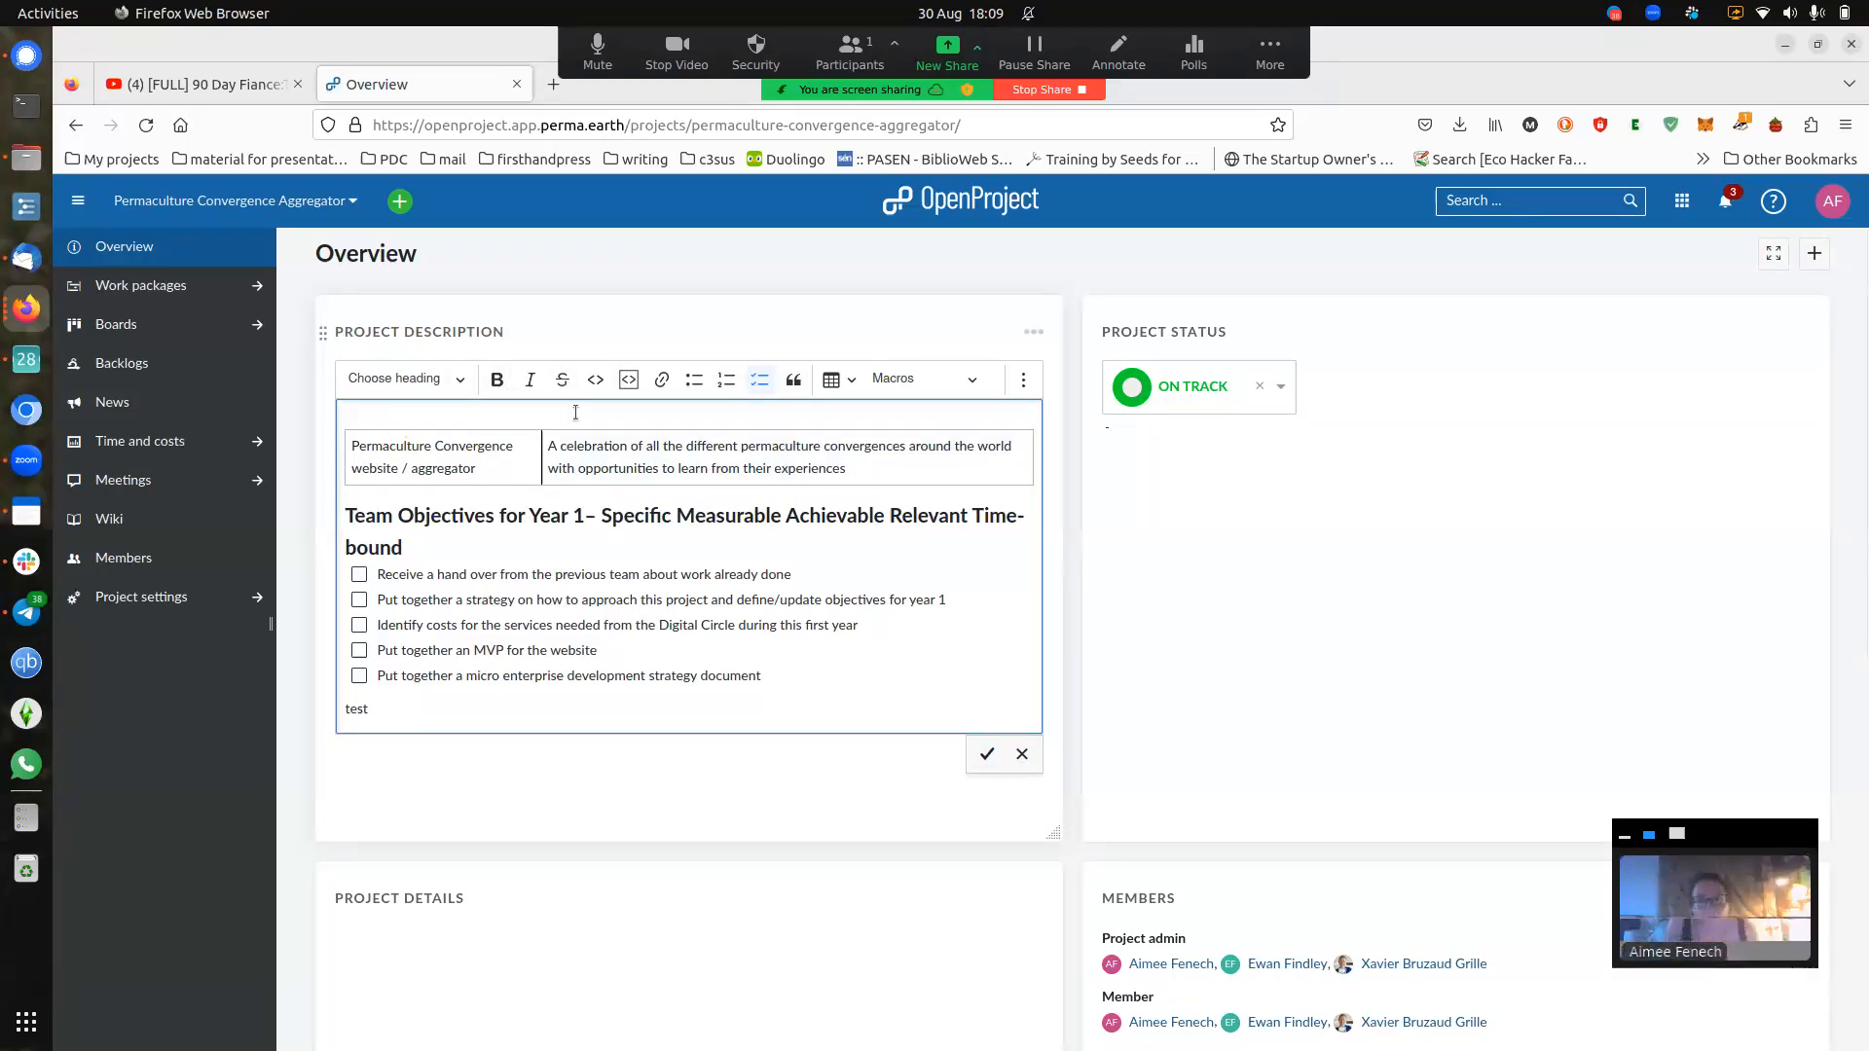
double_click(355, 709)
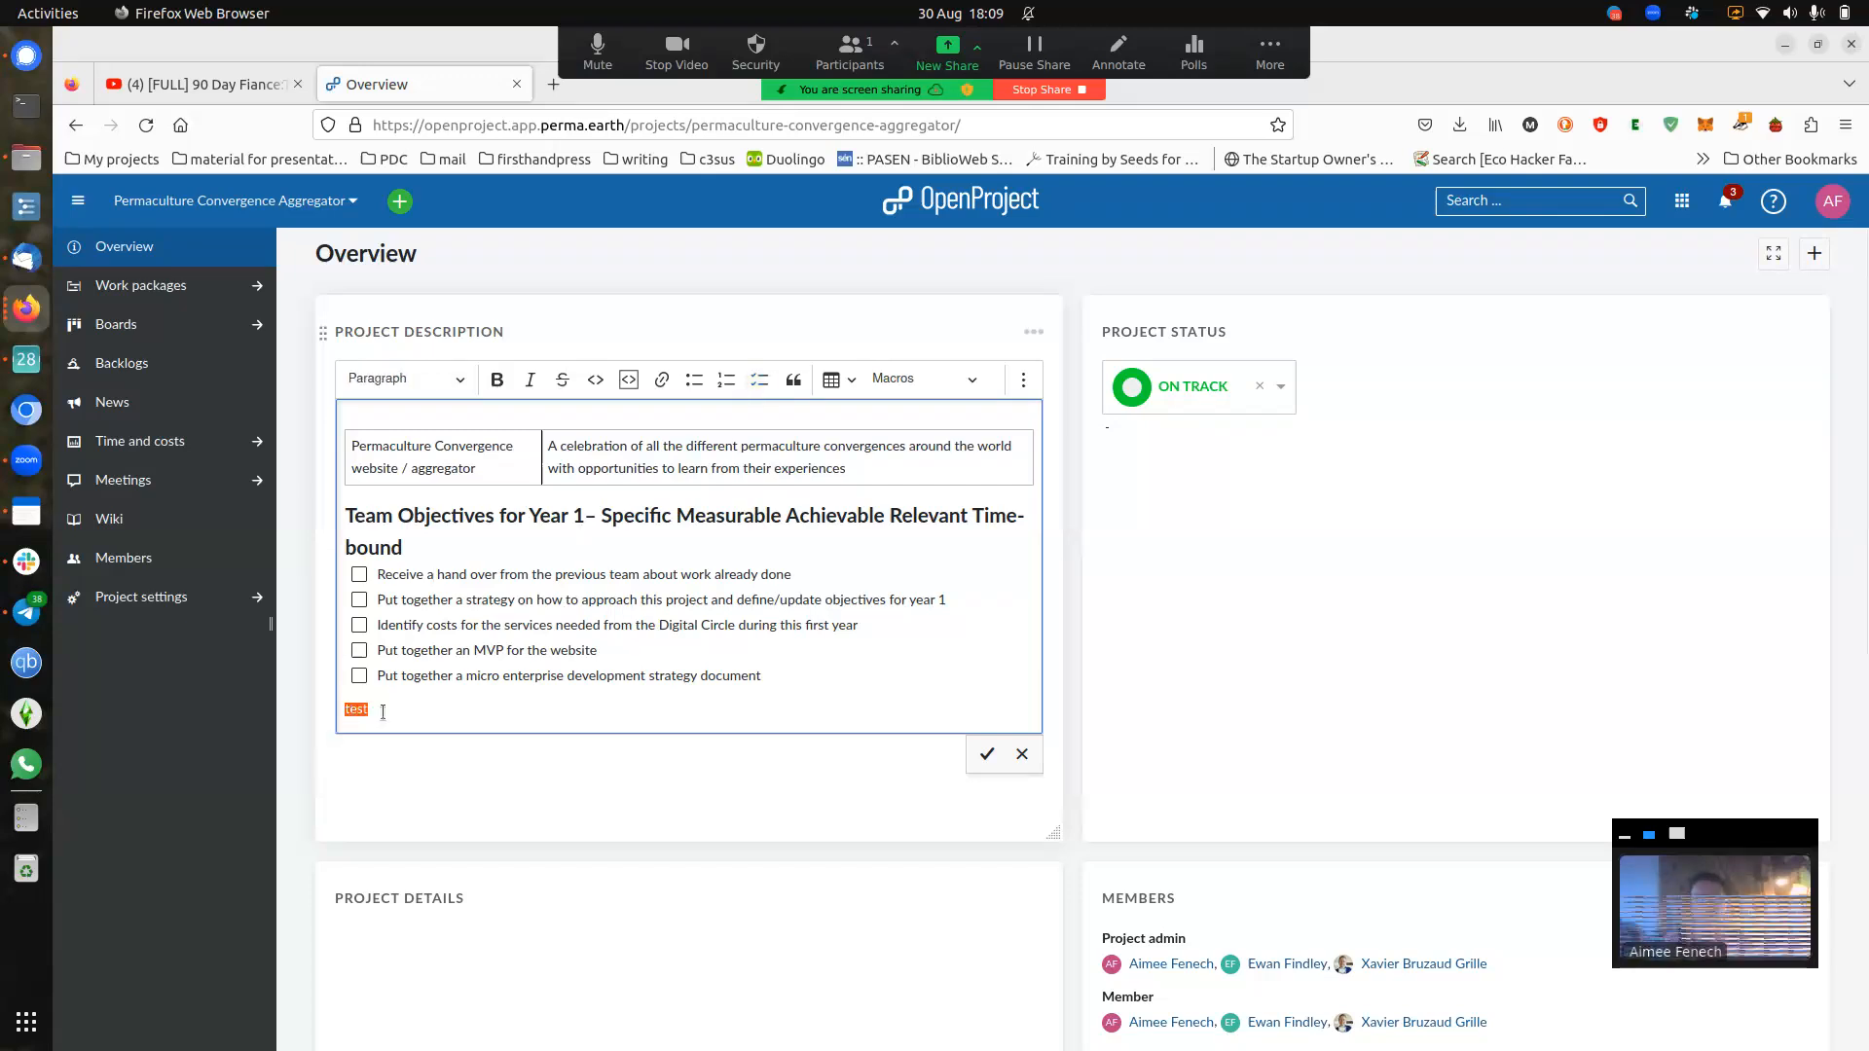
key("BackSpace")
key("BackSpace")
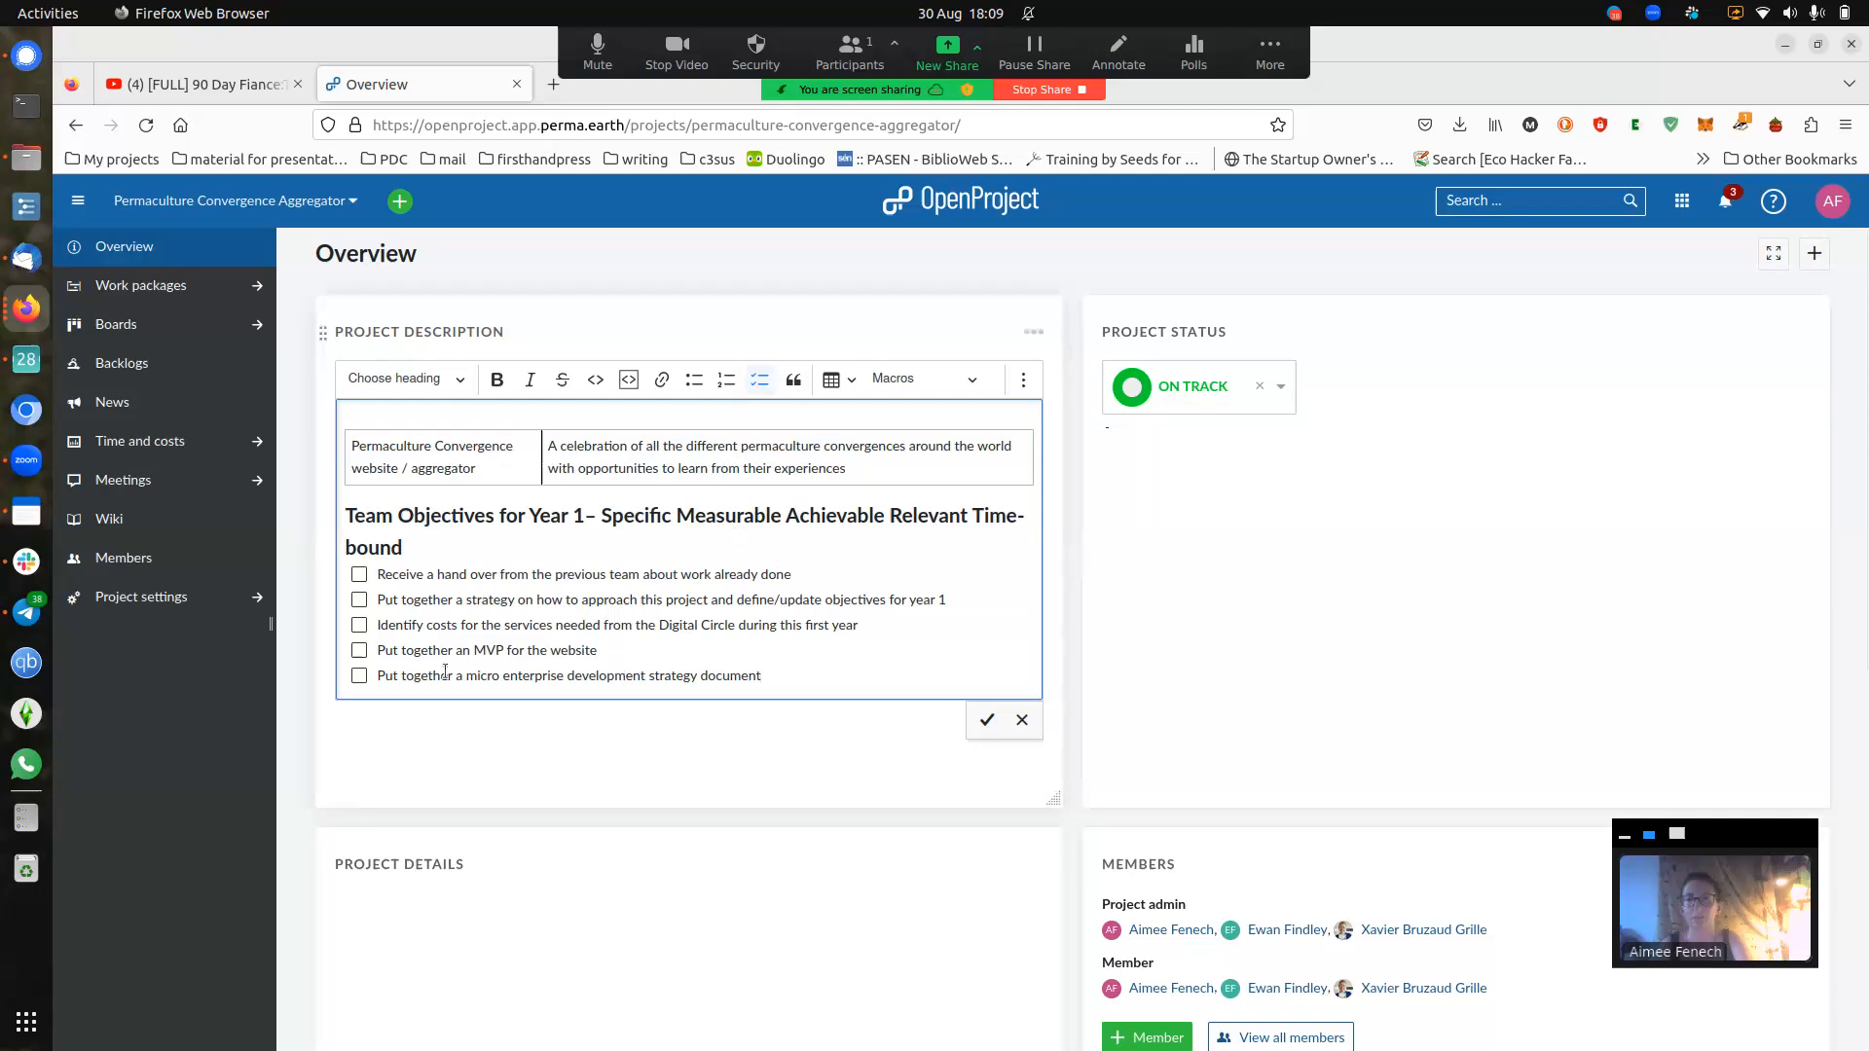
left_click(359, 574)
left_click(987, 719)
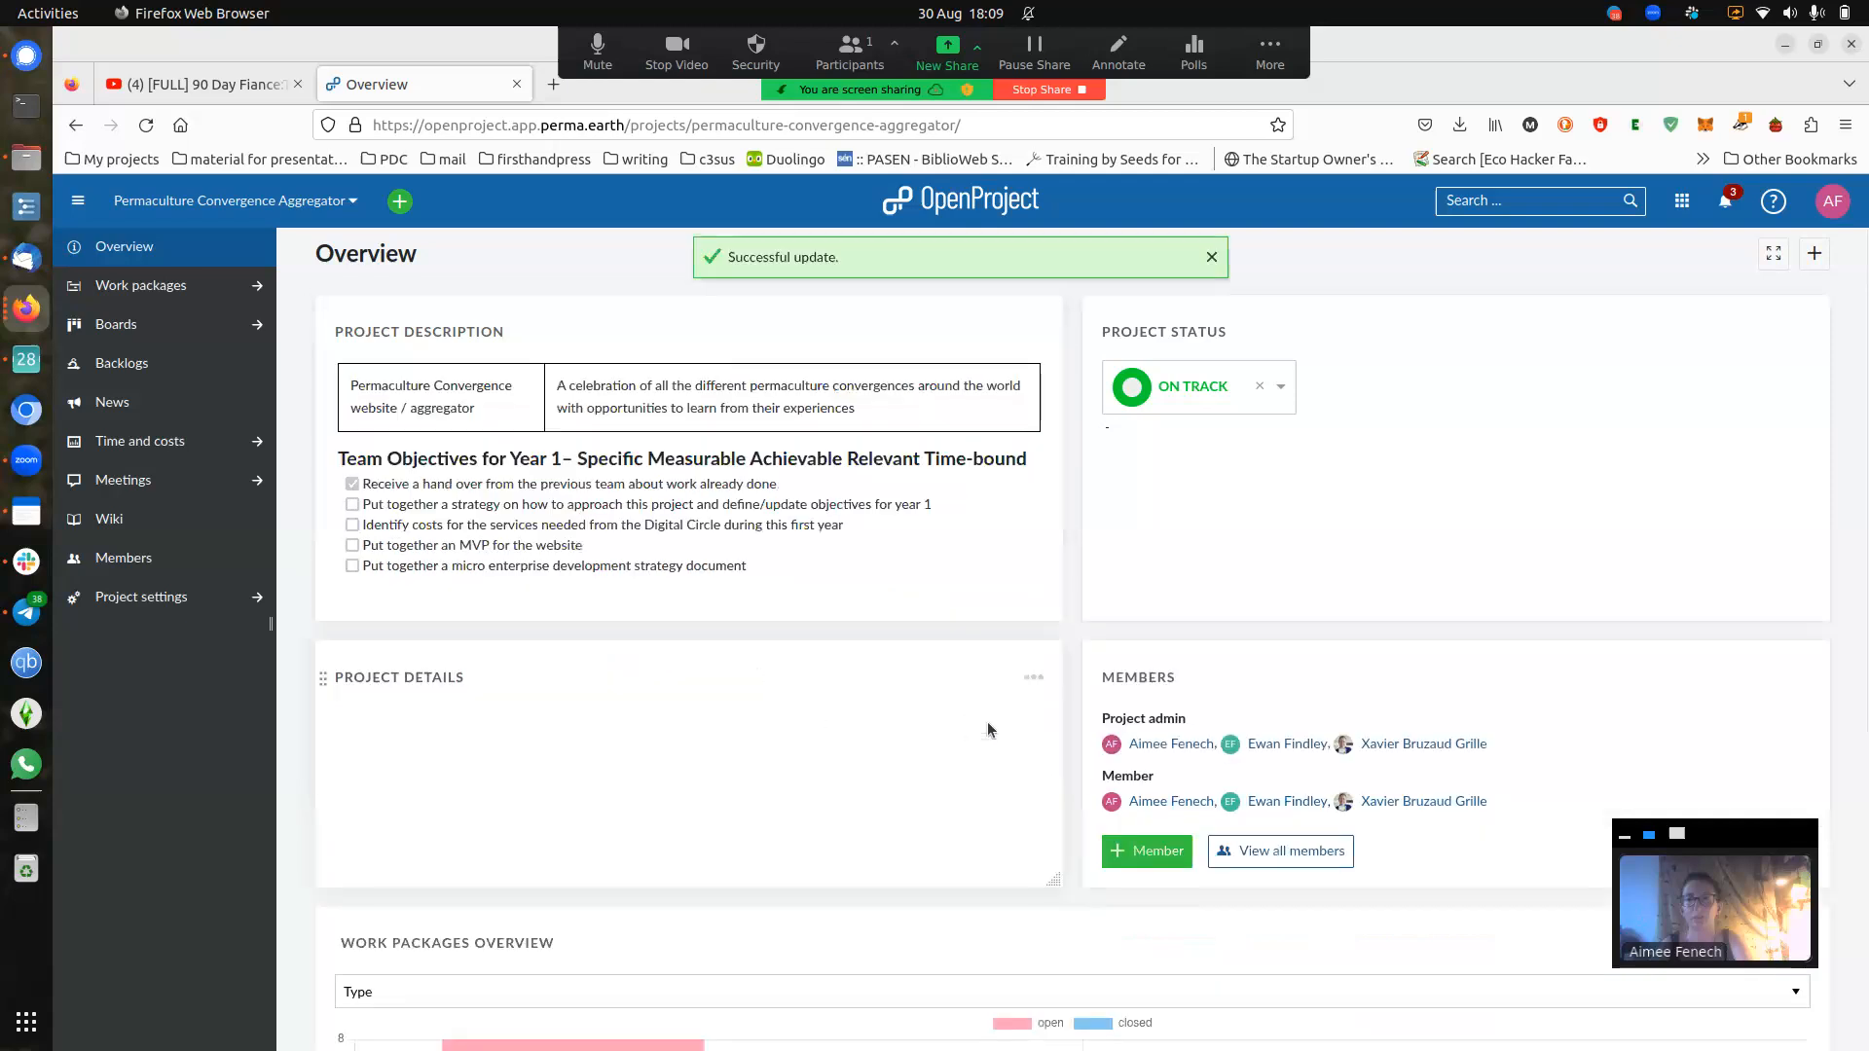
- Open the add-member form from the overview's Members widget
scroll(1369, 634, "down", 1)
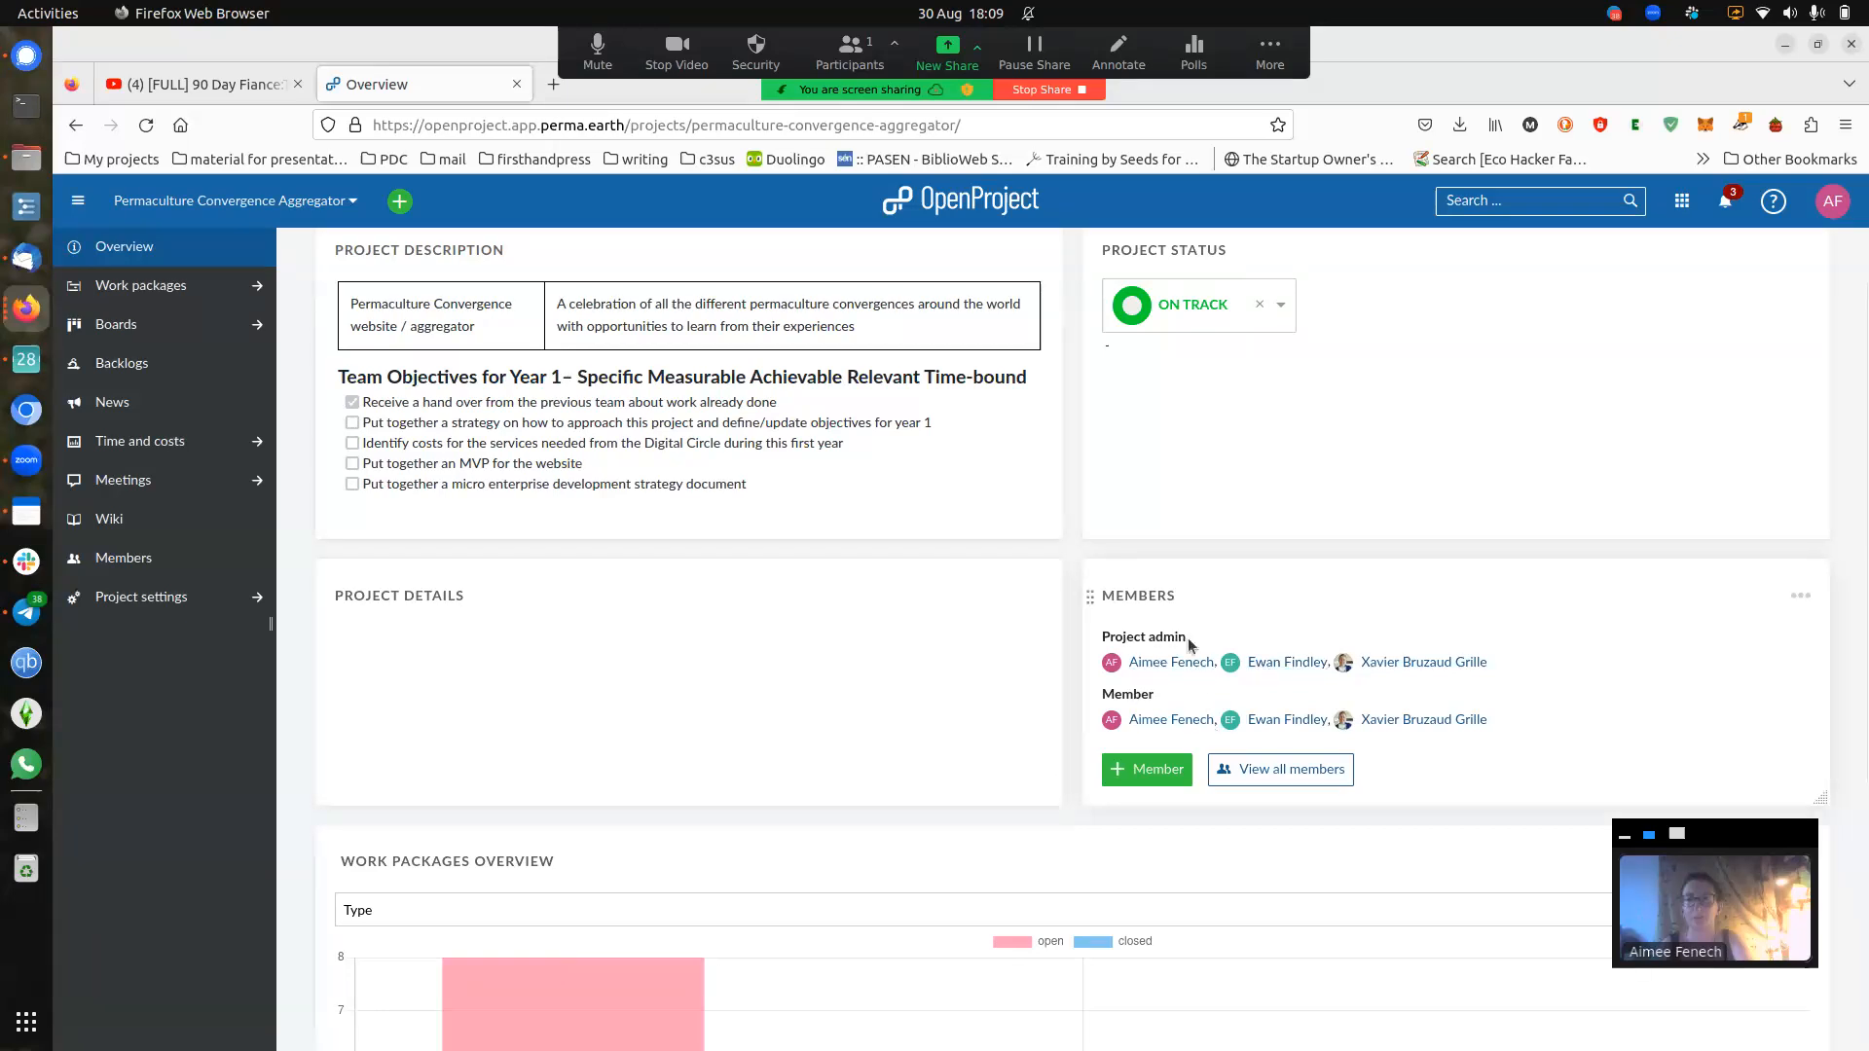
scroll(1204, 782, "down", 1)
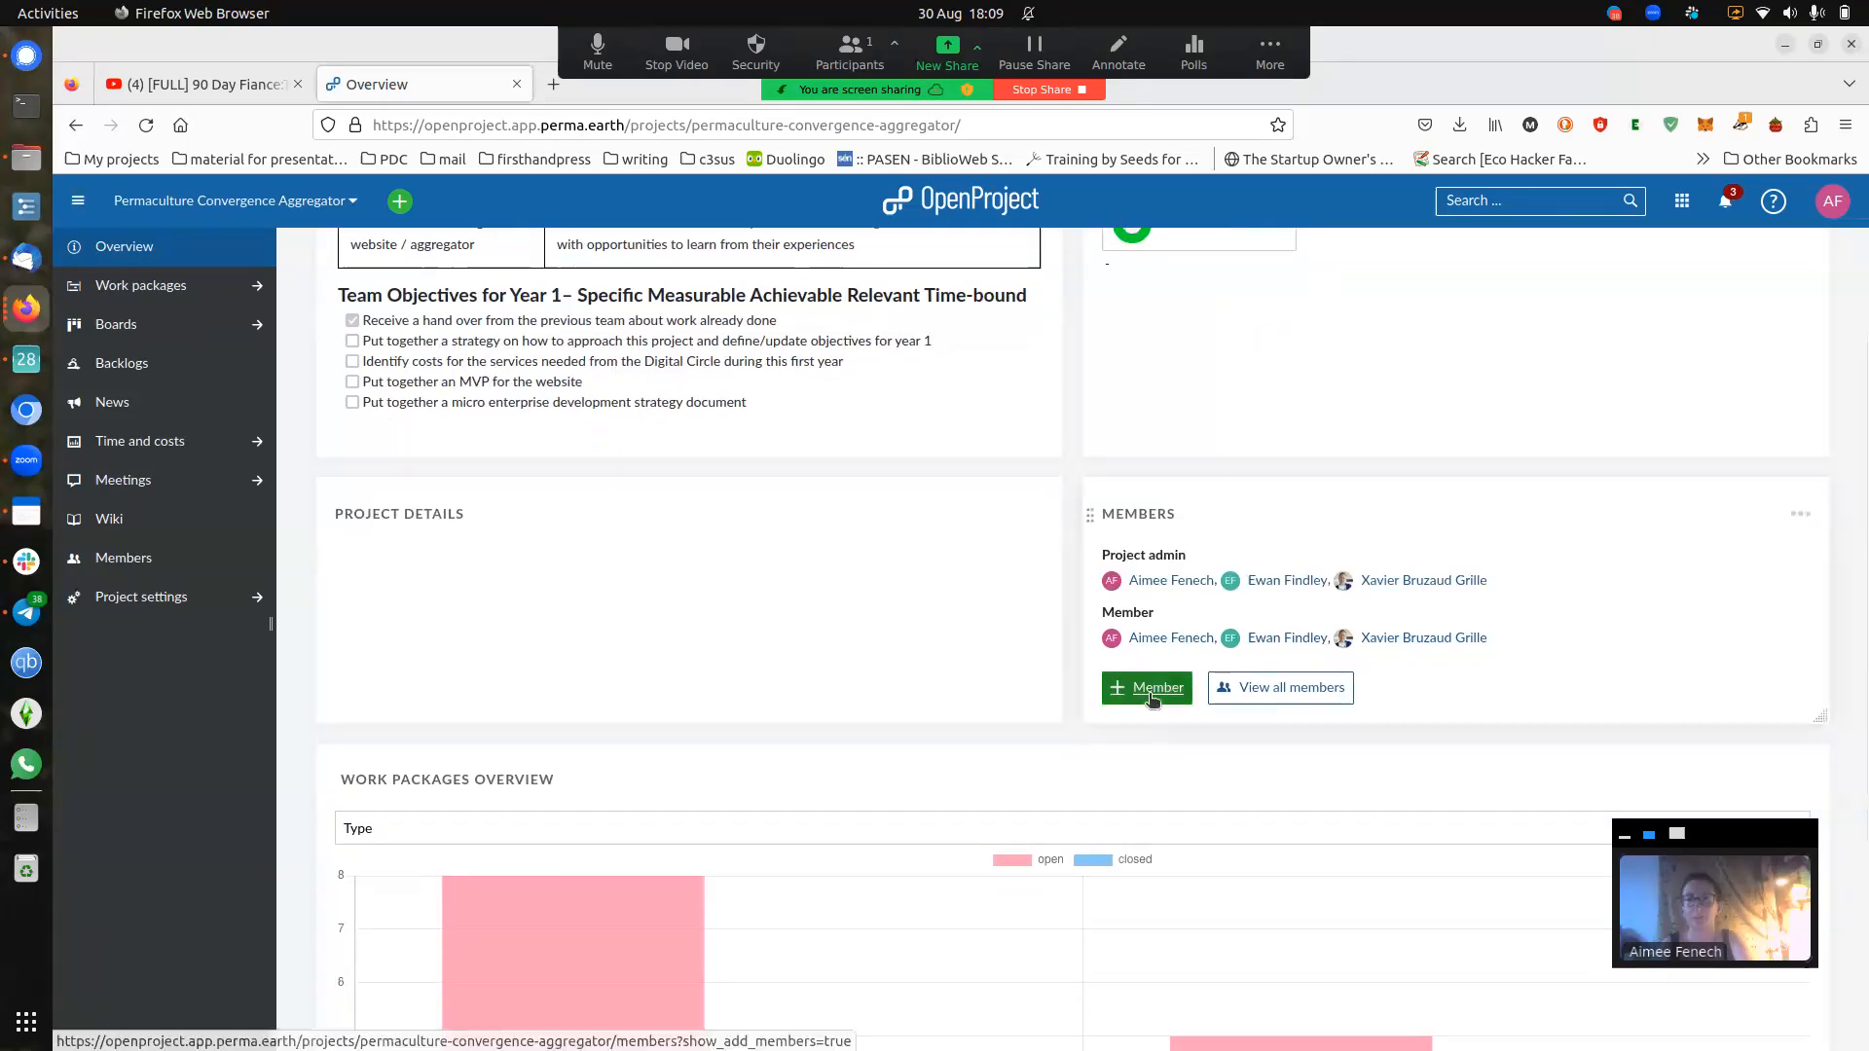
left_click(1152, 693)
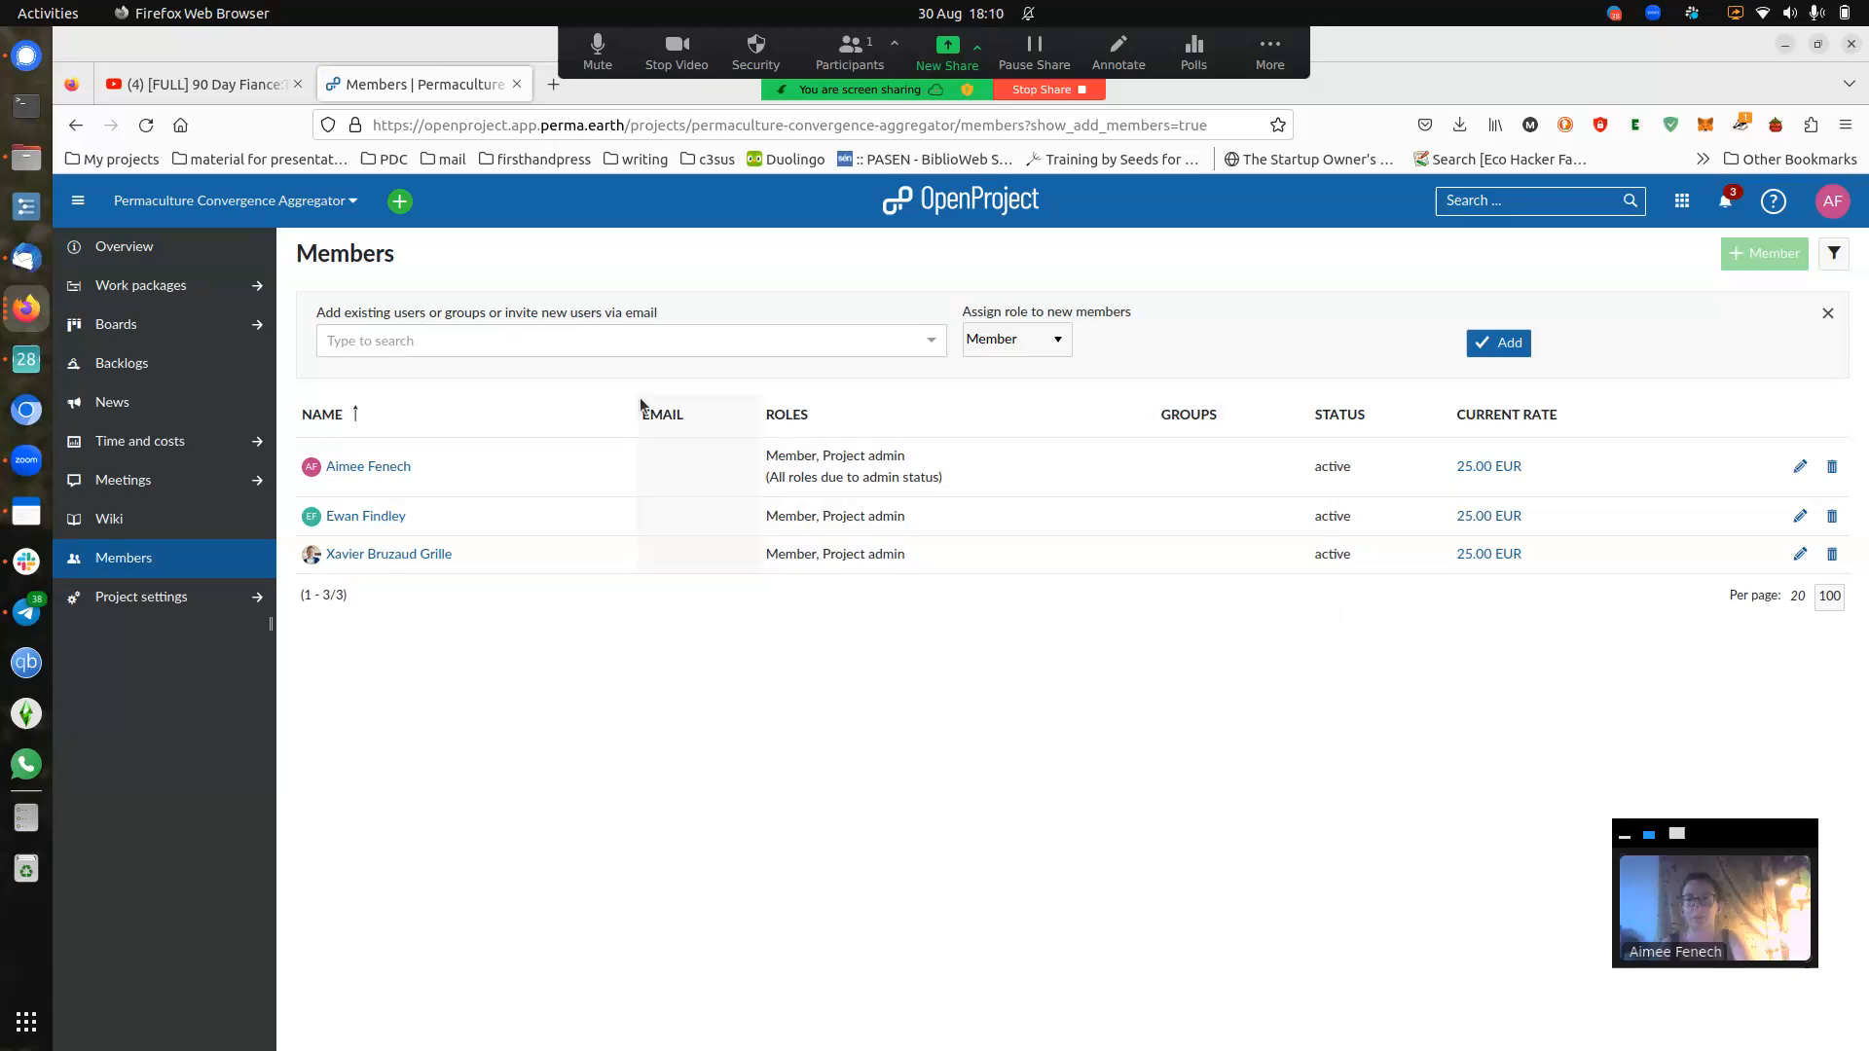
- Add a user with the Member role to the project, then remove that member again
left_click(499, 338)
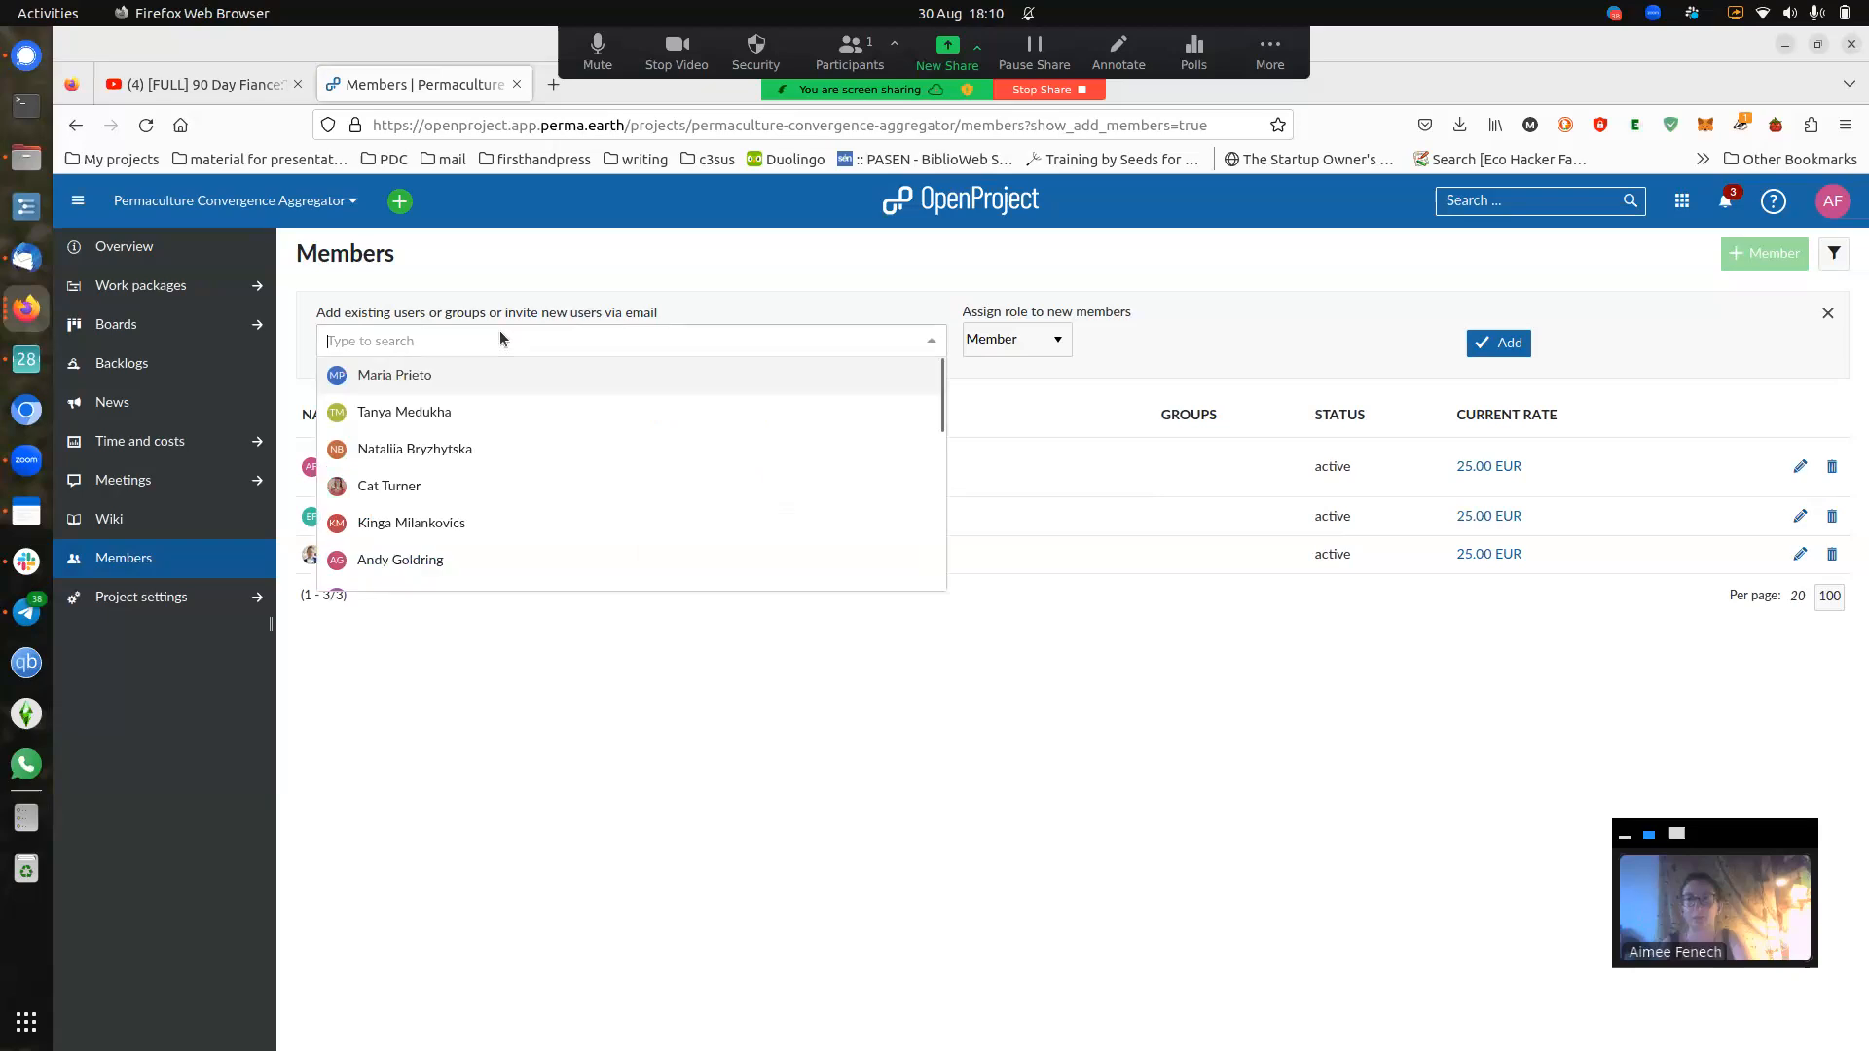
left_click(515, 458)
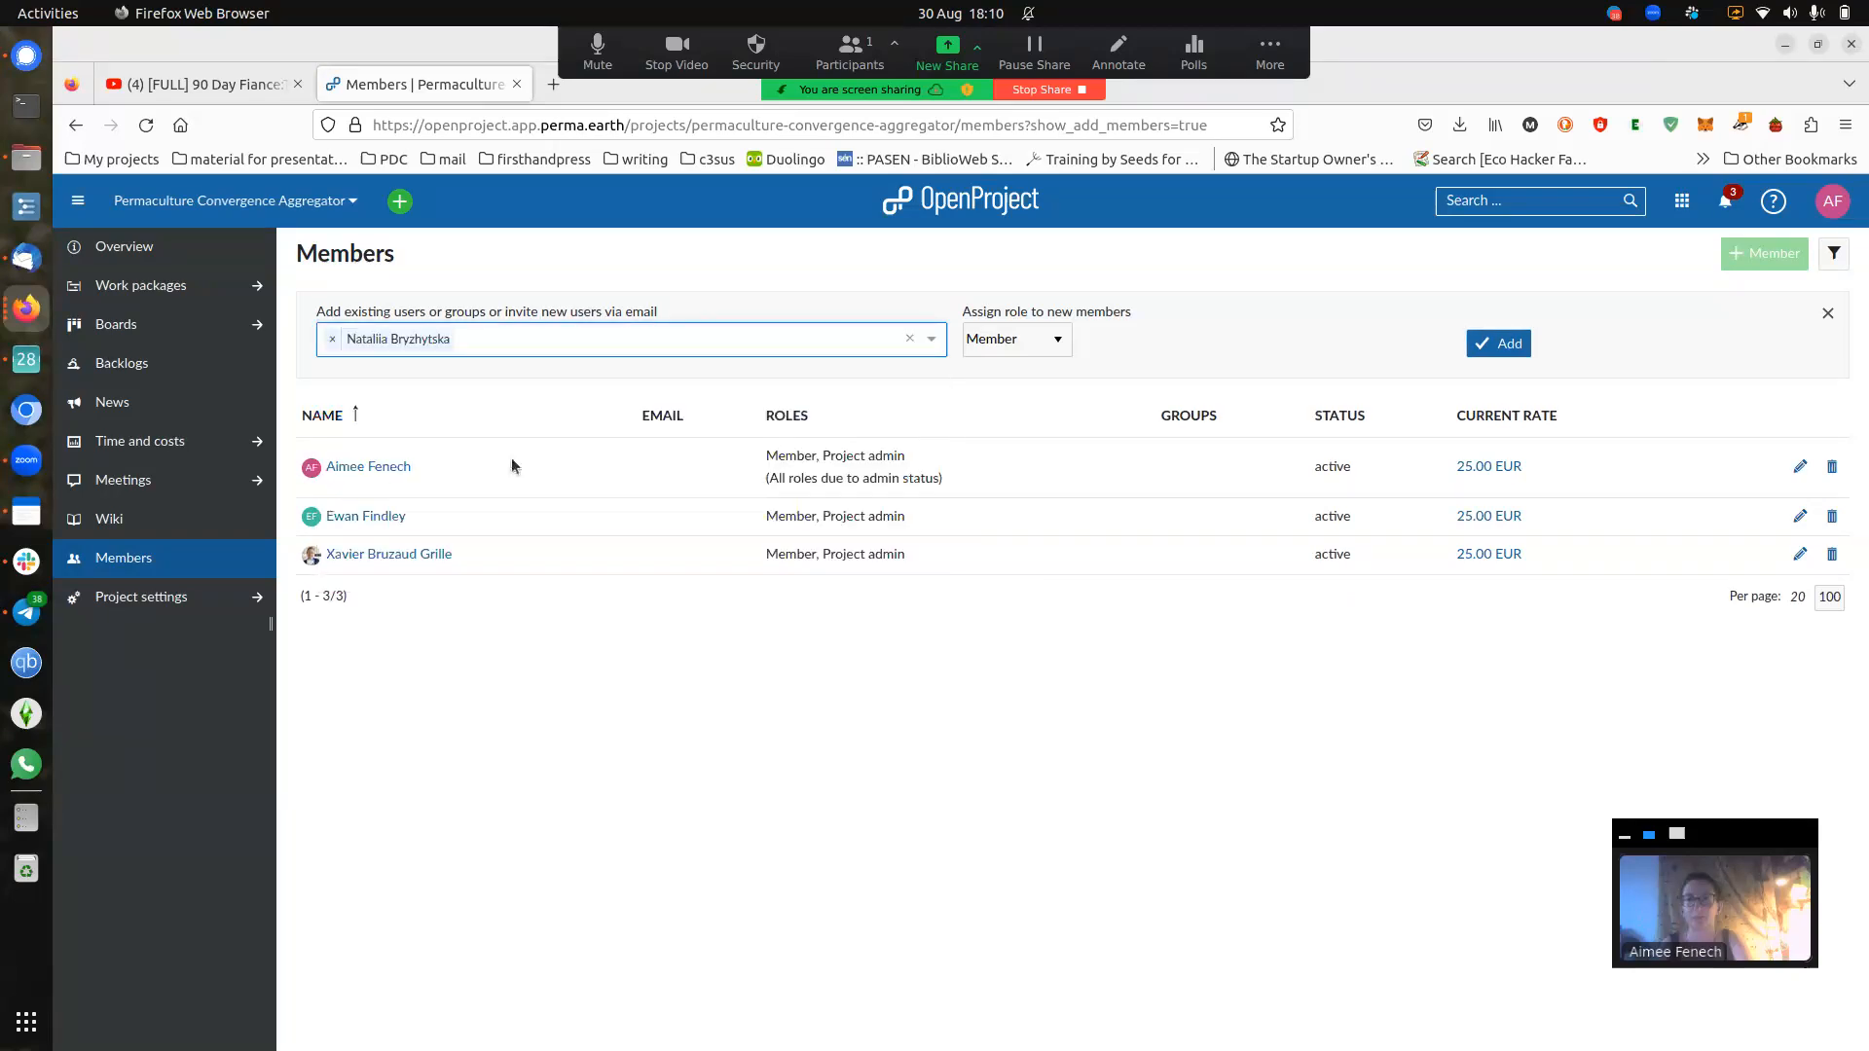
left_click(1057, 356)
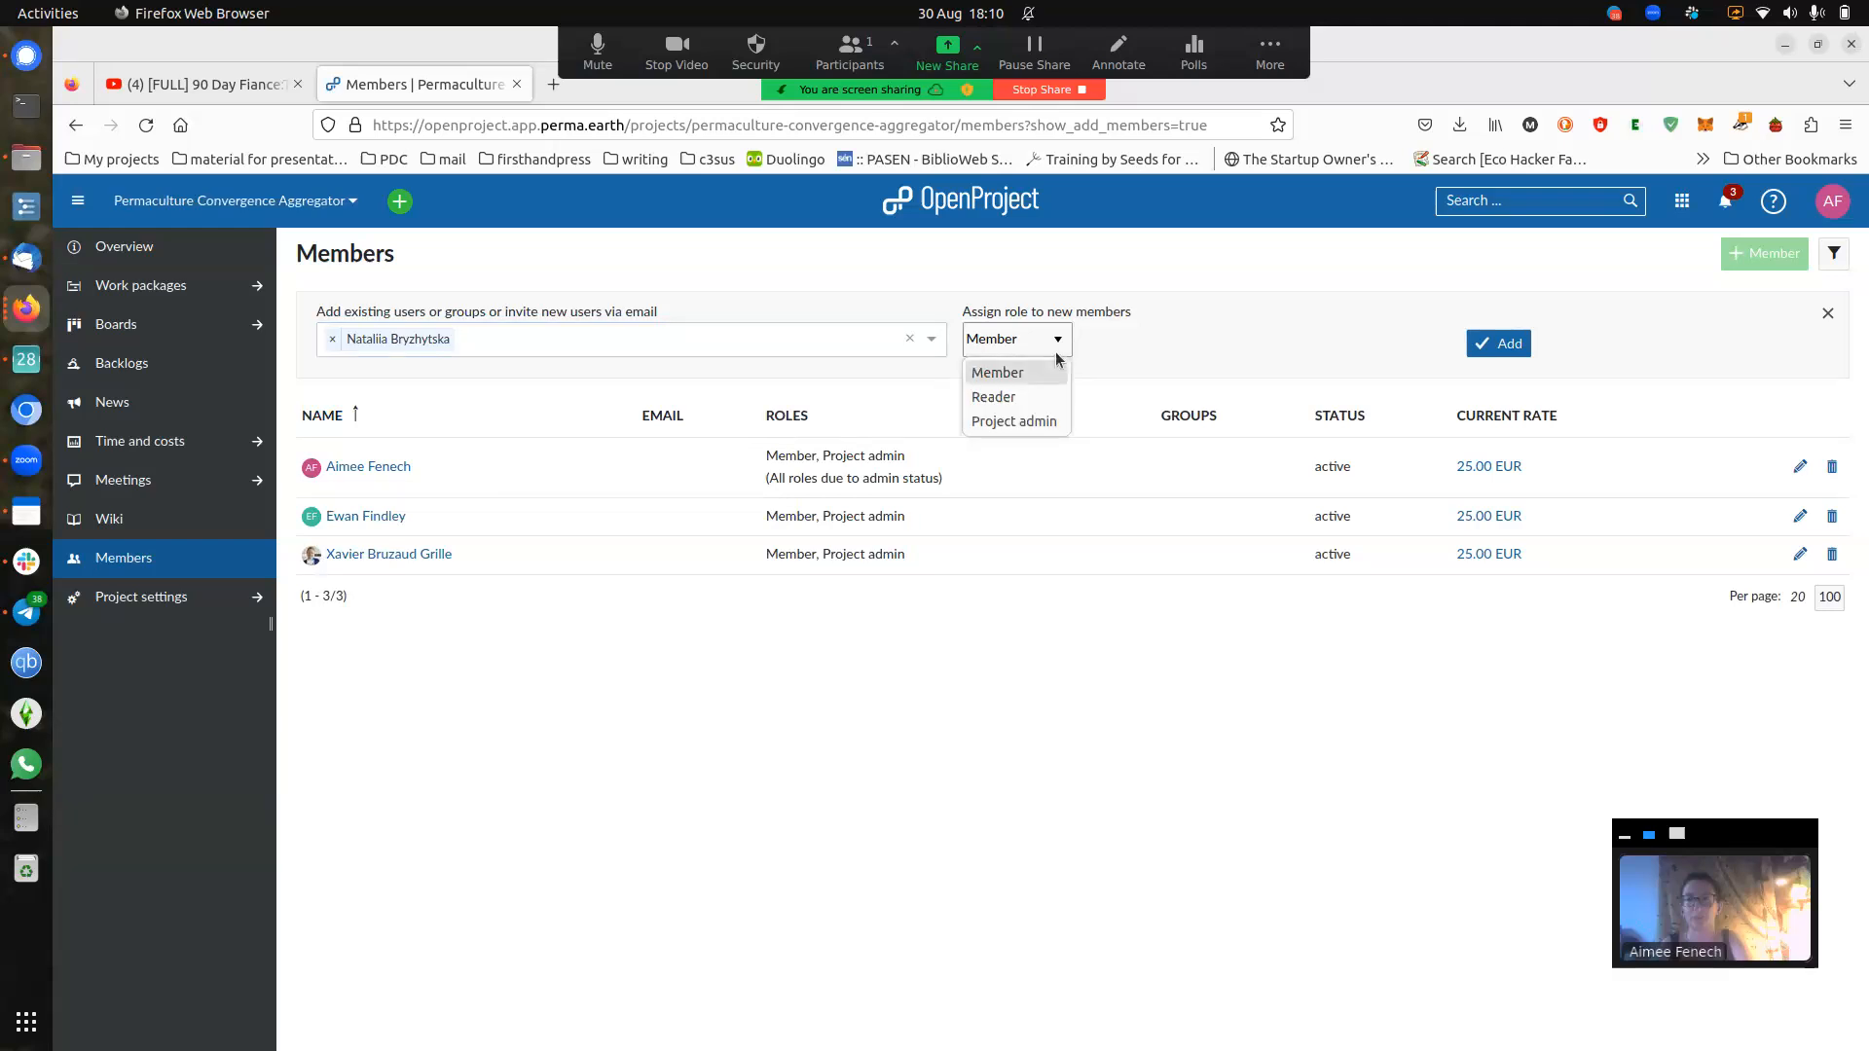
left_click(1002, 374)
left_click(1490, 343)
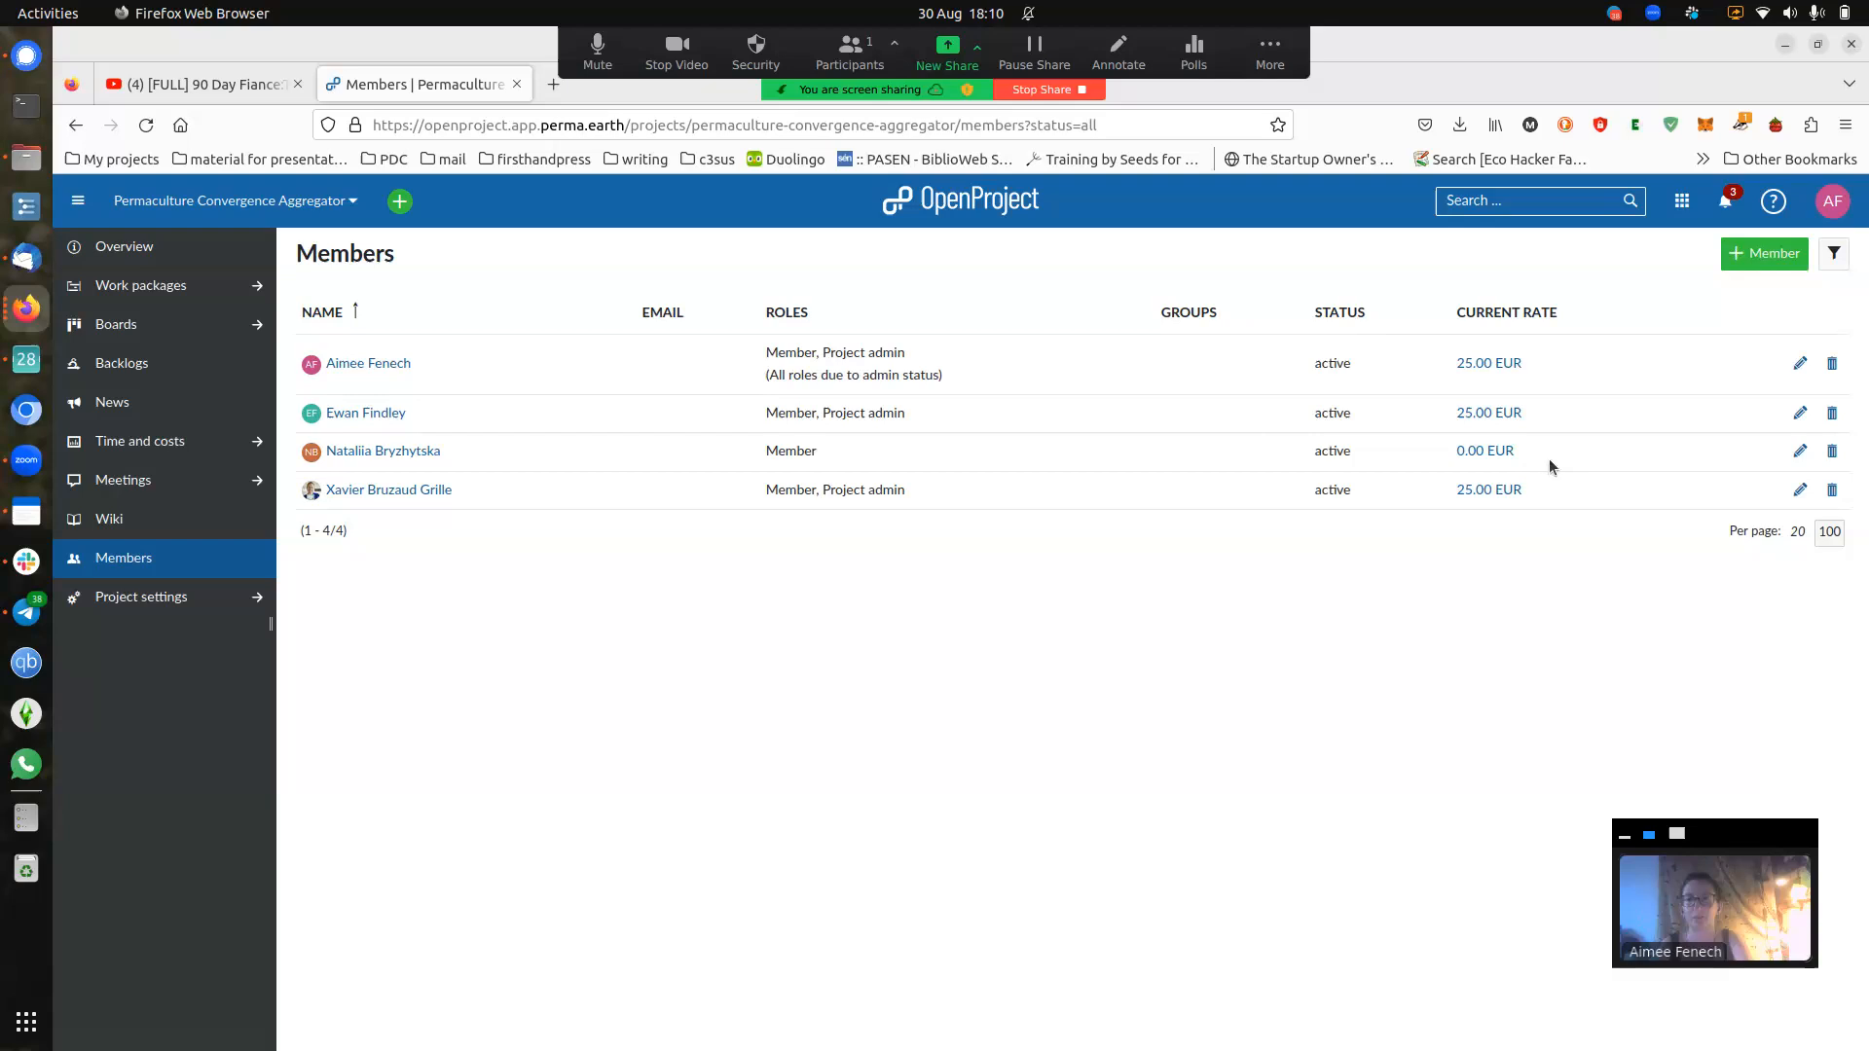
left_click(1832, 452)
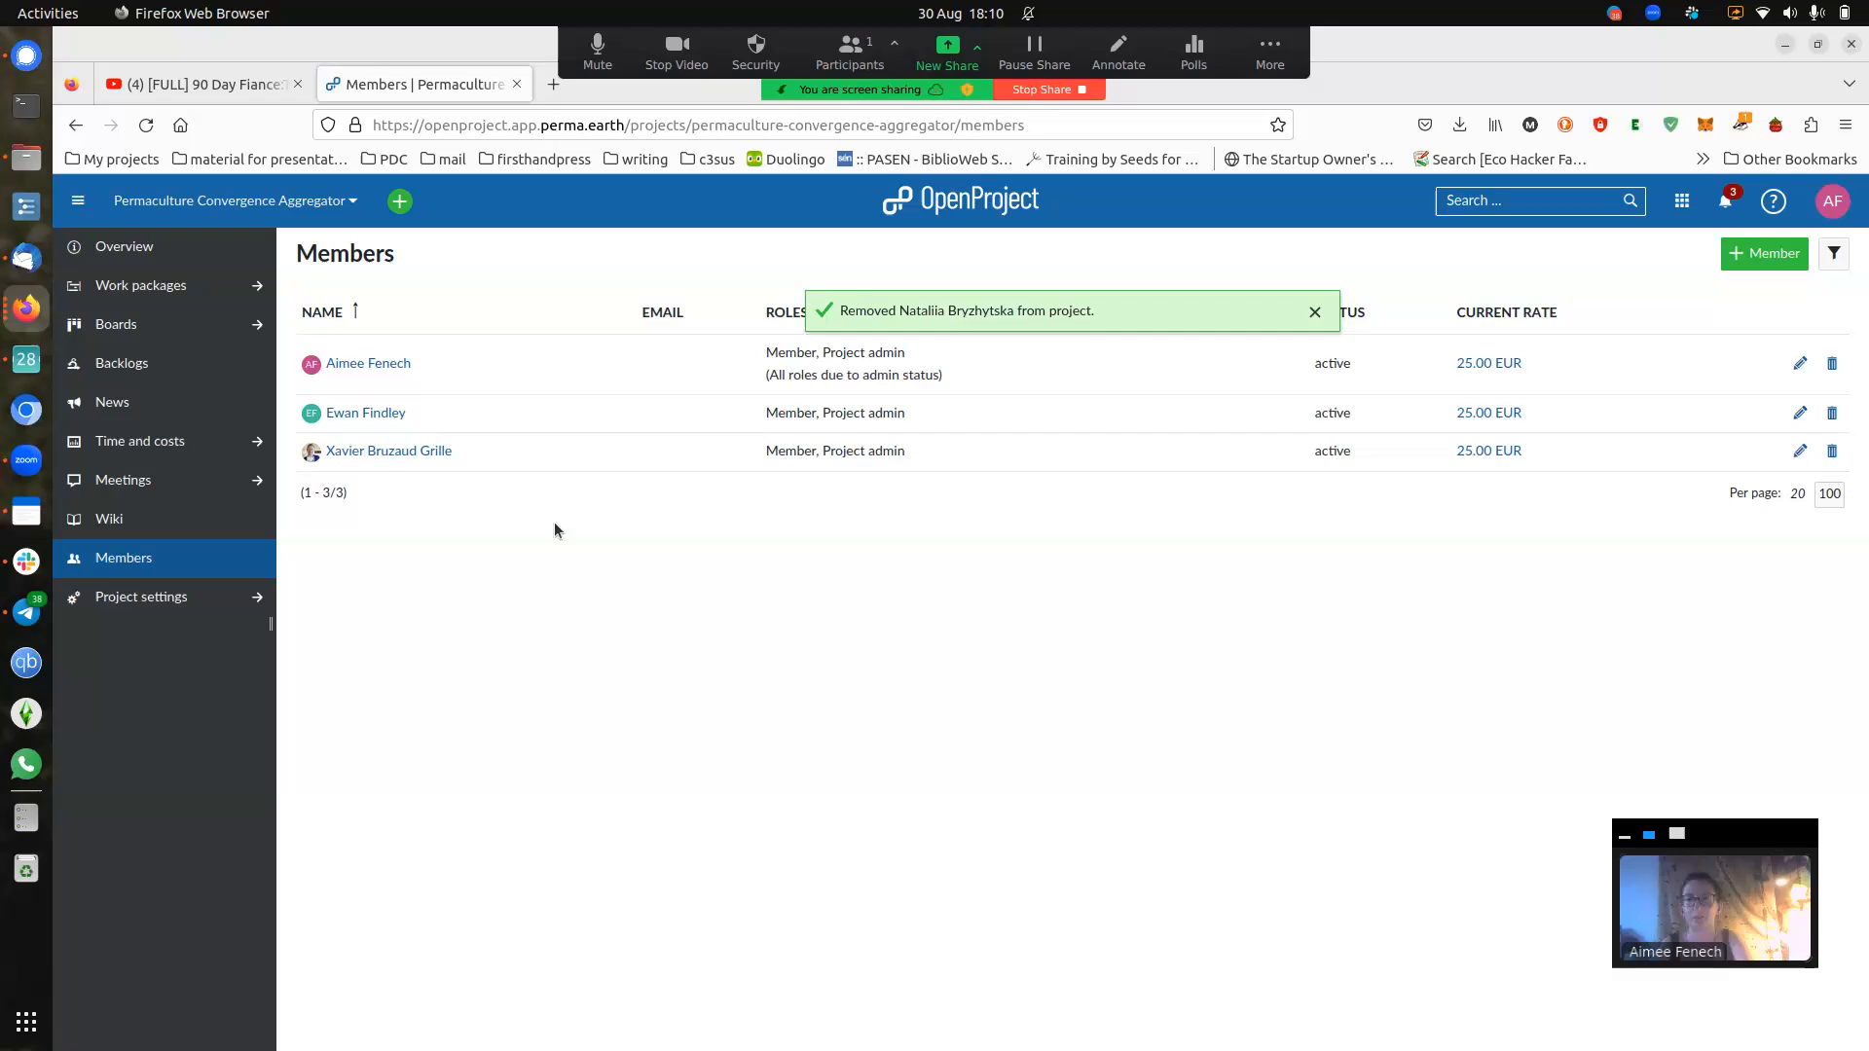
left_click(331, 200)
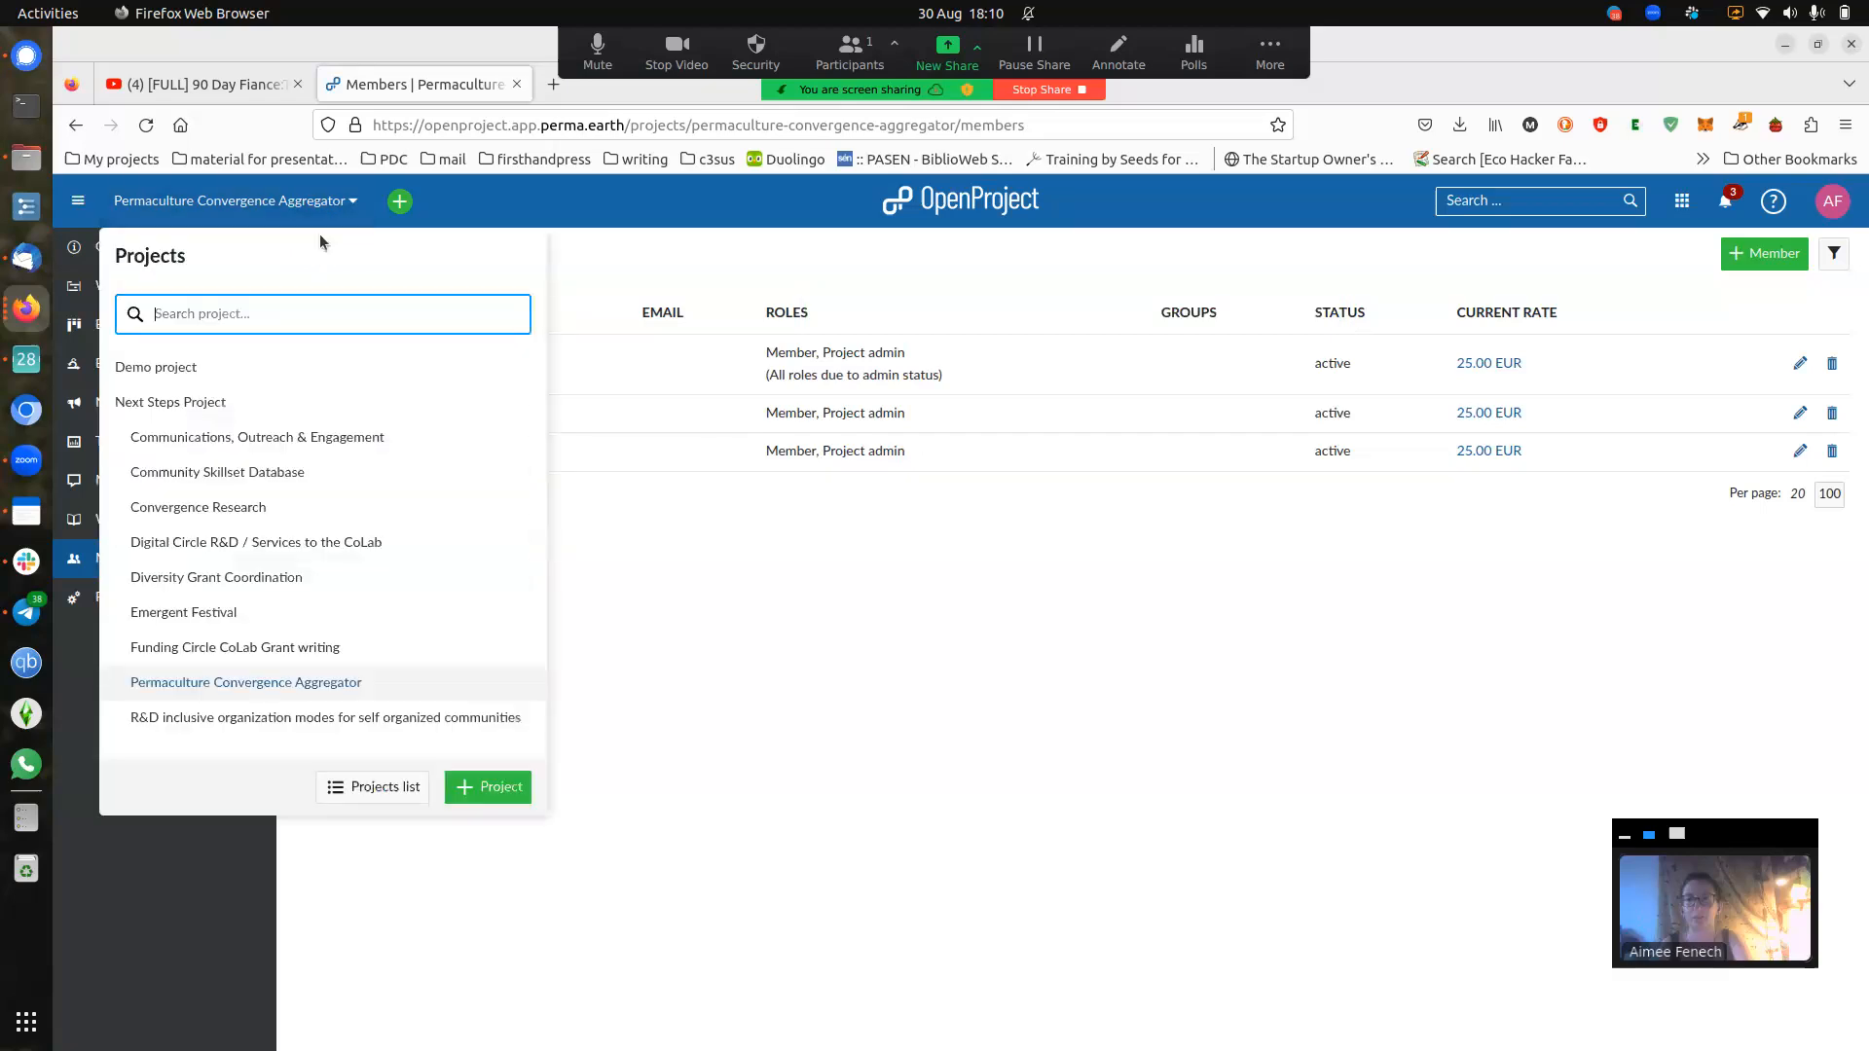
- Switch to Permaculture Convergence Aggregator in the project list and show its Overview
left_click(253, 684)
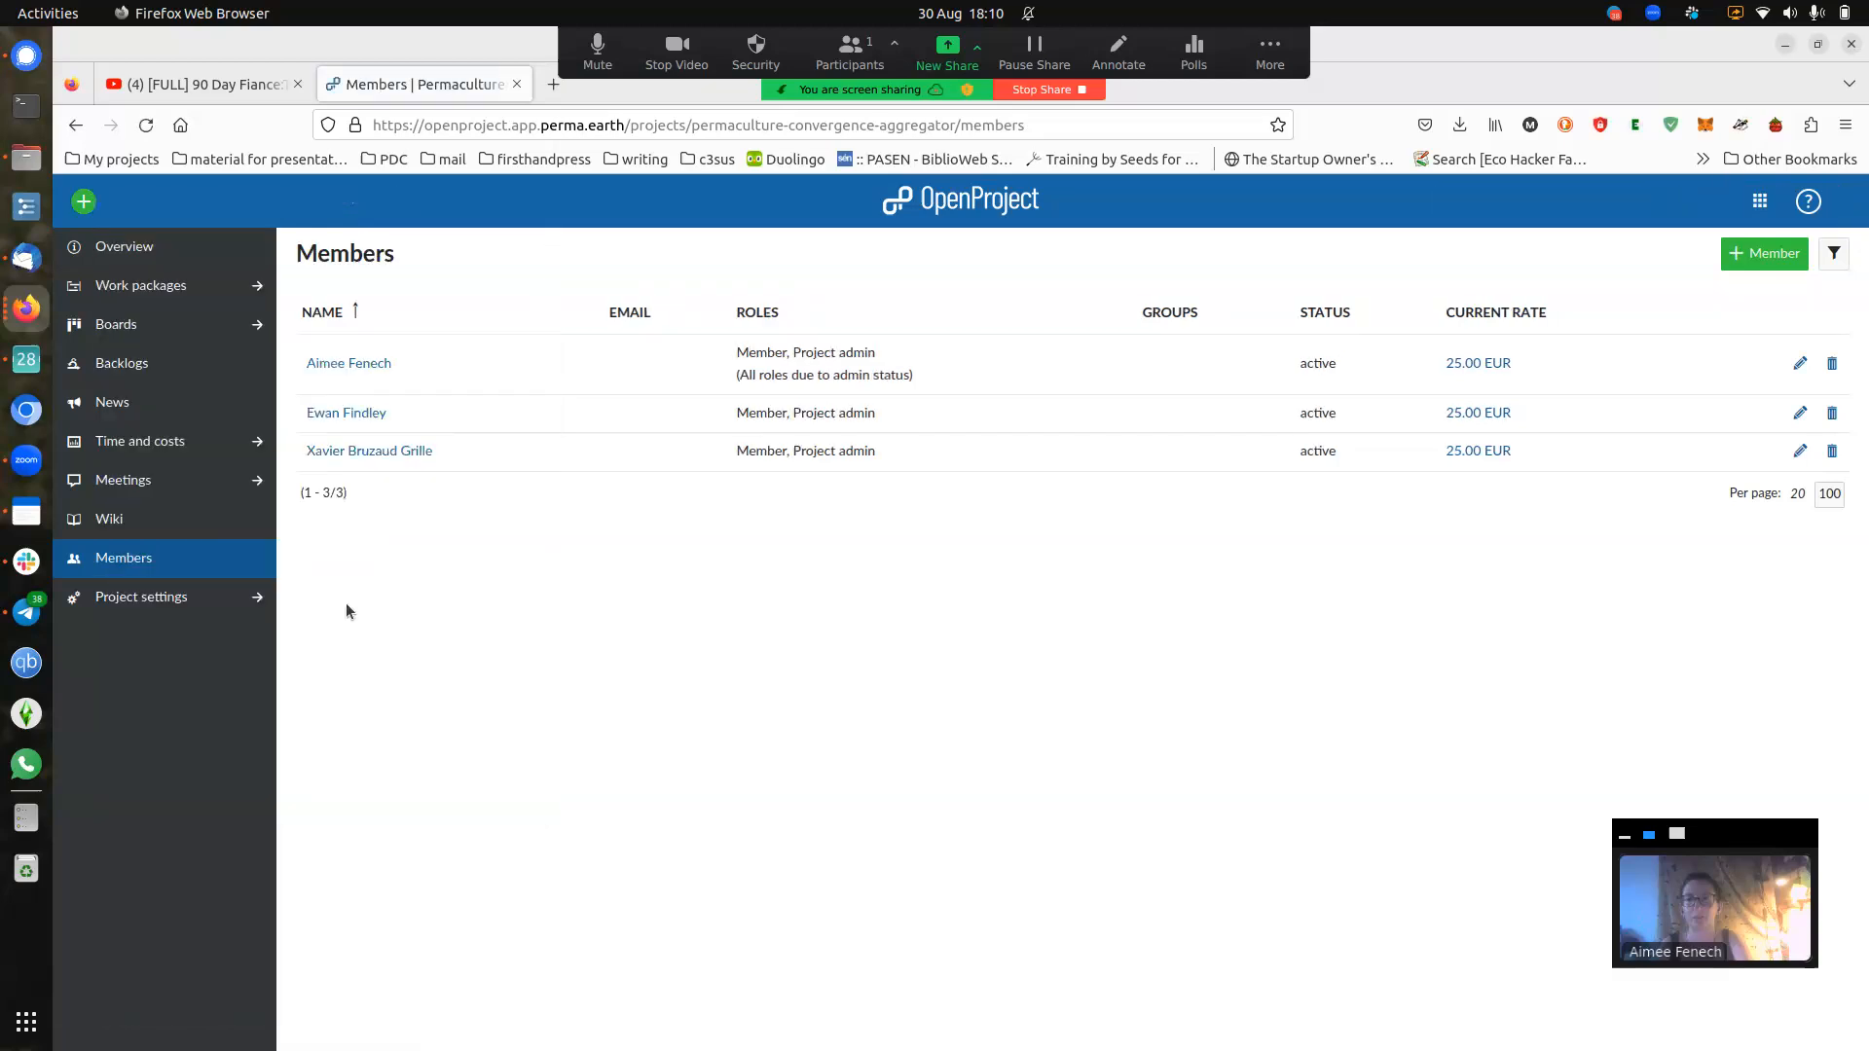
left_click(176, 257)
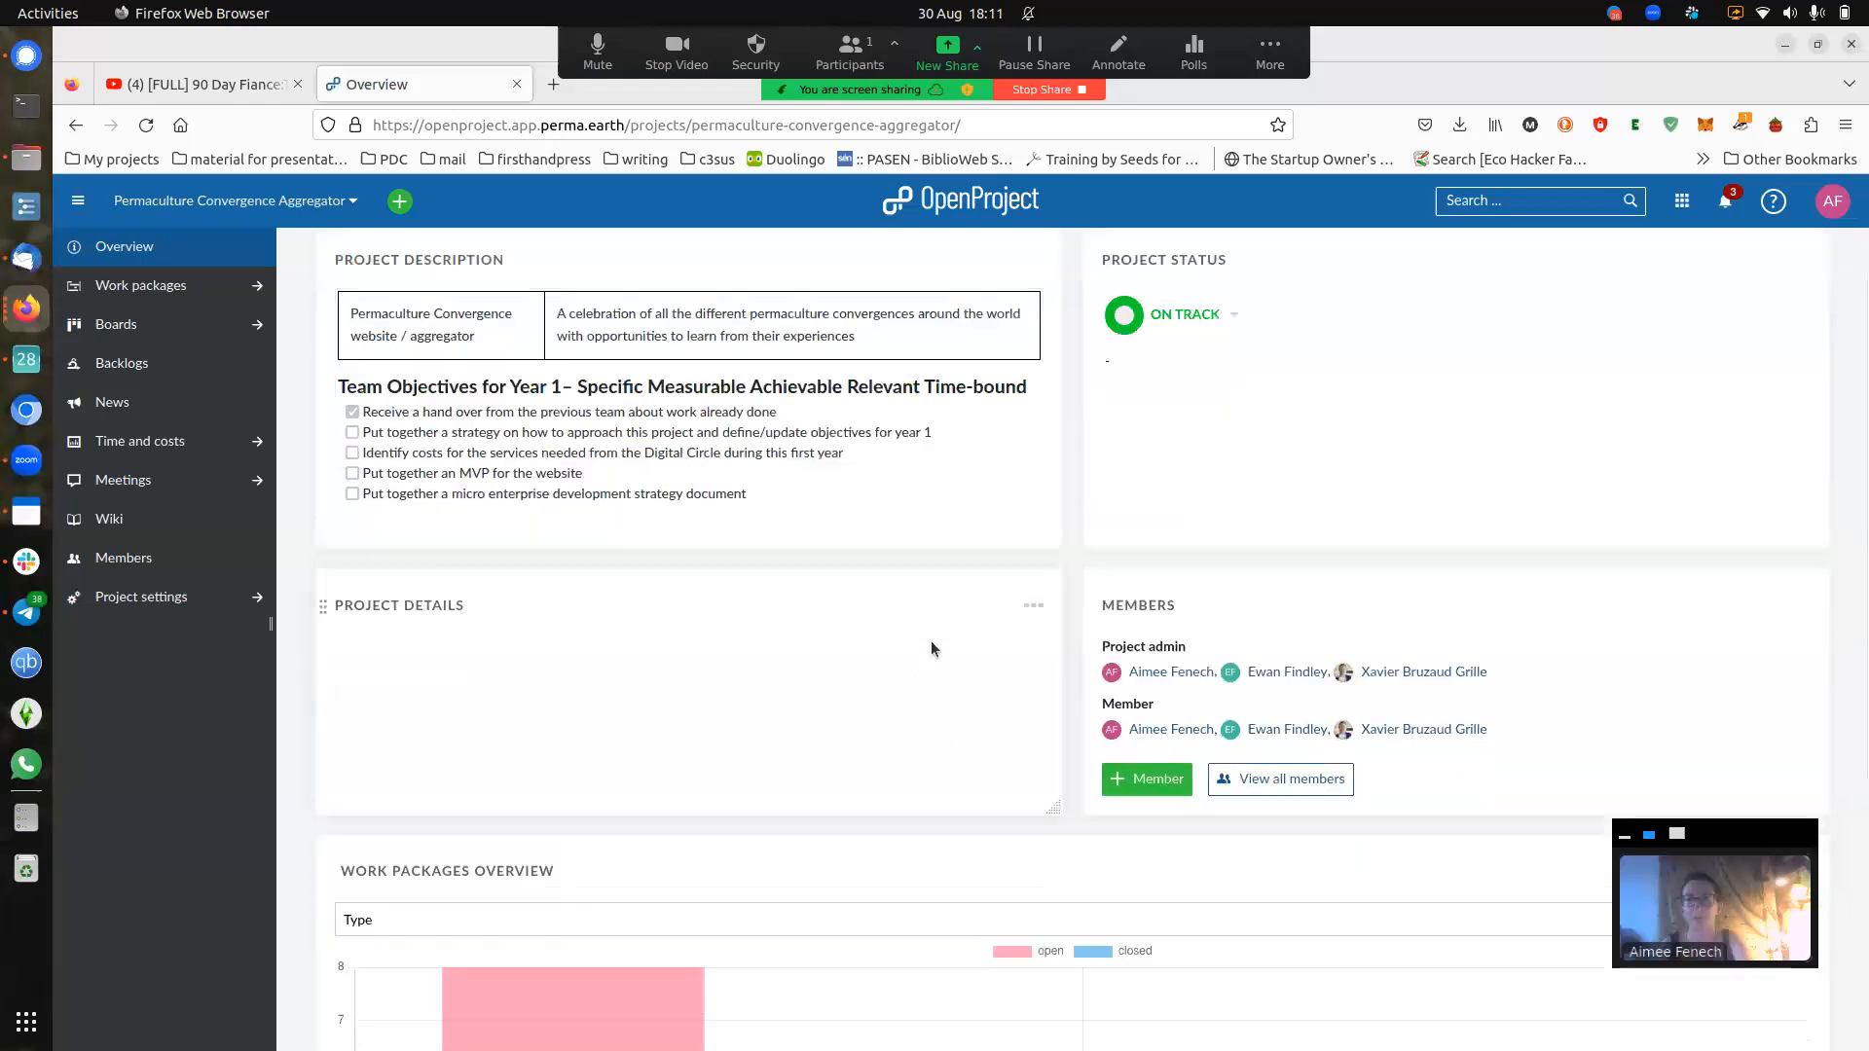
scroll(931, 628, "down", 3)
scroll(936, 592, "down", 2)
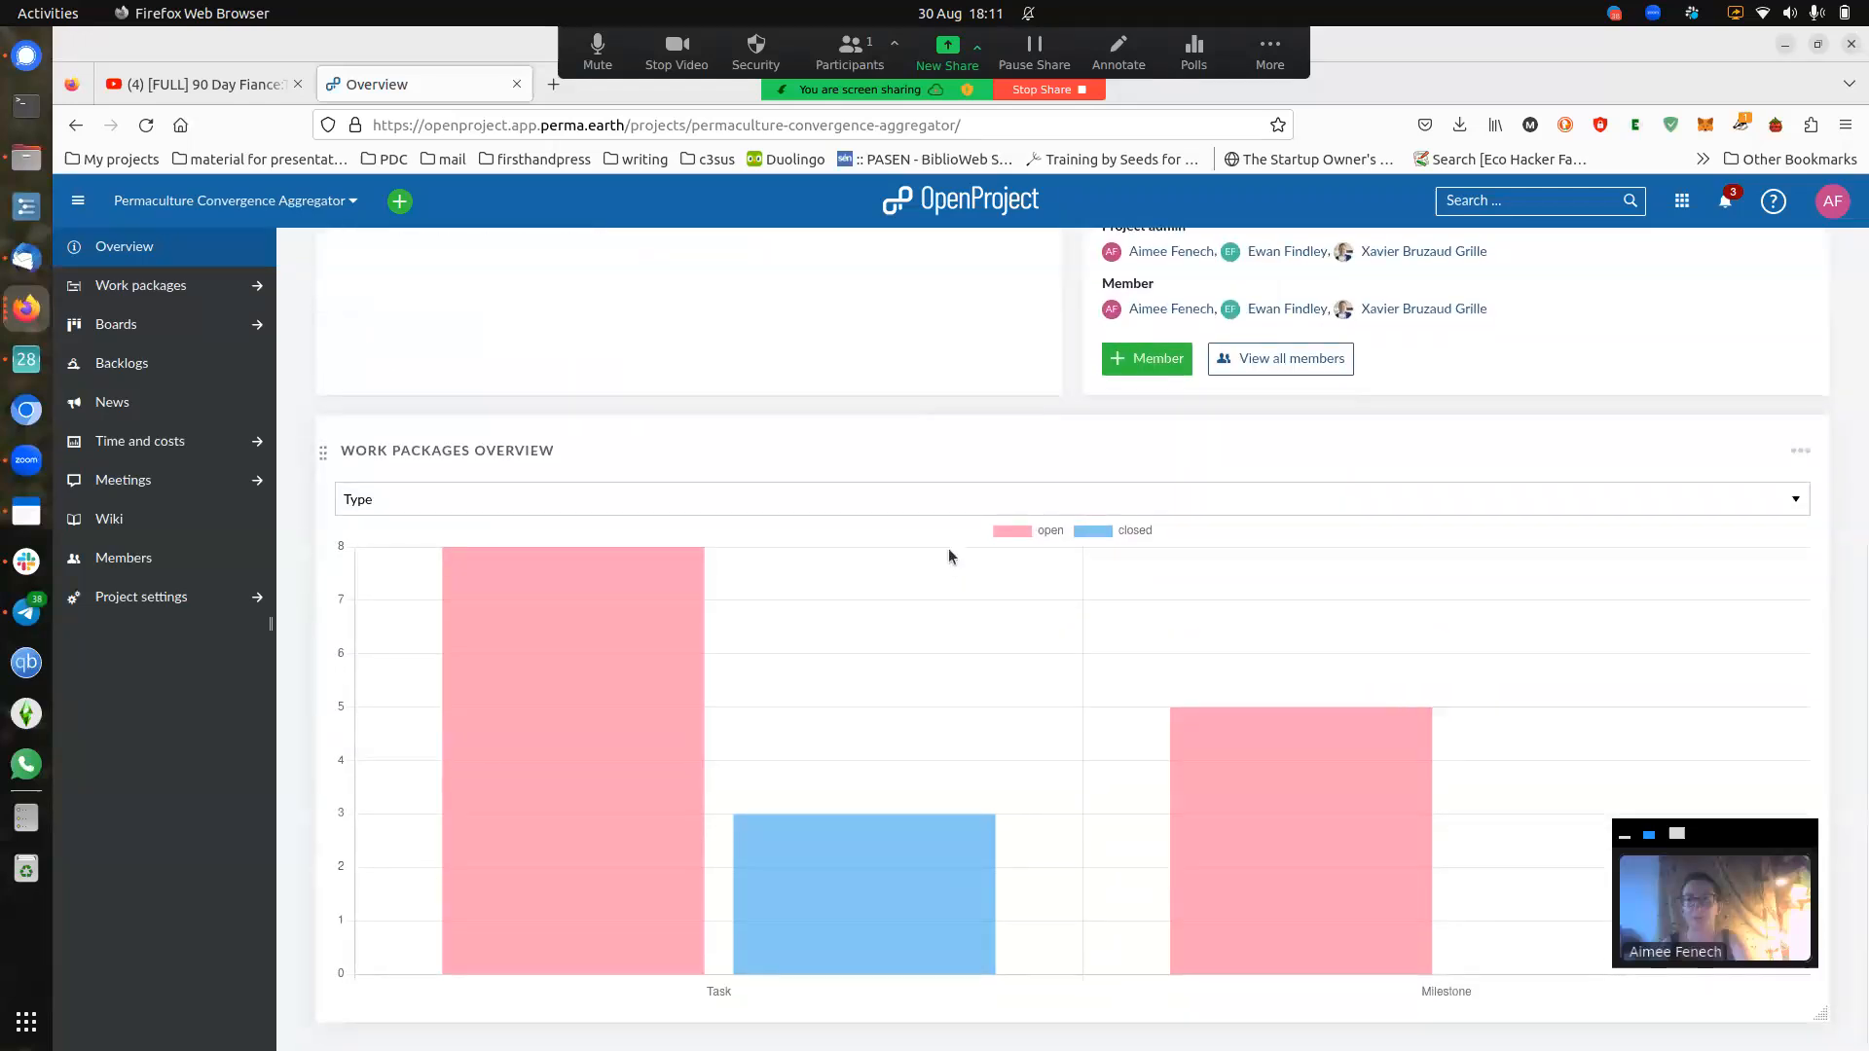
mouse_move(1126, 897)
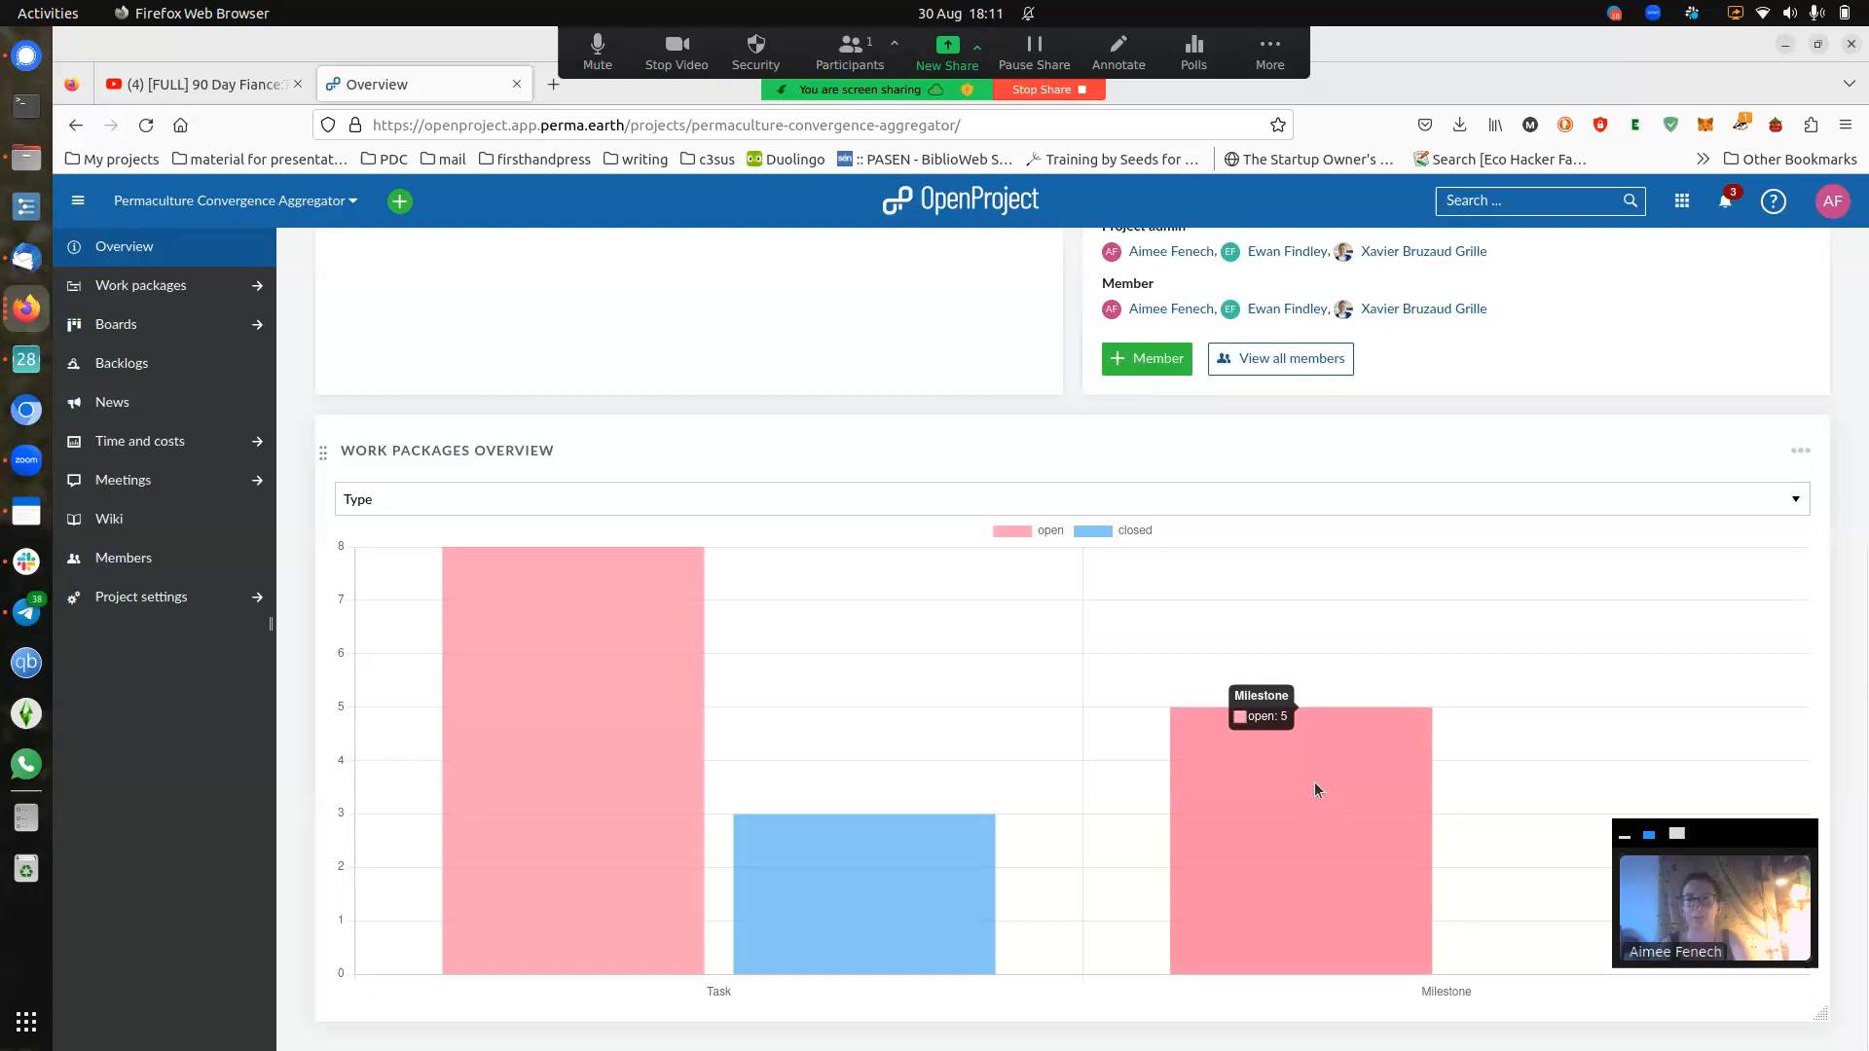
mouse_move(897, 856)
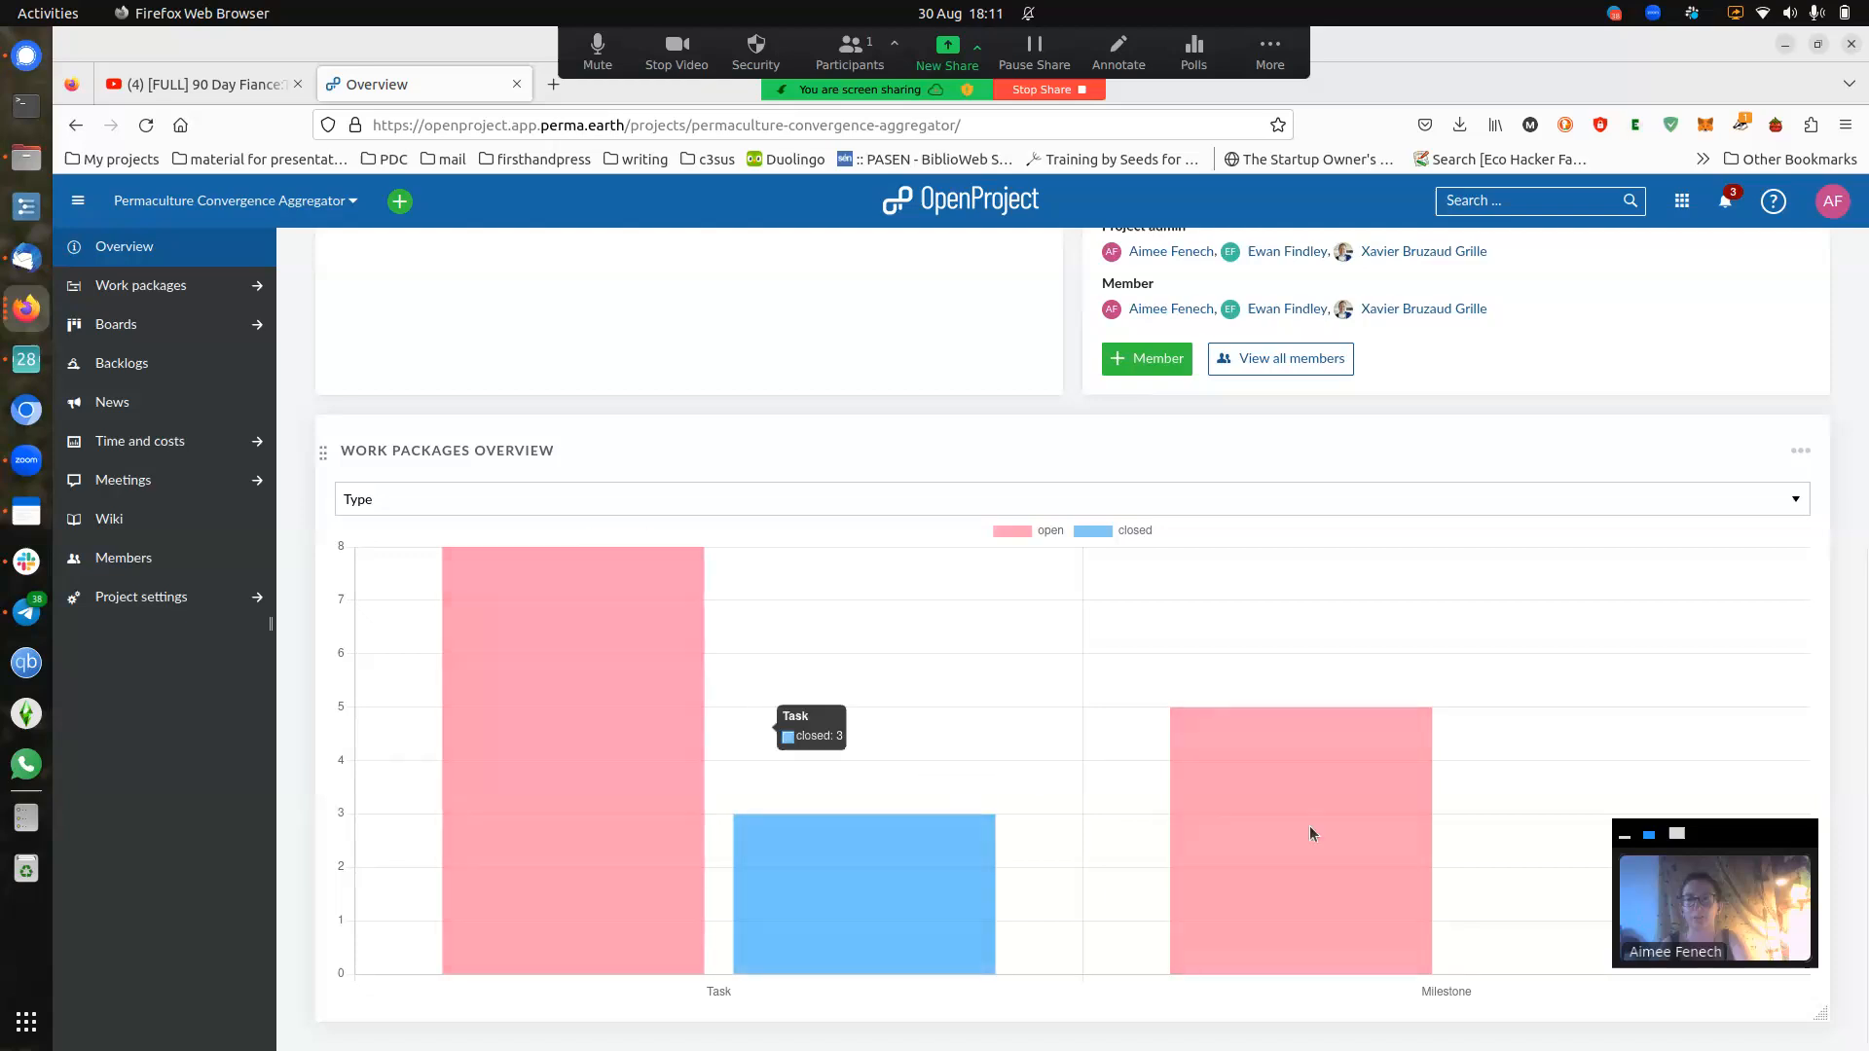
mouse_move(1371, 793)
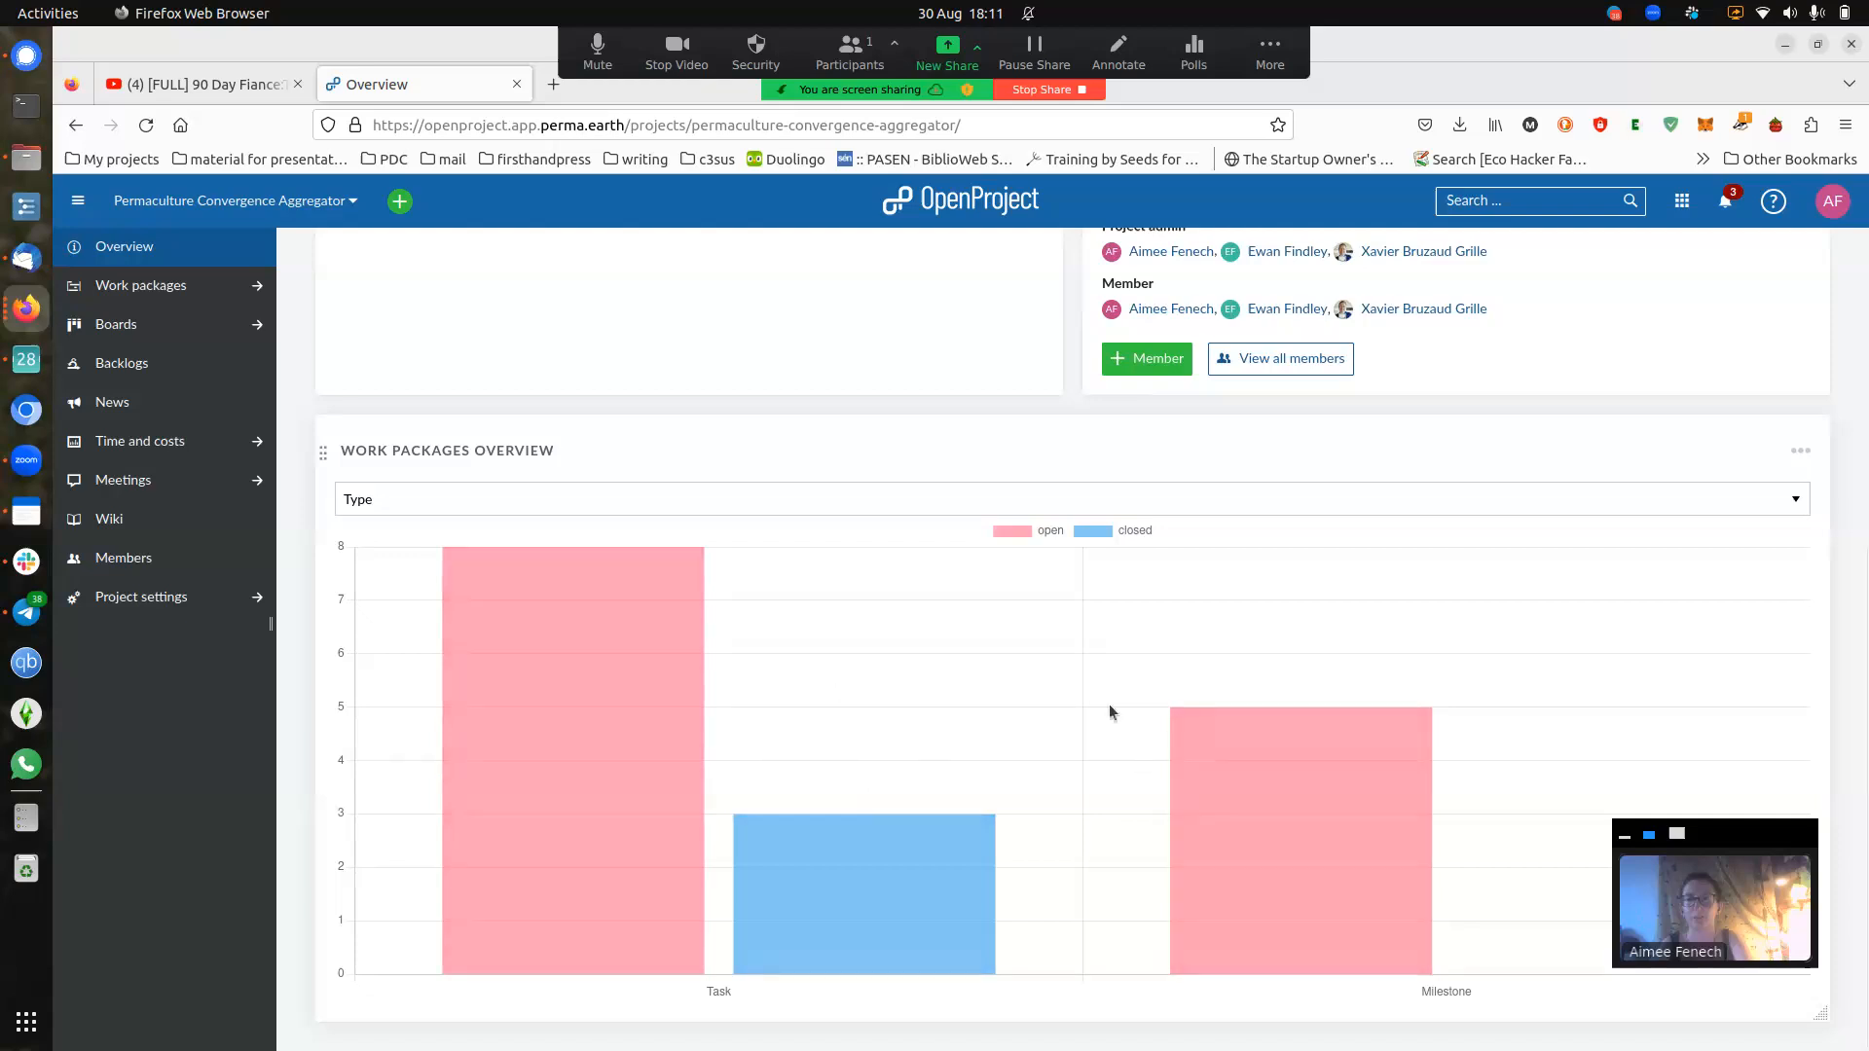
left_click(1797, 449)
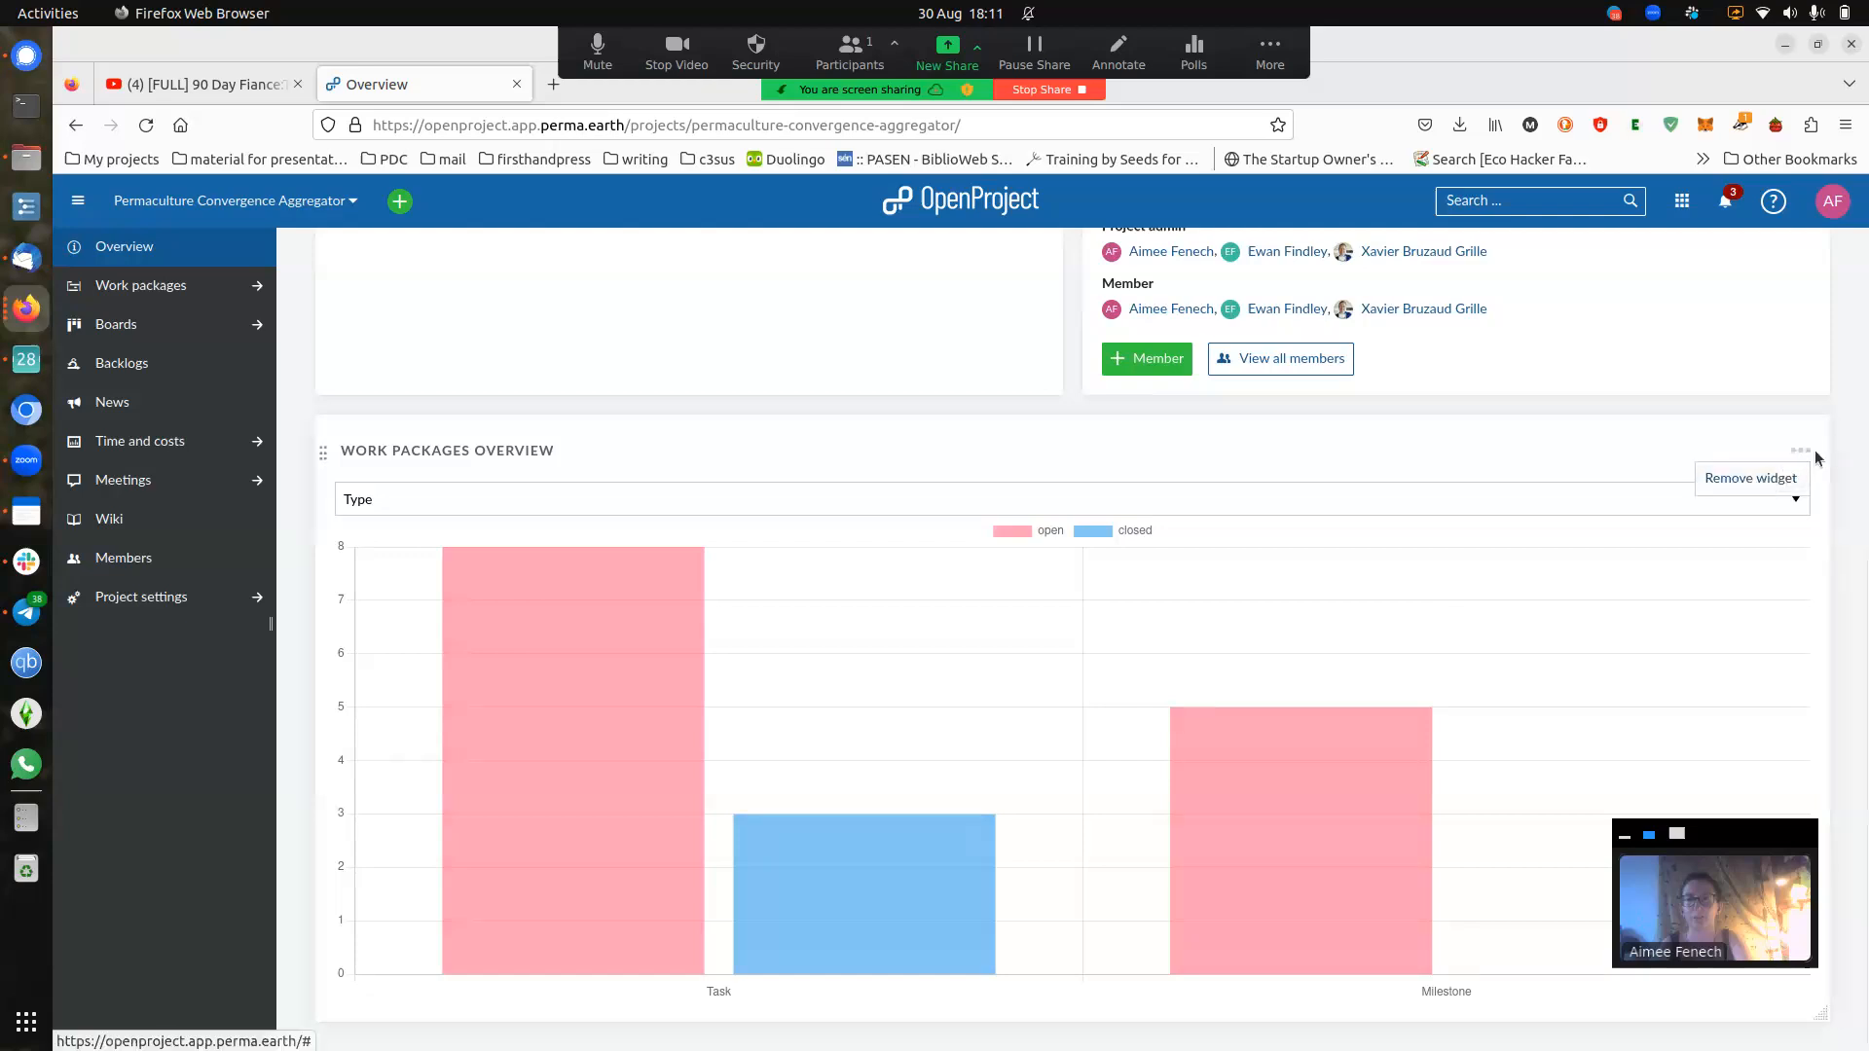
left_click(1491, 464)
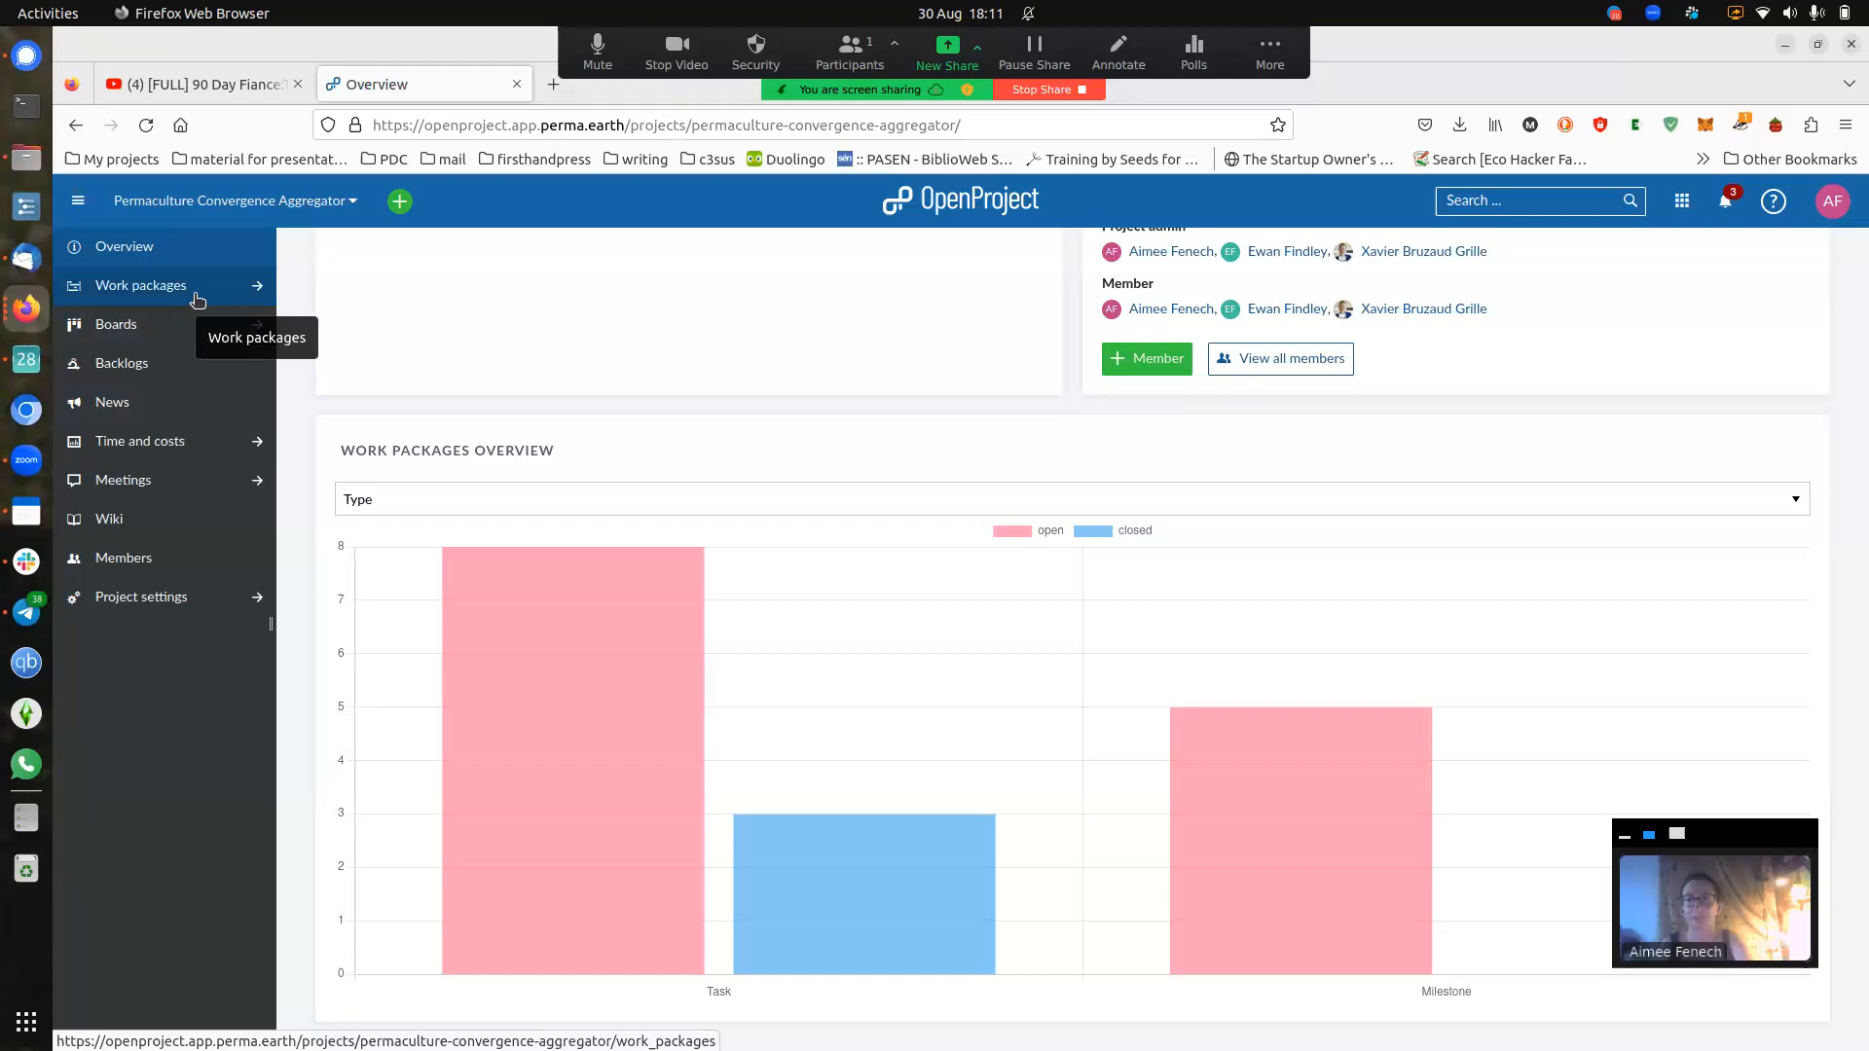
scroll(383, 494, "up", 5)
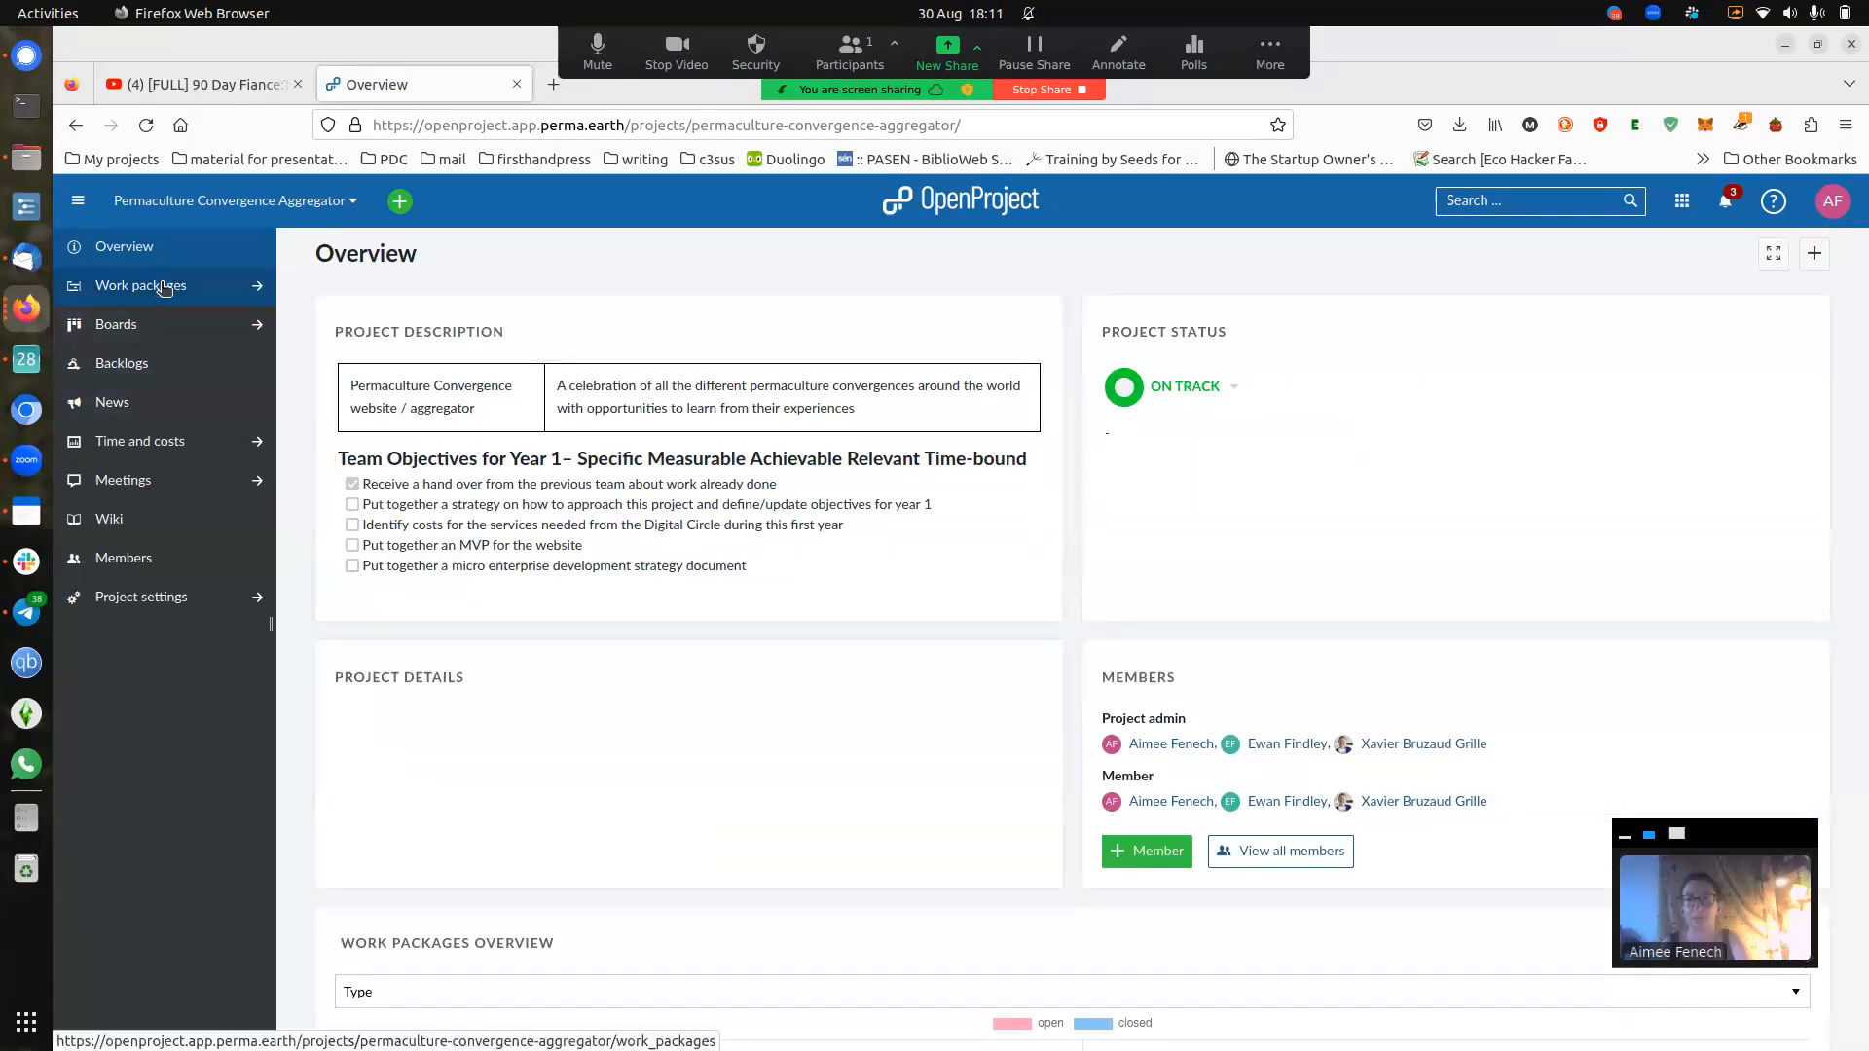
- Open the project's work packages and open milestone #136 about the handover
left_click(163, 288)
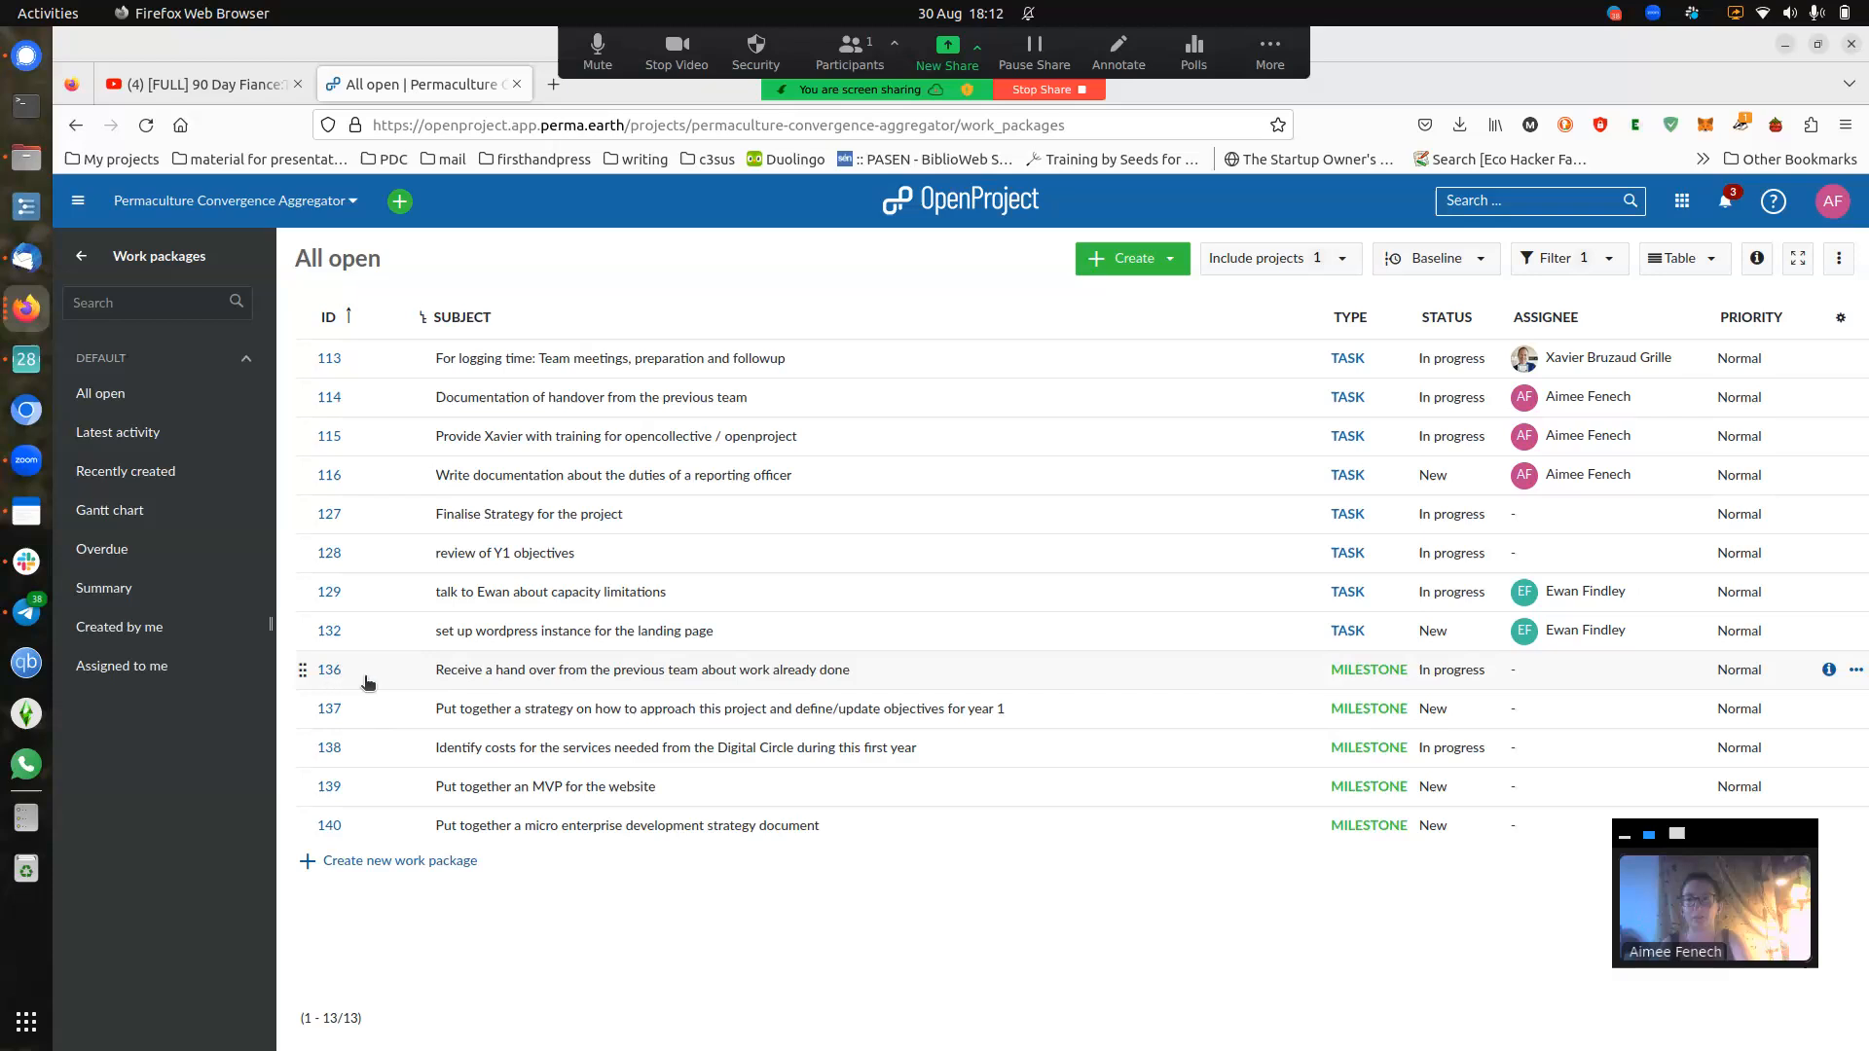
left_click(330, 670)
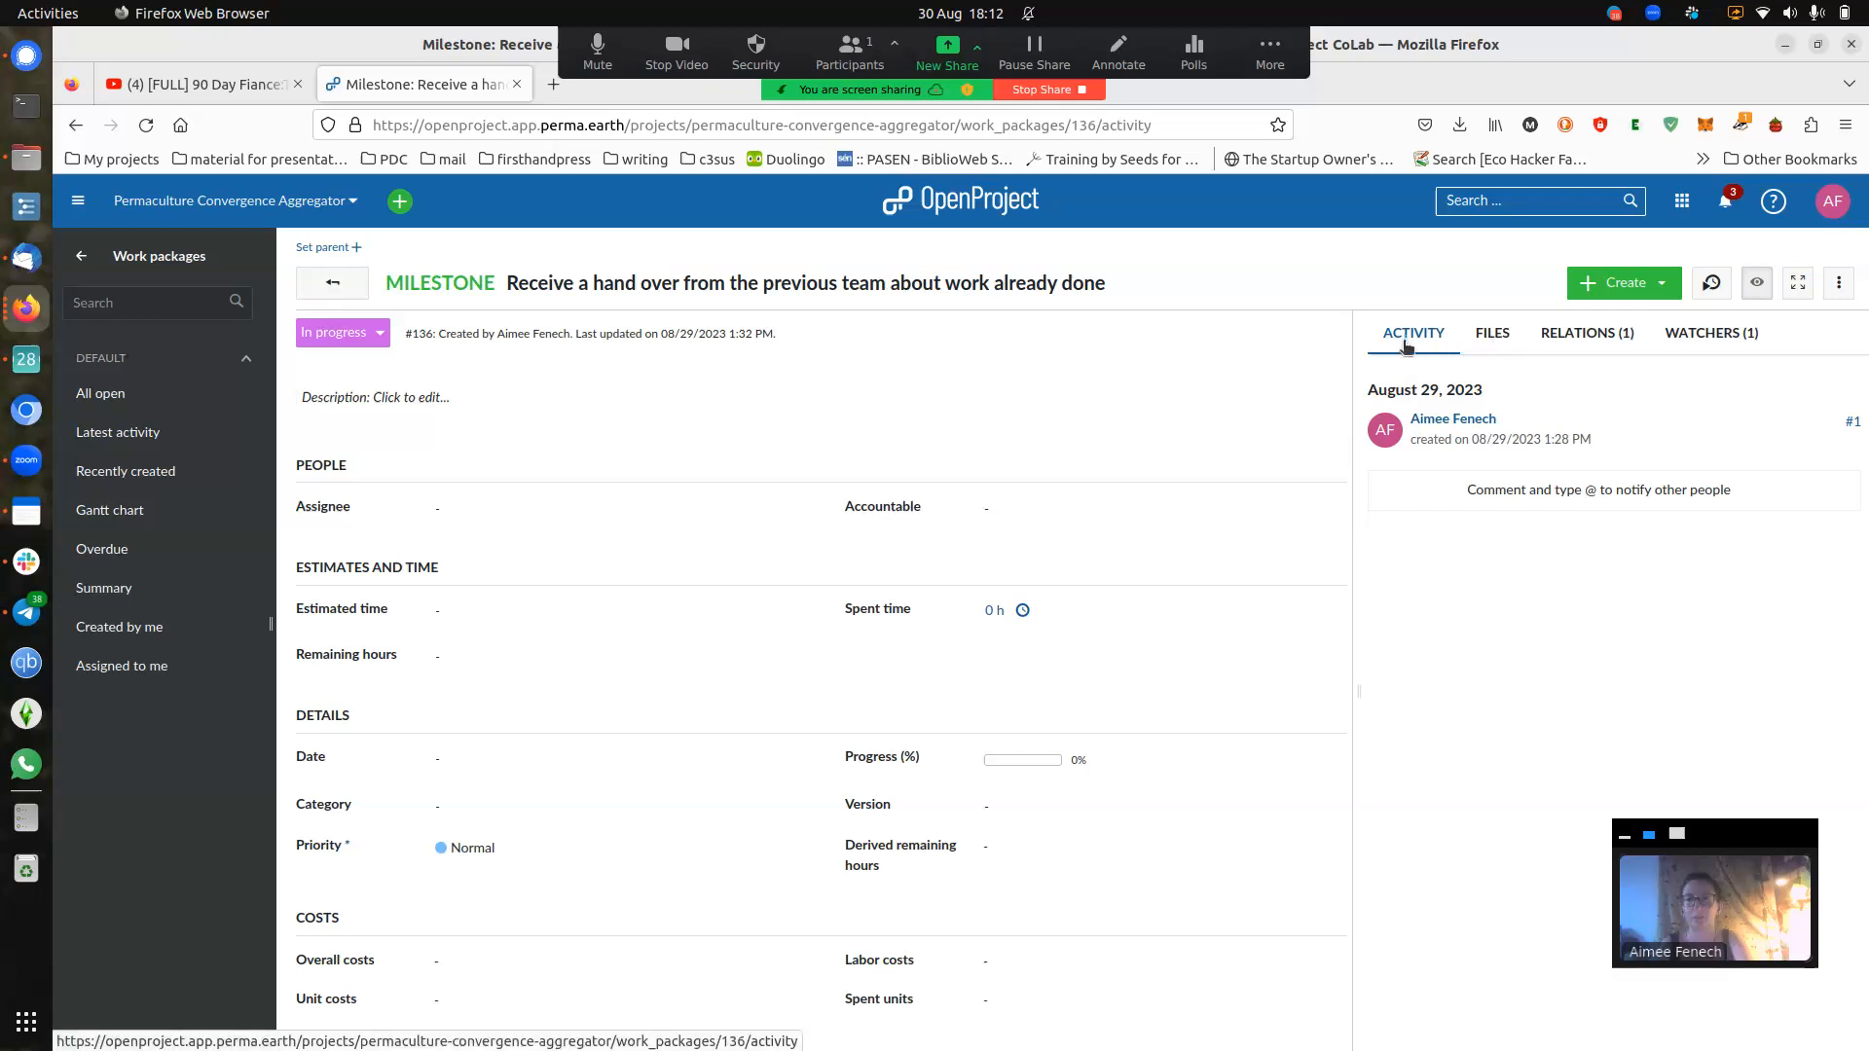
- Show milestone #136's relations in a widened pane and open related task #114
left_click(1603, 341)
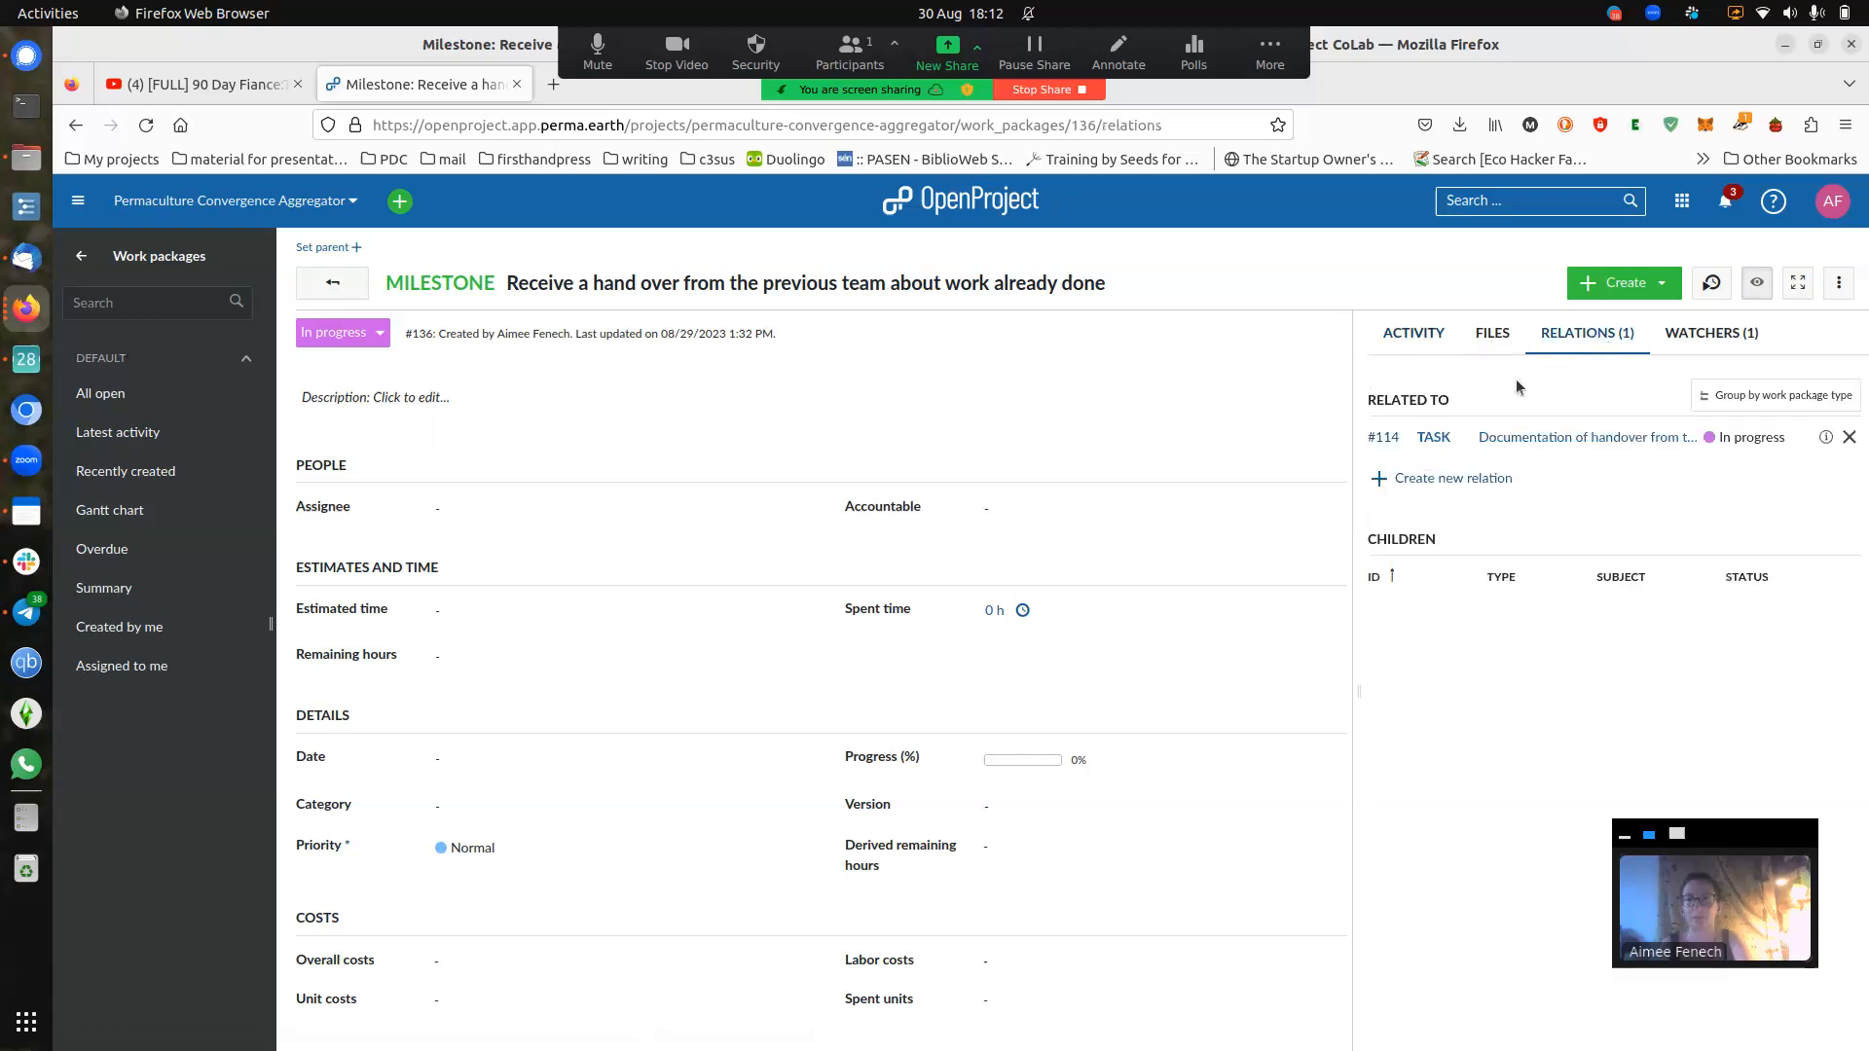
left_click_drag(1355, 399, 1022, 429)
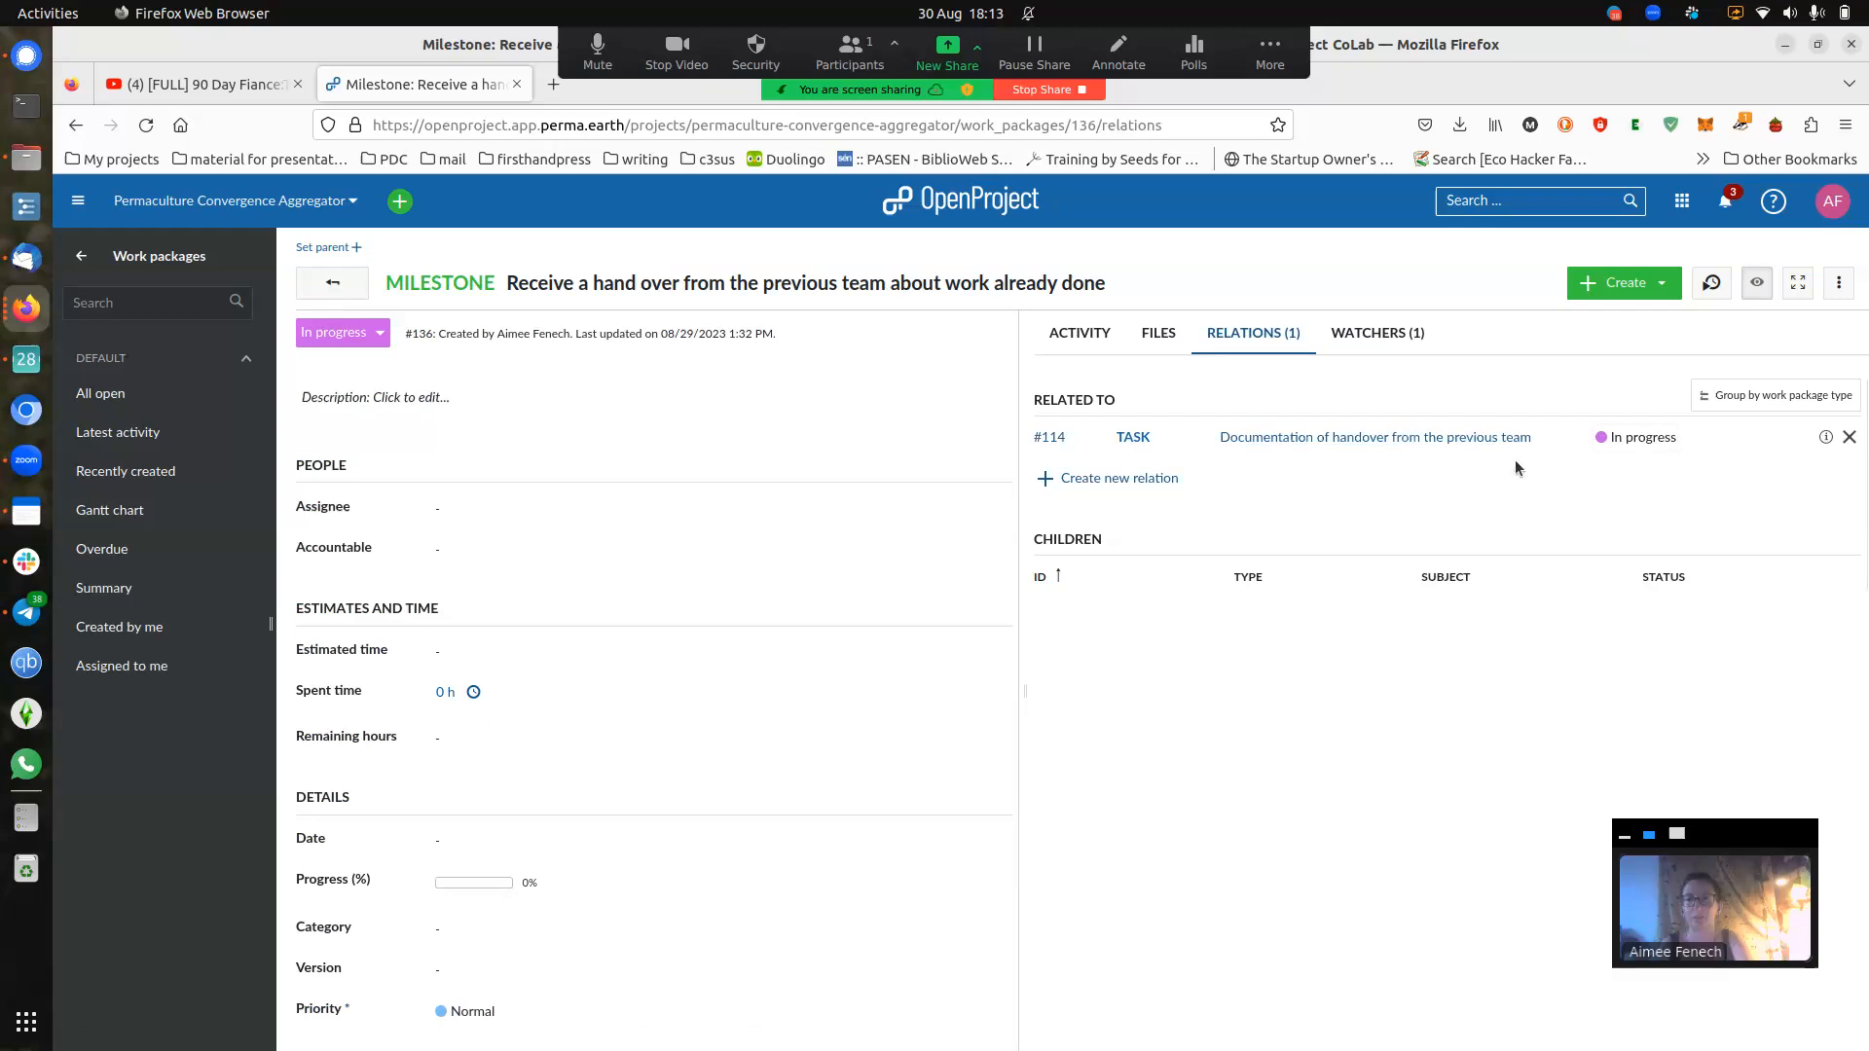
left_click(1058, 440)
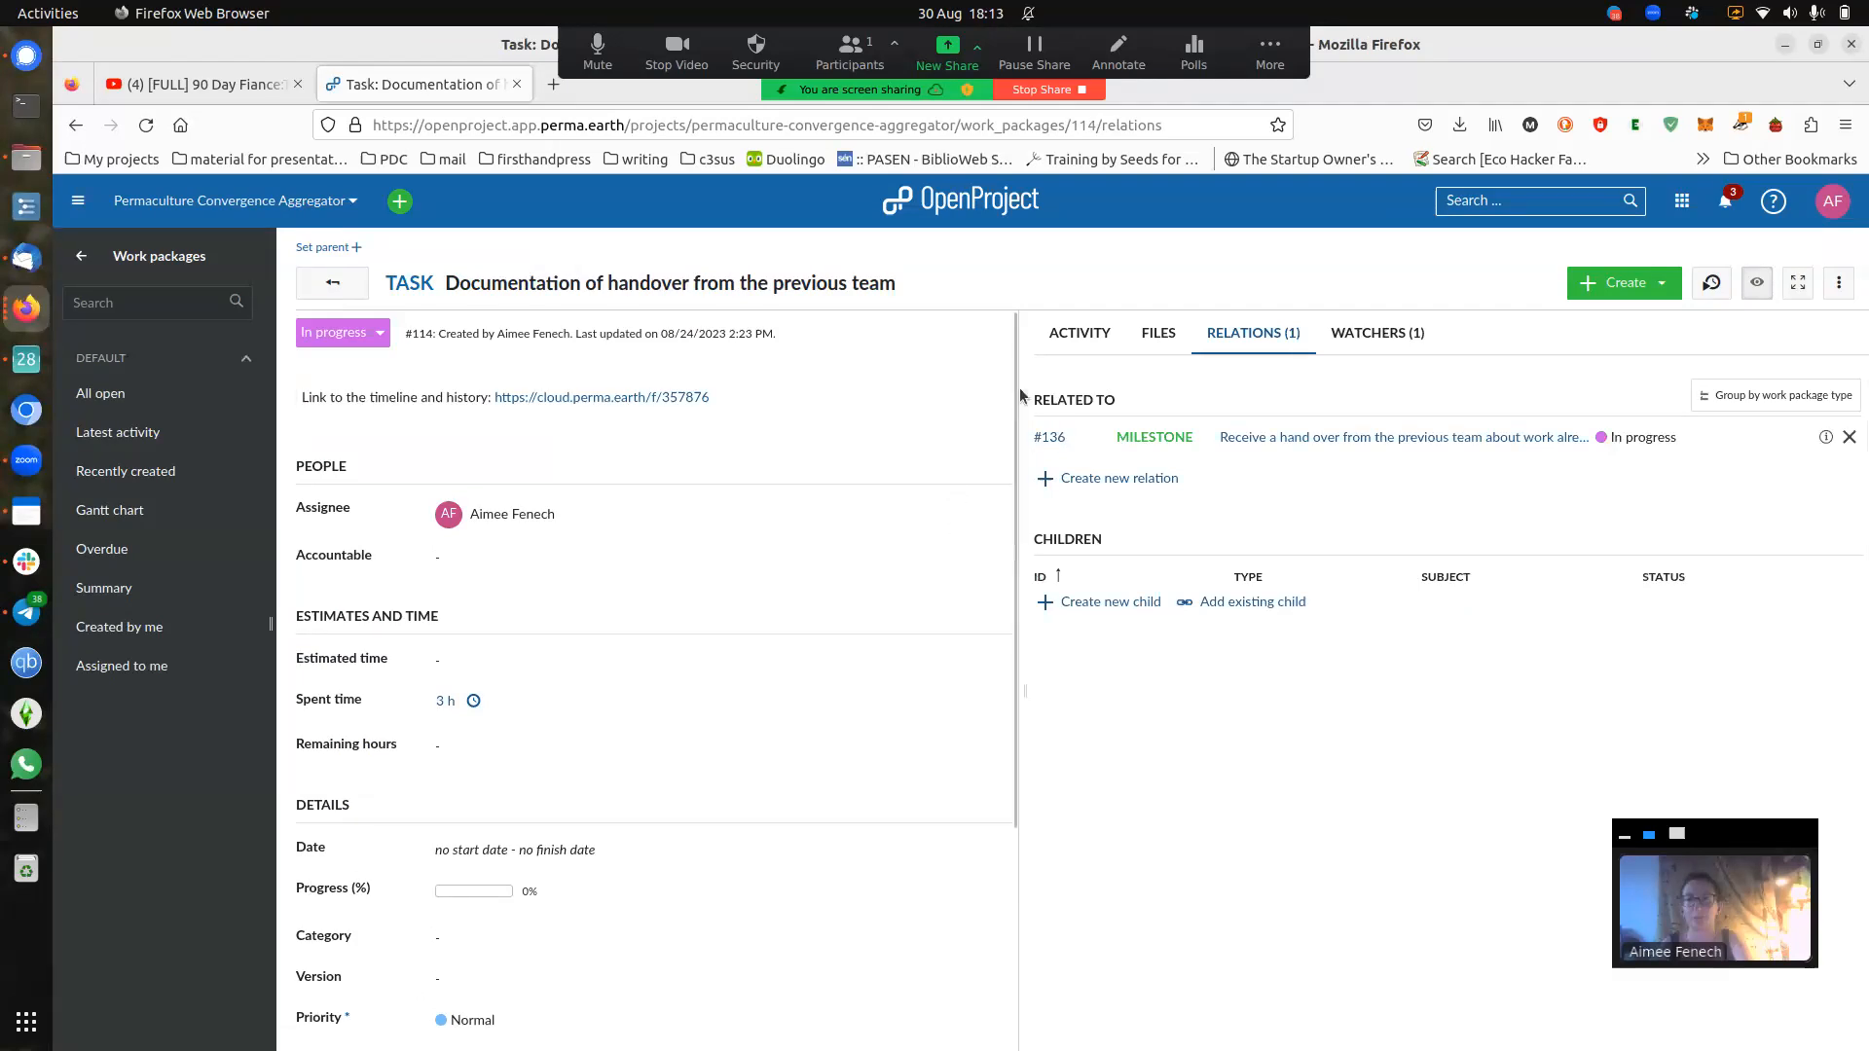
- Widen task #114's details pane to two columns and set its status to Closed
left_click_drag(1020, 396, 1107, 401)
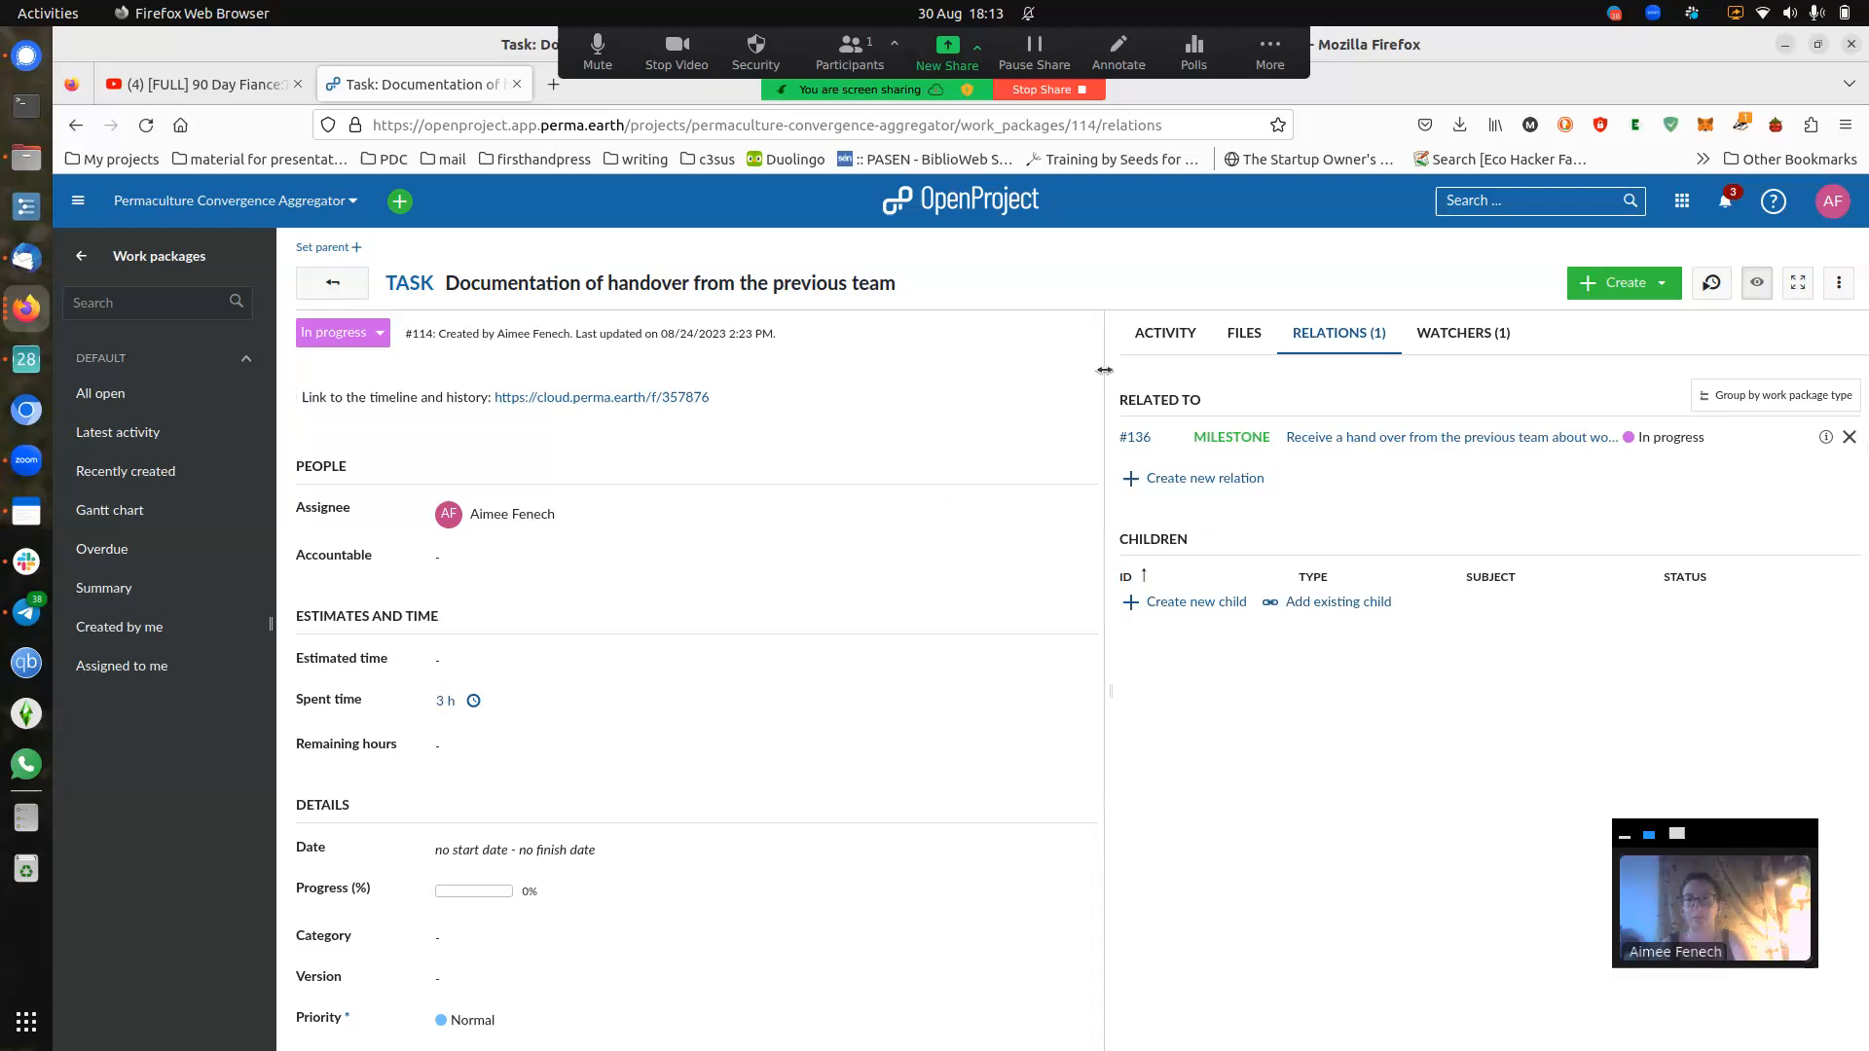
left_click_drag(1103, 372, 1174, 458)
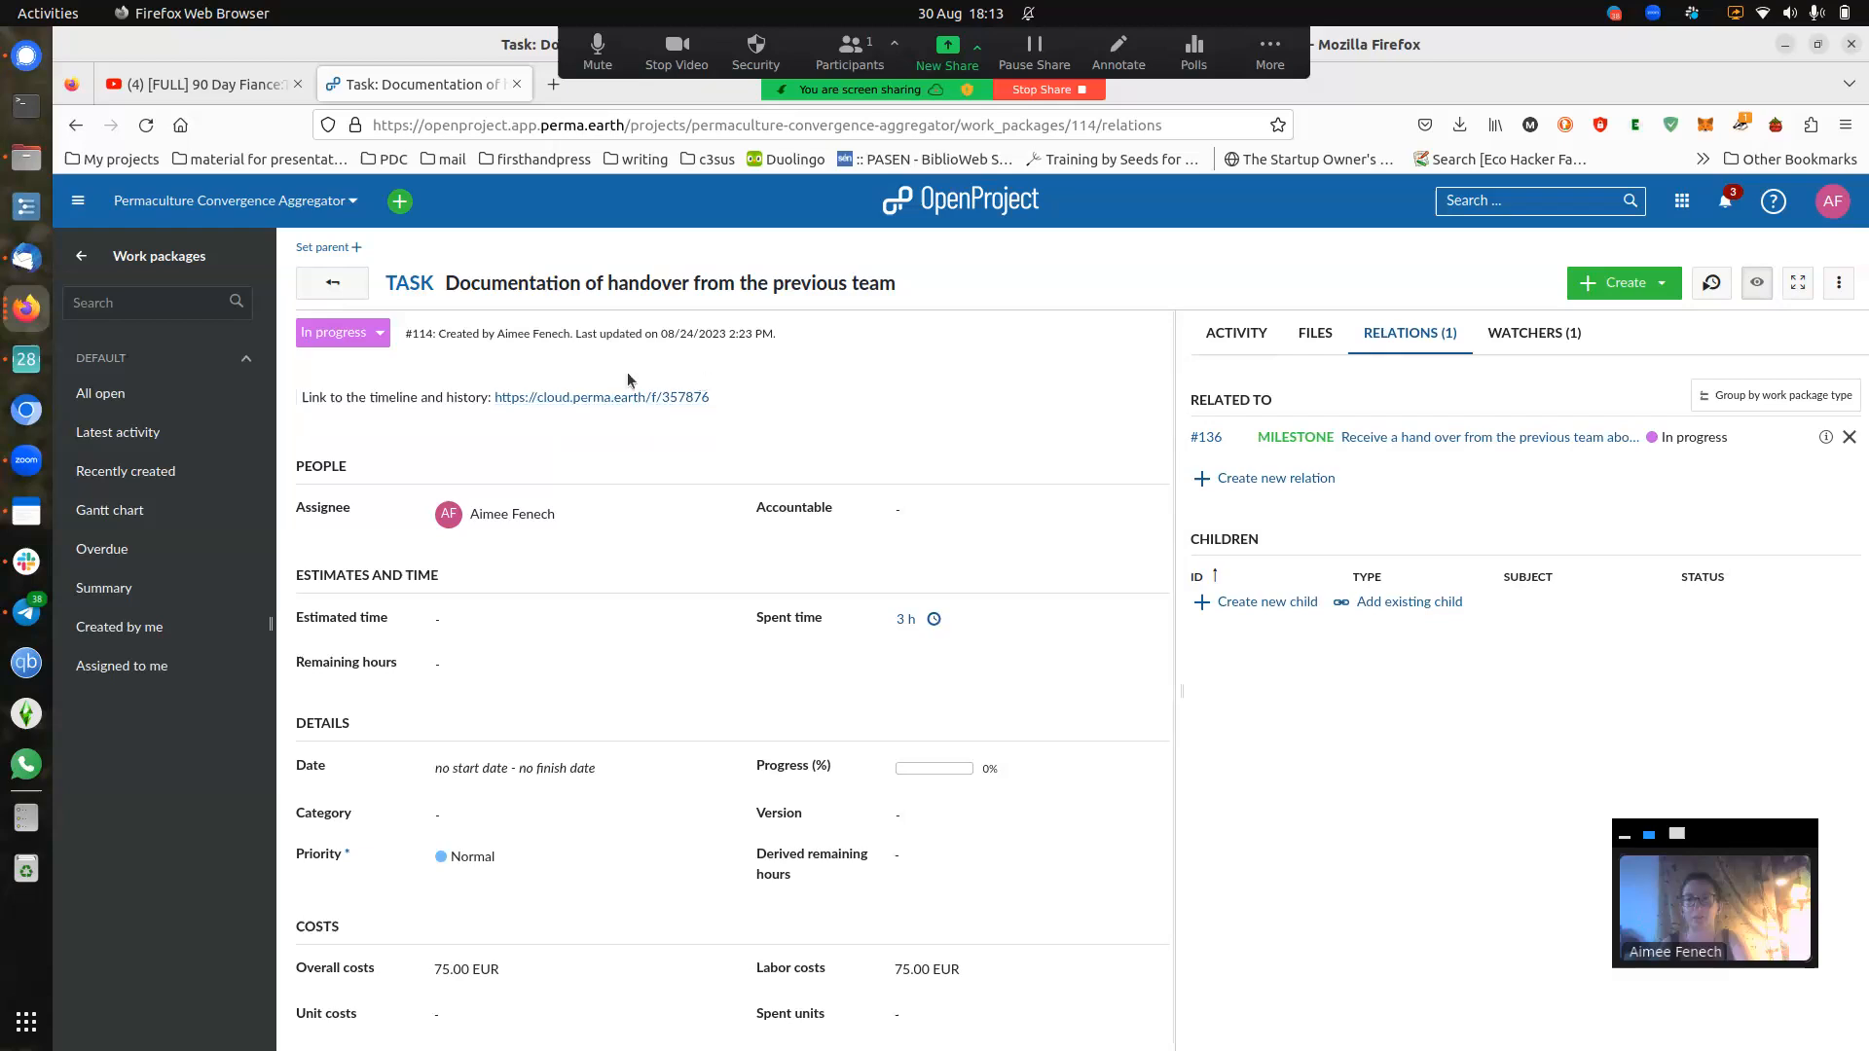
left_click(379, 336)
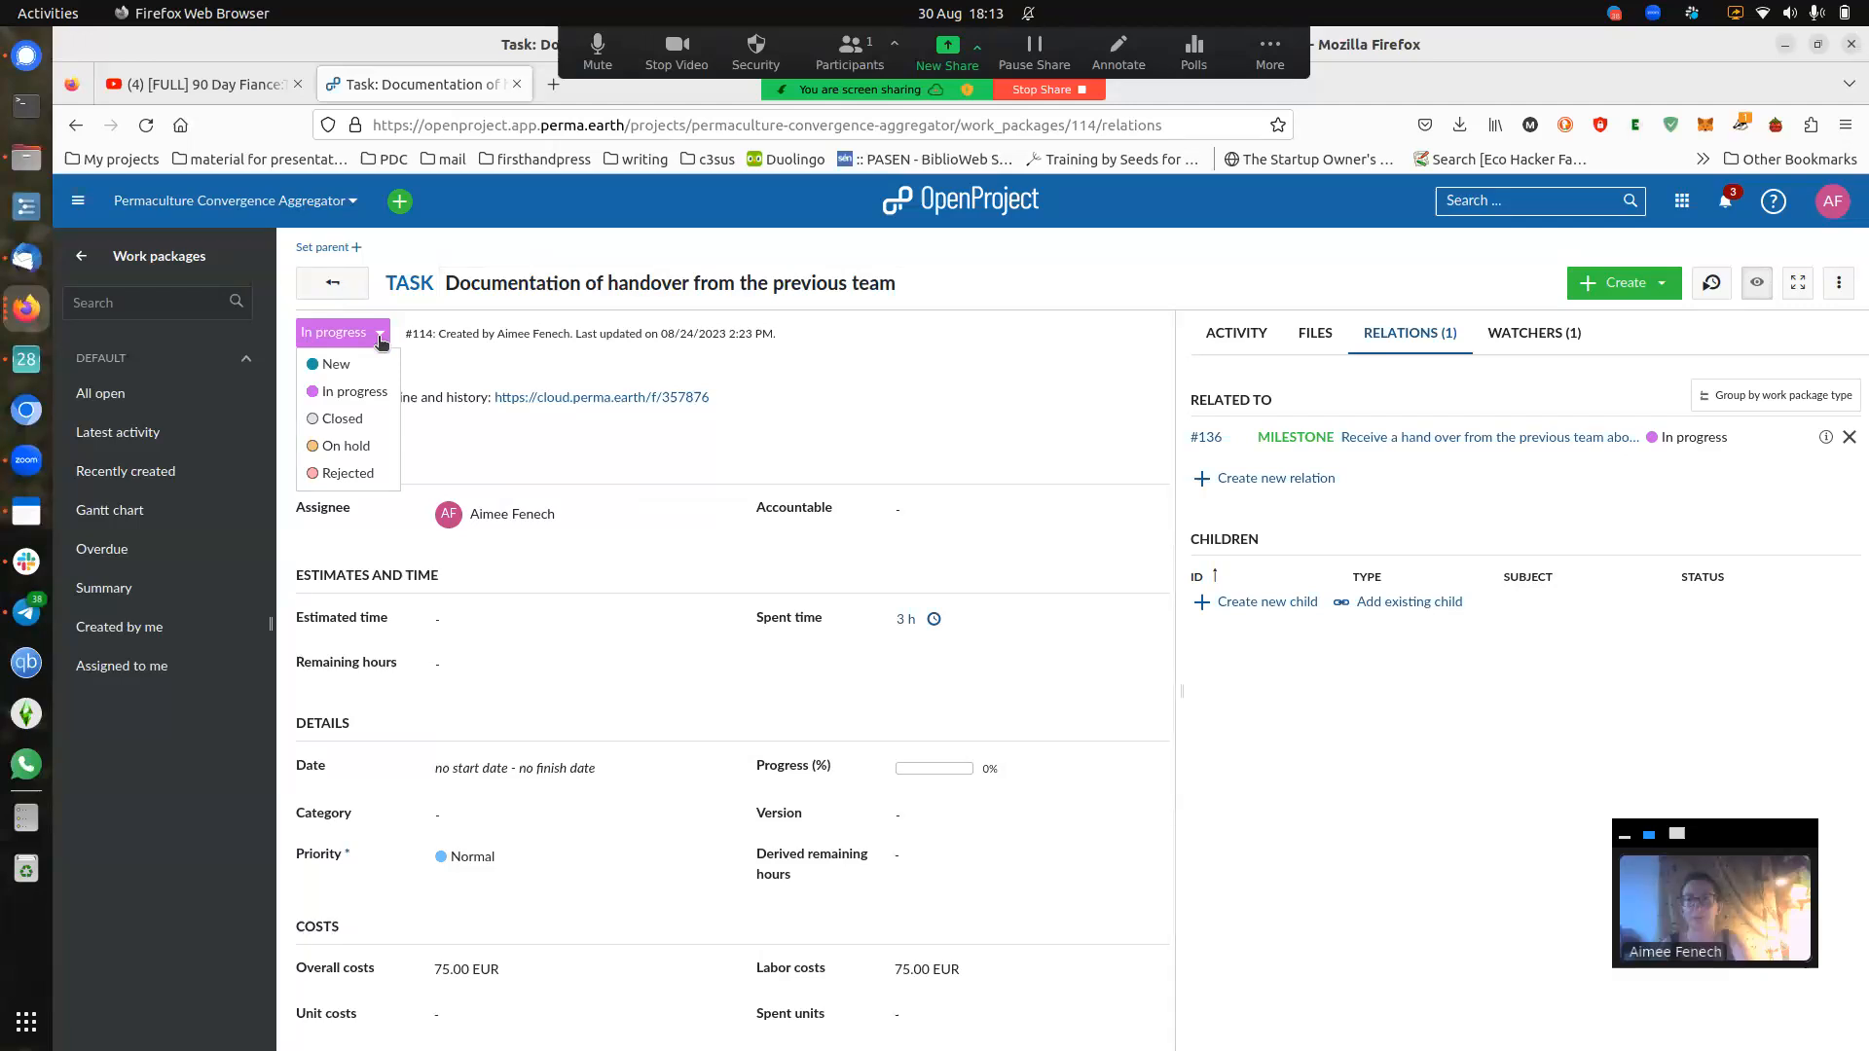
left_click(343, 418)
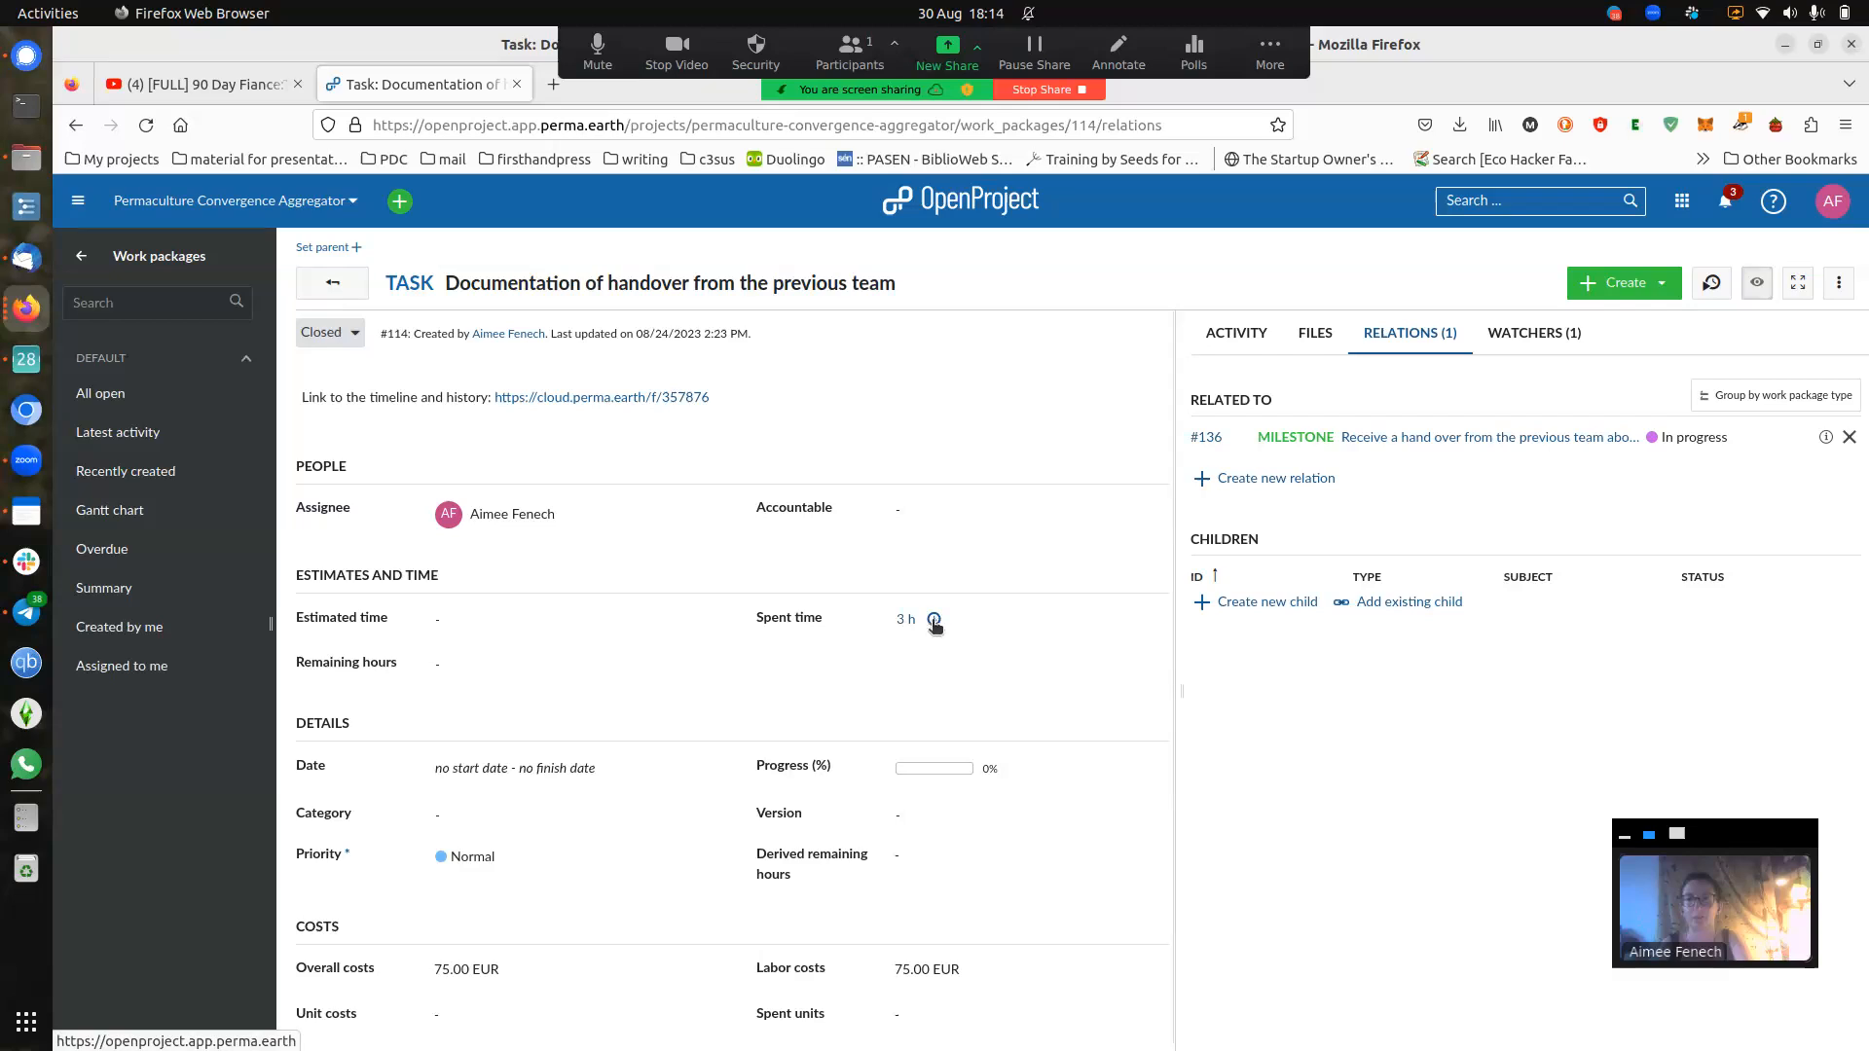
left_click(934, 622)
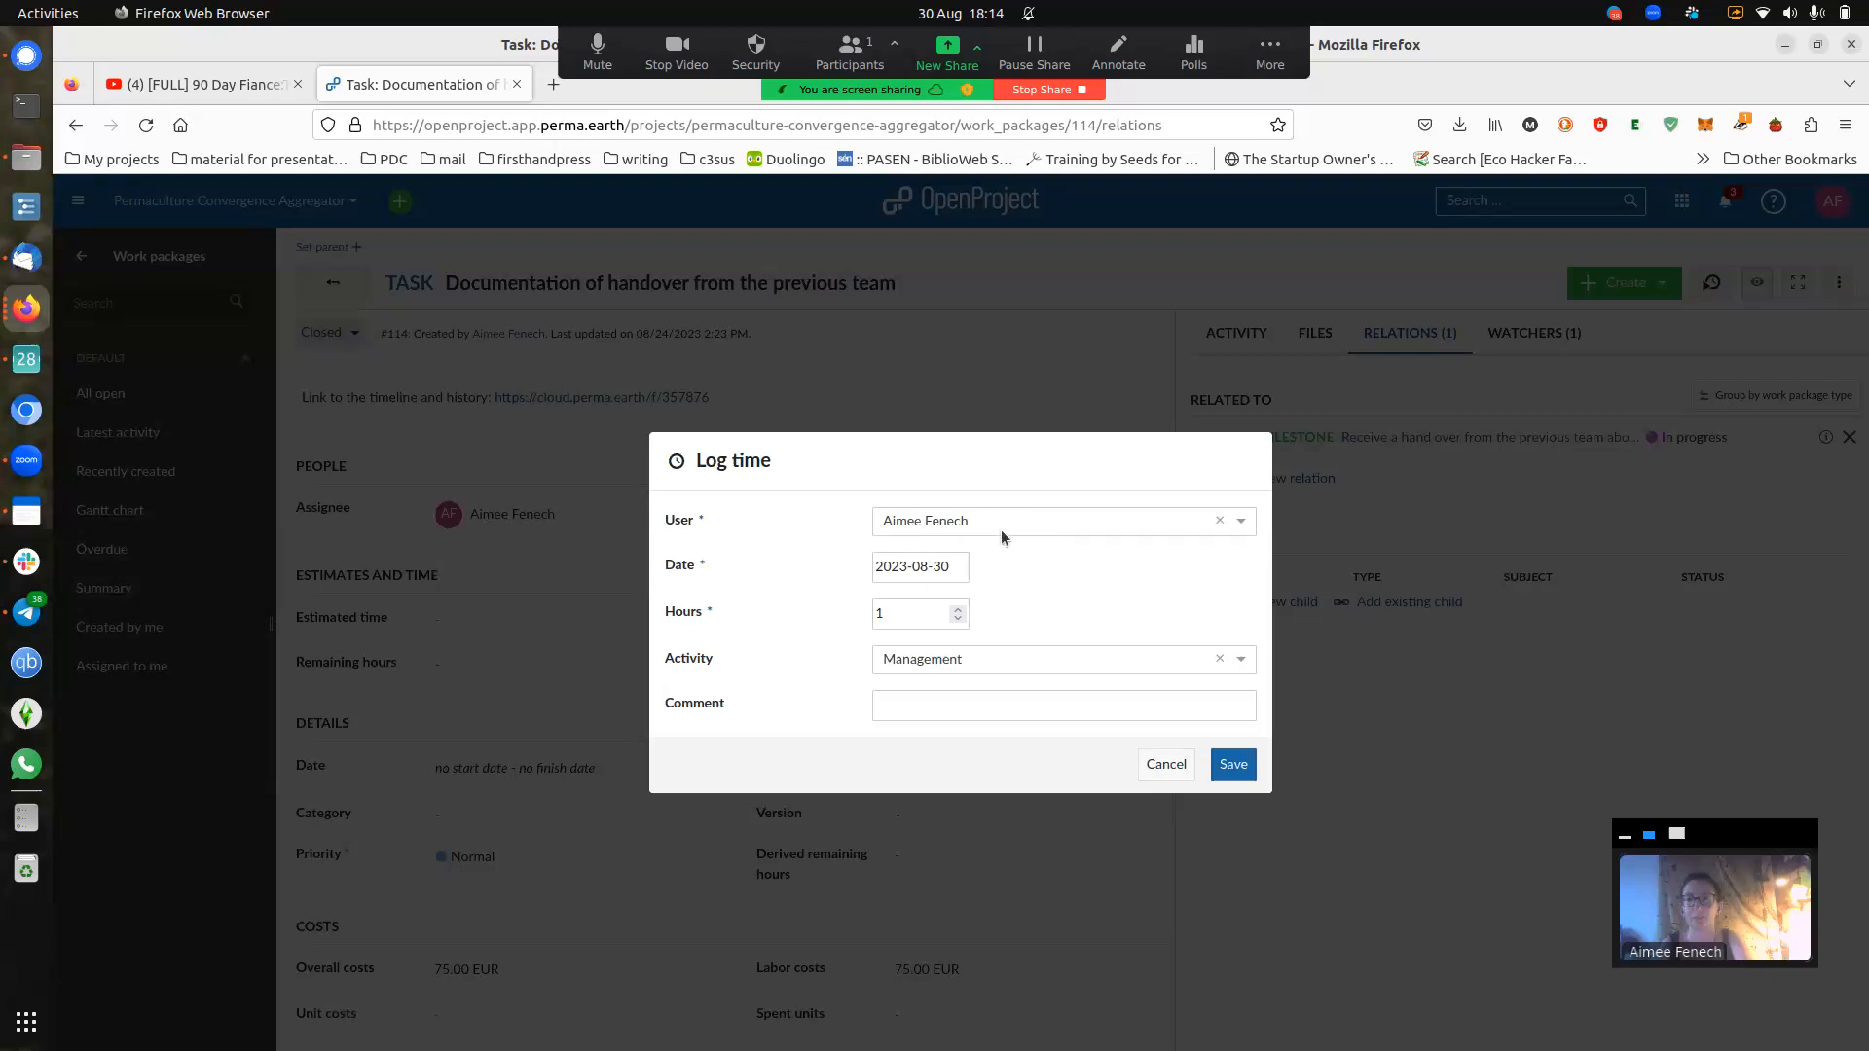
left_click(960, 566)
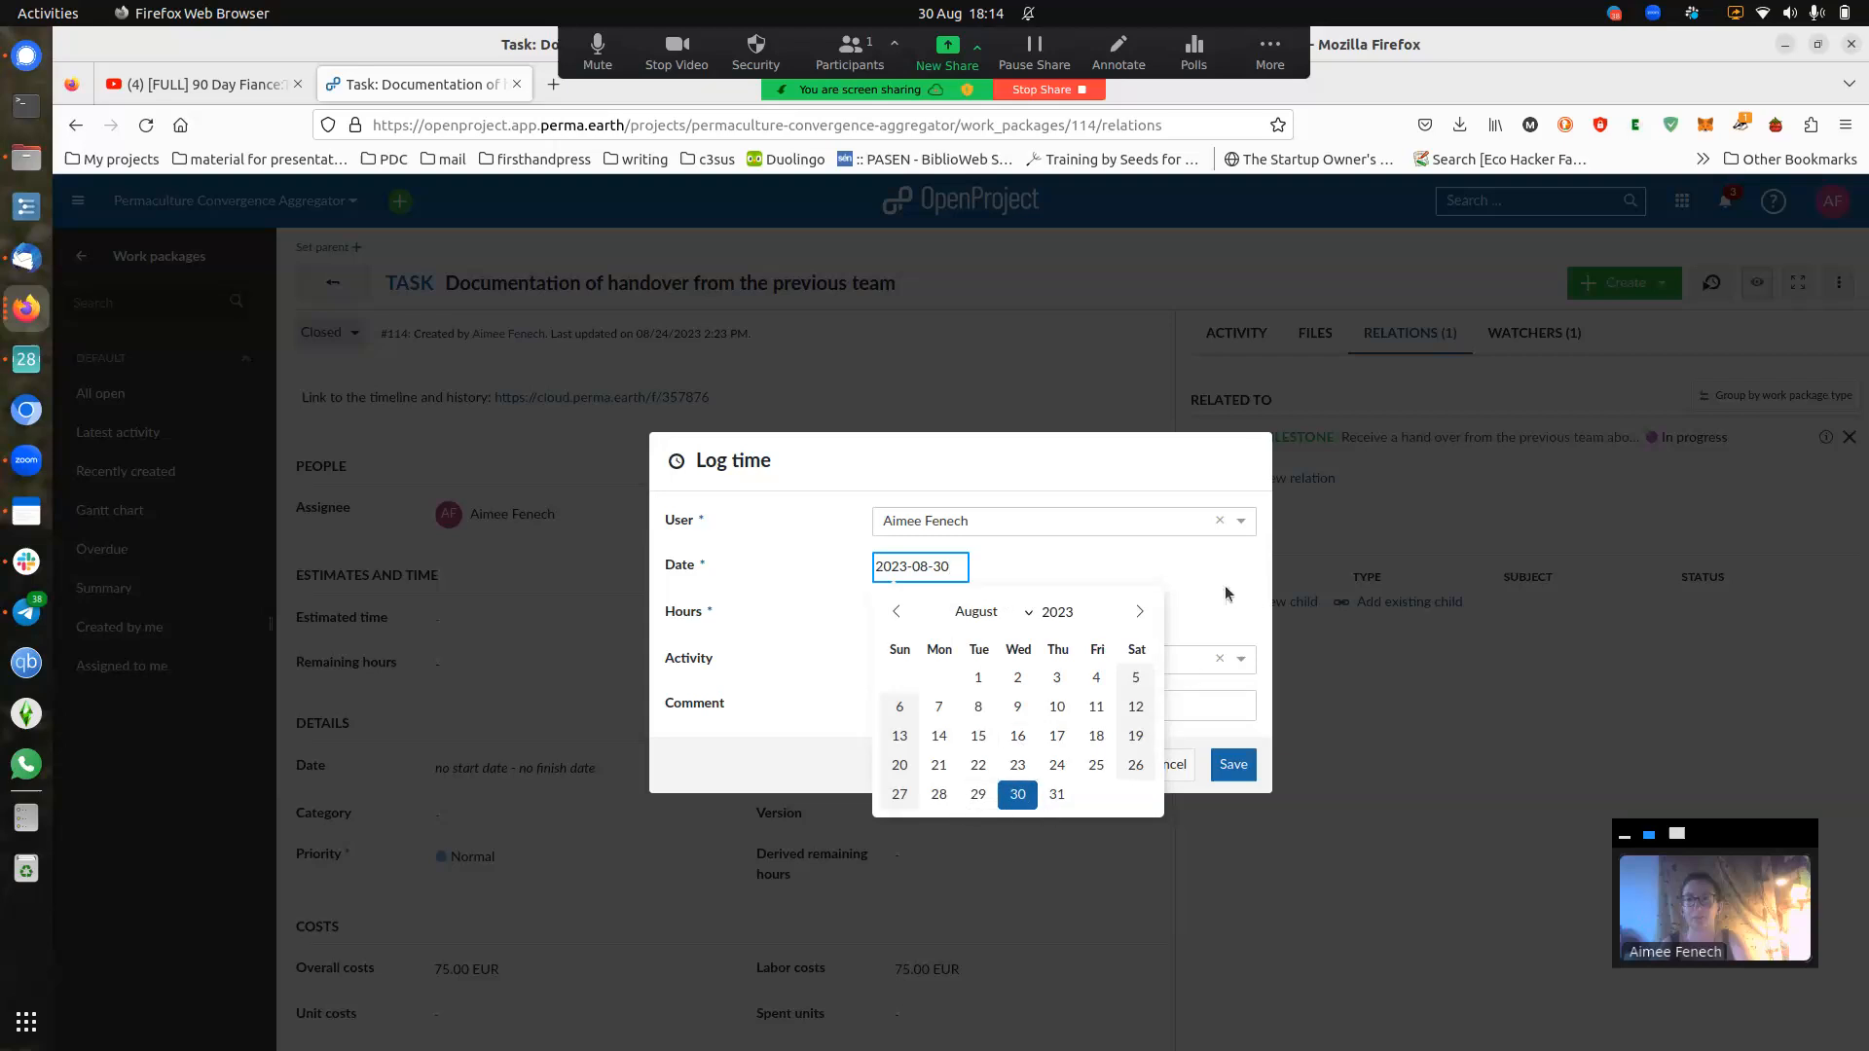
left_click(1080, 589)
left_click(911, 612)
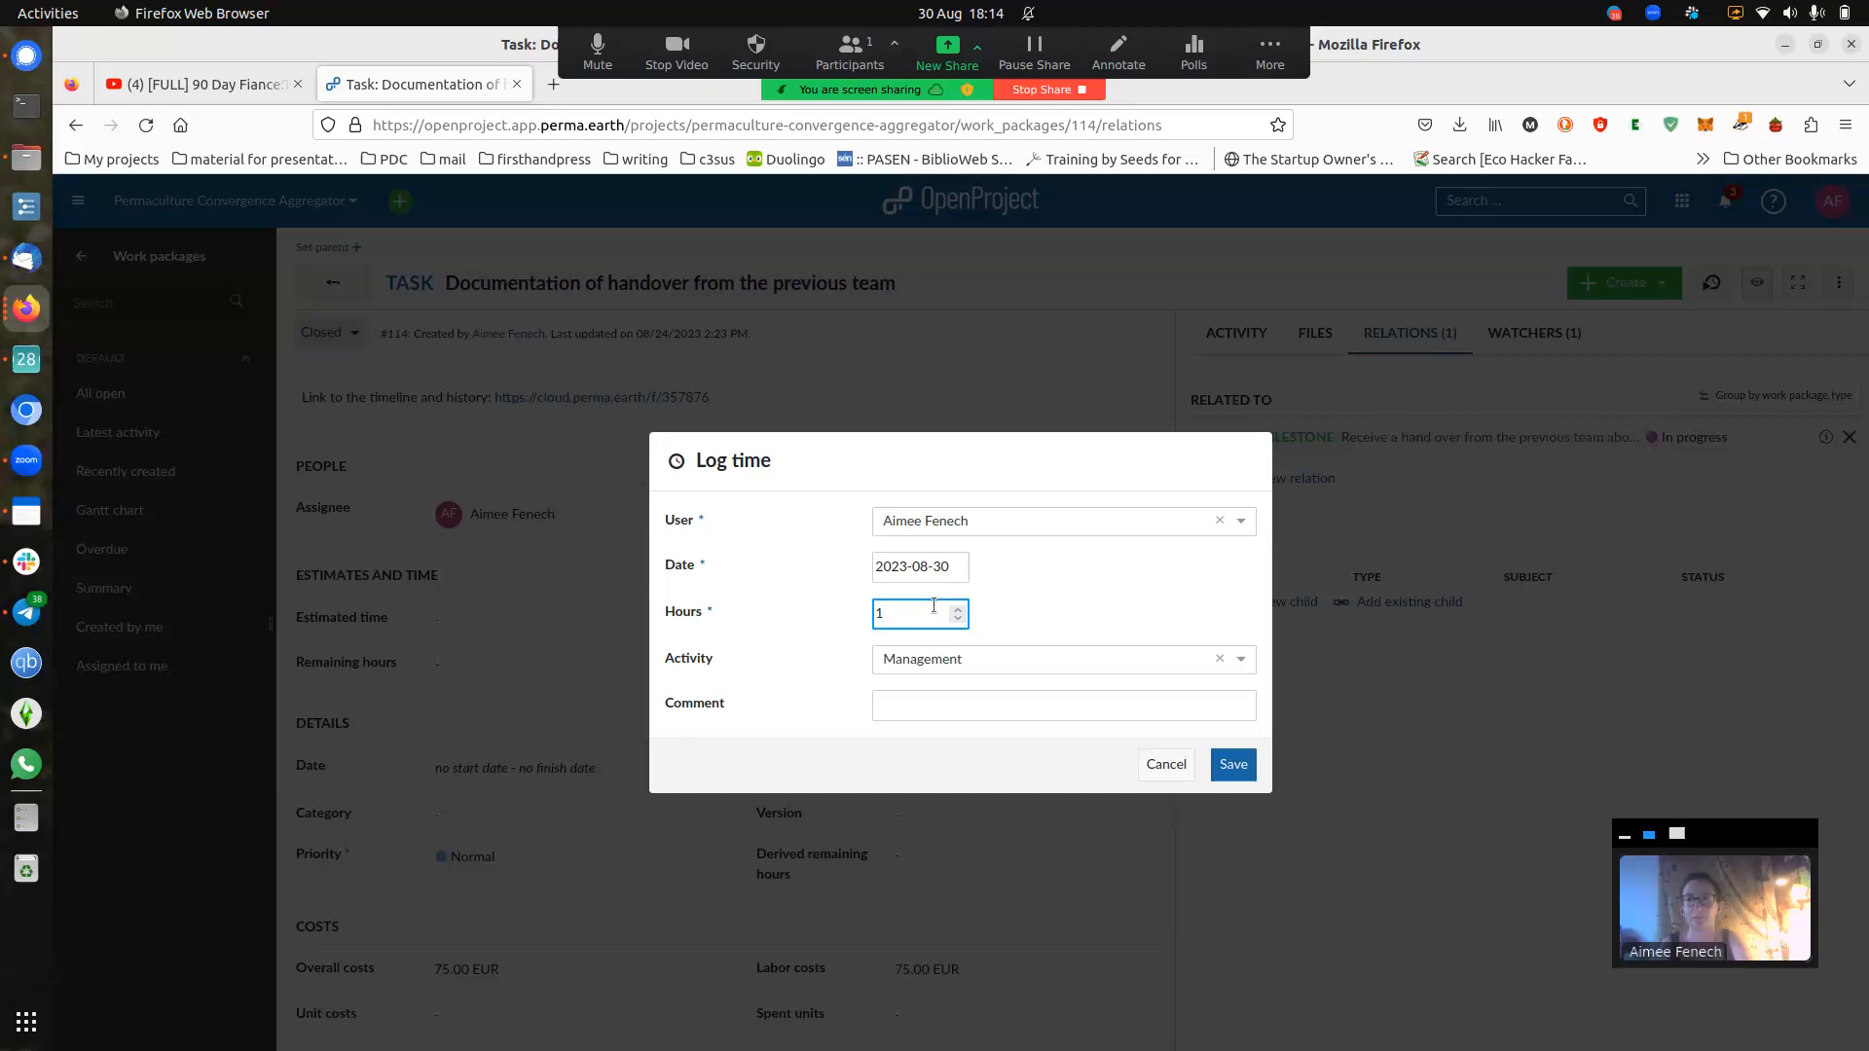
key("BackSpace")
type("0.25")
key("BackSpace")
key("BackSpace")
type("5")
key("BackSpace")
key("BackSpace")
key("BackSpace")
type("1.5")
key("BackSpace")
key("BackSpace")
key("BackSpace")
left_click(1049, 615)
left_click(1030, 664)
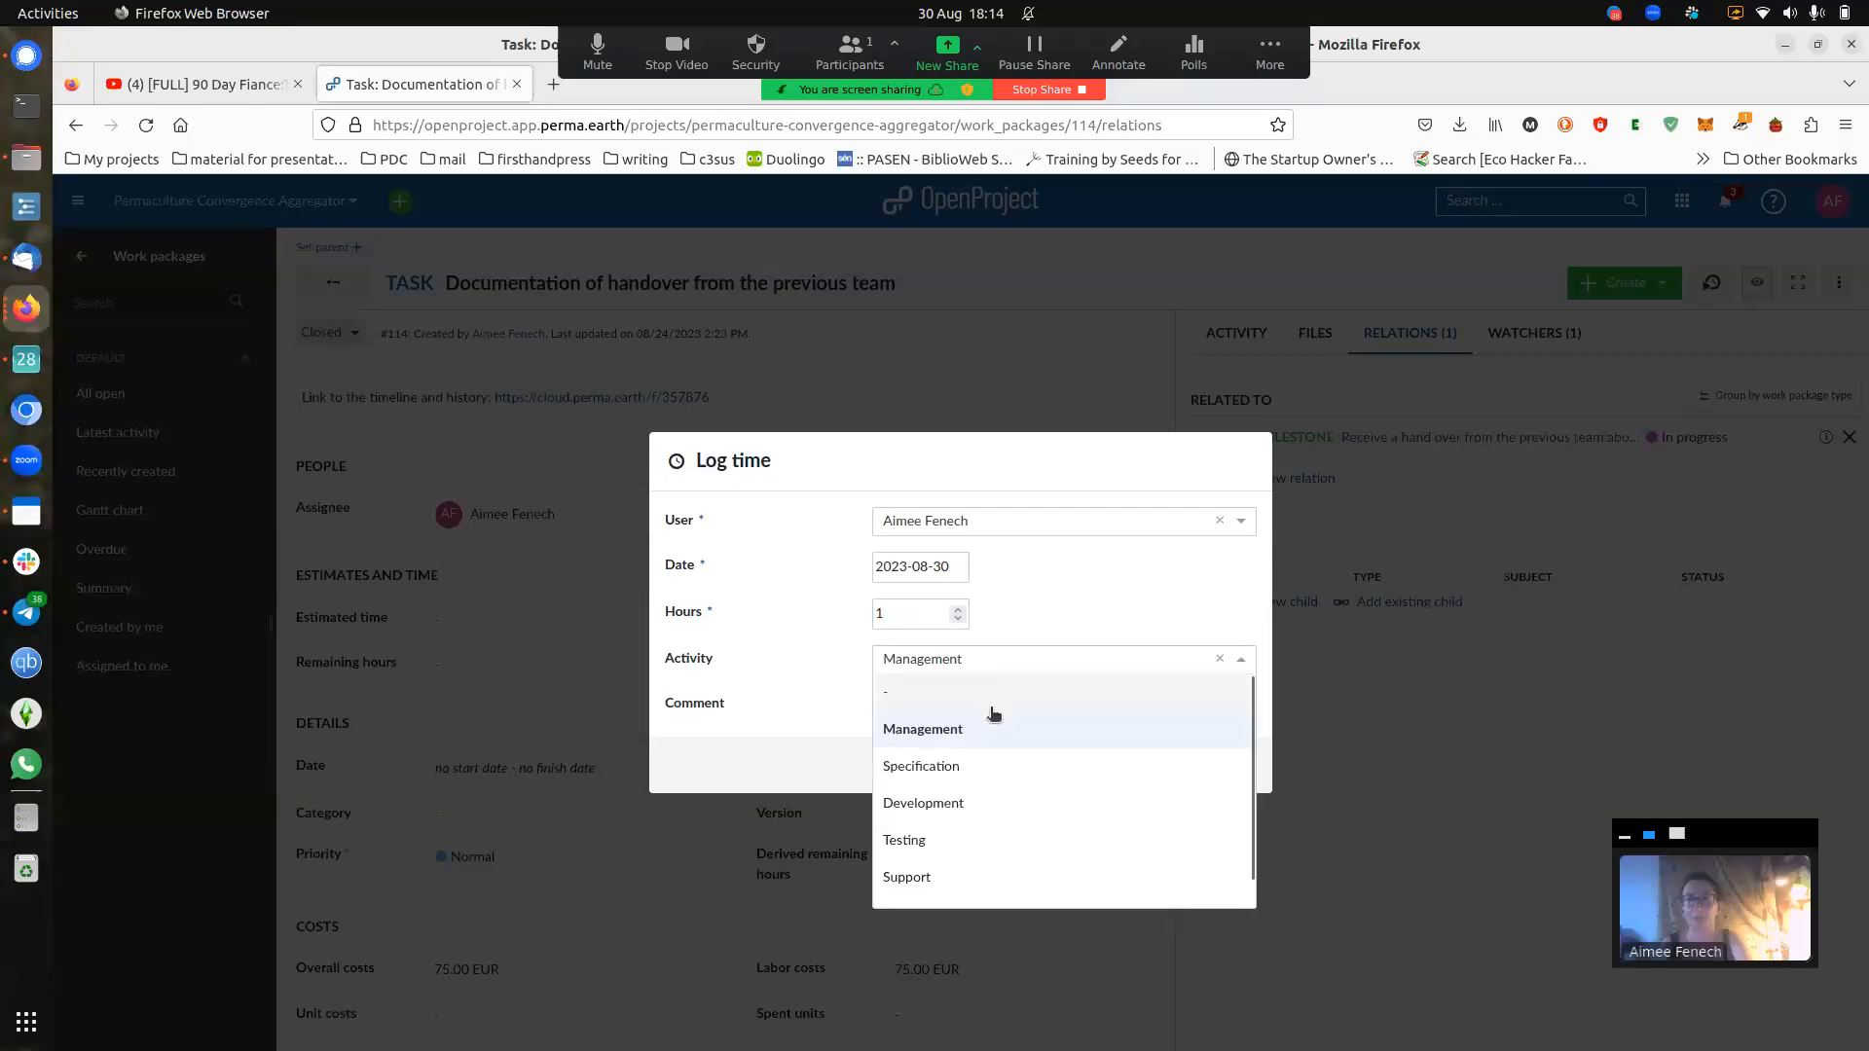
left_click(996, 812)
left_click(1020, 658)
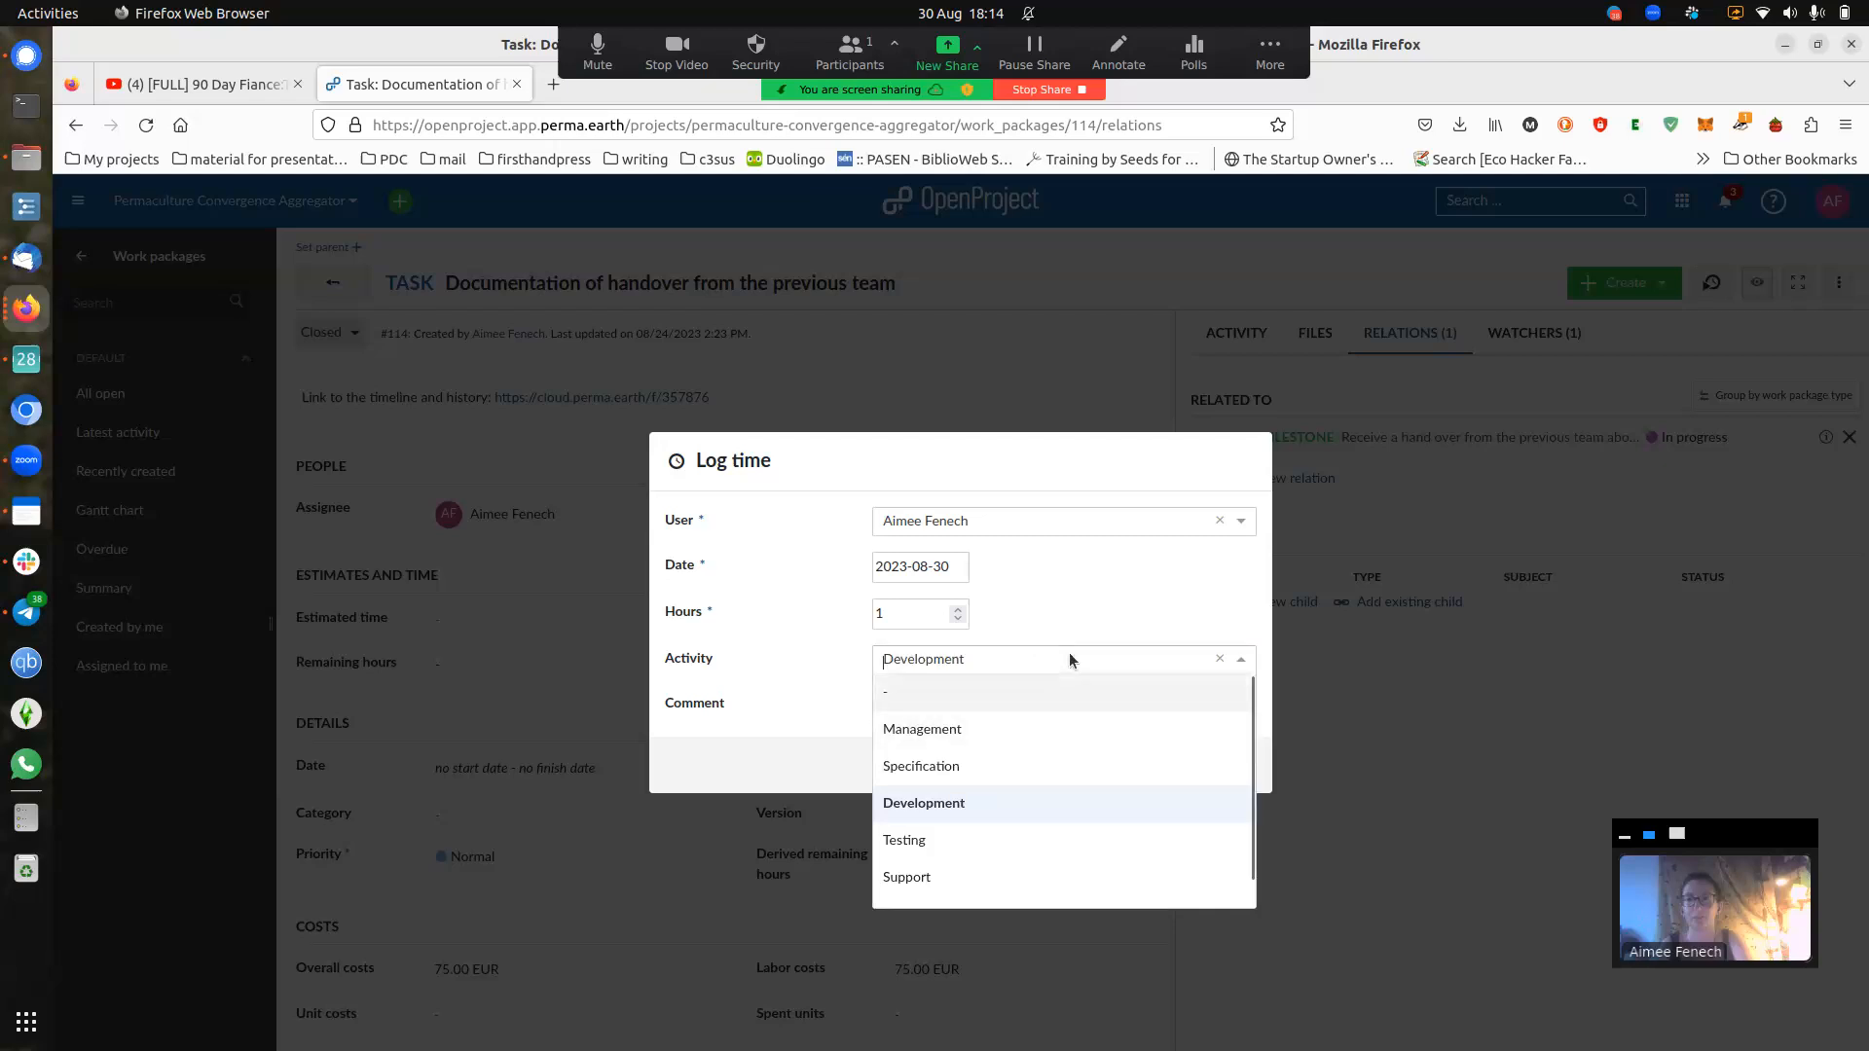
left_click(1100, 615)
left_click(983, 704)
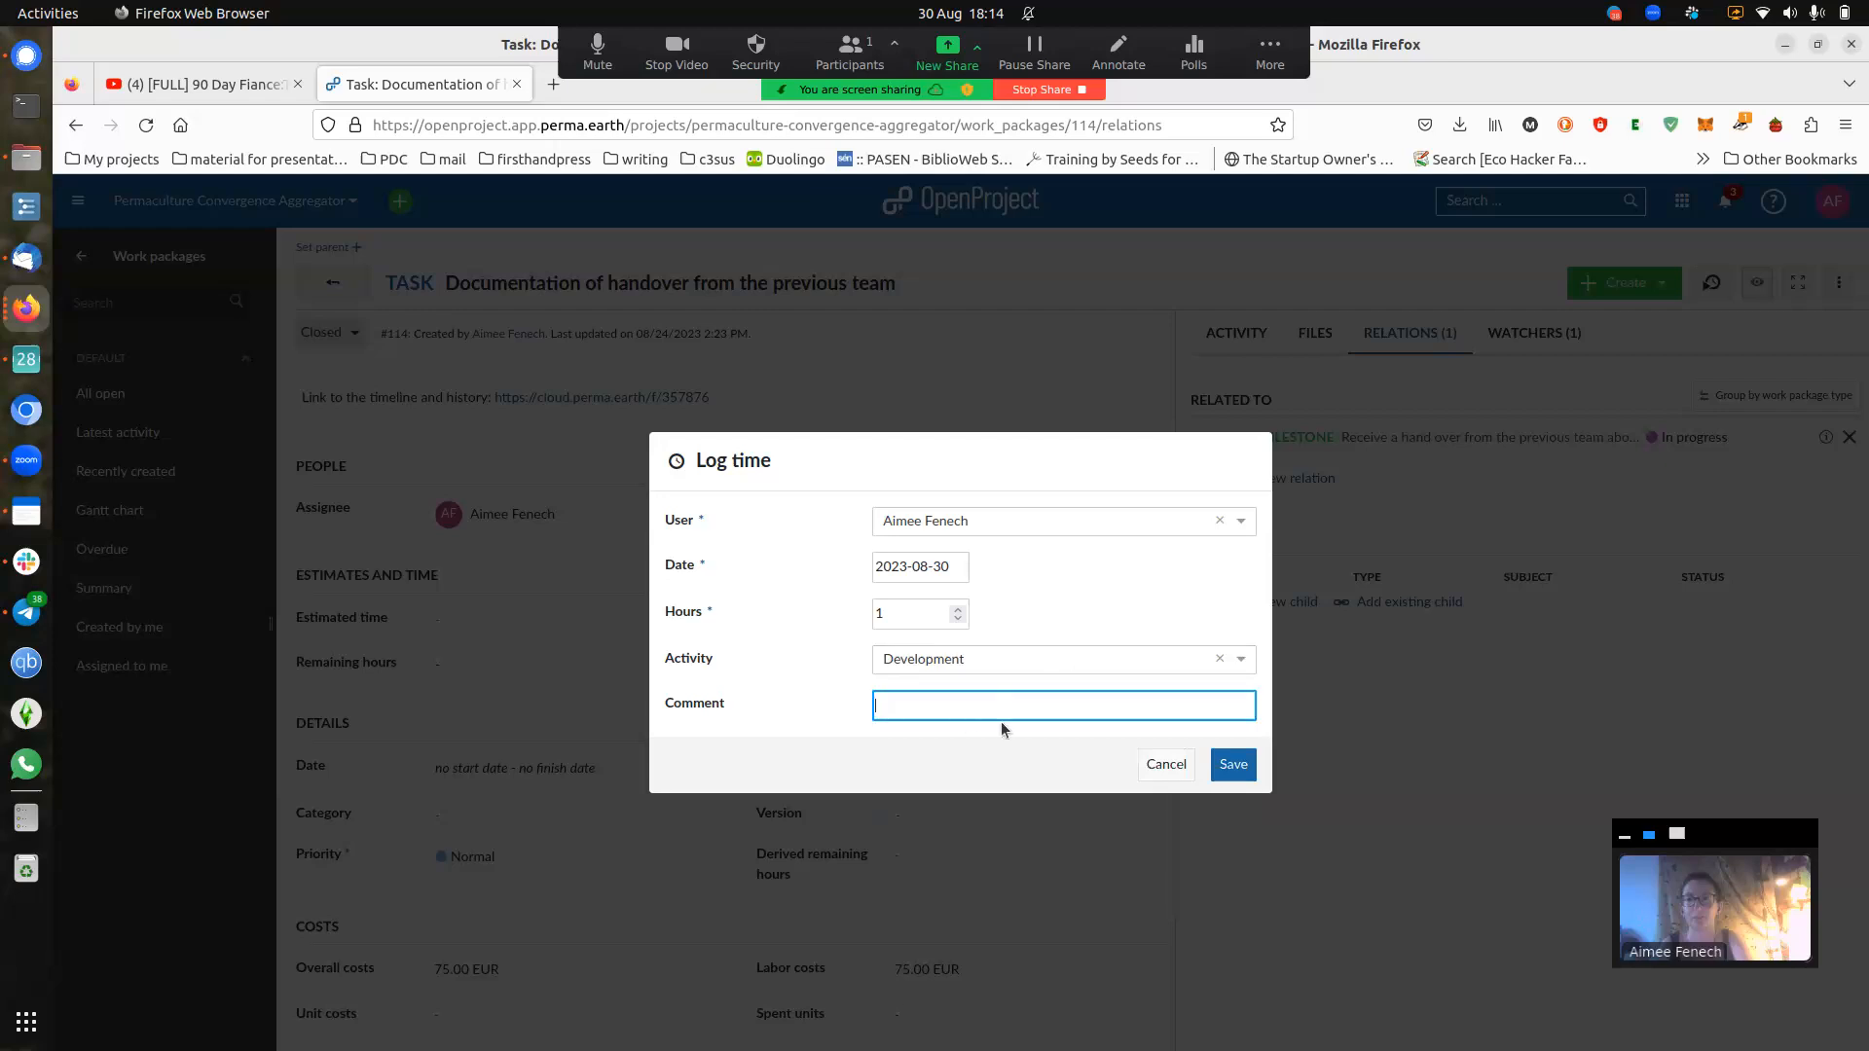
type("finishing up documentation")
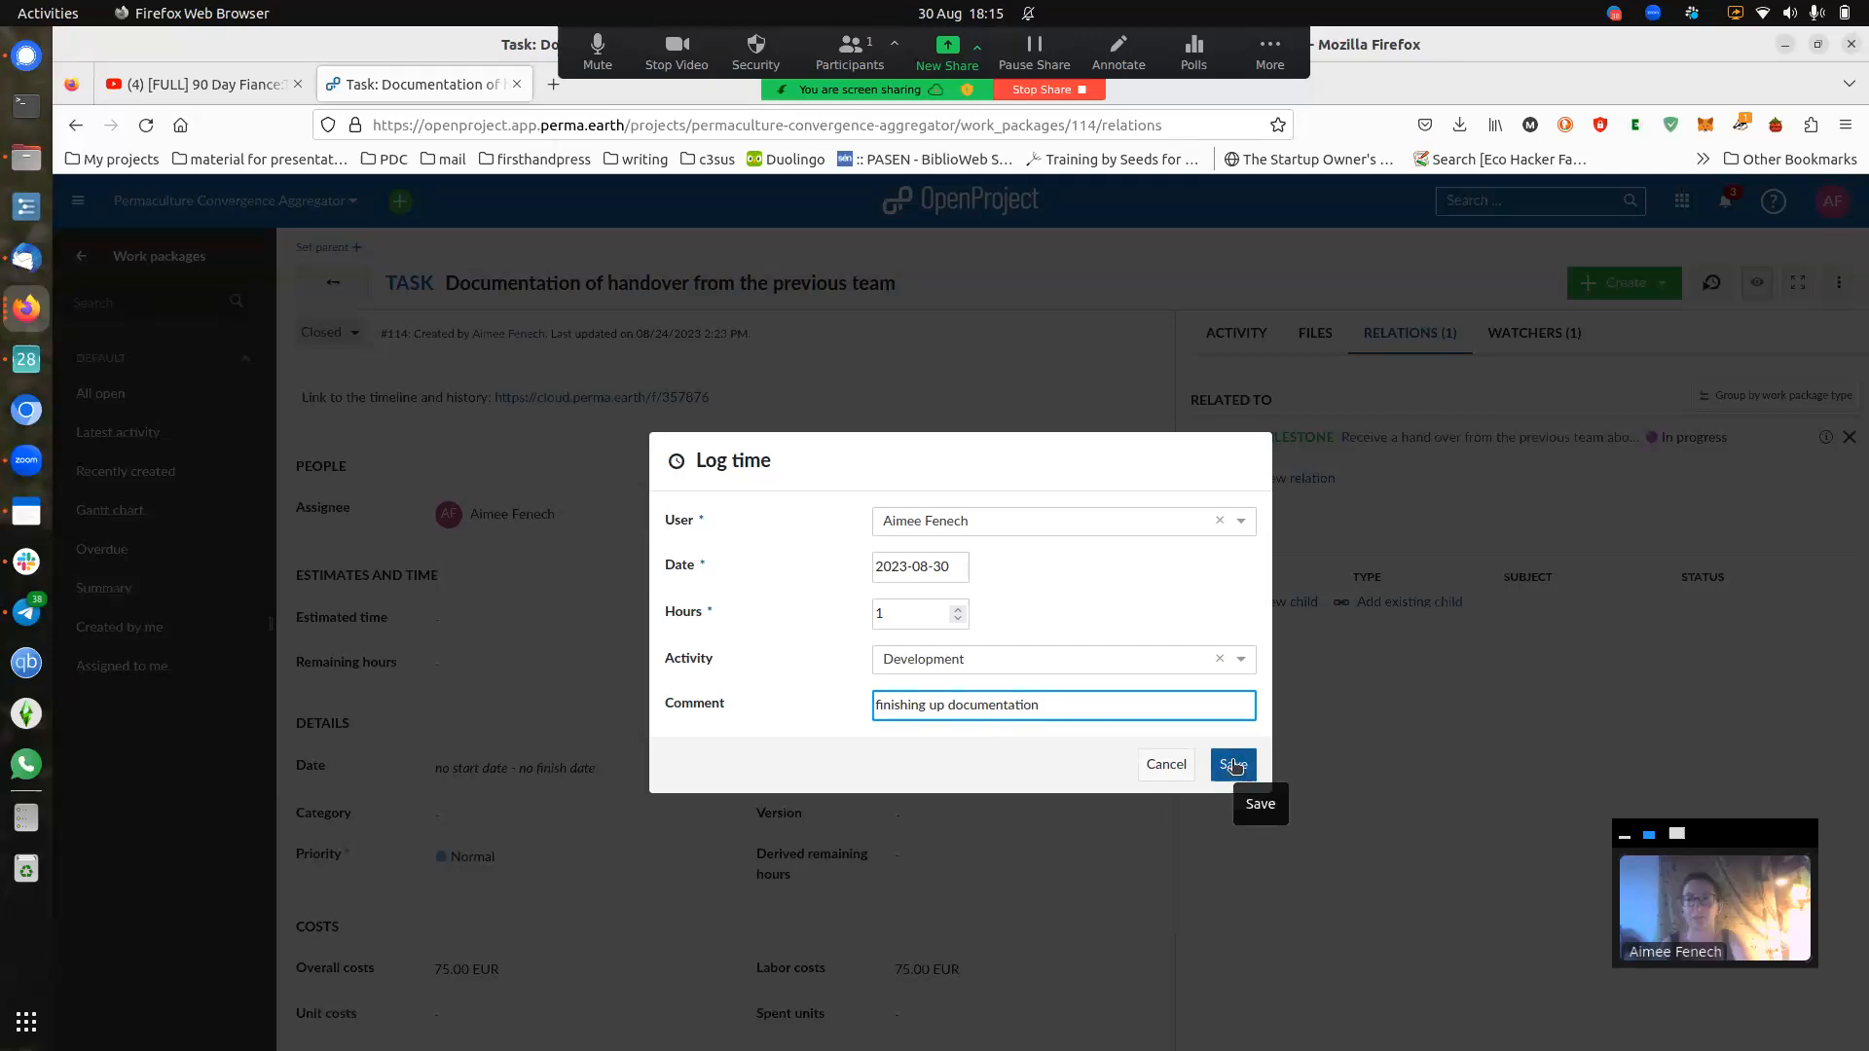
left_click(1168, 766)
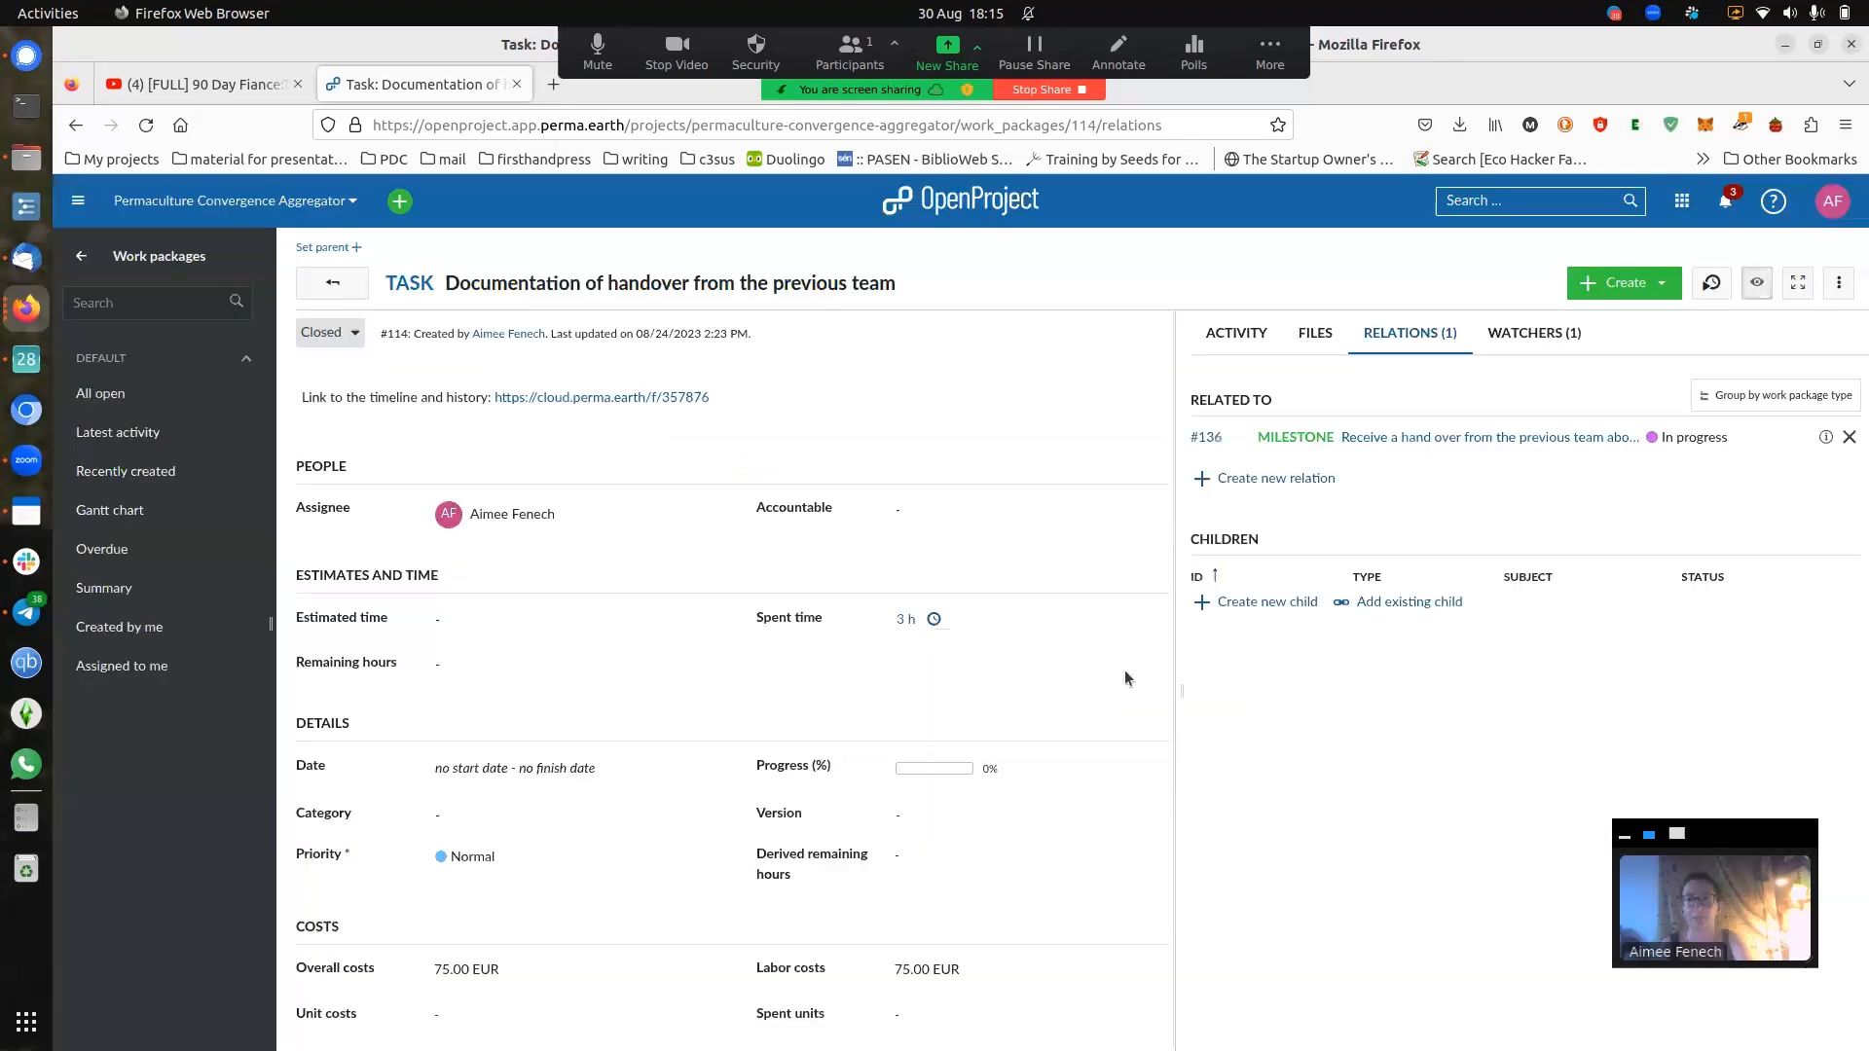
- Review task #114's spent-time report (3.00 h, 75.00 EUR), then return to the project's work packages
left_click(904, 621)
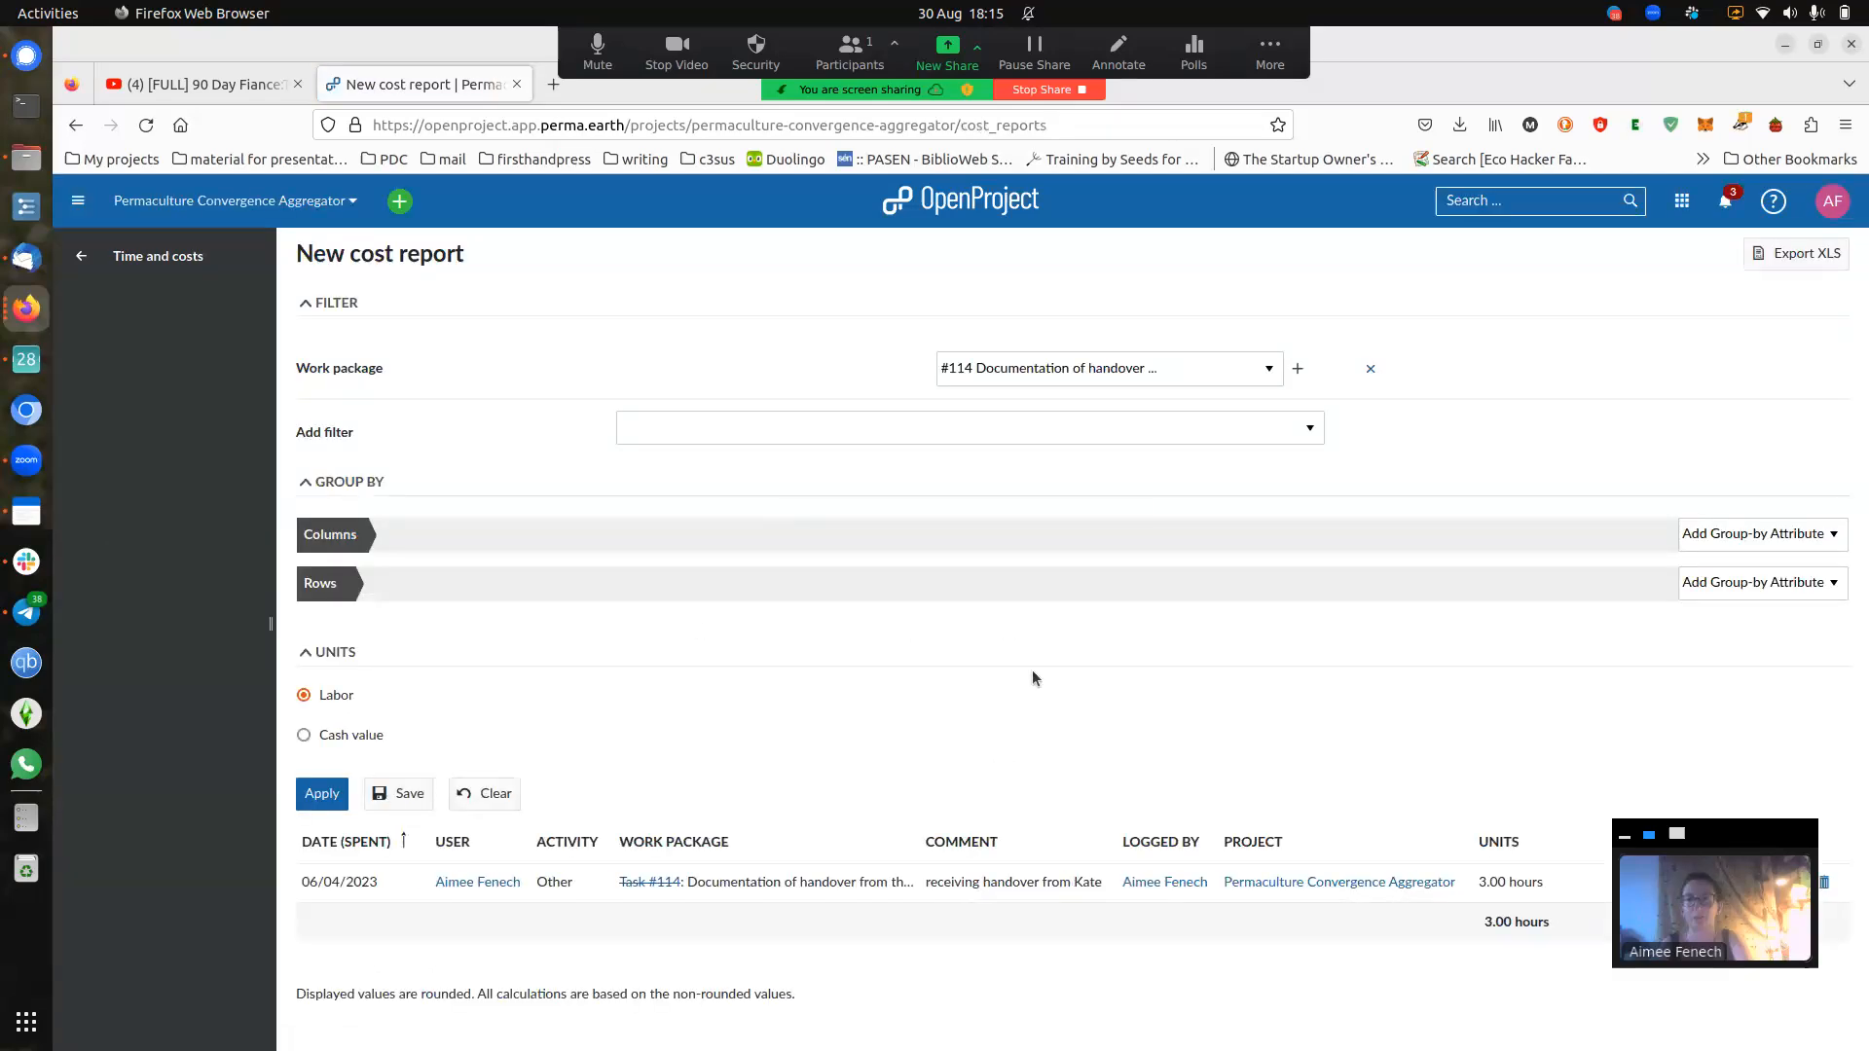
left_click_drag(1766, 846, 1785, 346)
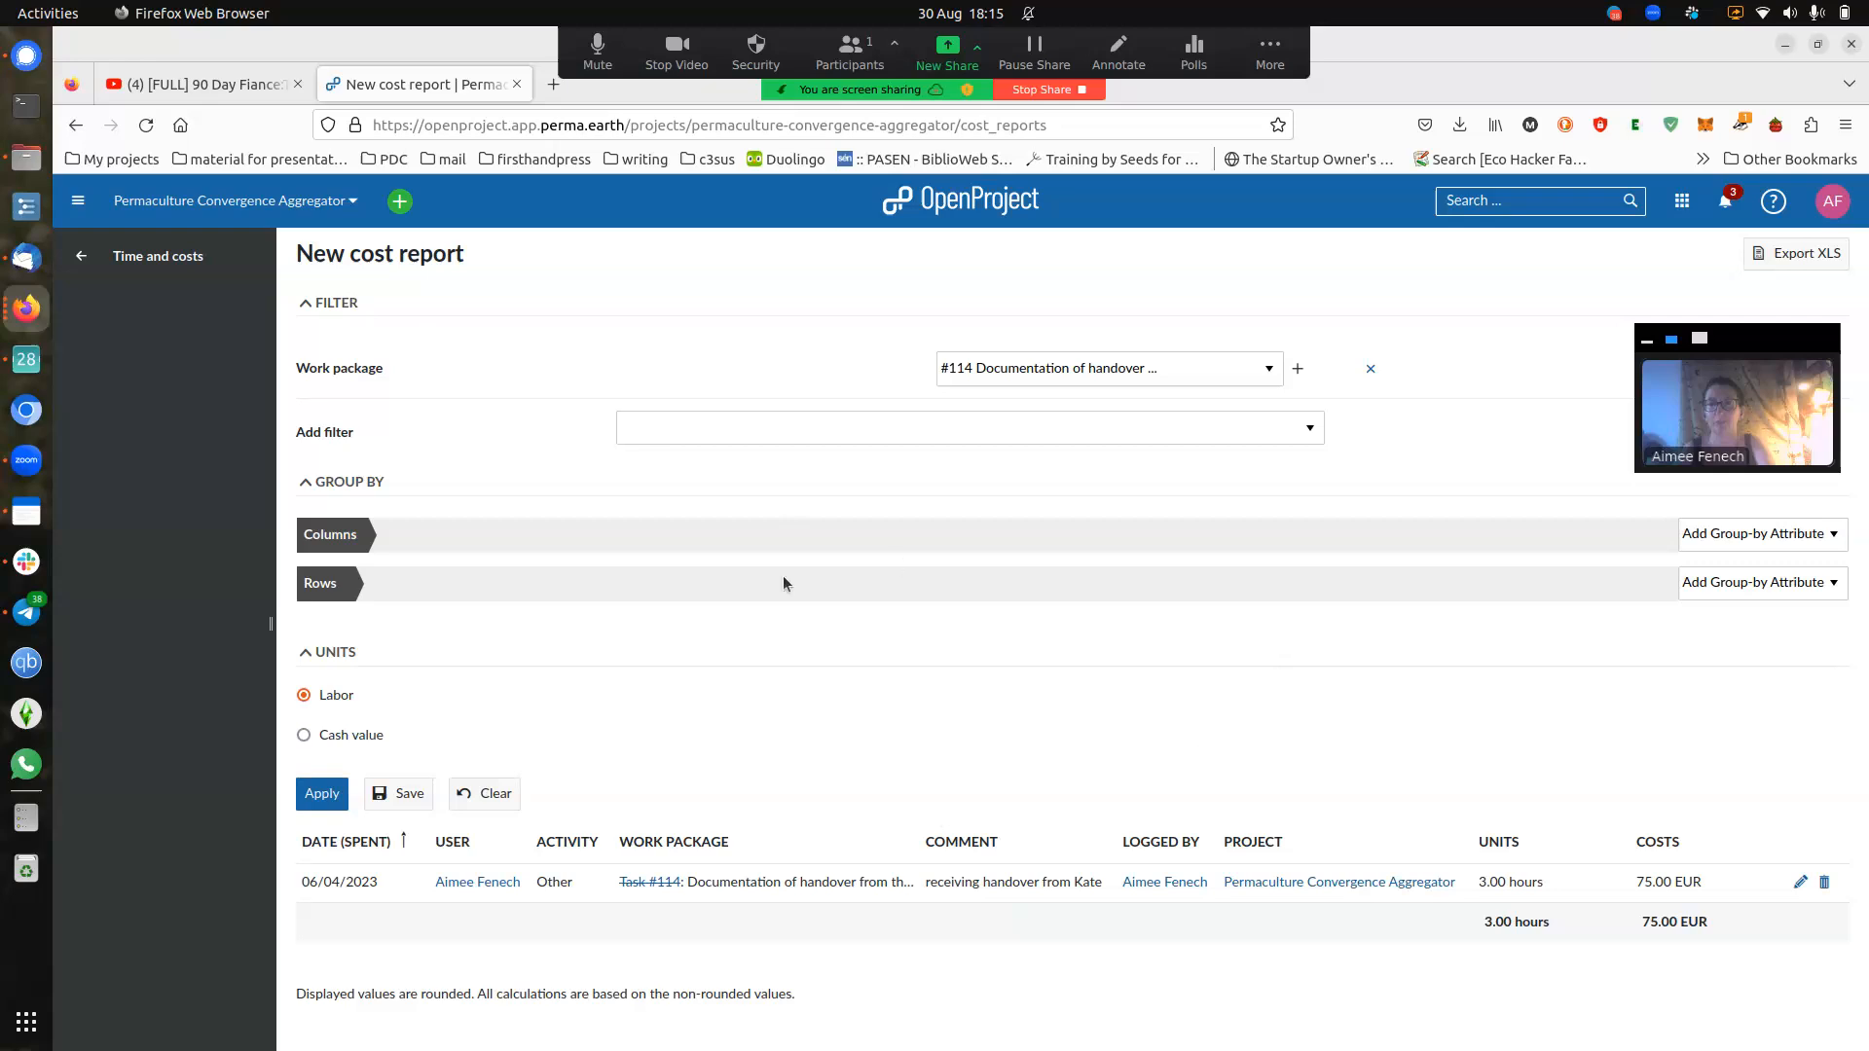
left_click(85, 261)
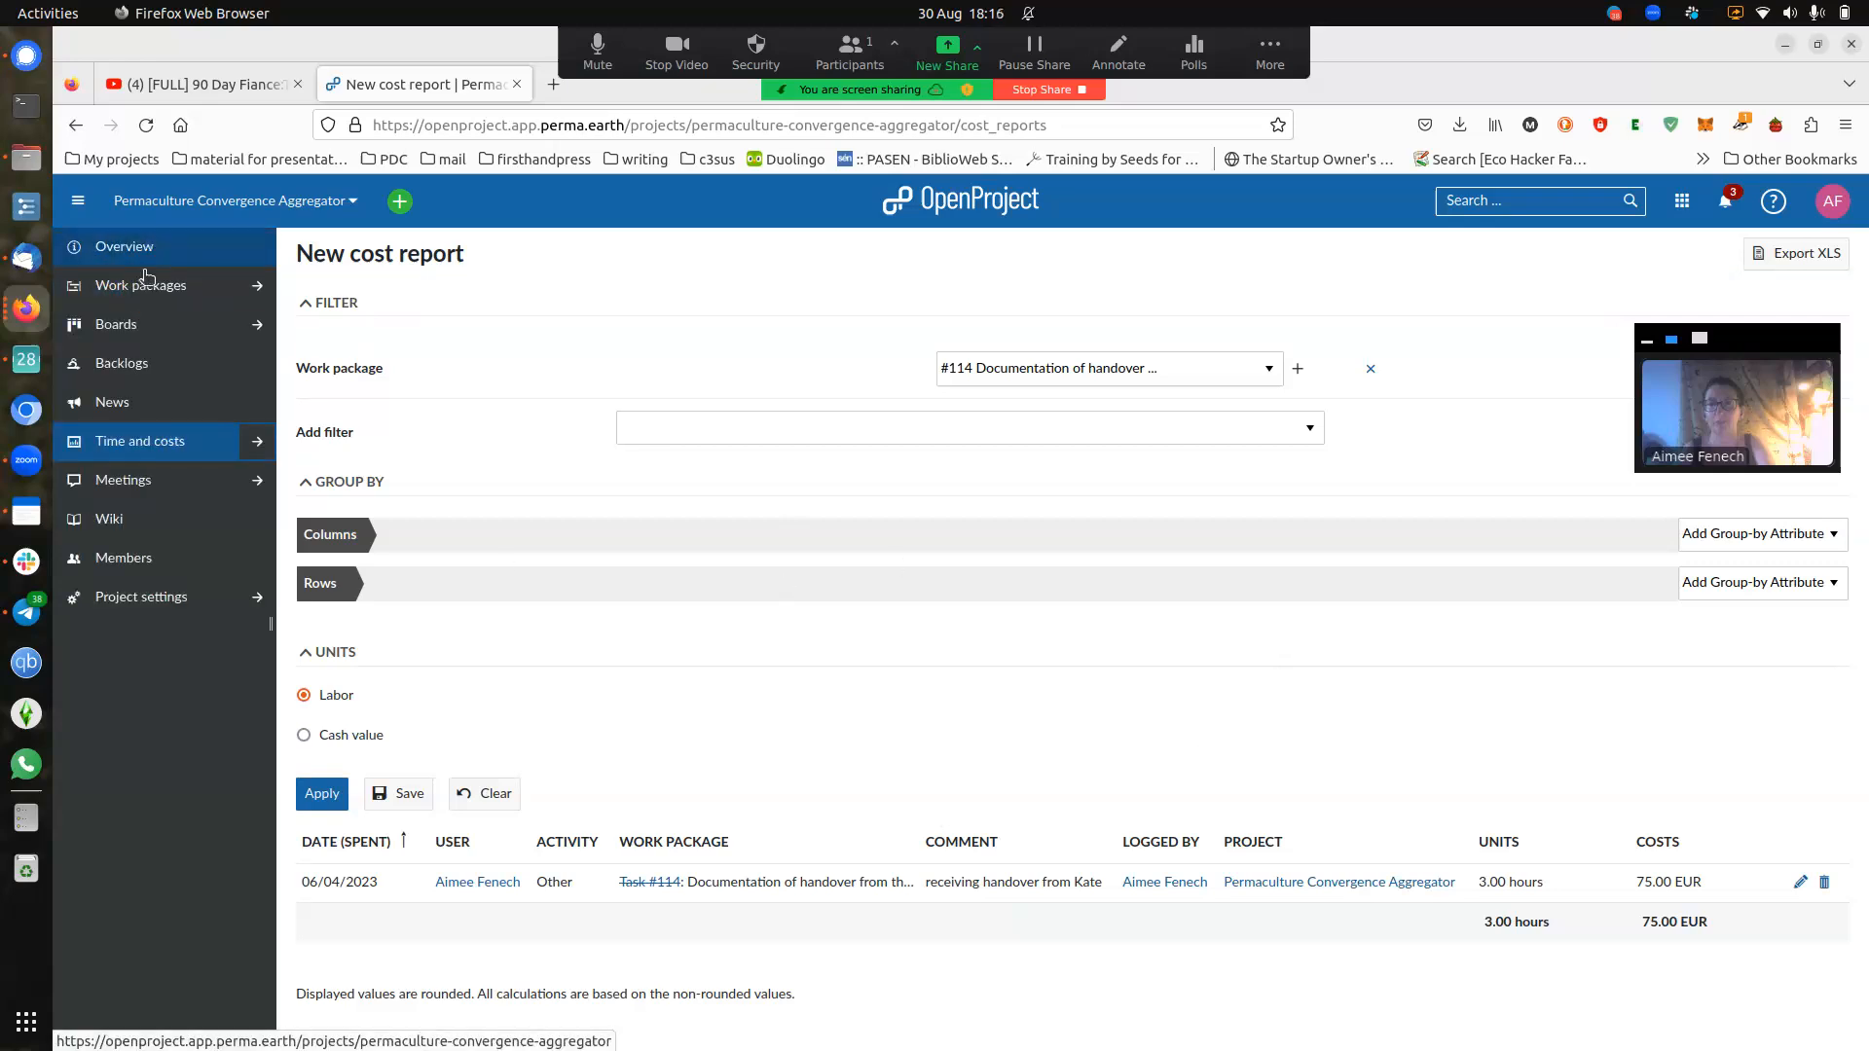
left_click(143, 285)
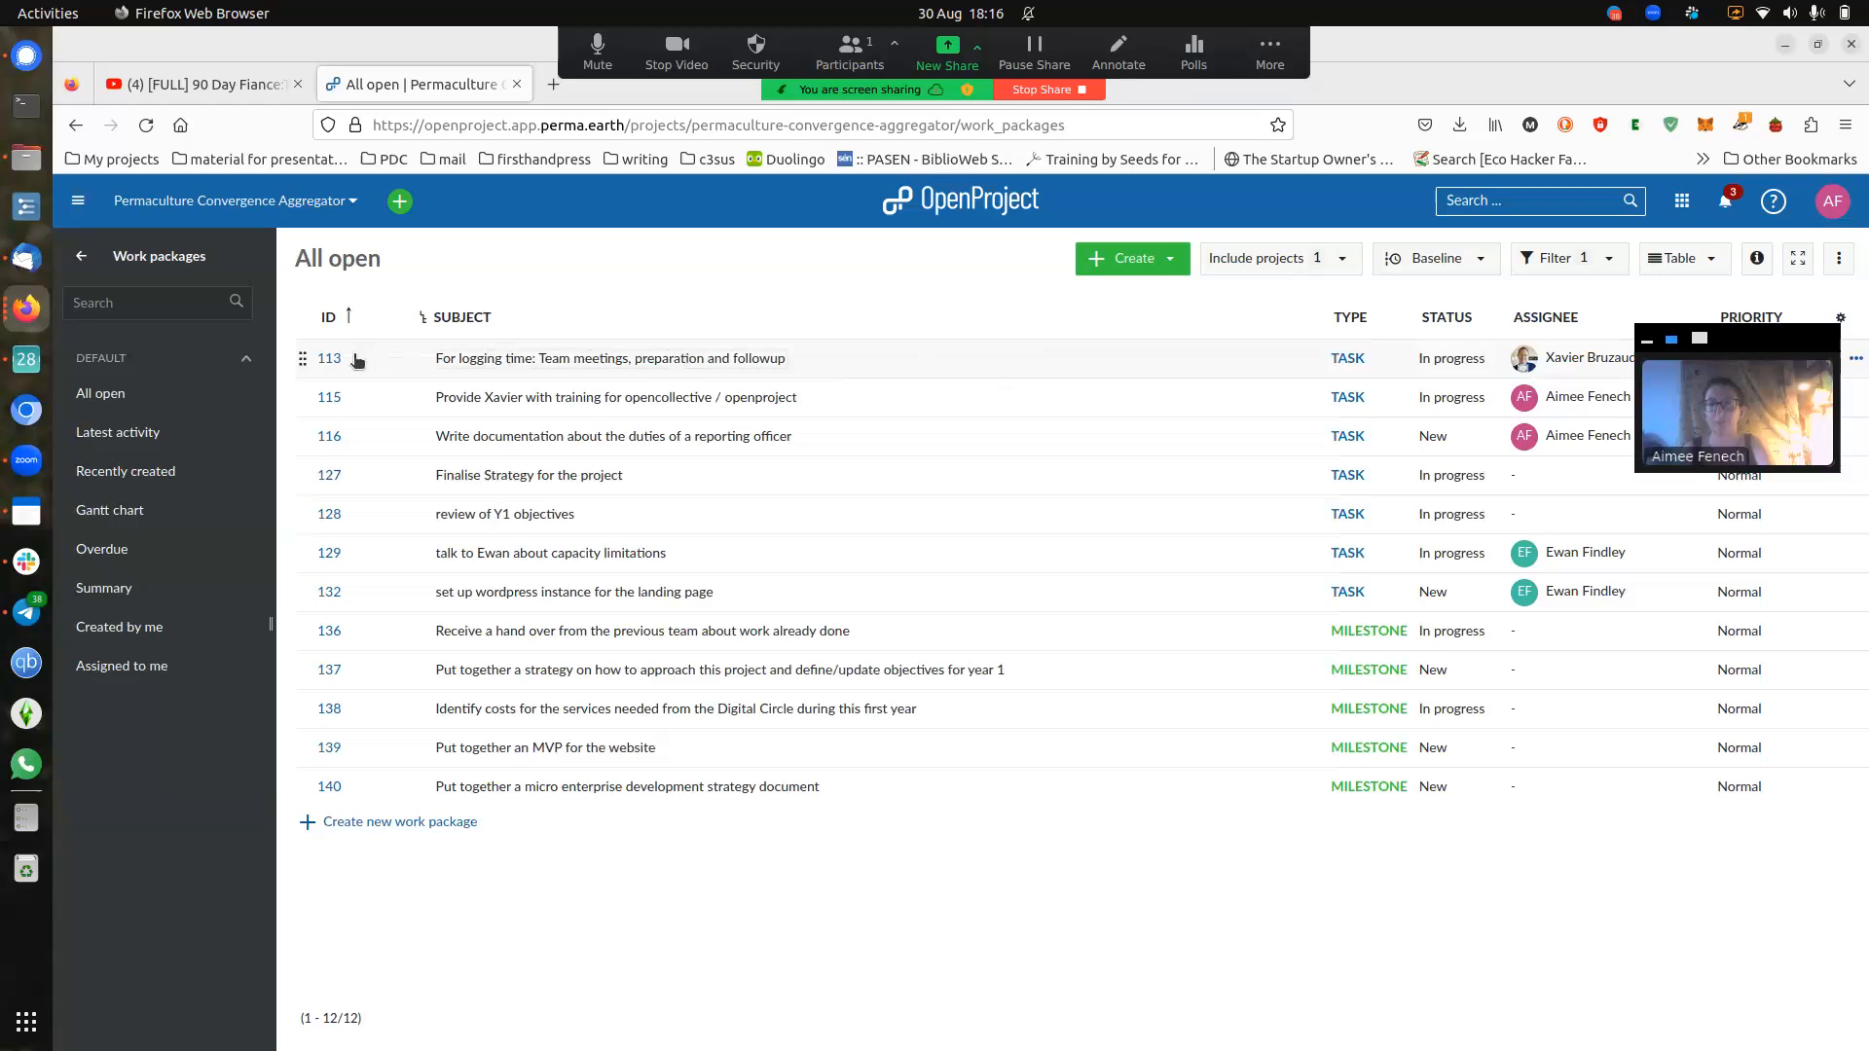
- Open task #113, 'For logging time: Team meetings, preparation and followup', from the open work packages
left_click_drag(1802, 344, 1784, 847)
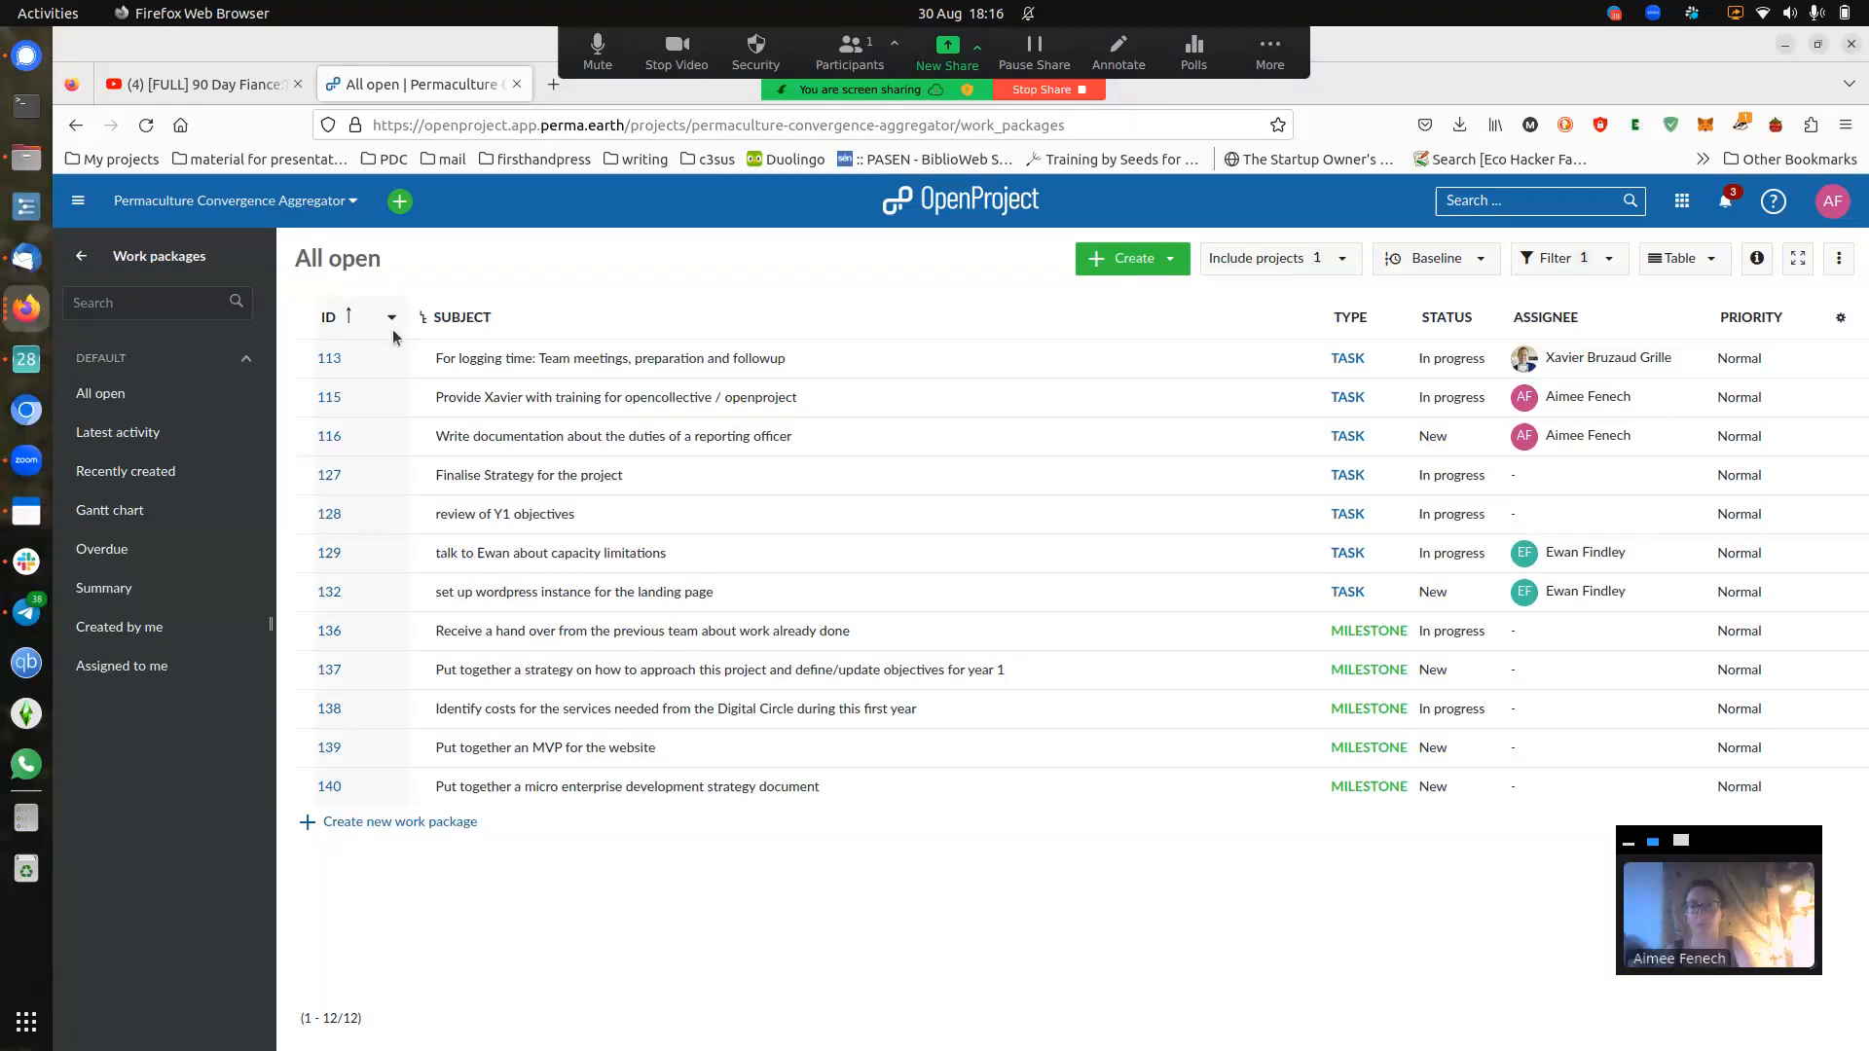
left_click(328, 359)
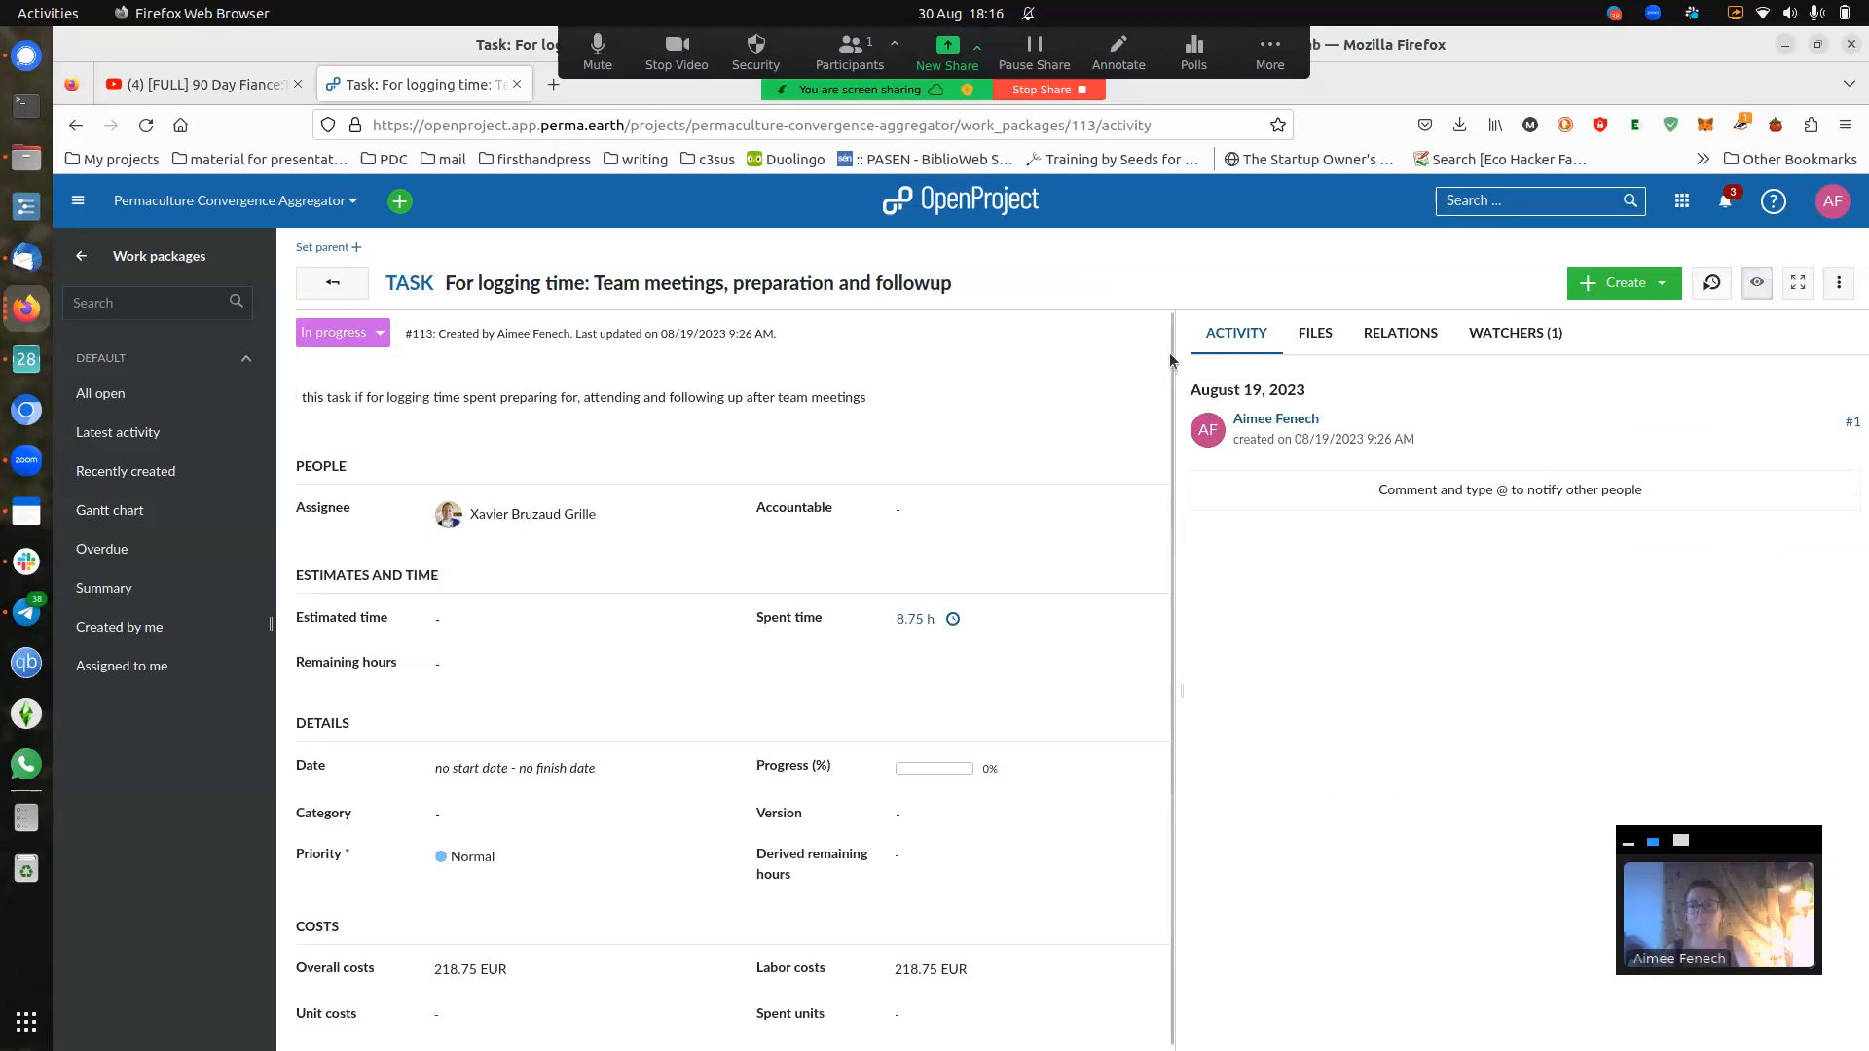
- Check task #113's Relations, go back to Activity, and drag the splitter to widen the details pane
left_click(1407, 333)
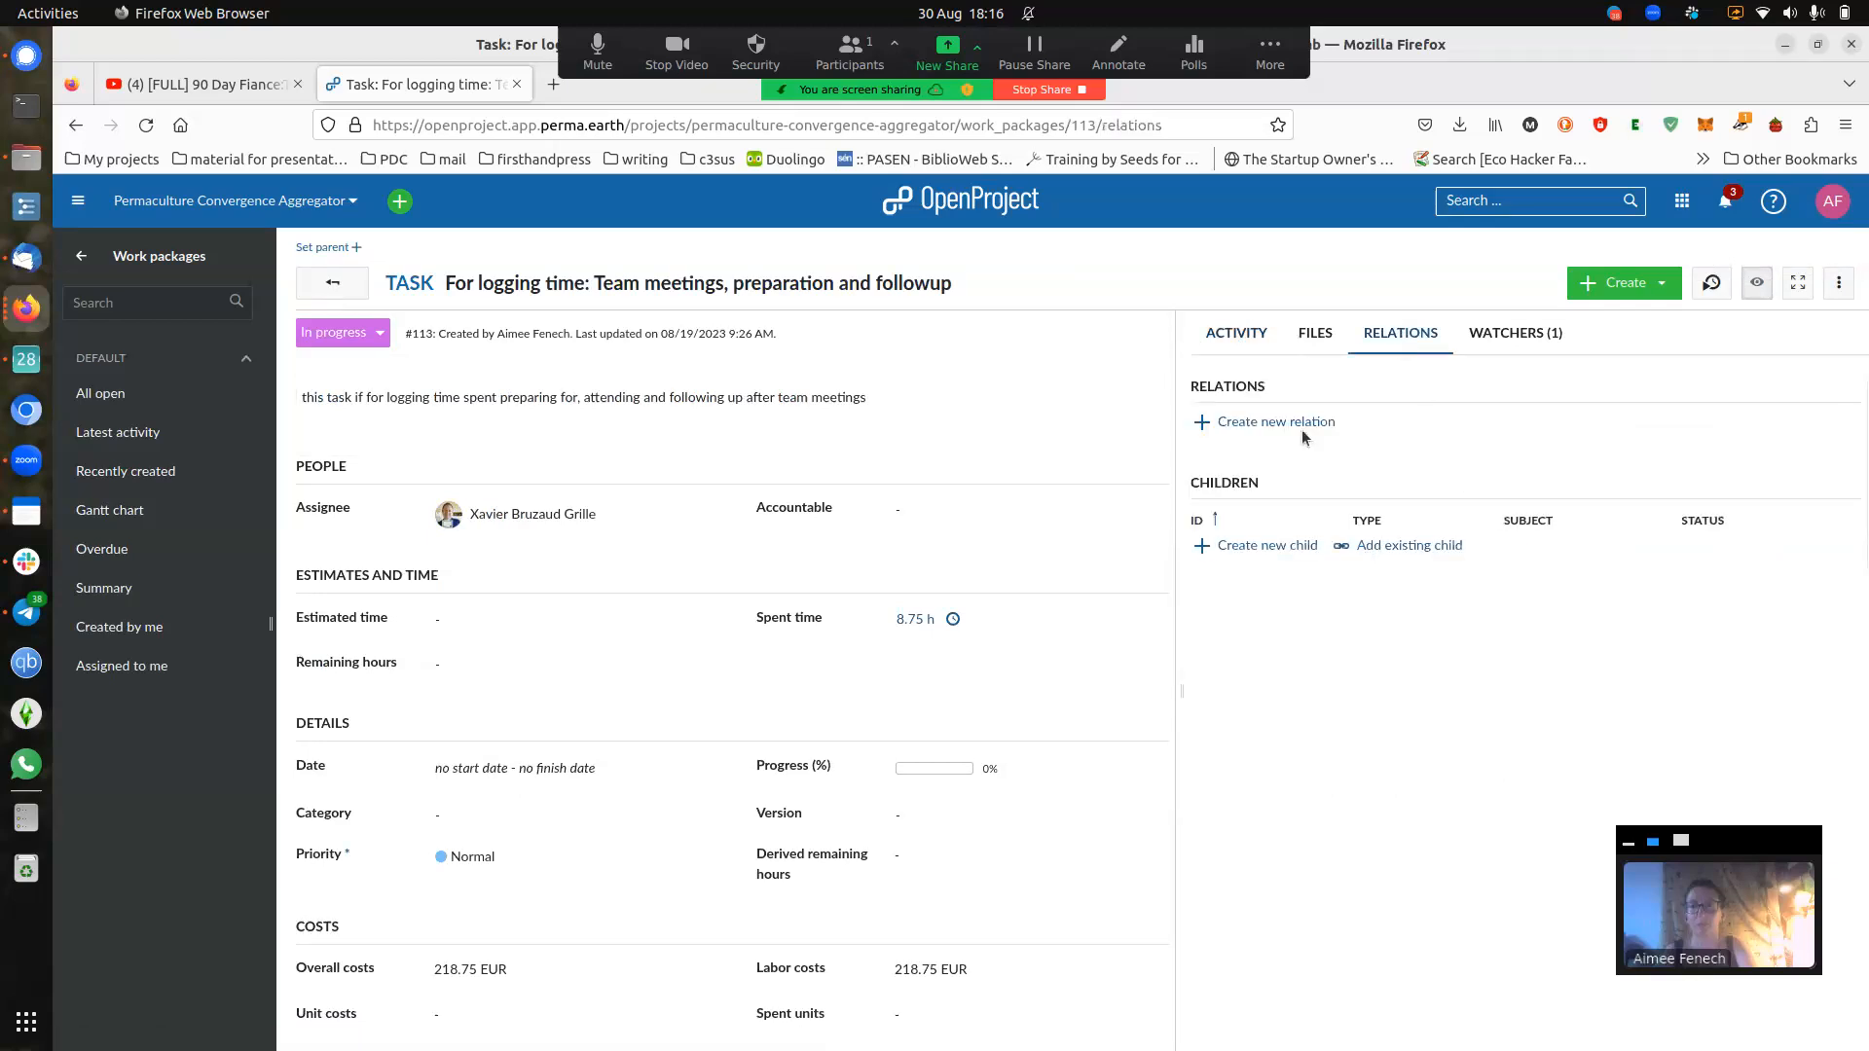
left_click(1237, 346)
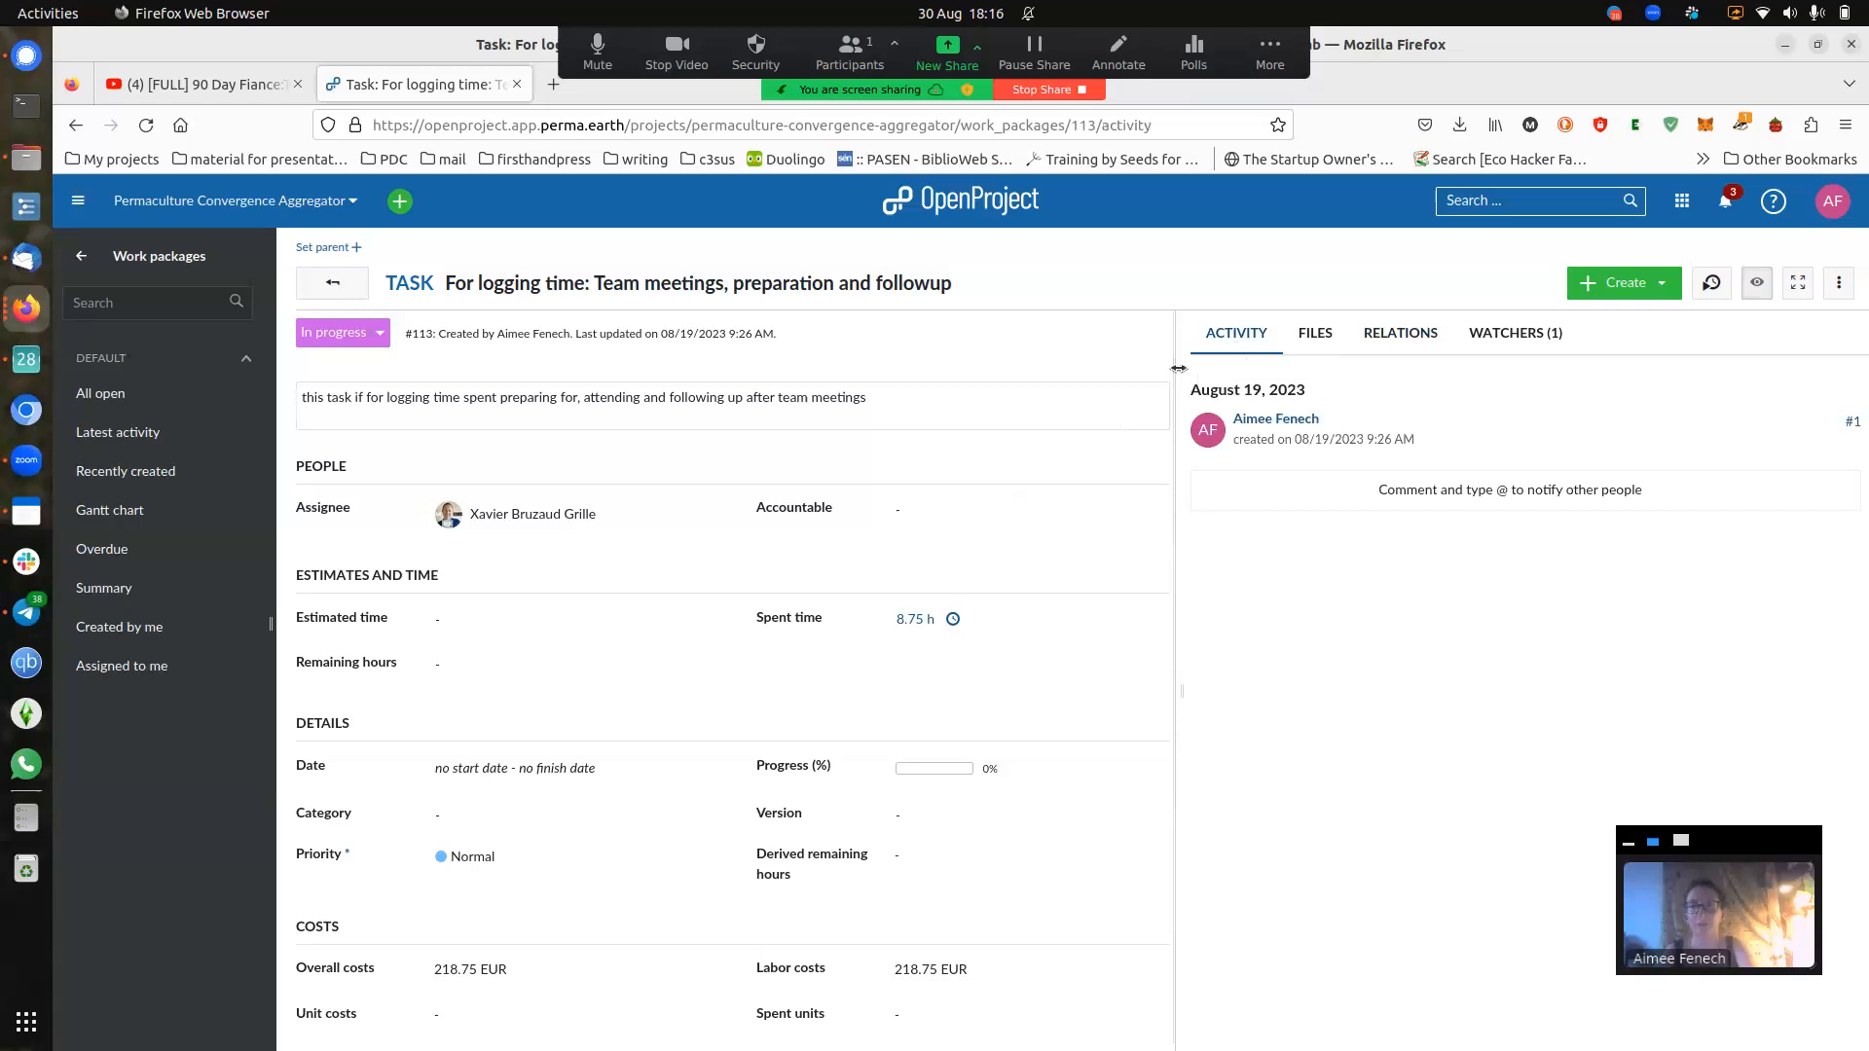
left_click_drag(1174, 370, 1322, 370)
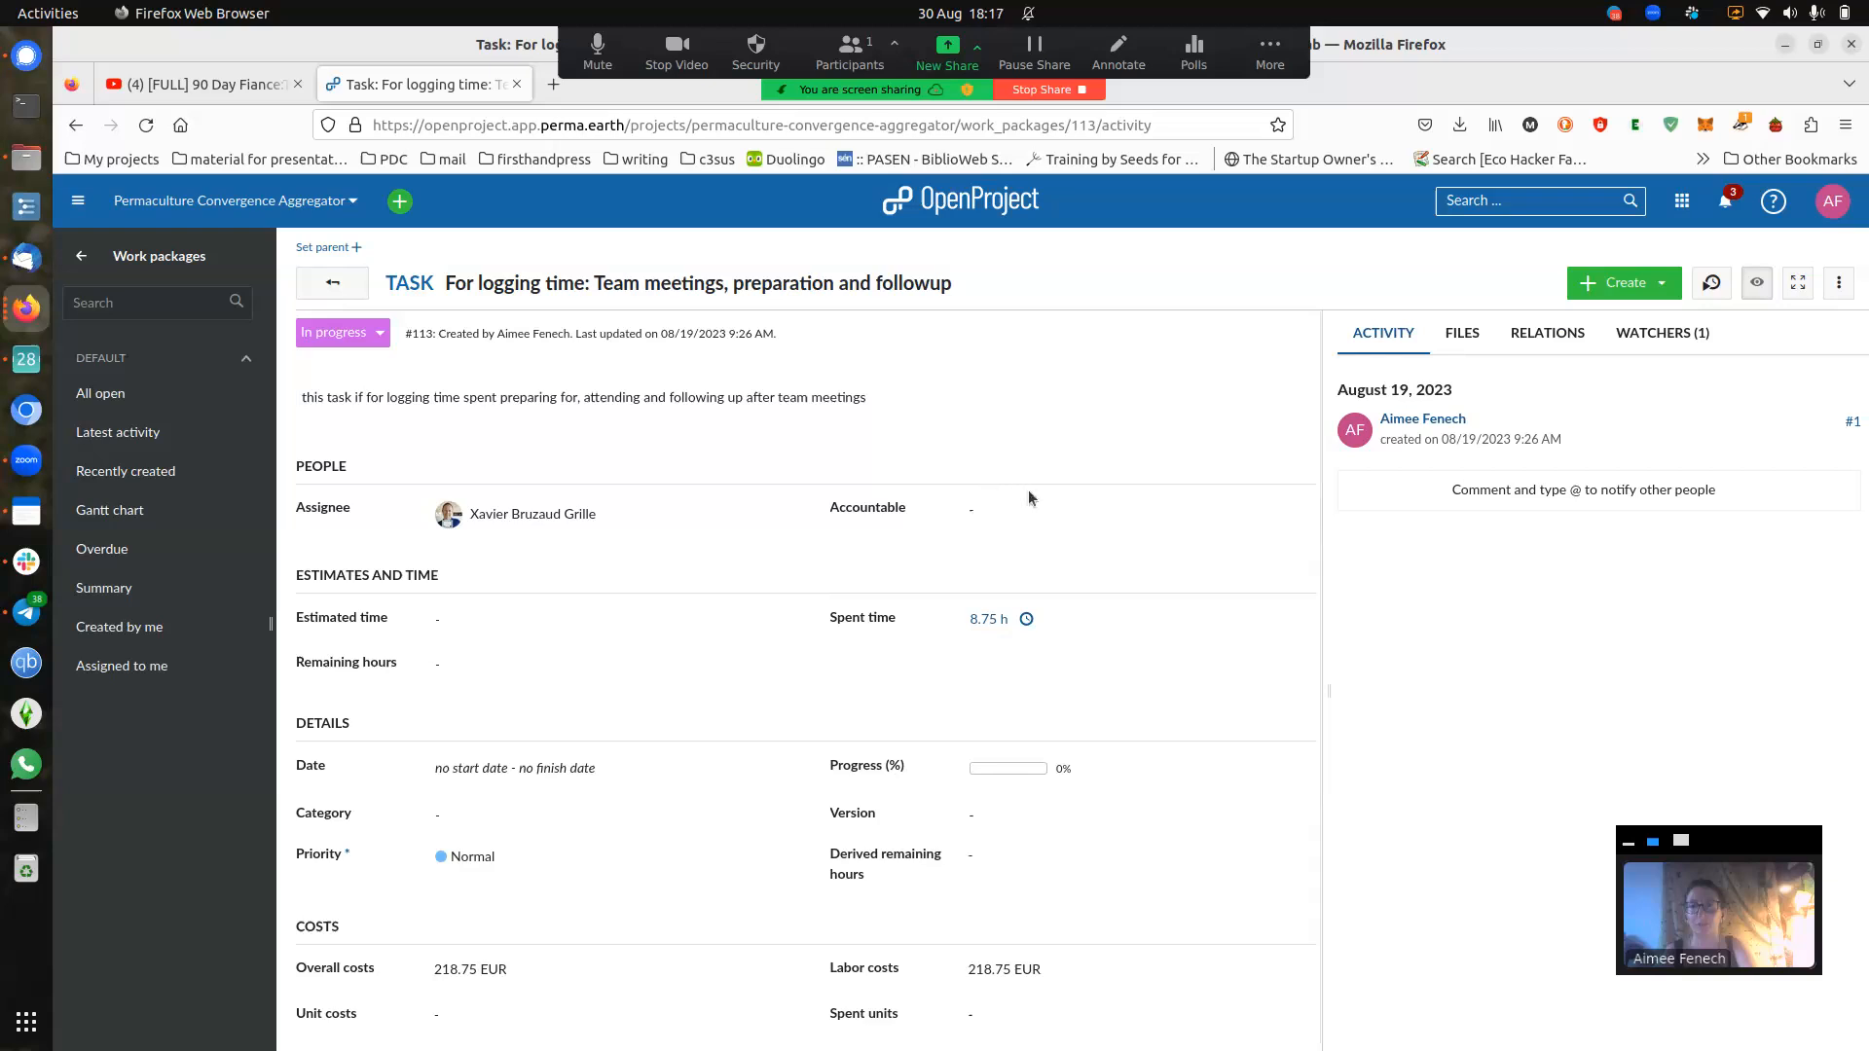
scroll(1073, 491, "down", 1)
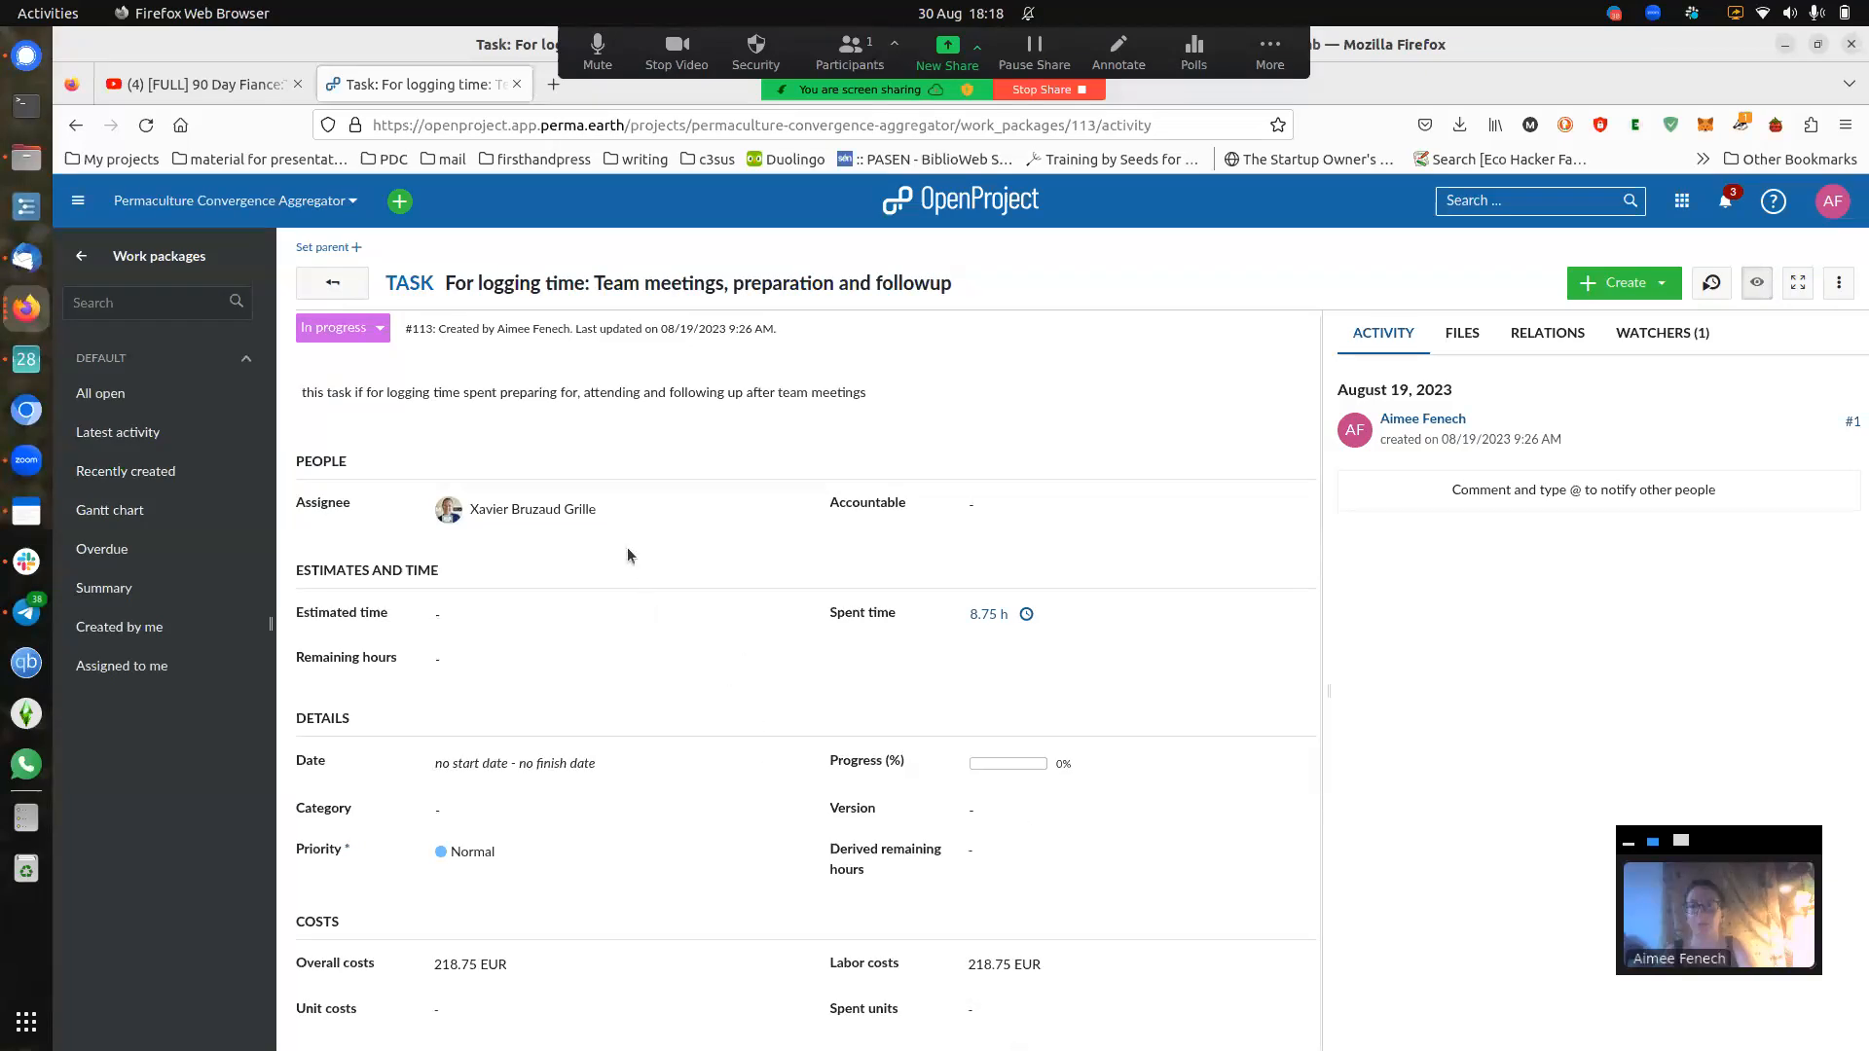
- Assign task #113 to another team member, then restore the original assignee
left_click(537, 513)
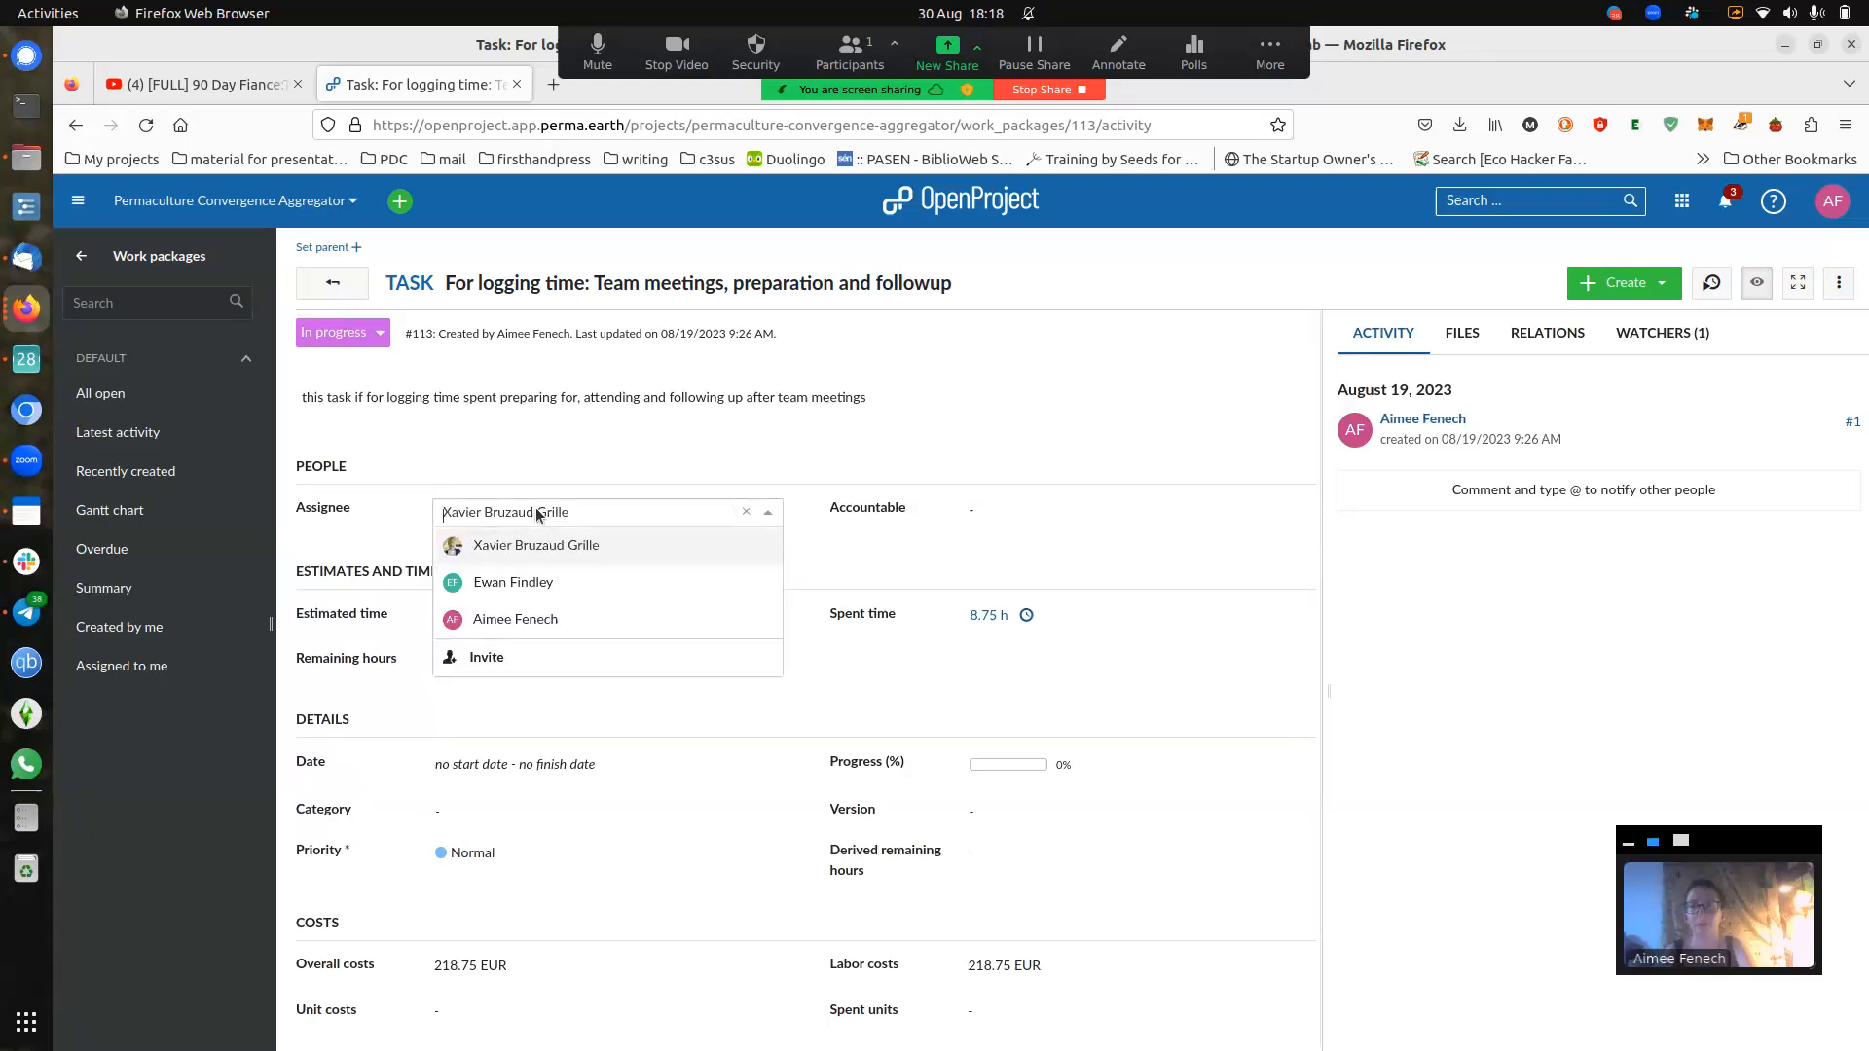
left_click(514, 619)
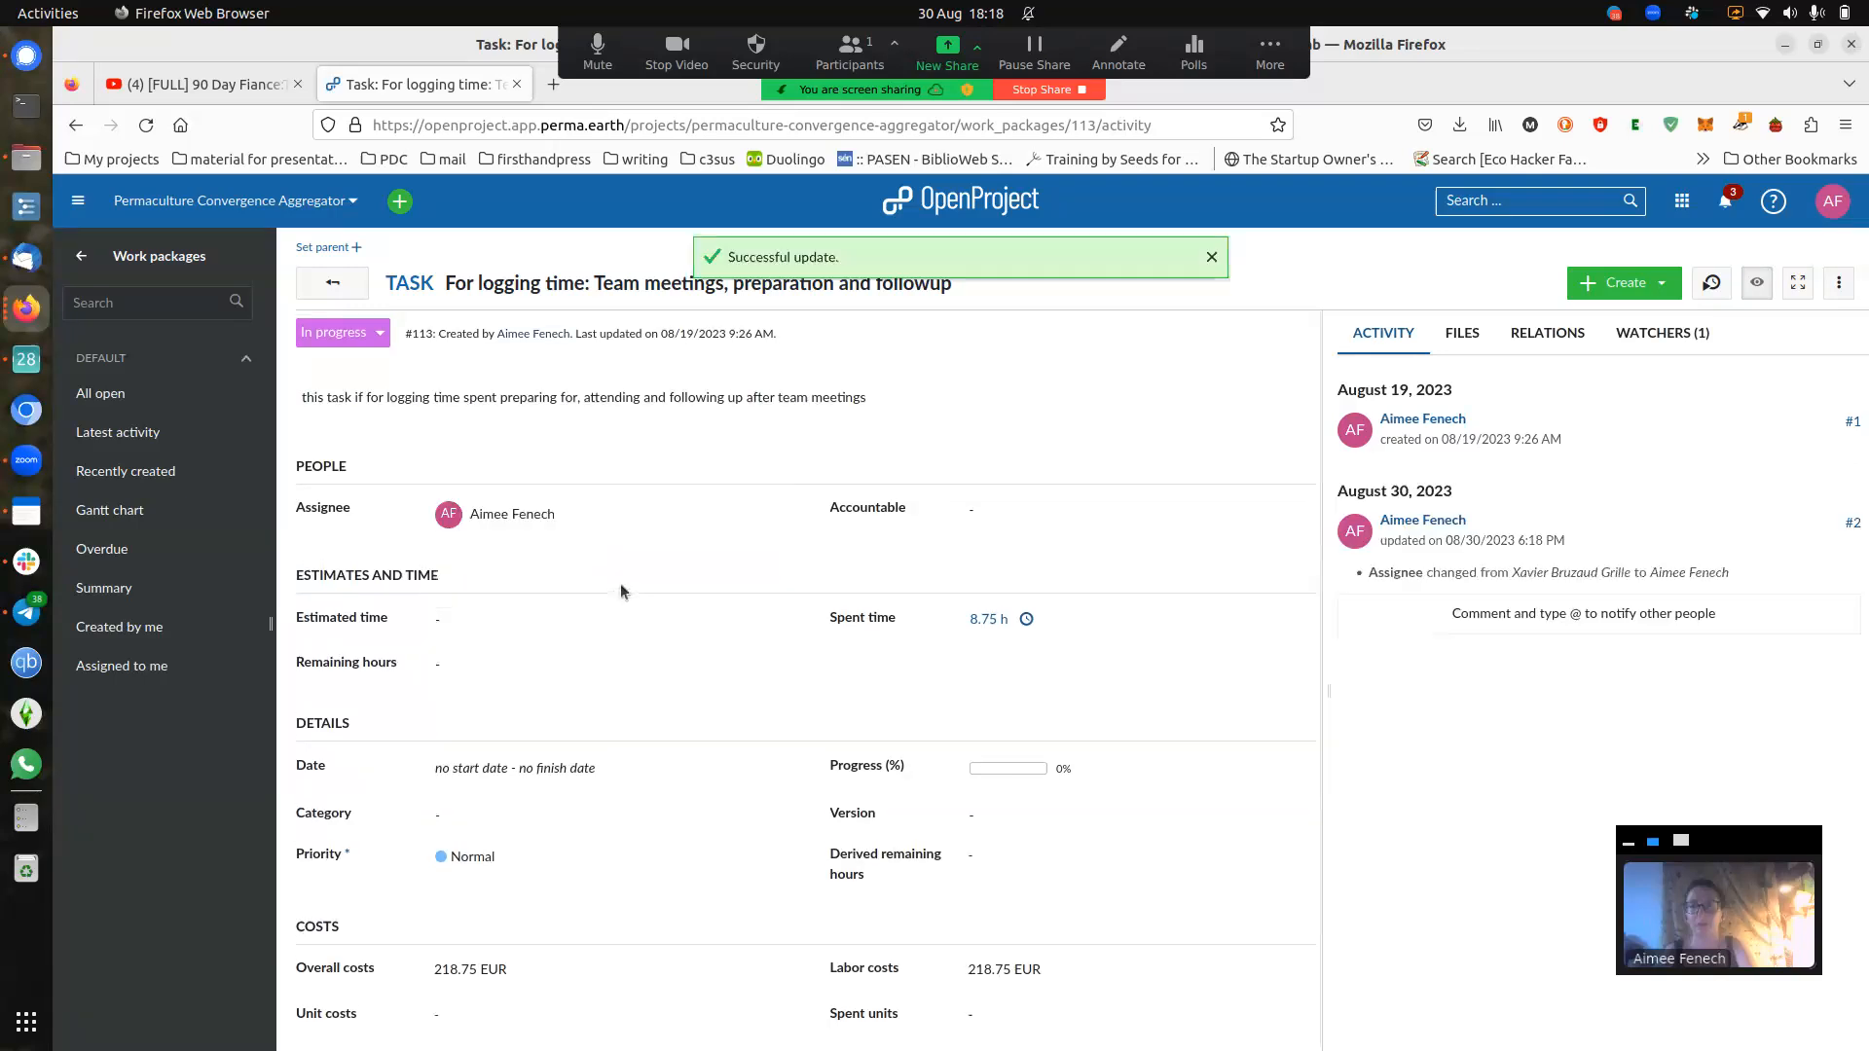
left_click(541, 515)
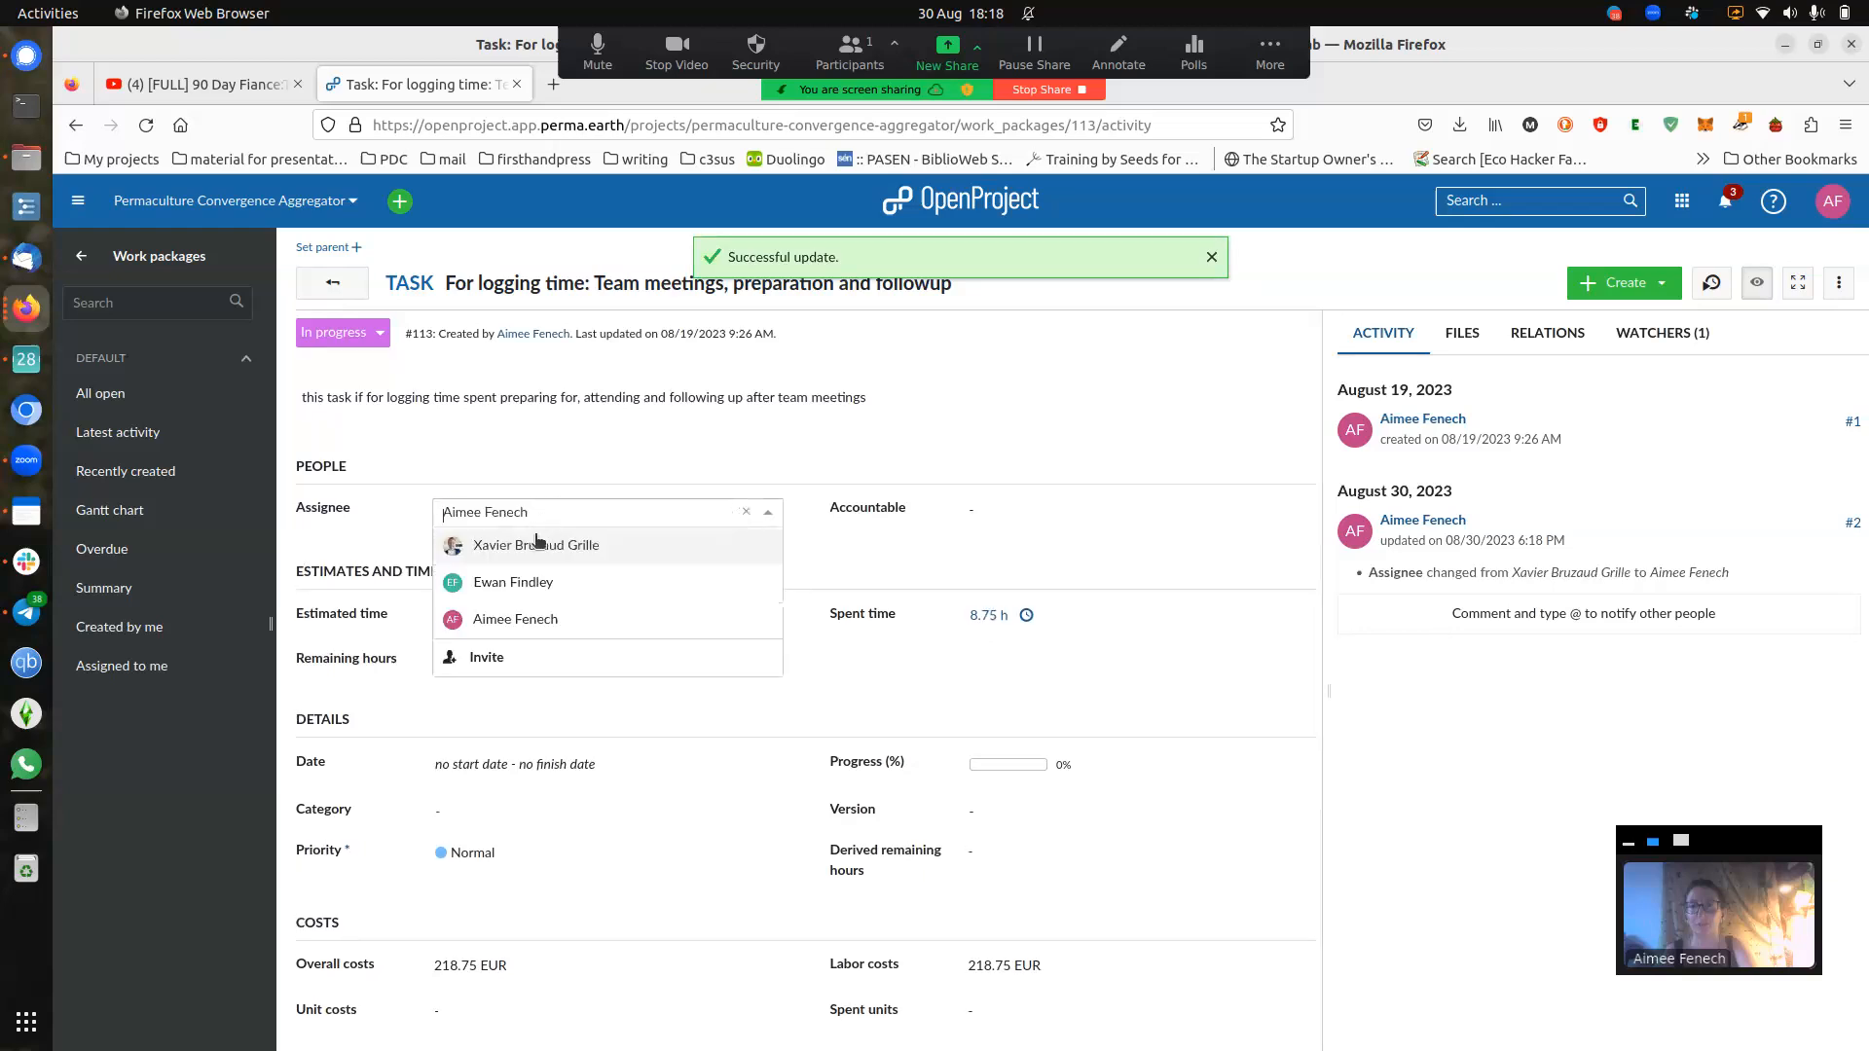
left_click(578, 546)
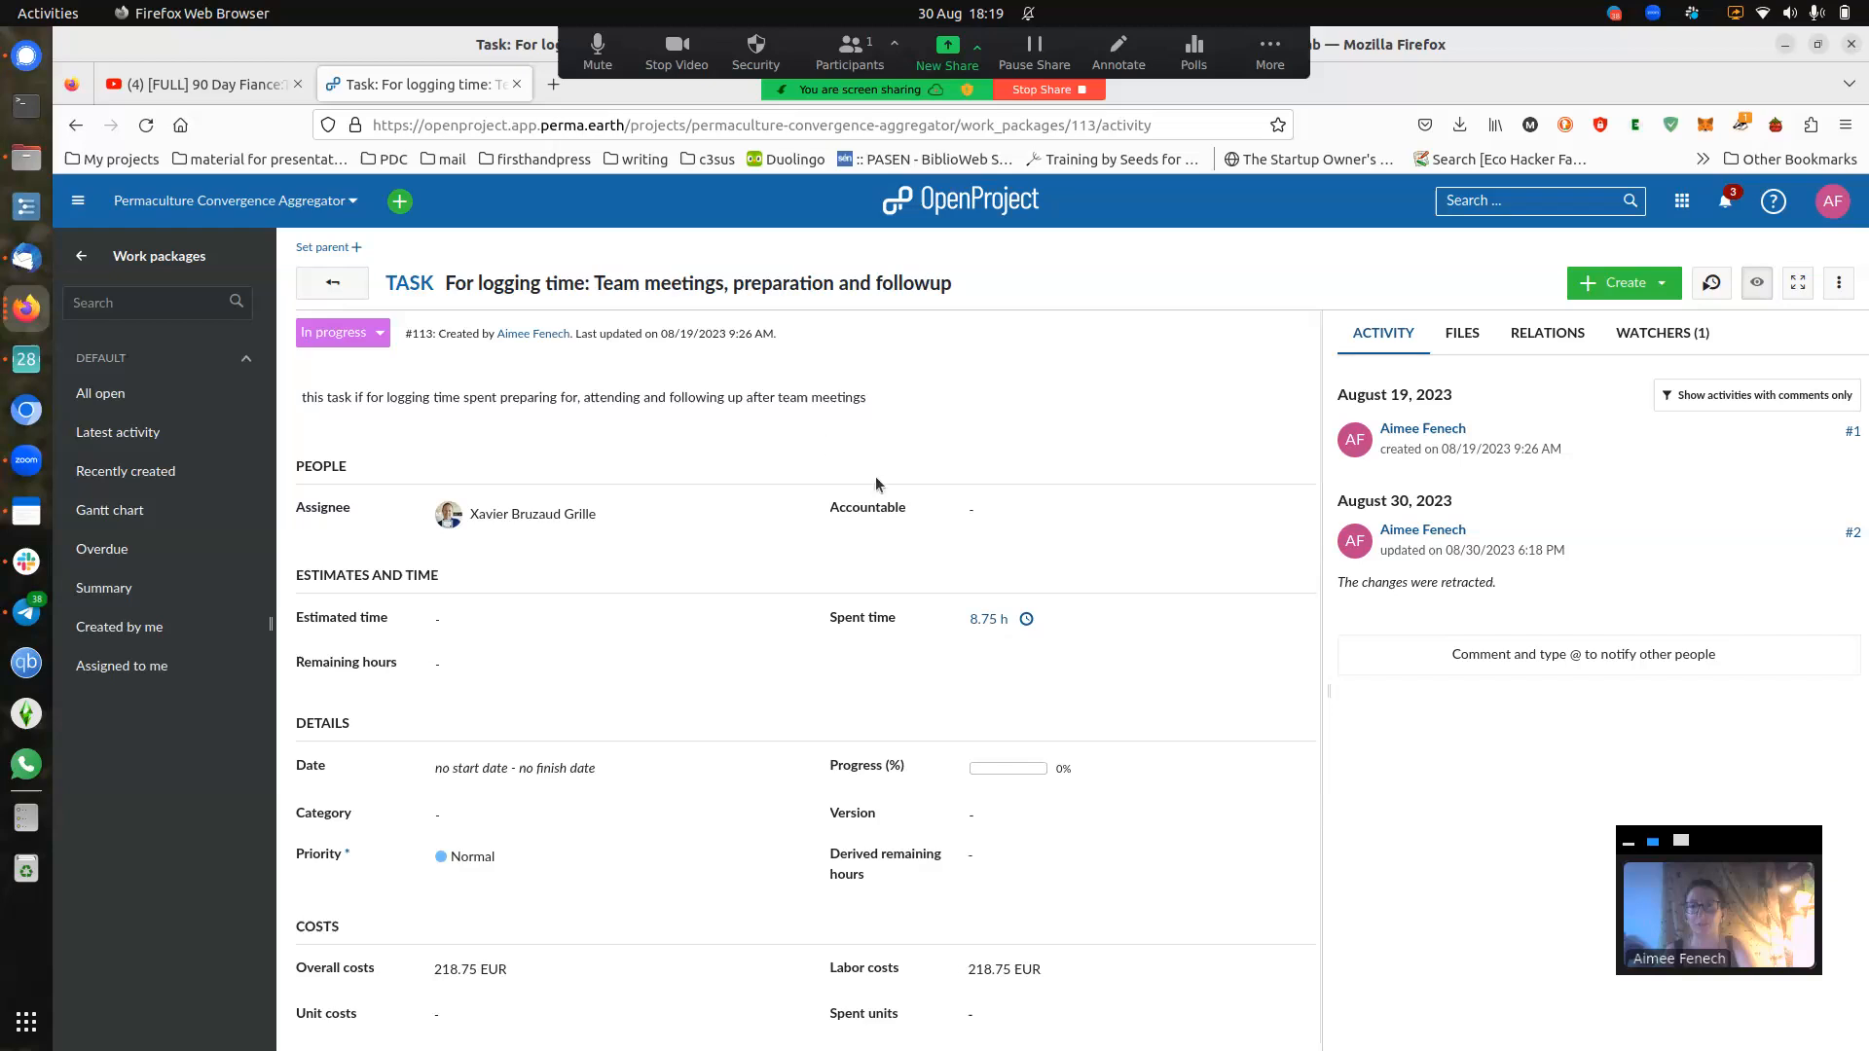
- Set the Accountable field of task #113 to your own user
left_click(985, 513)
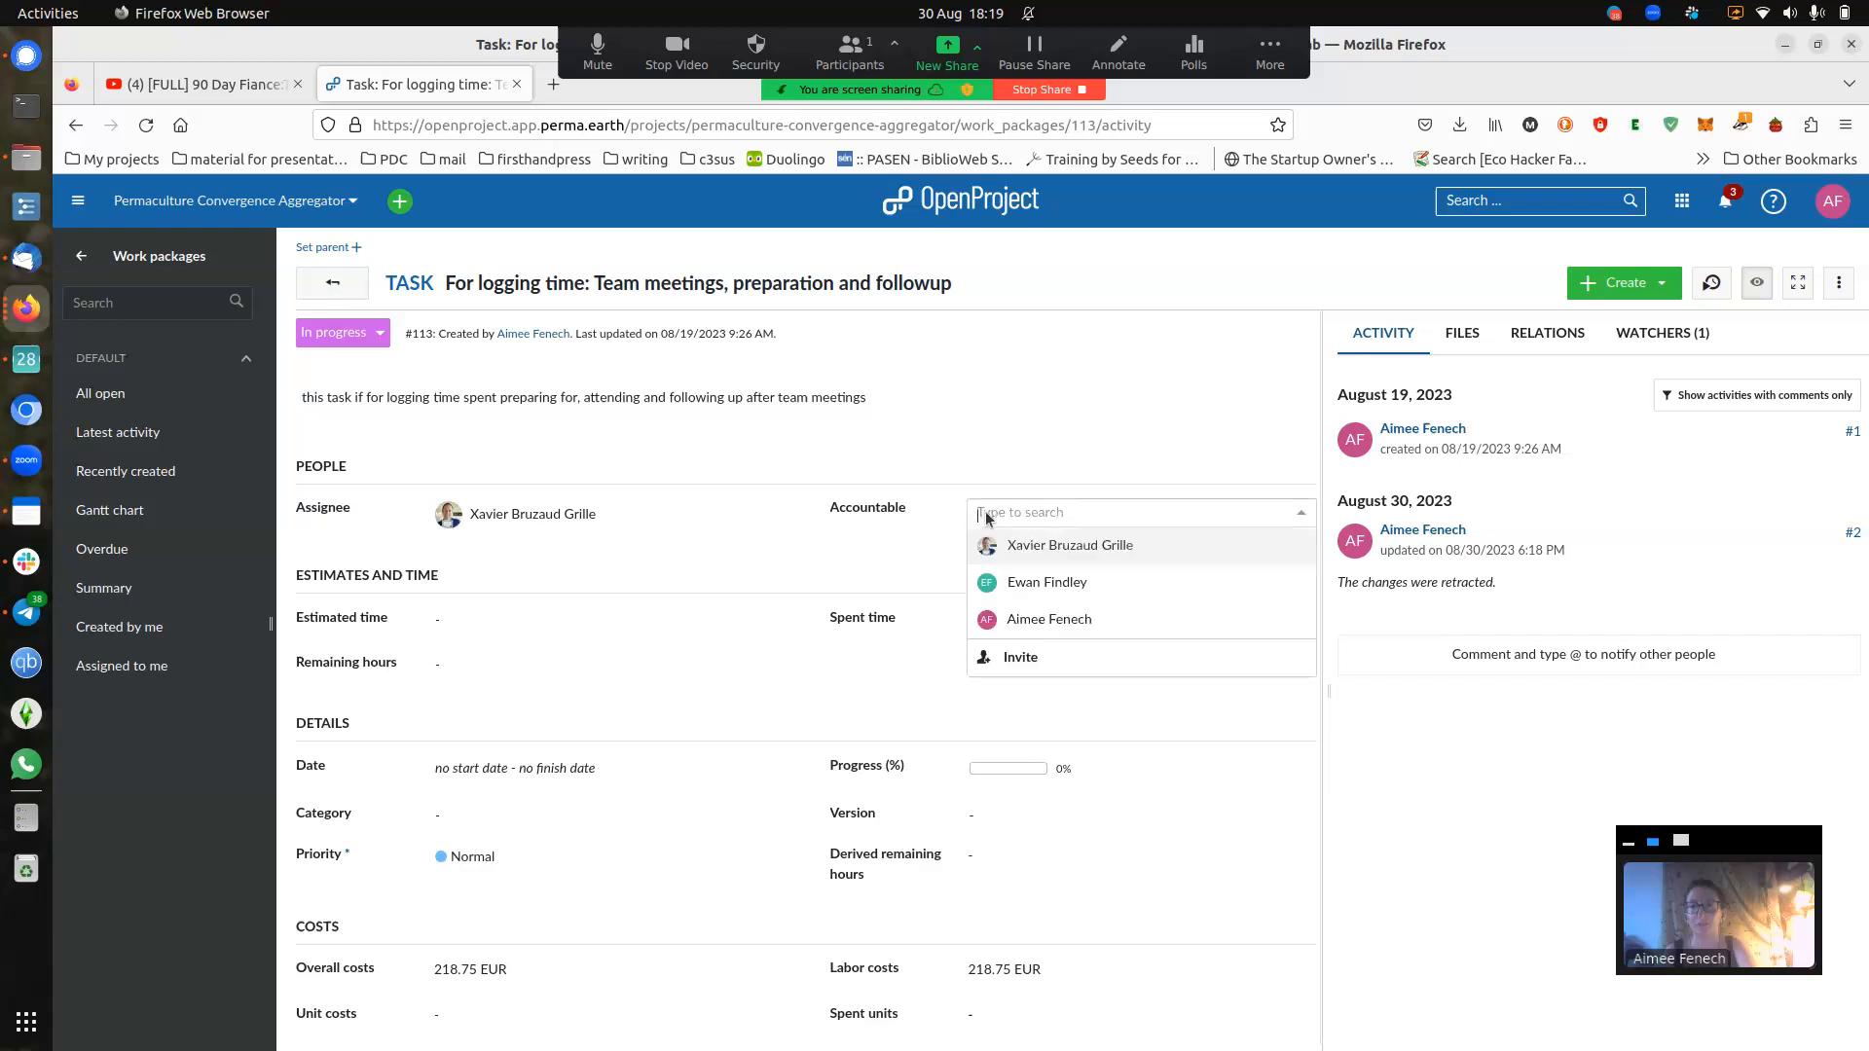
left_click(1079, 619)
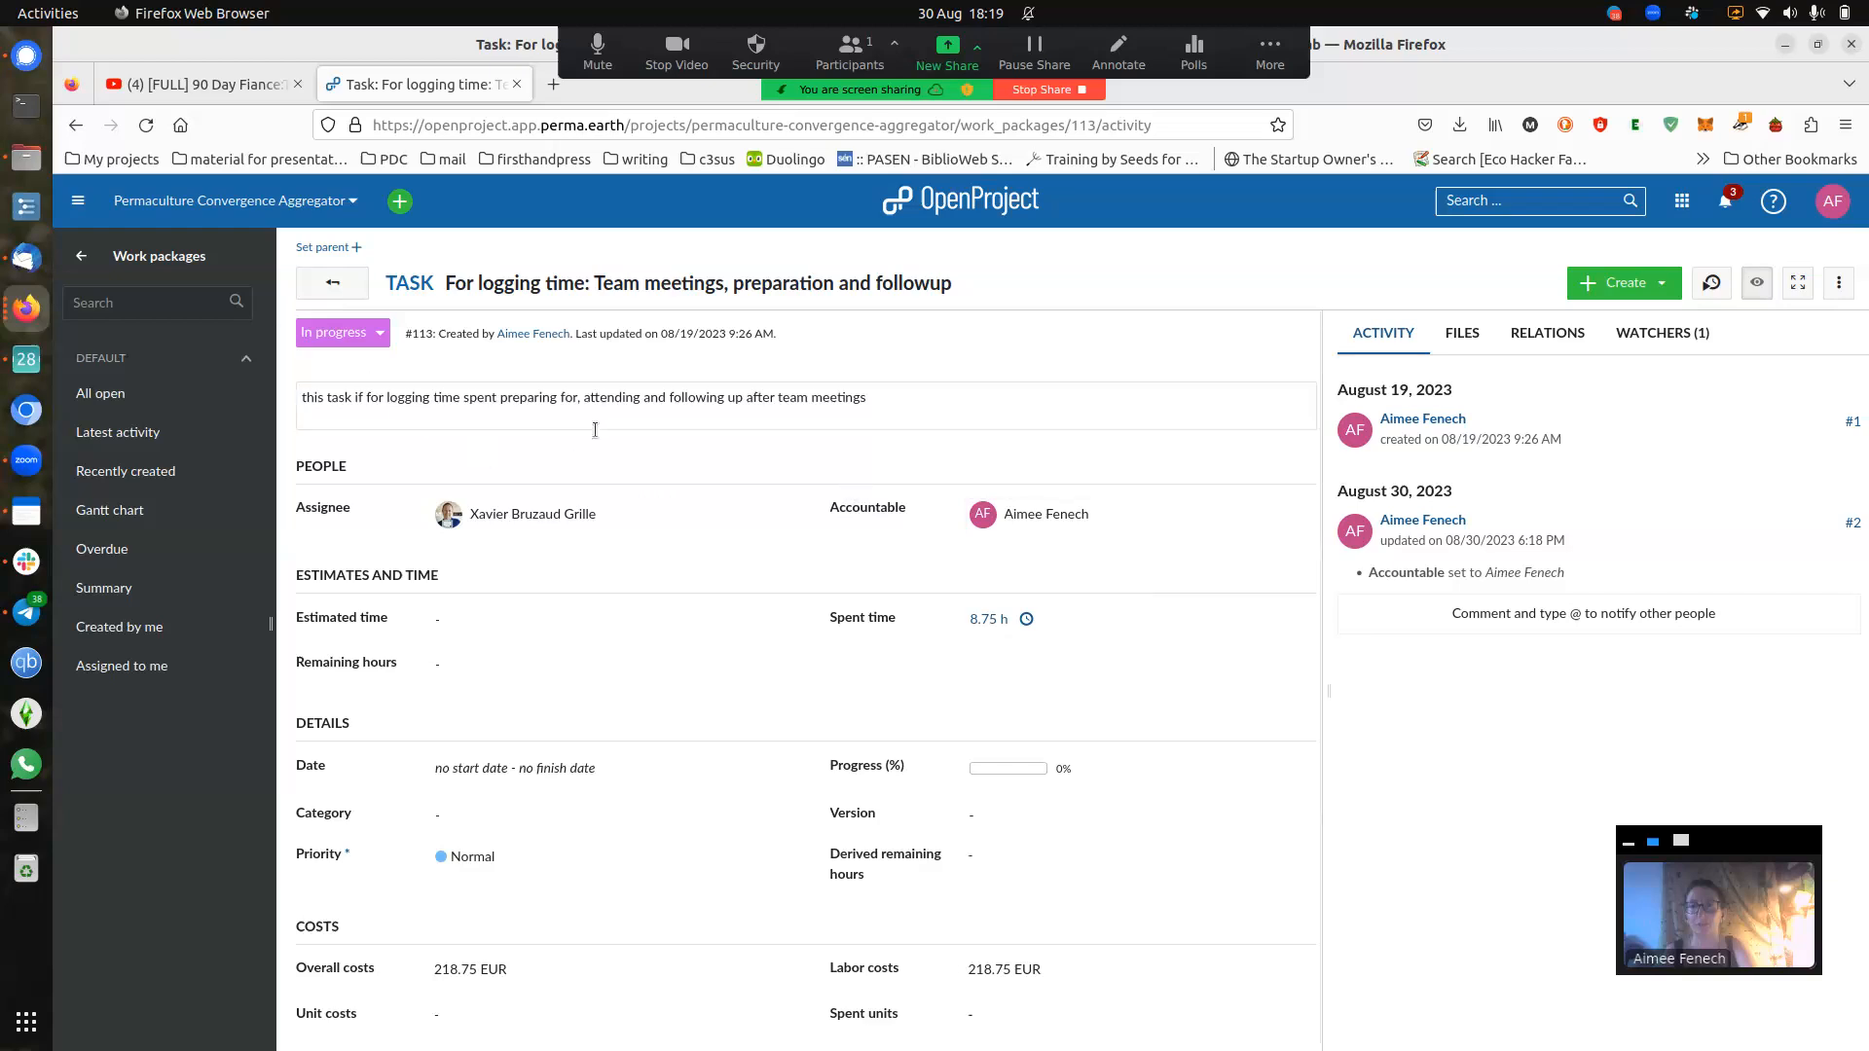
- Go back from Work packages to the main project menu in the sidebar
left_click(85, 259)
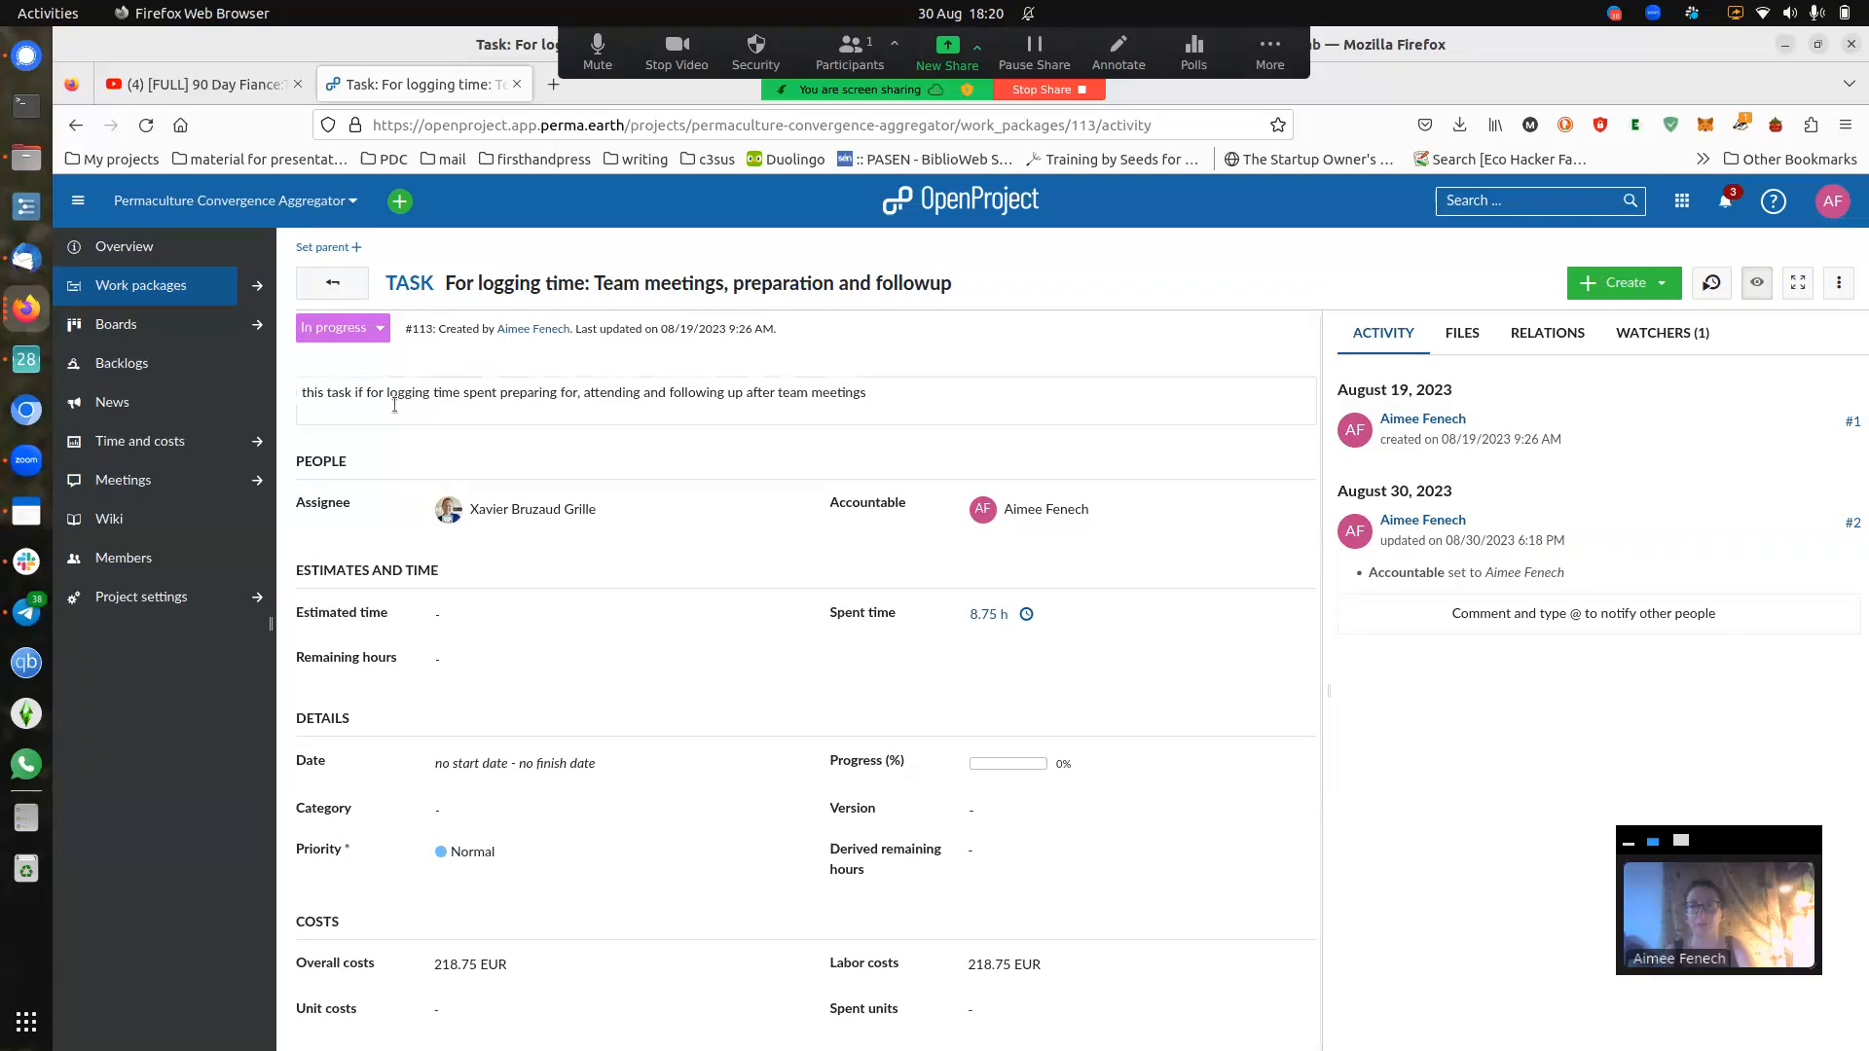
- Open the Time and costs report and remove its work package #114 filter
left_click(153, 444)
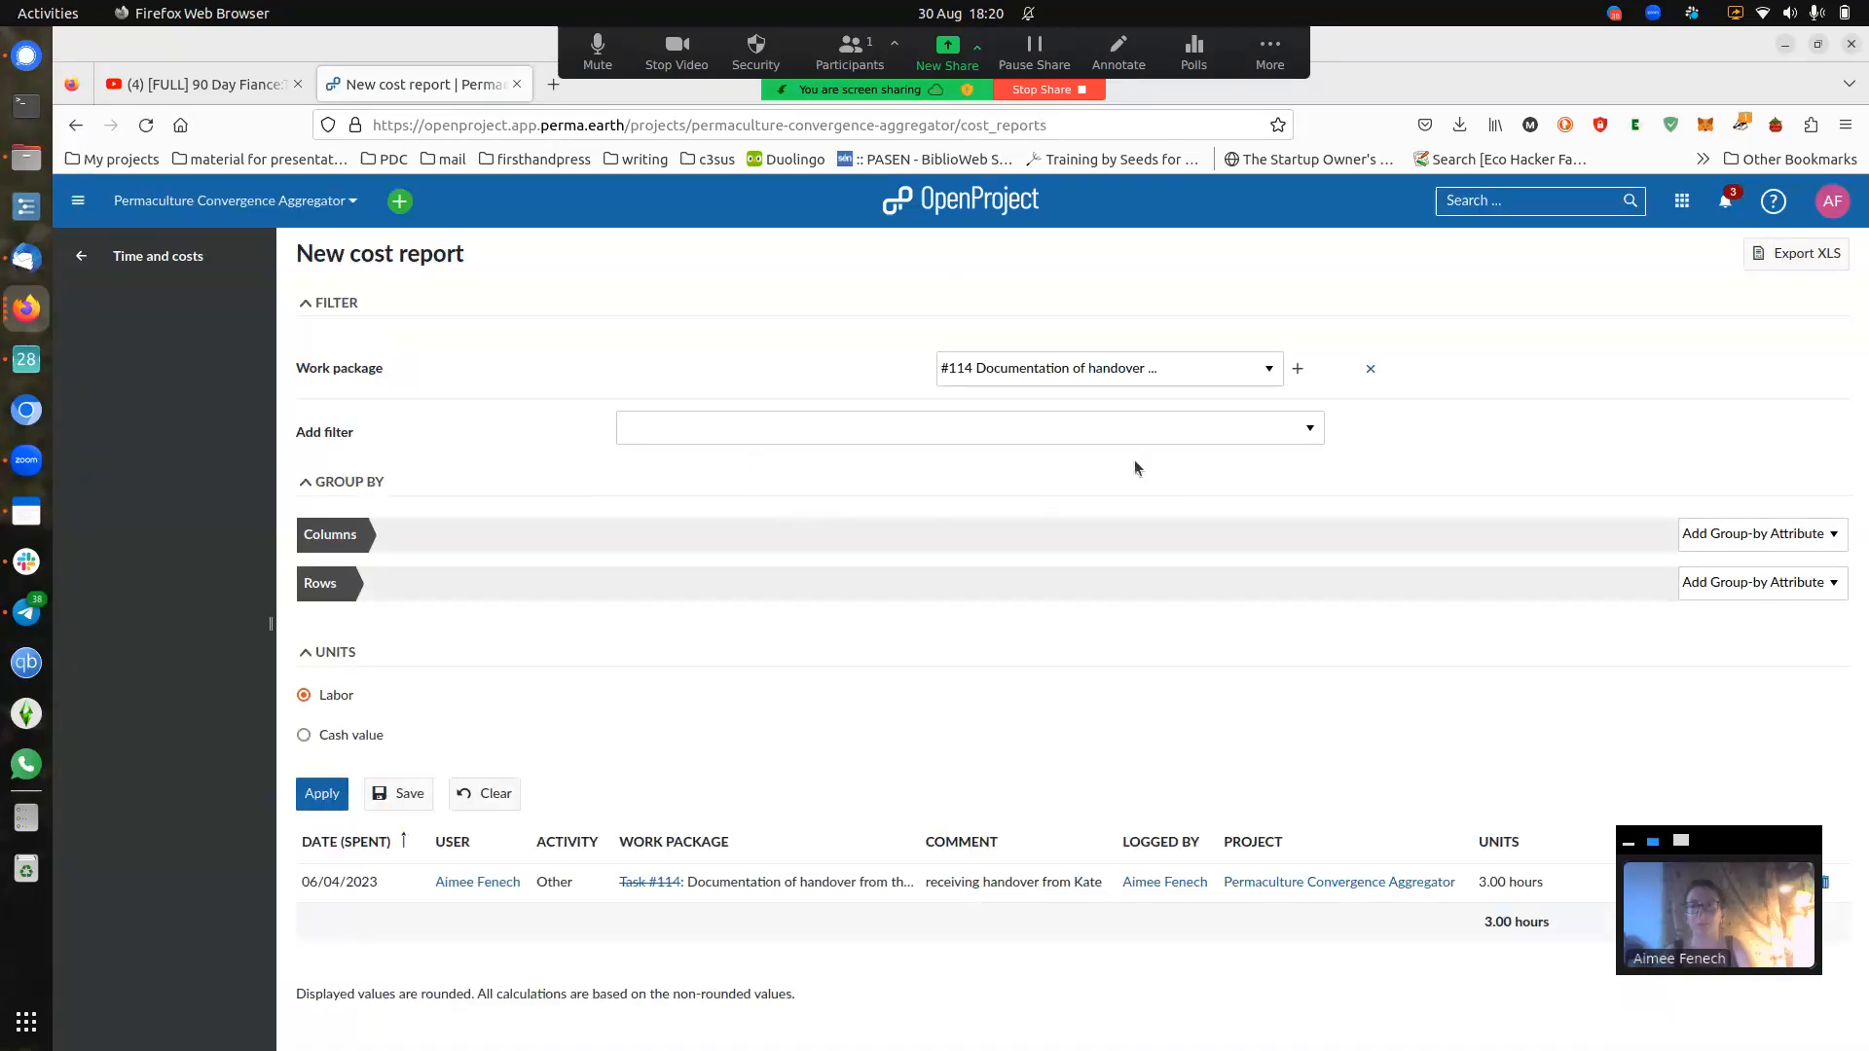
left_click(1268, 371)
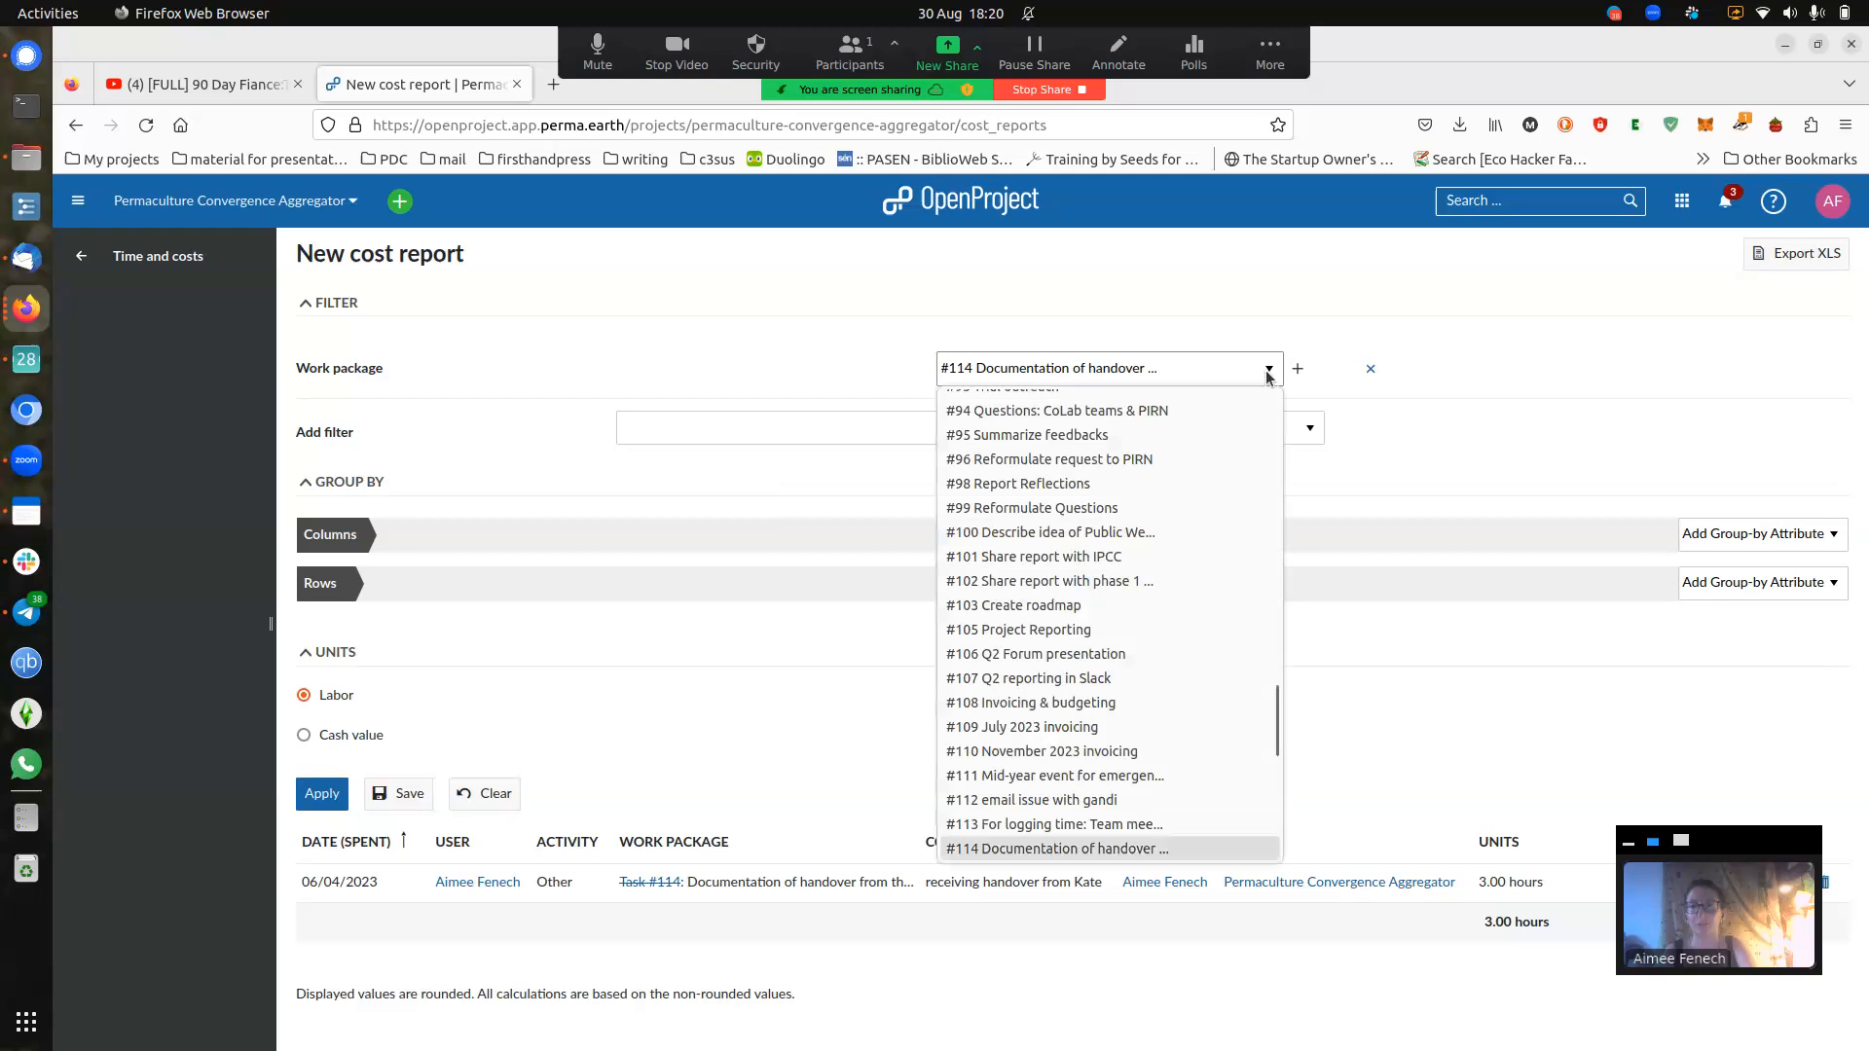
left_click(1268, 373)
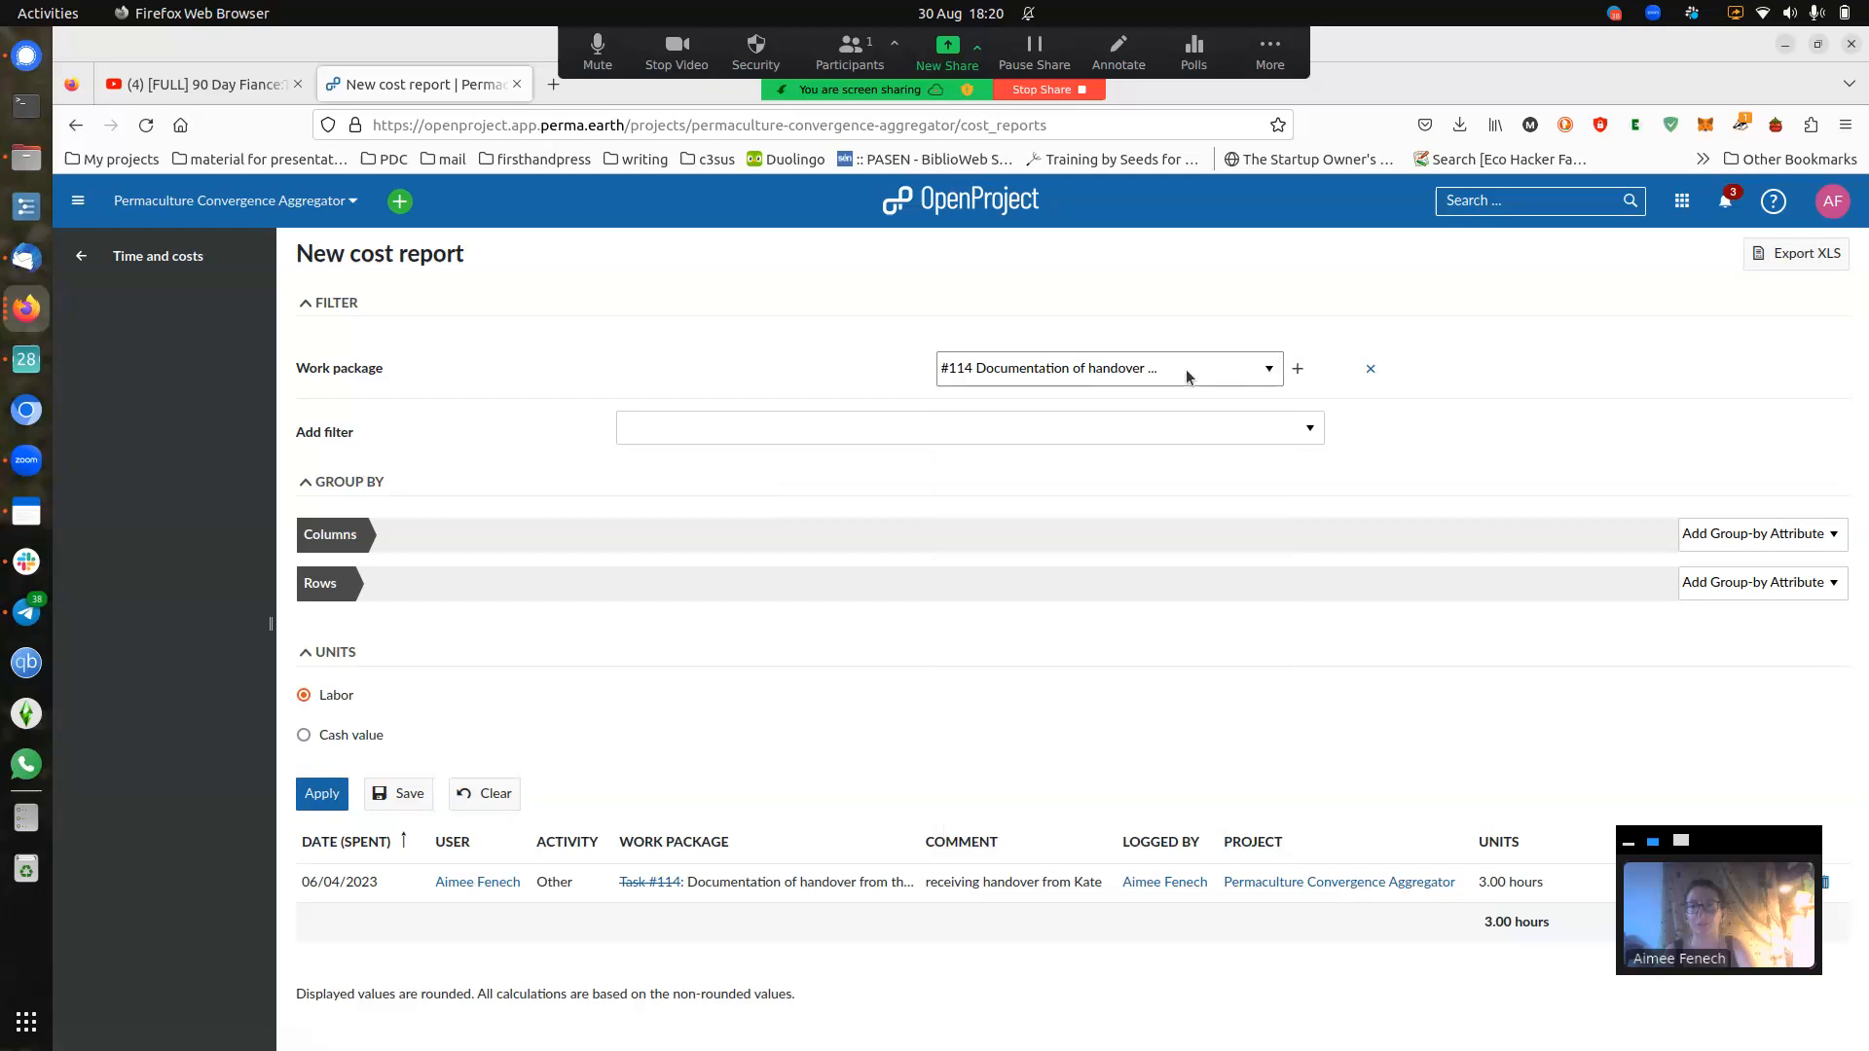
left_click(1370, 373)
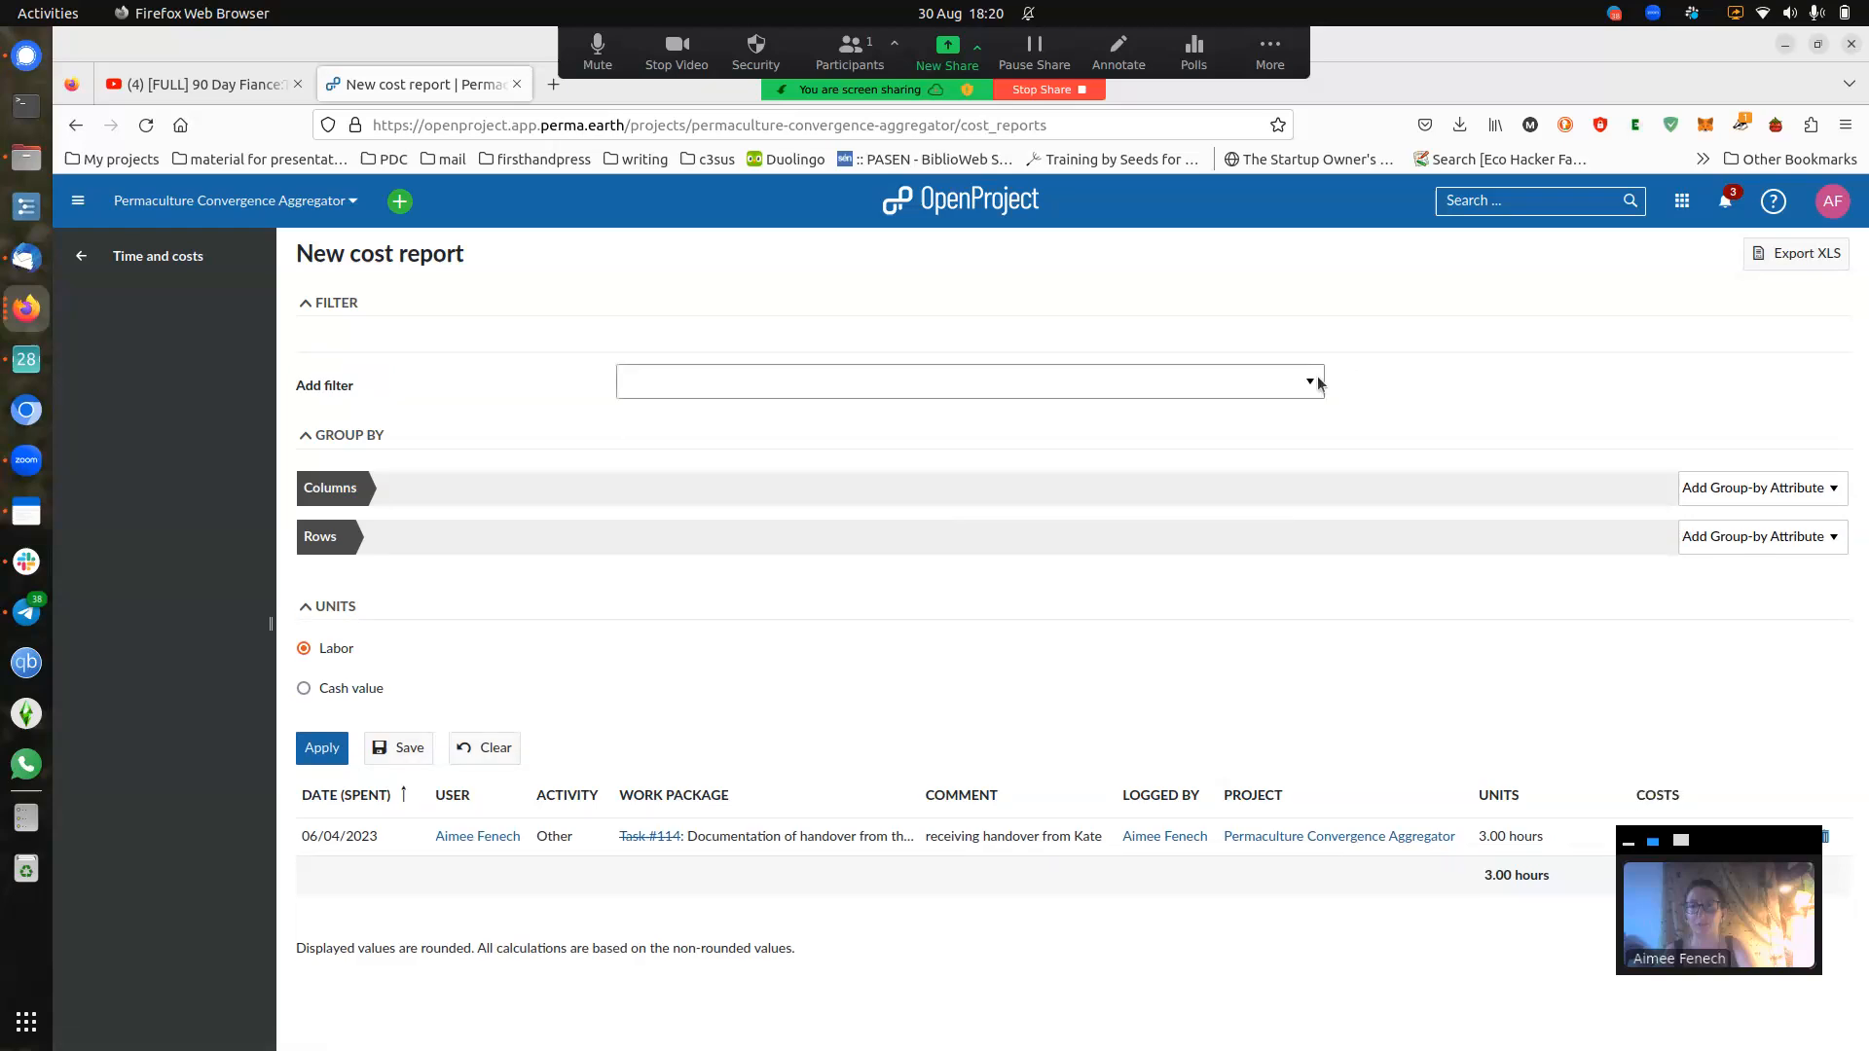
- Add a Project filter set to Permaculture Convergence Aggregator
left_click(1318, 380)
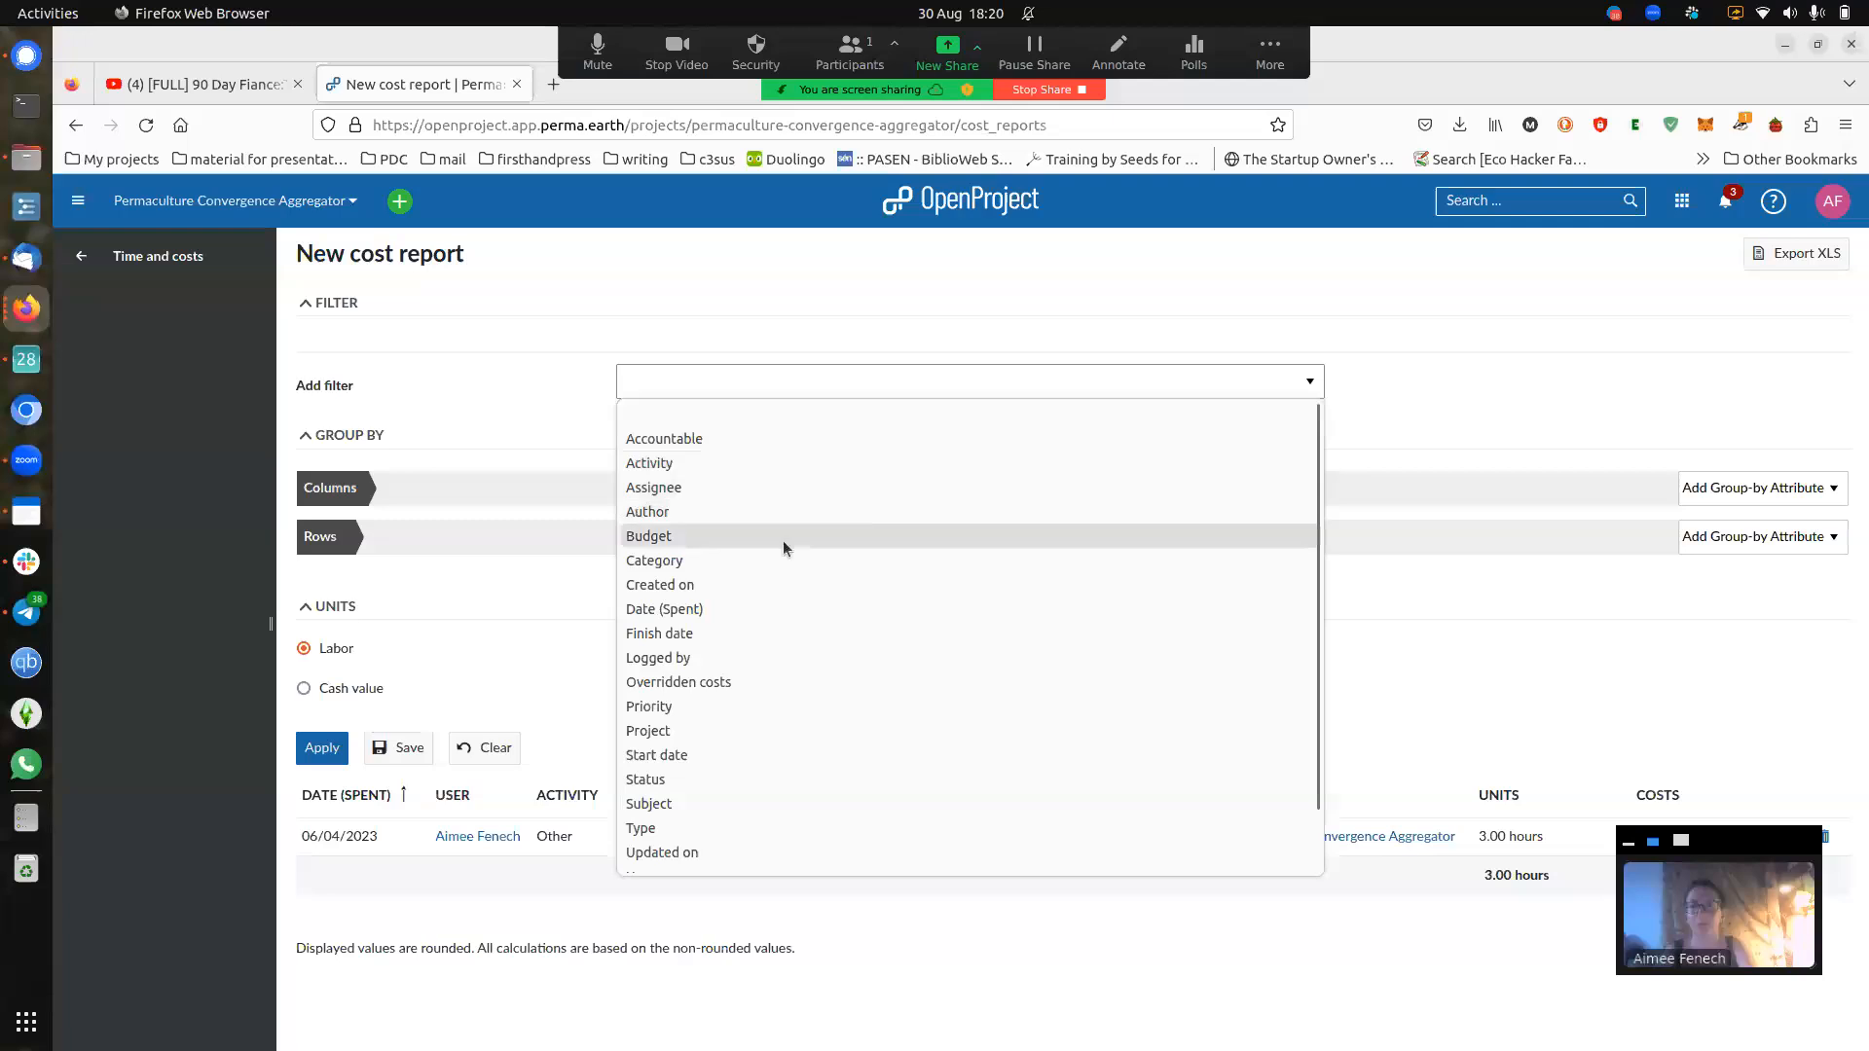
left_click(687, 732)
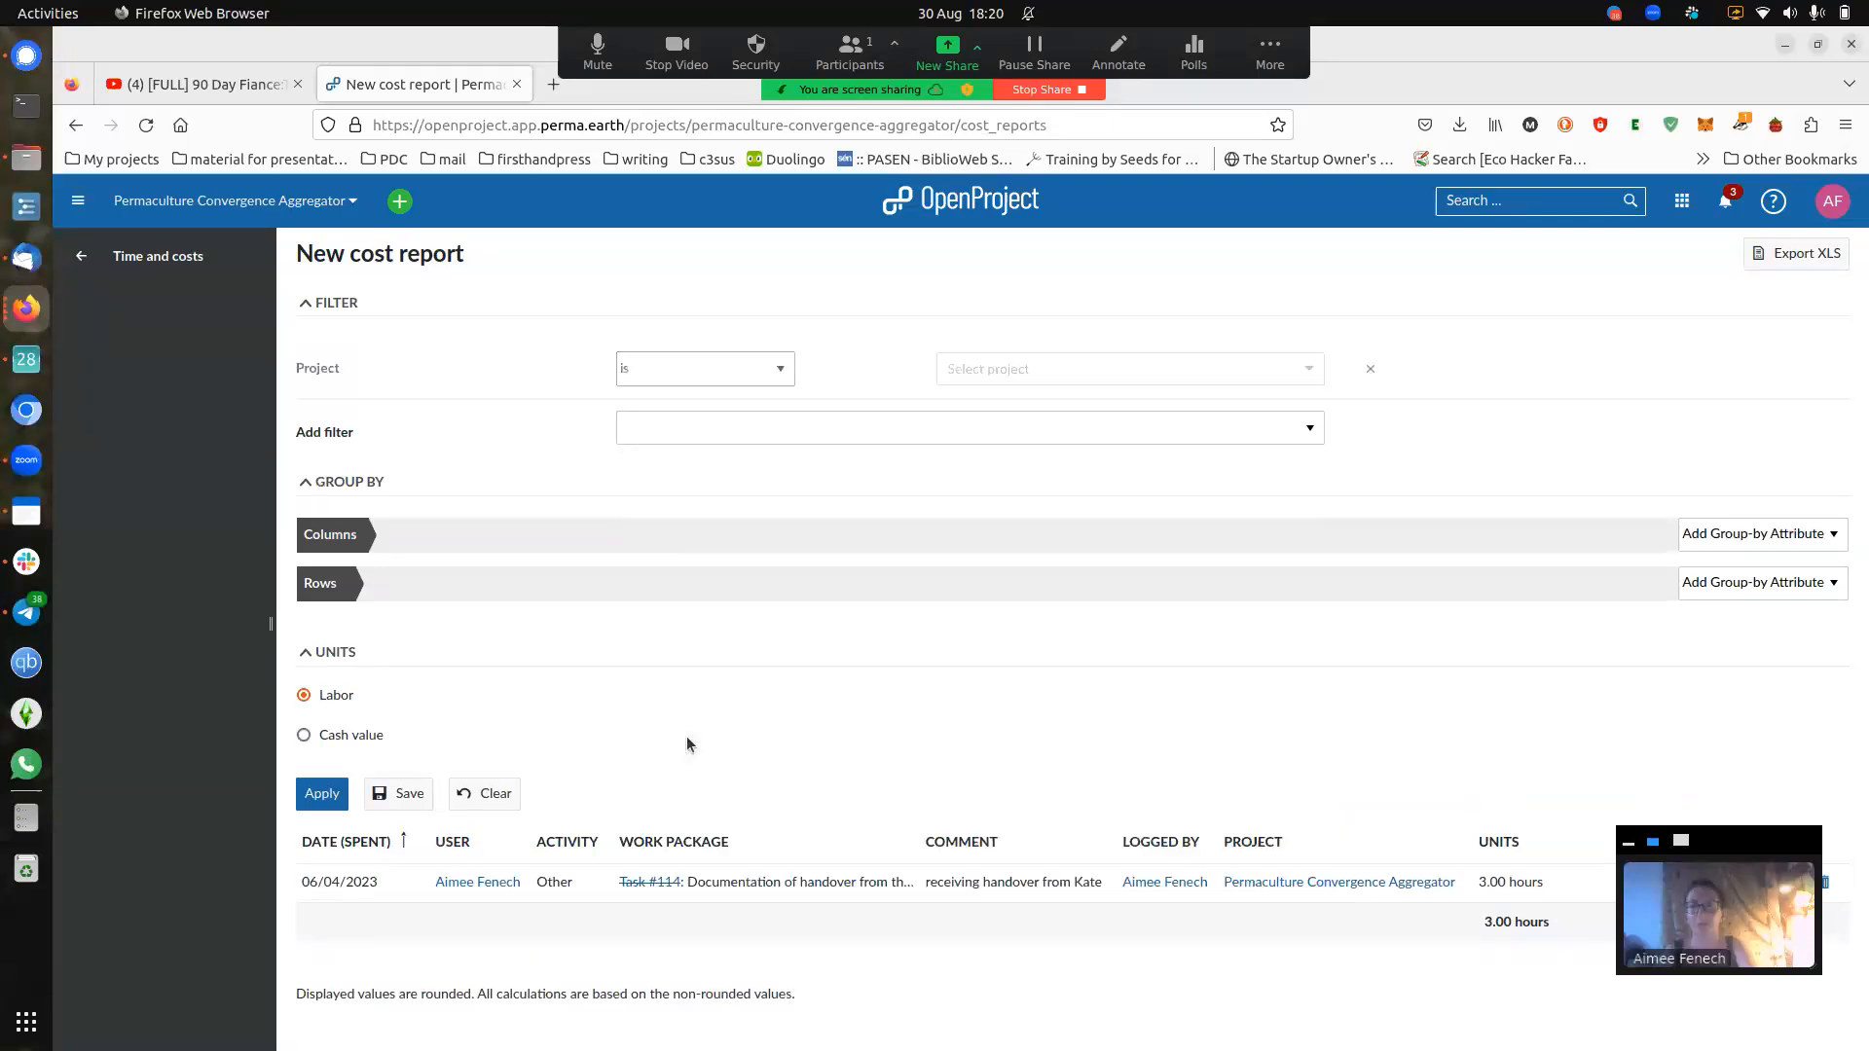
left_click(1007, 372)
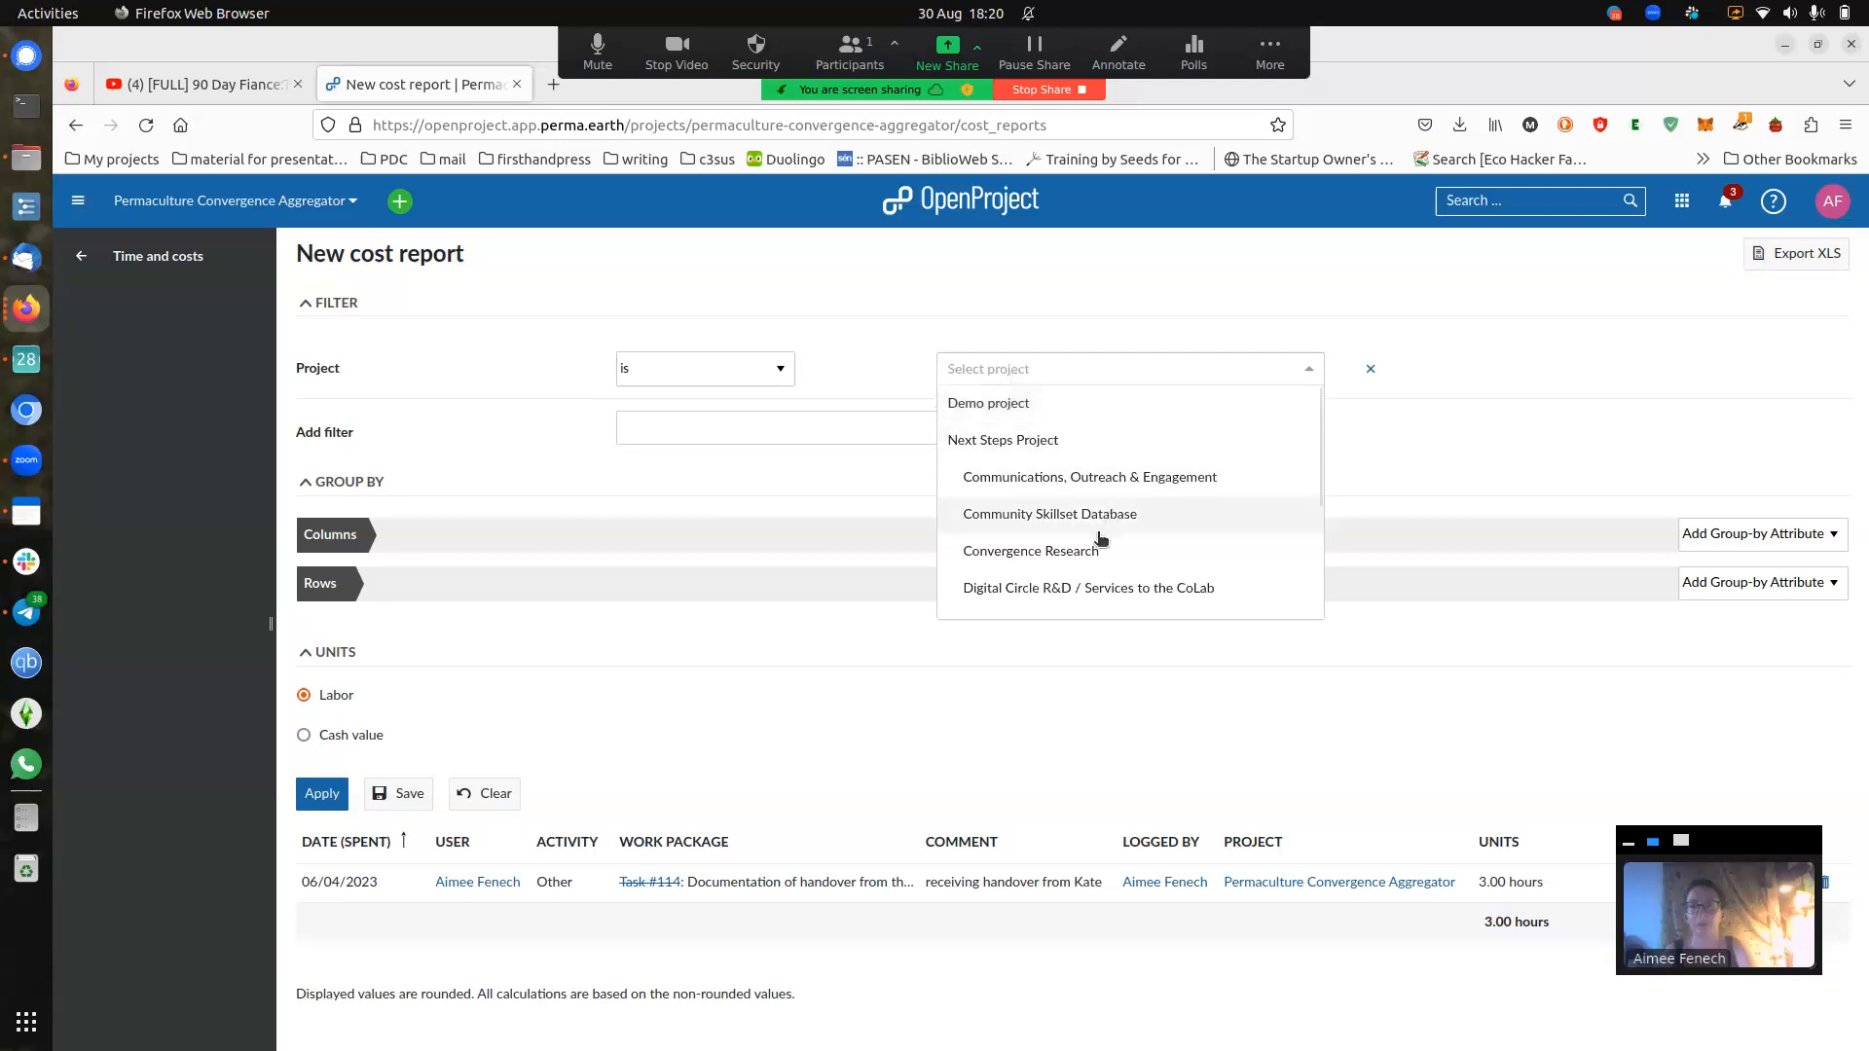
scroll(1137, 543, "down", 2)
scroll(1139, 545, "down", 2)
left_click(1087, 567)
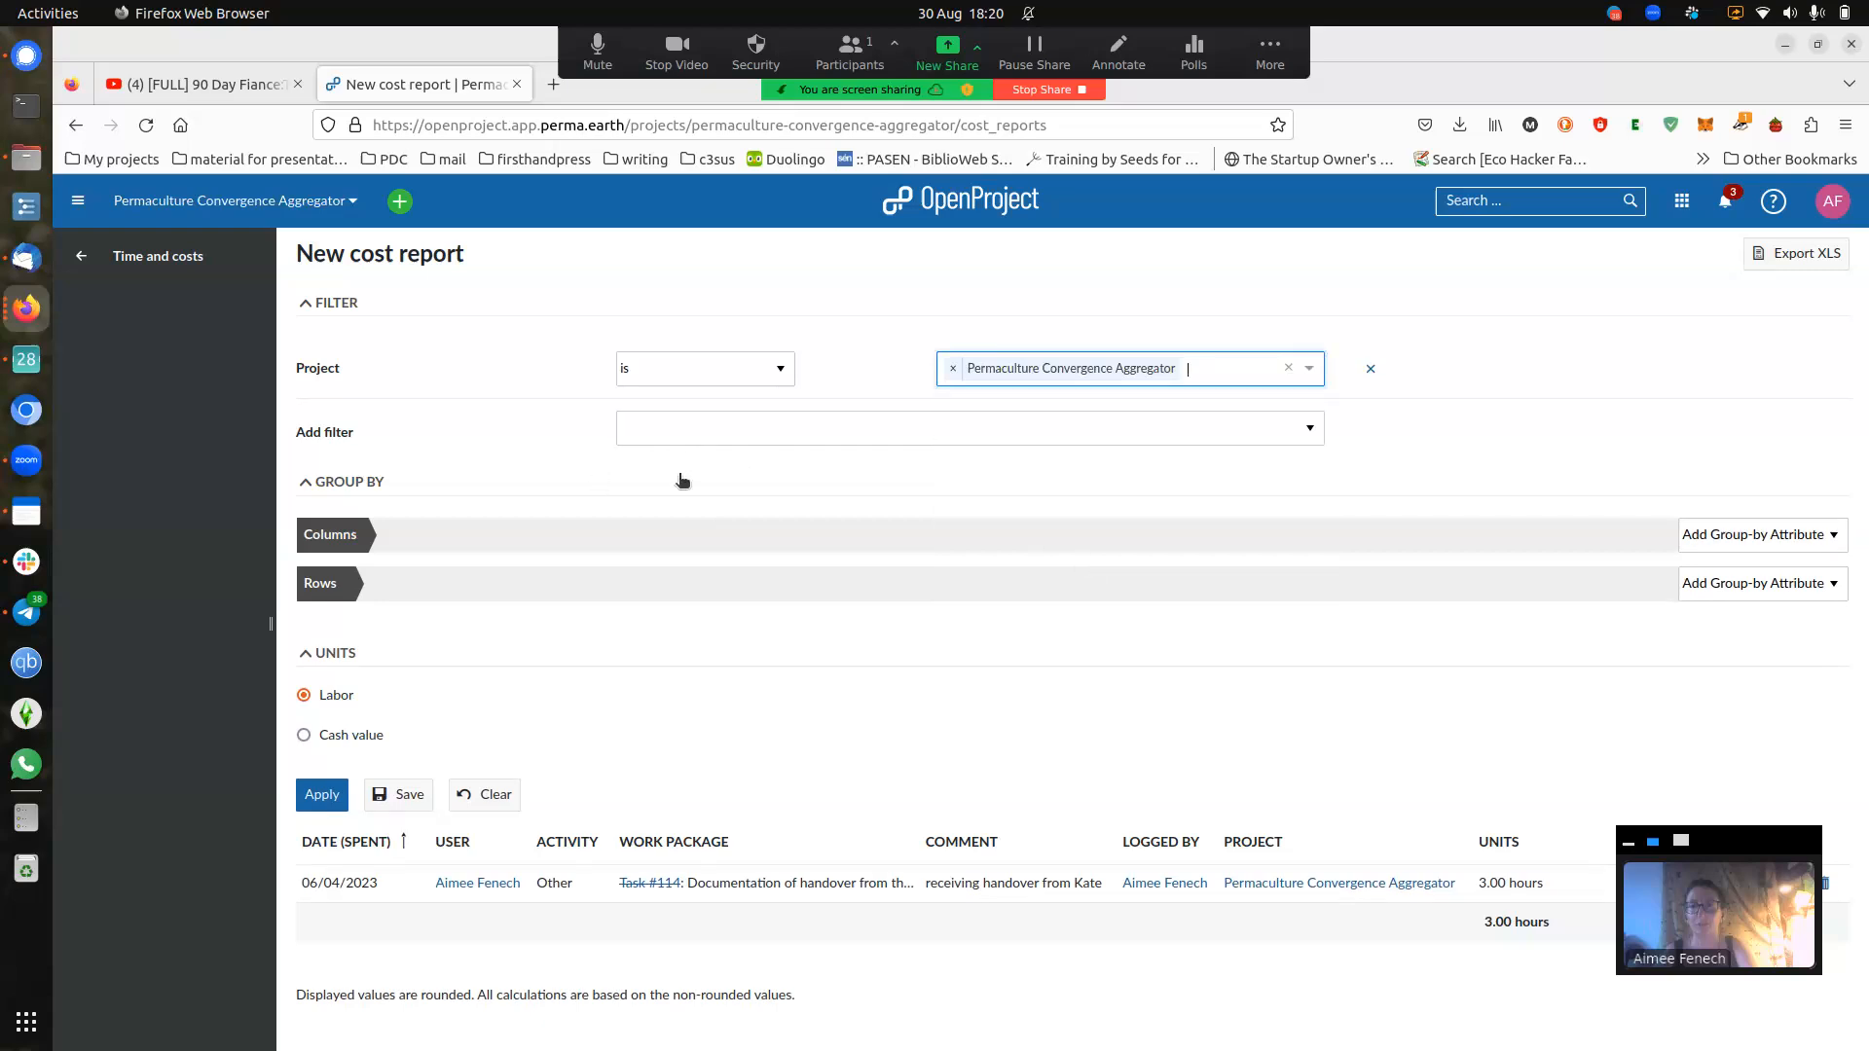
left_click(1012, 441)
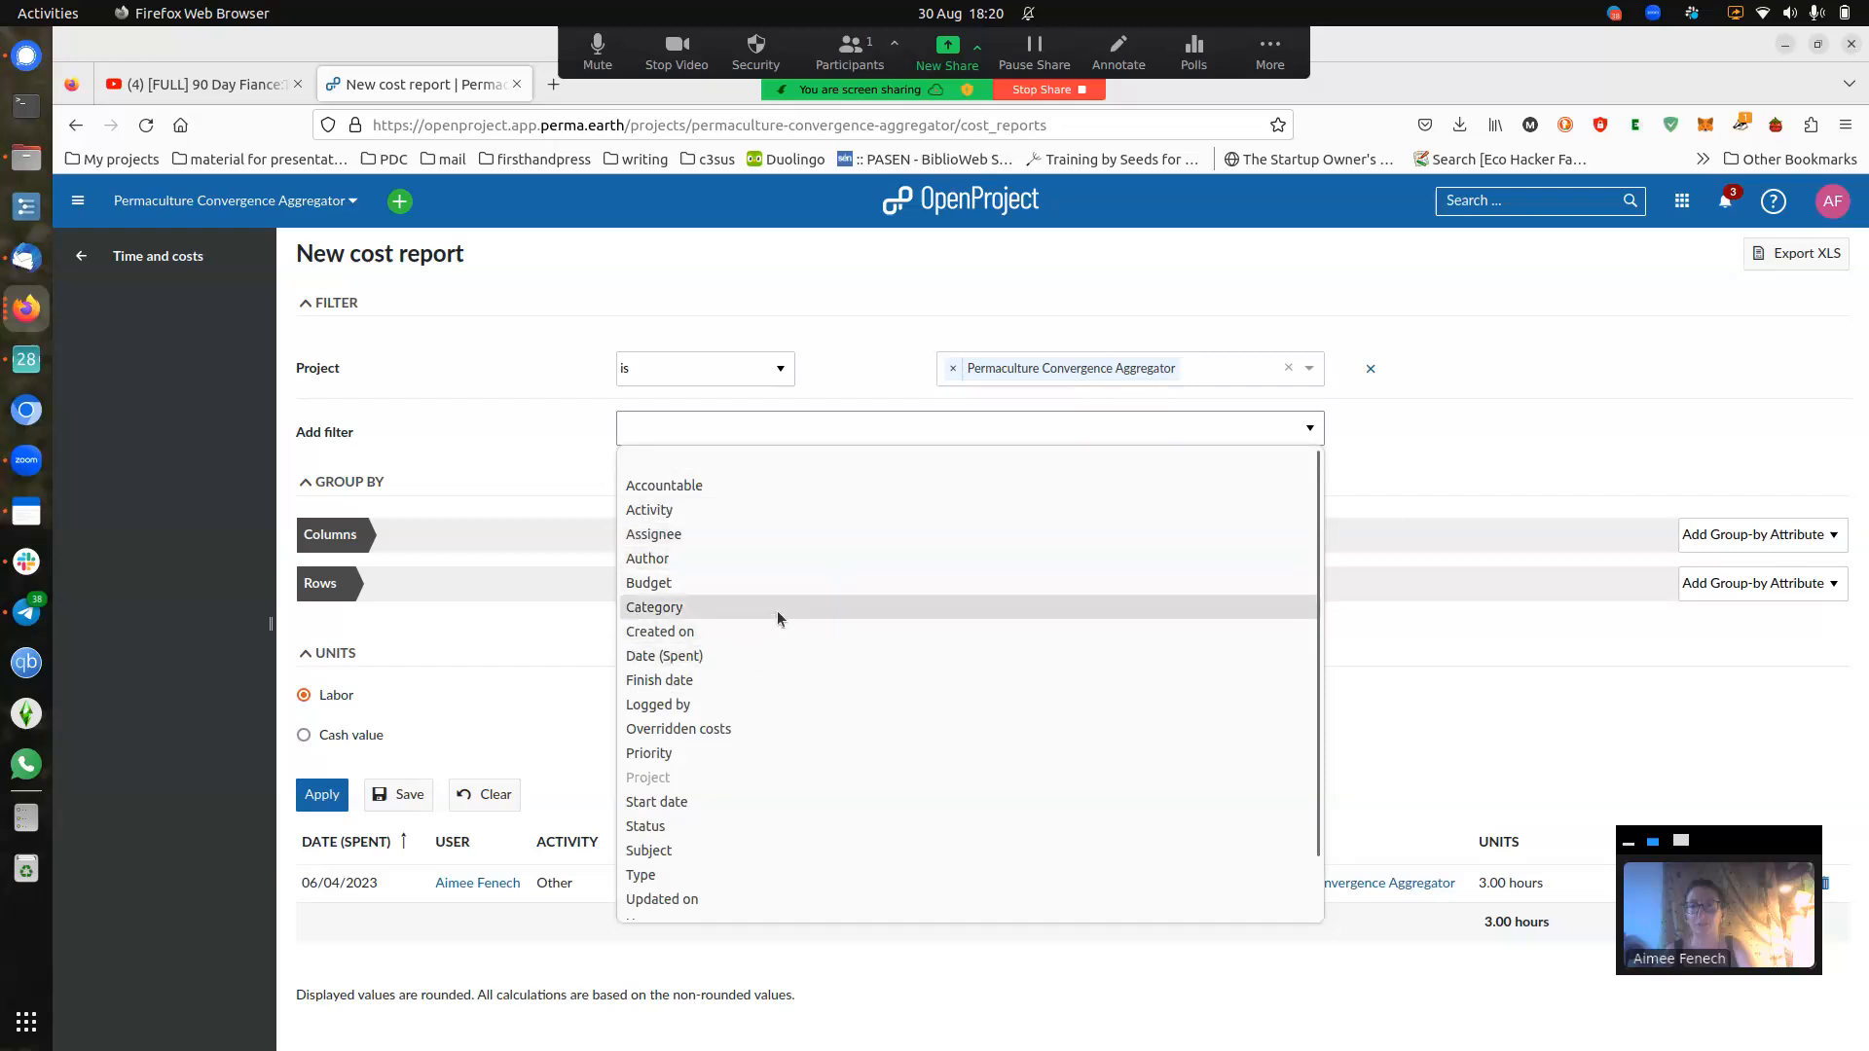
scroll(818, 730, "down", 1)
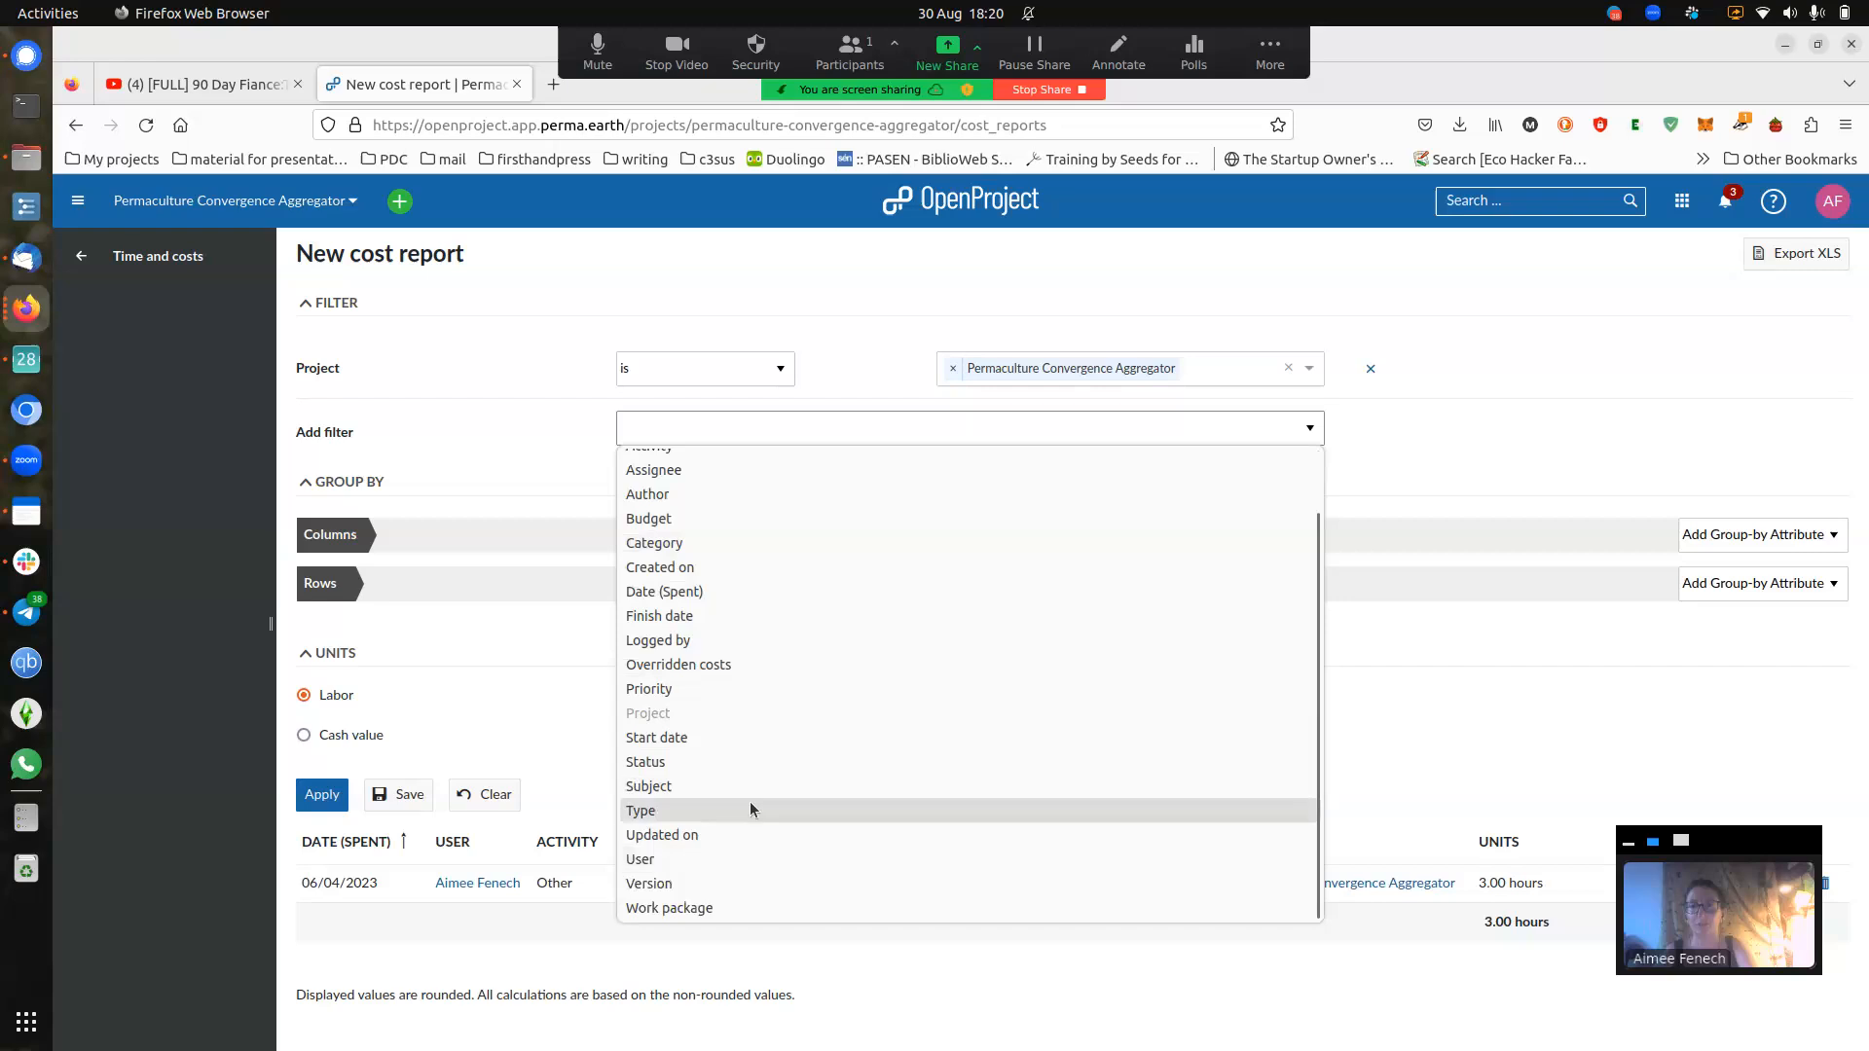
left_click(1400, 431)
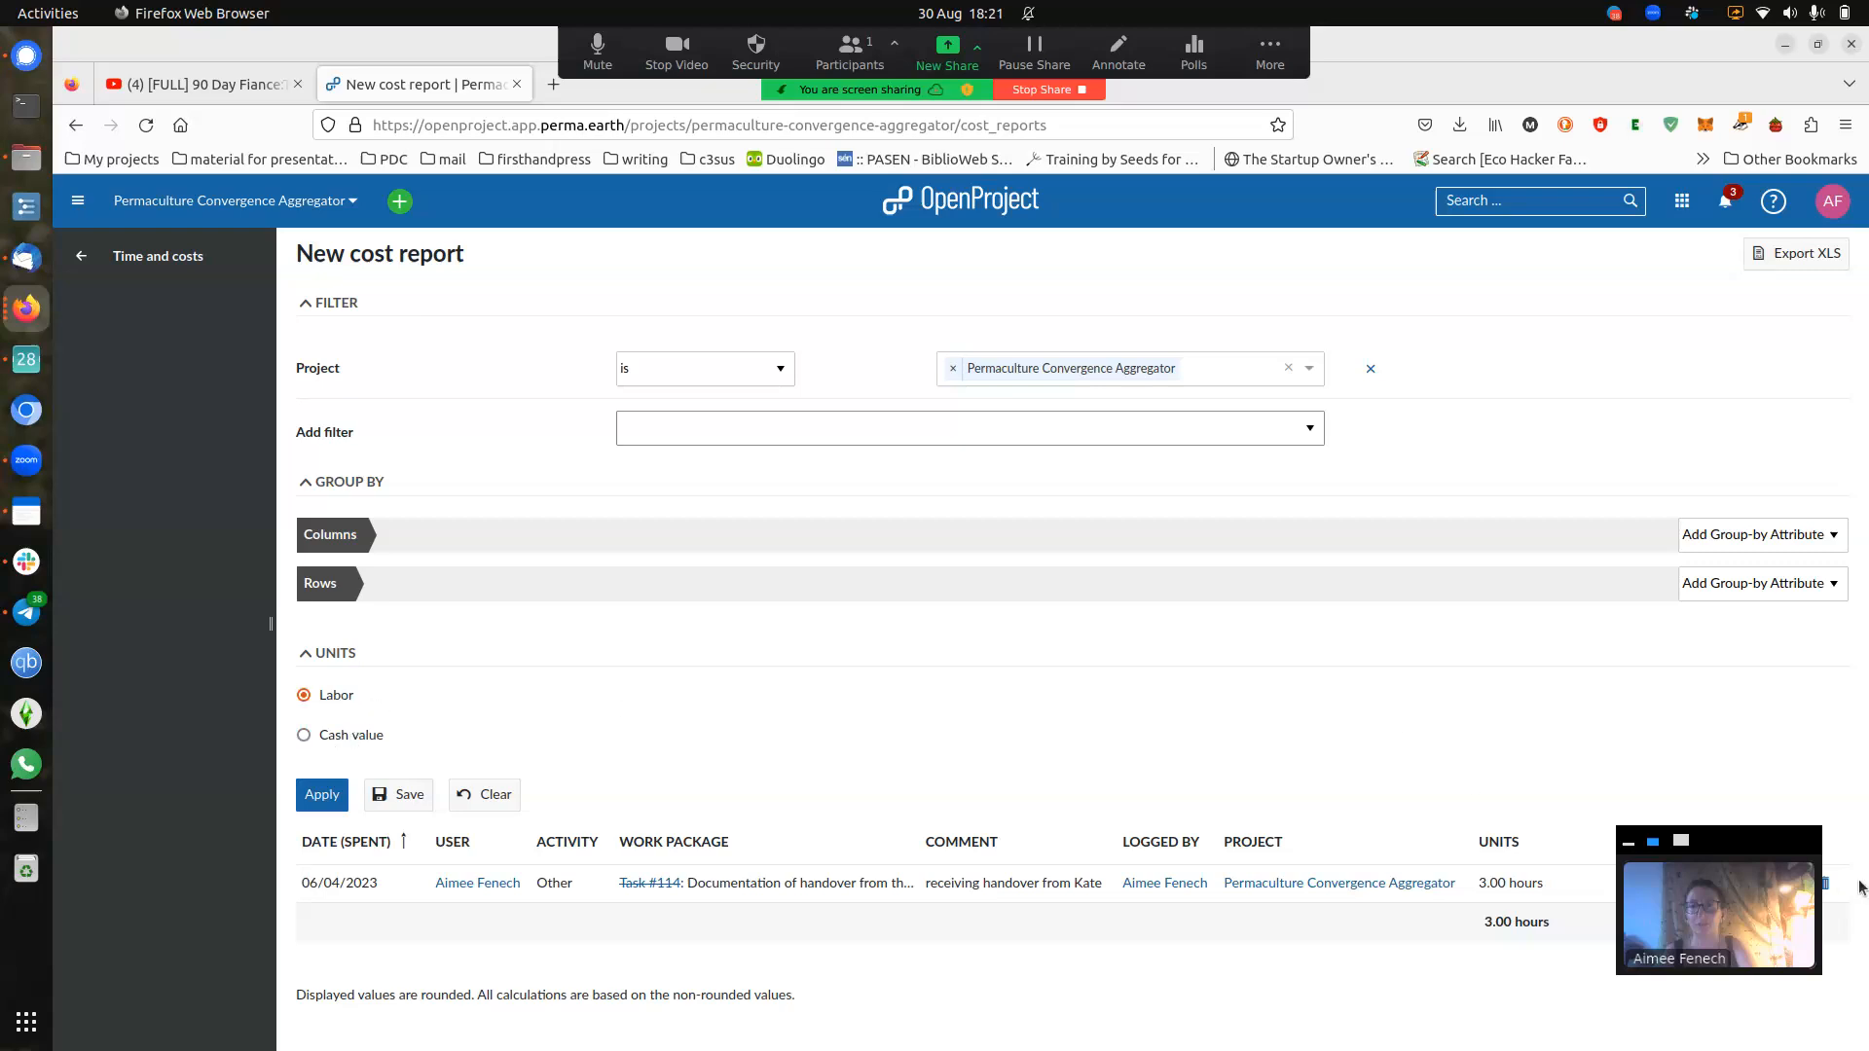
left_click_drag(1760, 860, 1791, 672)
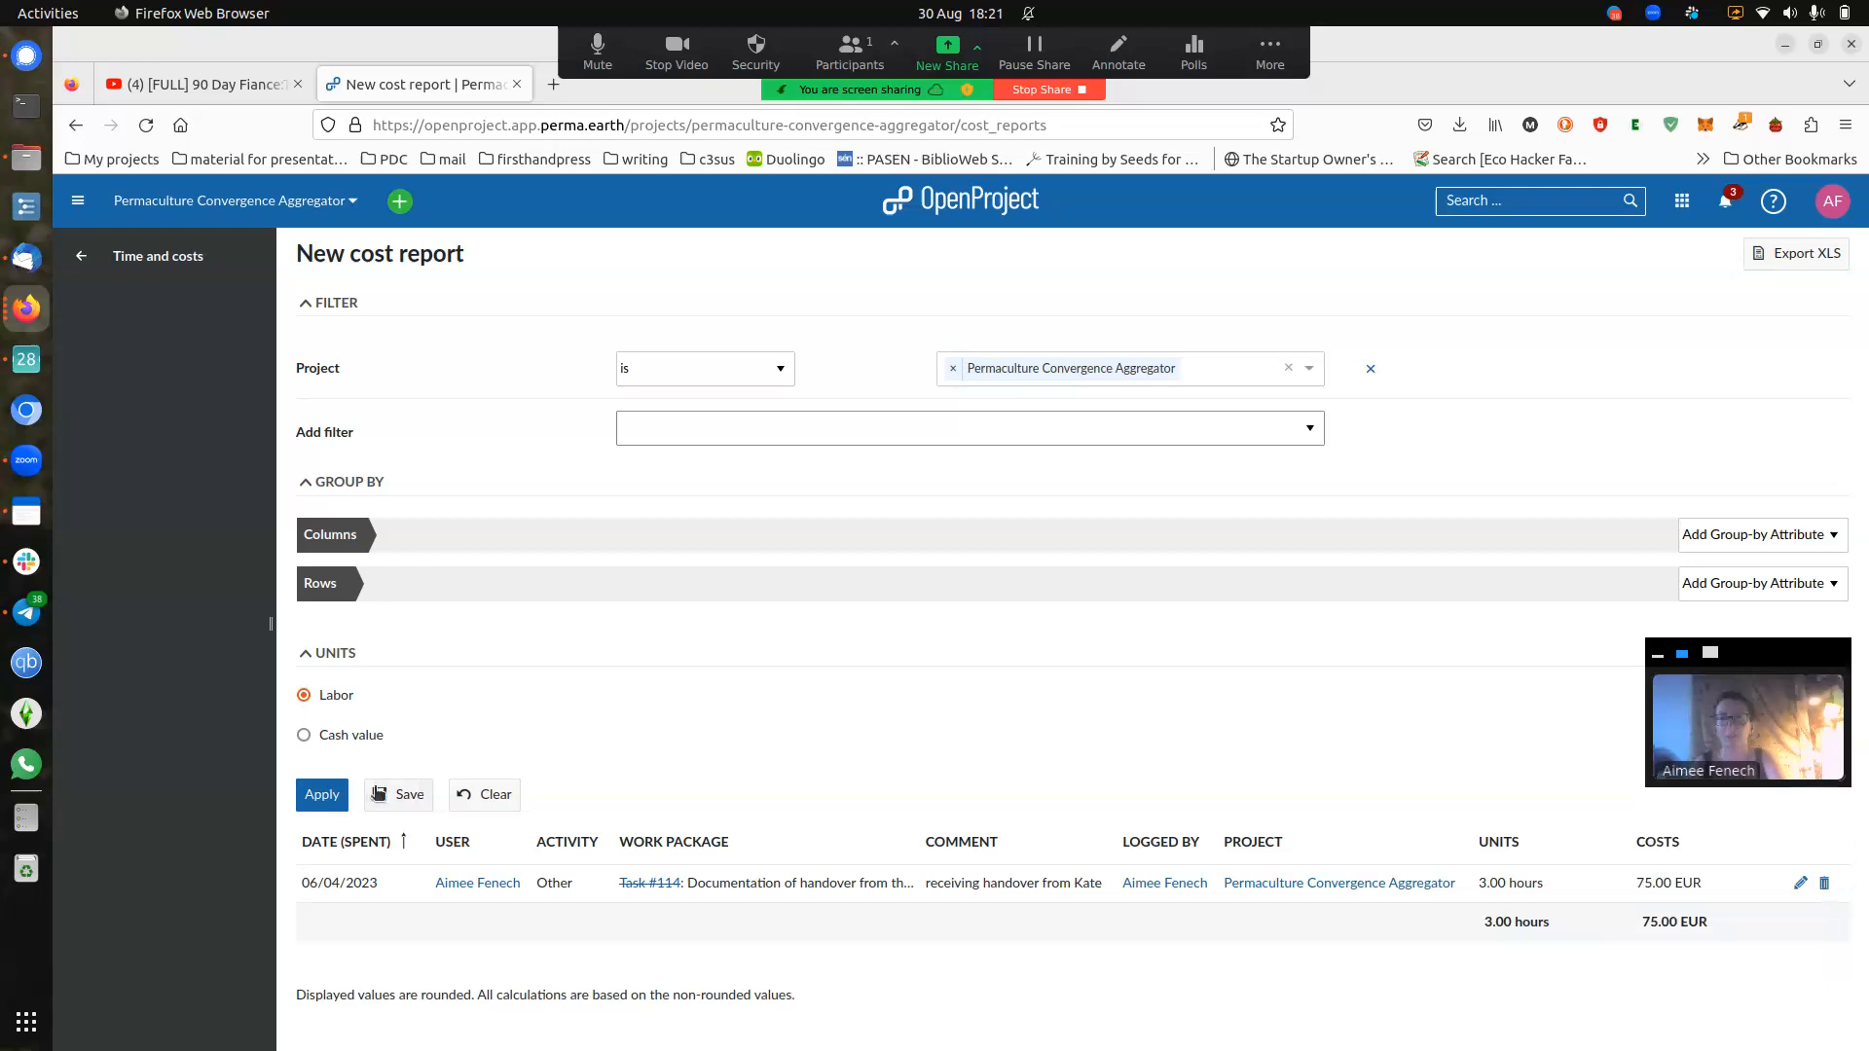
left_click(323, 796)
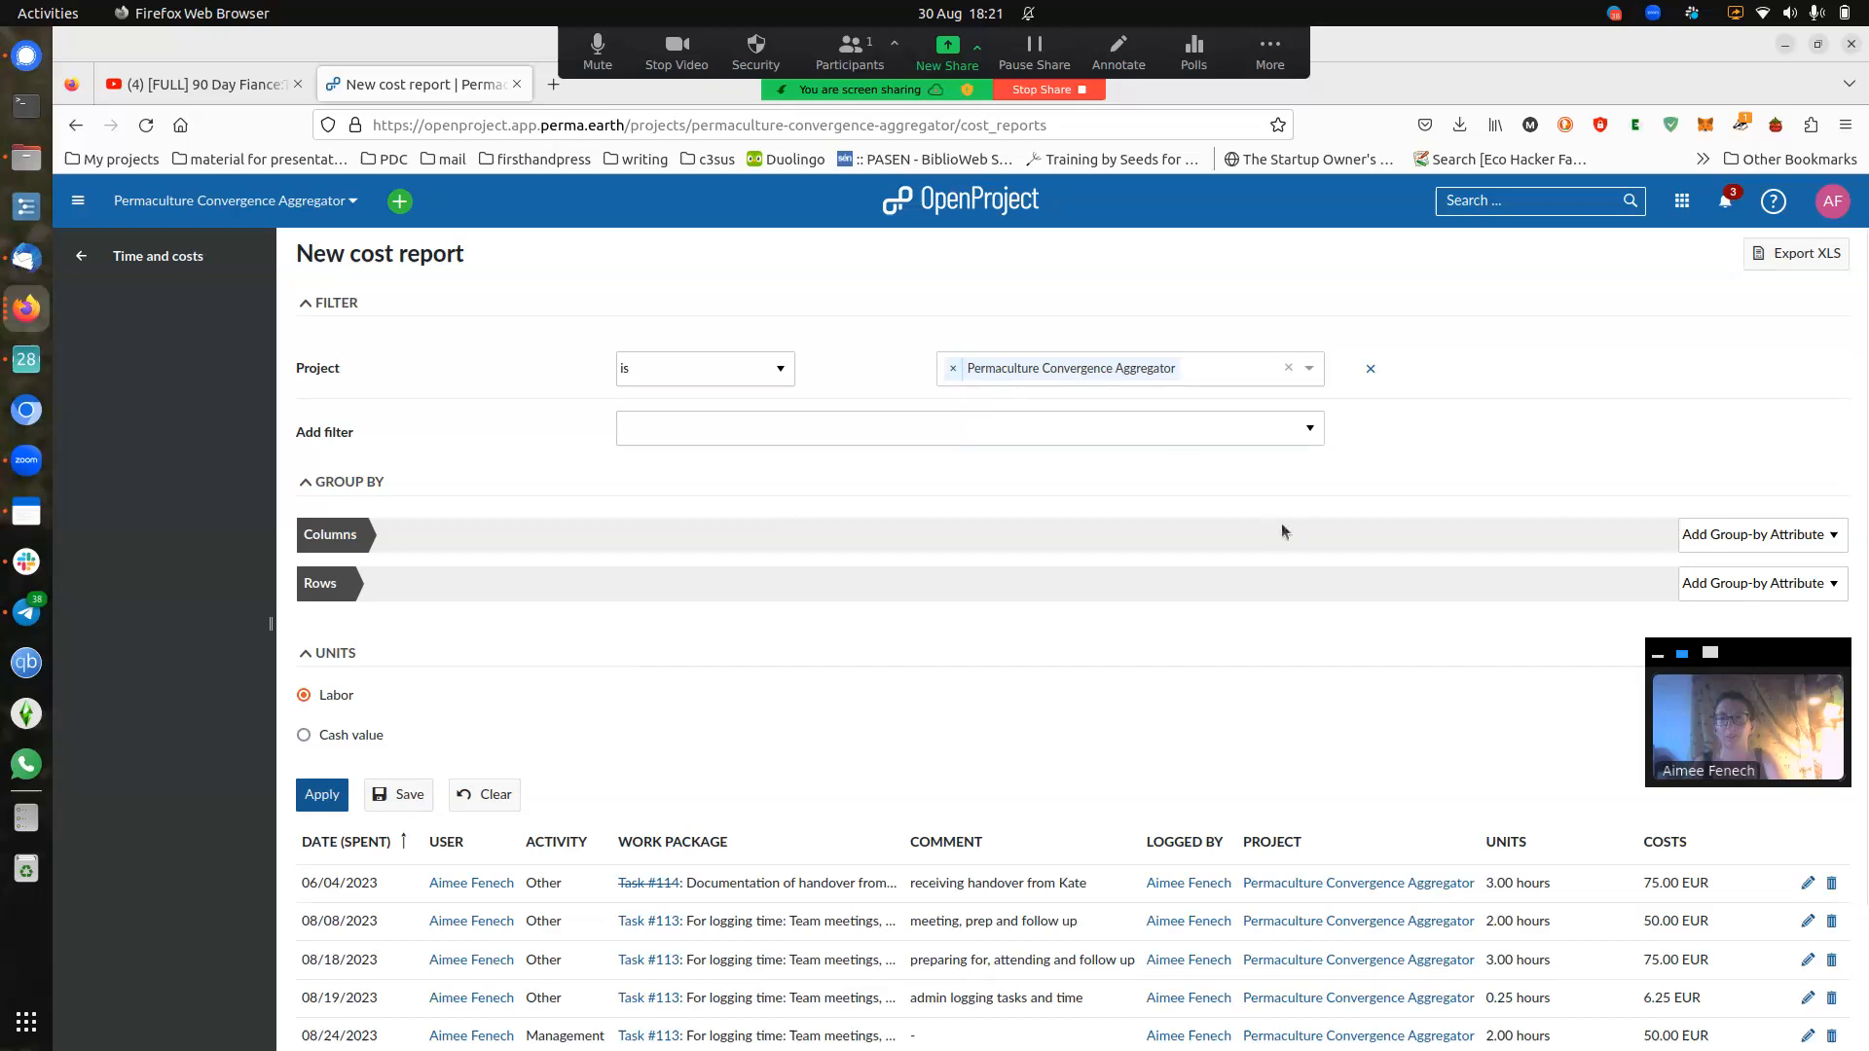
scroll(1272, 525, "down", 2)
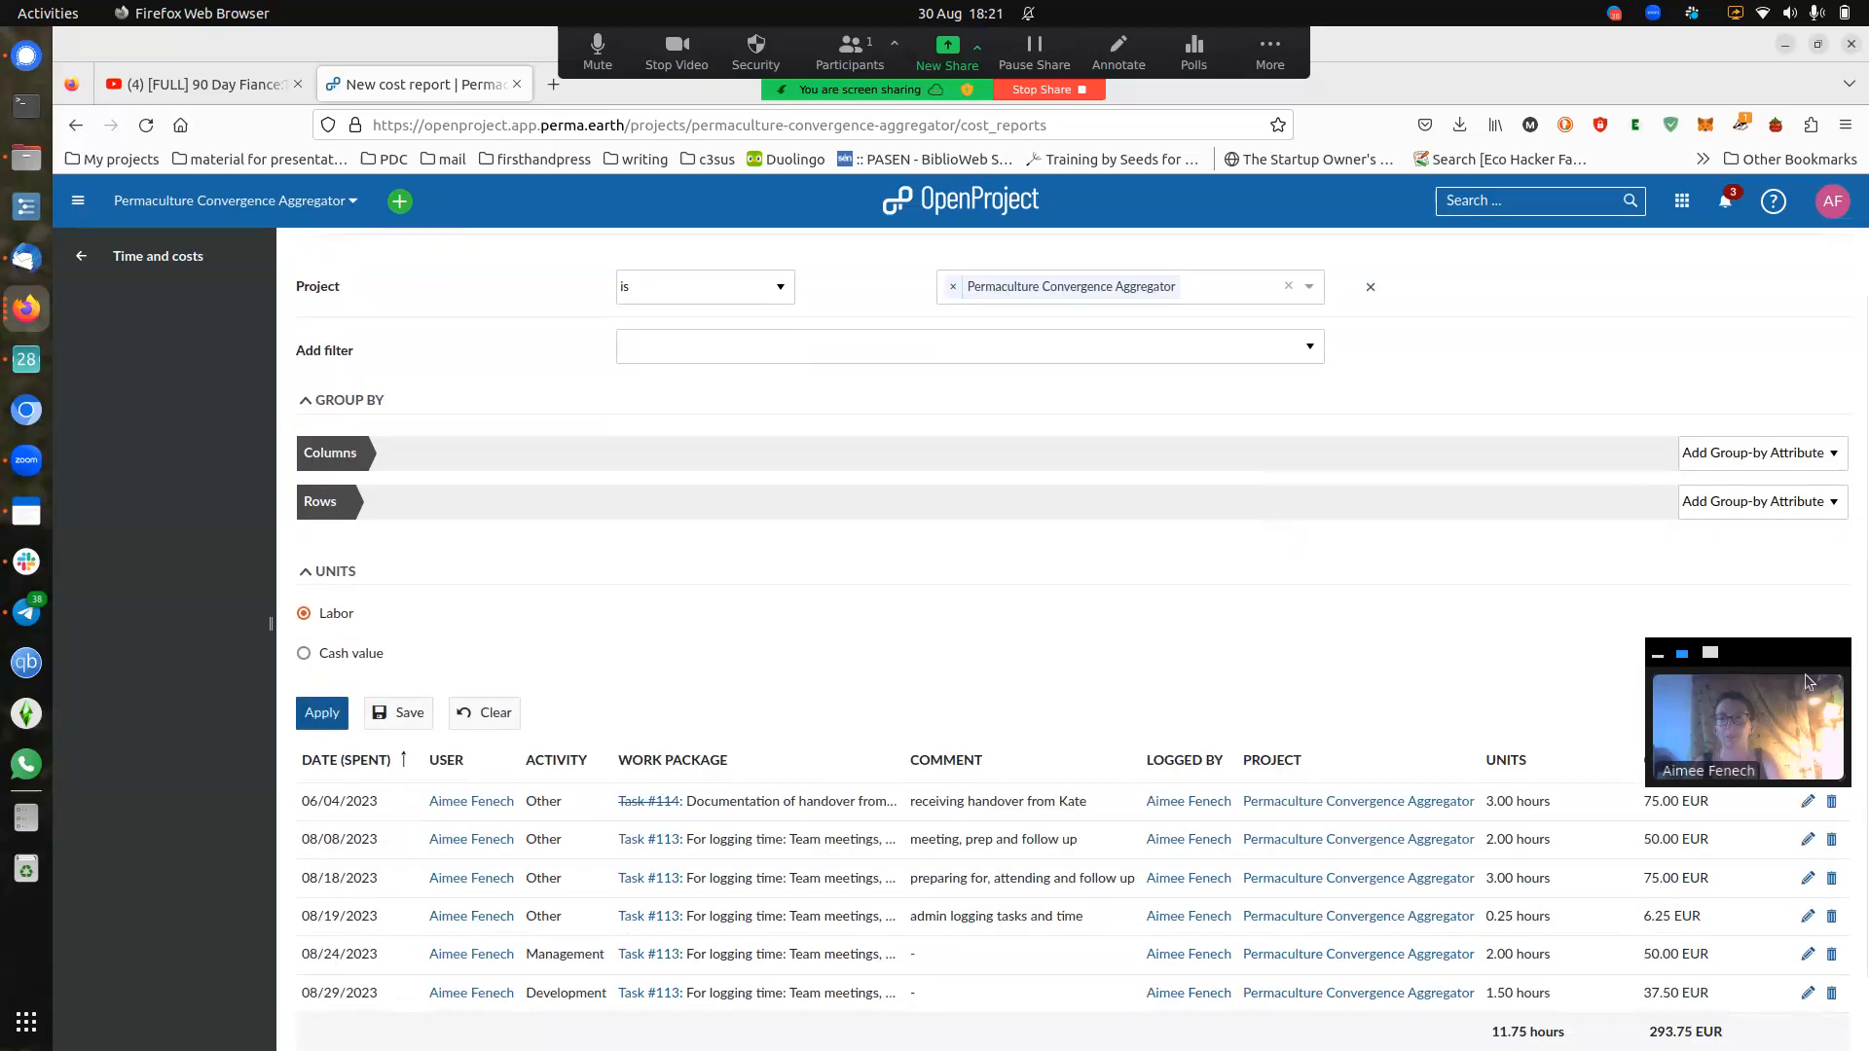
left_click_drag(1799, 651, 1777, 42)
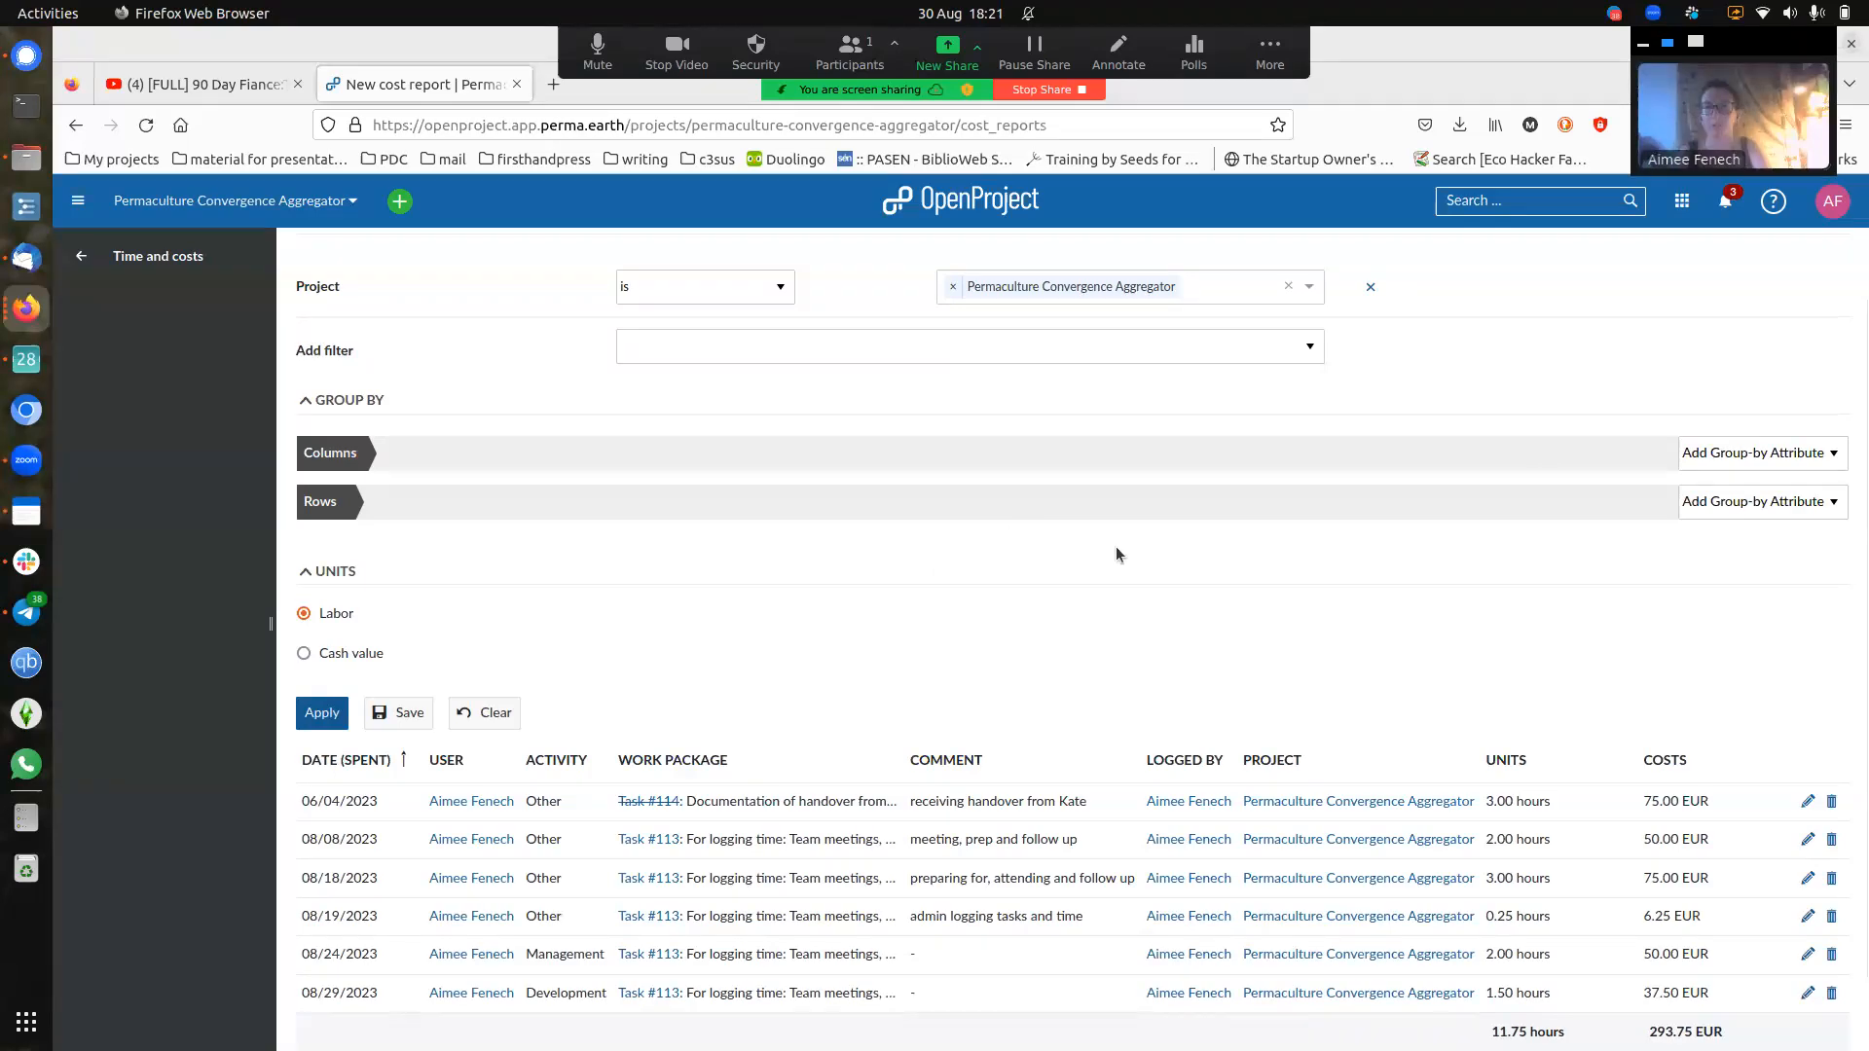
scroll(1116, 546, "down", 2)
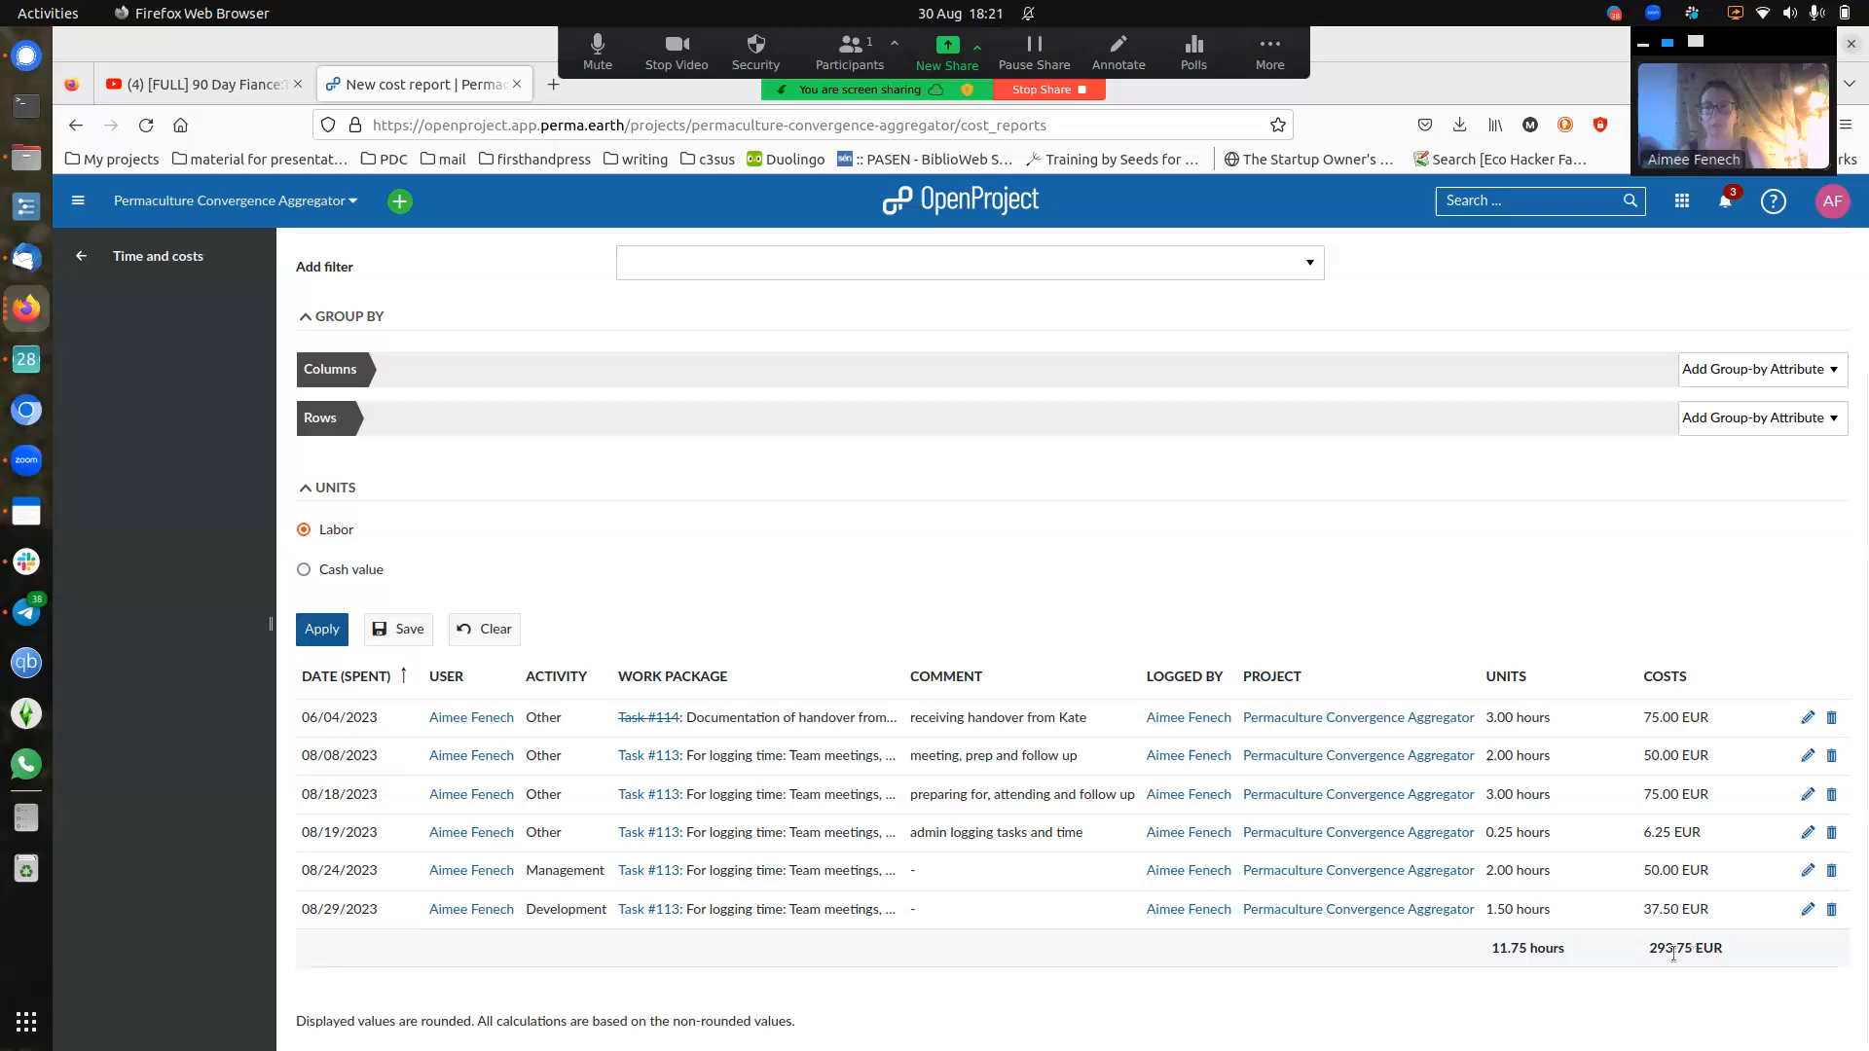
scroll(1662, 956, "up", 1)
scroll(1663, 956, "down", 1)
scroll(1663, 956, "up", 1)
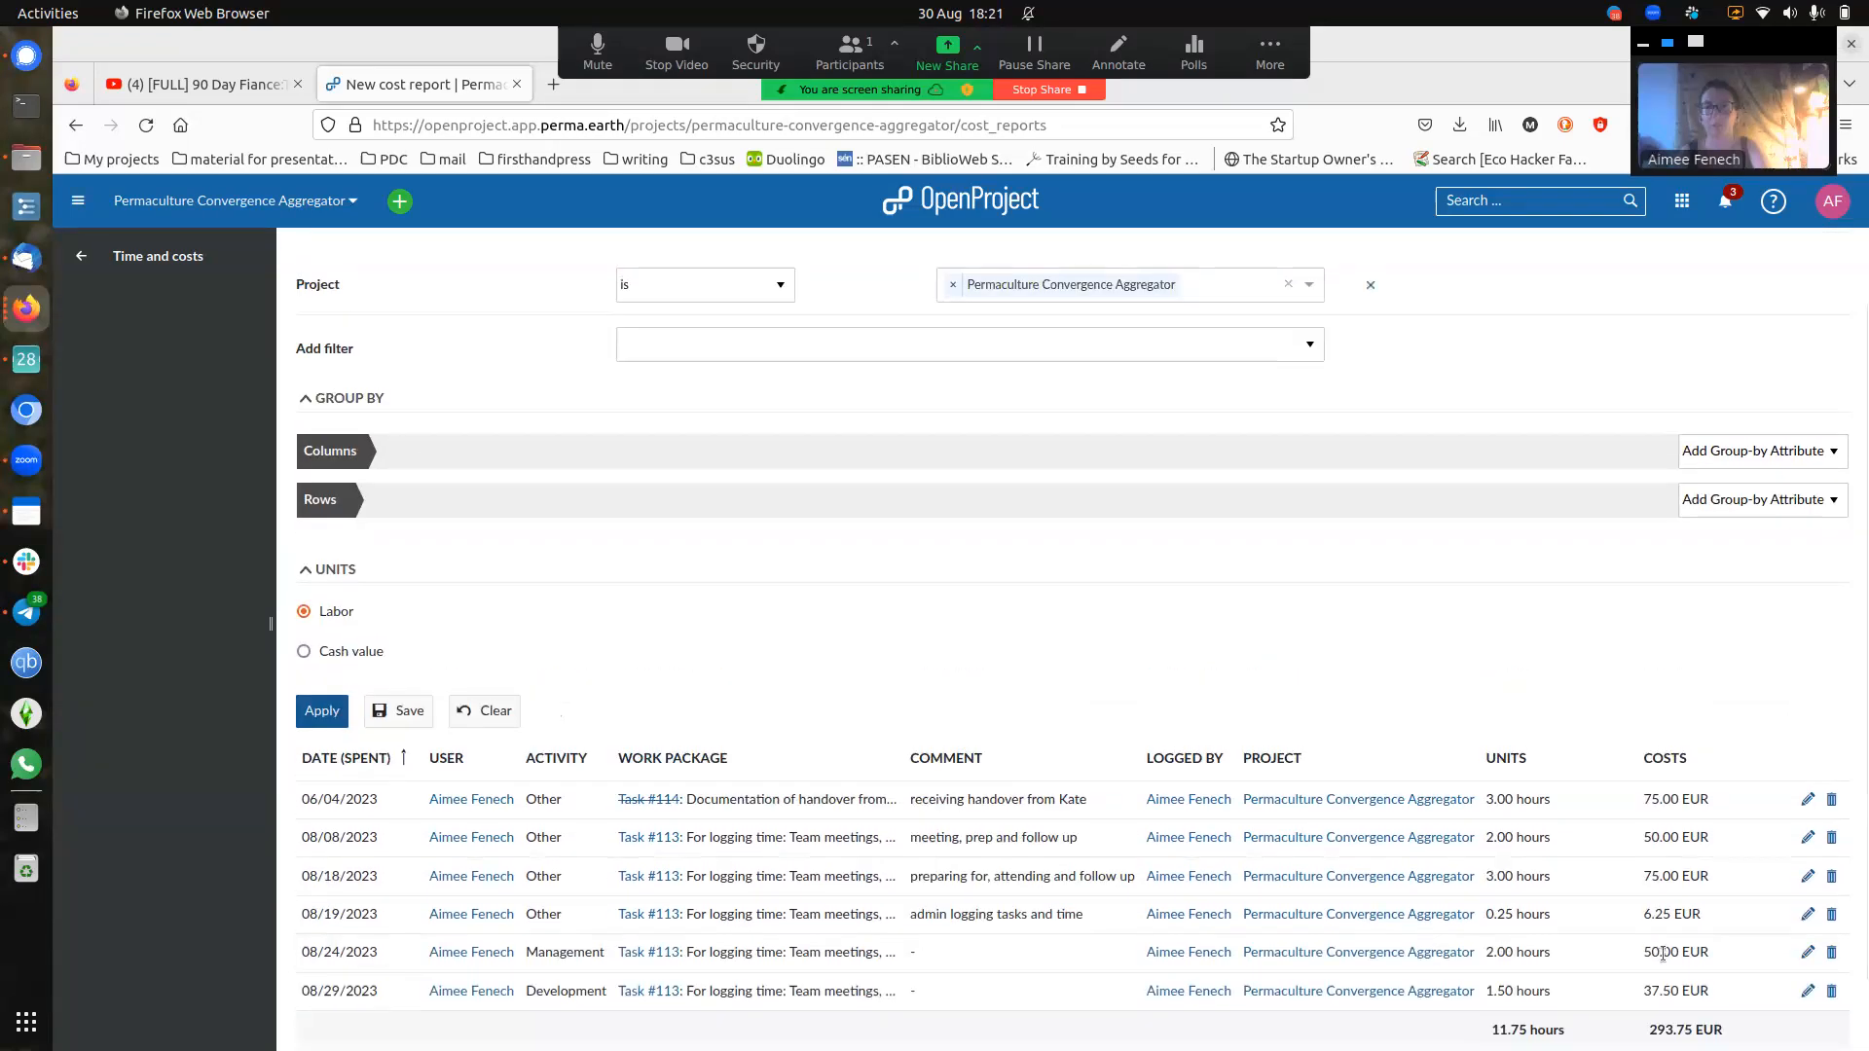
scroll(1663, 954, "up", 1)
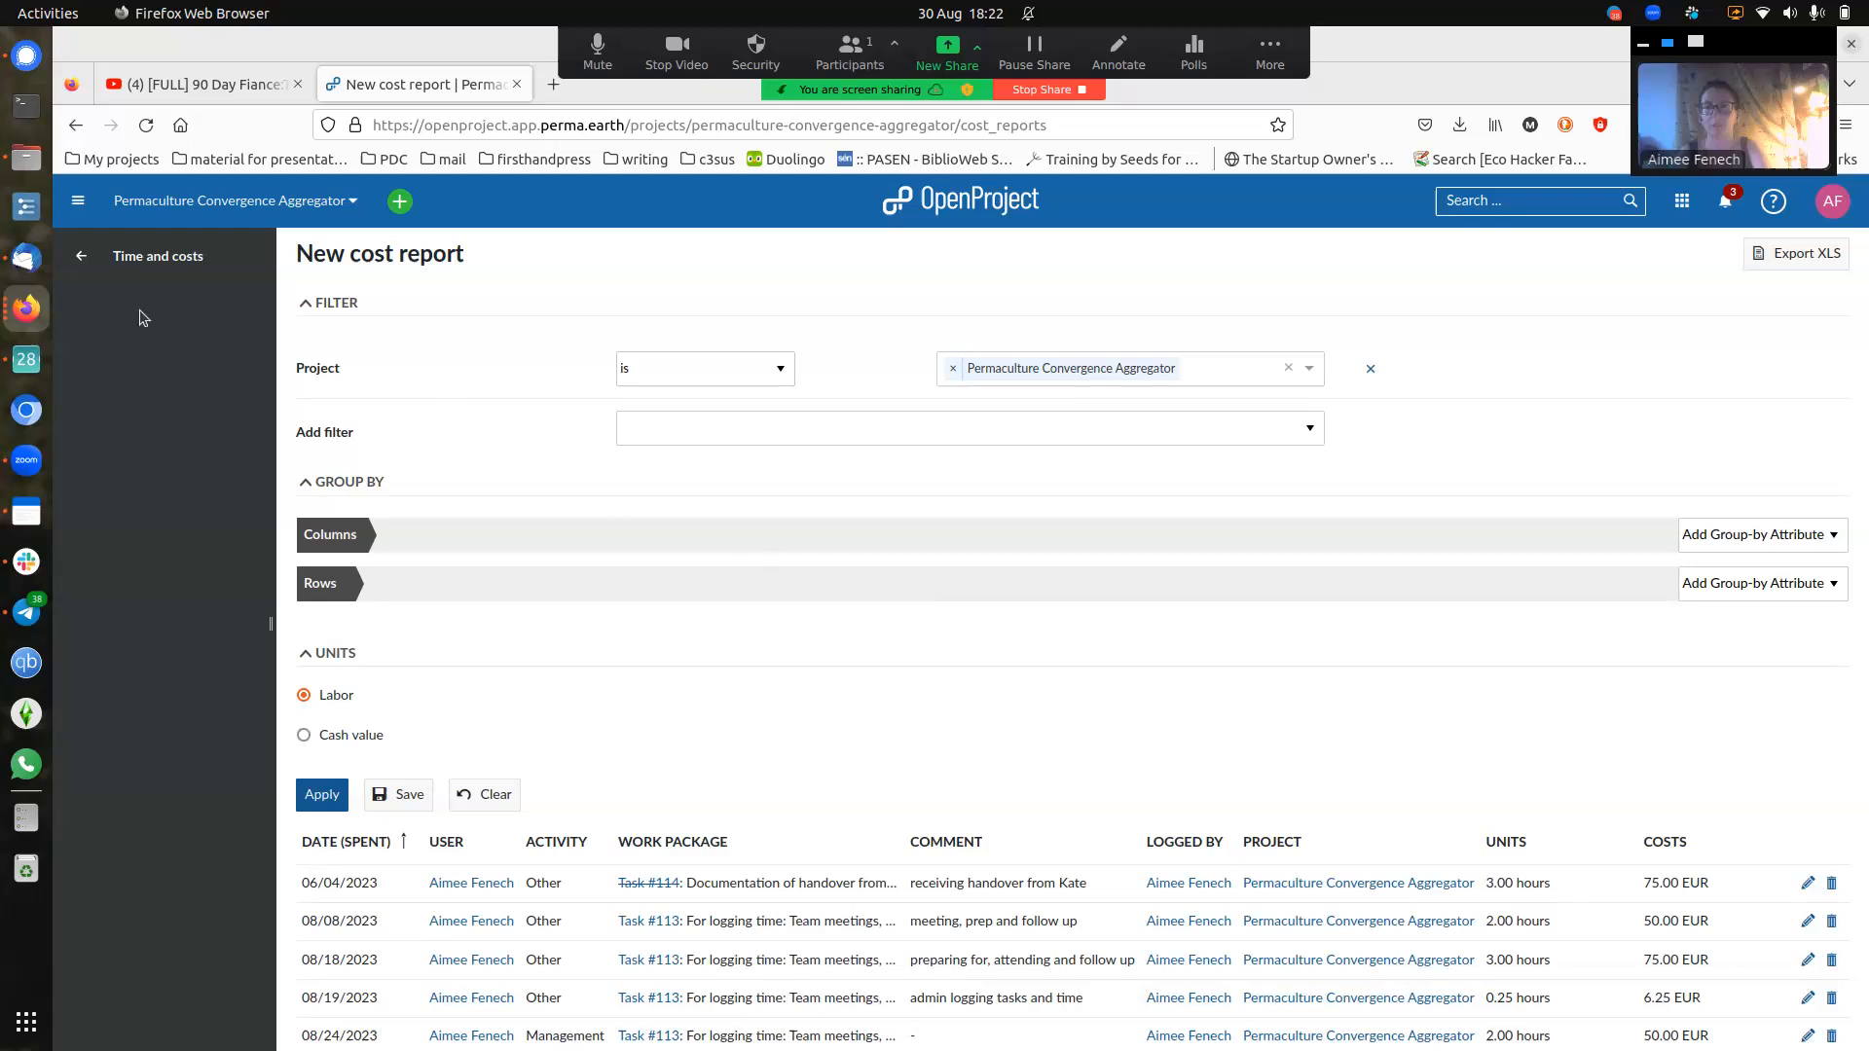
- Replace the Project filter with a User is me filter and apply it to the report
left_click(81, 258)
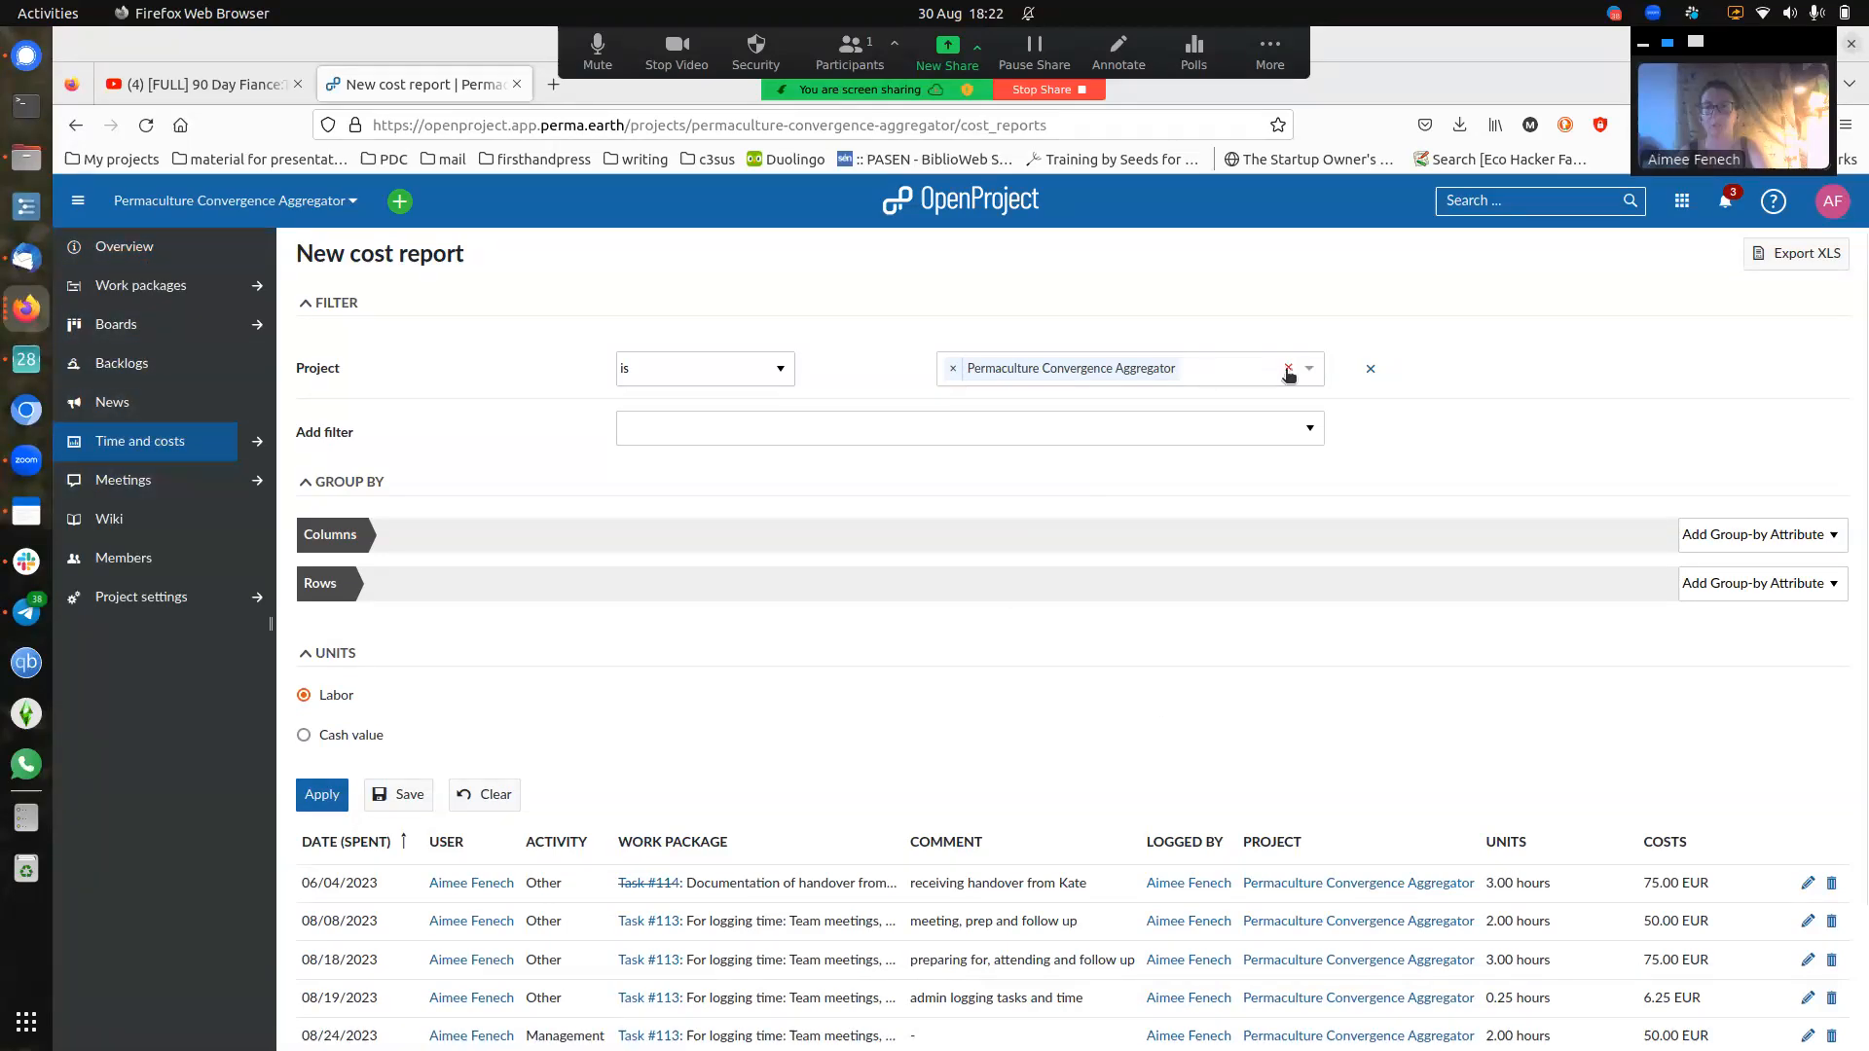
left_click(951, 370)
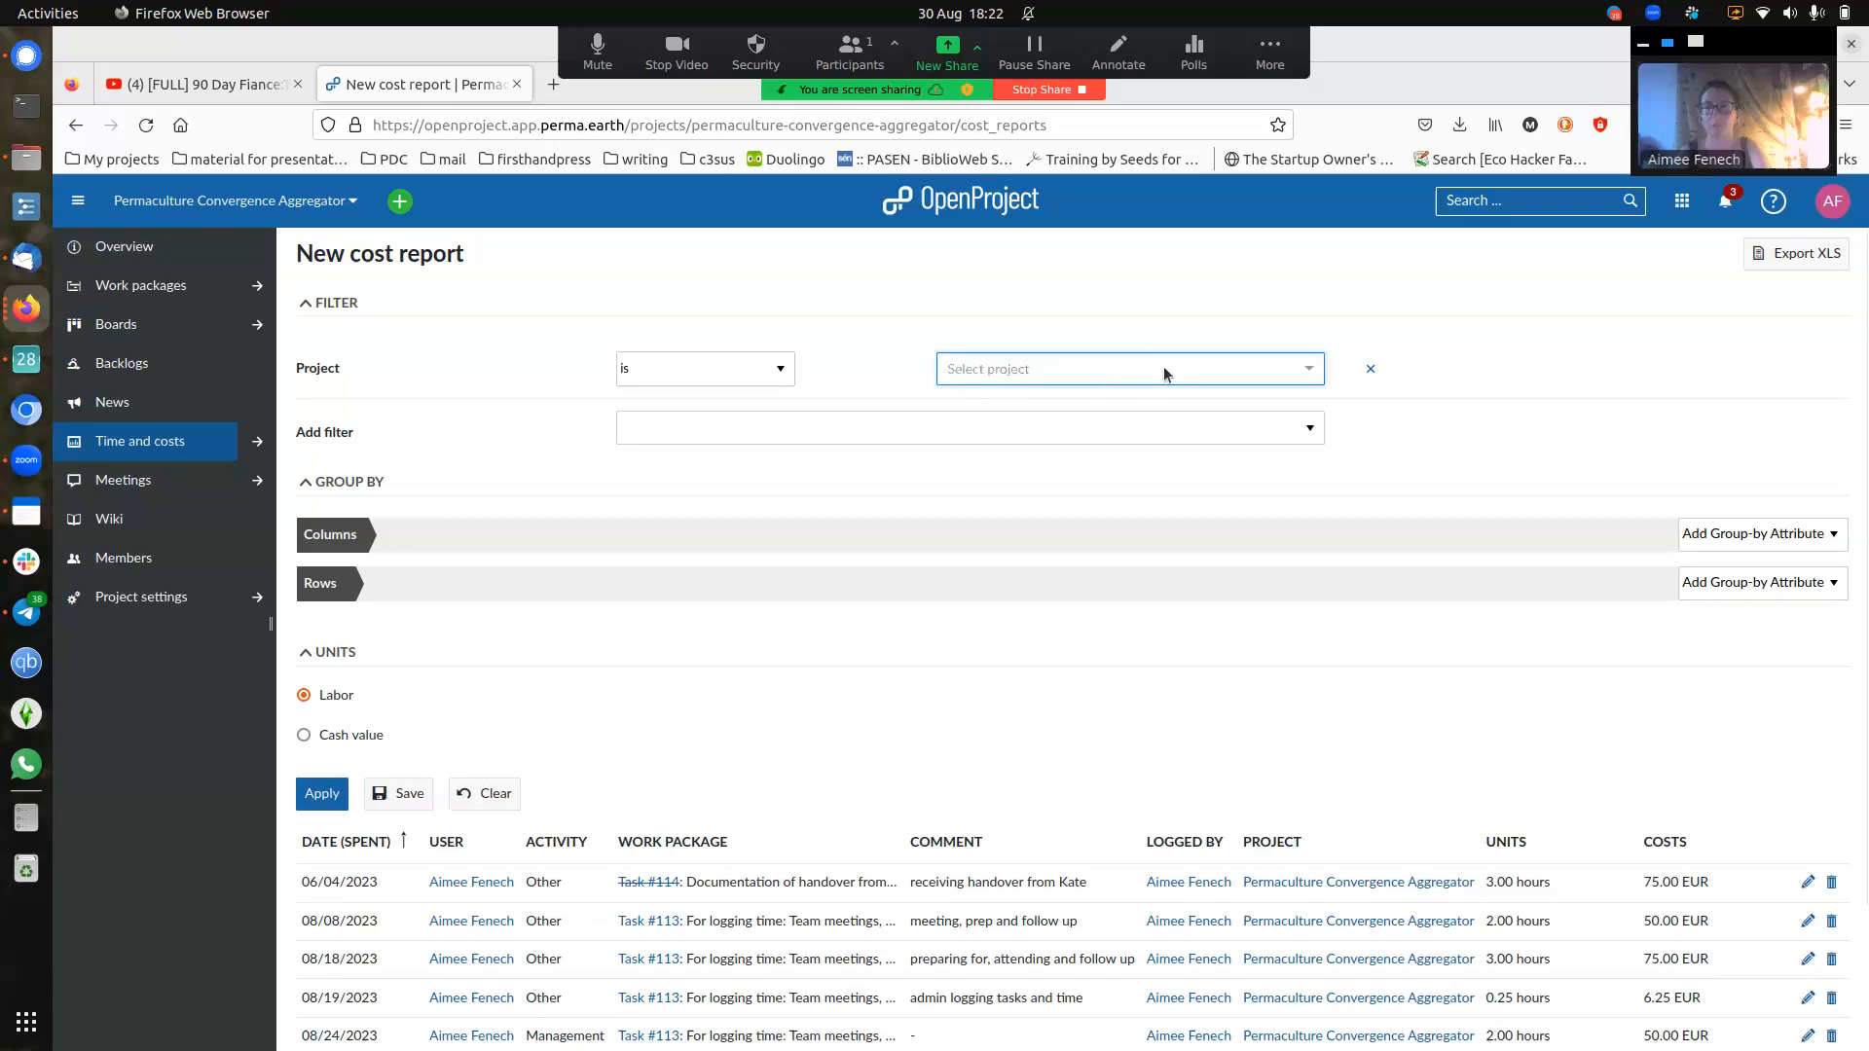
left_click(1370, 370)
left_click(1250, 382)
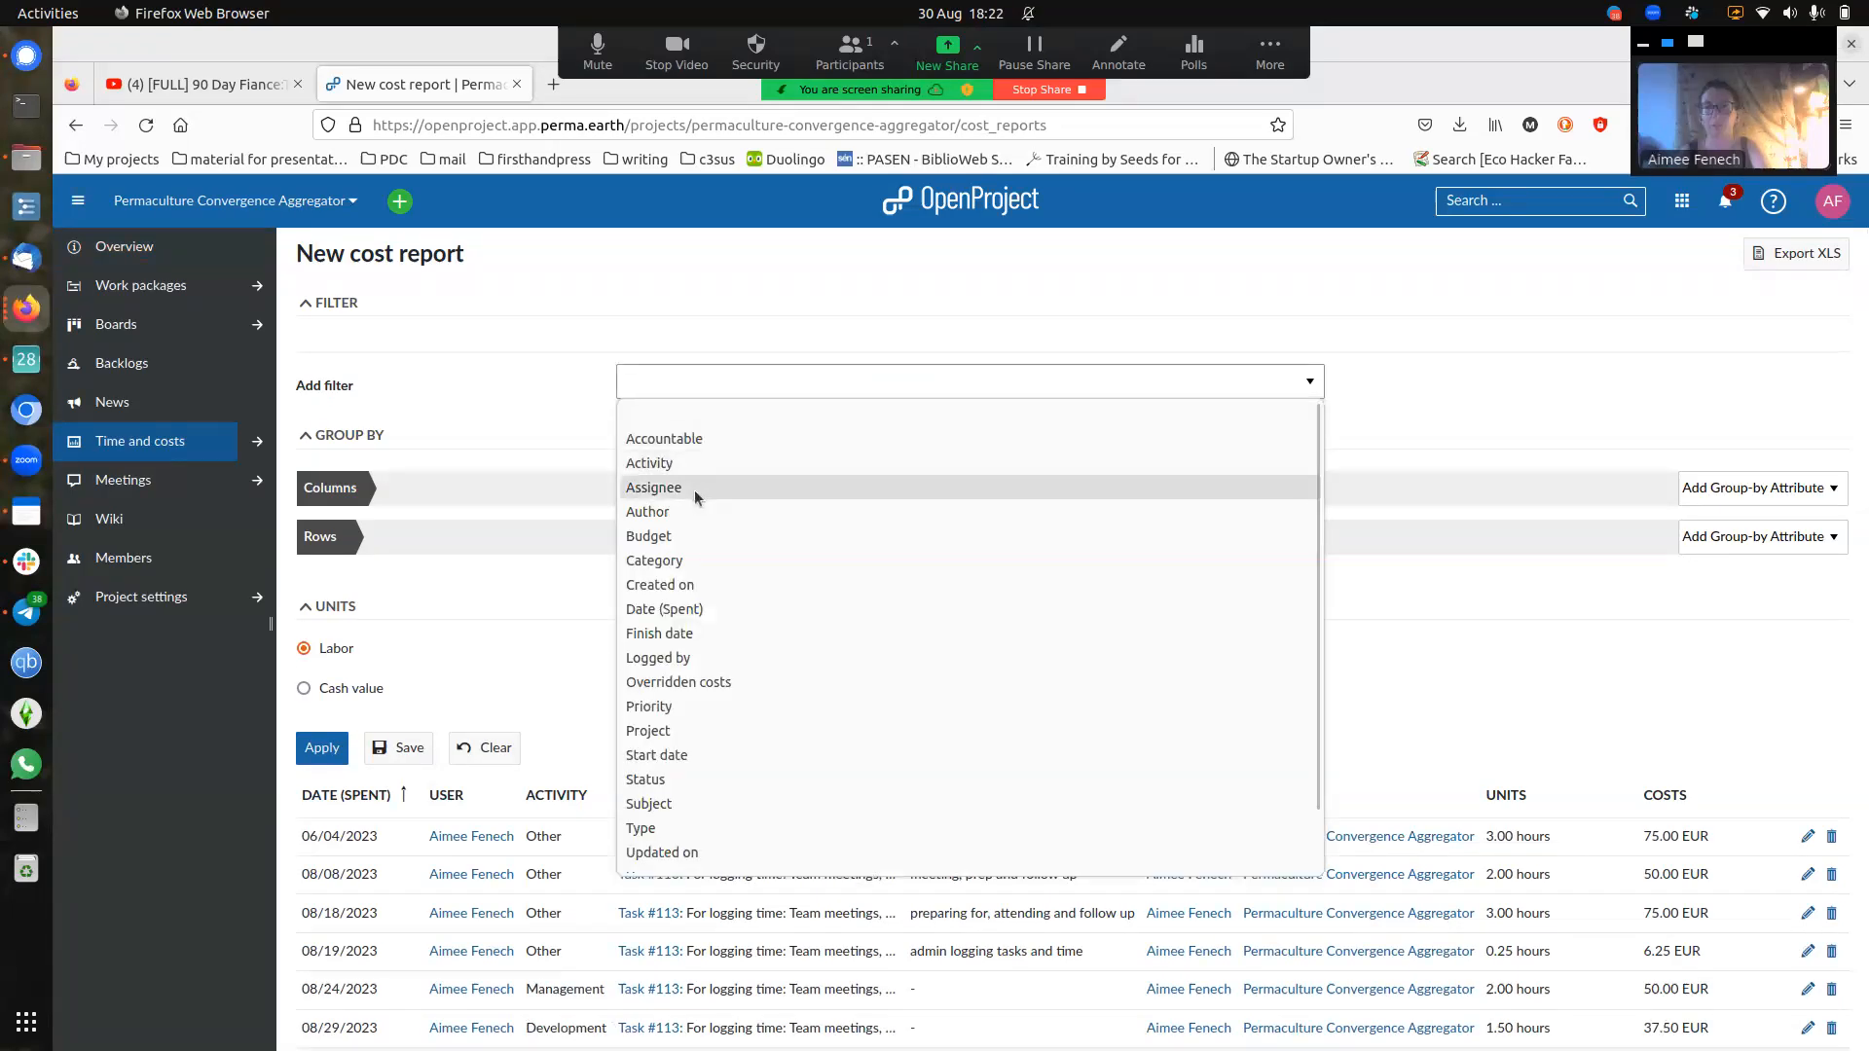
scroll(735, 579, "down", 1)
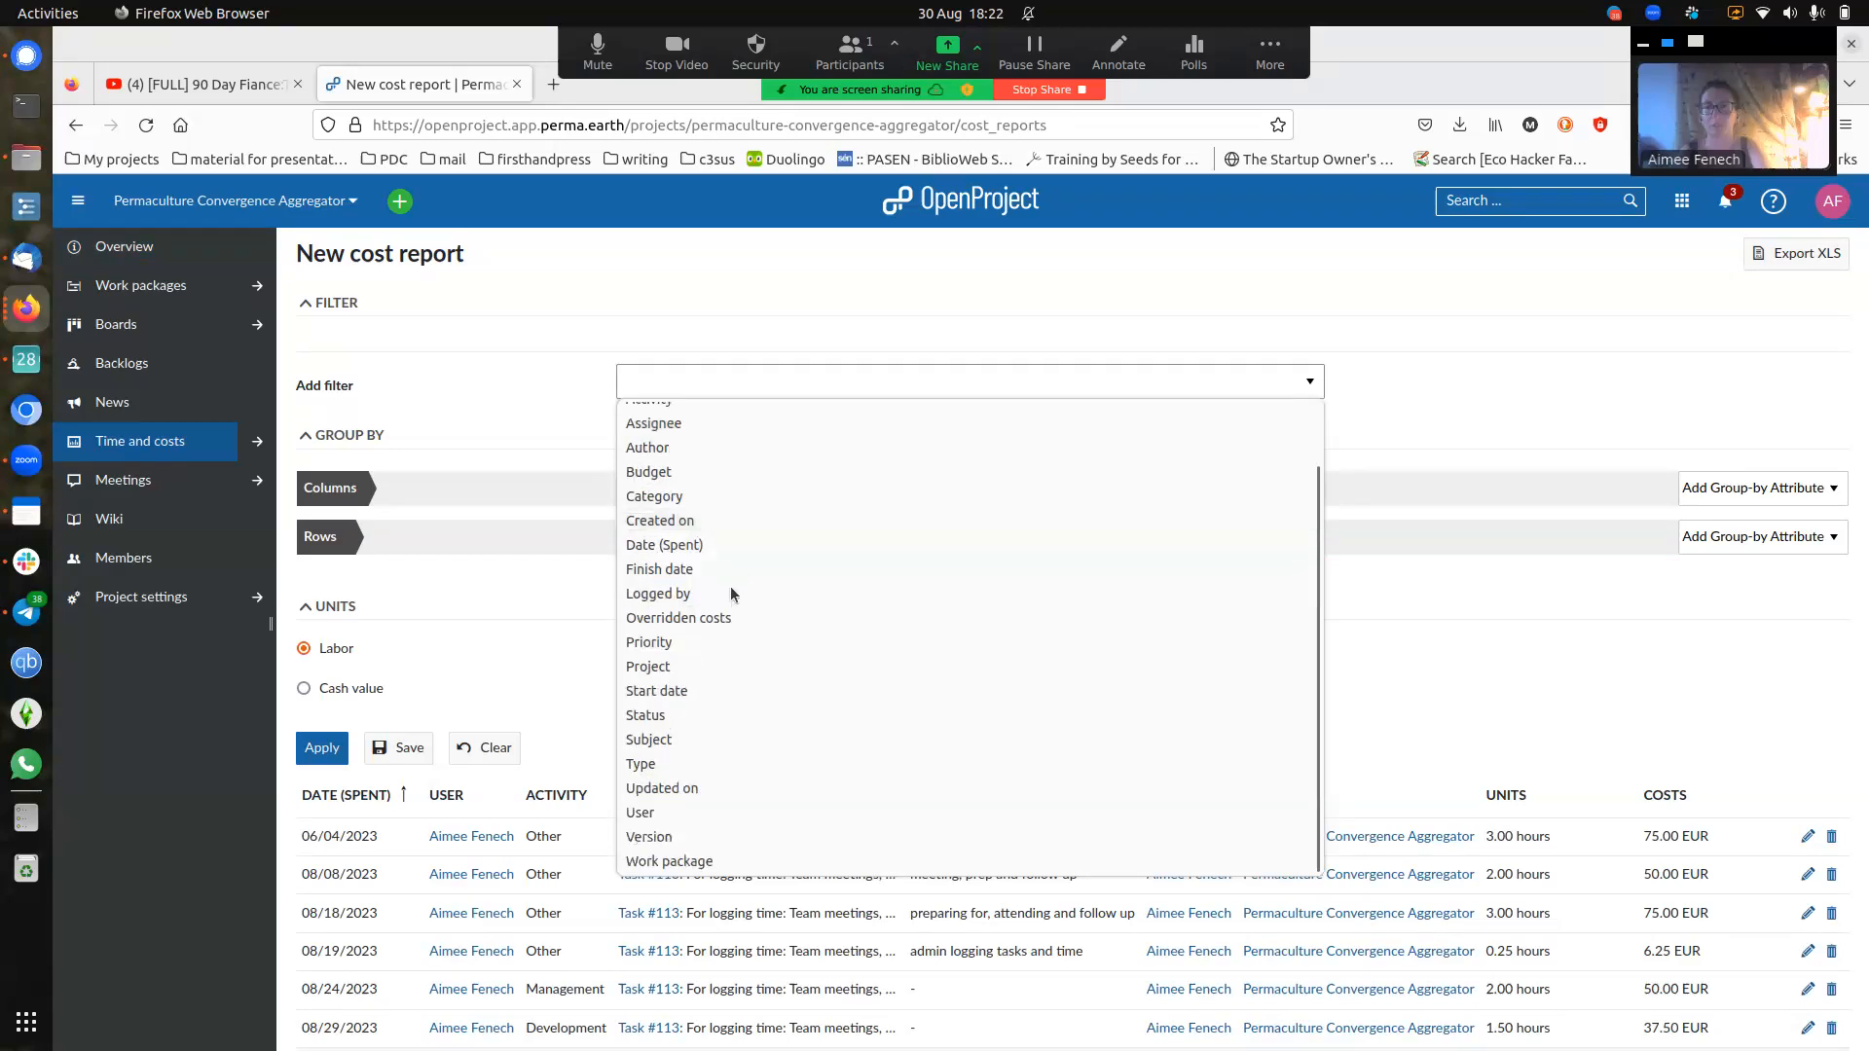
left_click(660, 808)
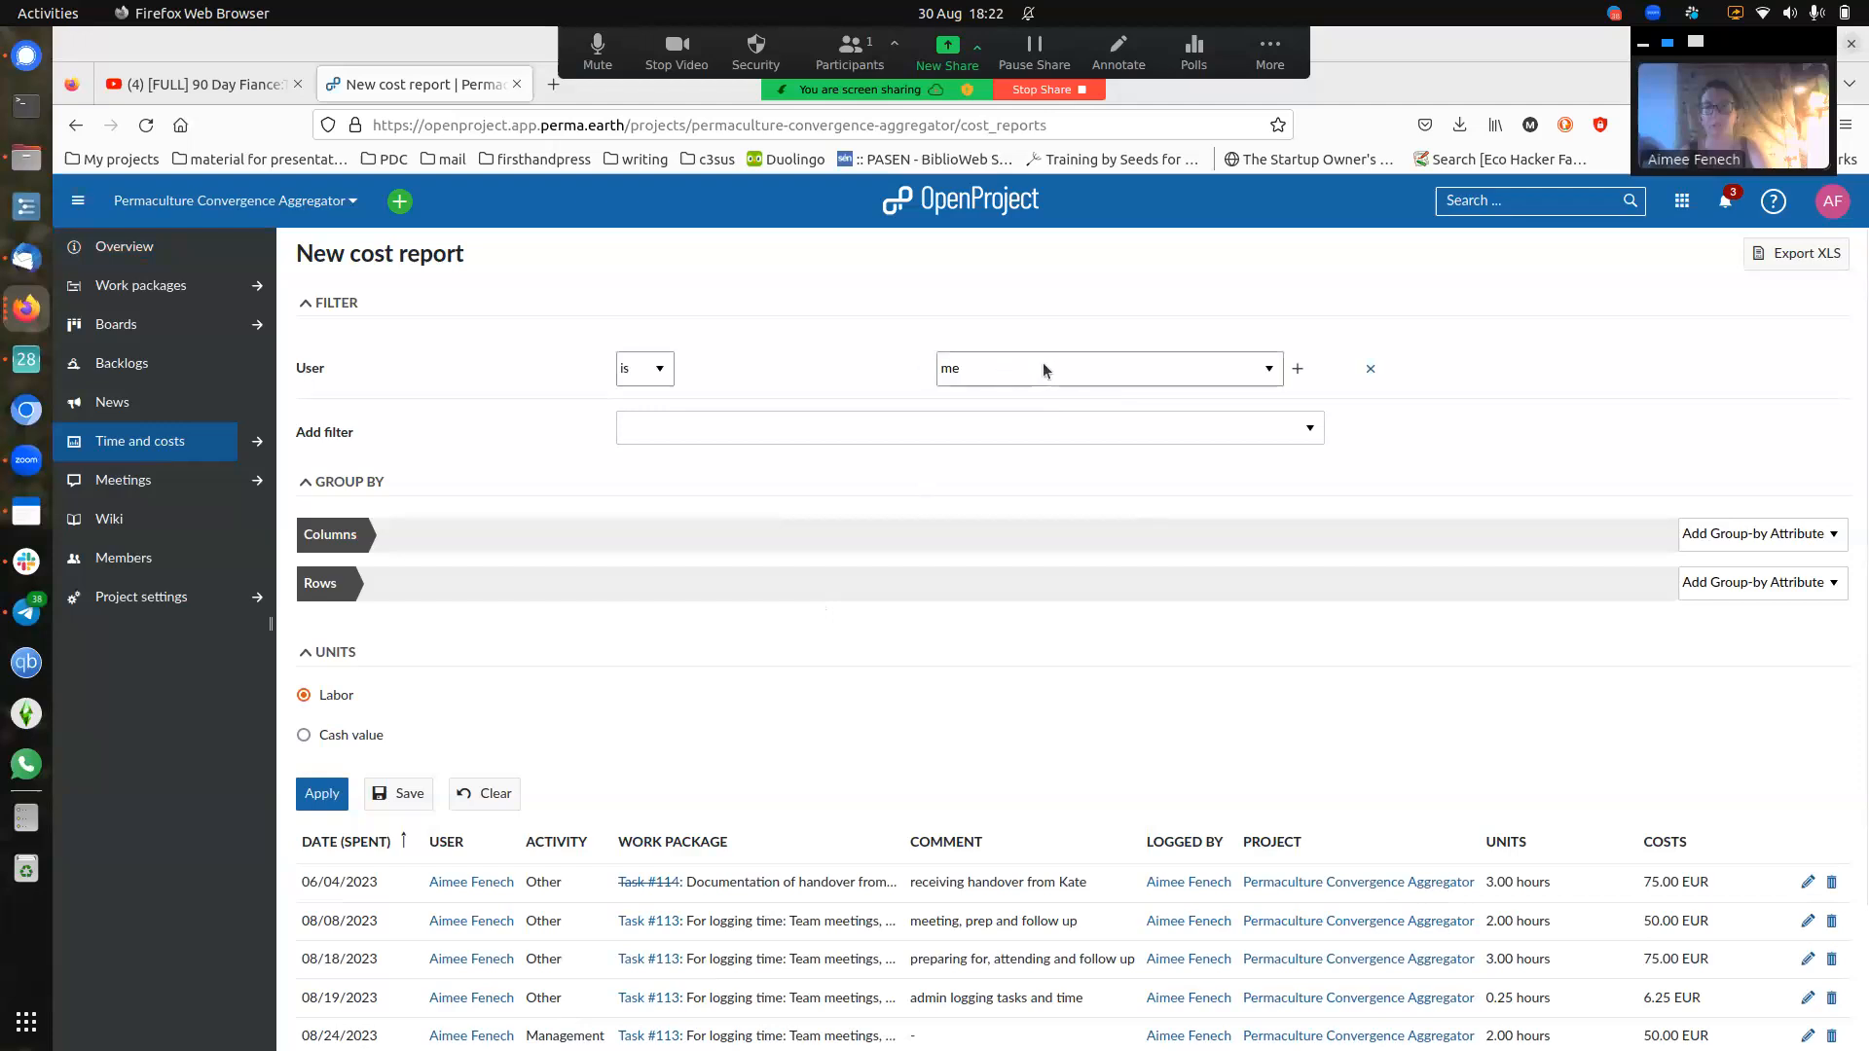
left_click(331, 798)
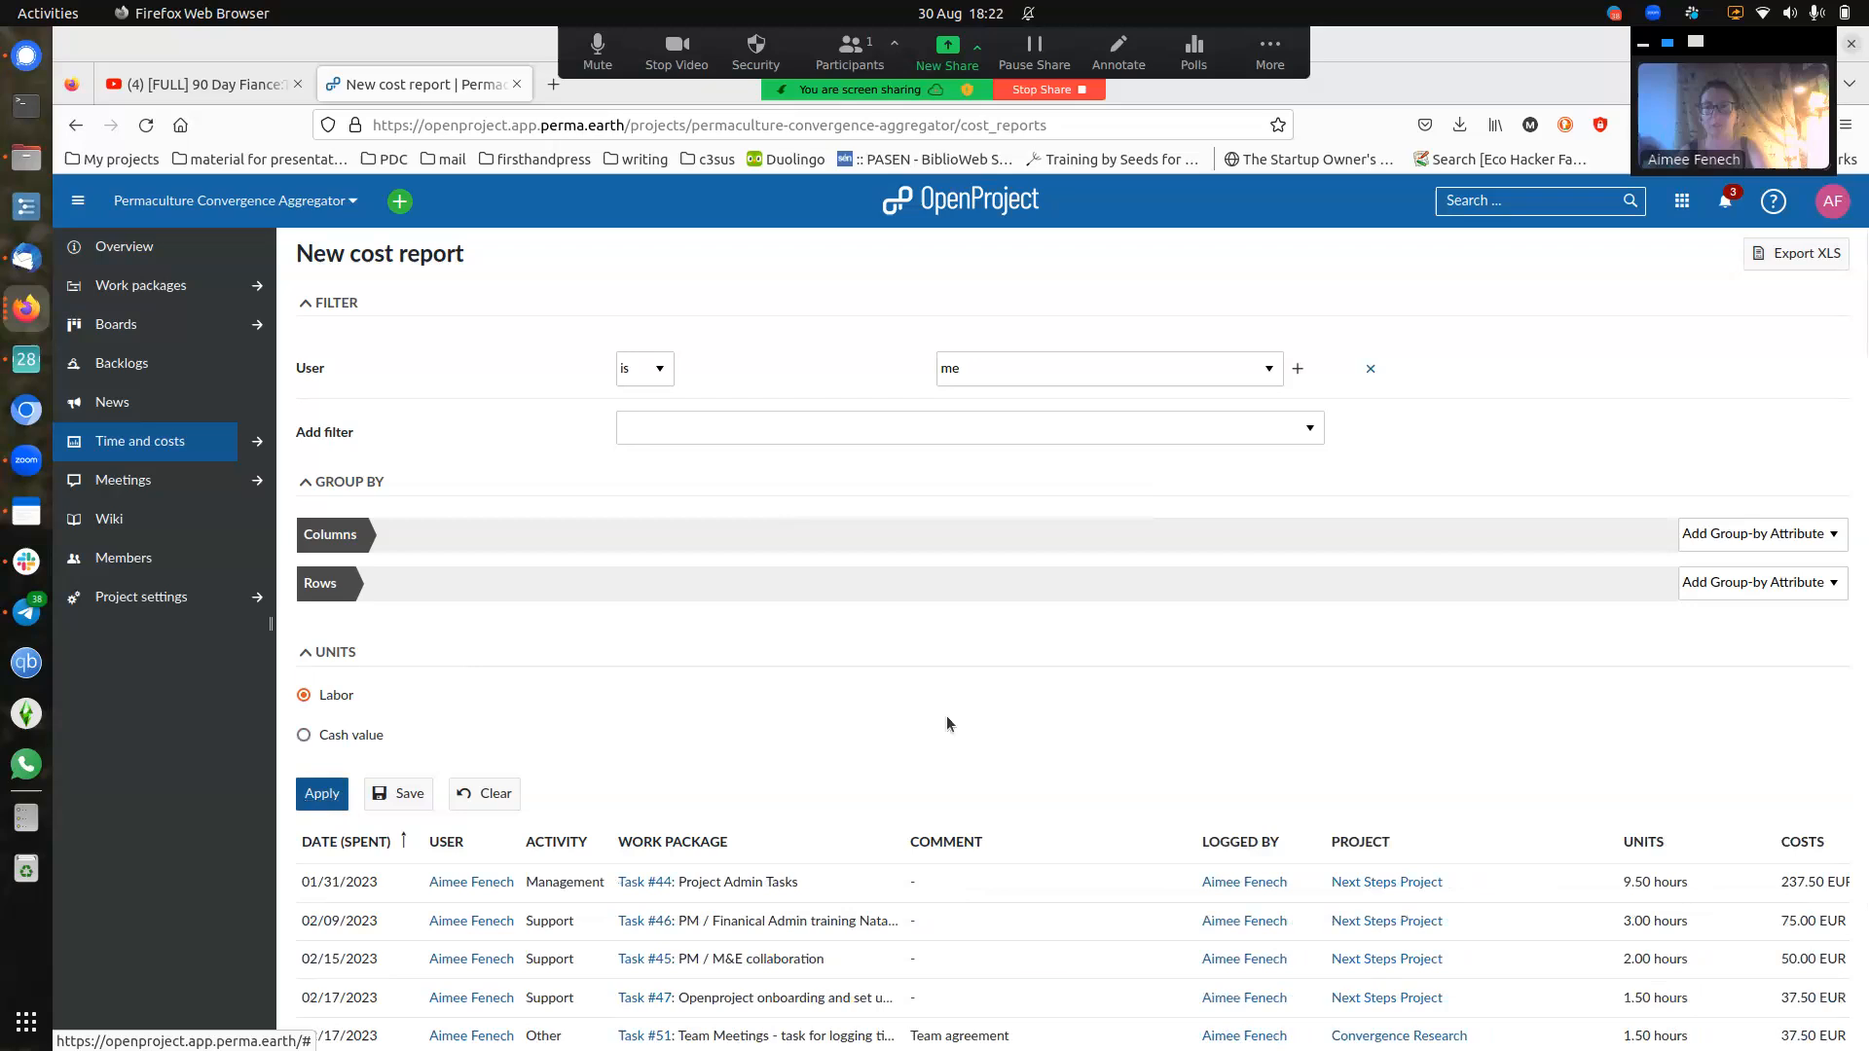
scroll(1392, 599, "down", 10)
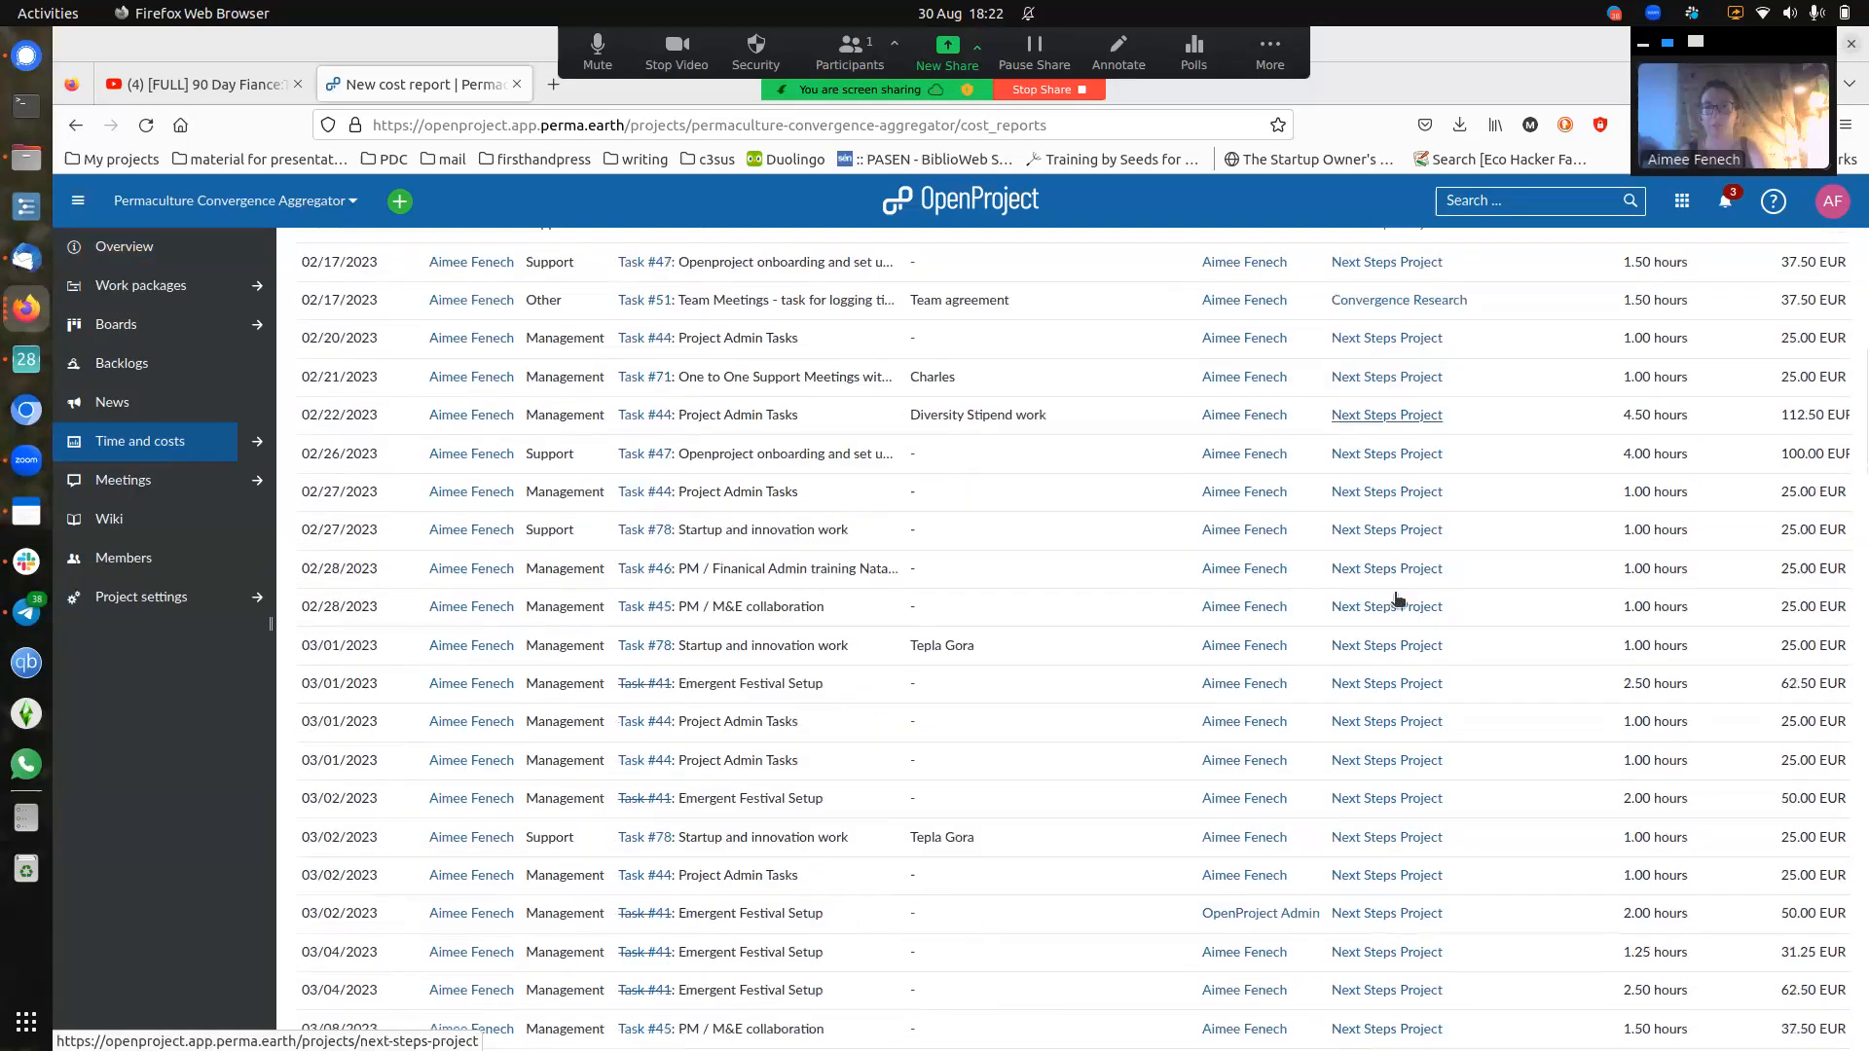
scroll(1397, 598, "down", 4)
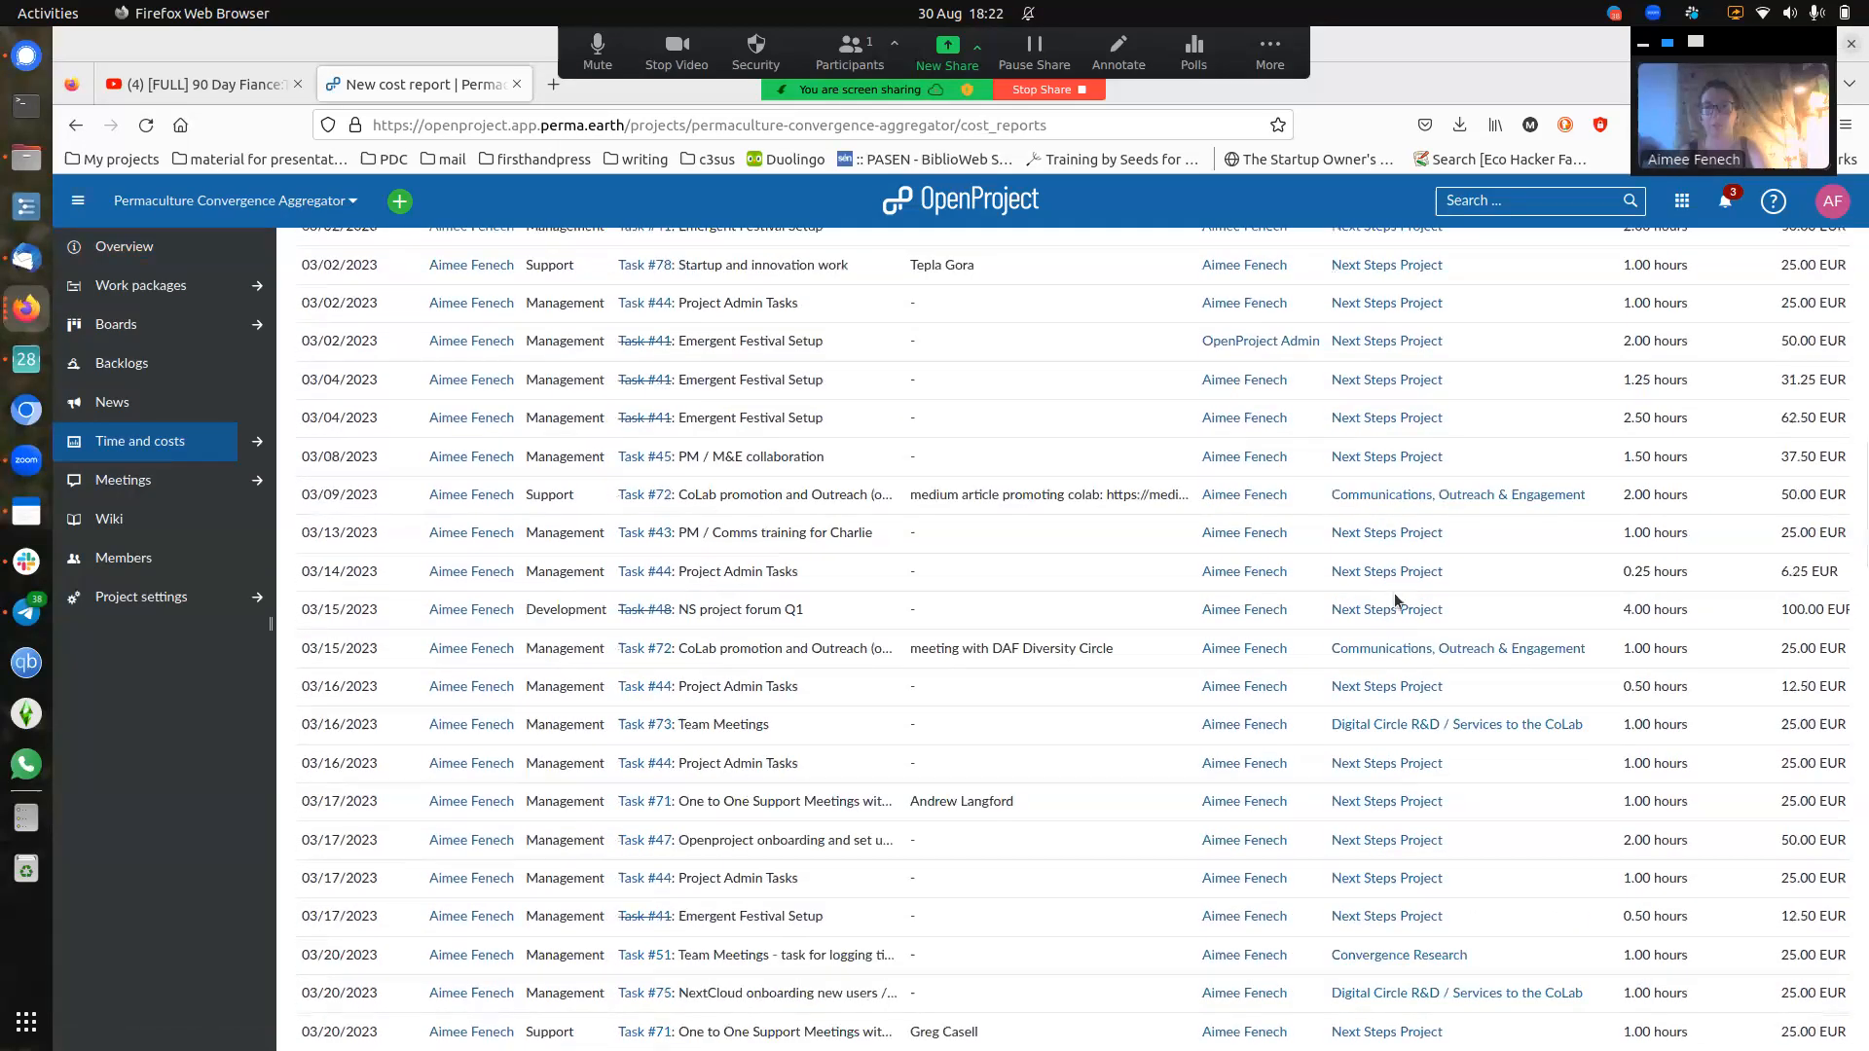
scroll(1394, 597, "down", 2)
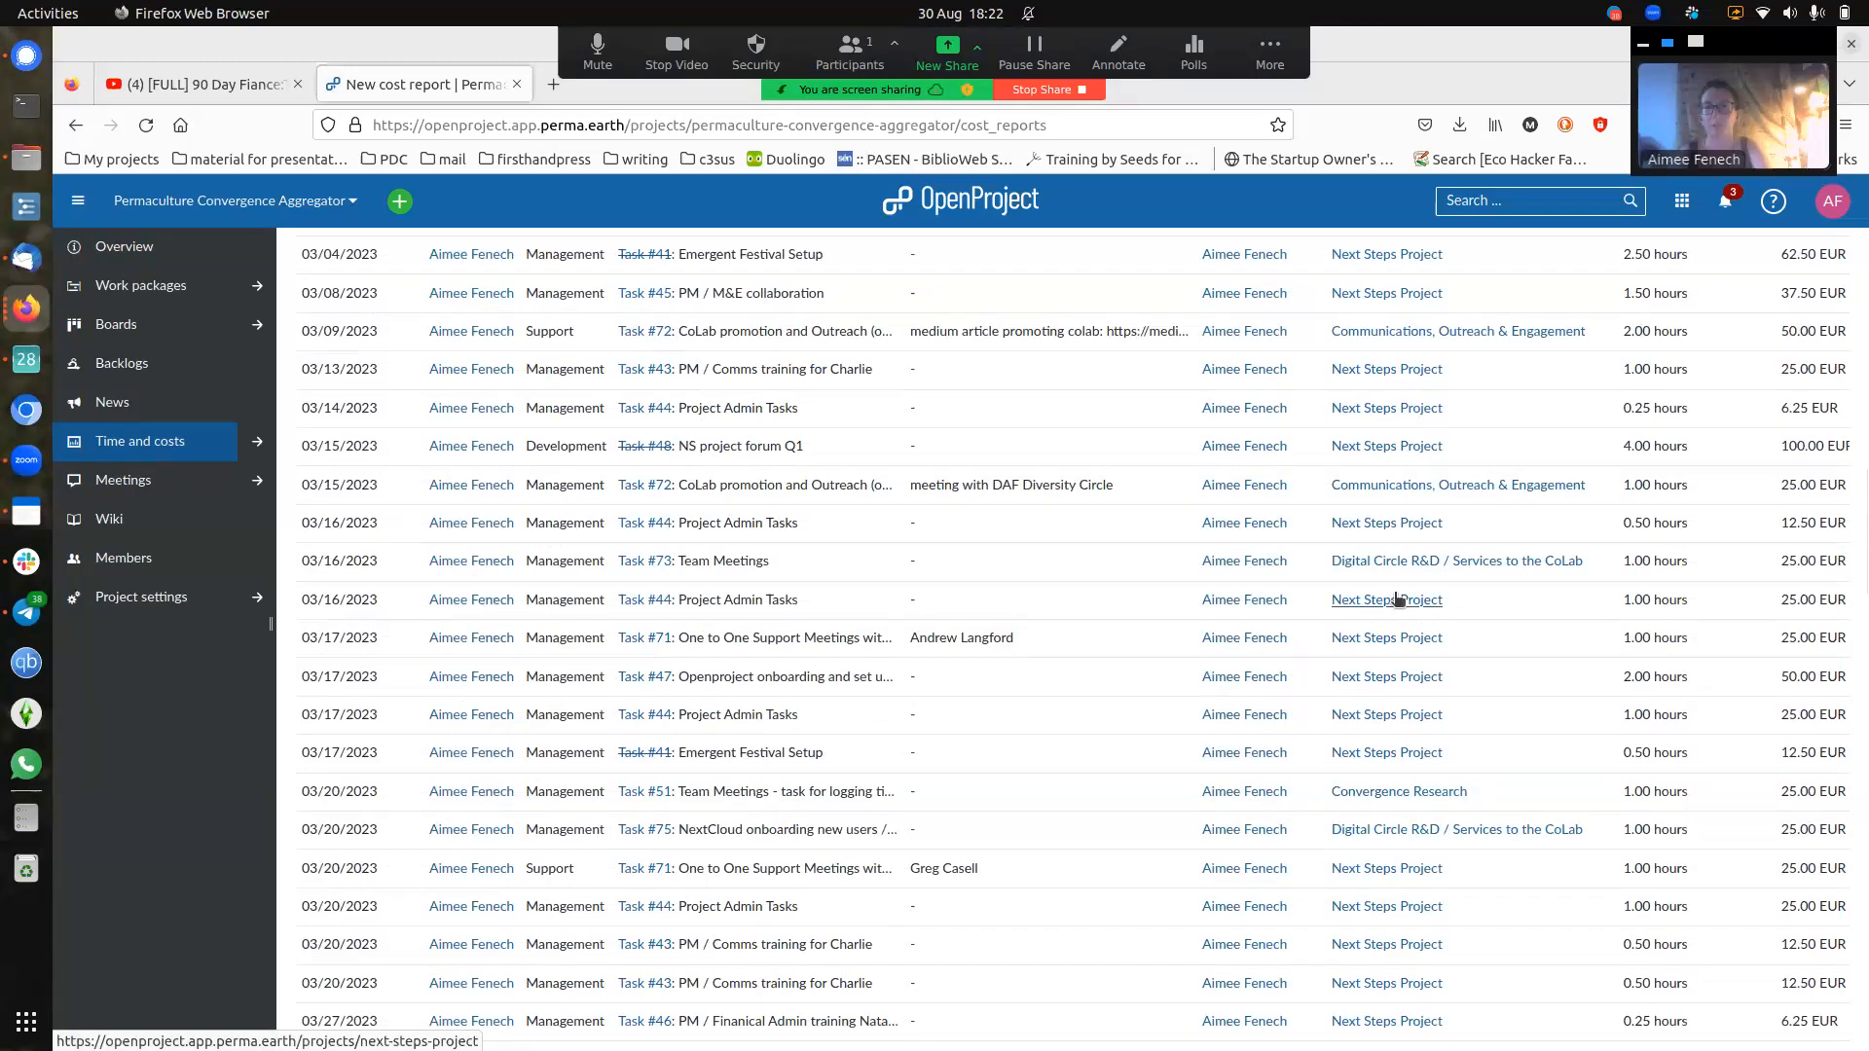
scroll(1398, 599, "down", 12)
scroll(1457, 595, "down", 15)
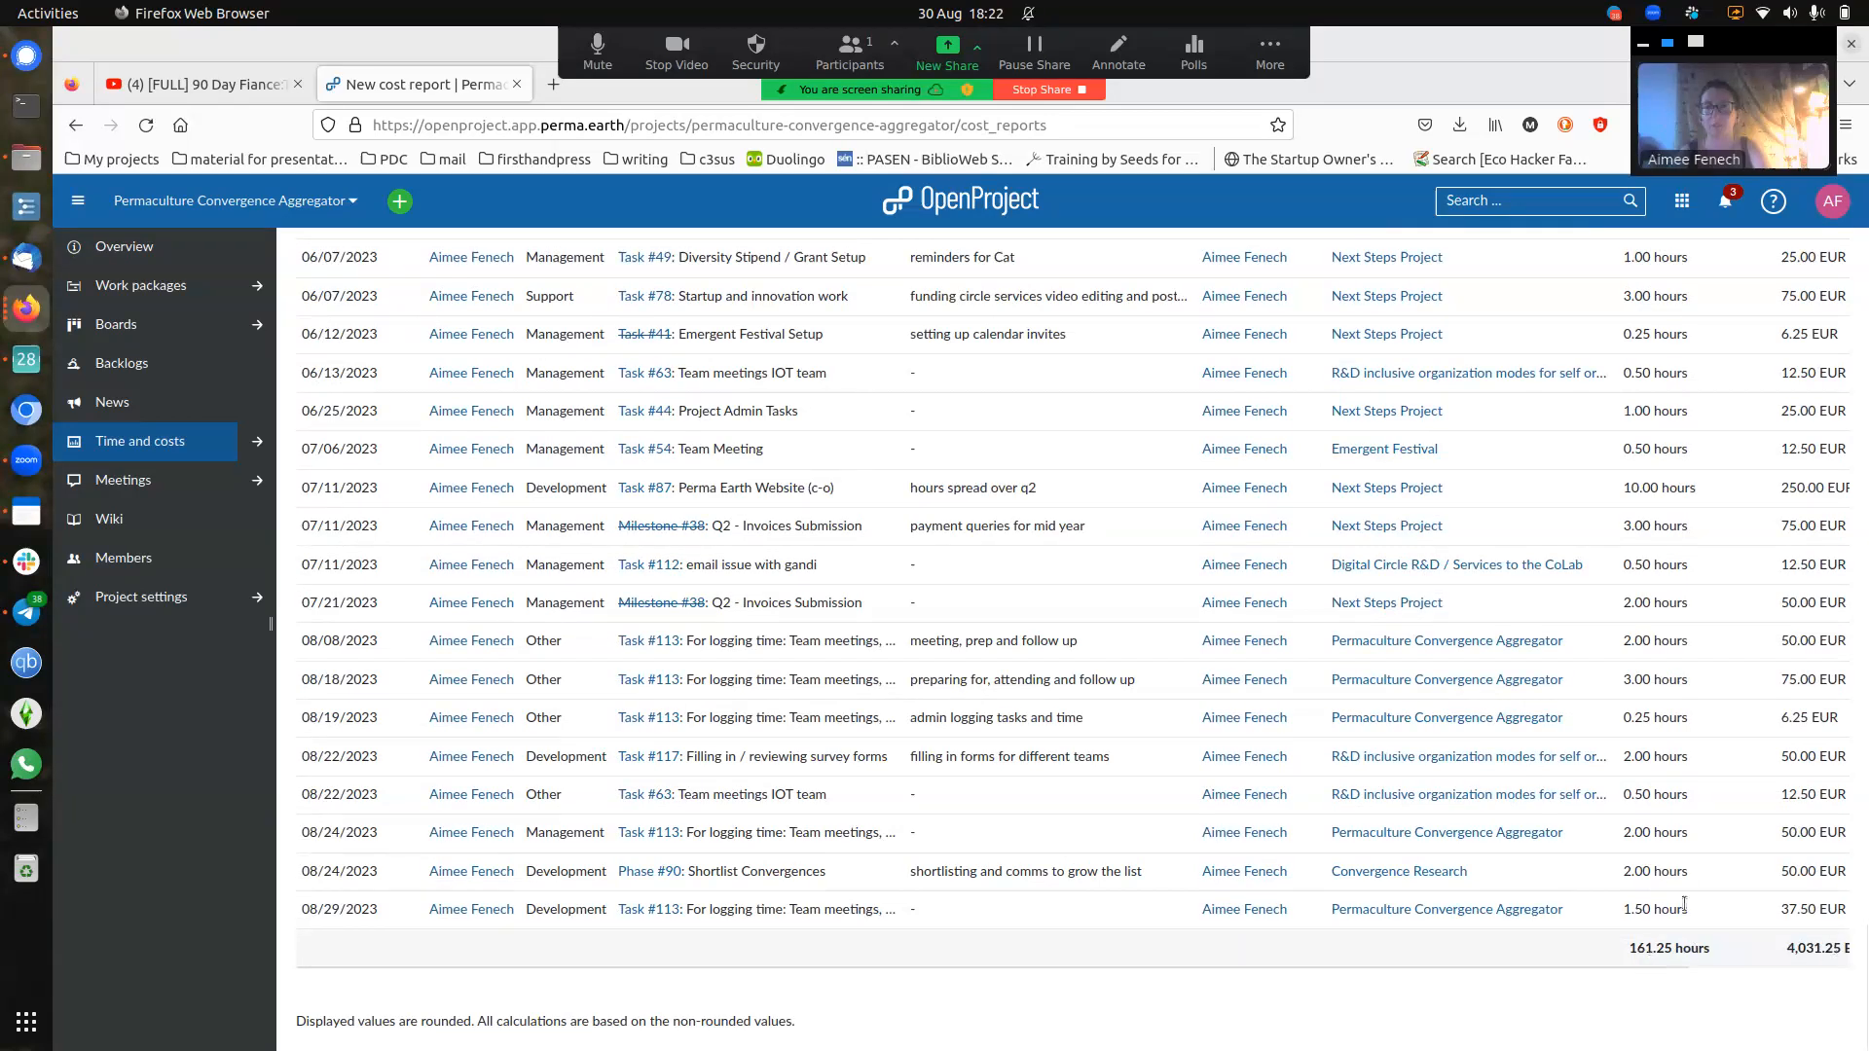
scroll(1704, 888, "up", 5)
scroll(1703, 888, "up", 10)
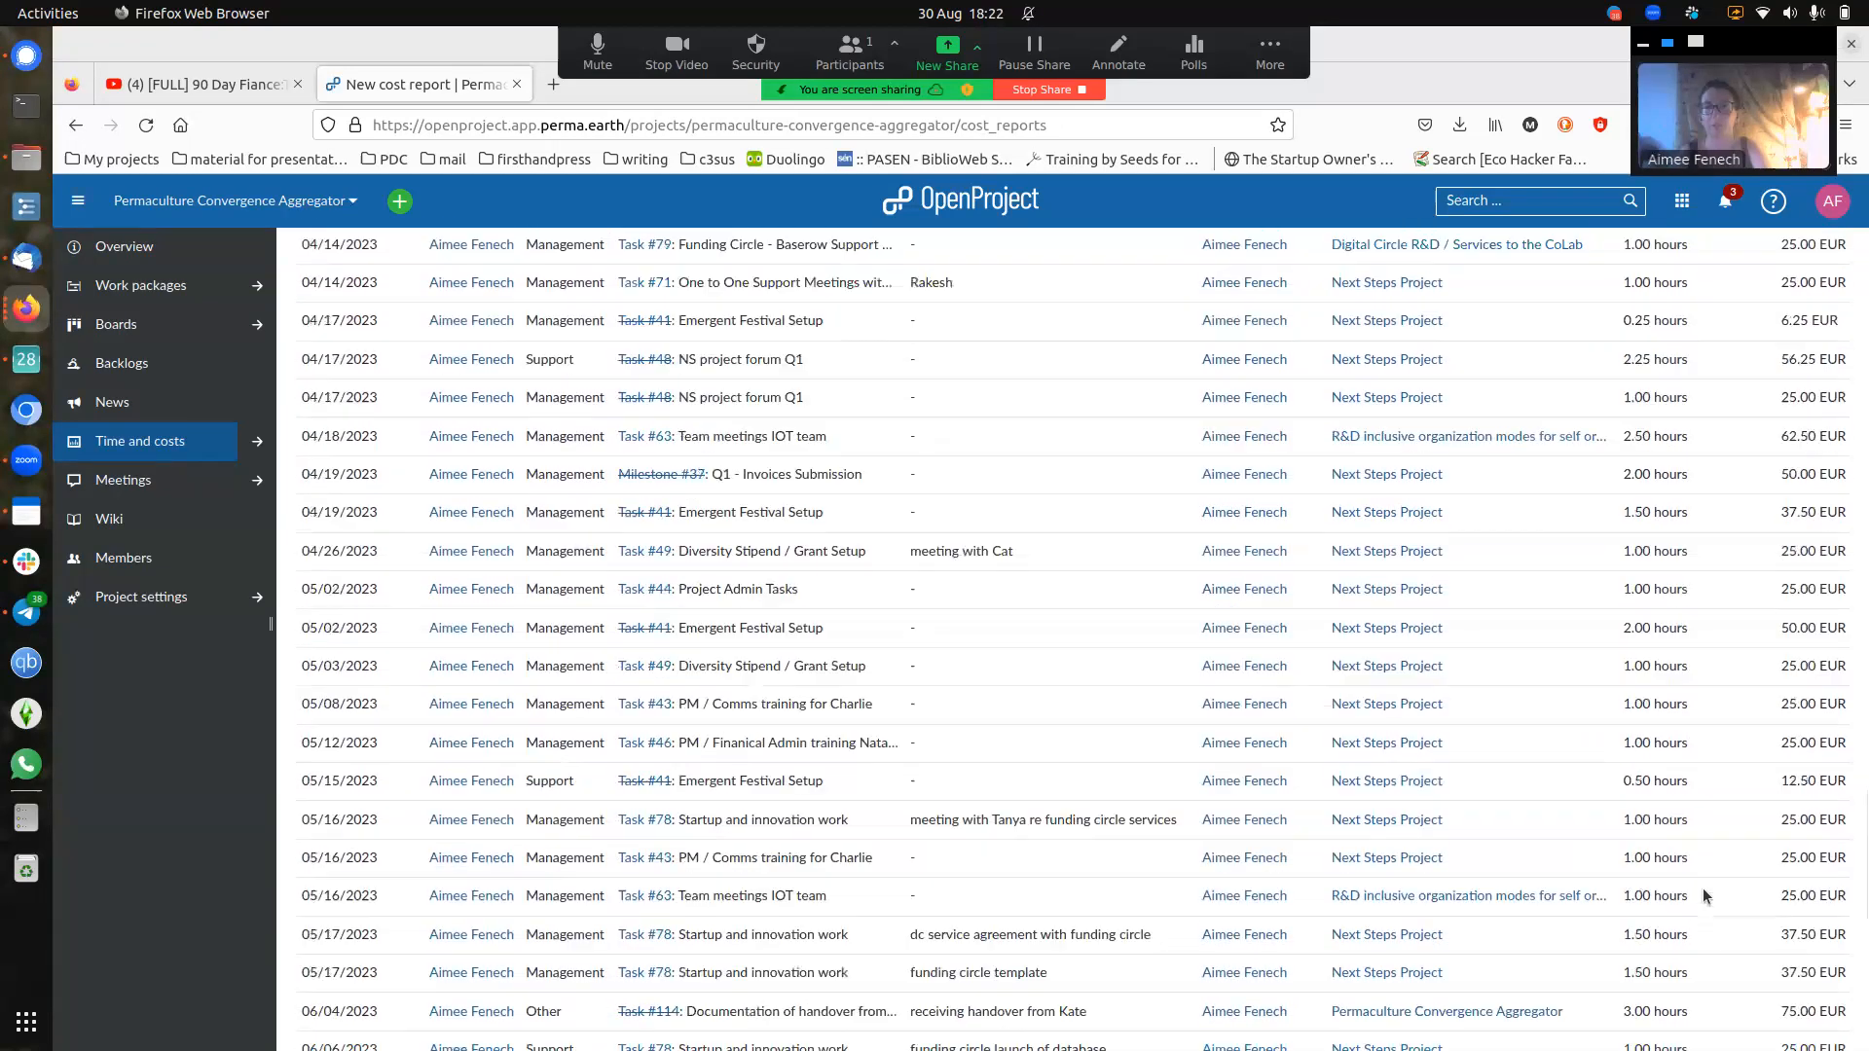
scroll(1644, 698, "up", 8)
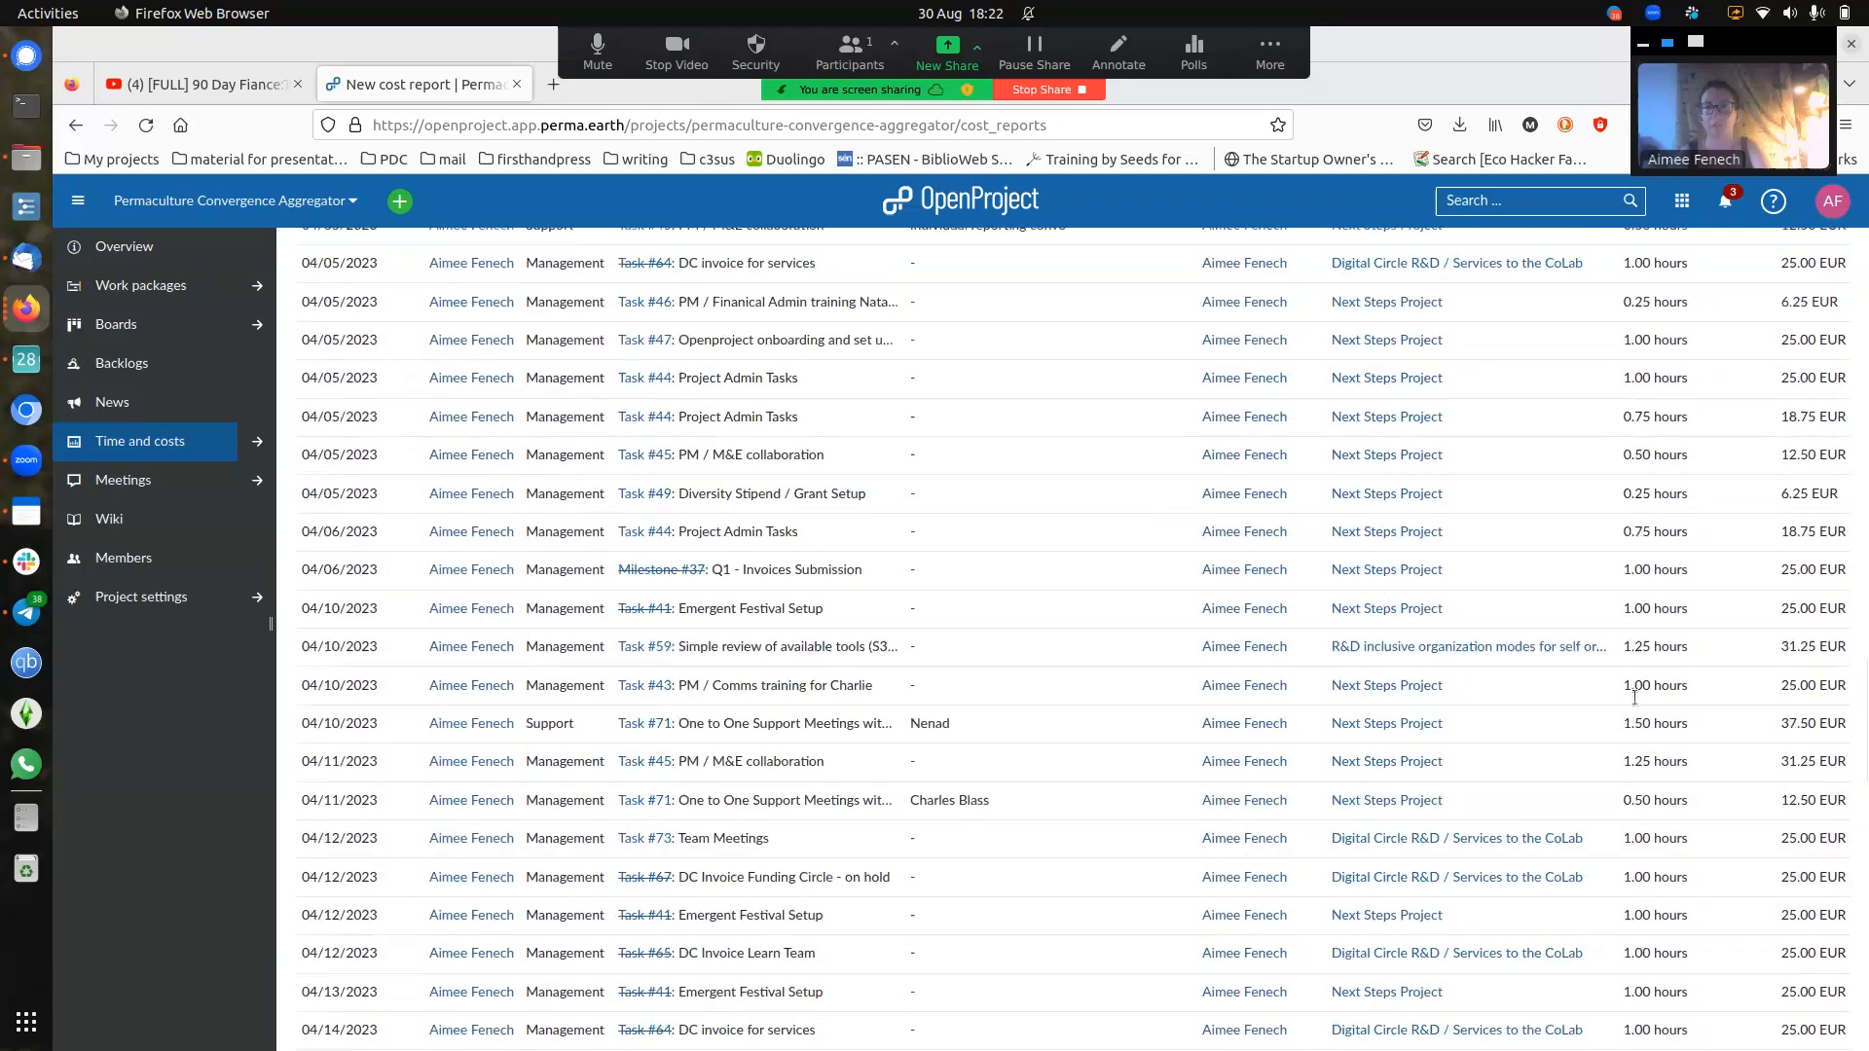
scroll(1667, 678, "up", 9)
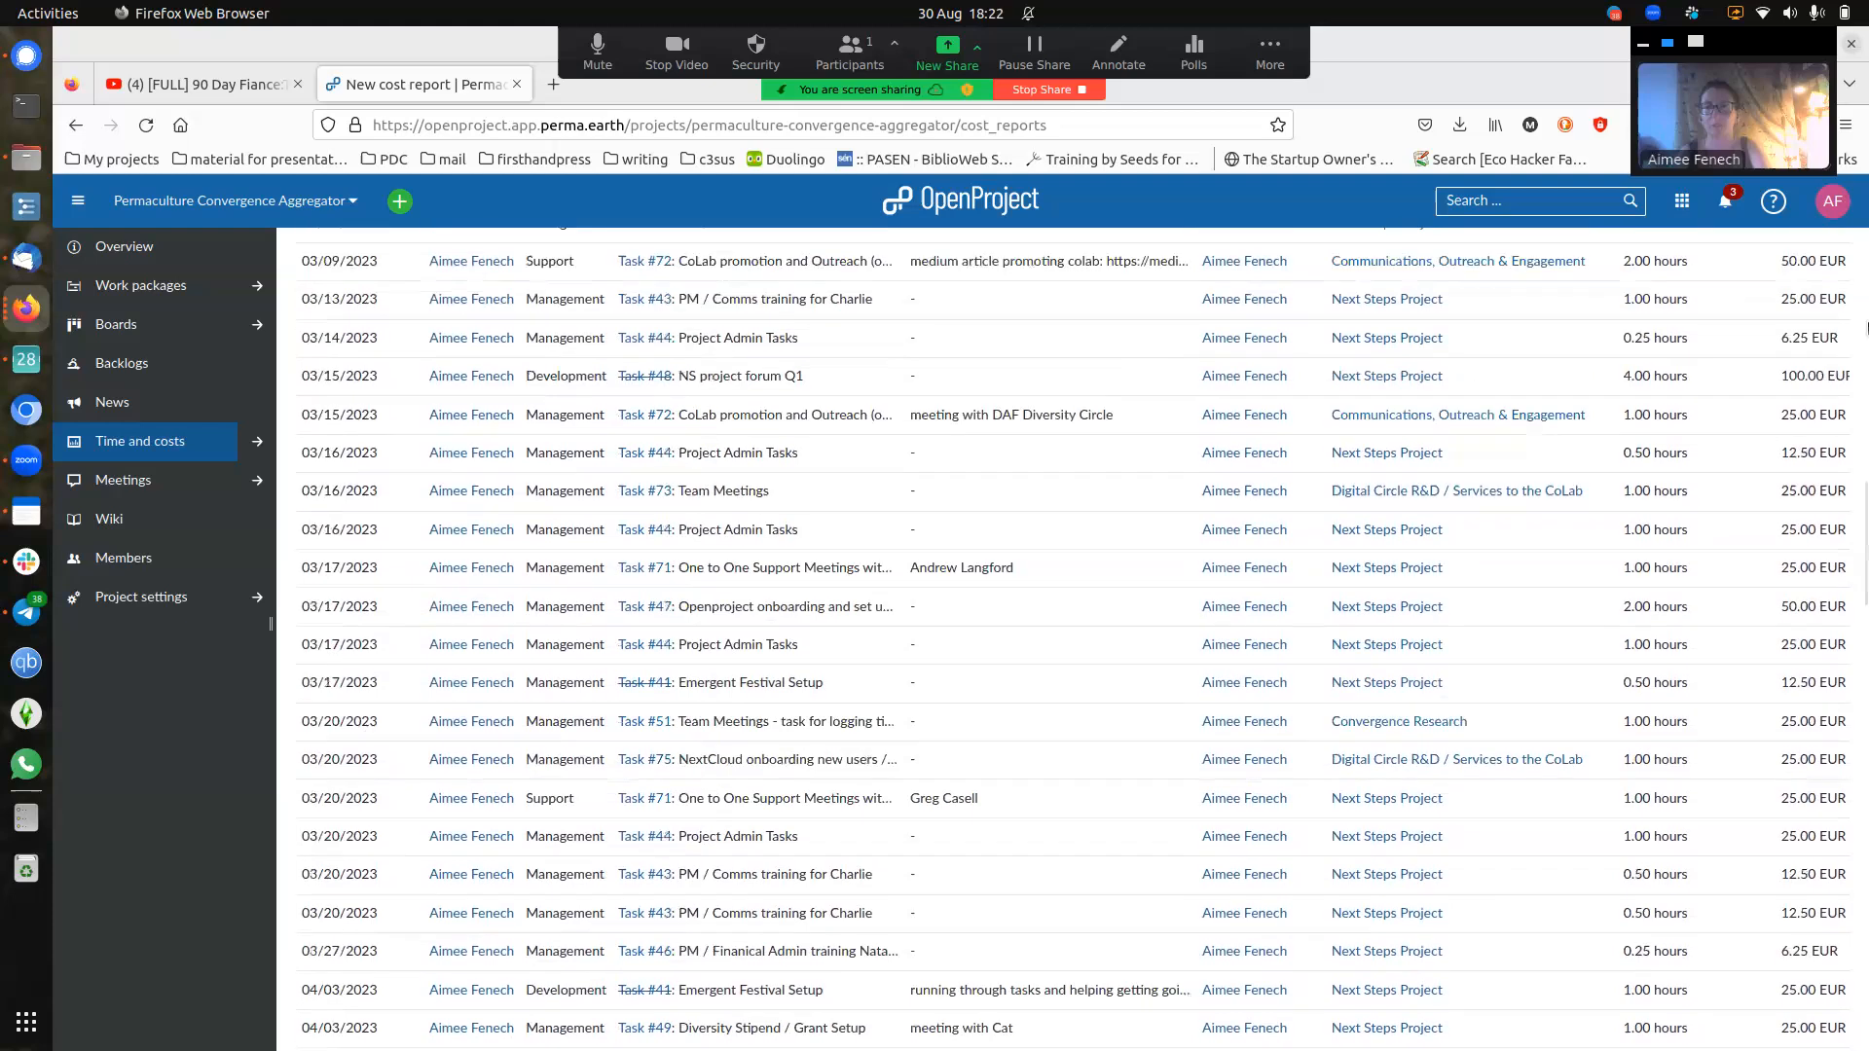
scroll(1458, 522, "up", 8)
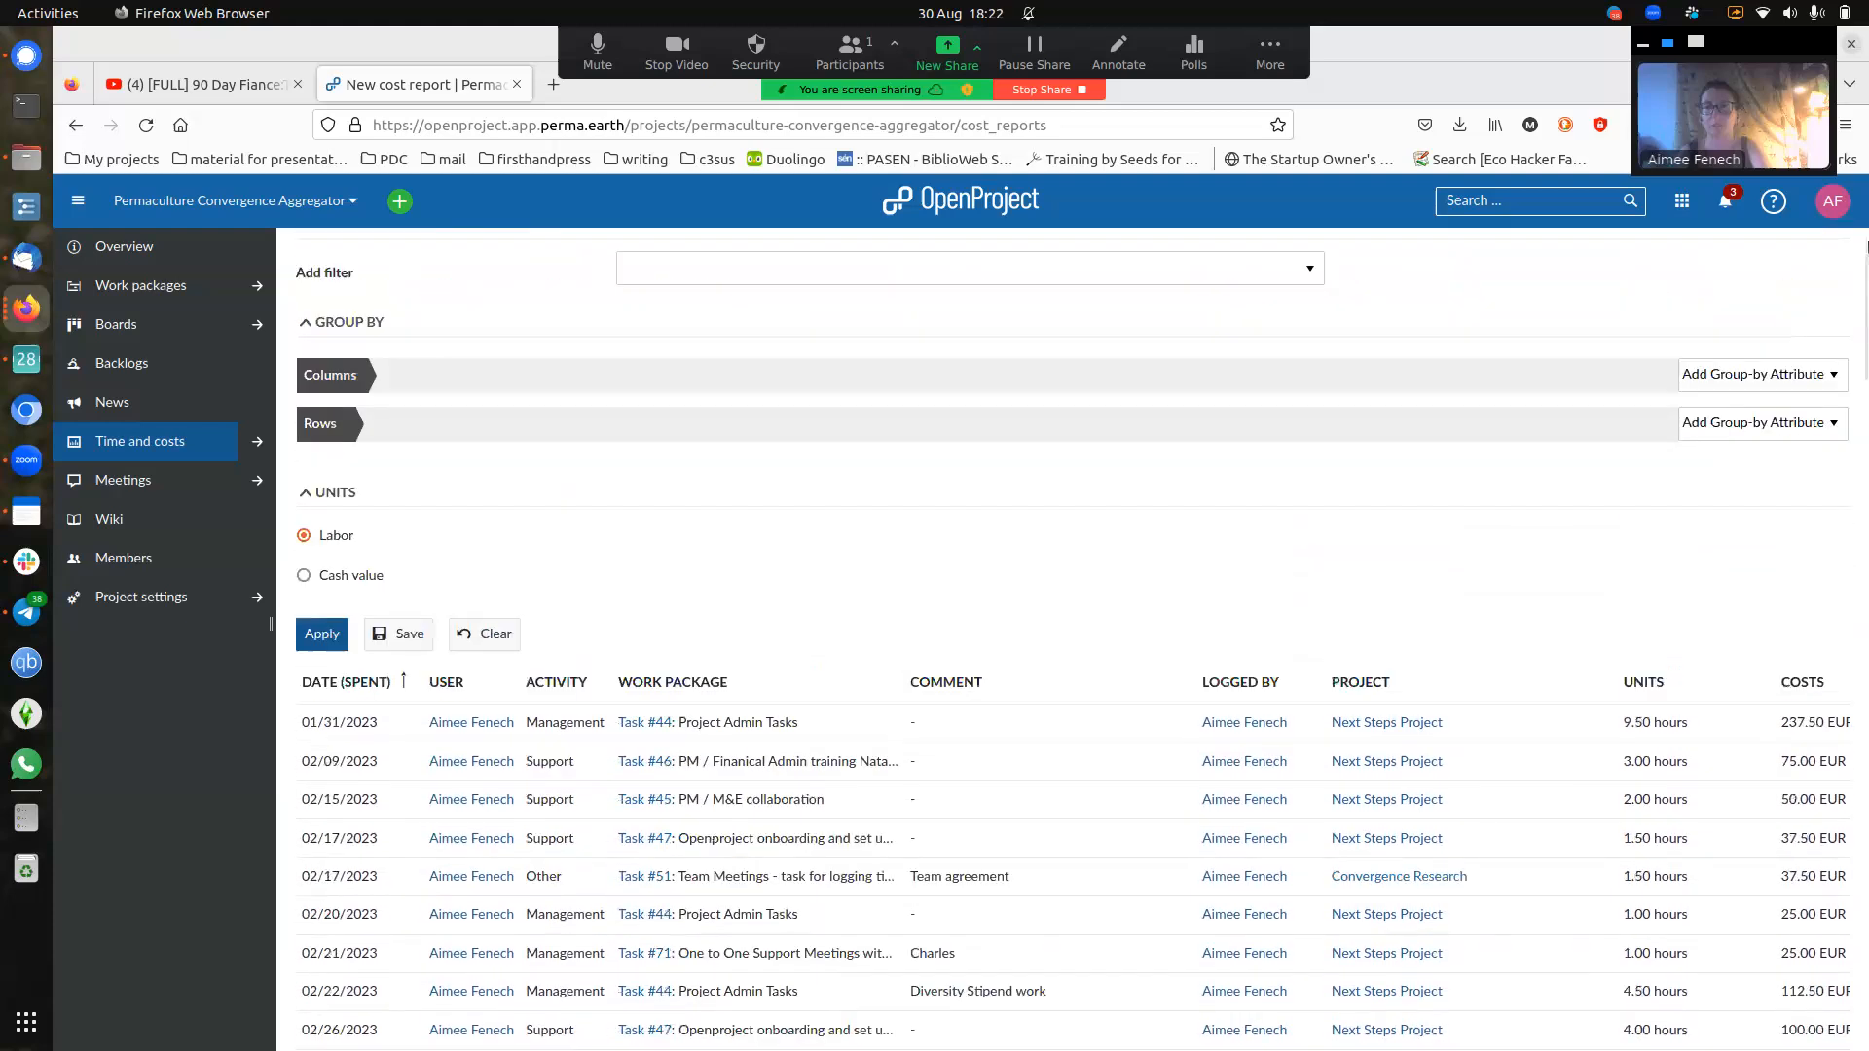
scroll(1458, 518, "up", 1)
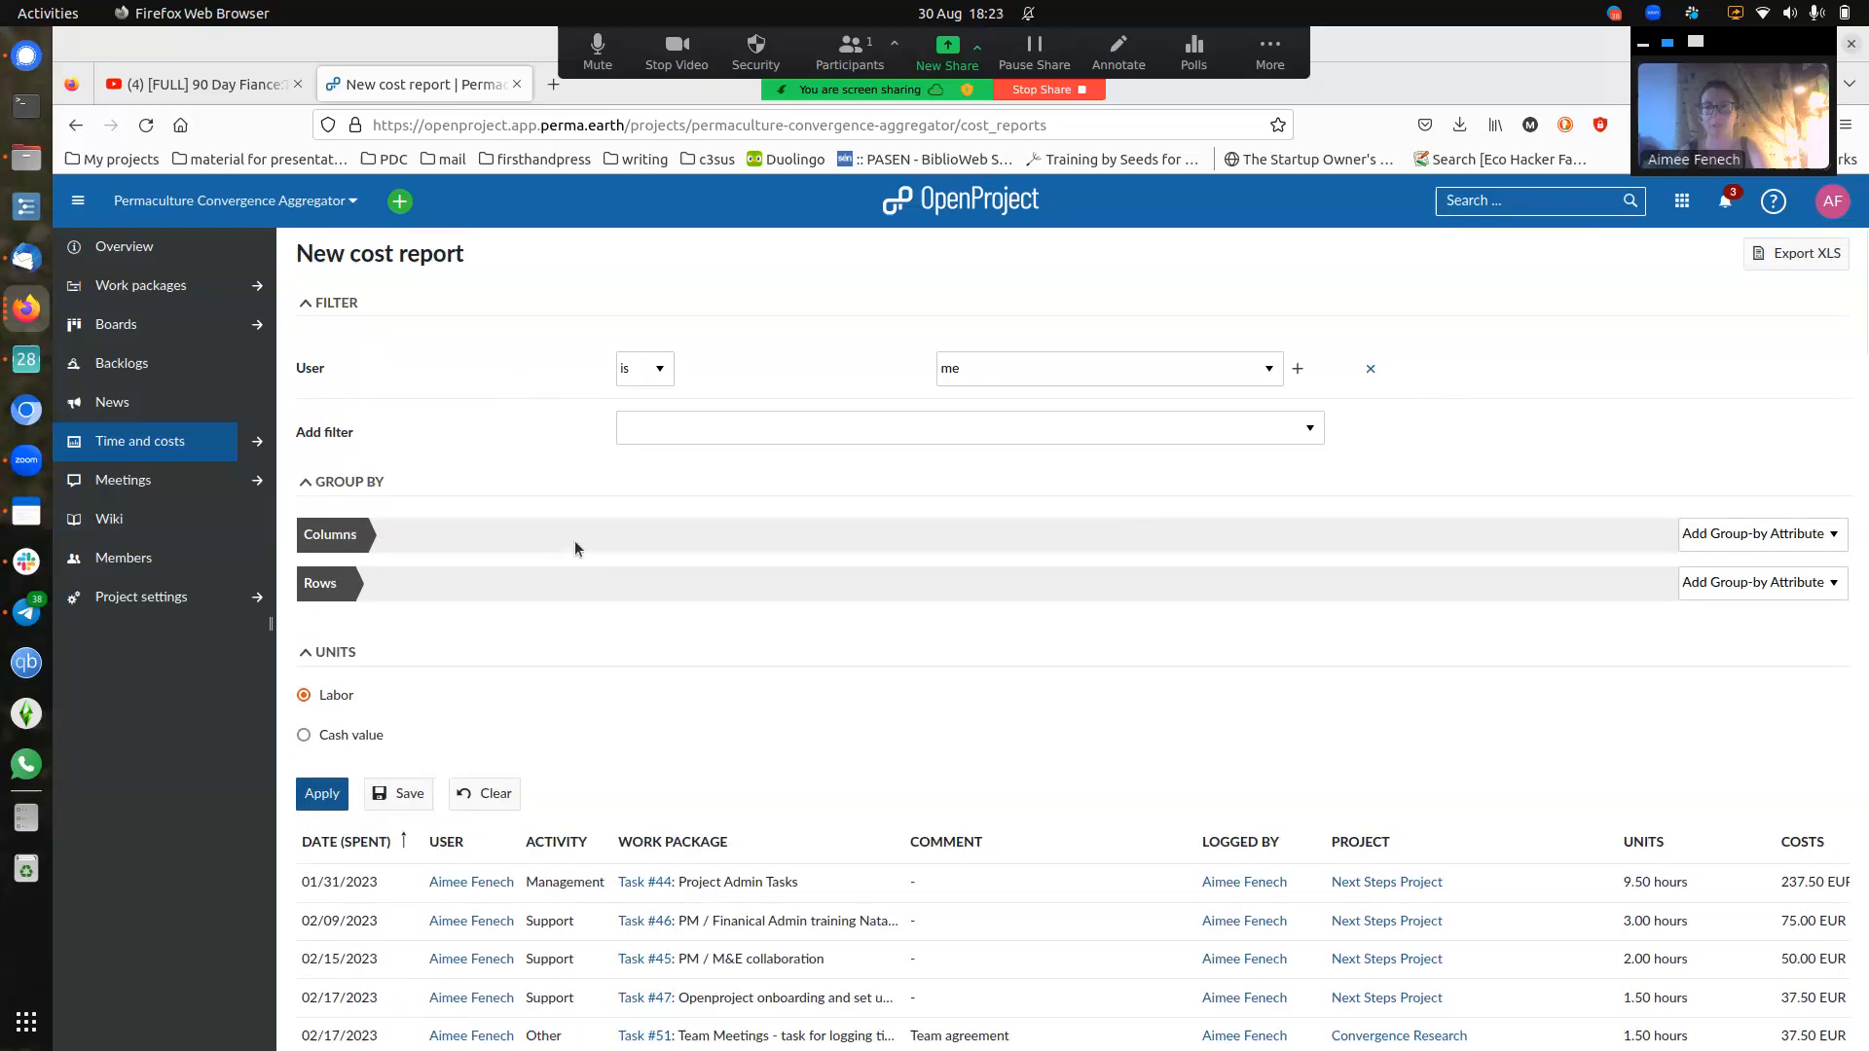
scroll(574, 540, "down", 1)
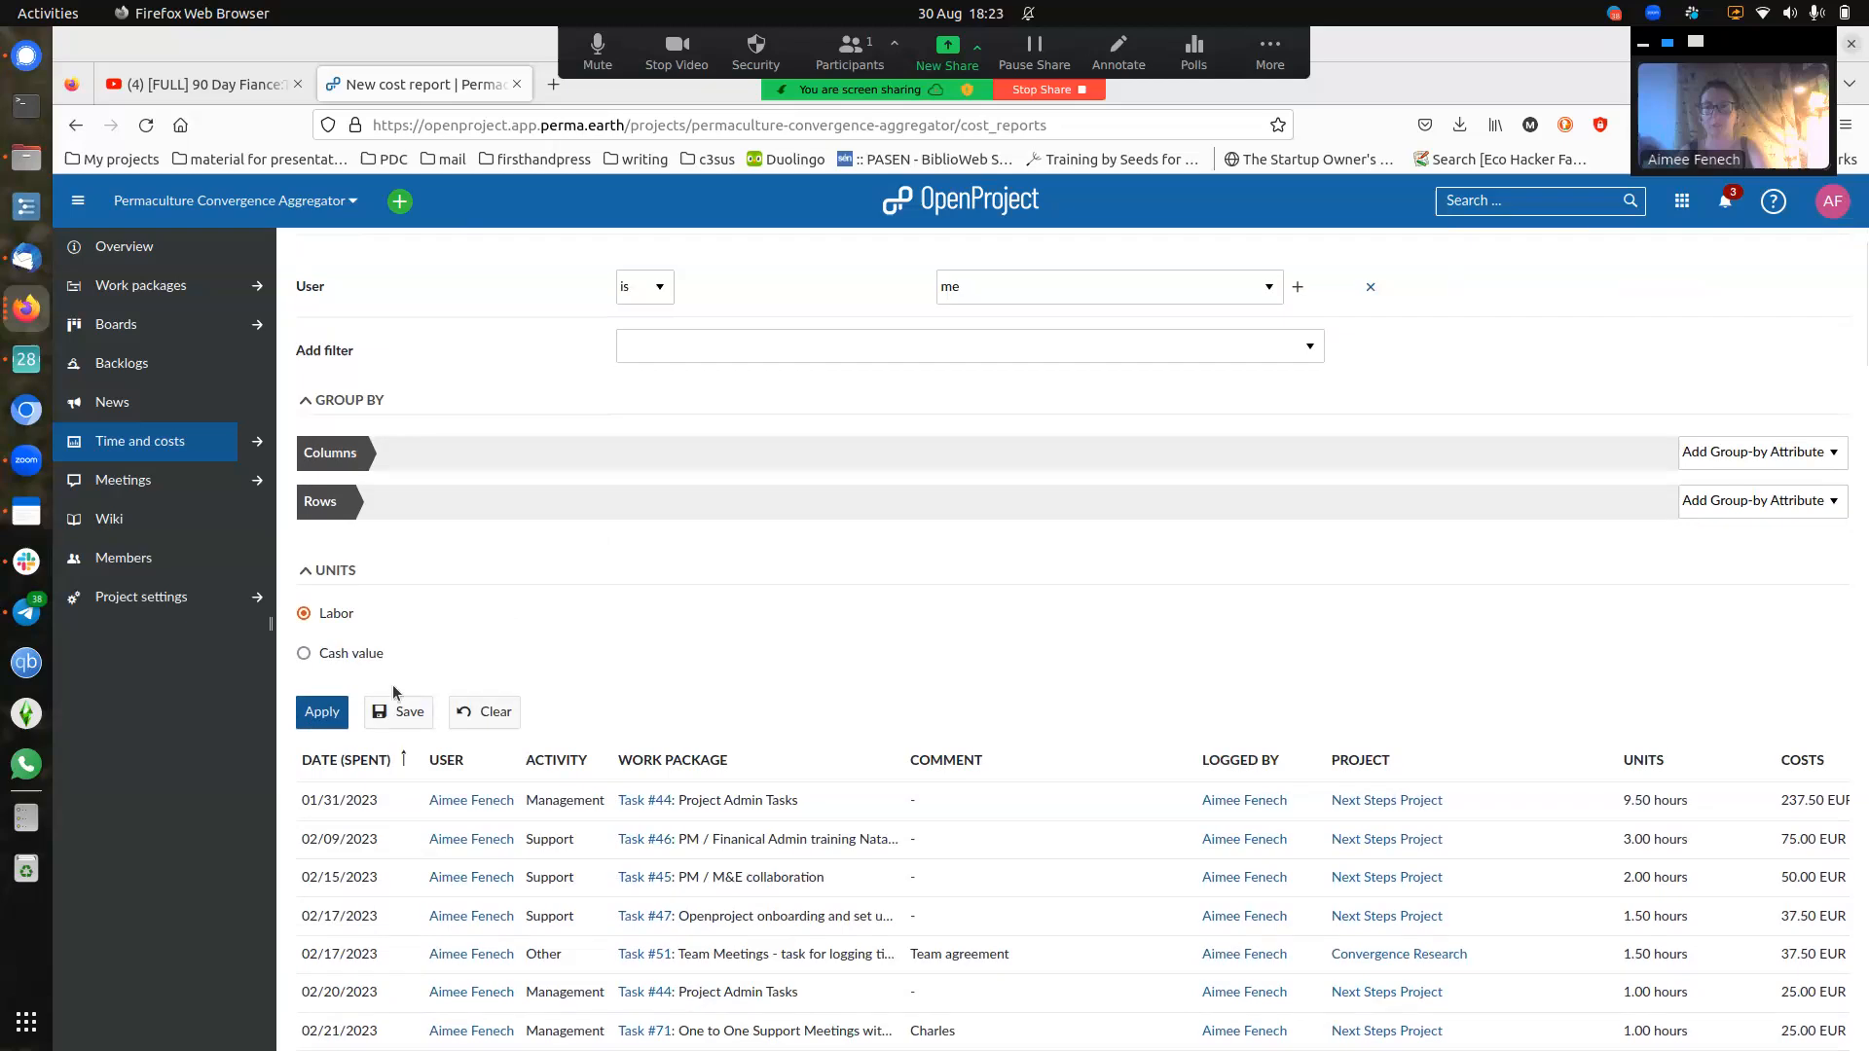
- Save the filtered report as a private report named with the user's first name plus 'report'
left_click(397, 710)
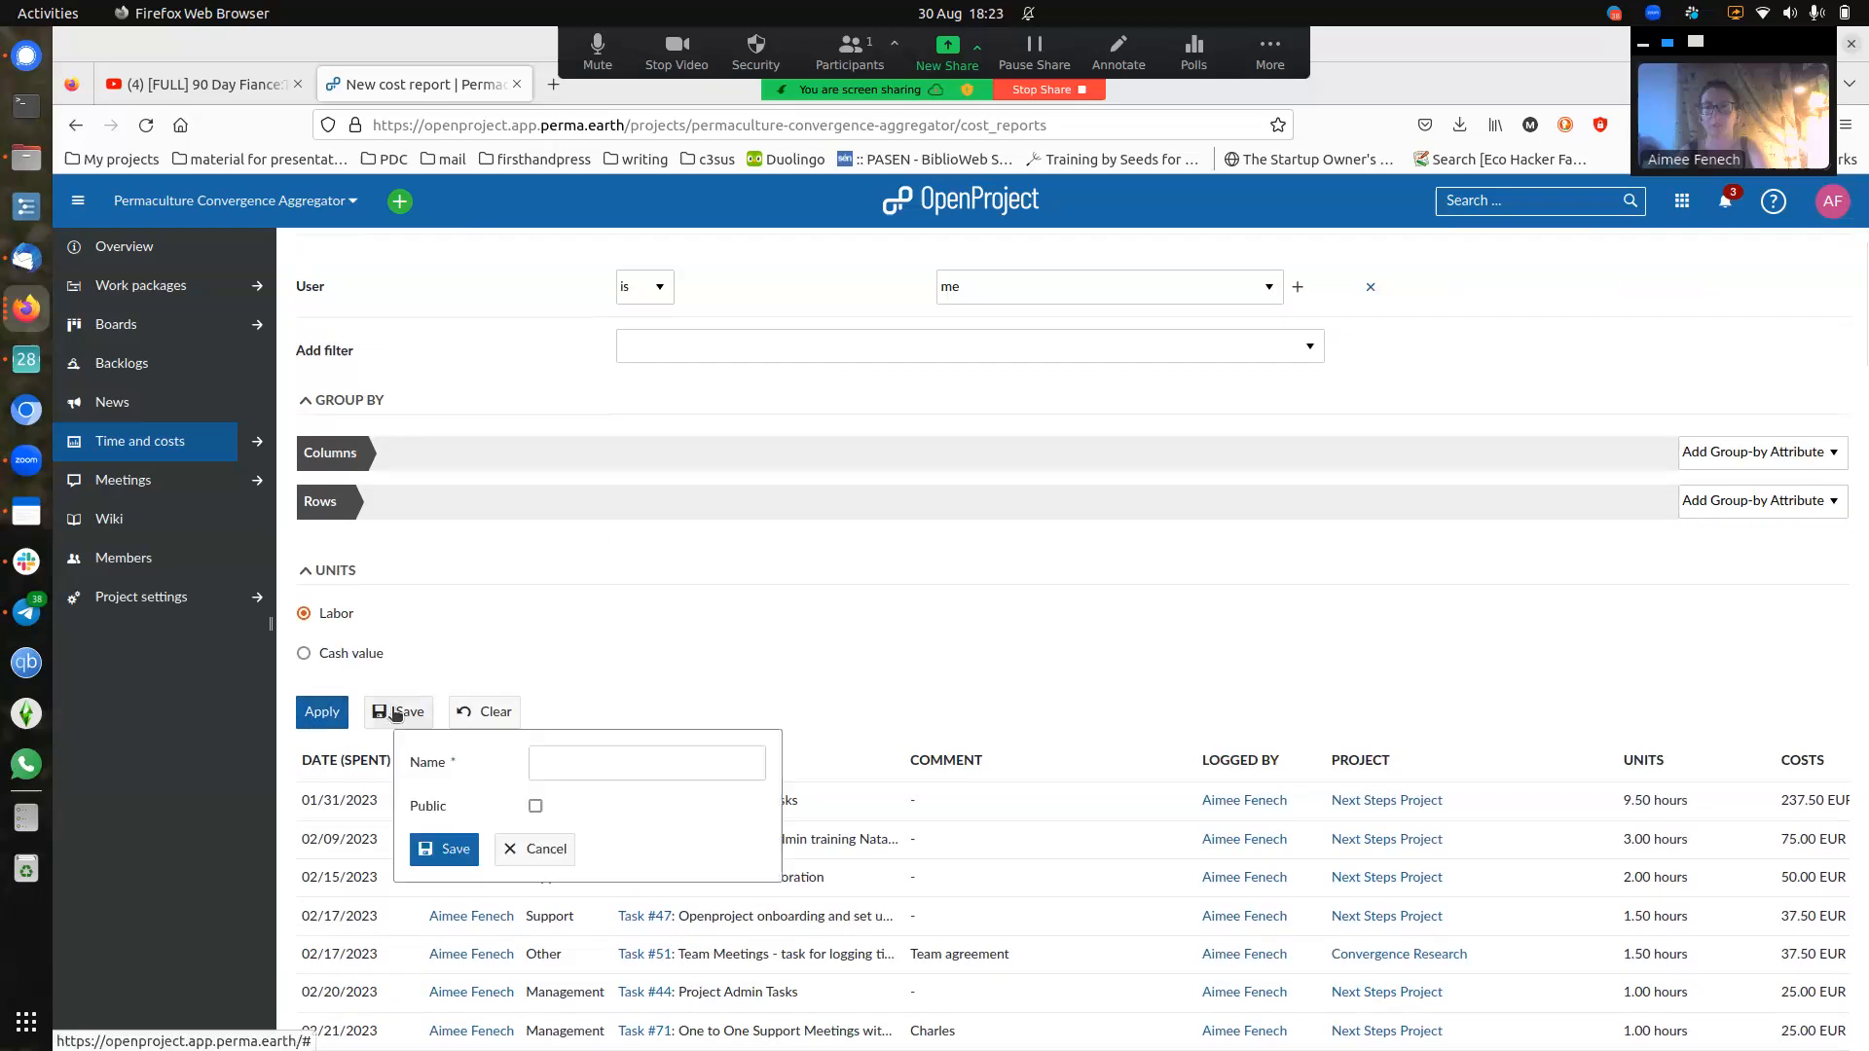
left_click(565, 764)
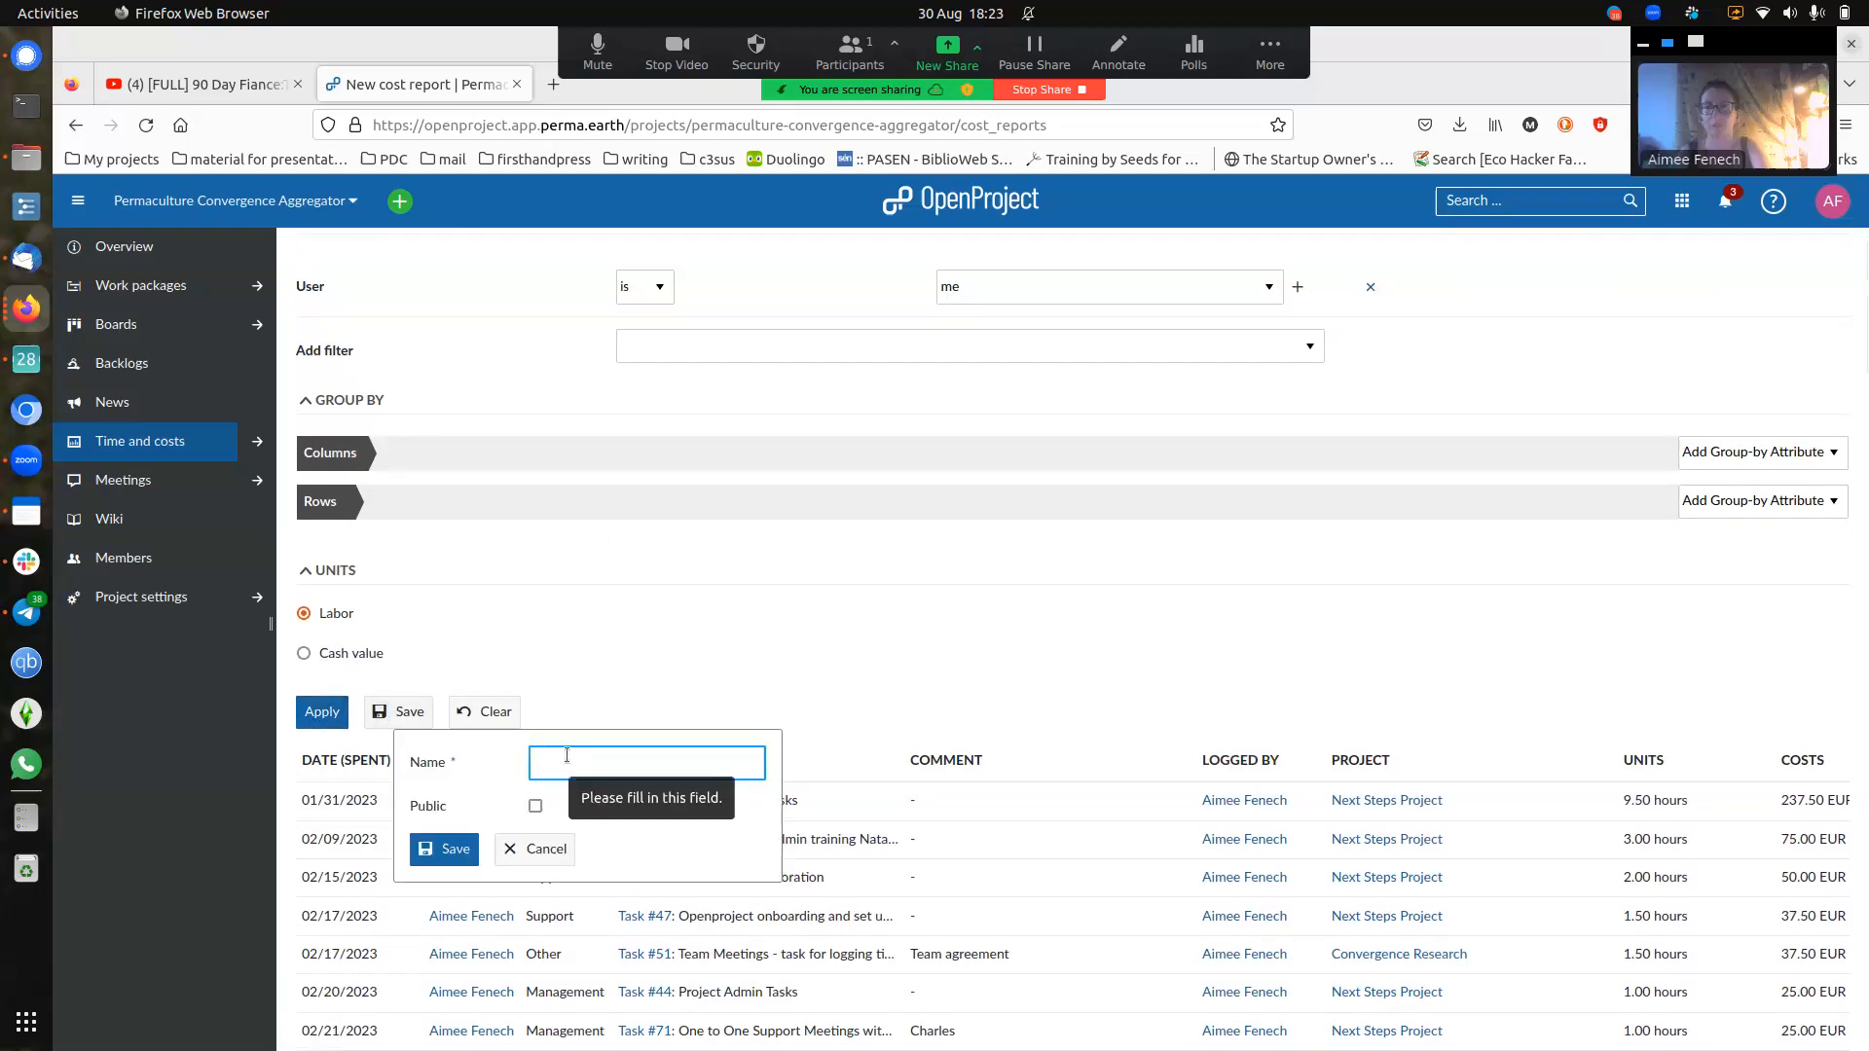
type("Aimee")
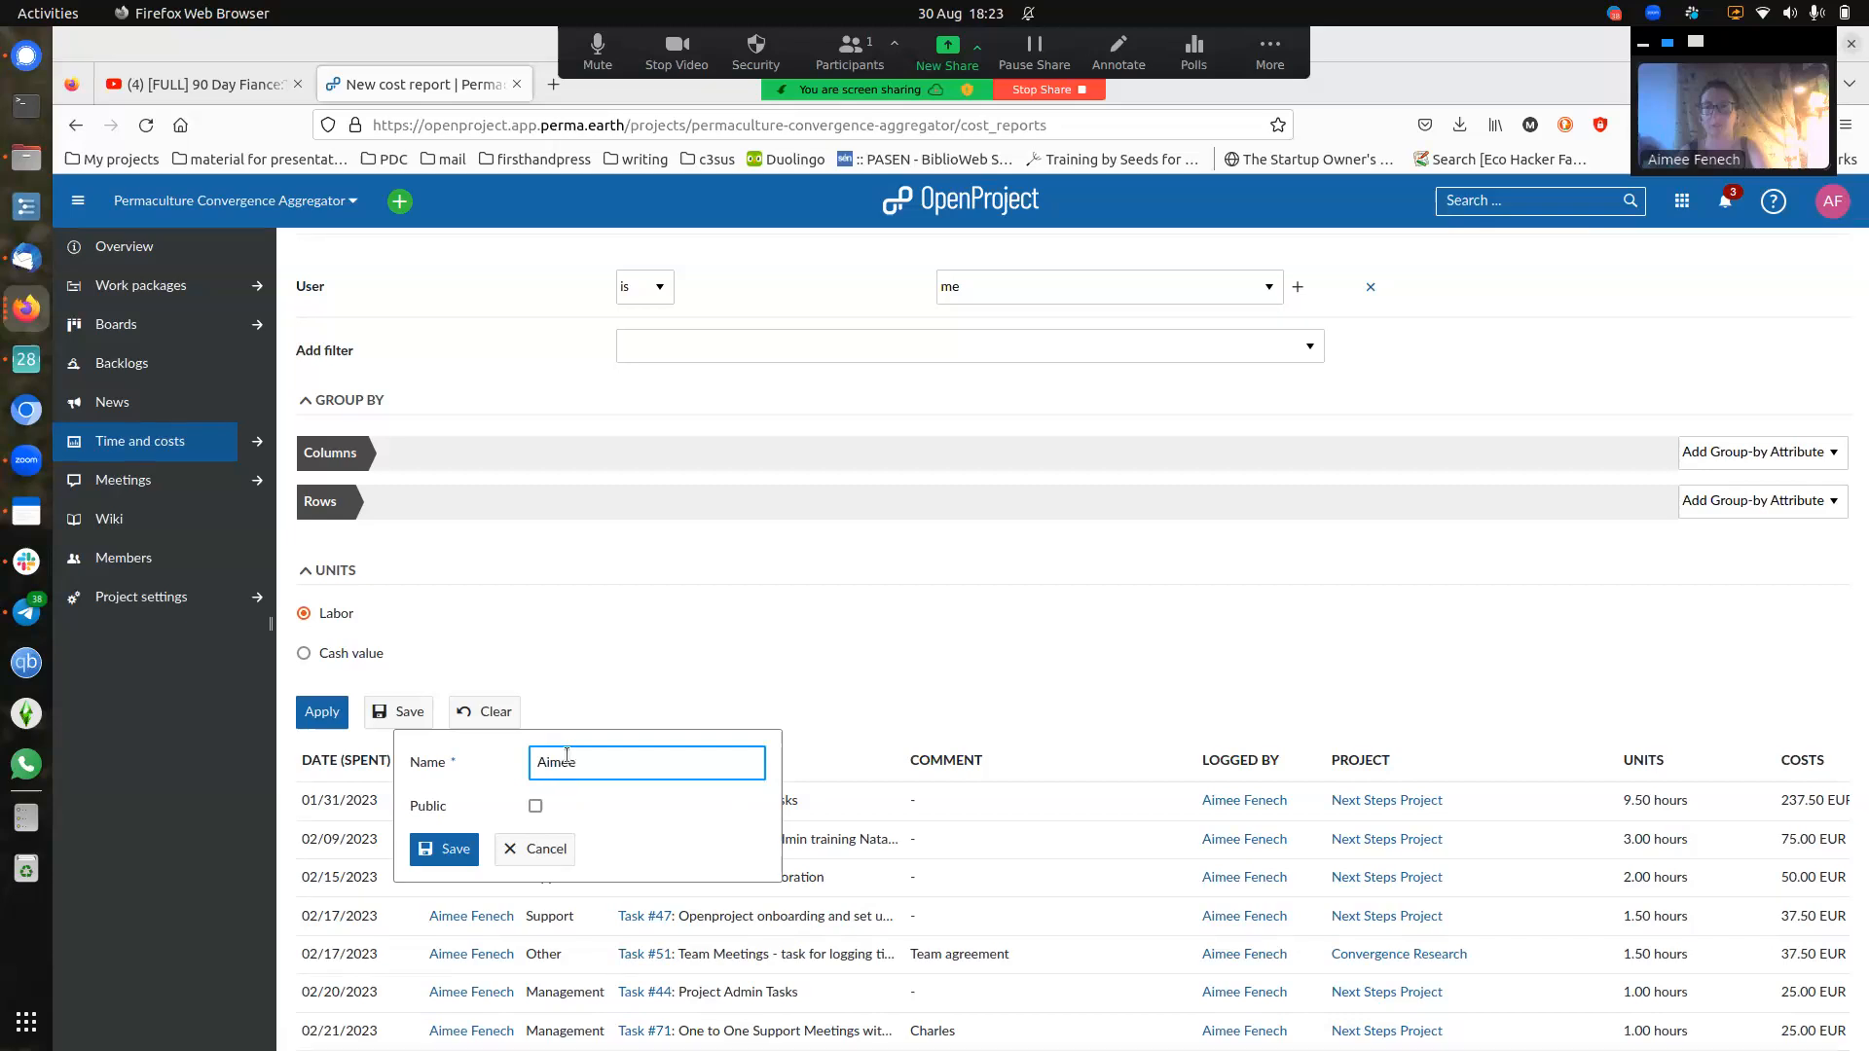
type(" report")
left_click(443, 851)
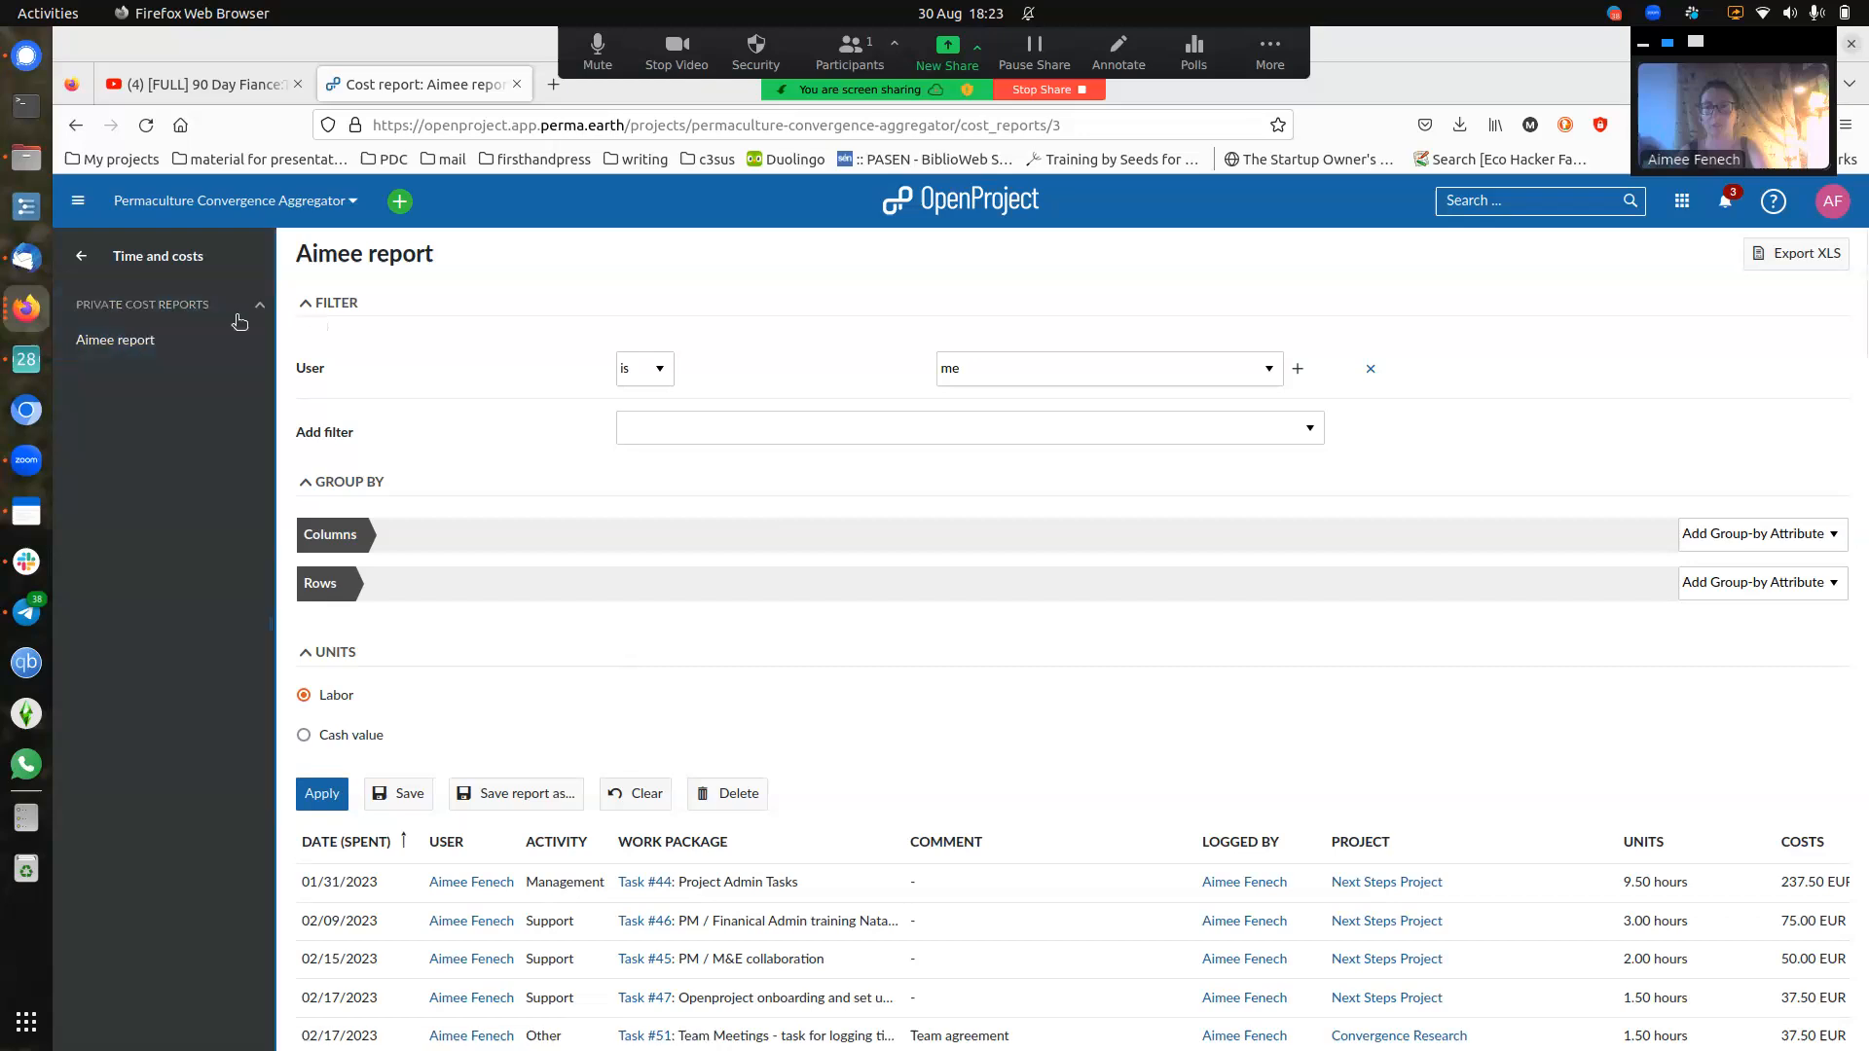
- Open the saved private cost report and review its labor entries, dismissing the save-a-copy prompt
left_click(186, 354)
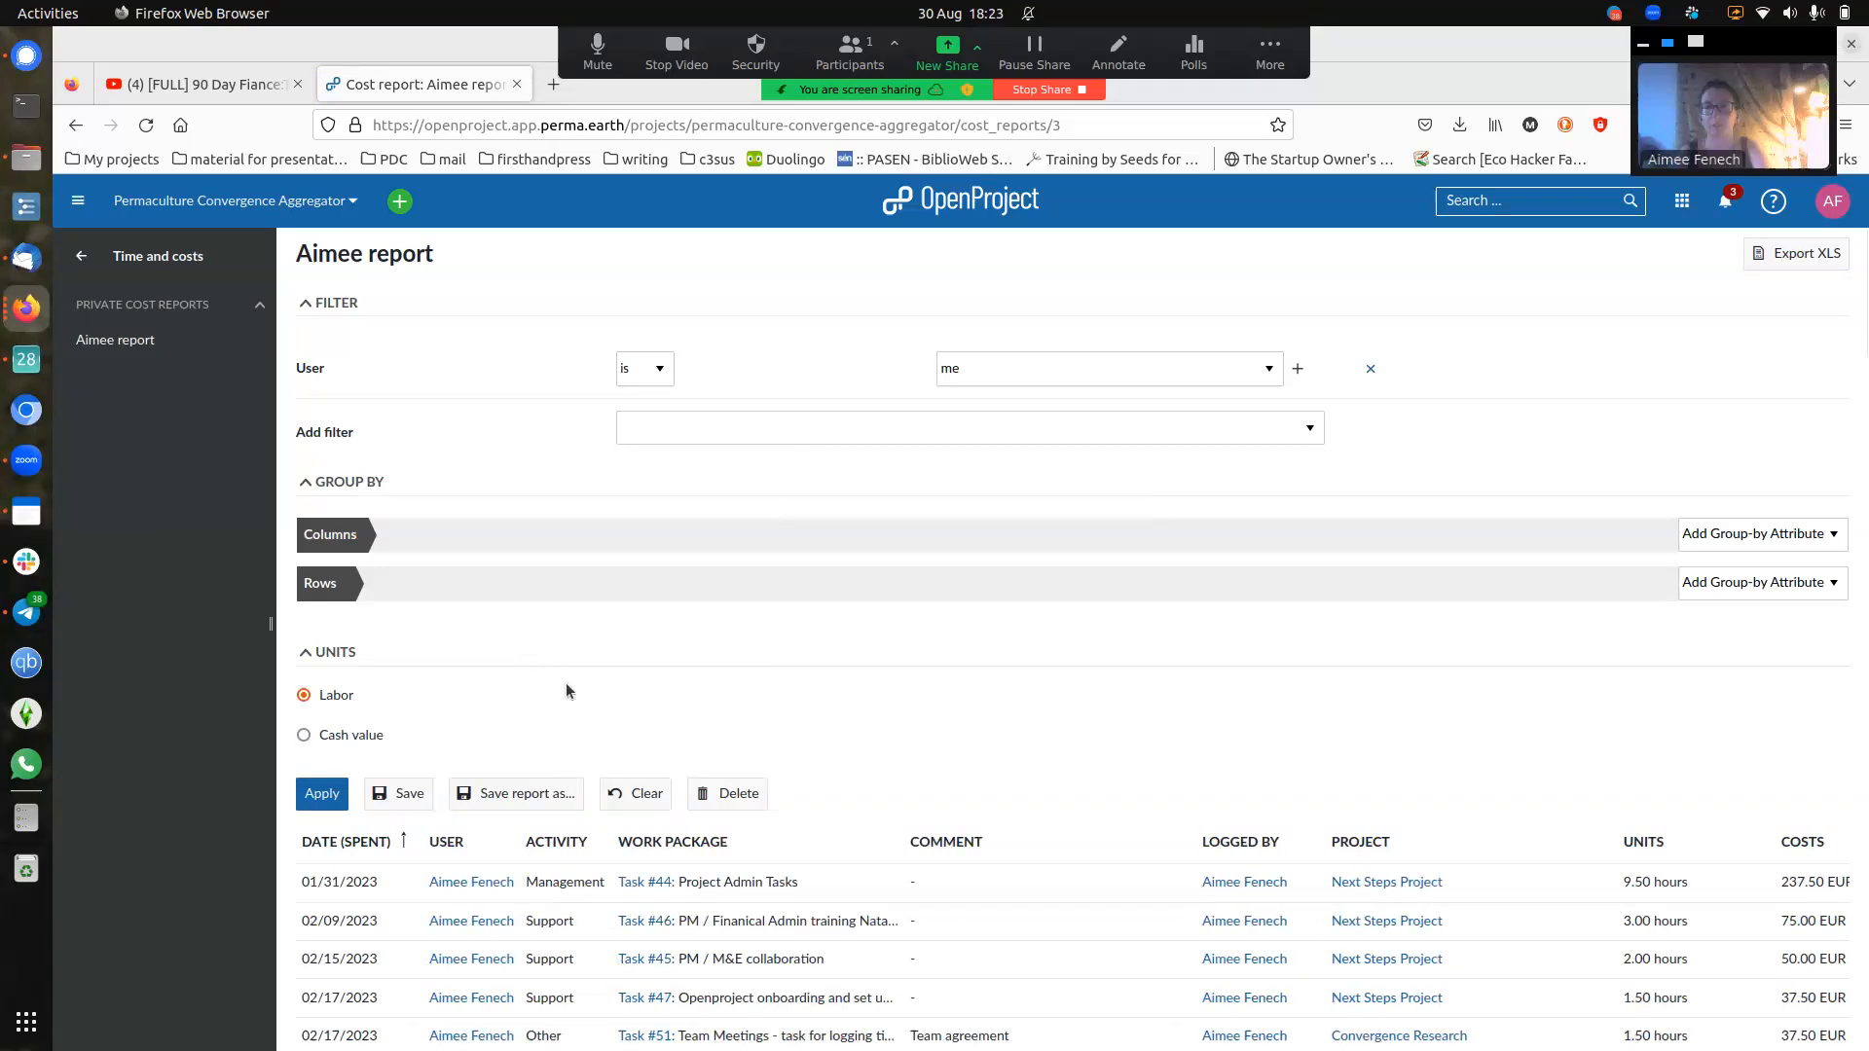
left_click(551, 805)
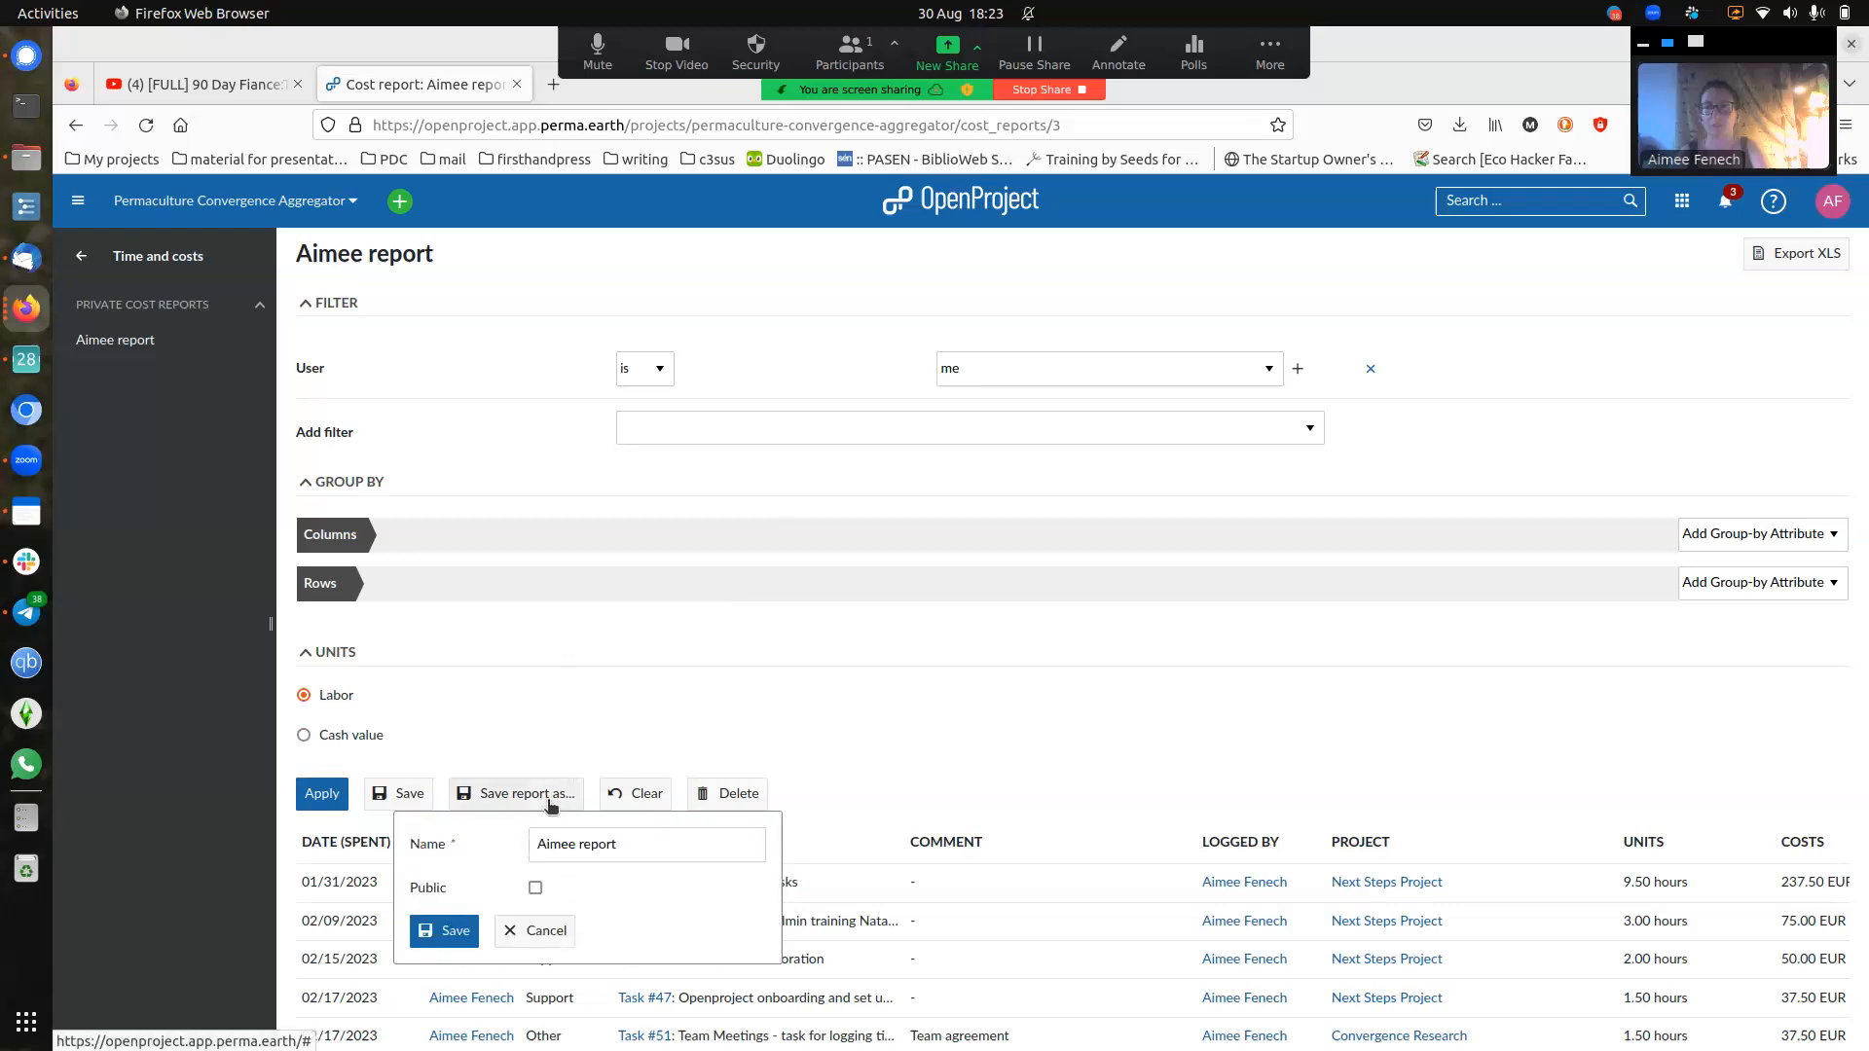
left_click(551, 805)
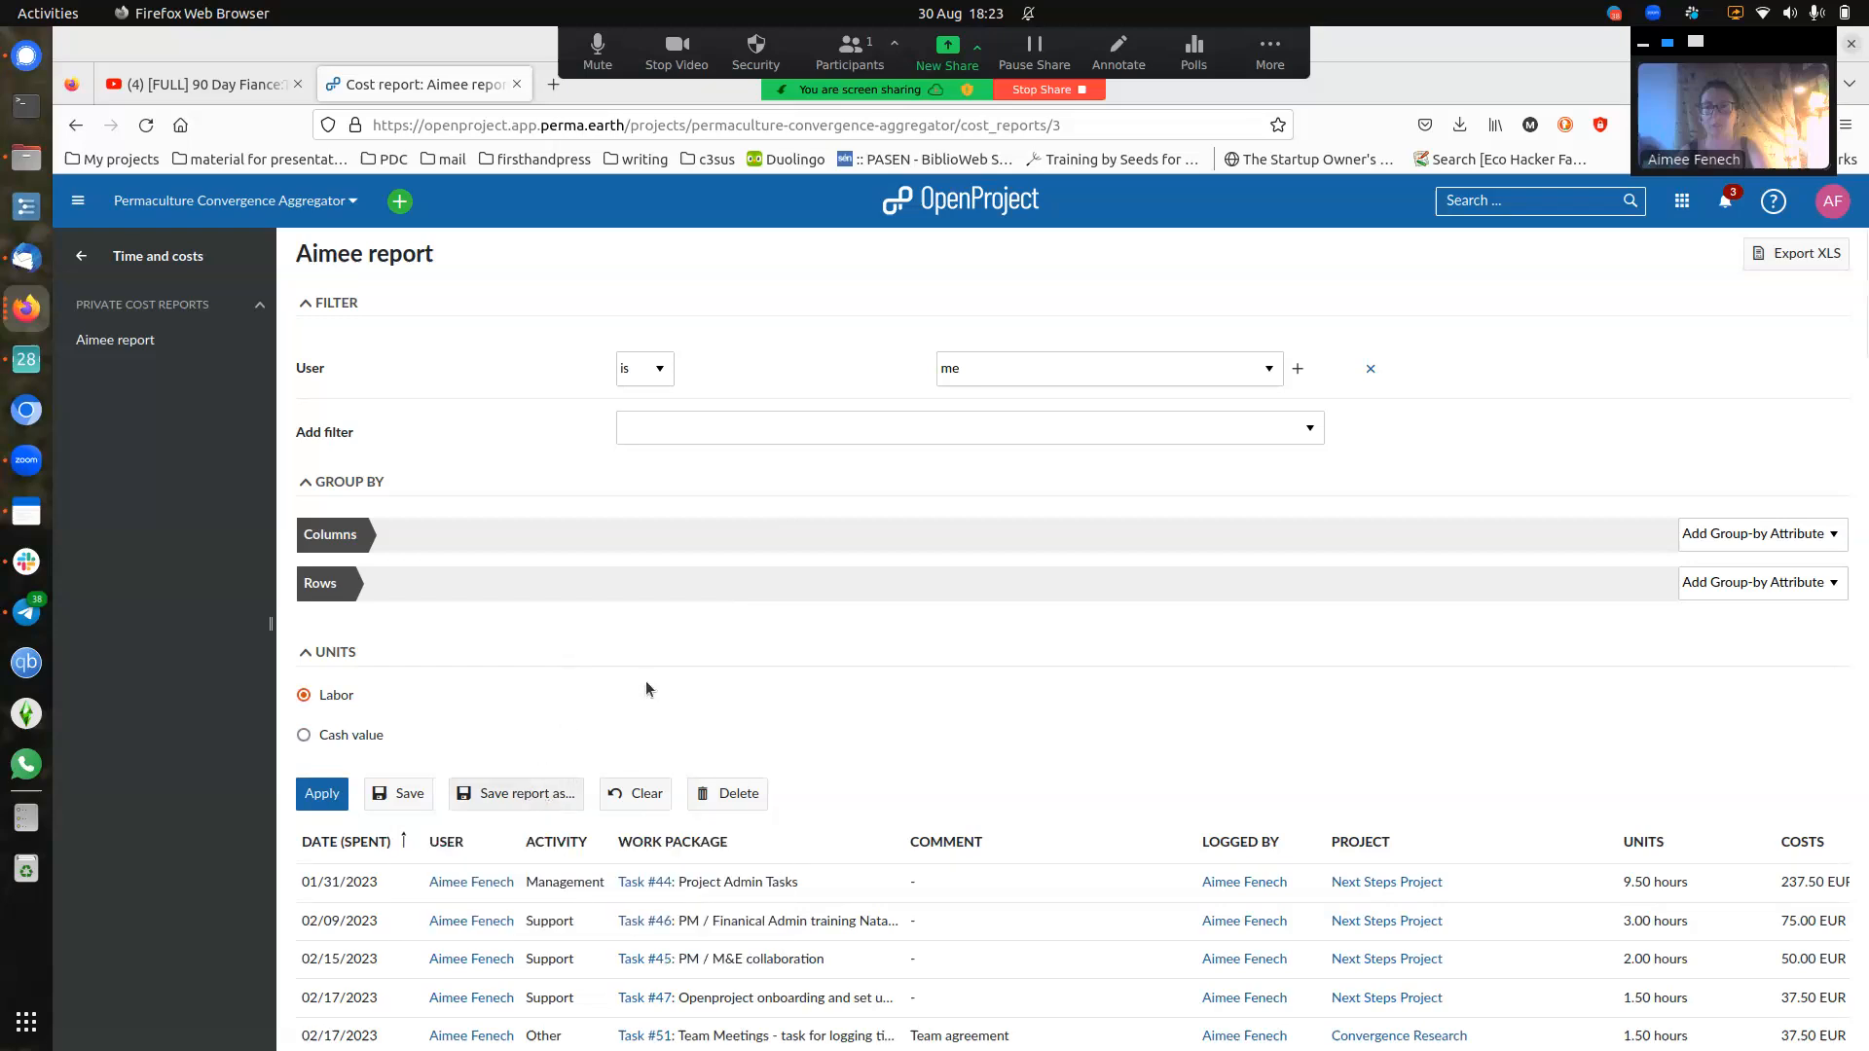
scroll(698, 675, "down", 3)
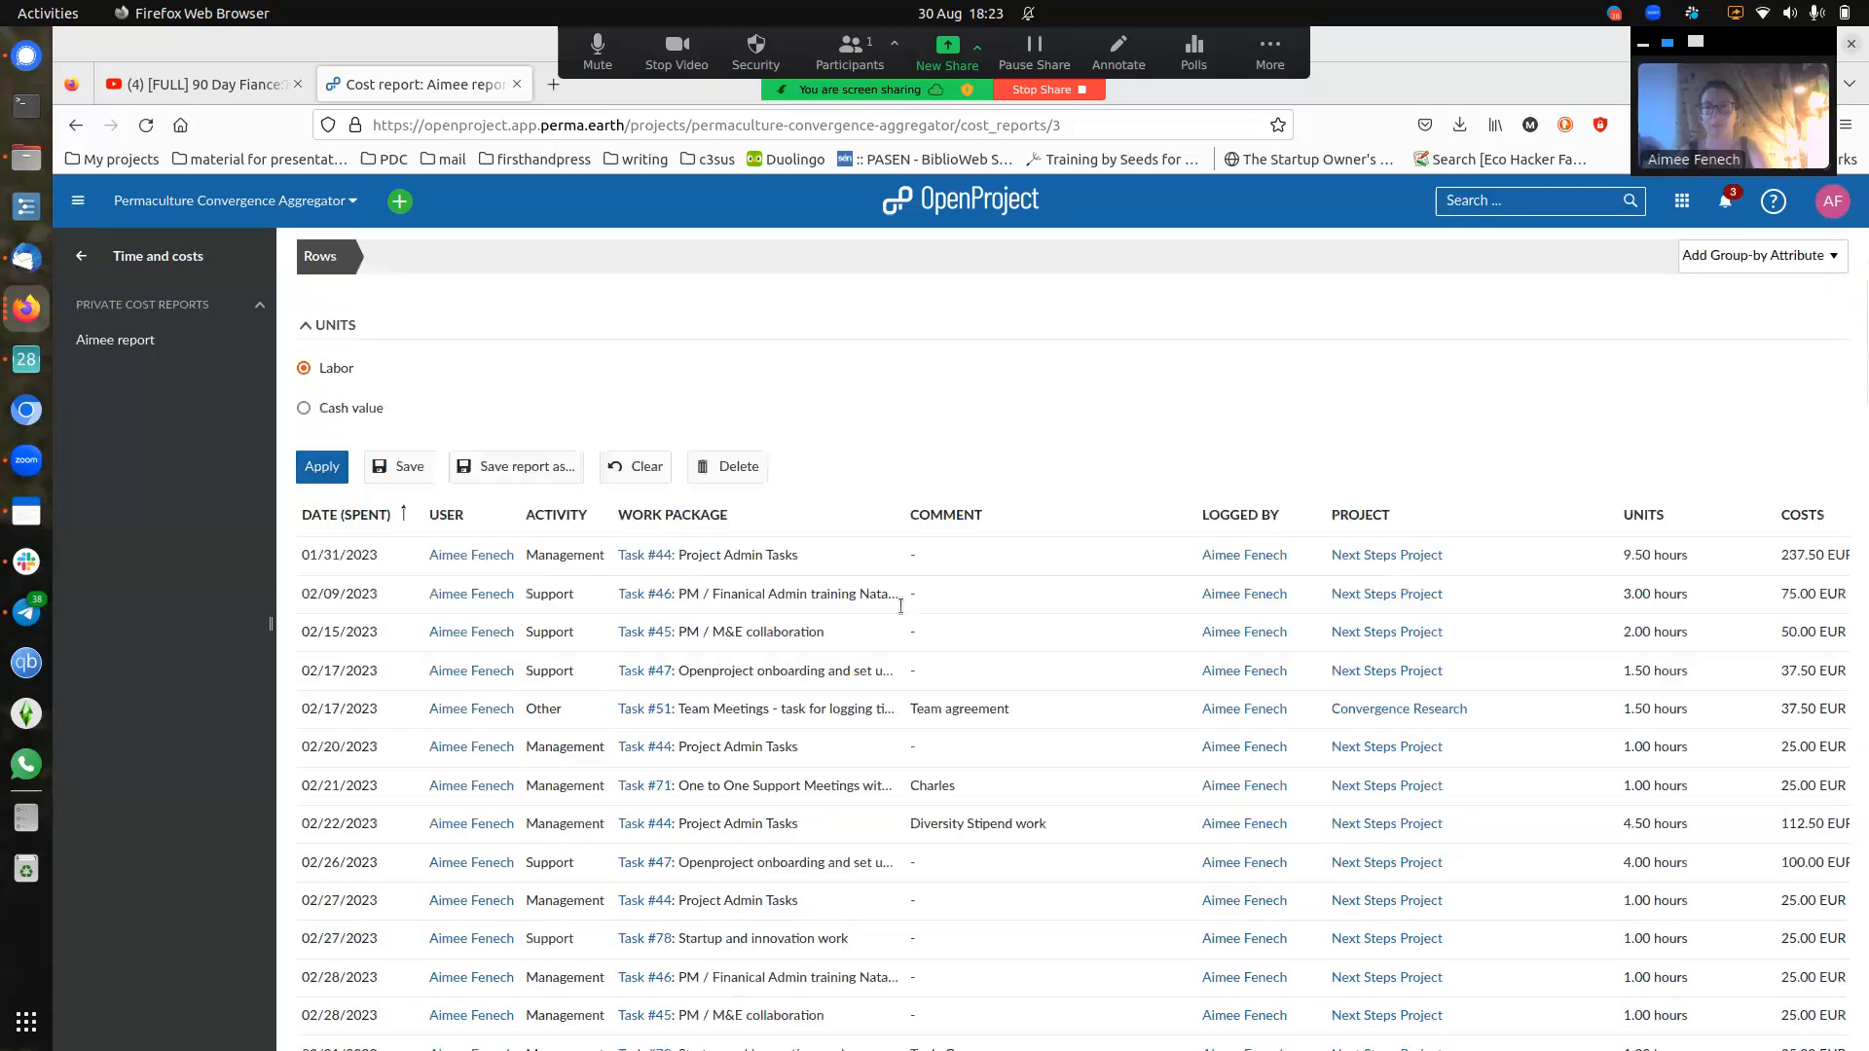
scroll(1826, 370, "up", 3)
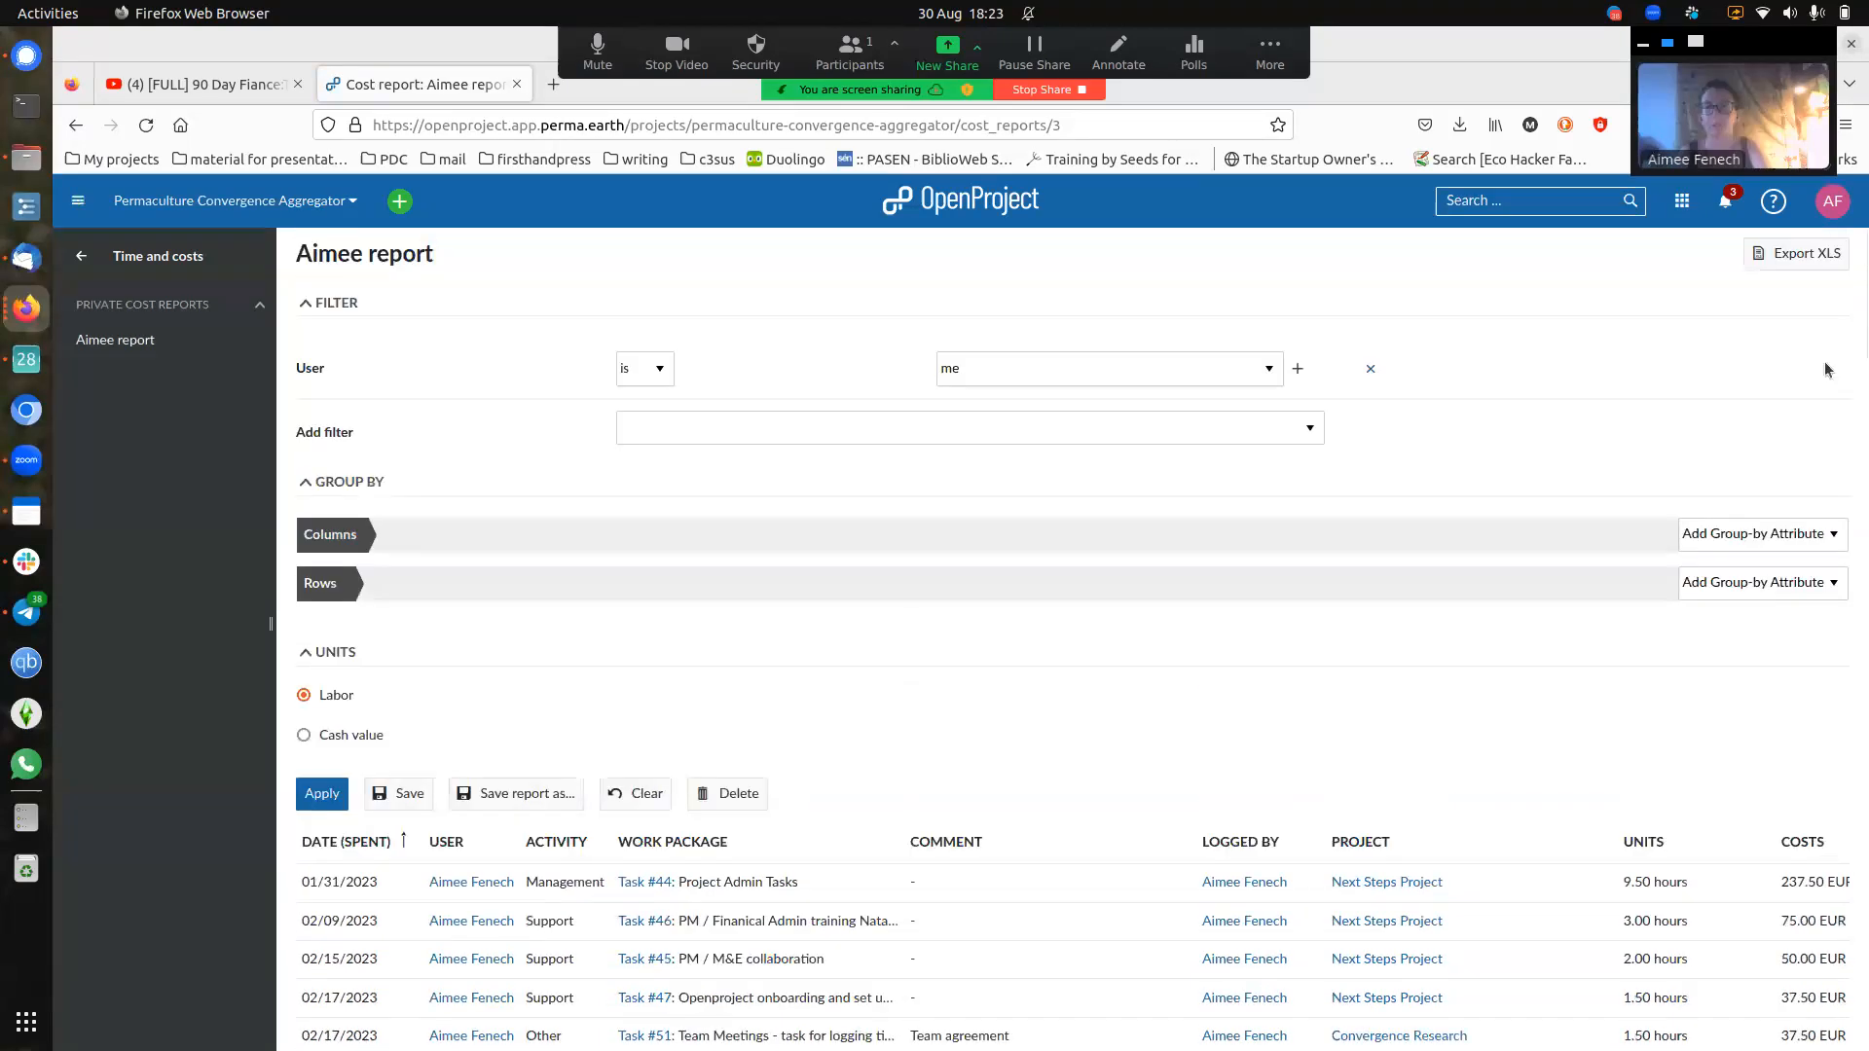
- Export the private cost report as XLS, close the export notice, and return to the main project menu
left_click(1814, 260)
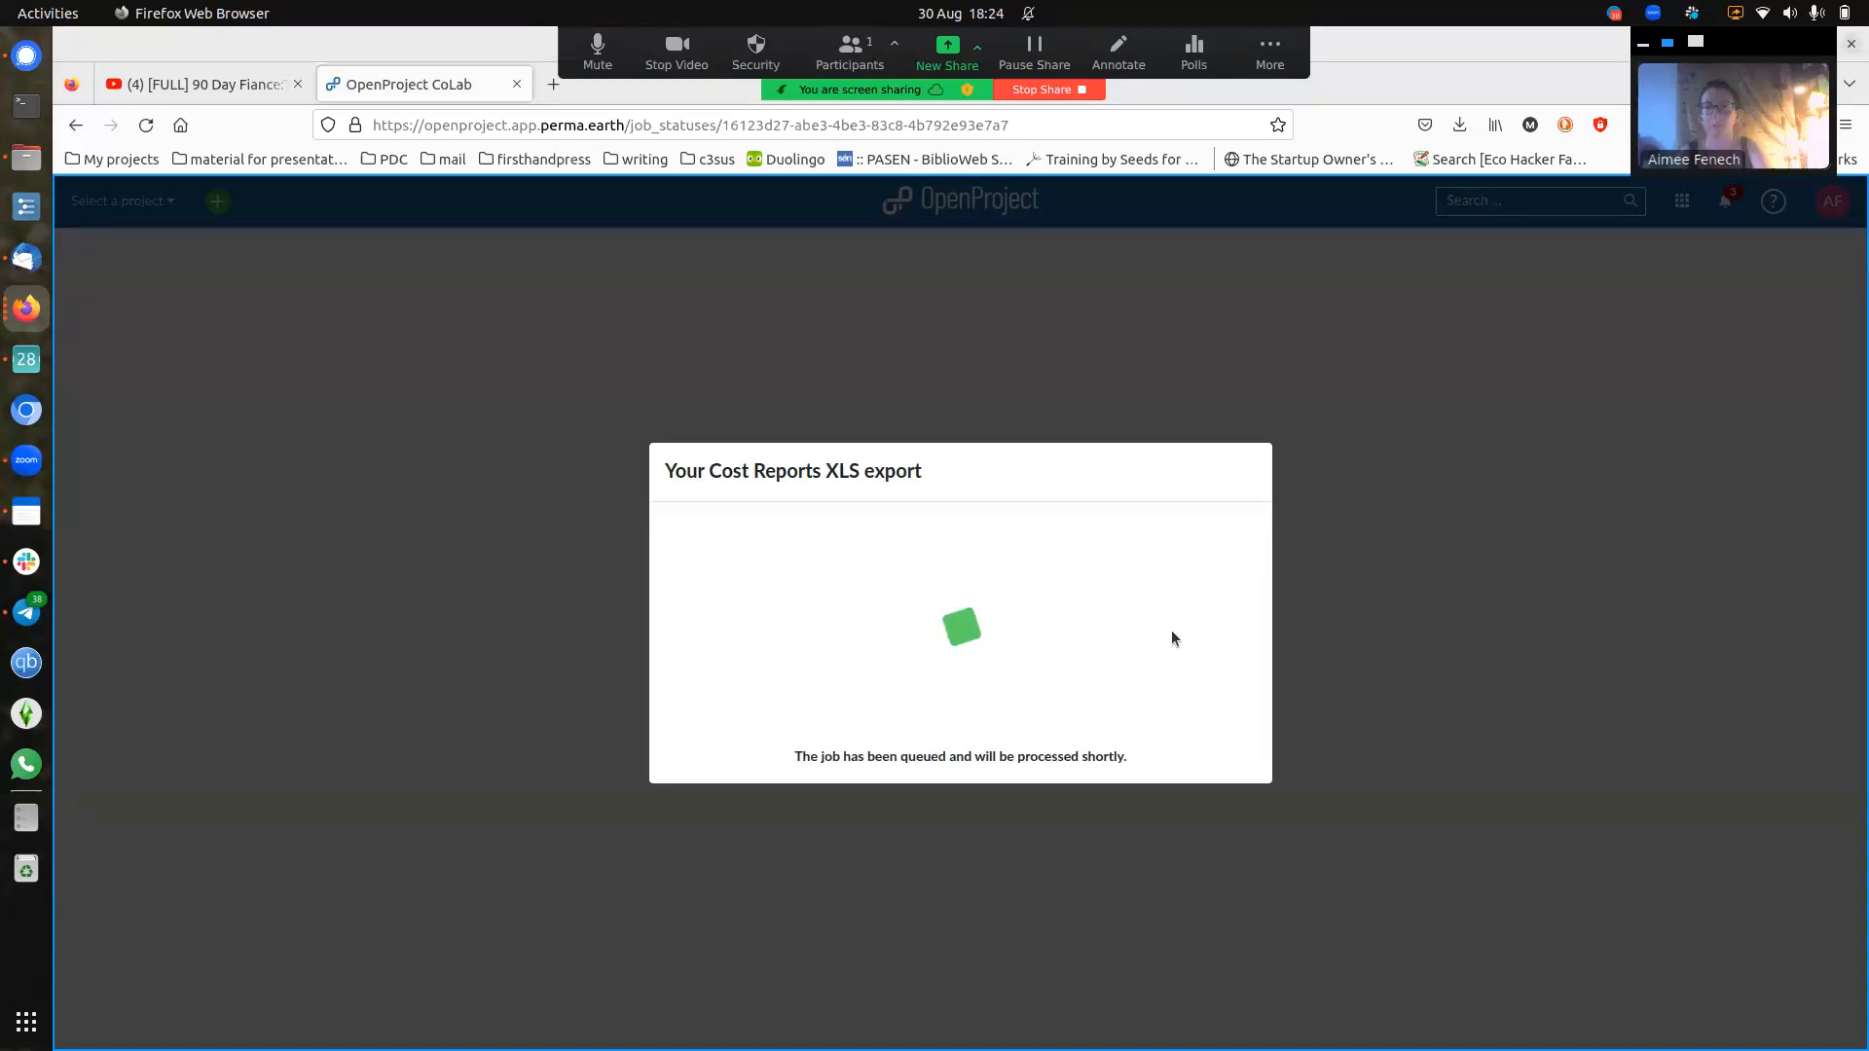
left_click(1106, 816)
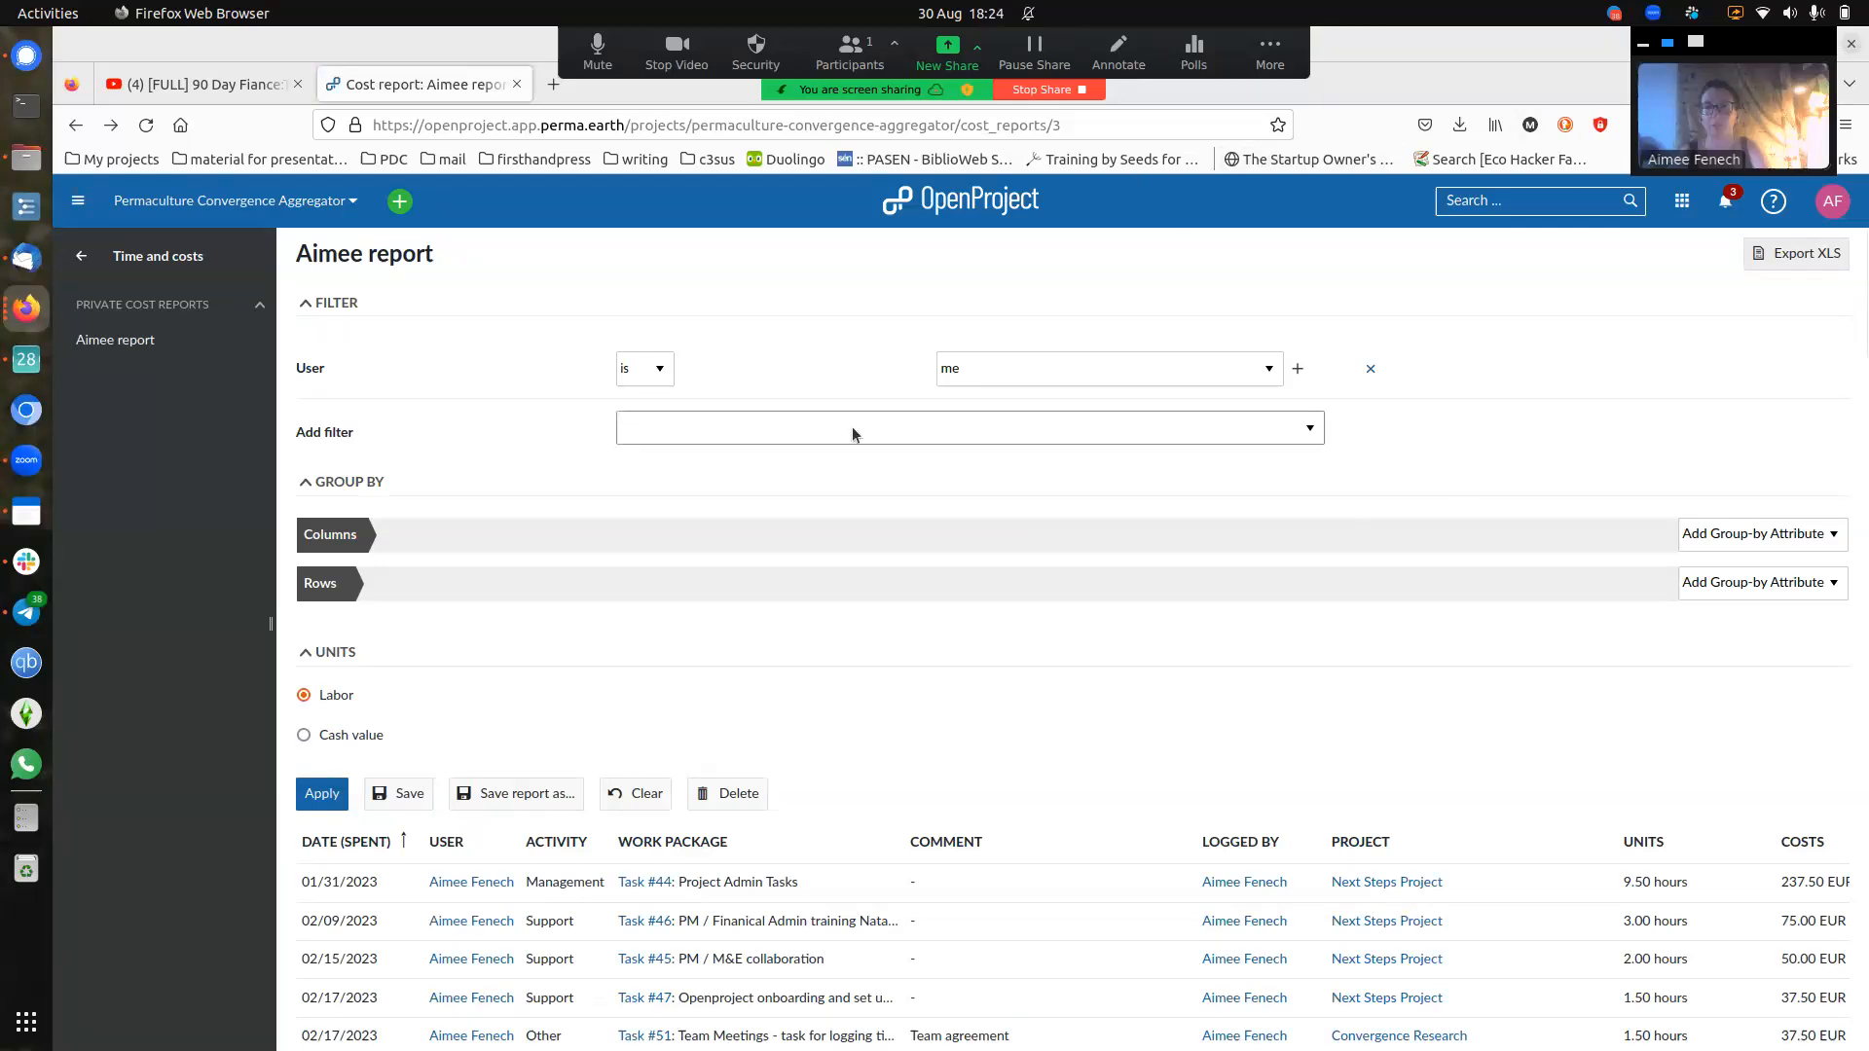
left_click(81, 259)
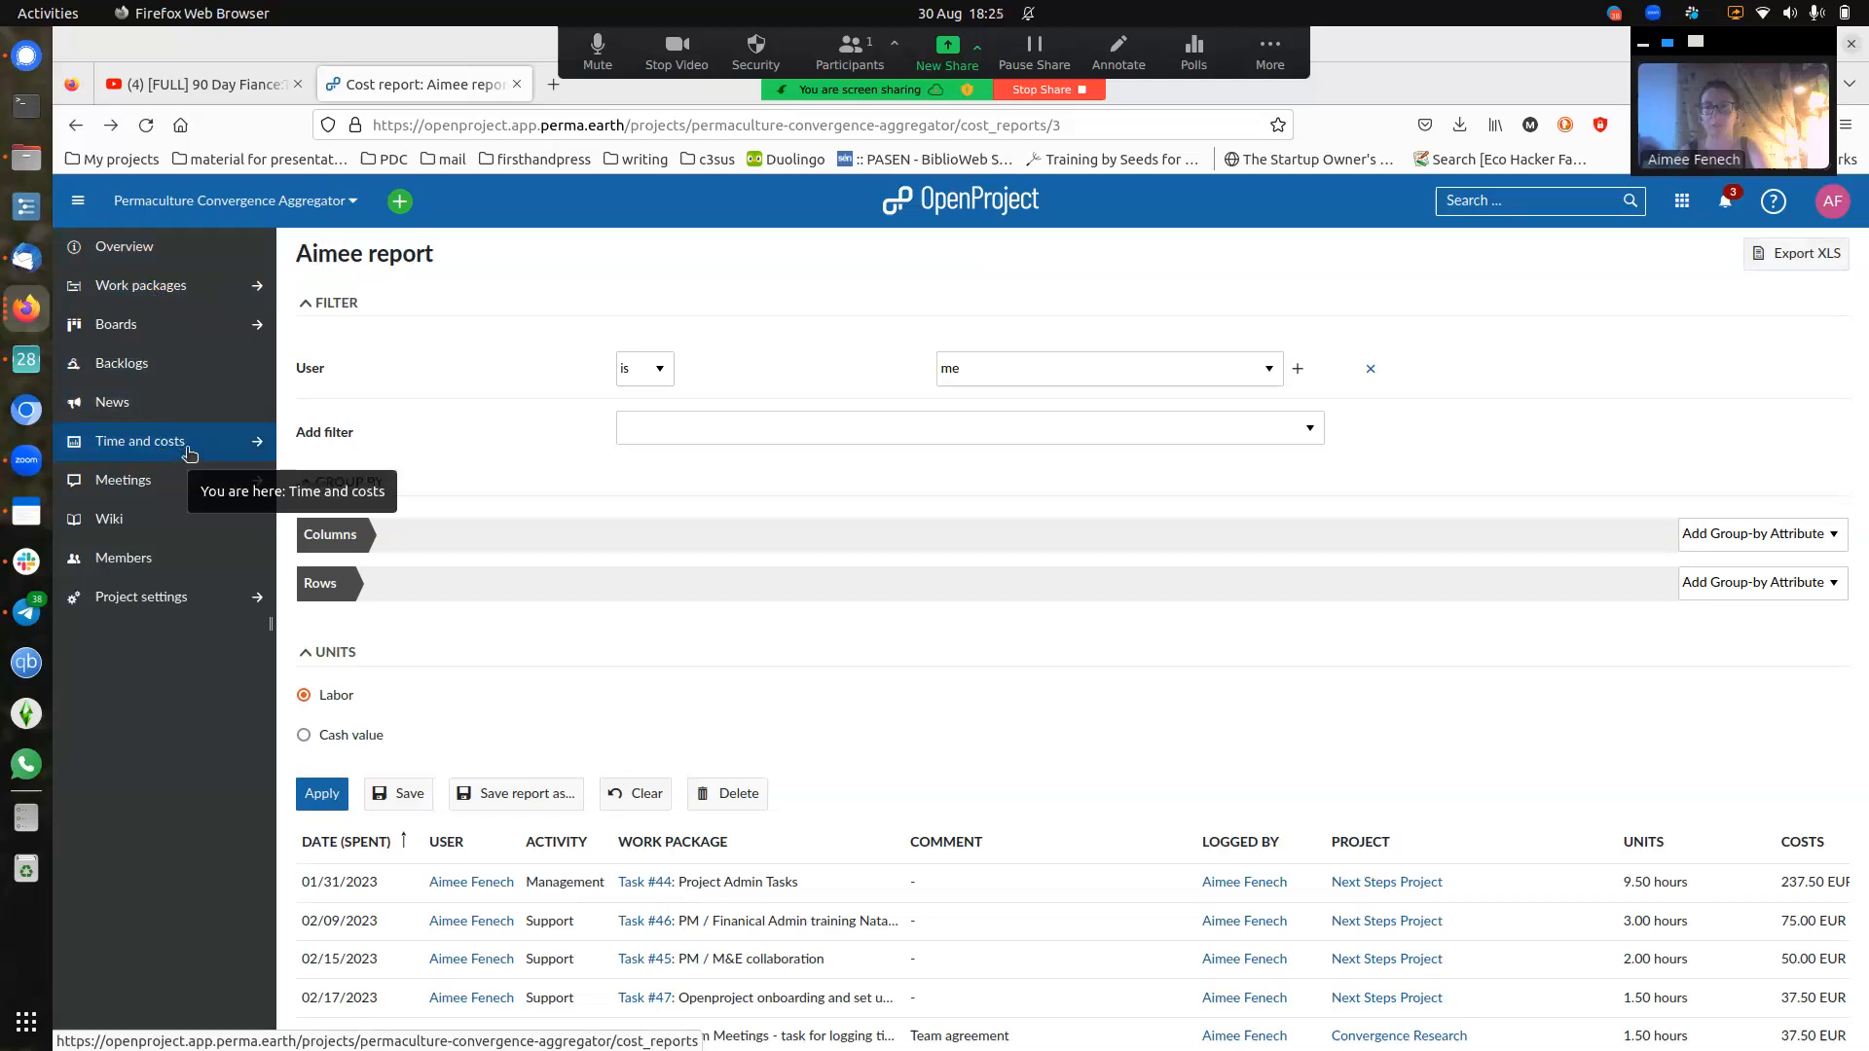
- Open the project's work packages list and start a new Milestone from the Create menu
left_click(174, 301)
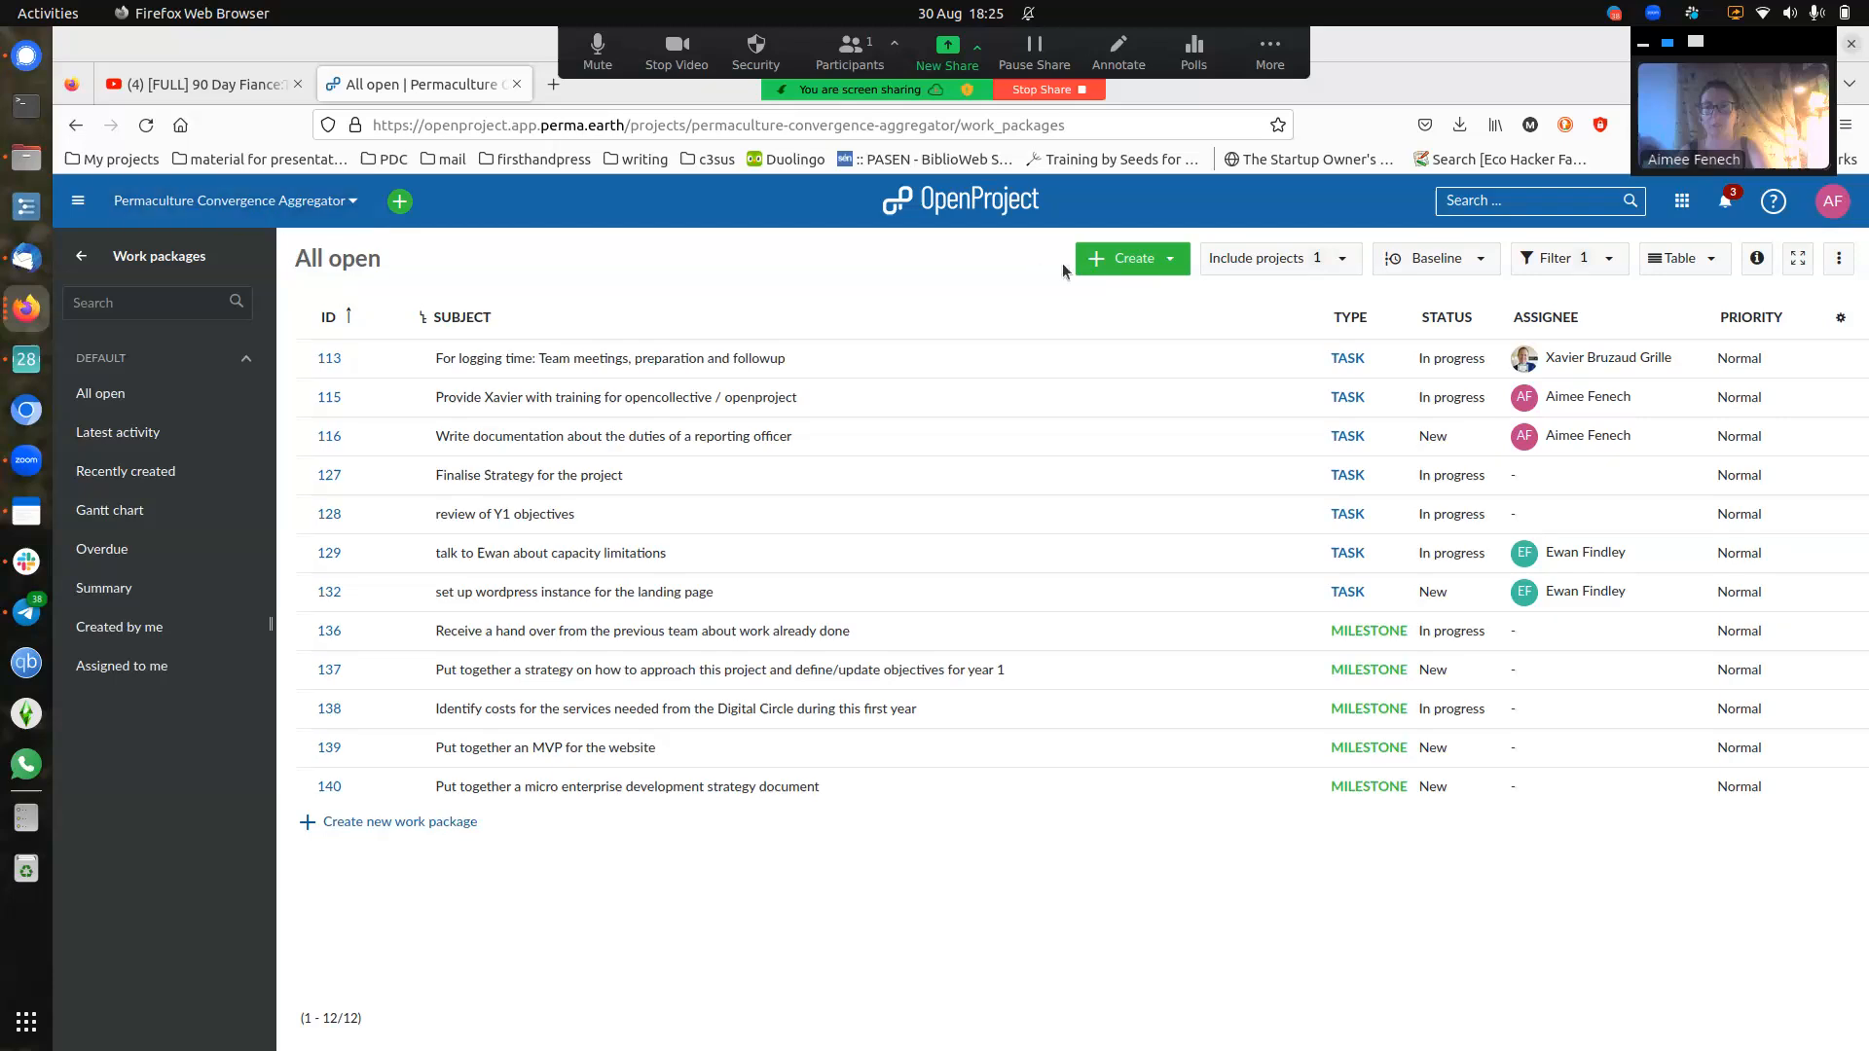
left_click(1130, 263)
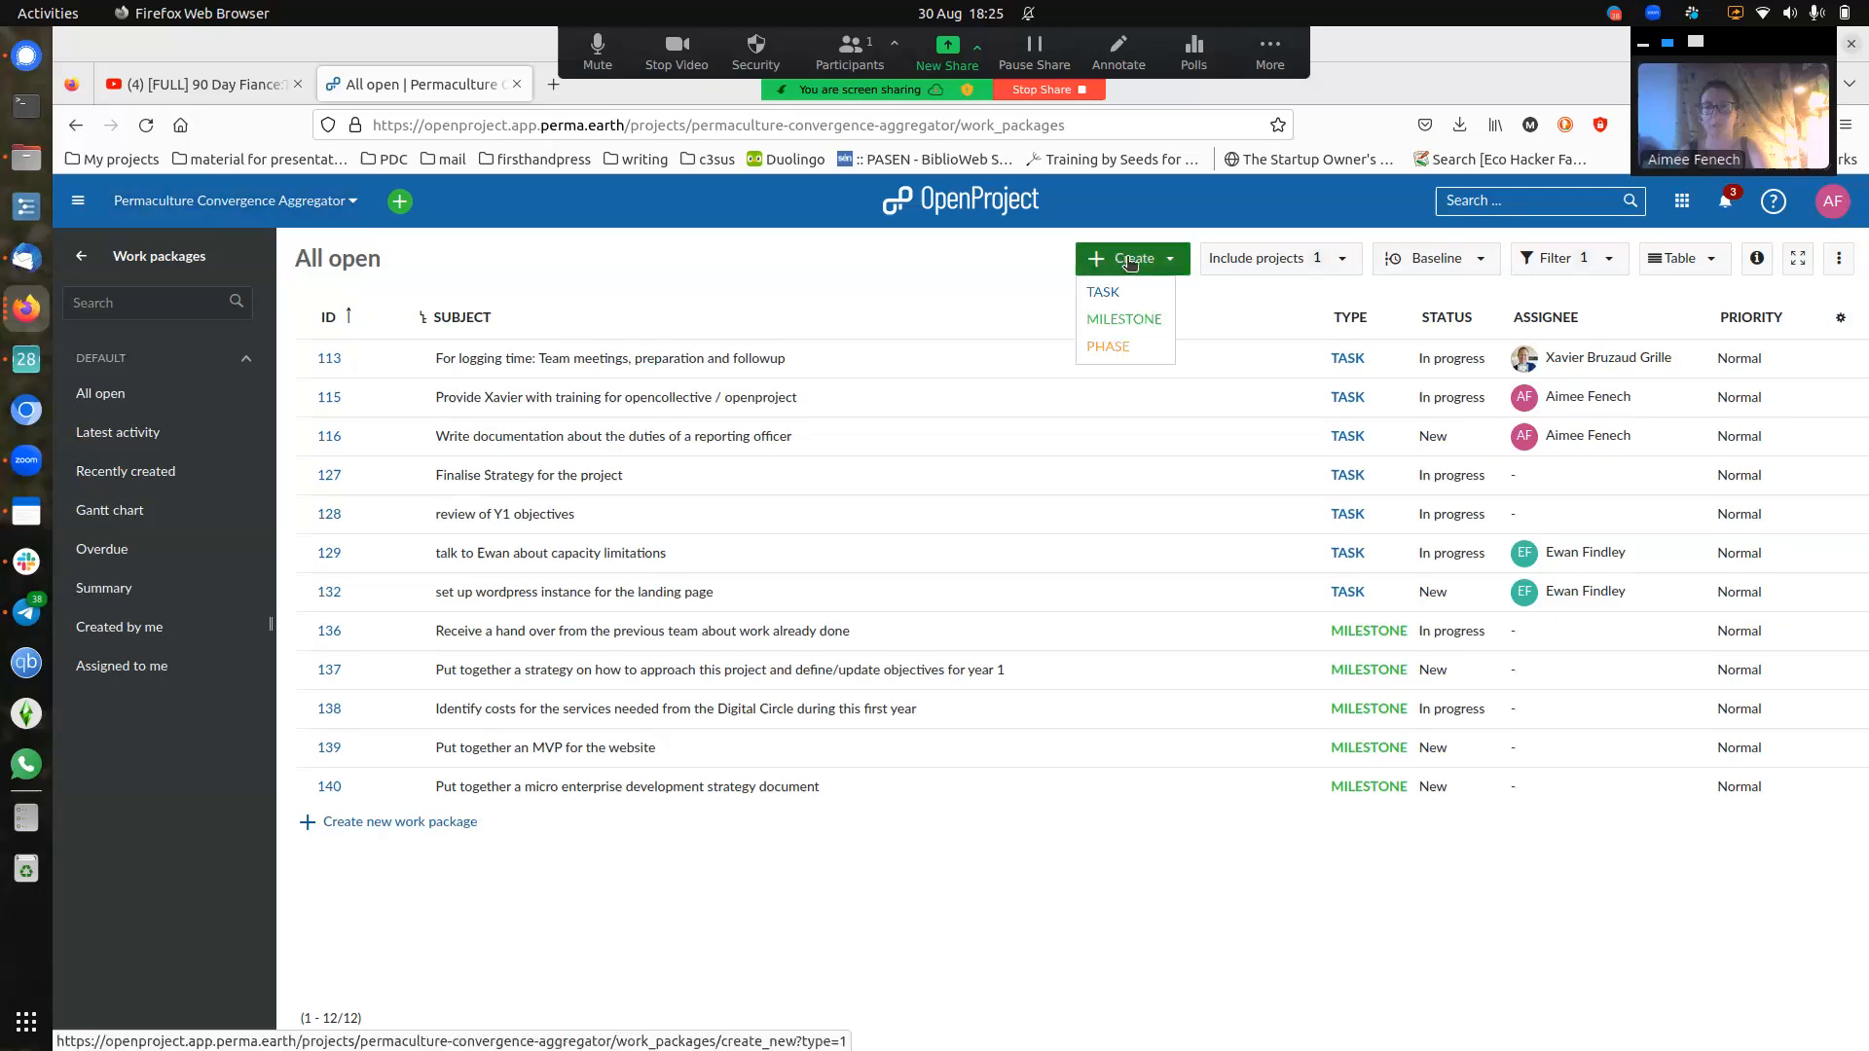
left_click(1141, 318)
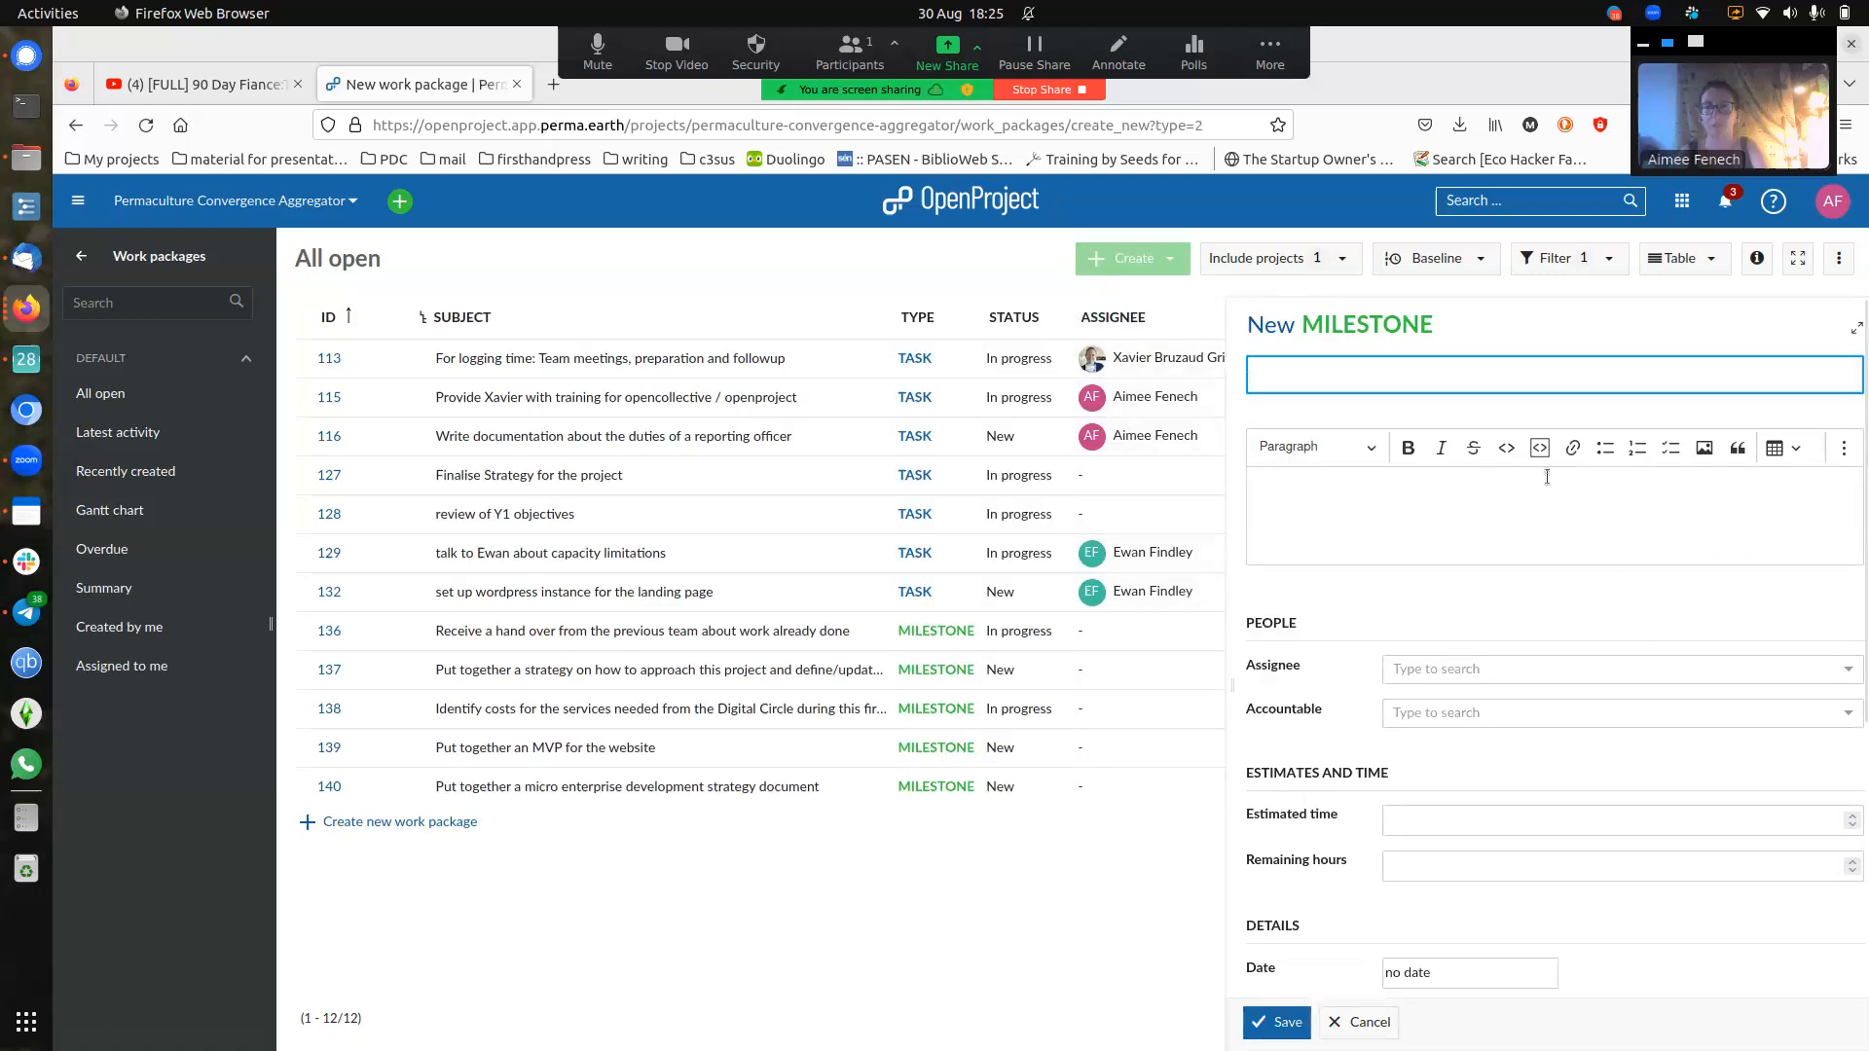
- Enter the milestone subject 'objective example 1' and description 'more information'
type("o")
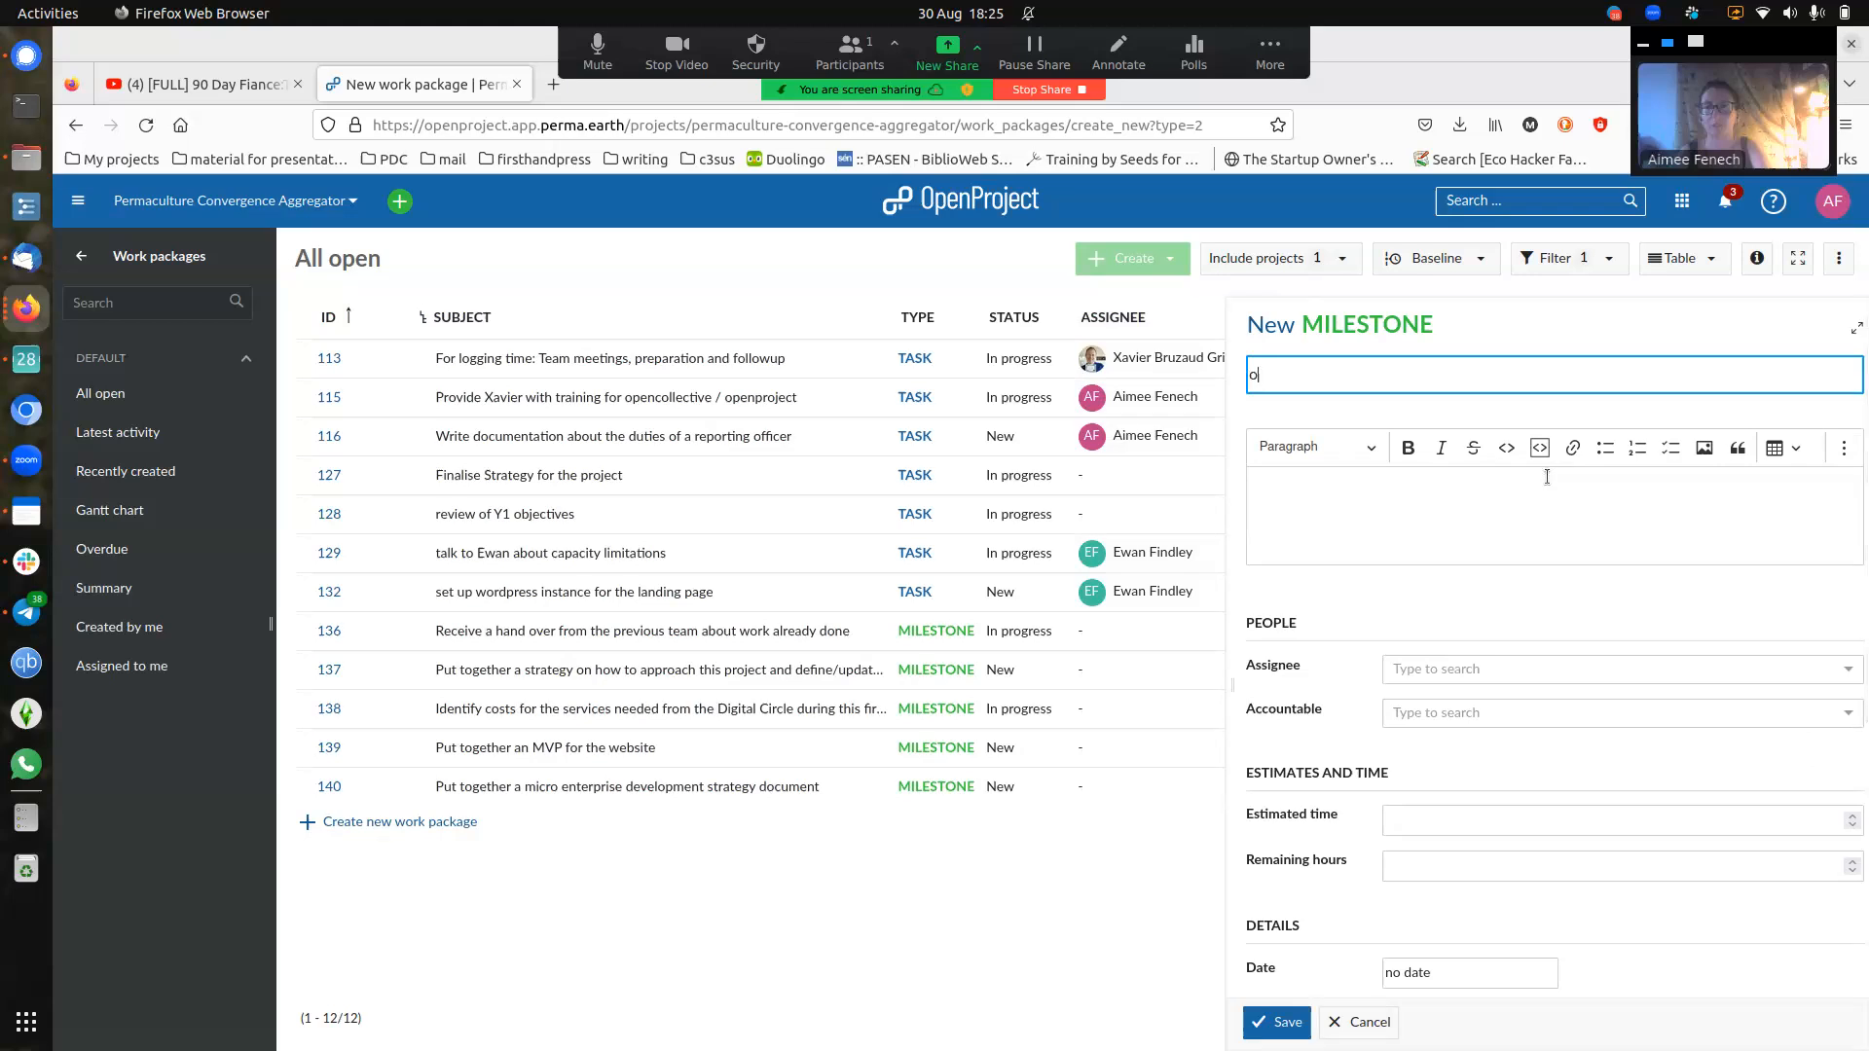
type("bjective example 1")
left_click(1479, 501)
type("more information")
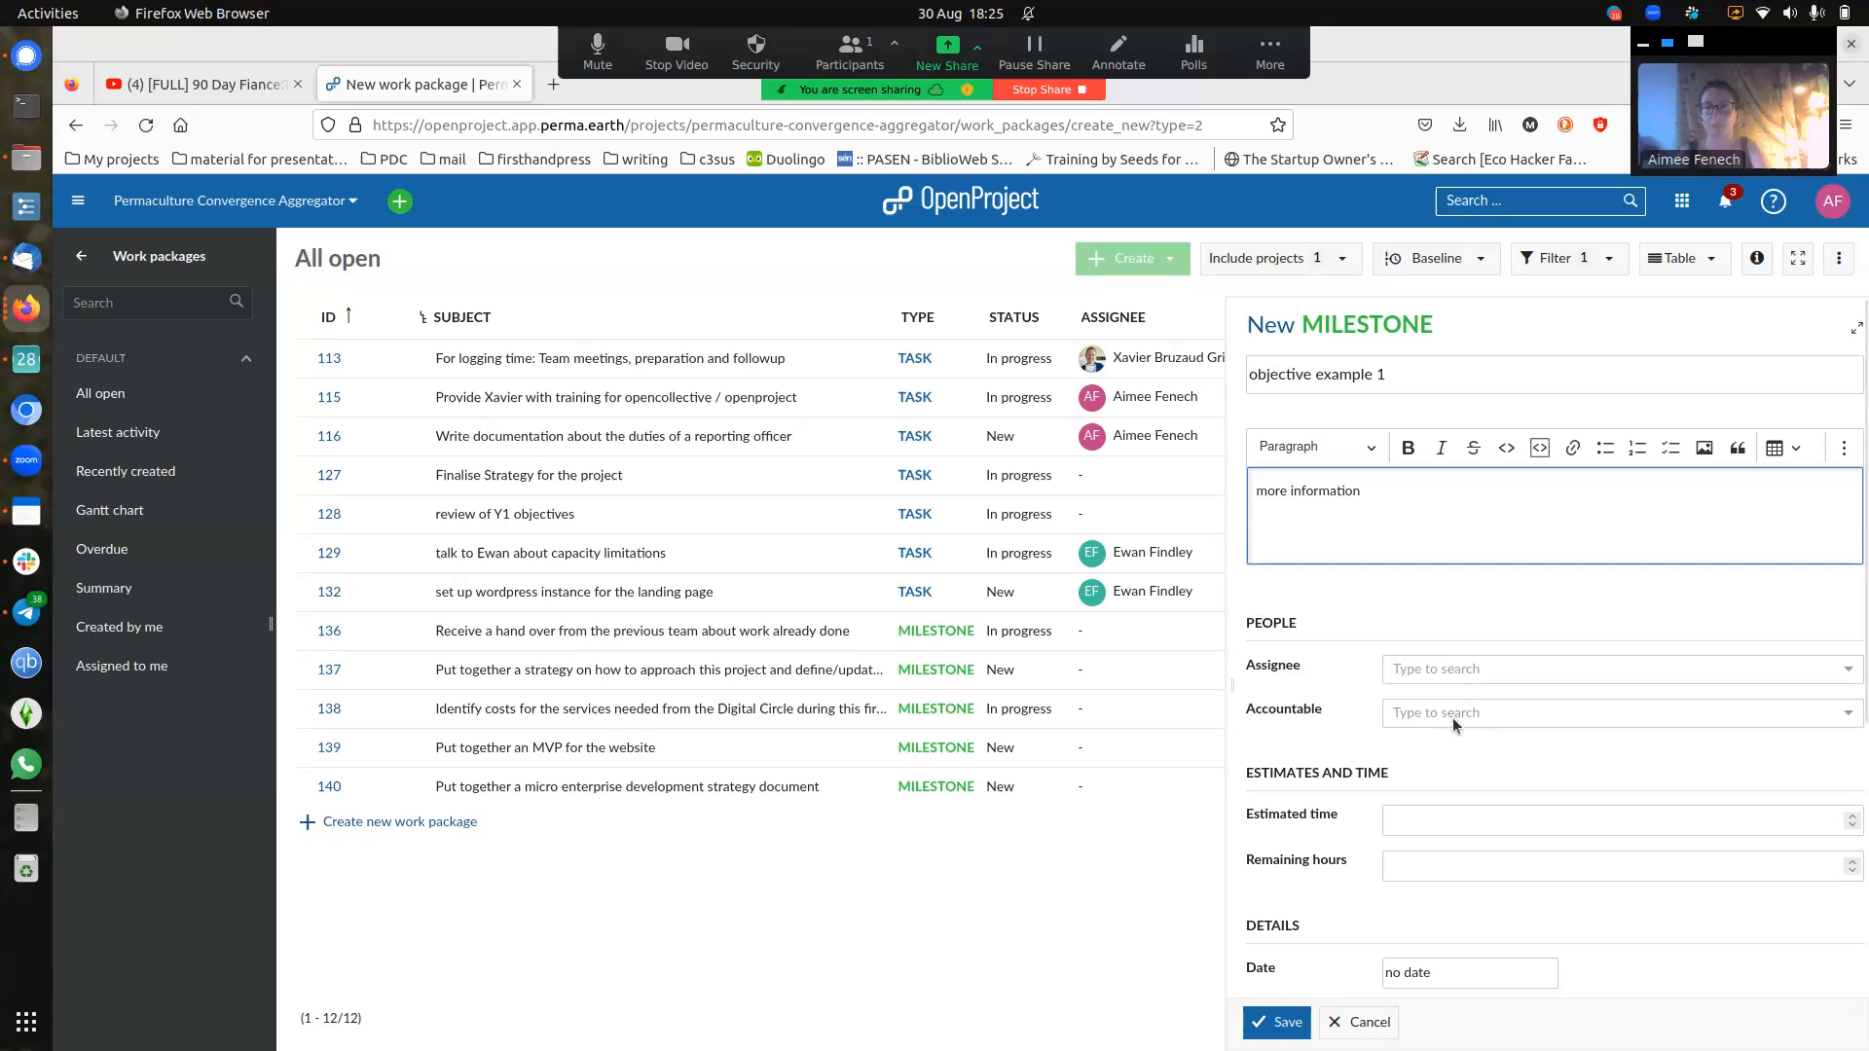
scroll(1394, 767, "down", 3)
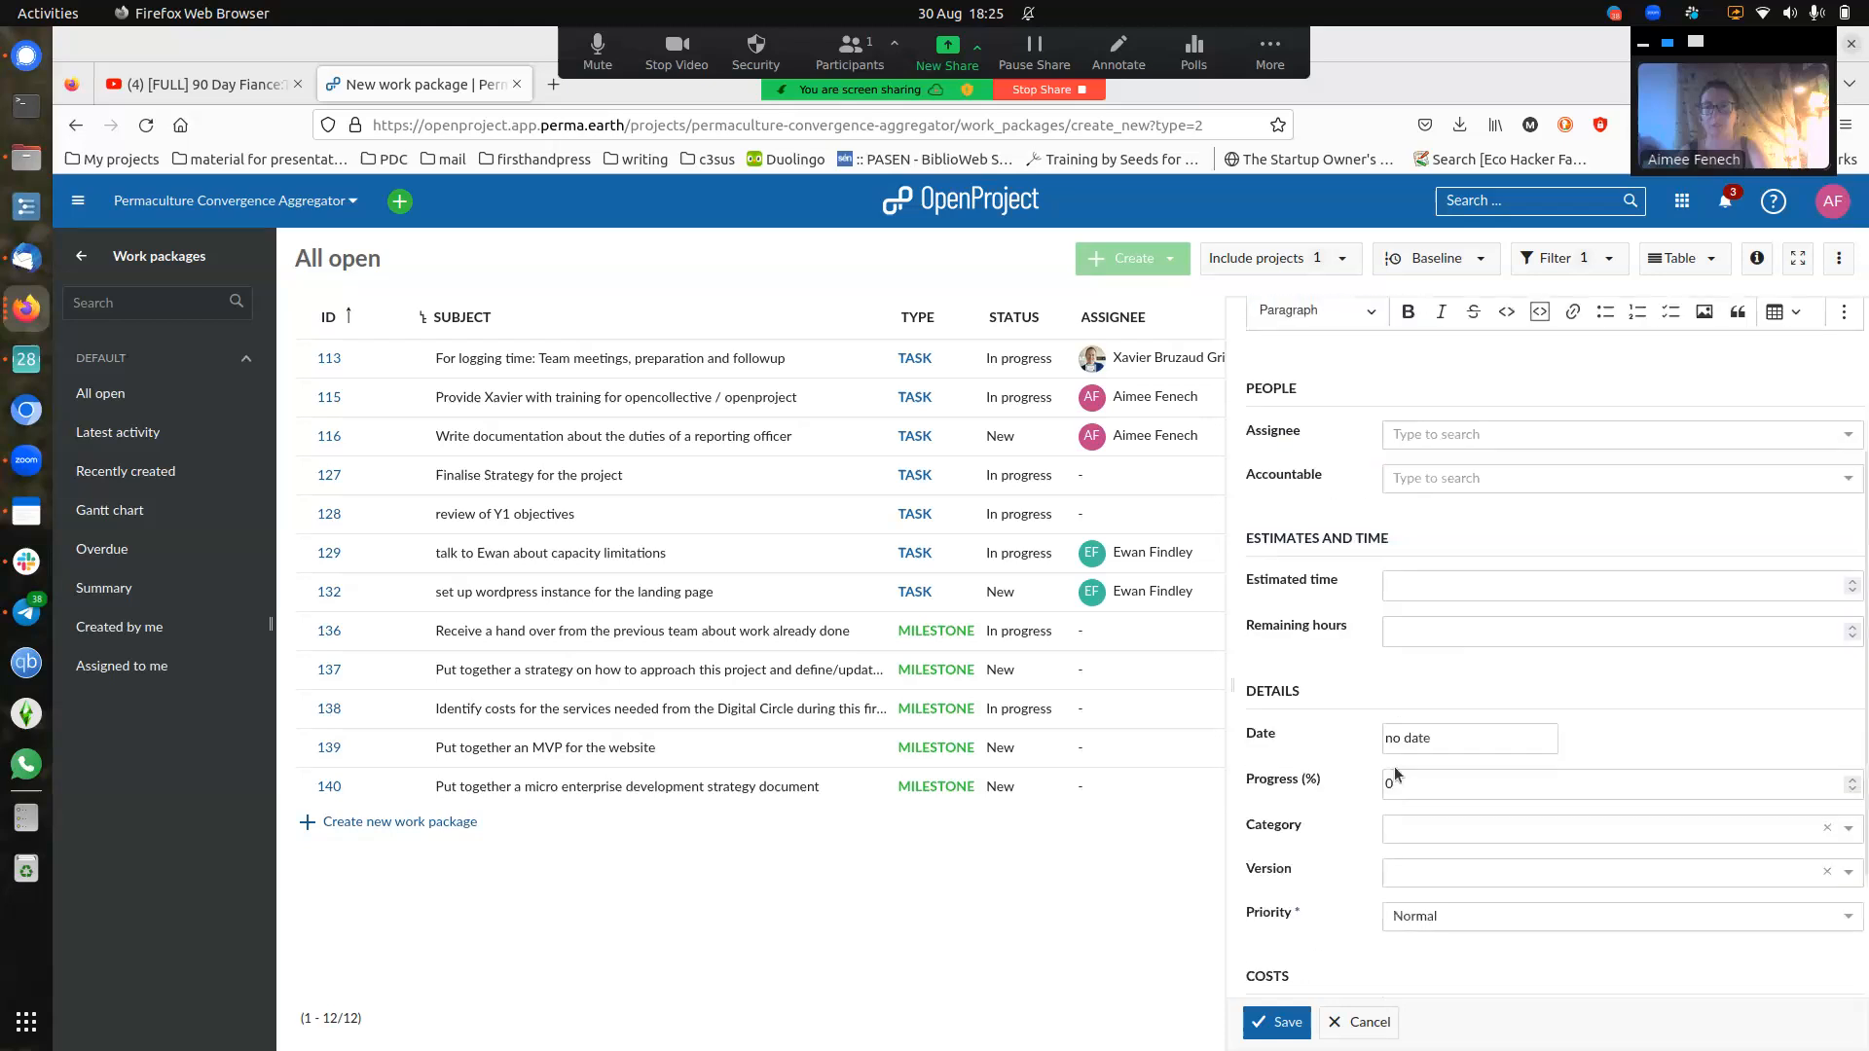
scroll(1394, 767, "down", 2)
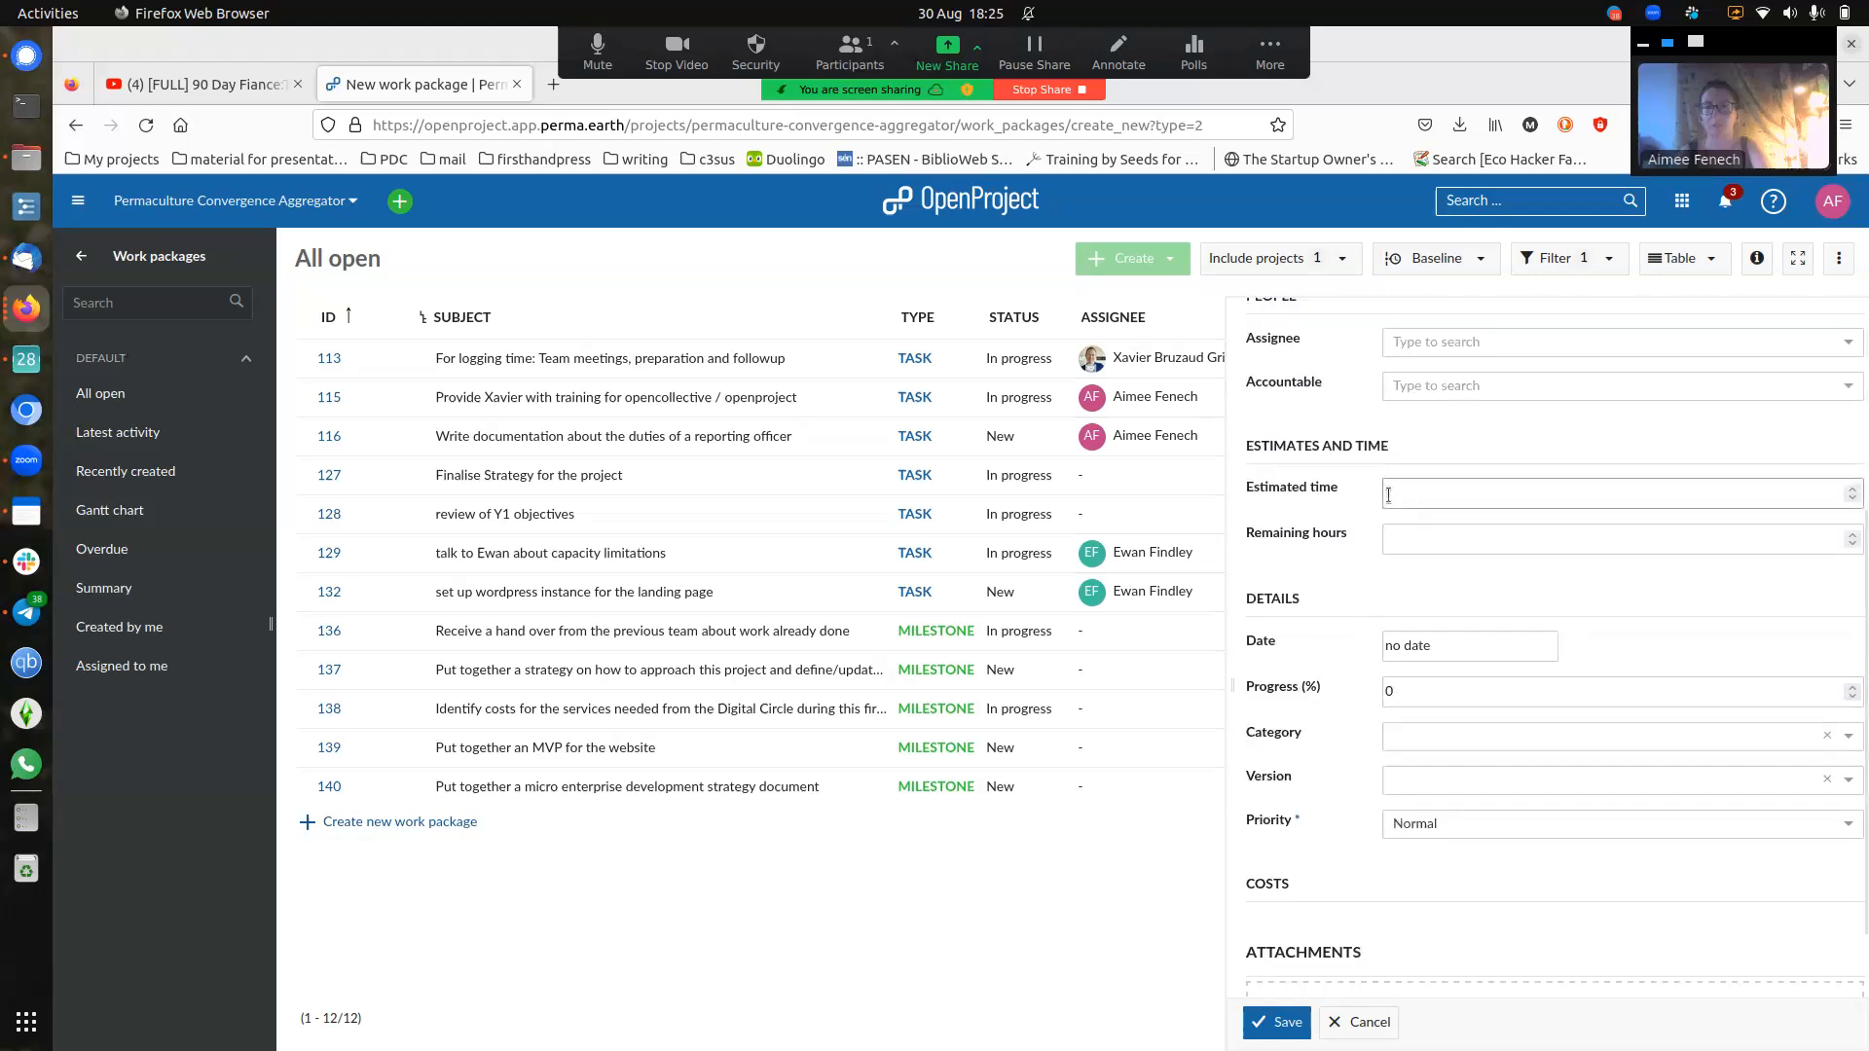
- Set the milestone's estimated time to 20 hours and save it
left_click(1438, 489)
type("20")
left_click(1364, 511)
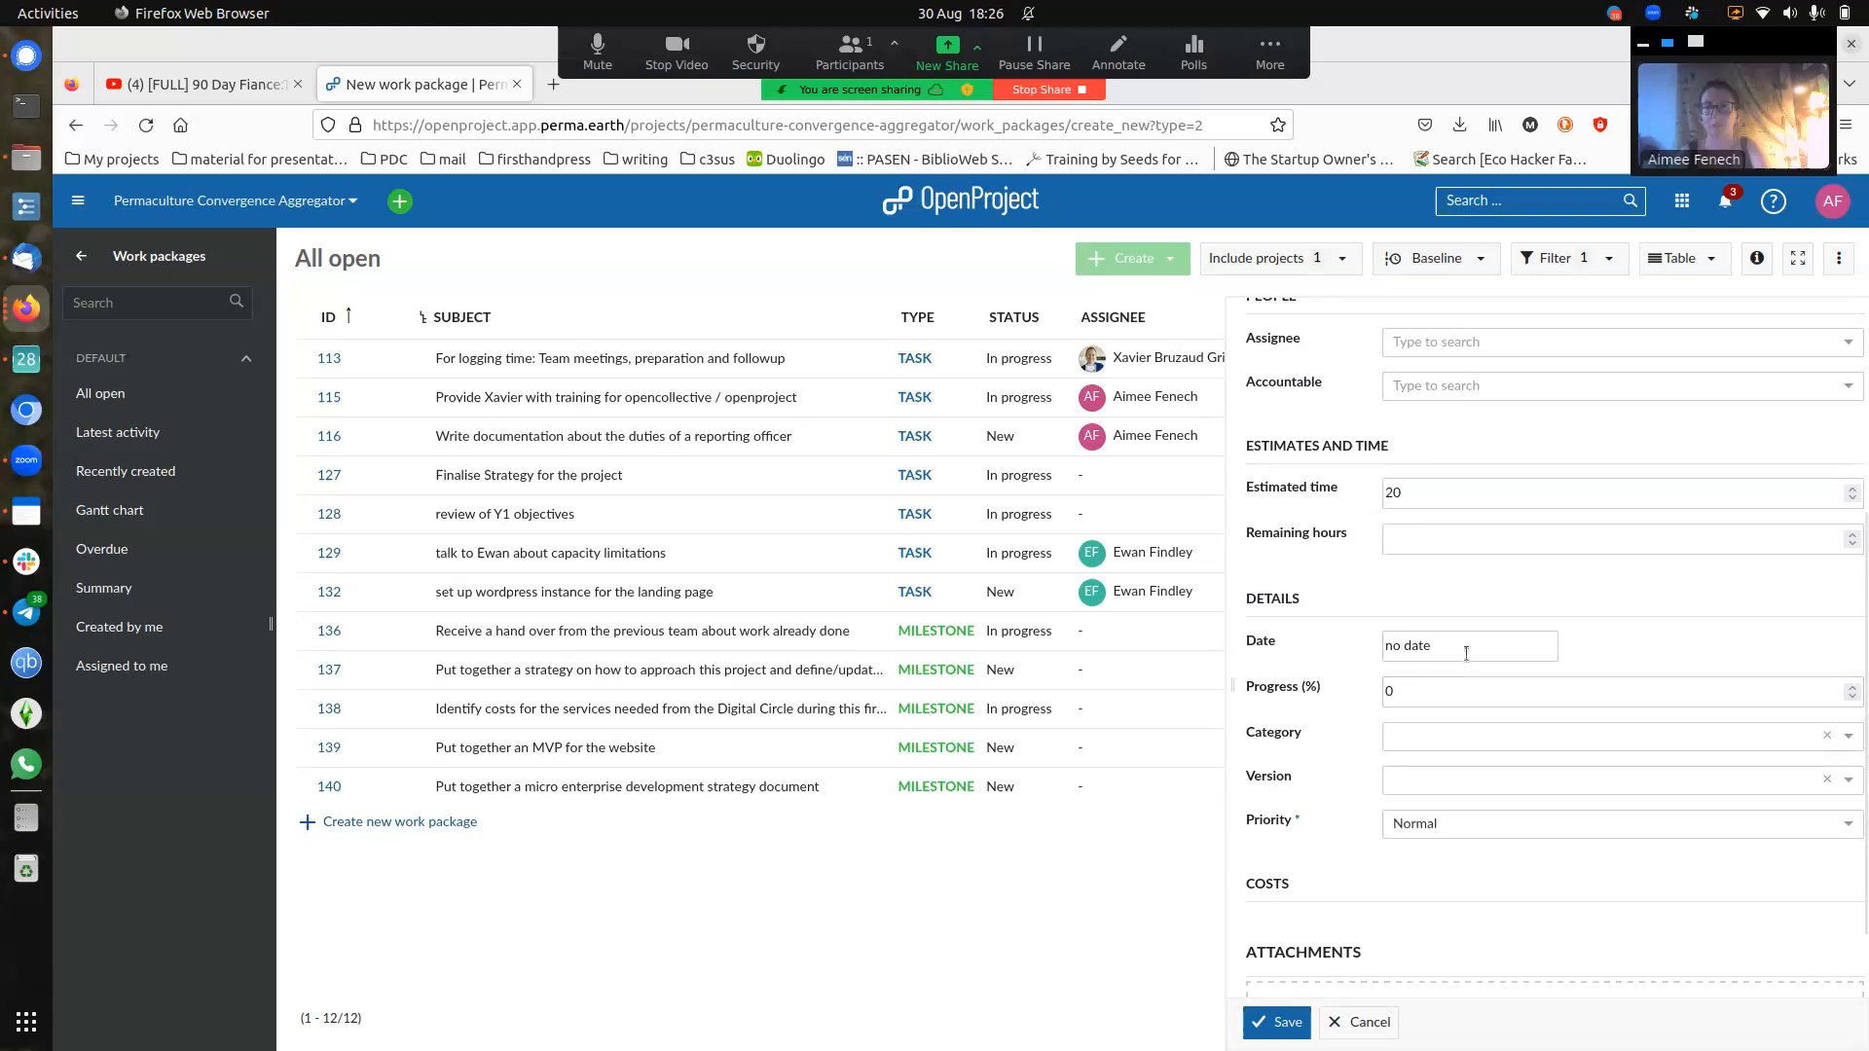
left_click(1509, 696)
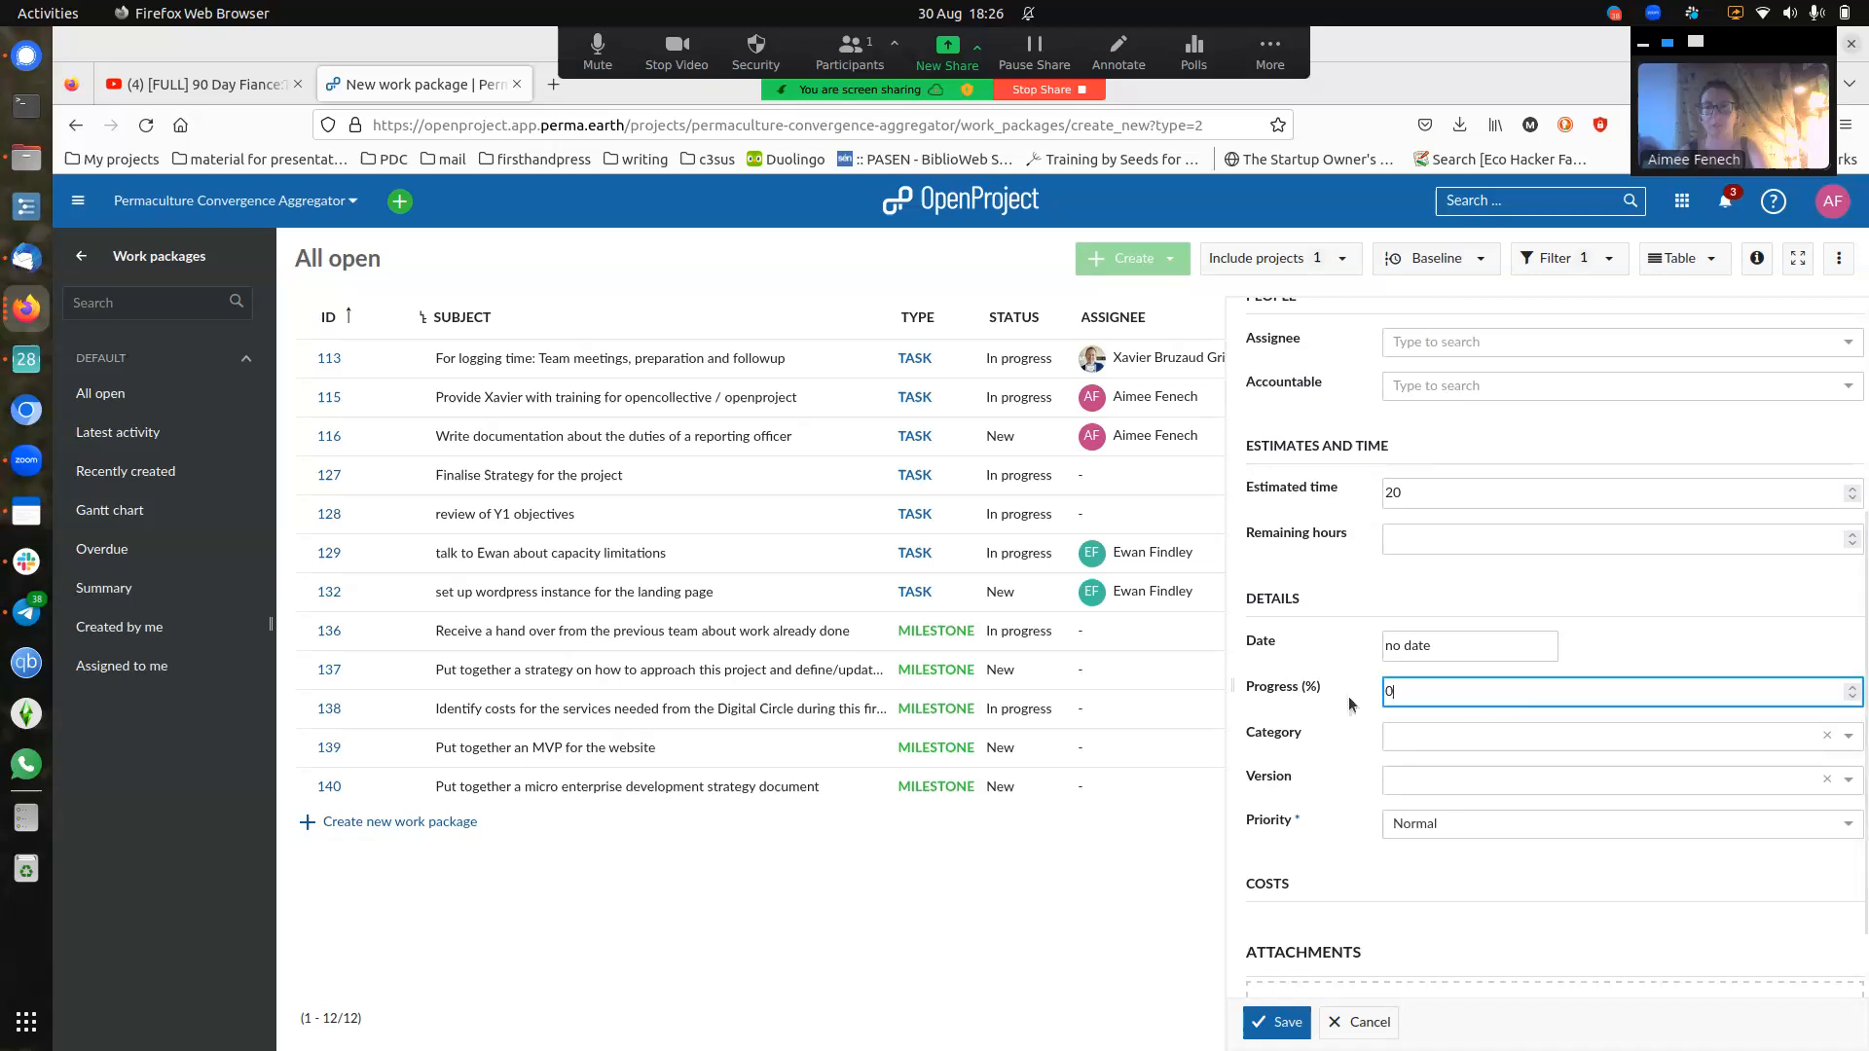
scroll(1526, 896, "down", 2)
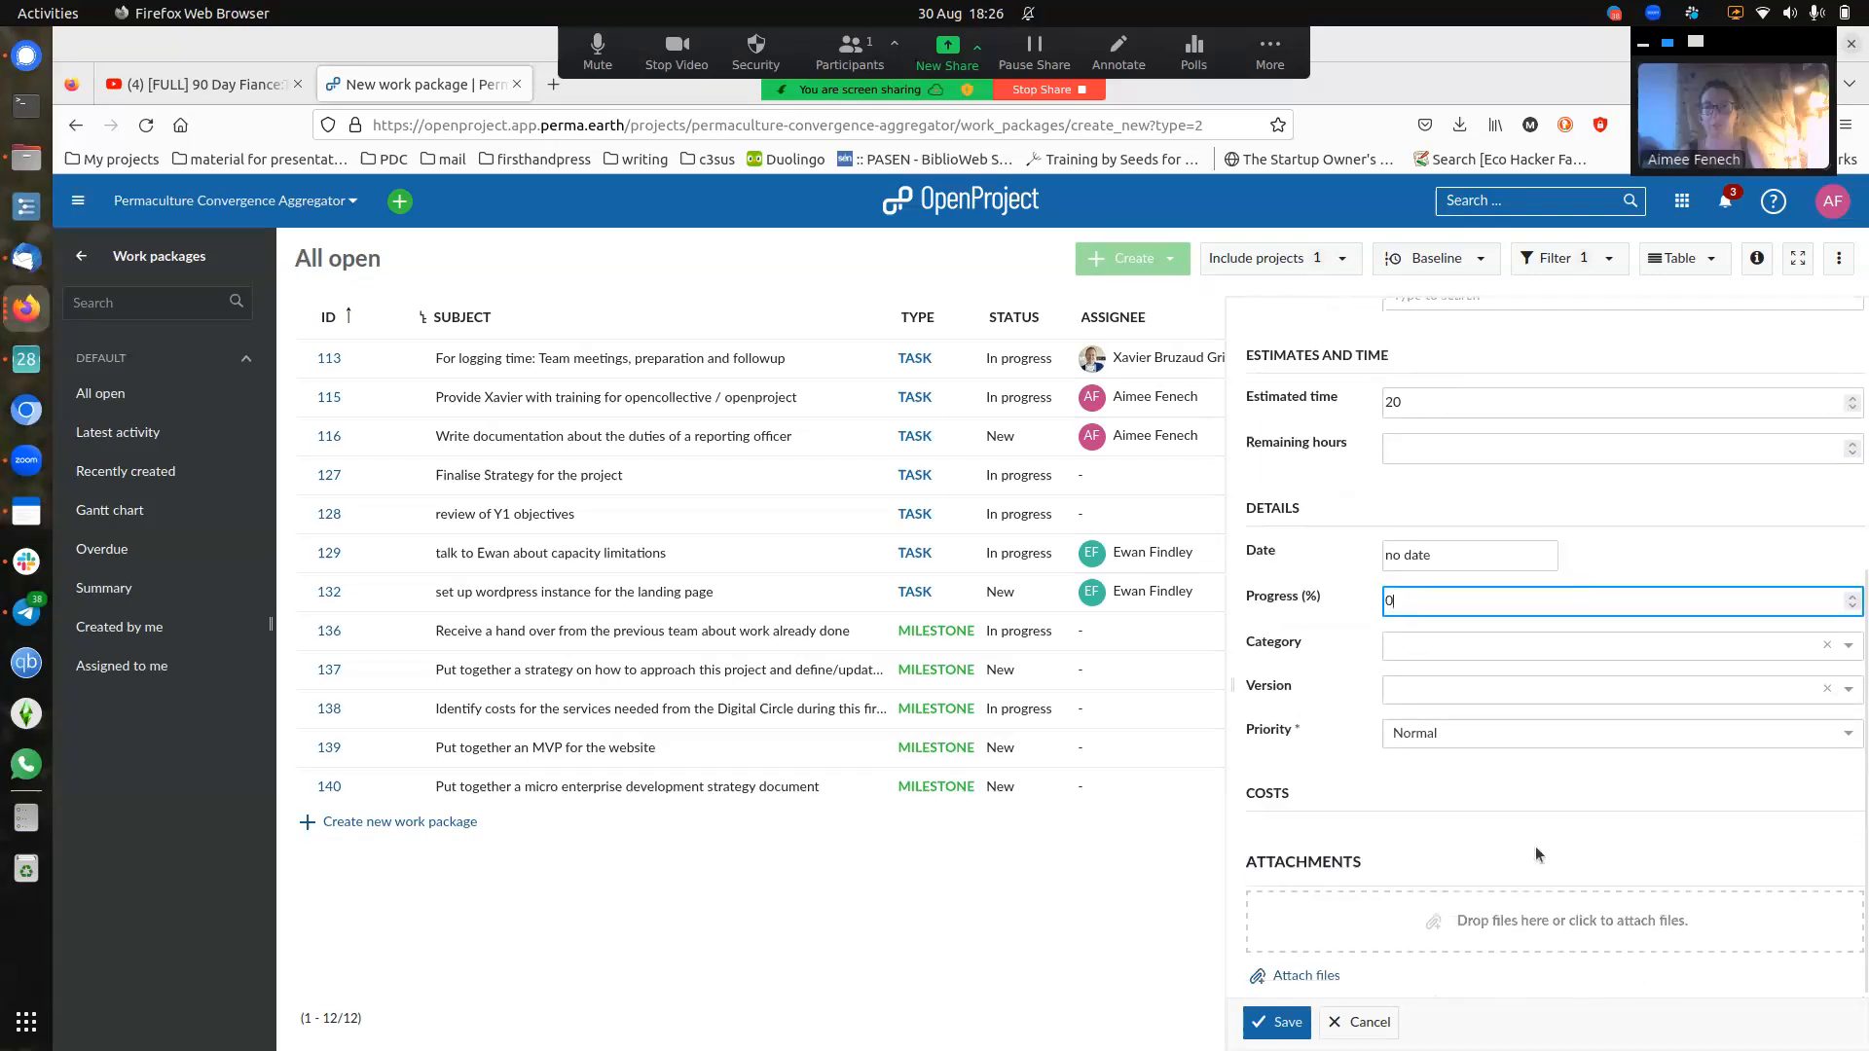
left_click(1277, 1024)
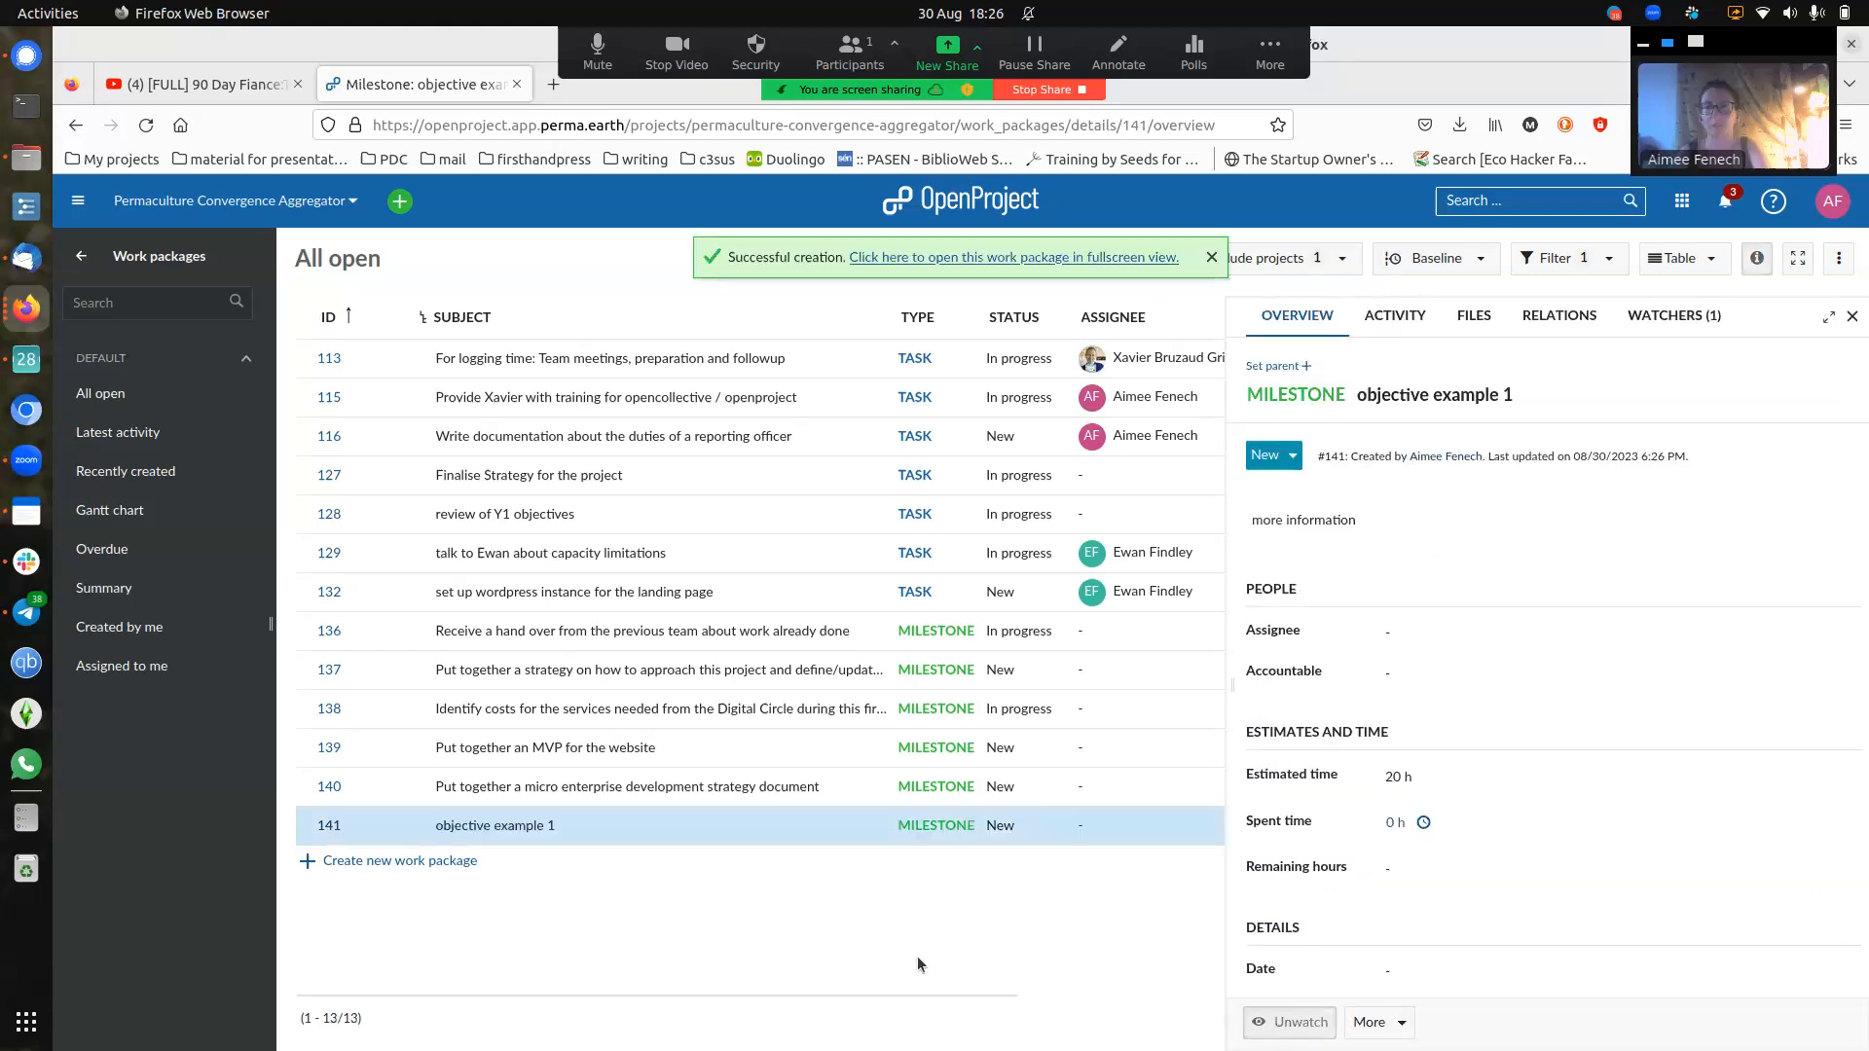
- Select milestone #141 'objective example 1' and close its details panel to show the full list
left_click(572, 829)
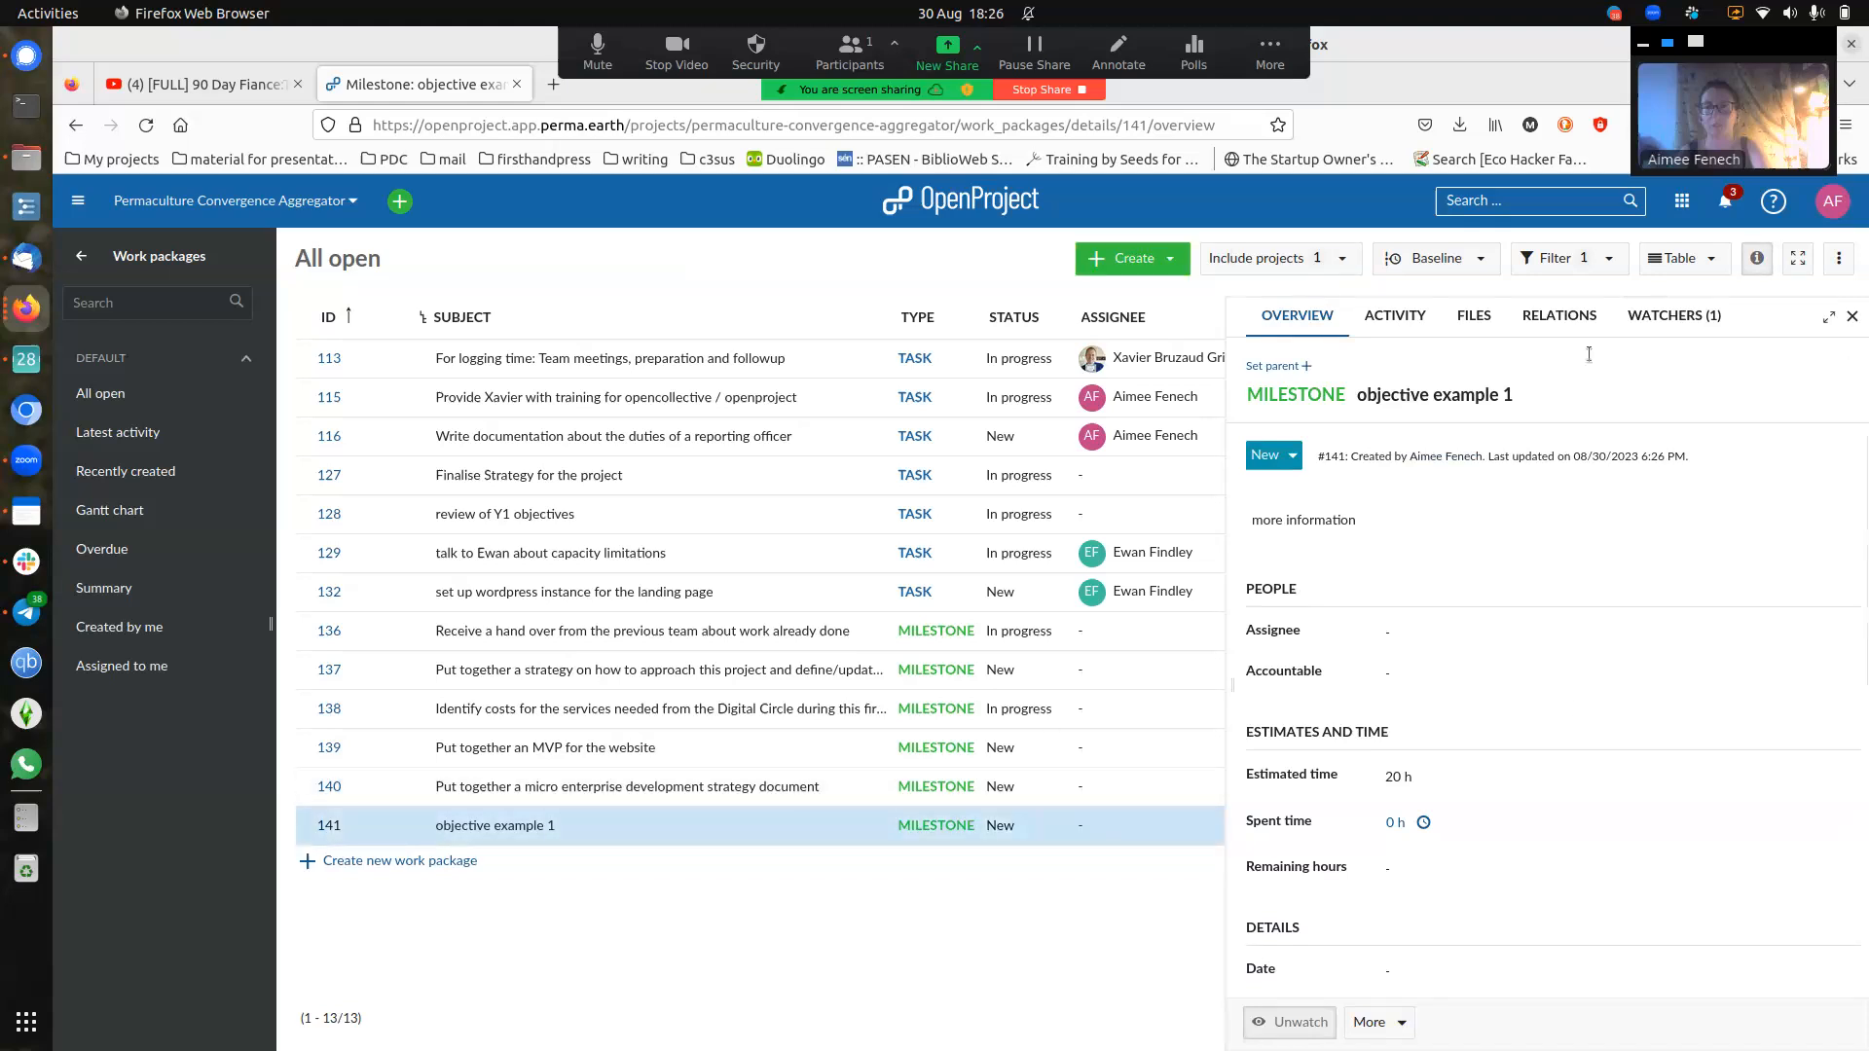
left_click(1853, 317)
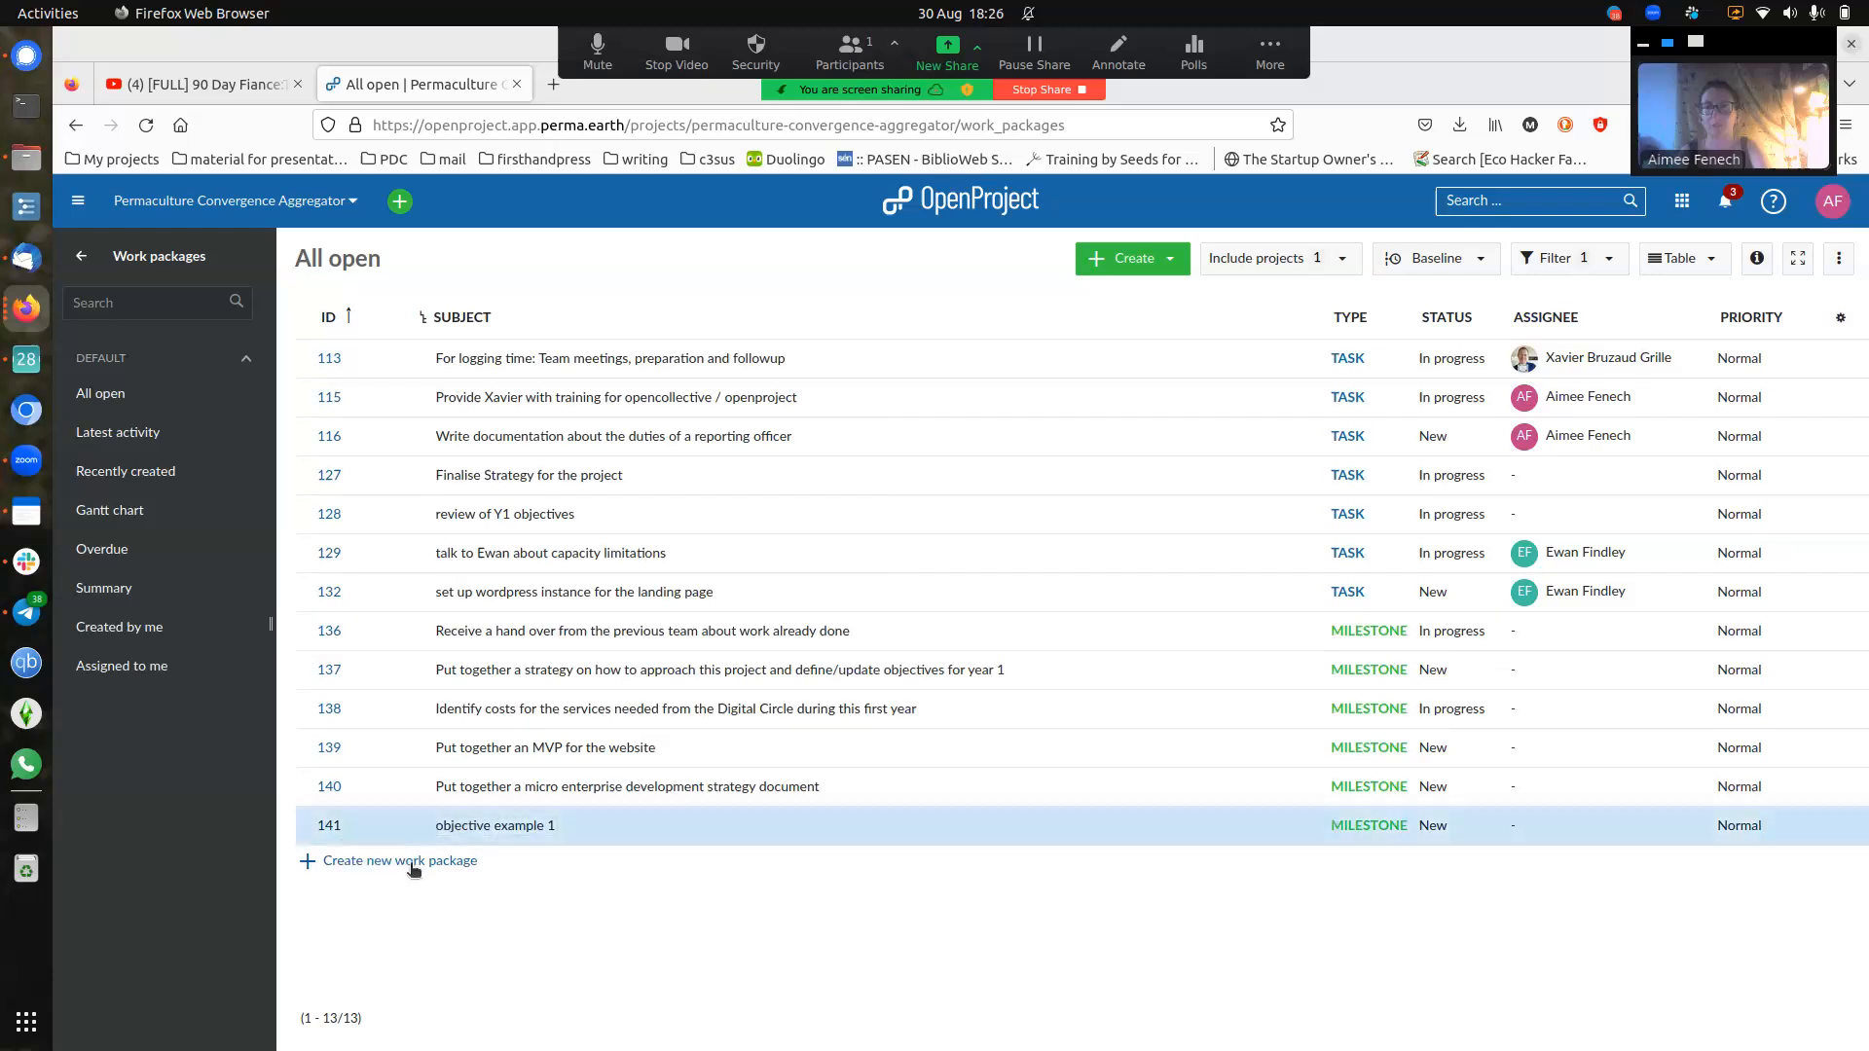
left_click(1150, 261)
- Start a new Task titled 'some task of objective 1', keeping status New and type Task
left_click(1141, 295)
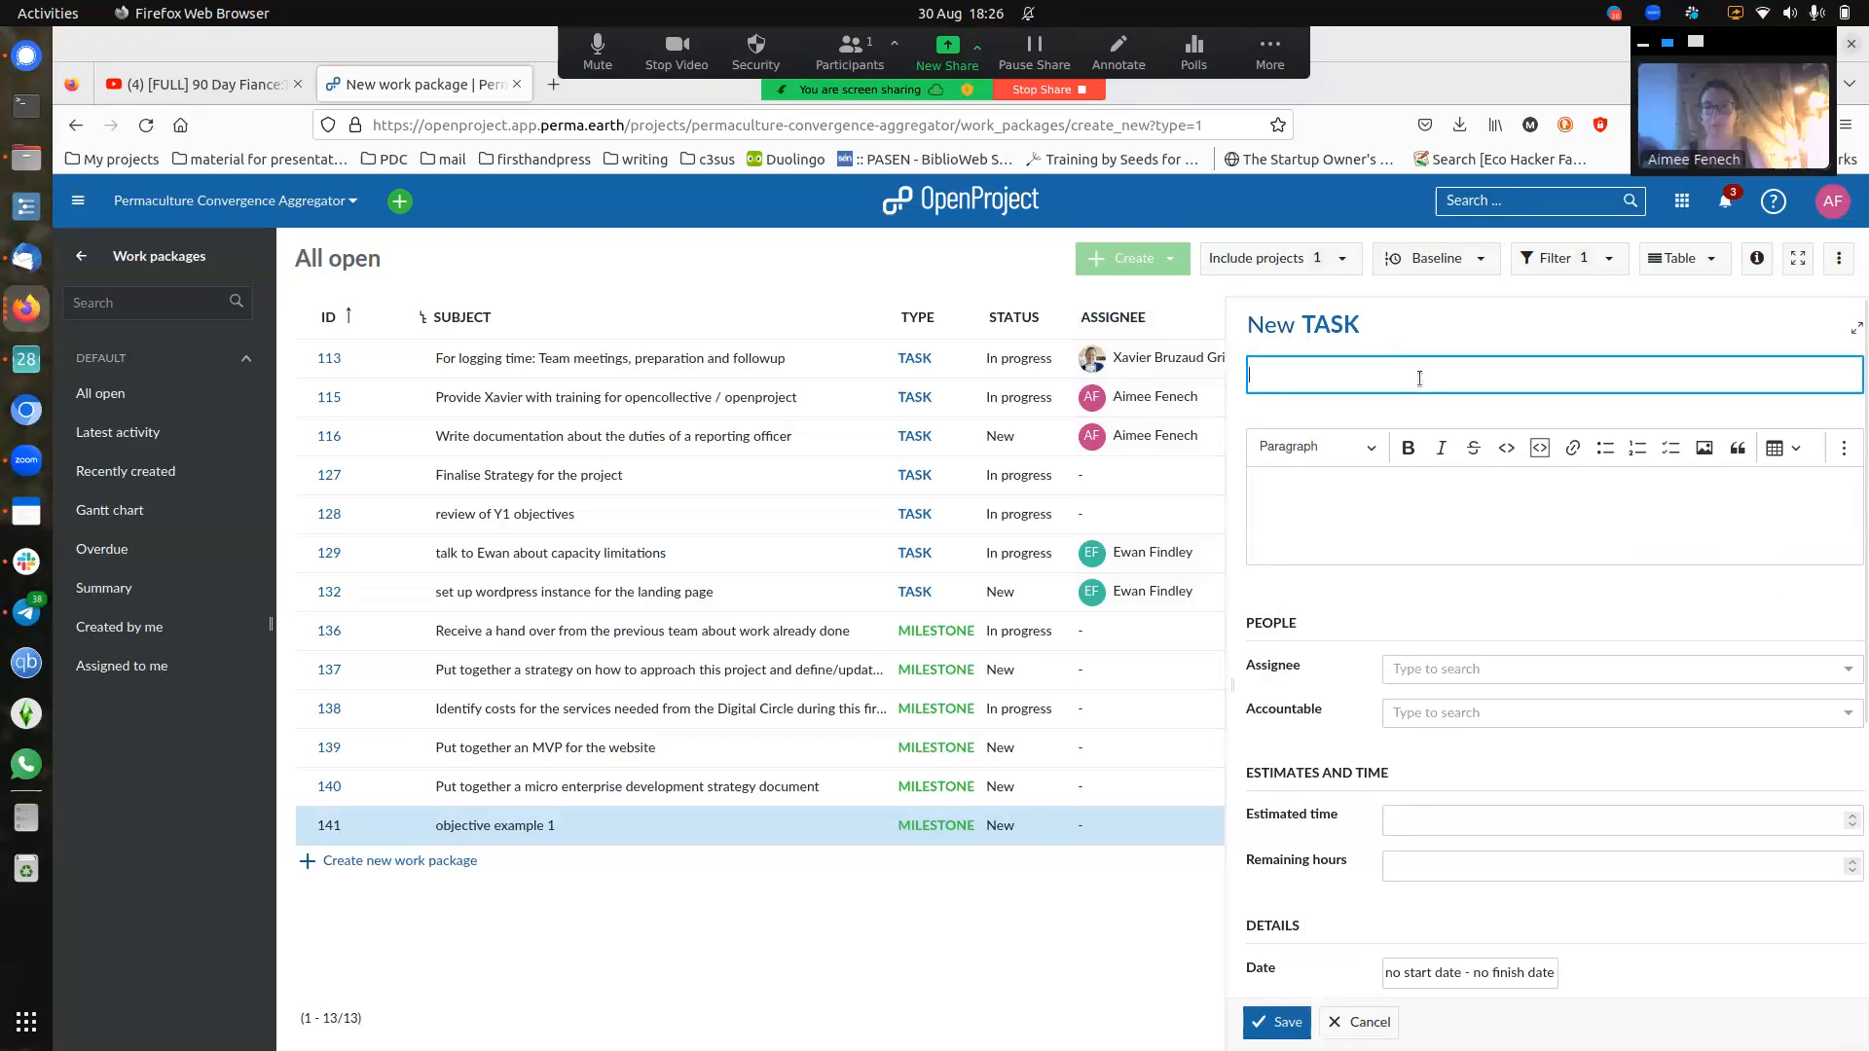
type("some ta")
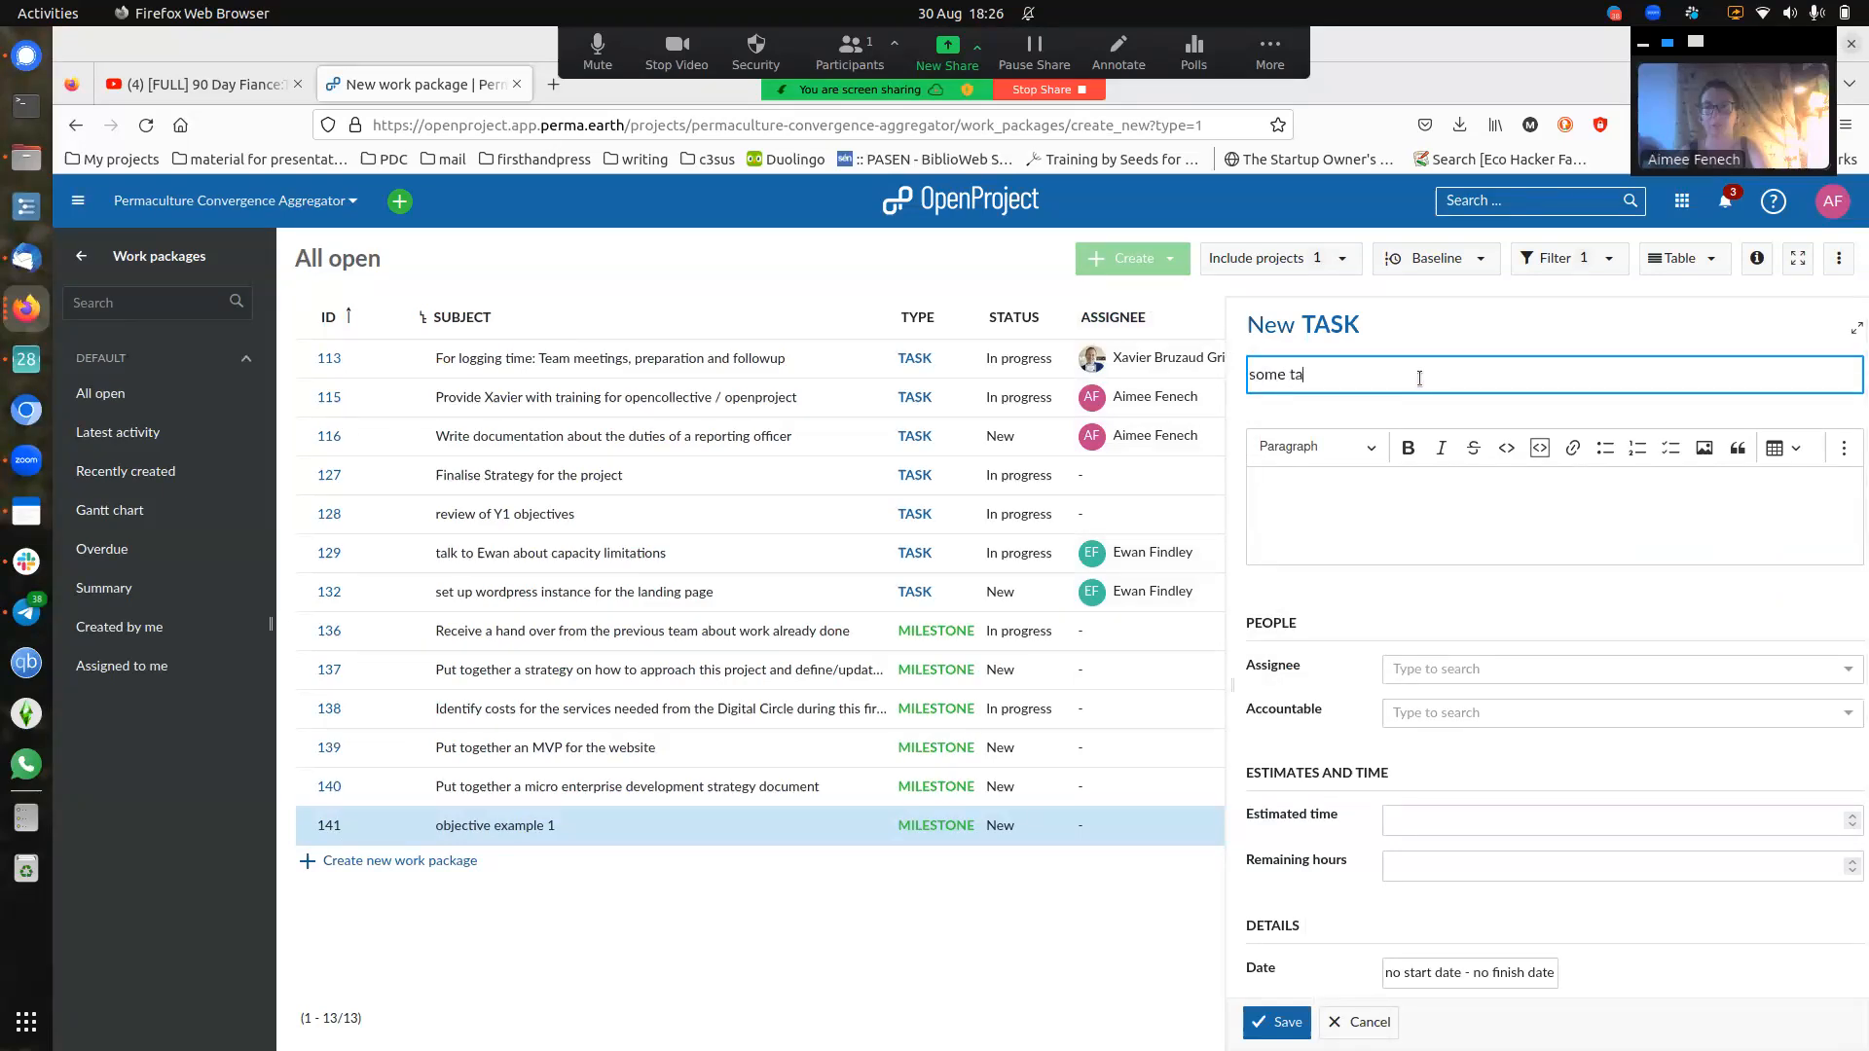
type("sk of objective 1")
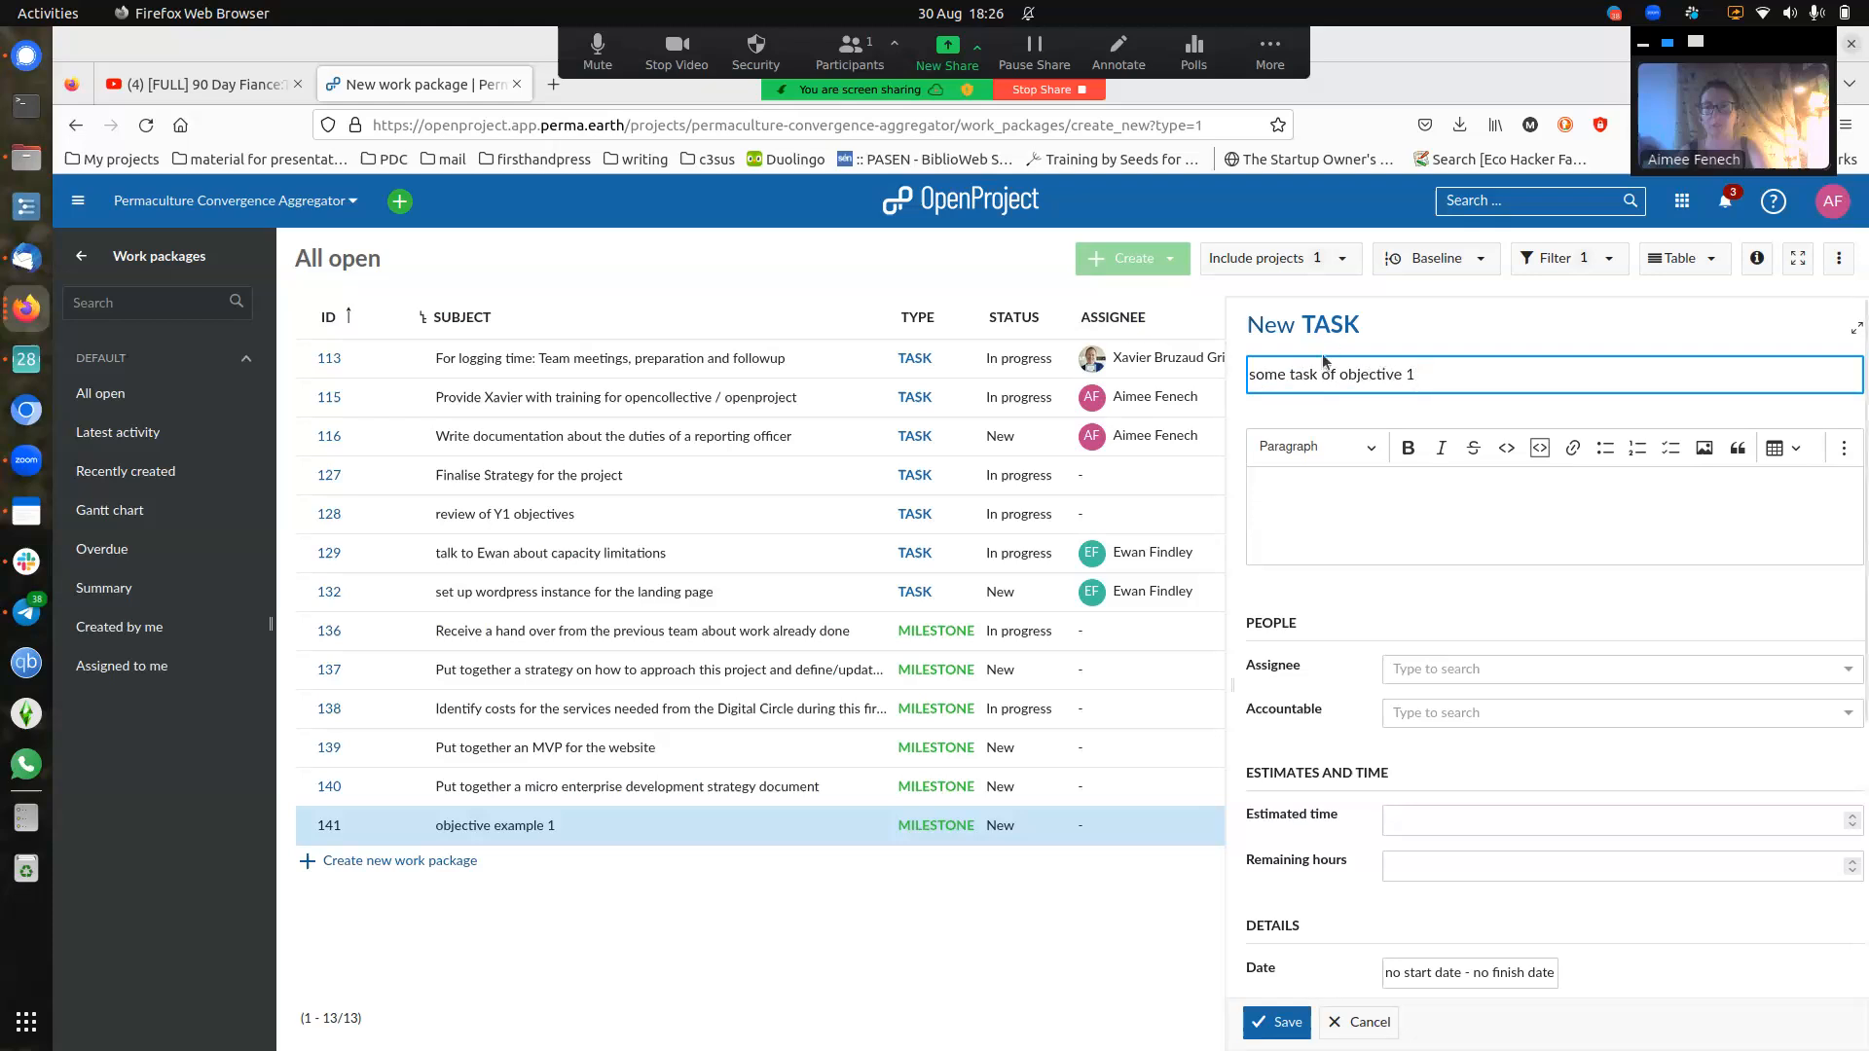
left_click(1270, 327)
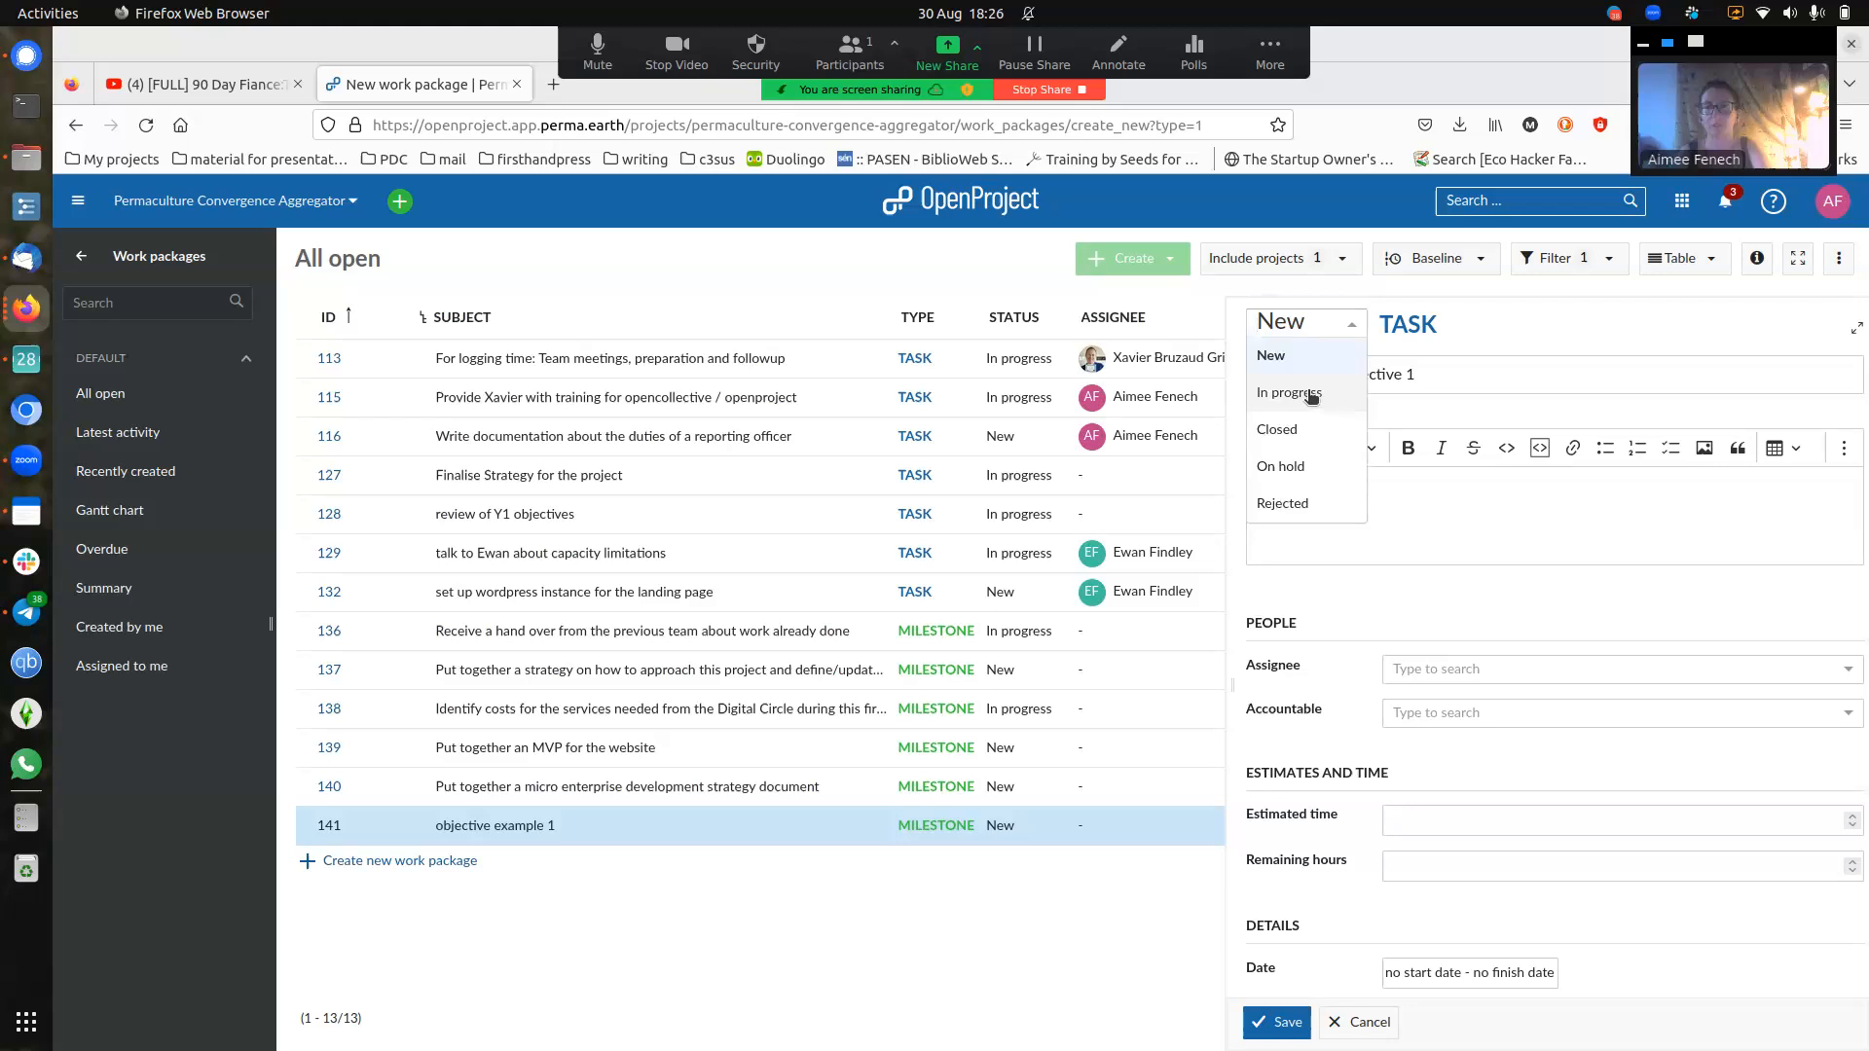
left_click(1299, 358)
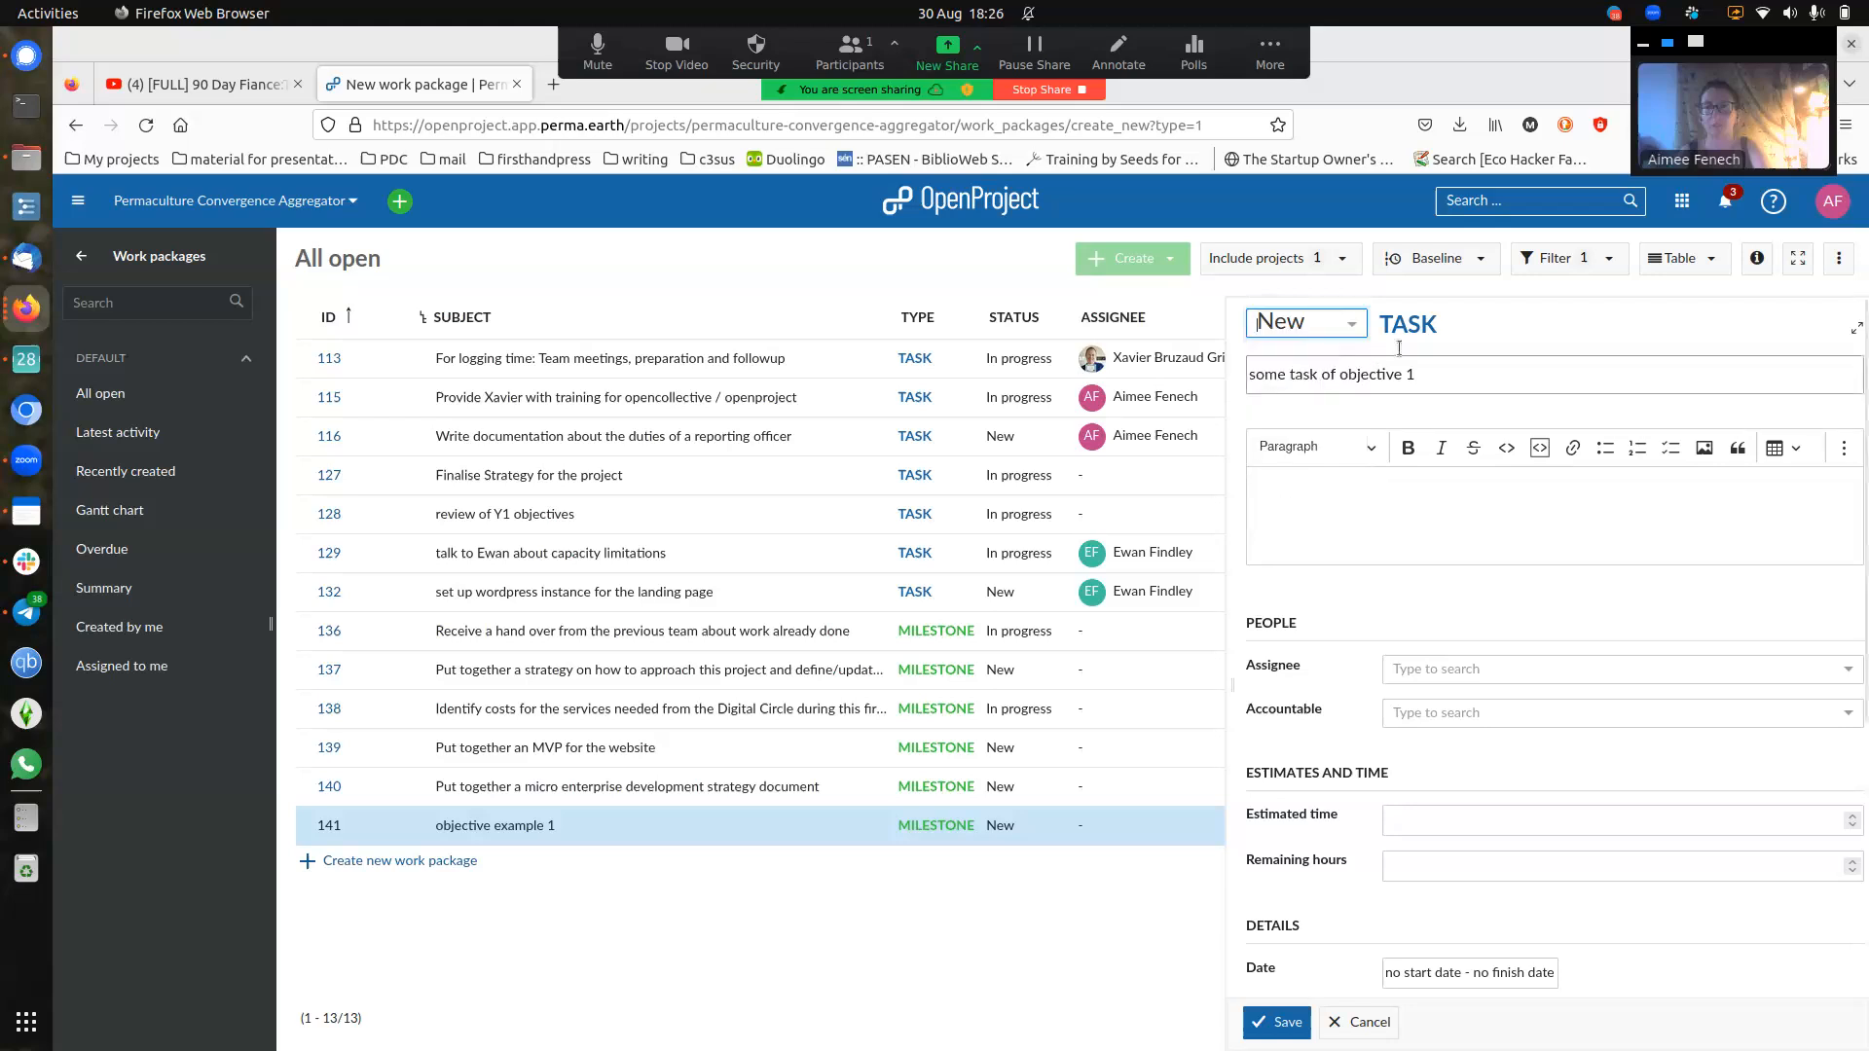
left_click(1421, 329)
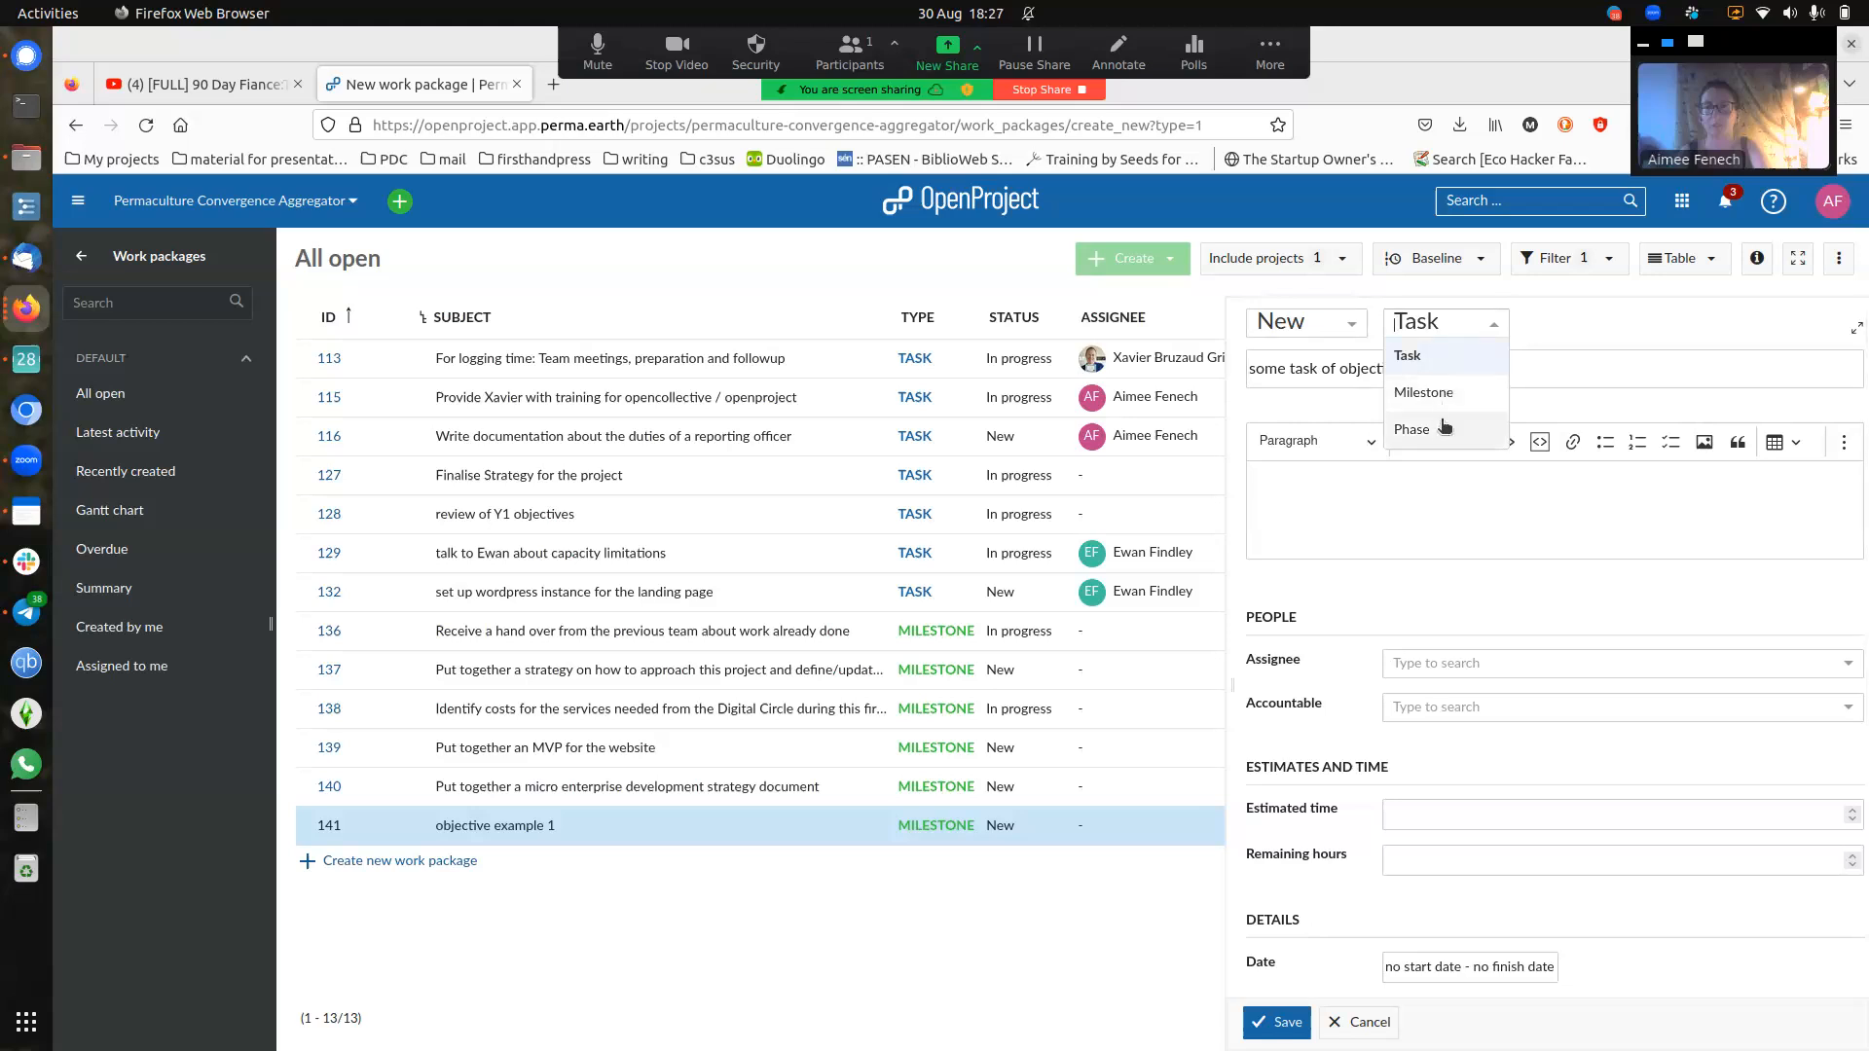
left_click(1469, 356)
left_click(1565, 329)
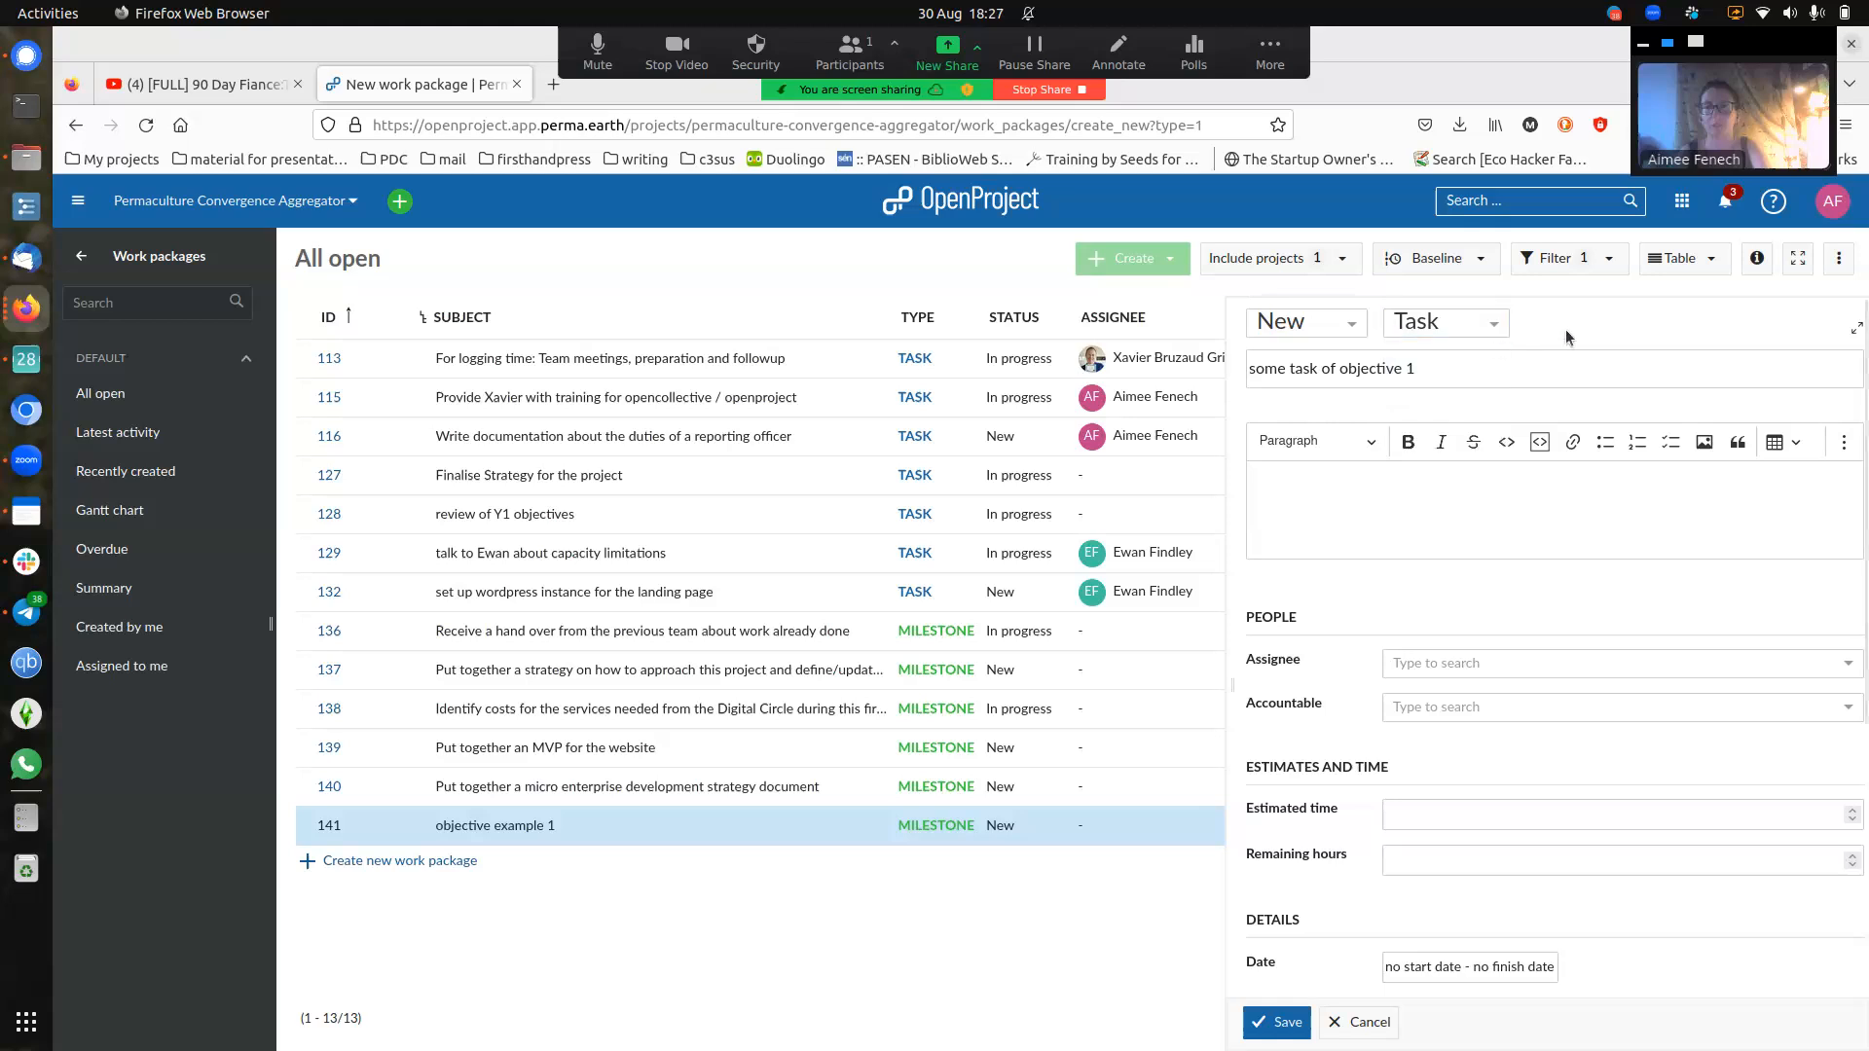
- Write the description 'more info' followed by a to-do checklist: 1lkjasd, alskdjads, asdas
left_click(1322, 523)
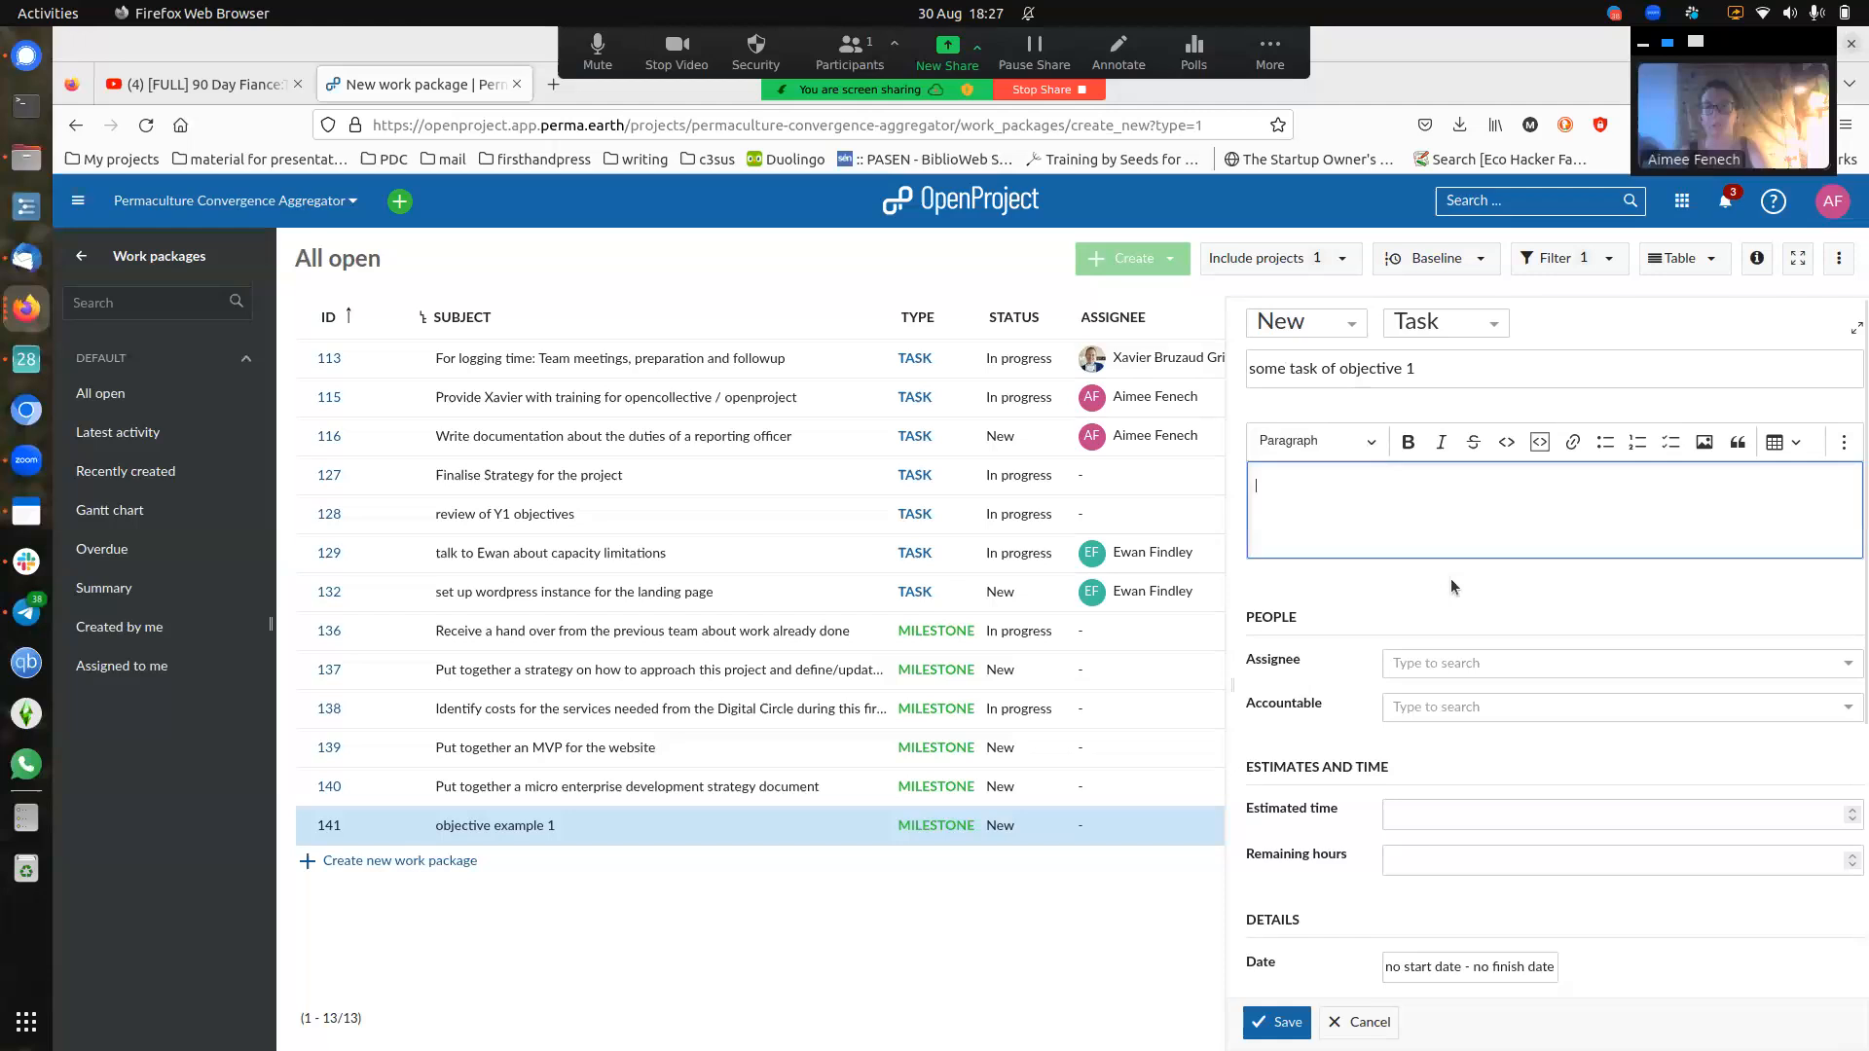
type("more info")
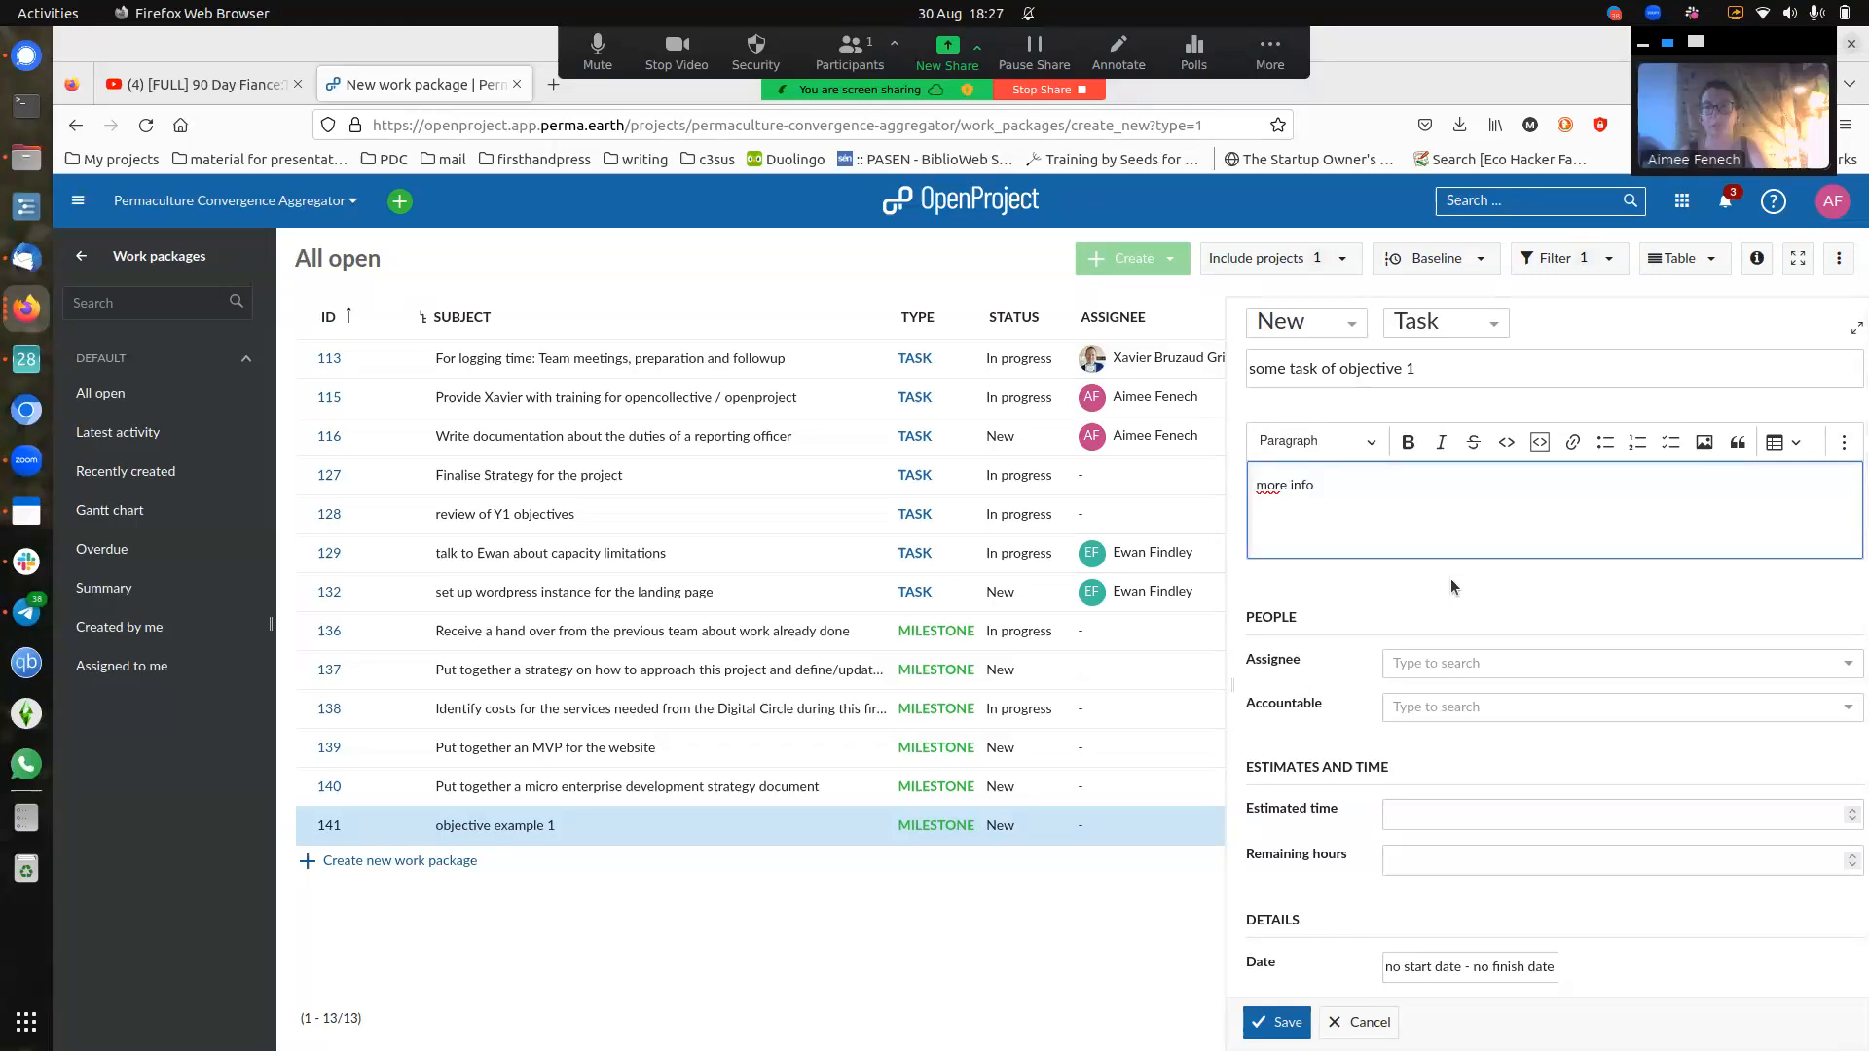
key("Return")
left_click(1670, 442)
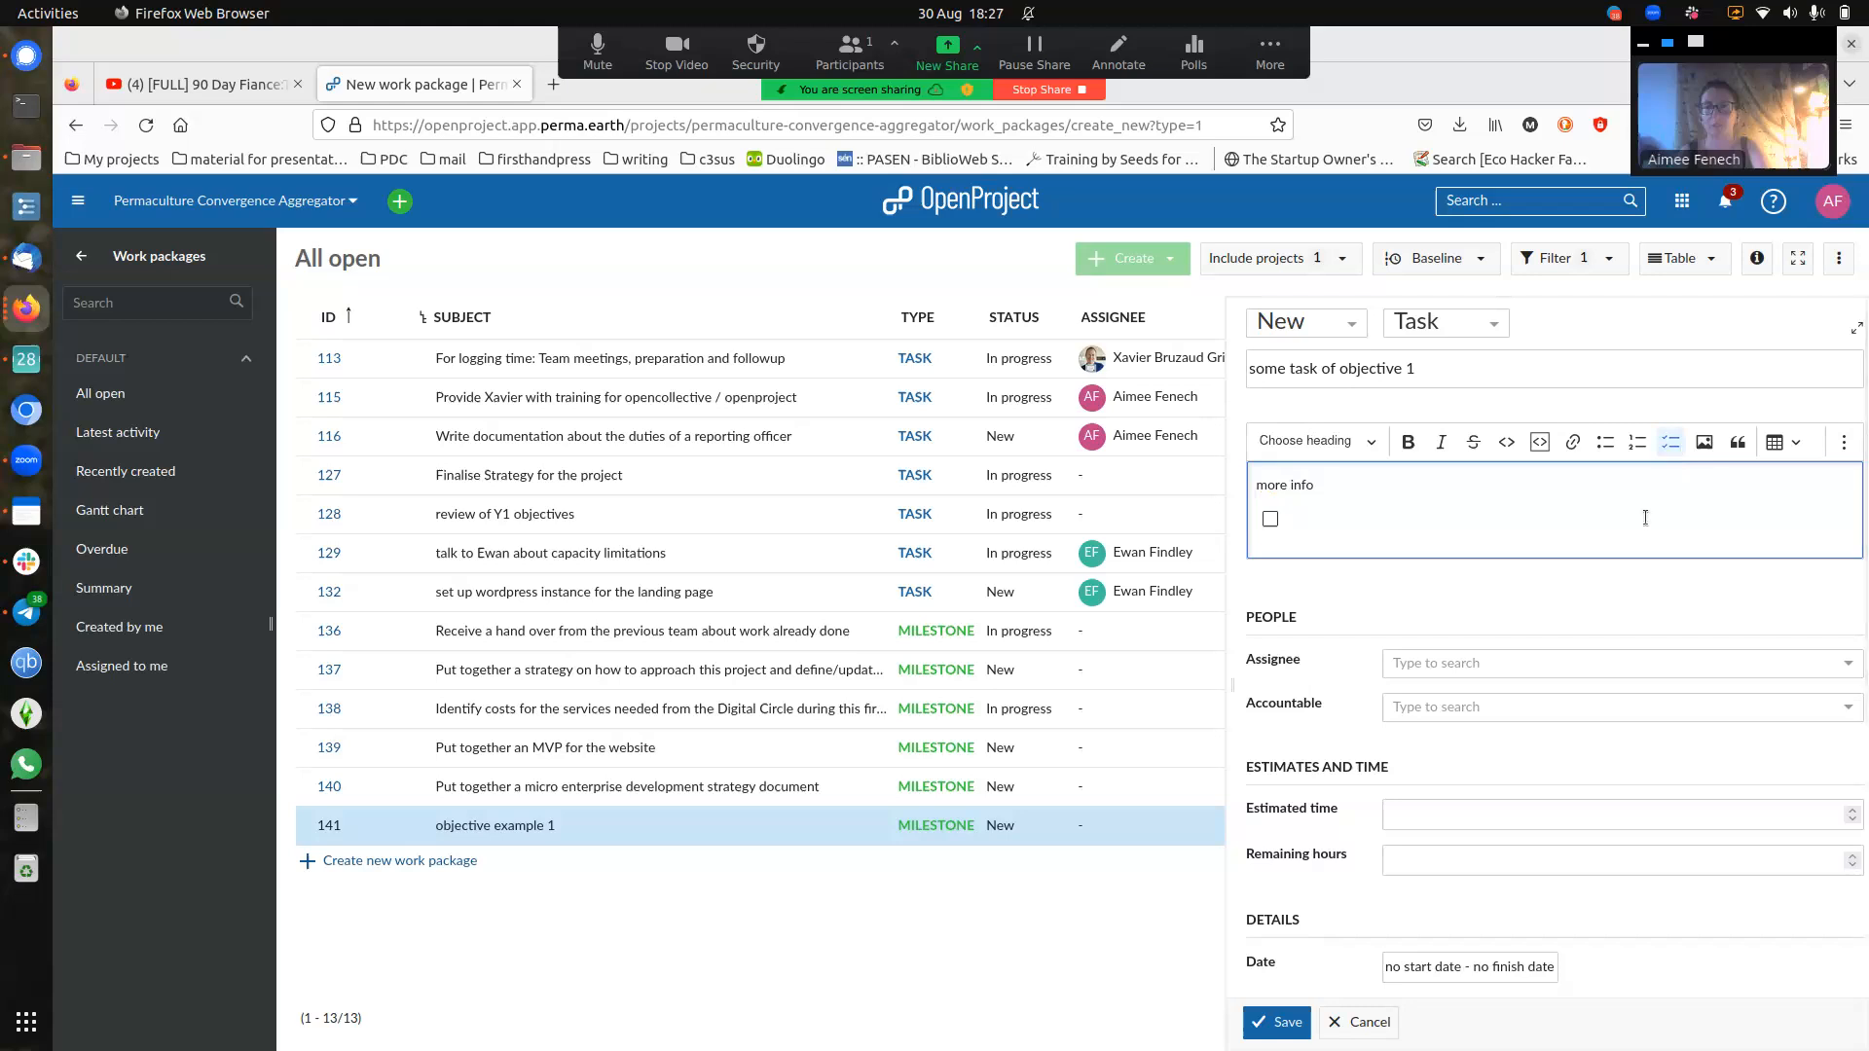
type("1lkjasd")
key("Return")
type("alskdjads")
key("Return")
type("asdas")
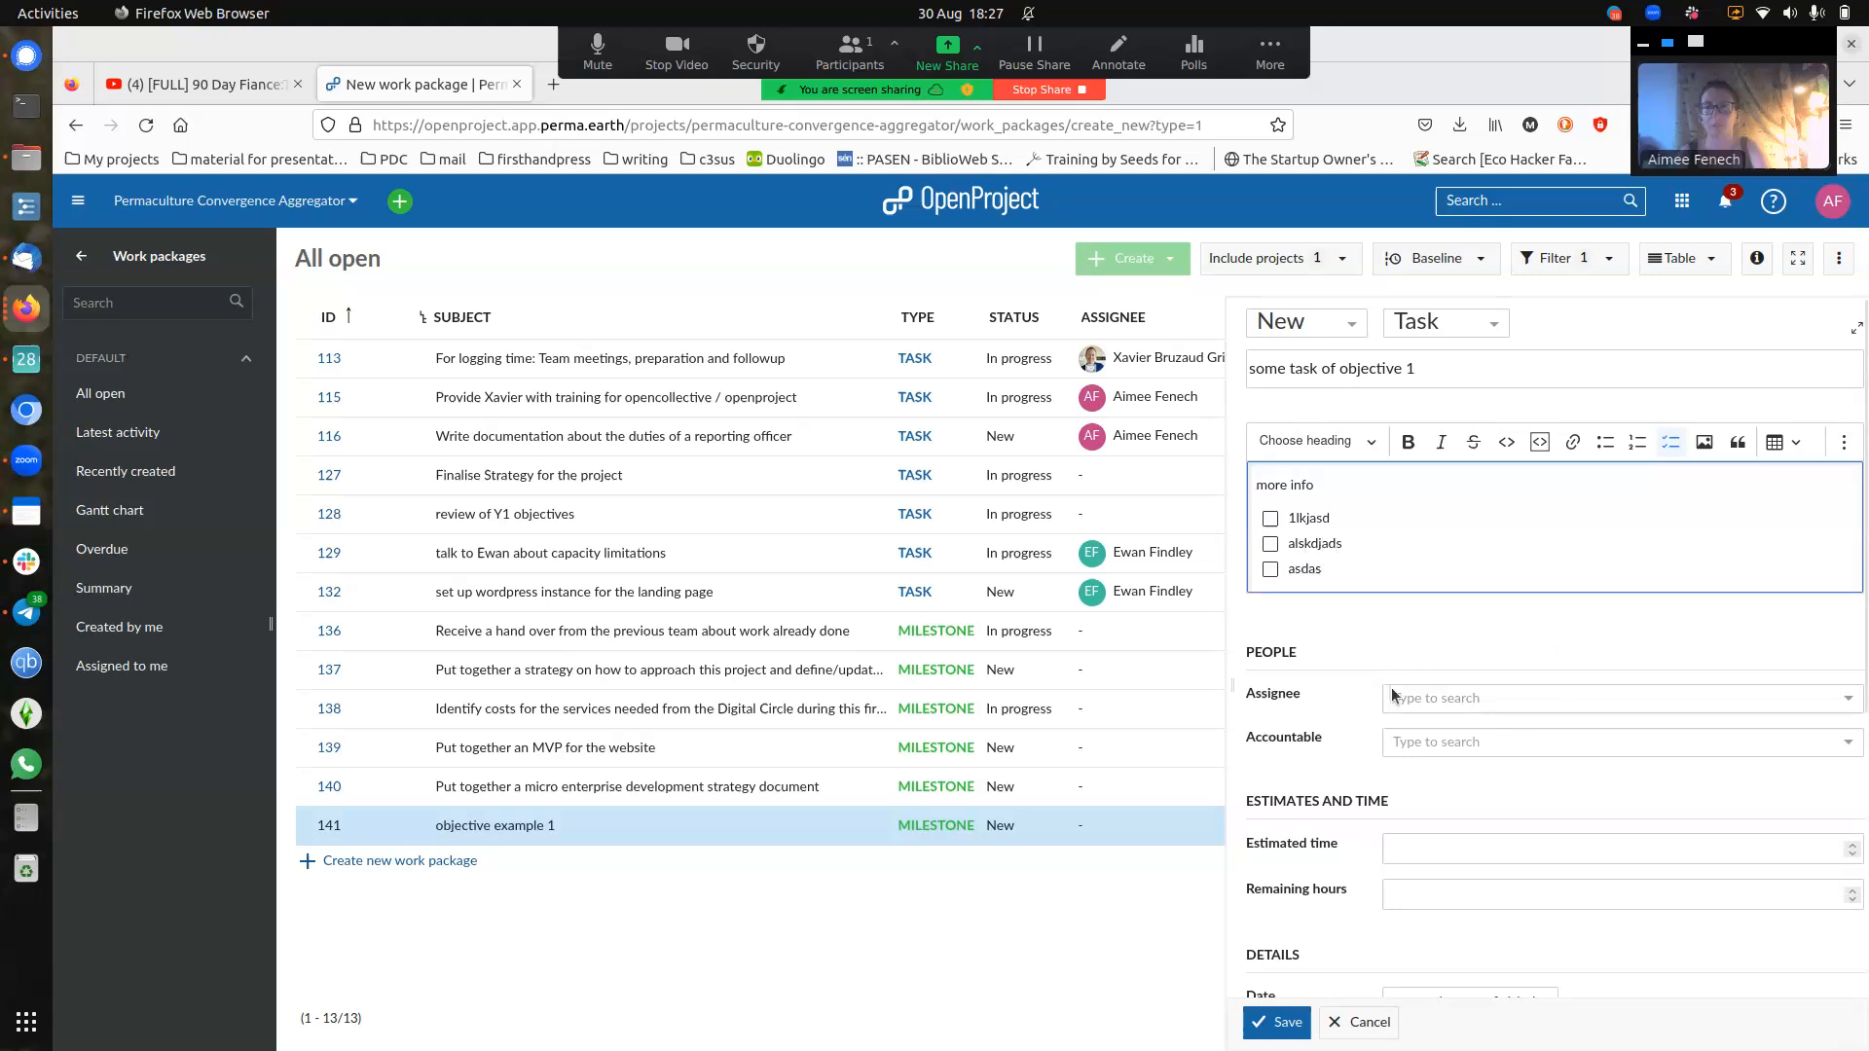
- Assign the task to yourself, make yourself accountable too, and set estimated time to 5 hours
left_click(1462, 704)
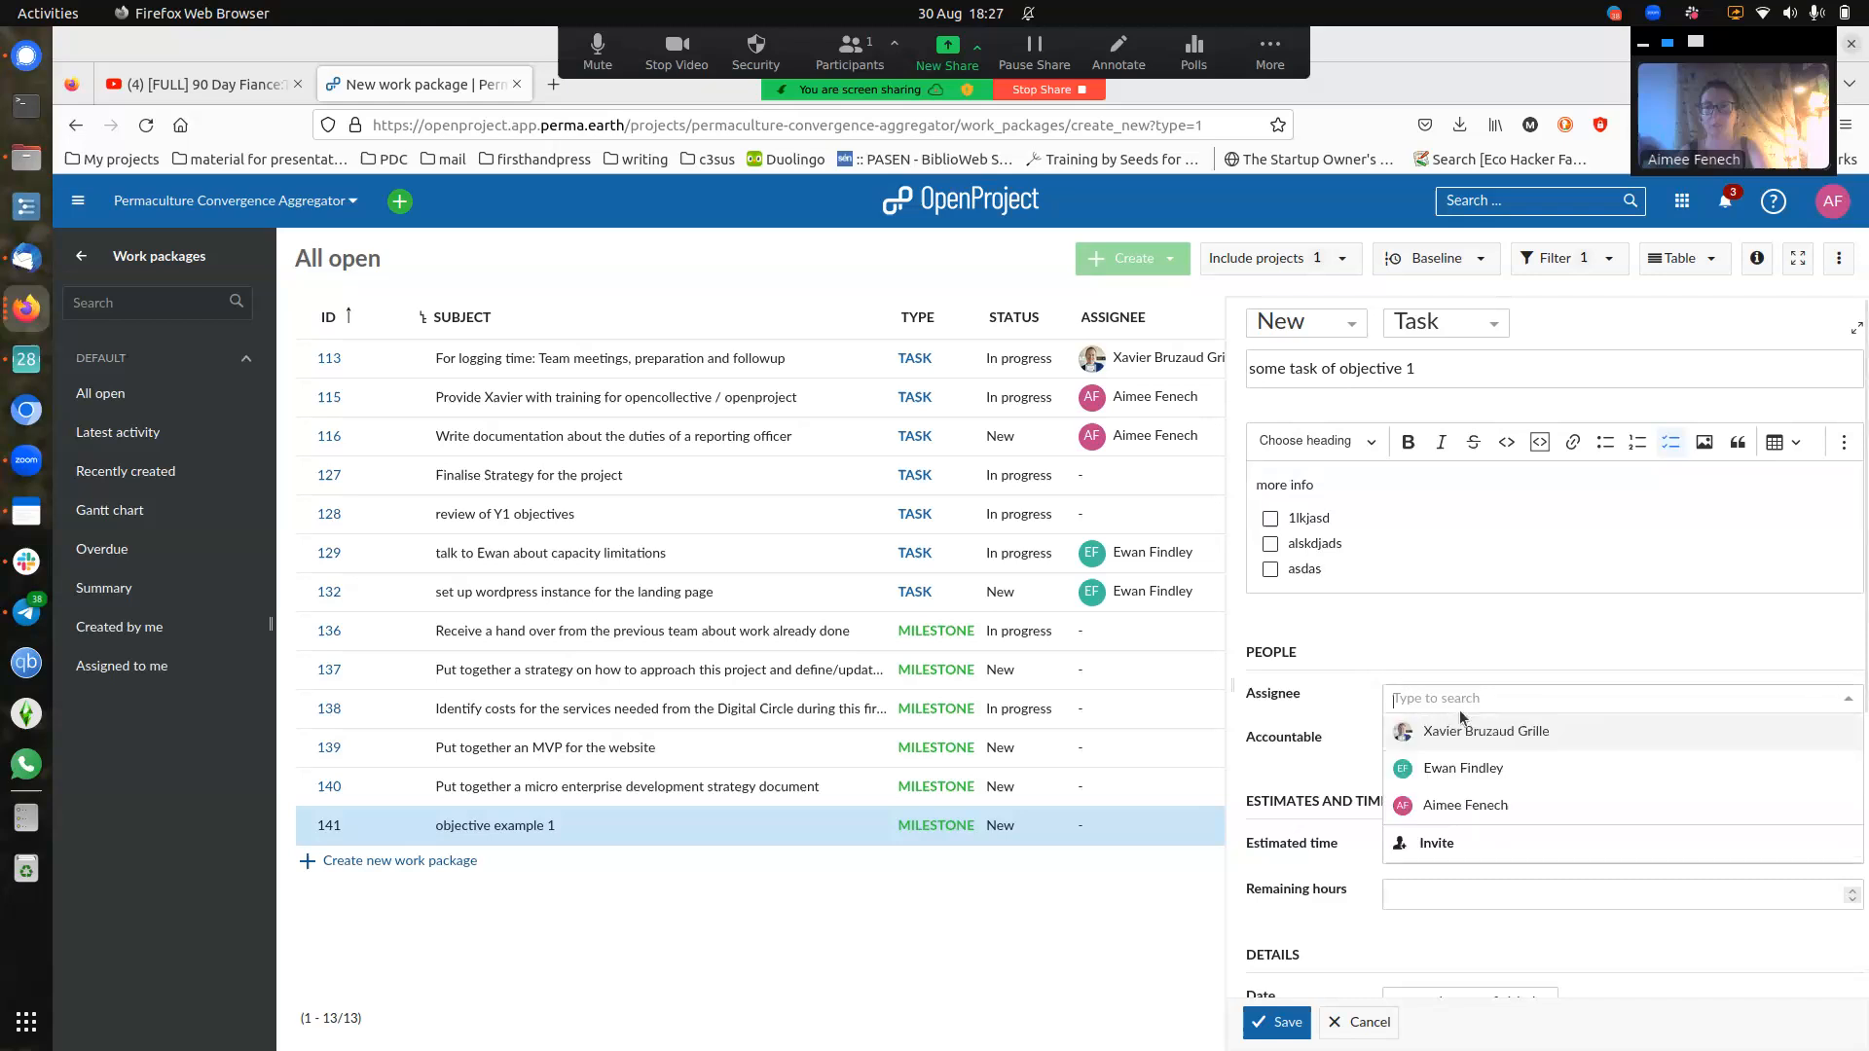
left_click(1435, 802)
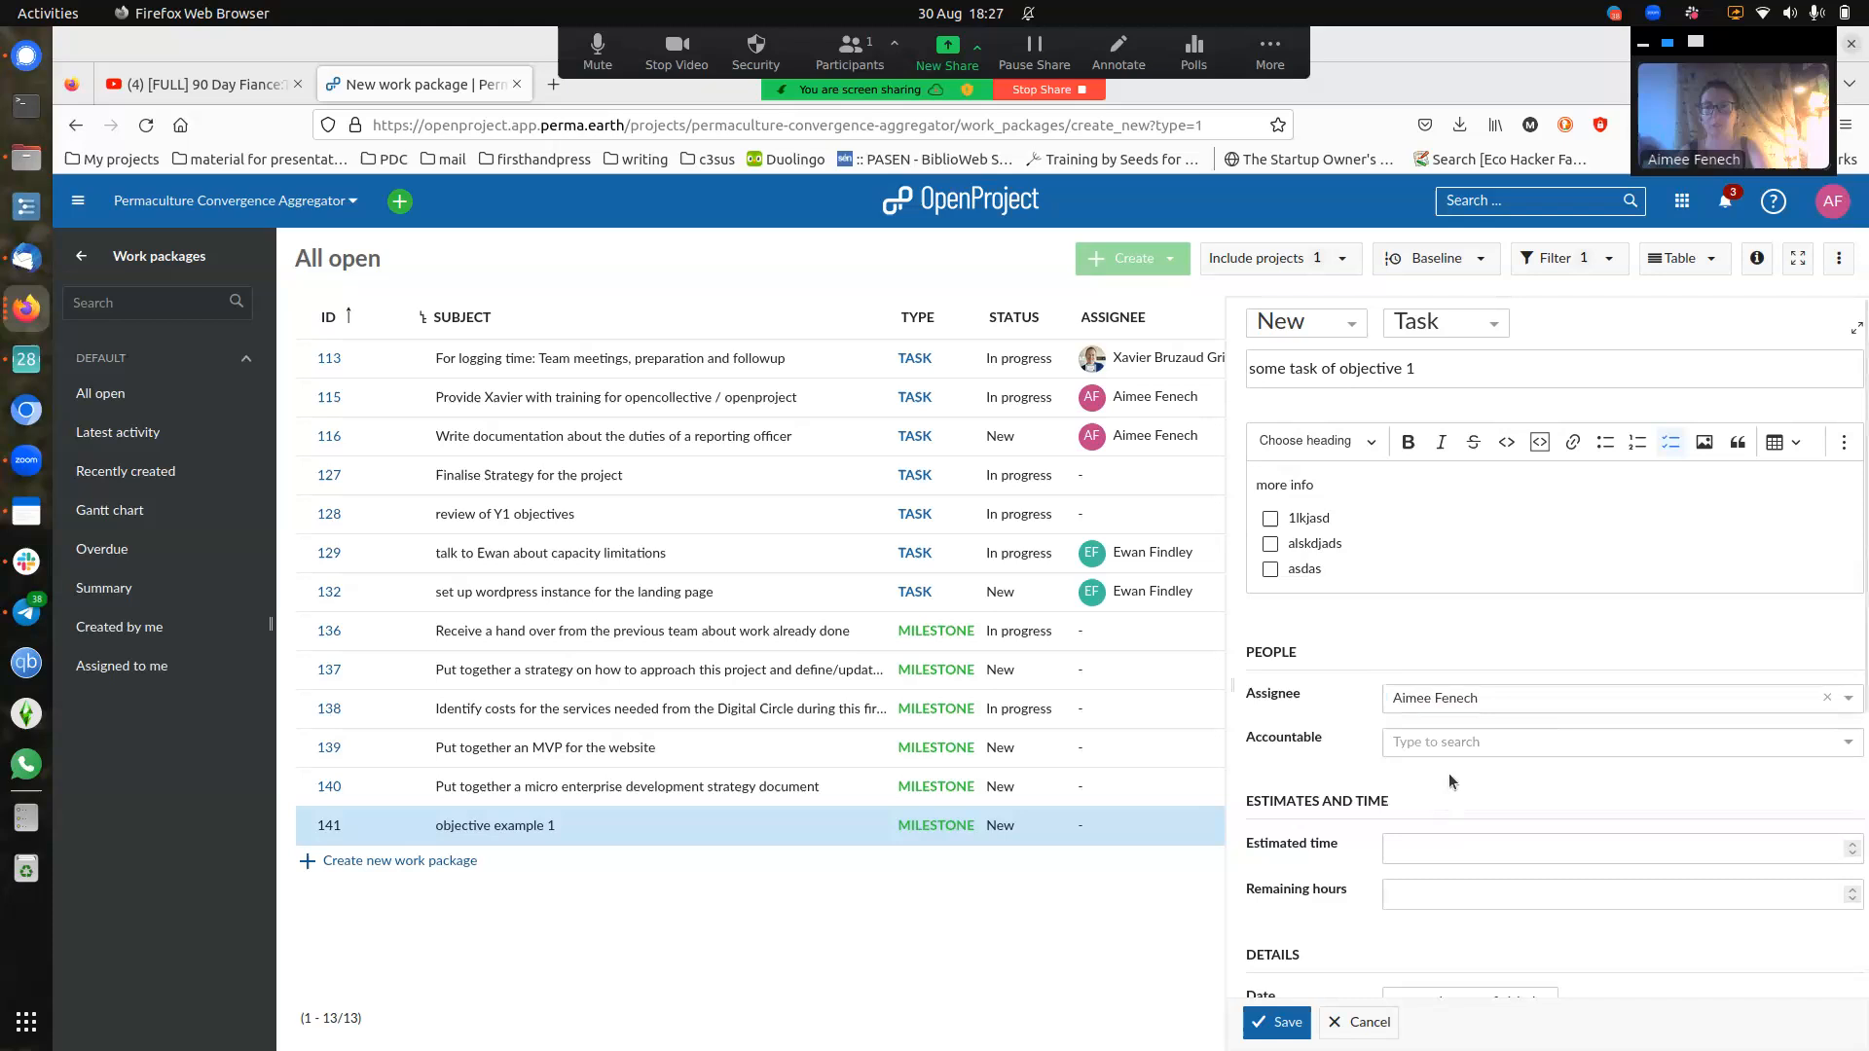
left_click(1439, 737)
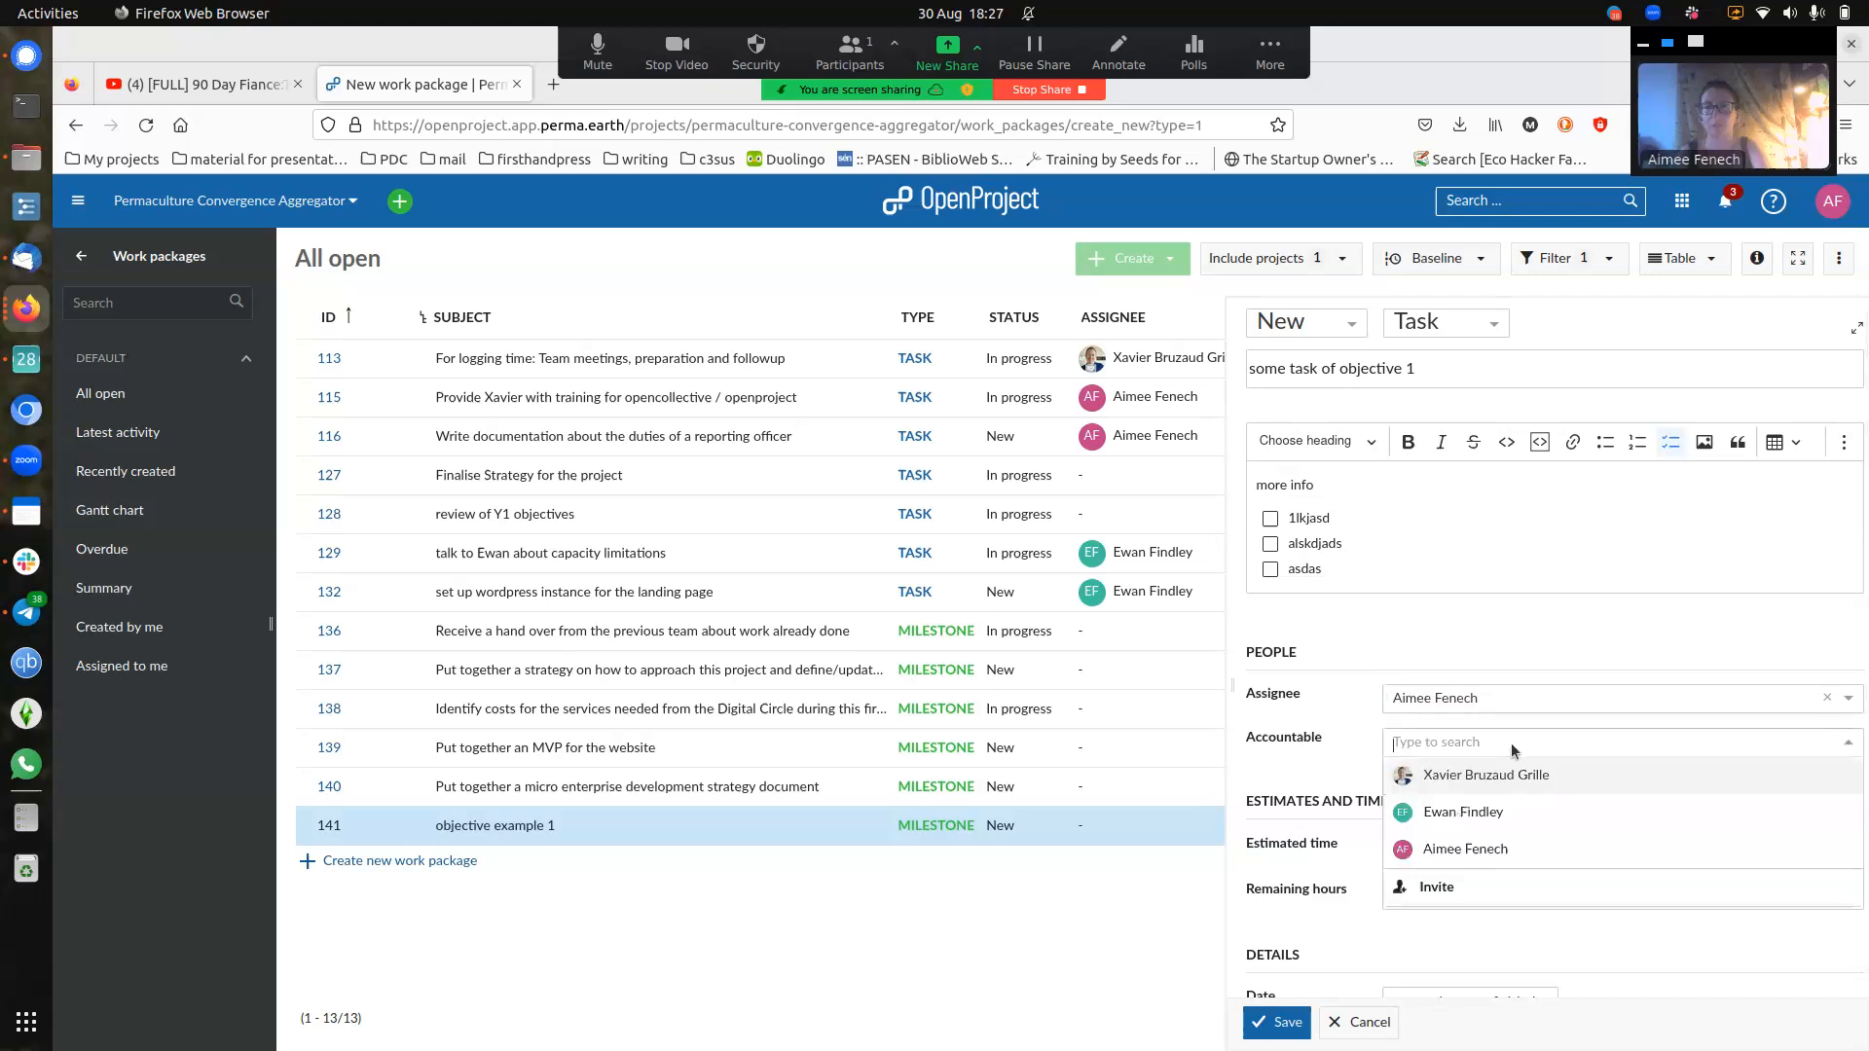
left_click(1468, 849)
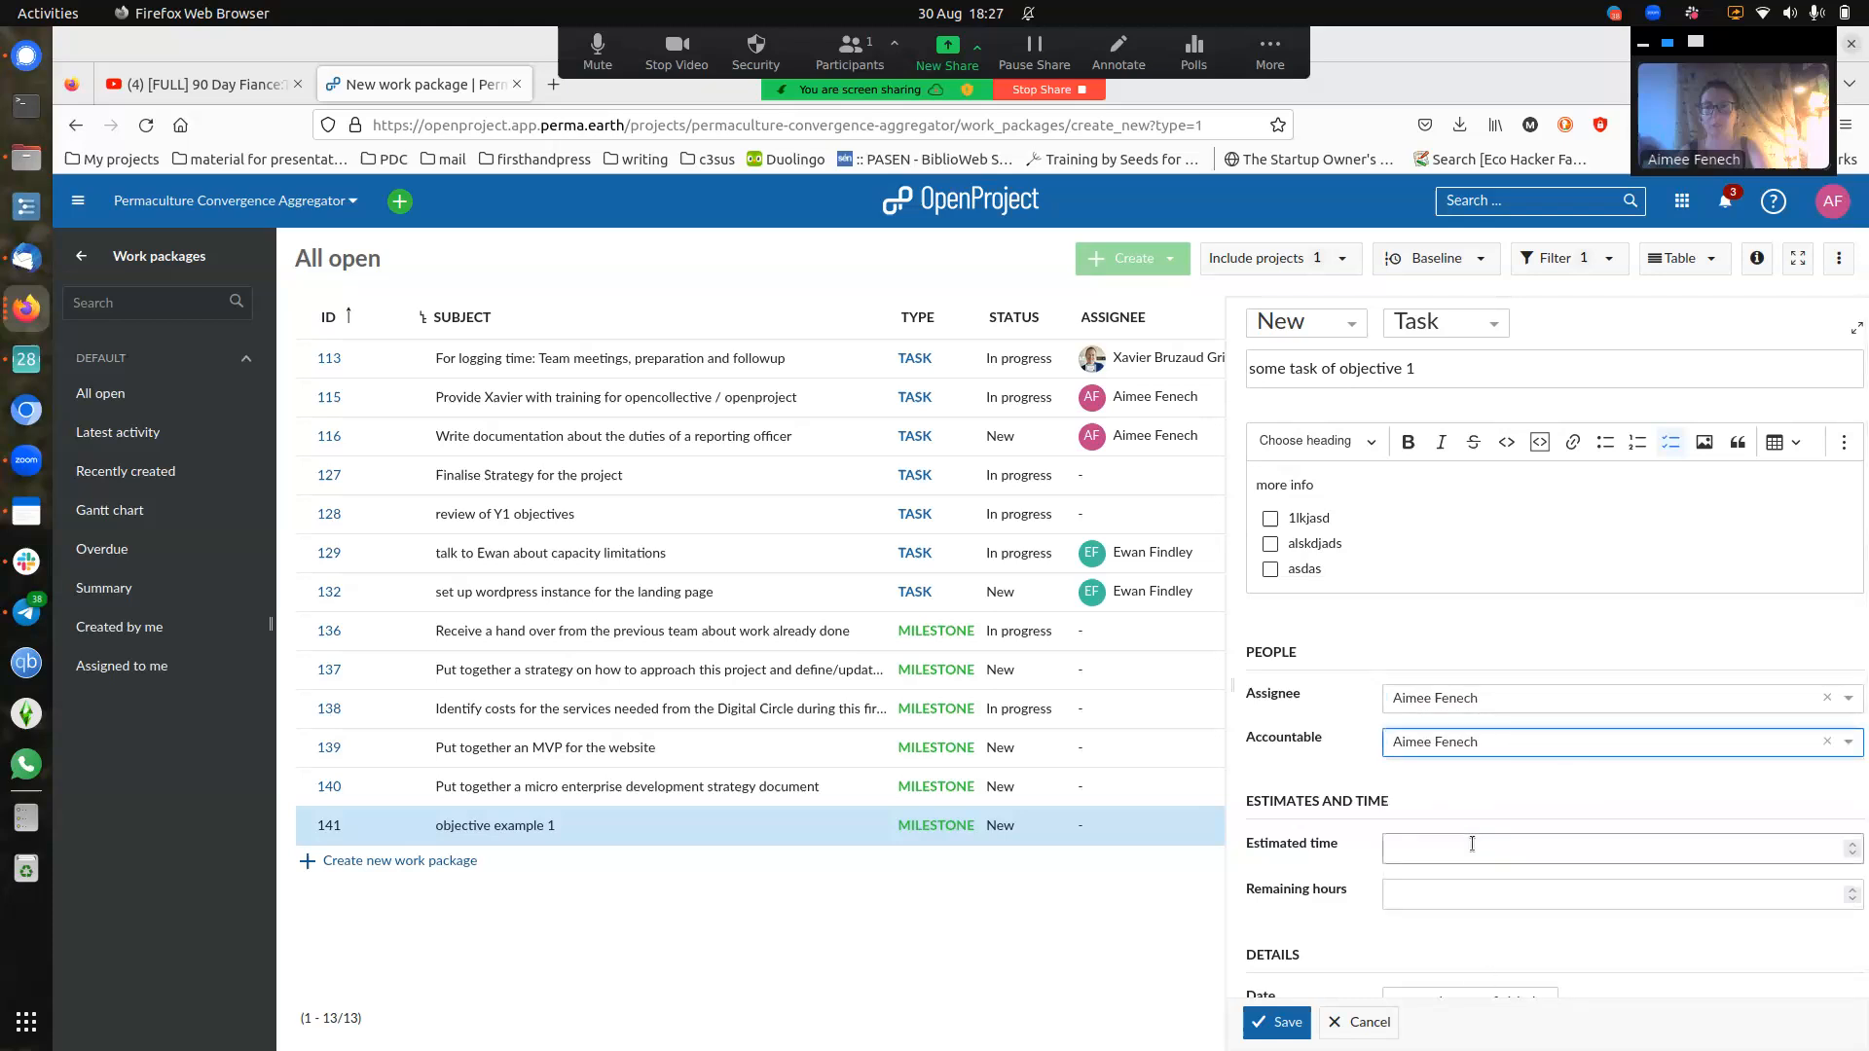
left_click(1437, 846)
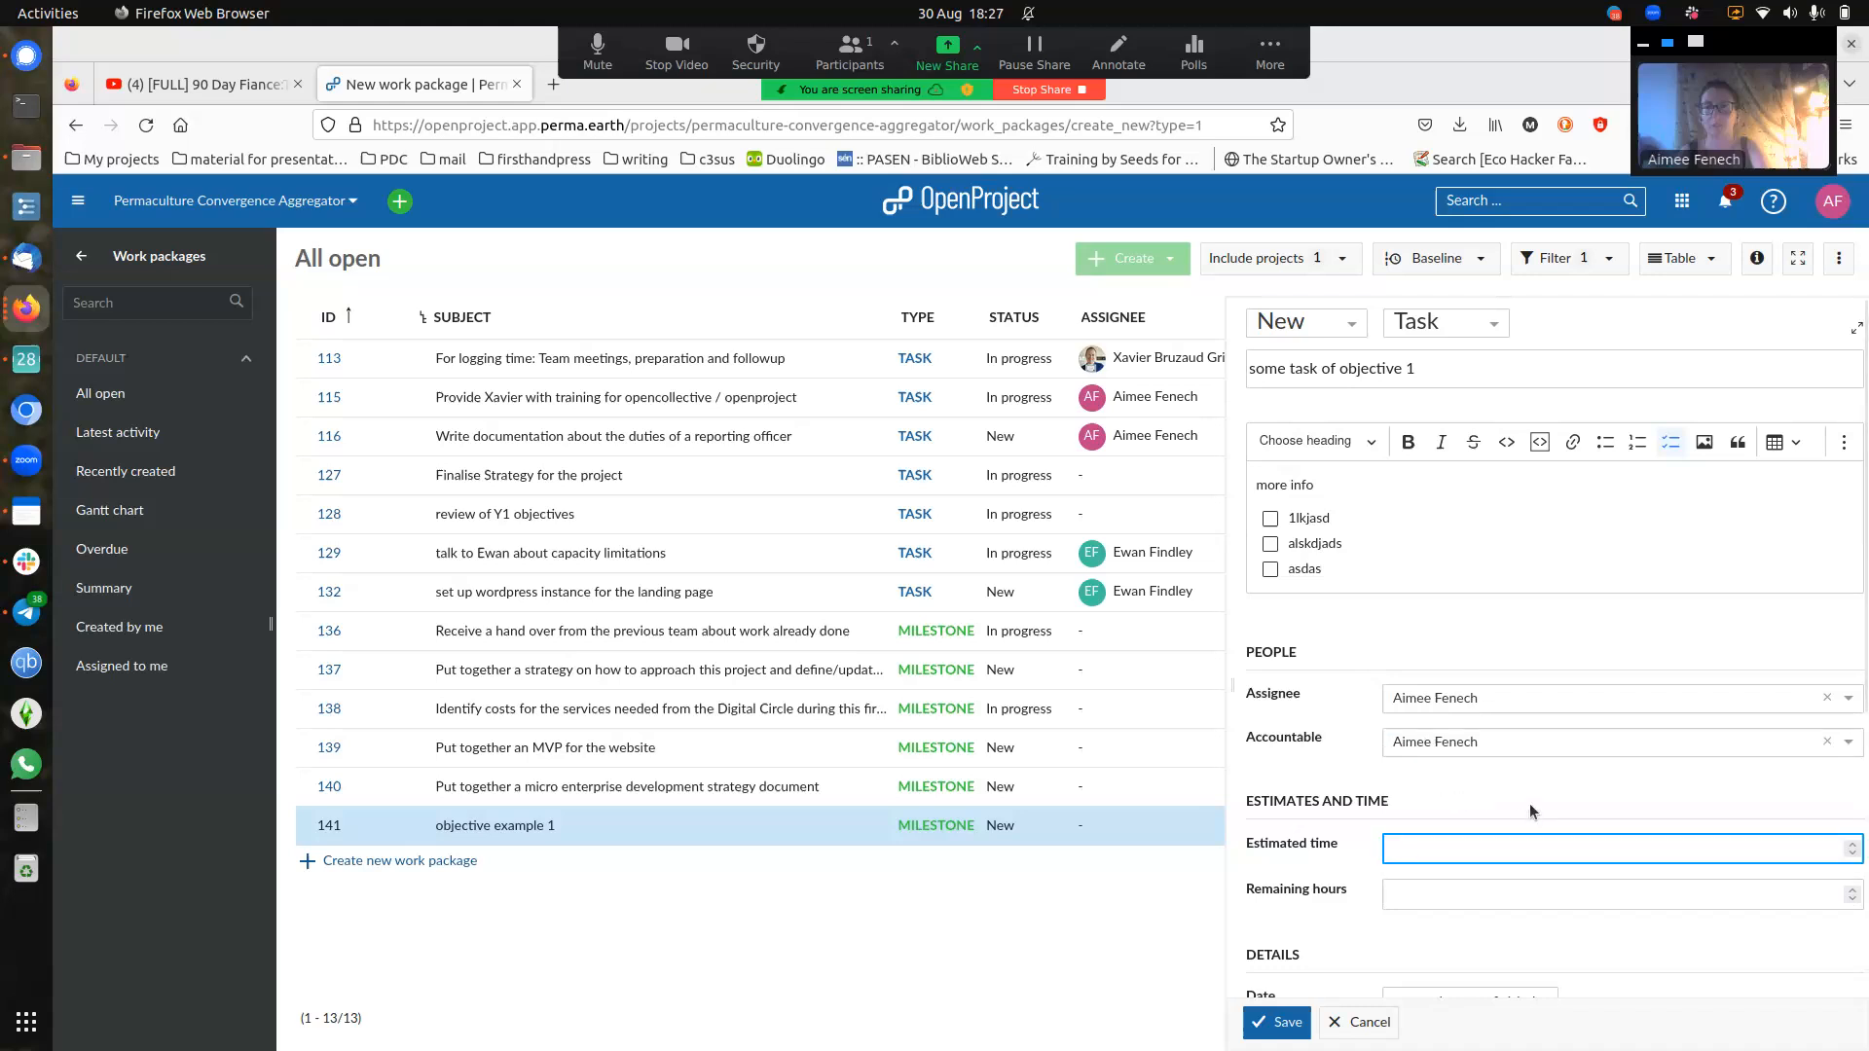
type("5")
left_click(1431, 809)
scroll(1431, 746, "down", 2)
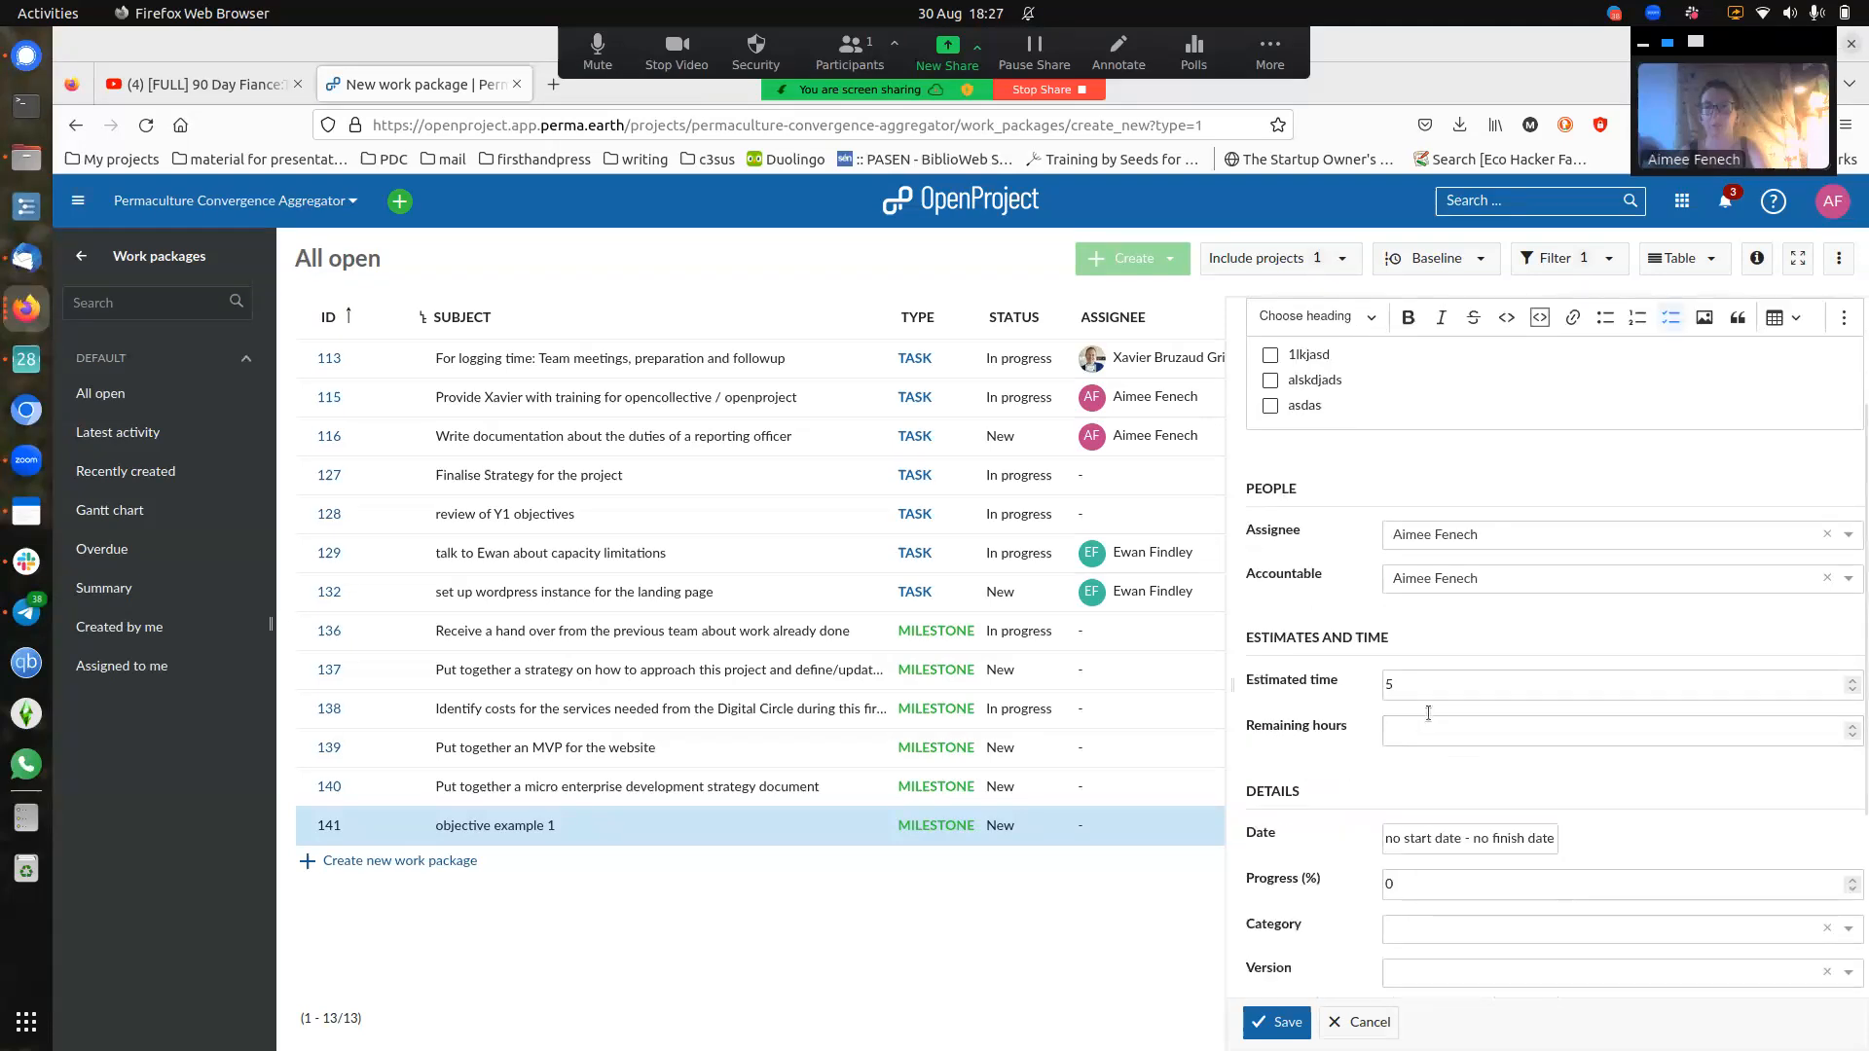
scroll(1503, 815, "down", 2)
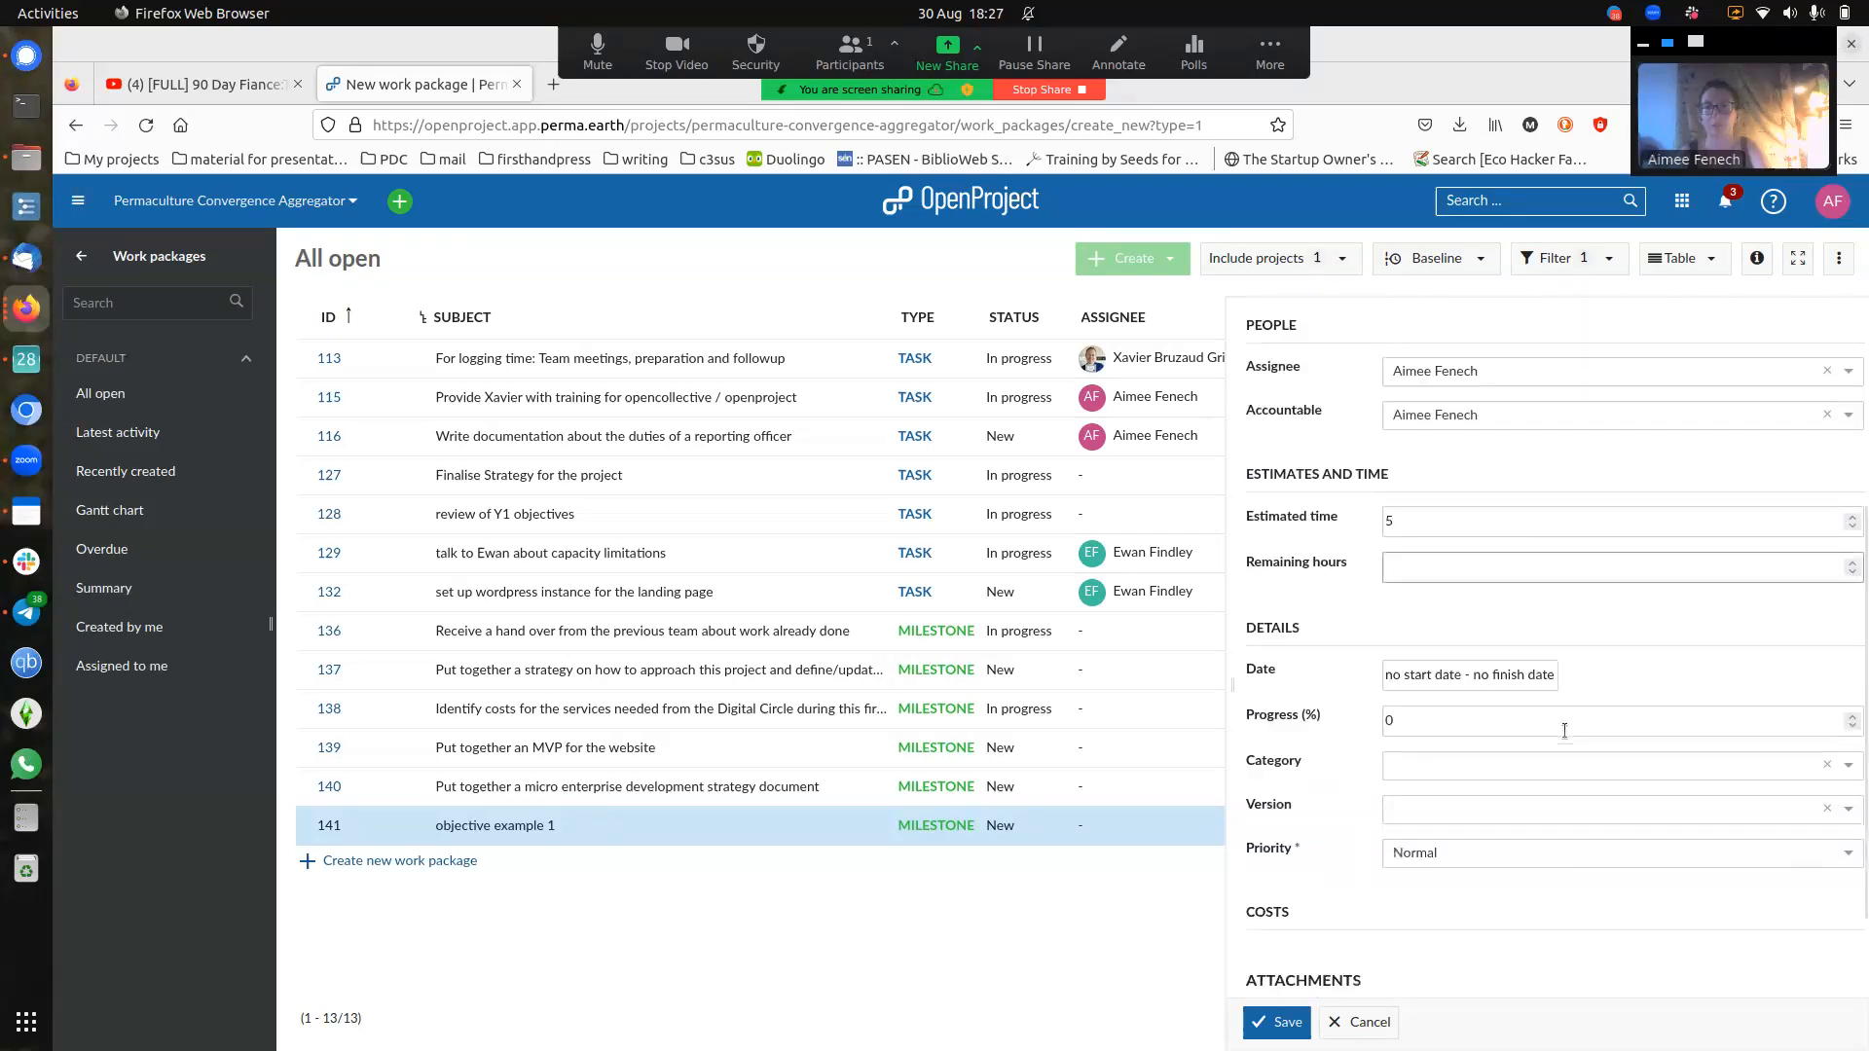
- Enter a 10-day duration in the task's dates and save the new task
left_click(1533, 677)
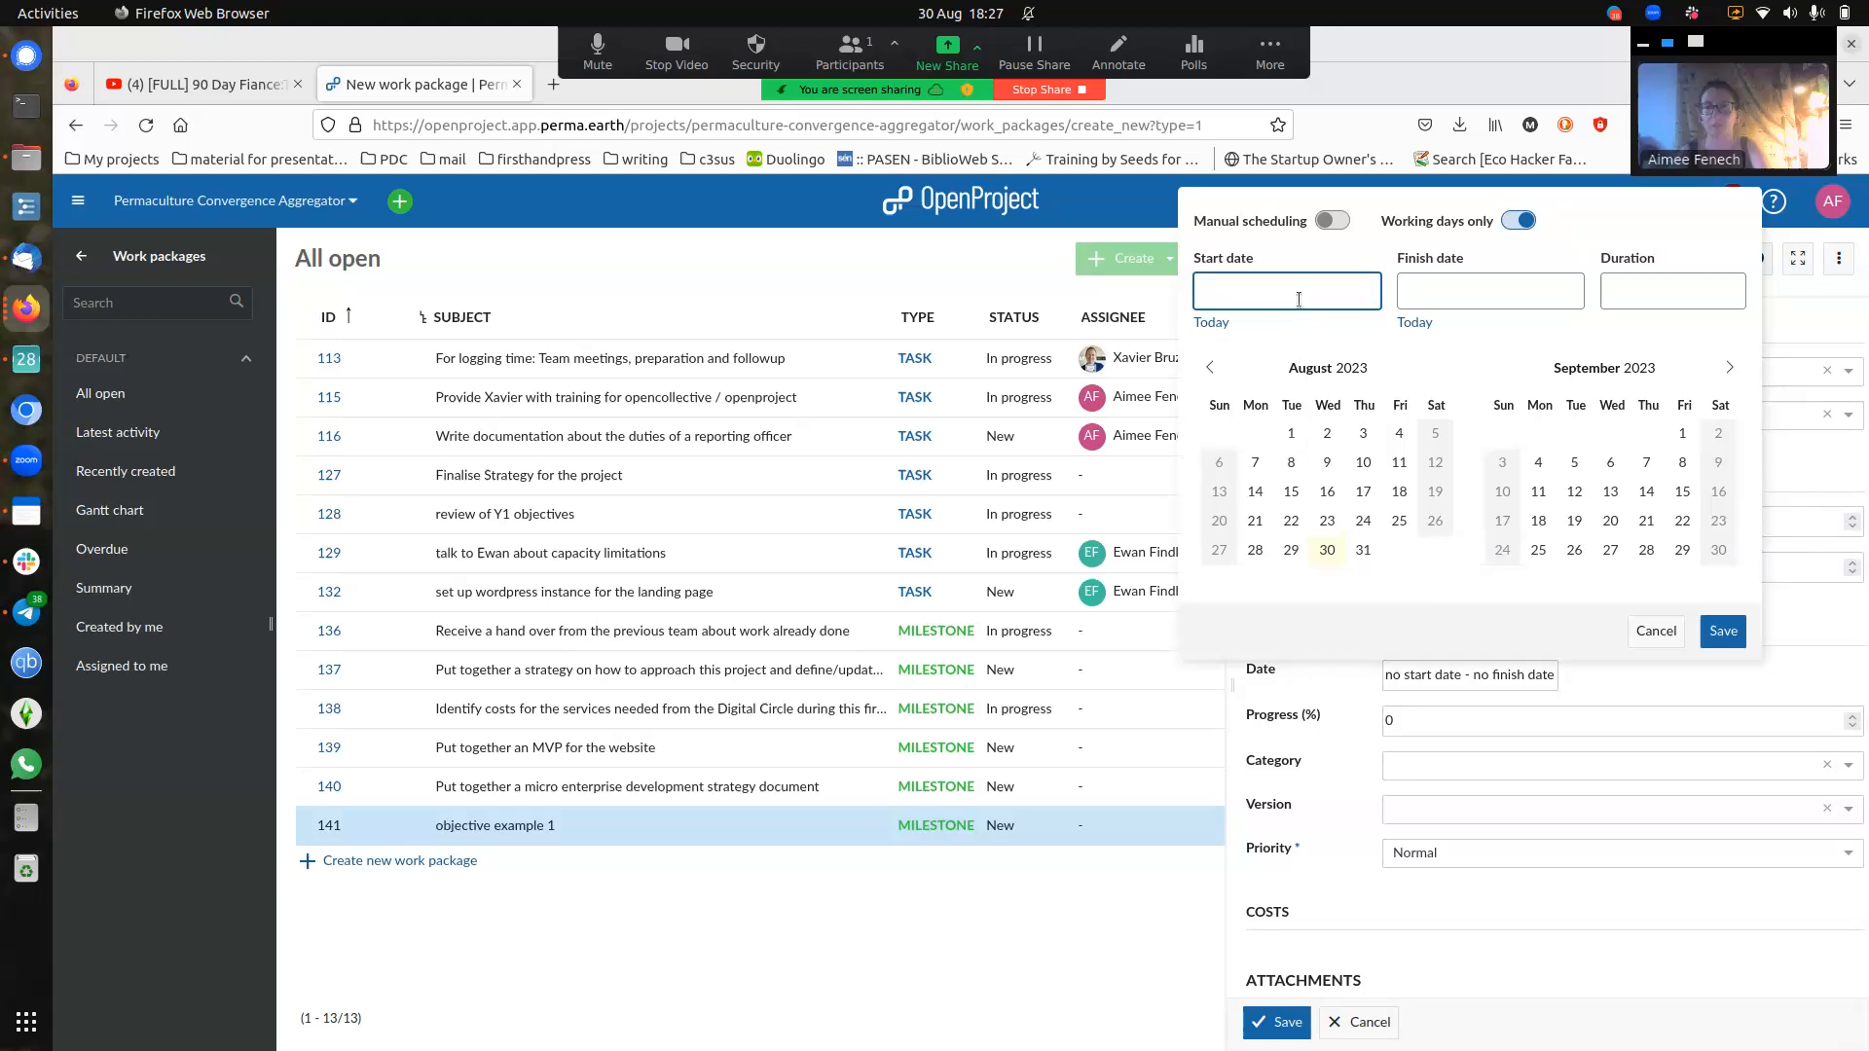
left_click(1488, 293)
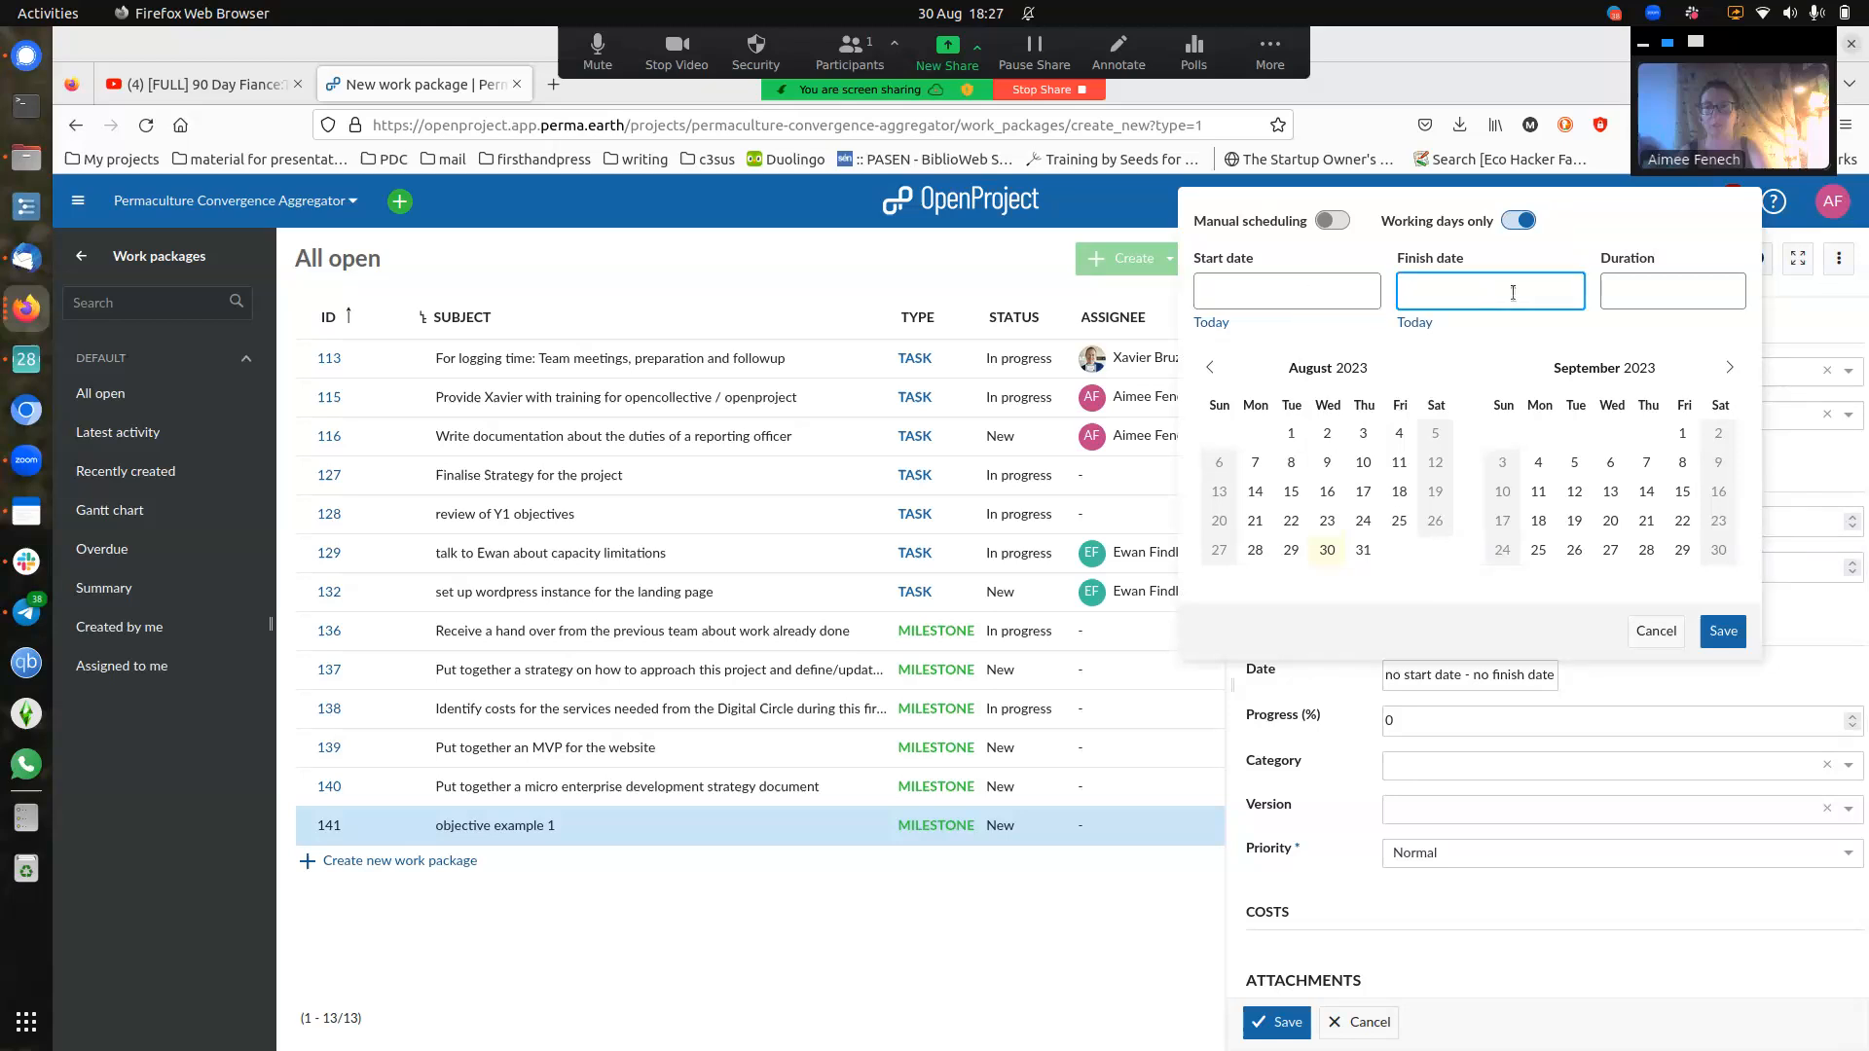
left_click(1663, 294)
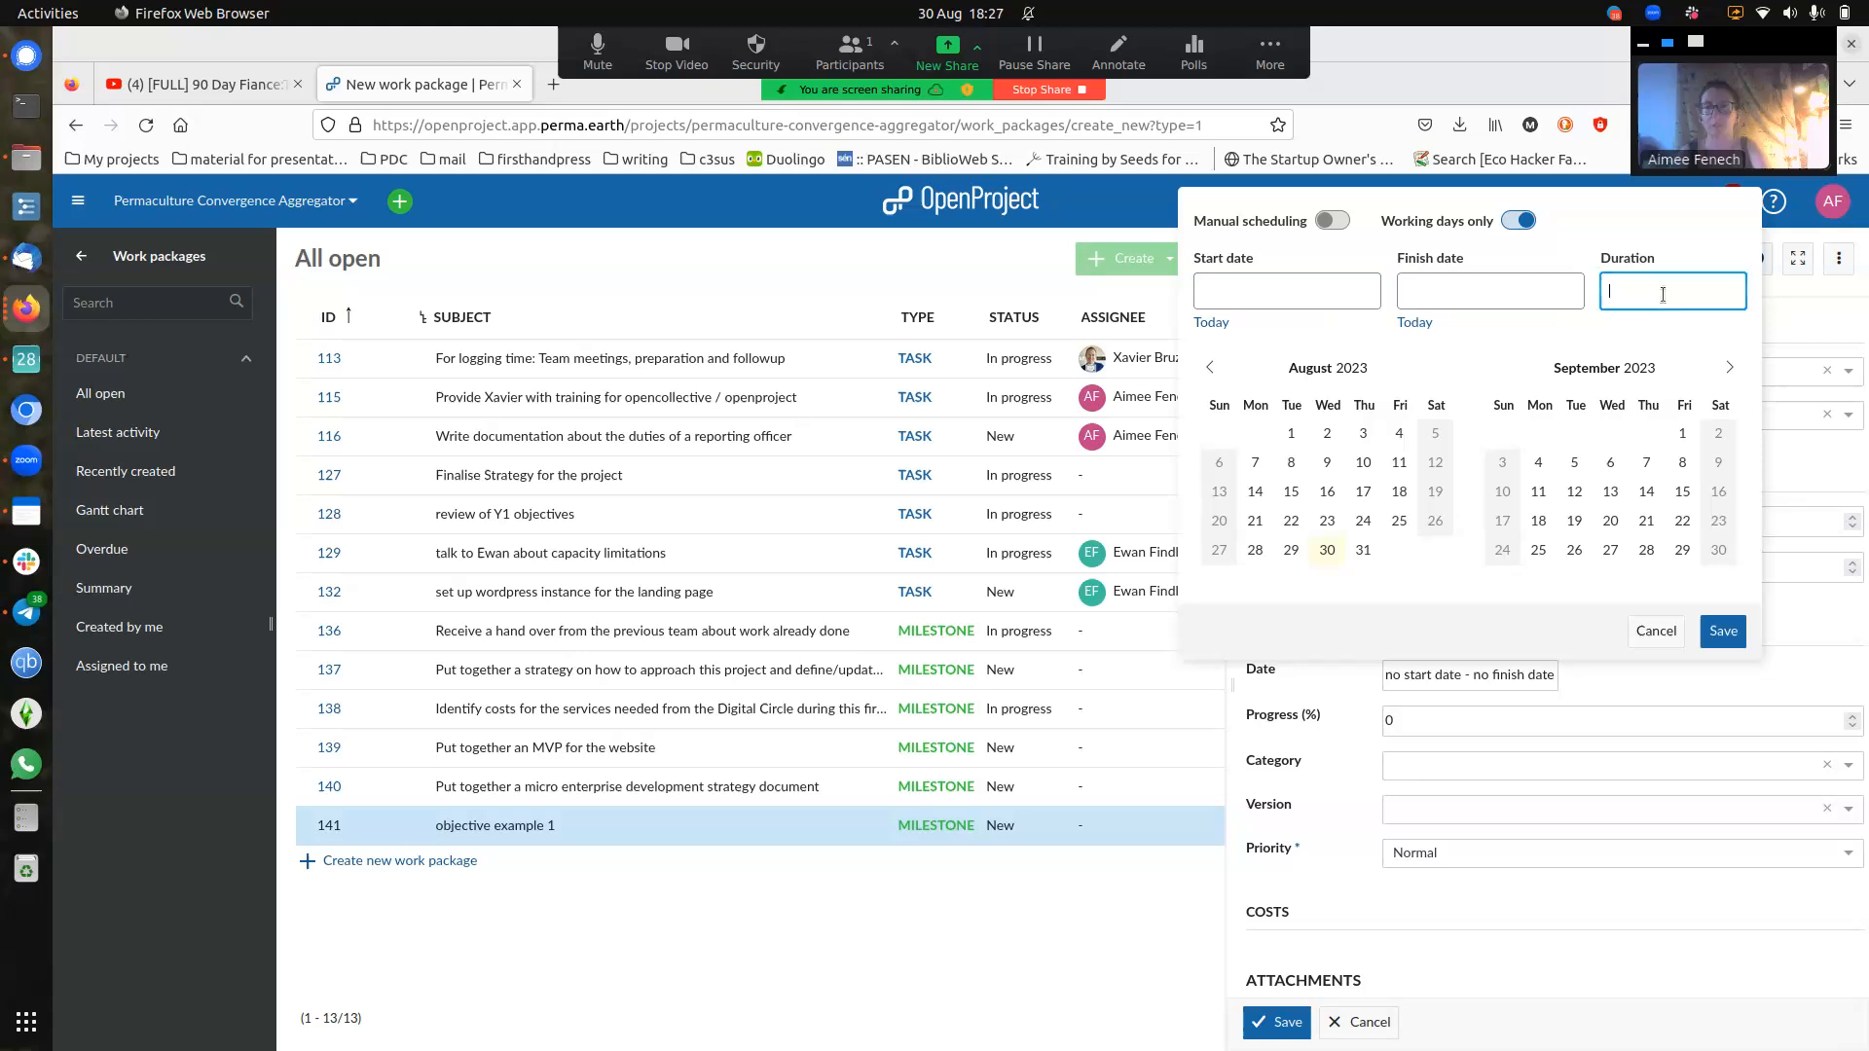
type("10 days")
left_click(1708, 642)
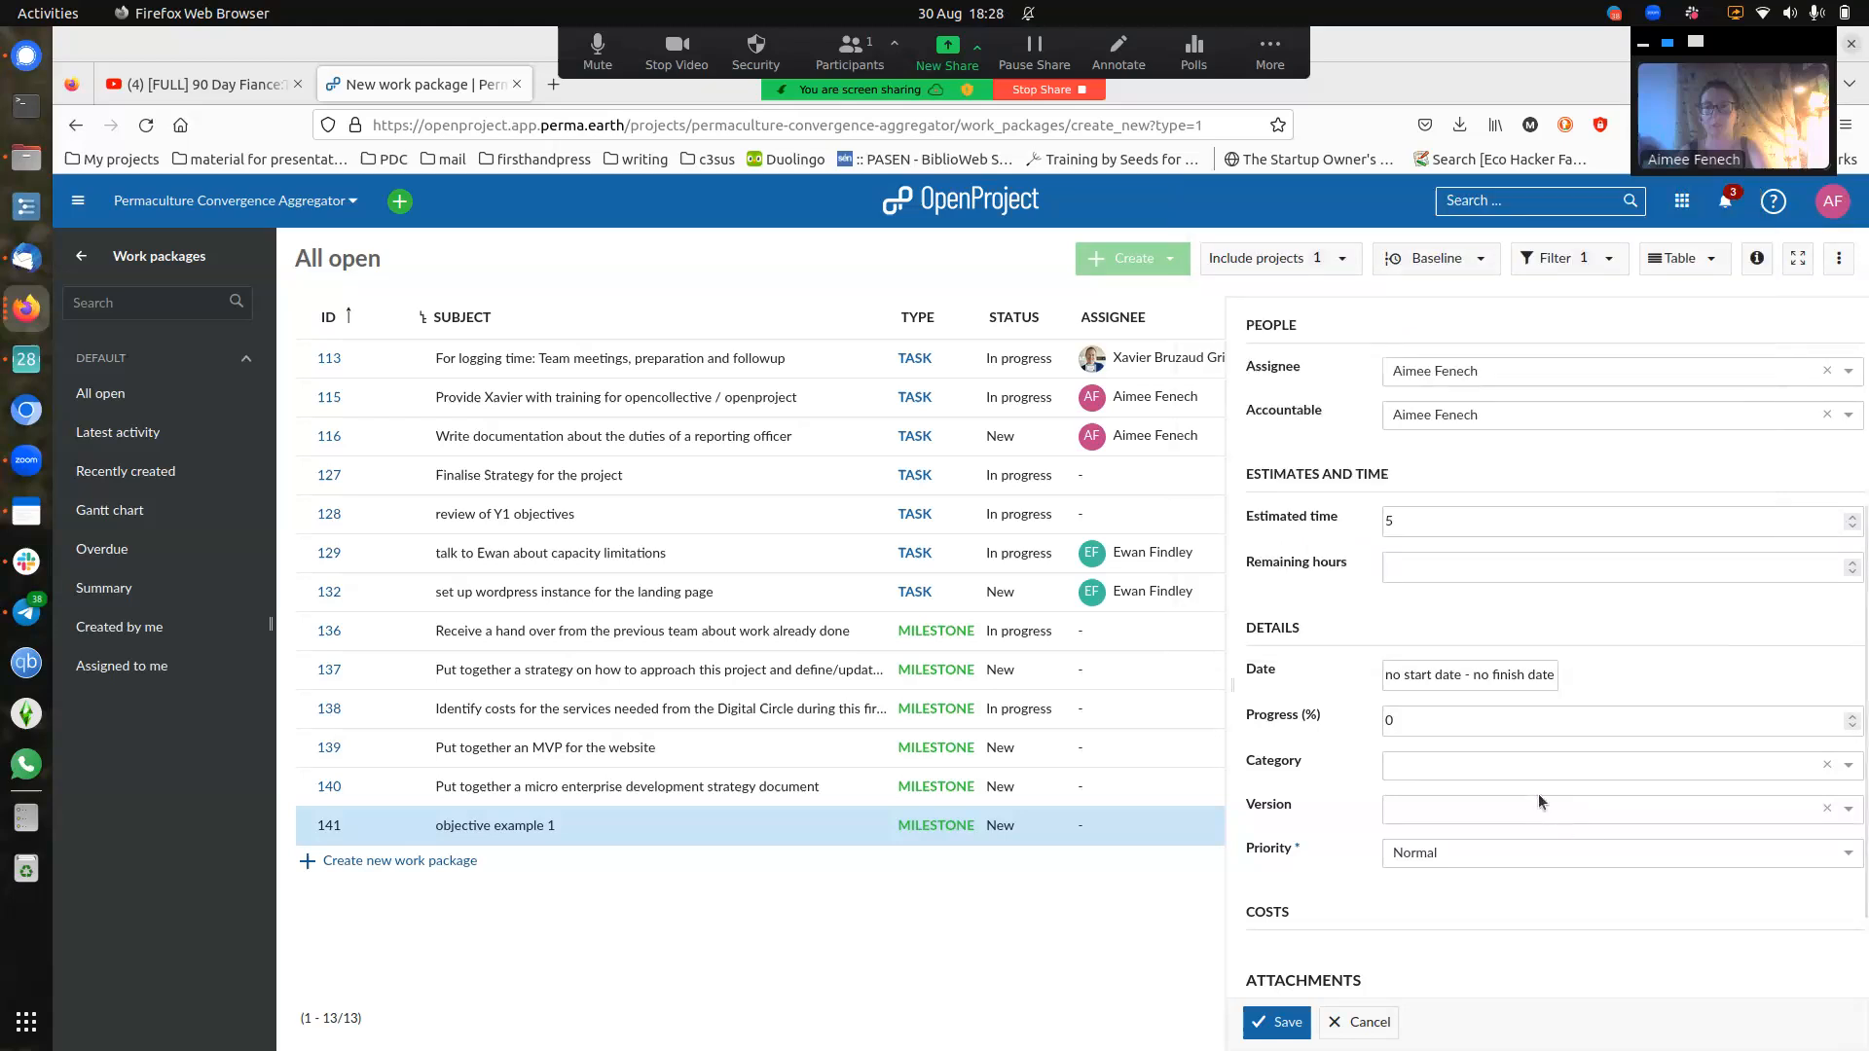
scroll(1486, 784, "down", 3)
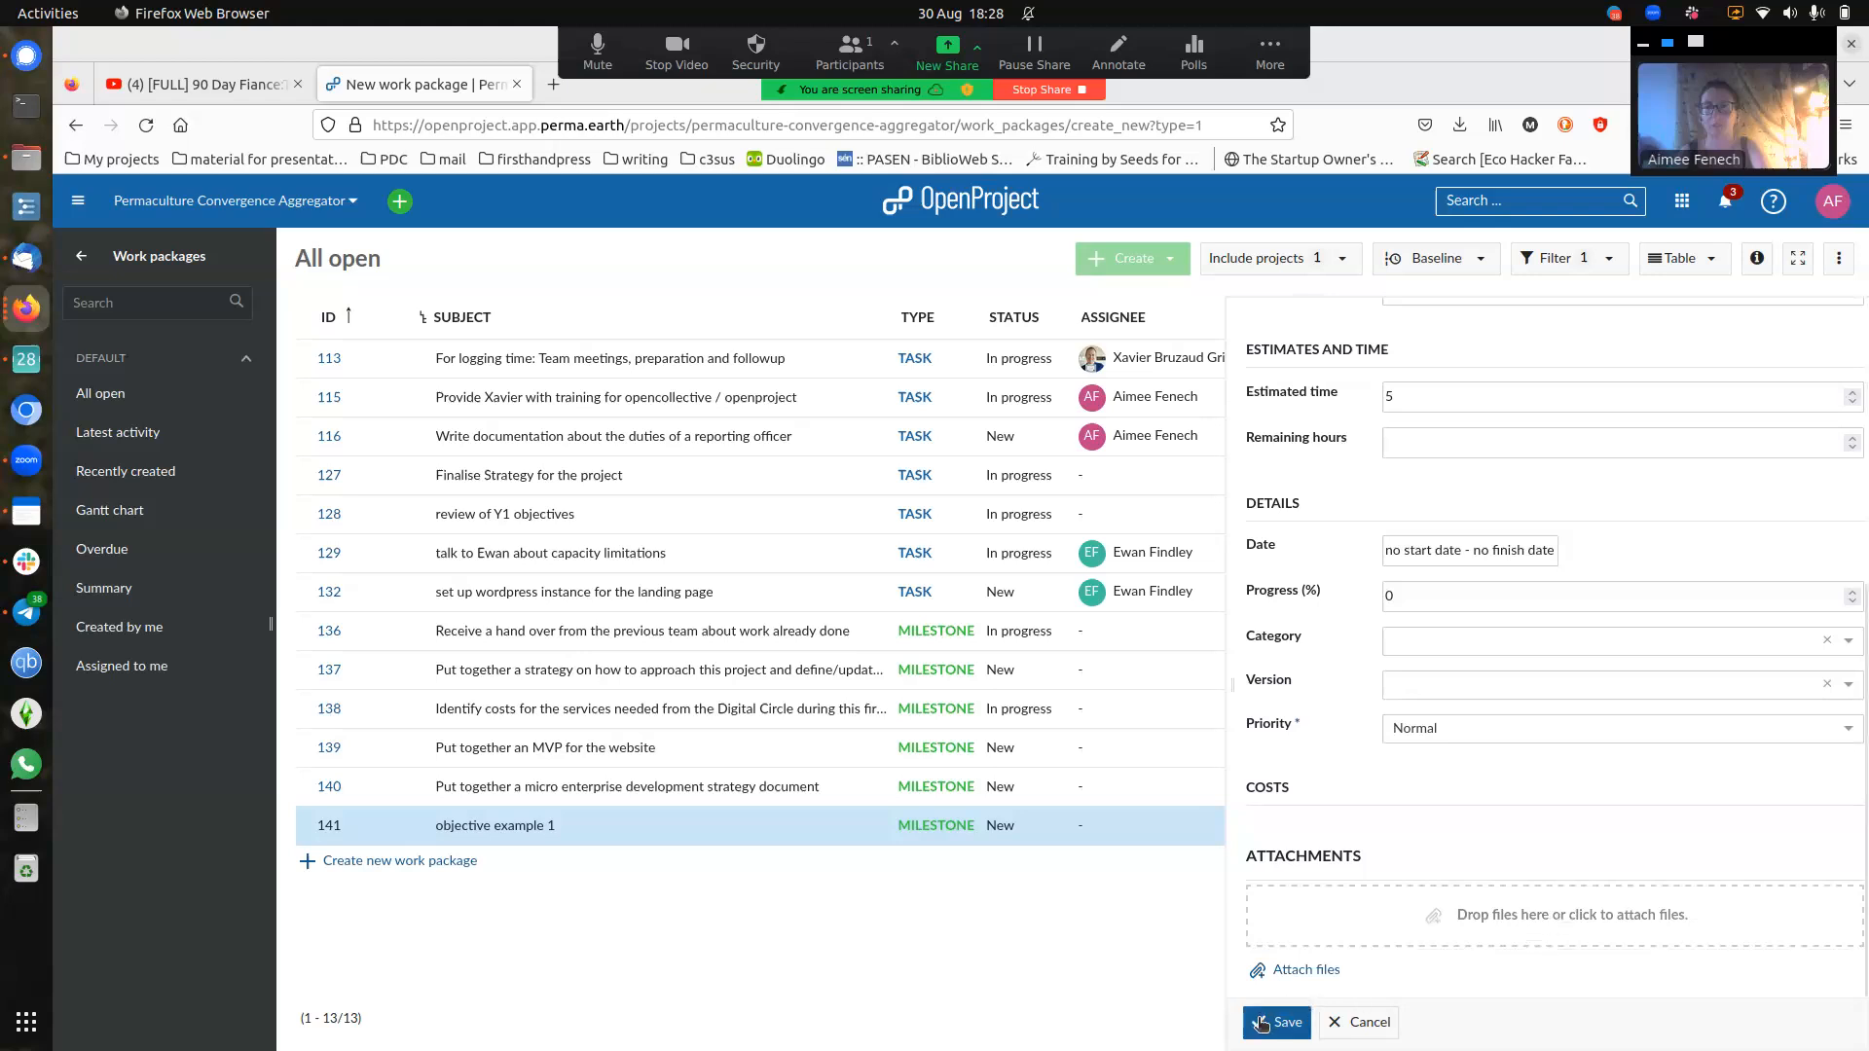
scroll(1589, 663, "up", 5)
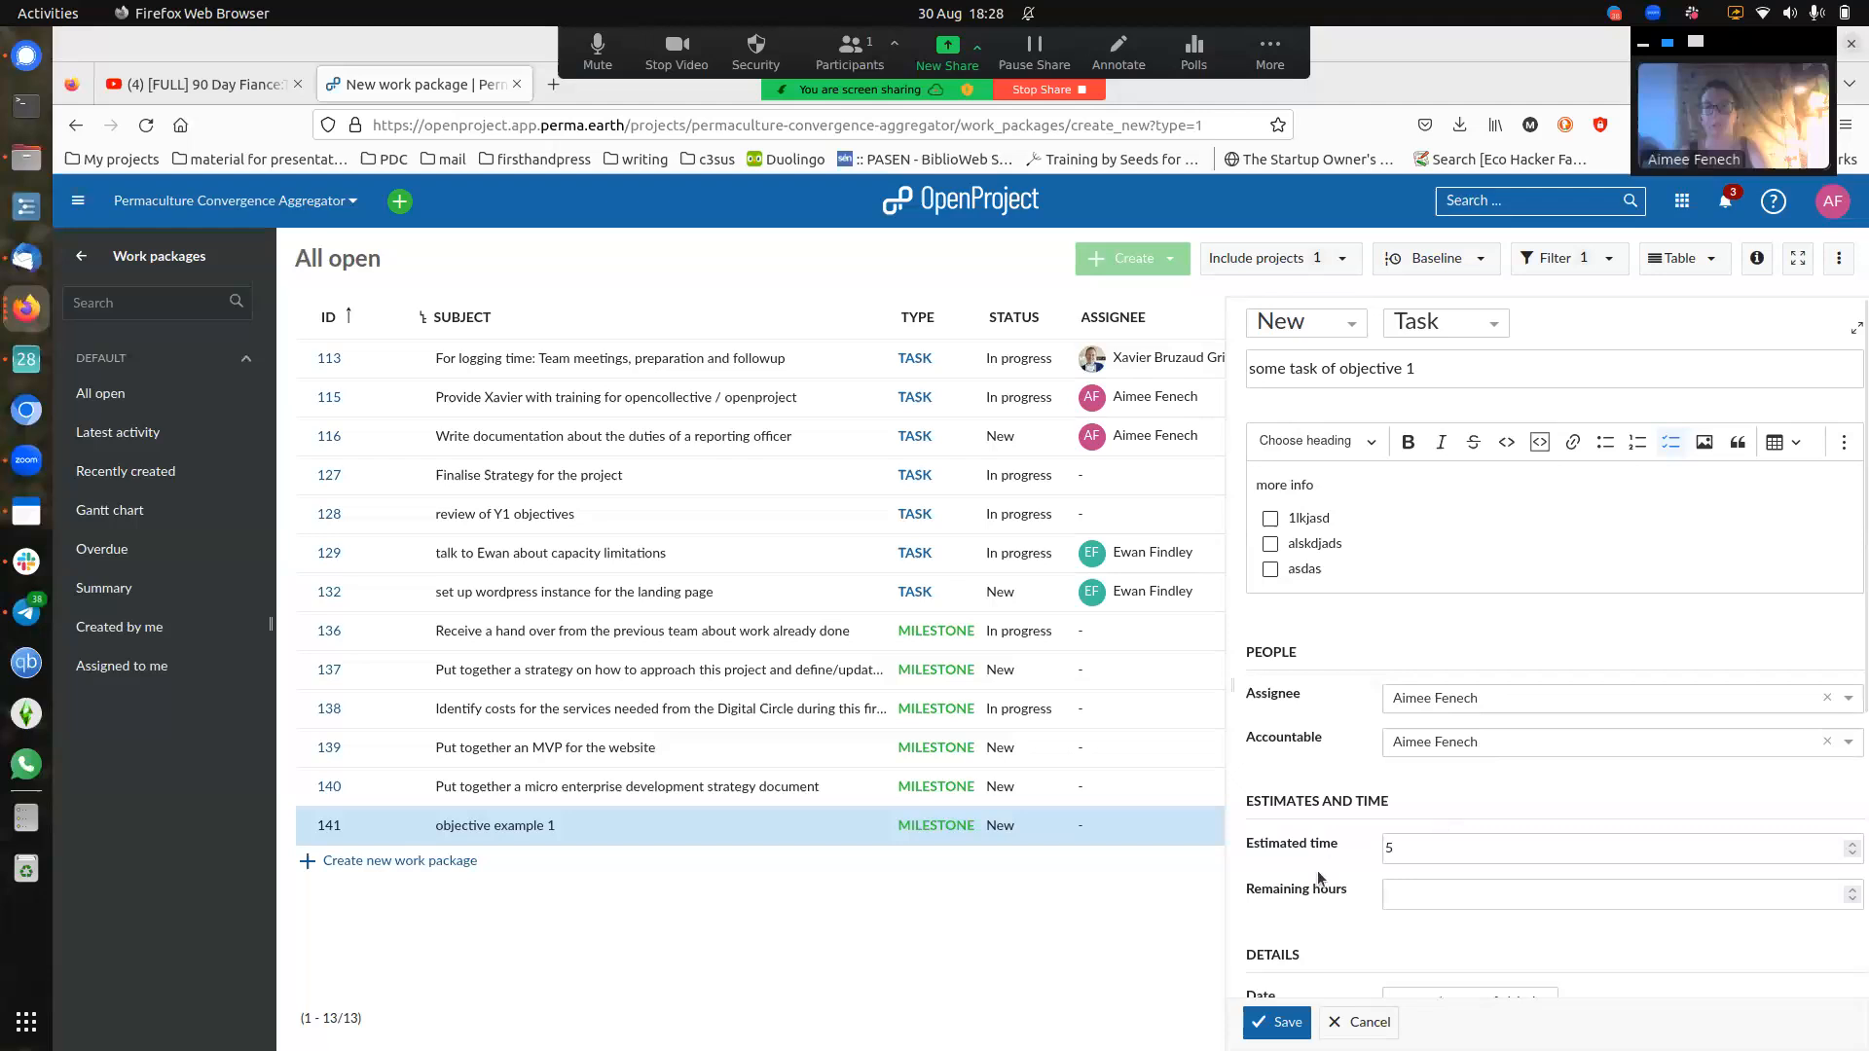
left_click(1271, 1023)
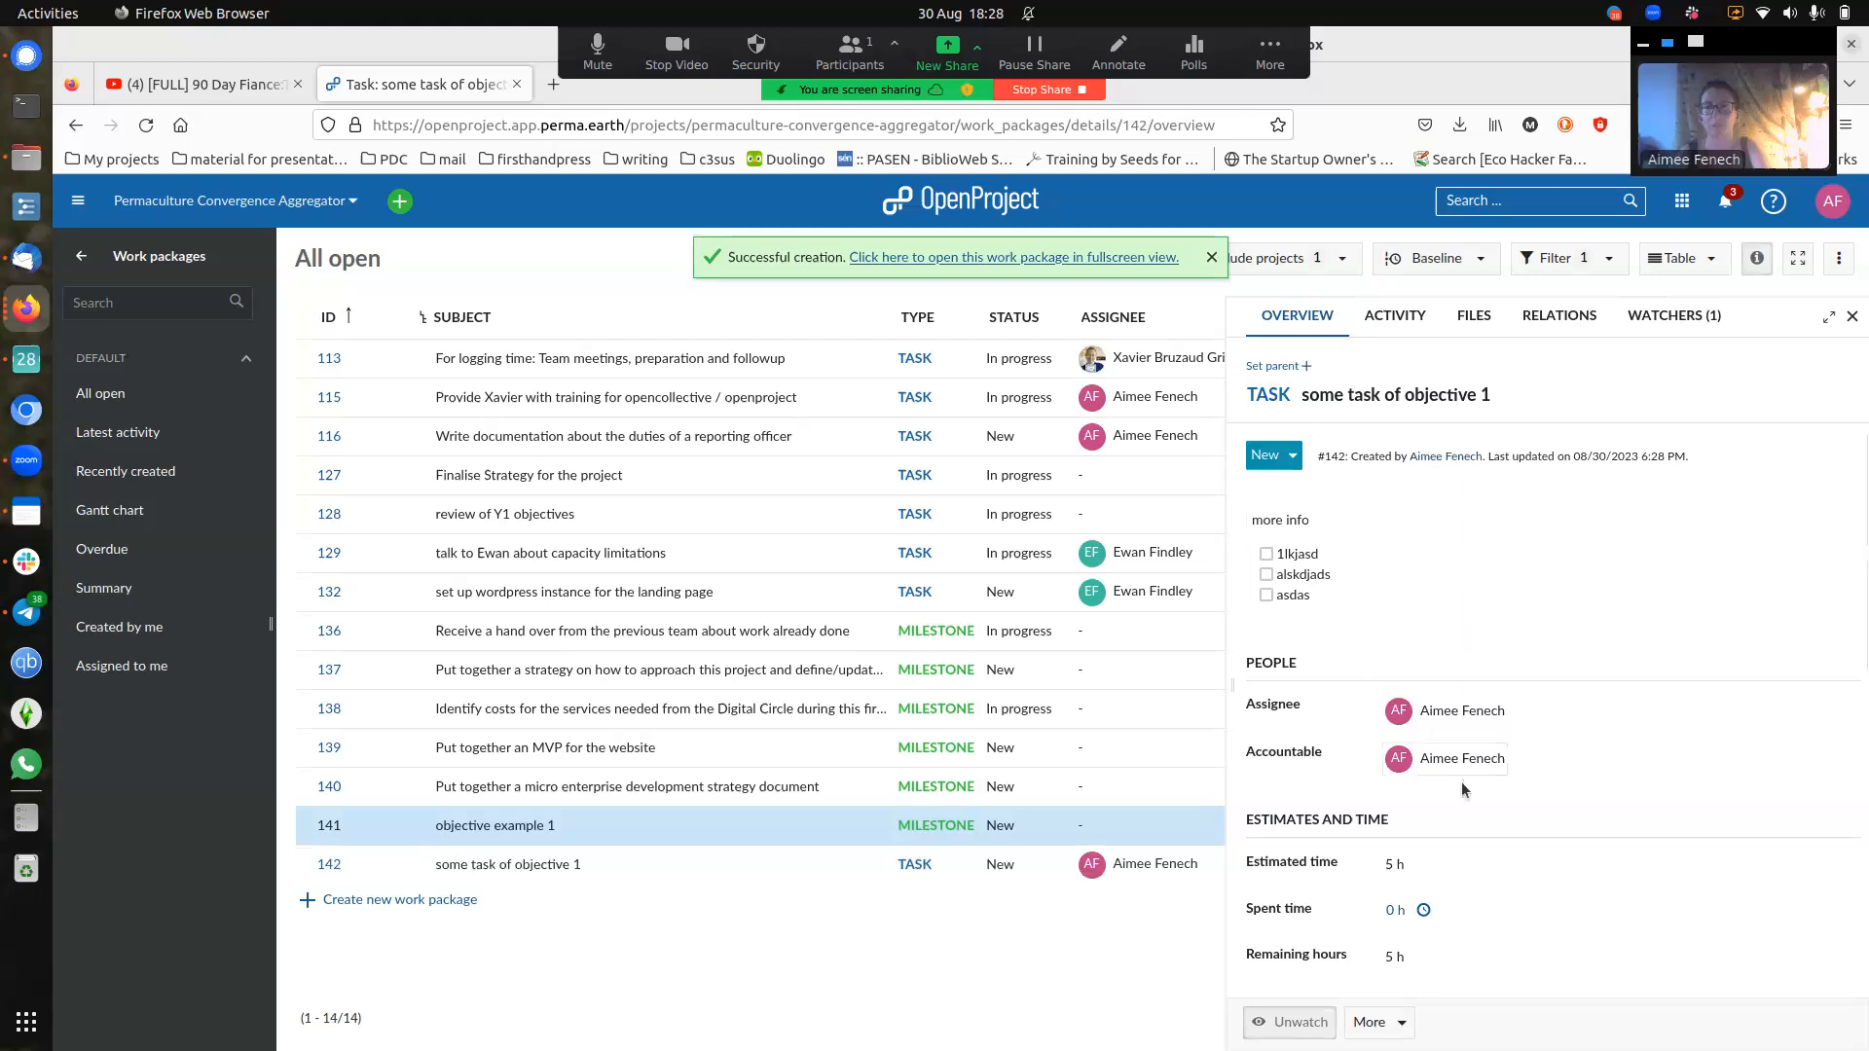
- Set task #142 to In progress, tick checklist item 1lkjasd, and view its relations
left_click(1293, 458)
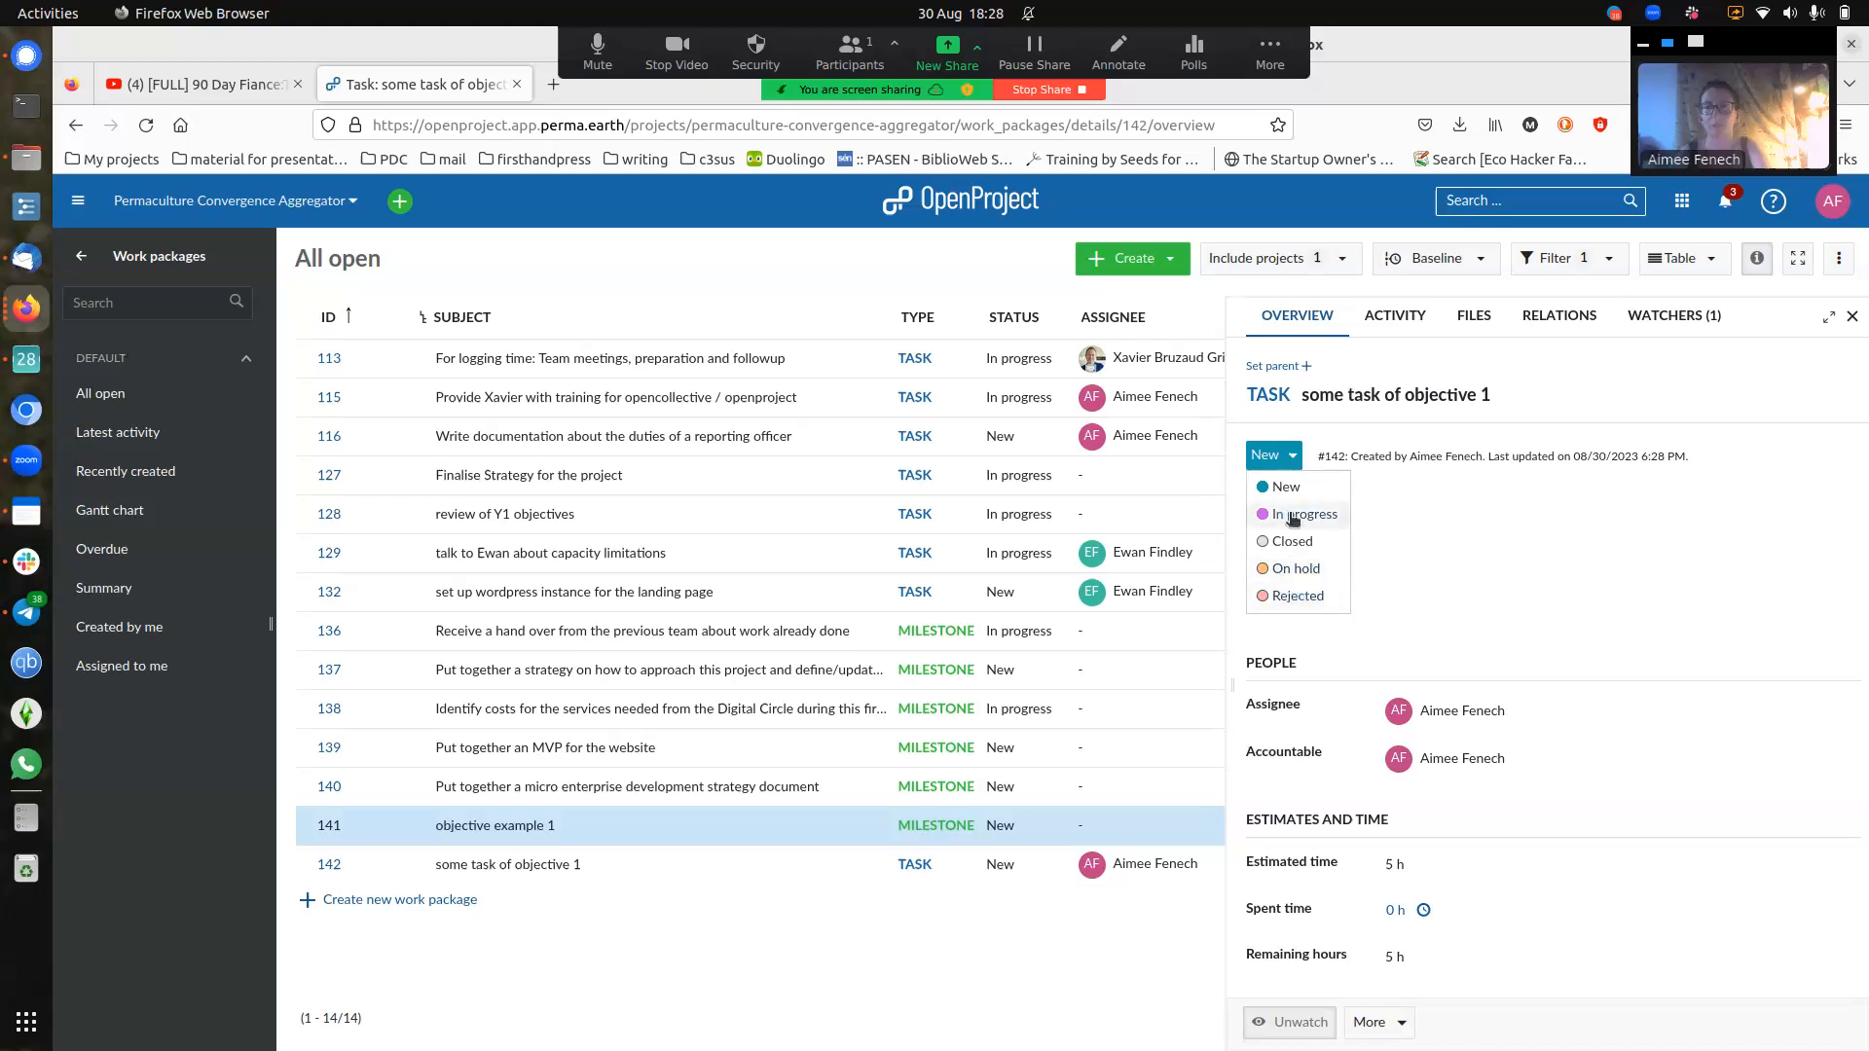
left_click(1362, 515)
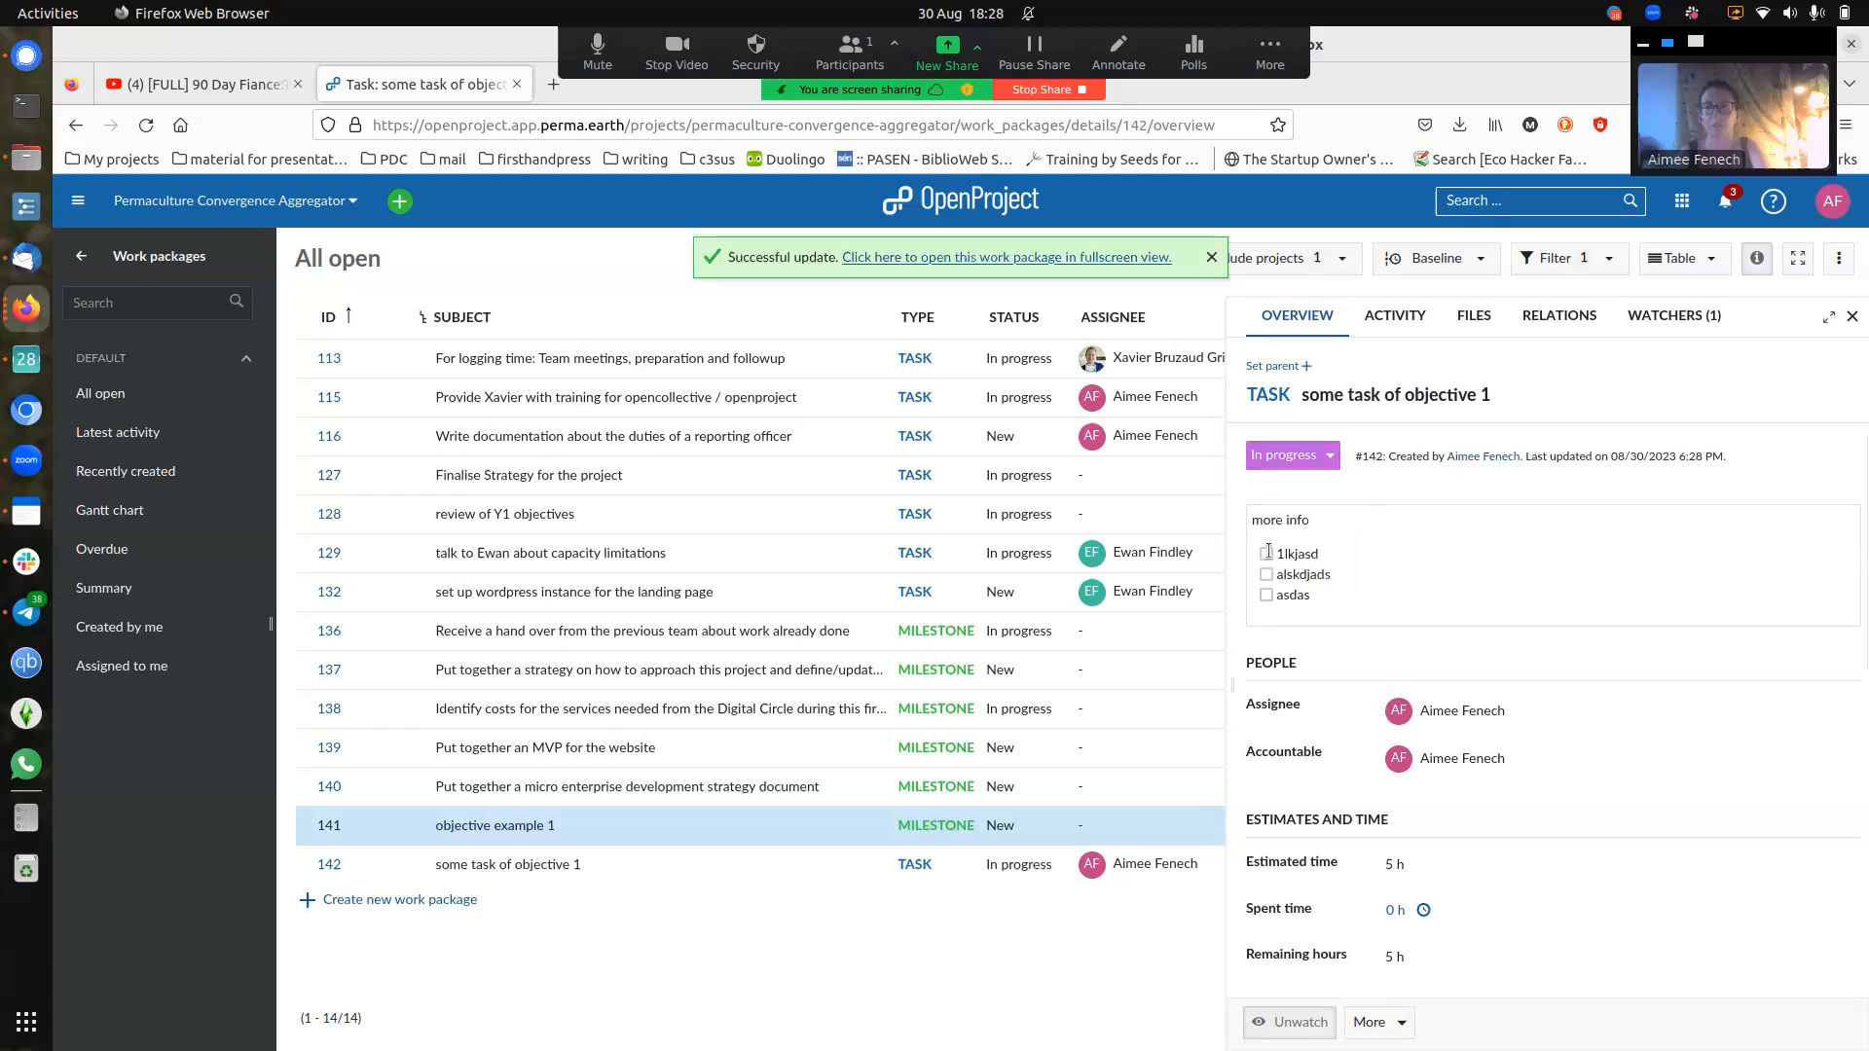
left_click(1372, 562)
left_click(1270, 600)
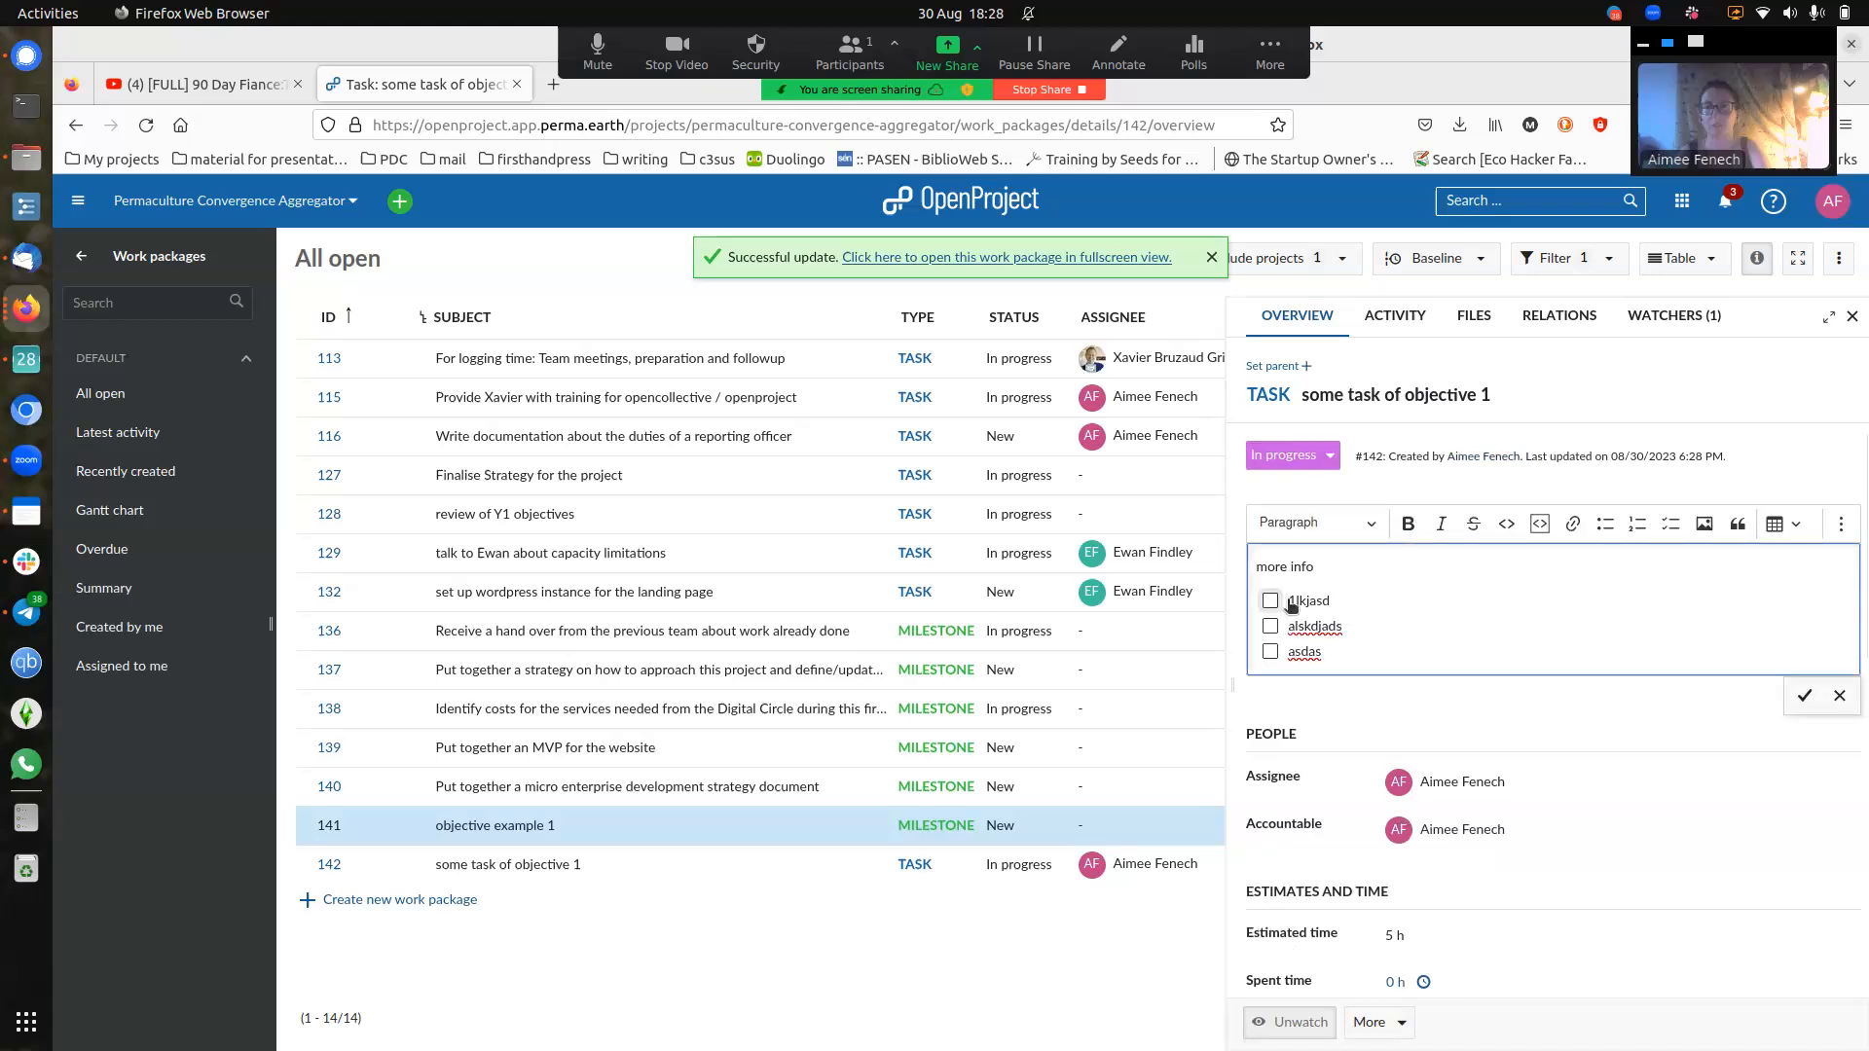
left_click(1801, 697)
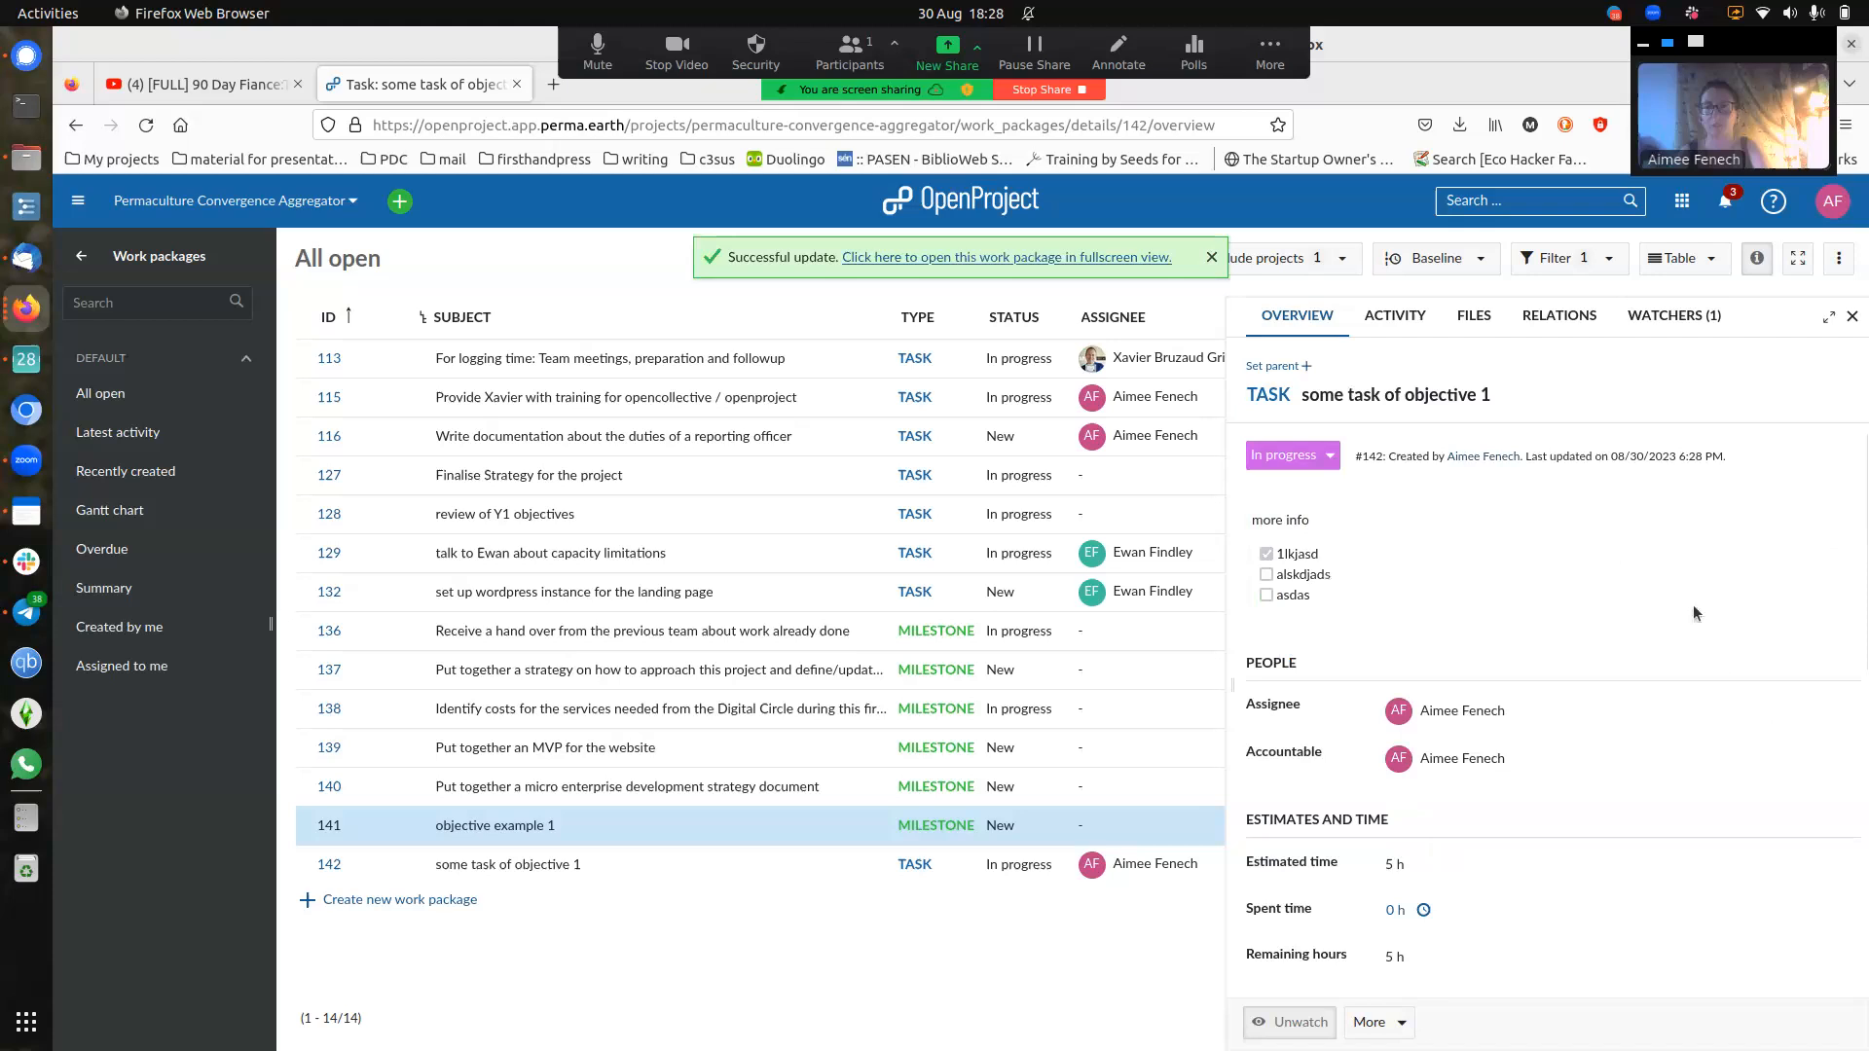
left_click(1562, 318)
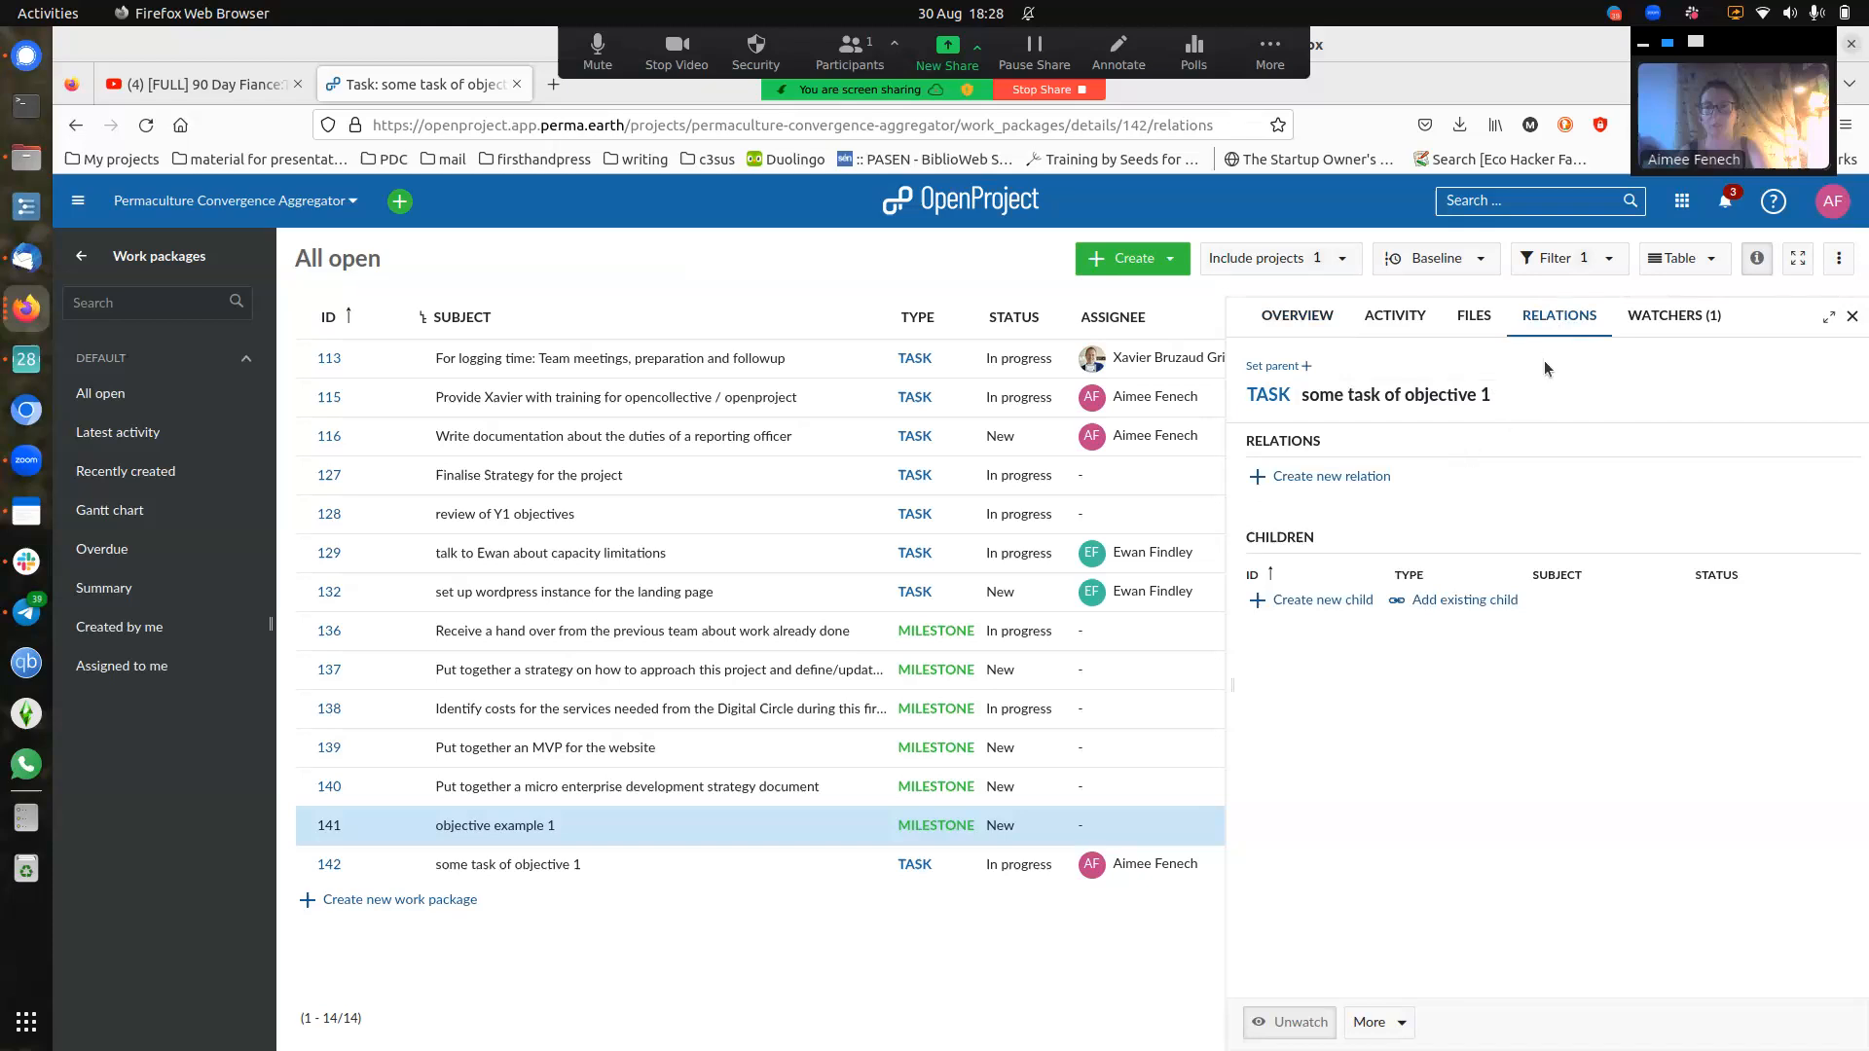
- Add a Related To relation from task #142 to milestone #141 'objective example 1', then close the details panel
left_click(1366, 479)
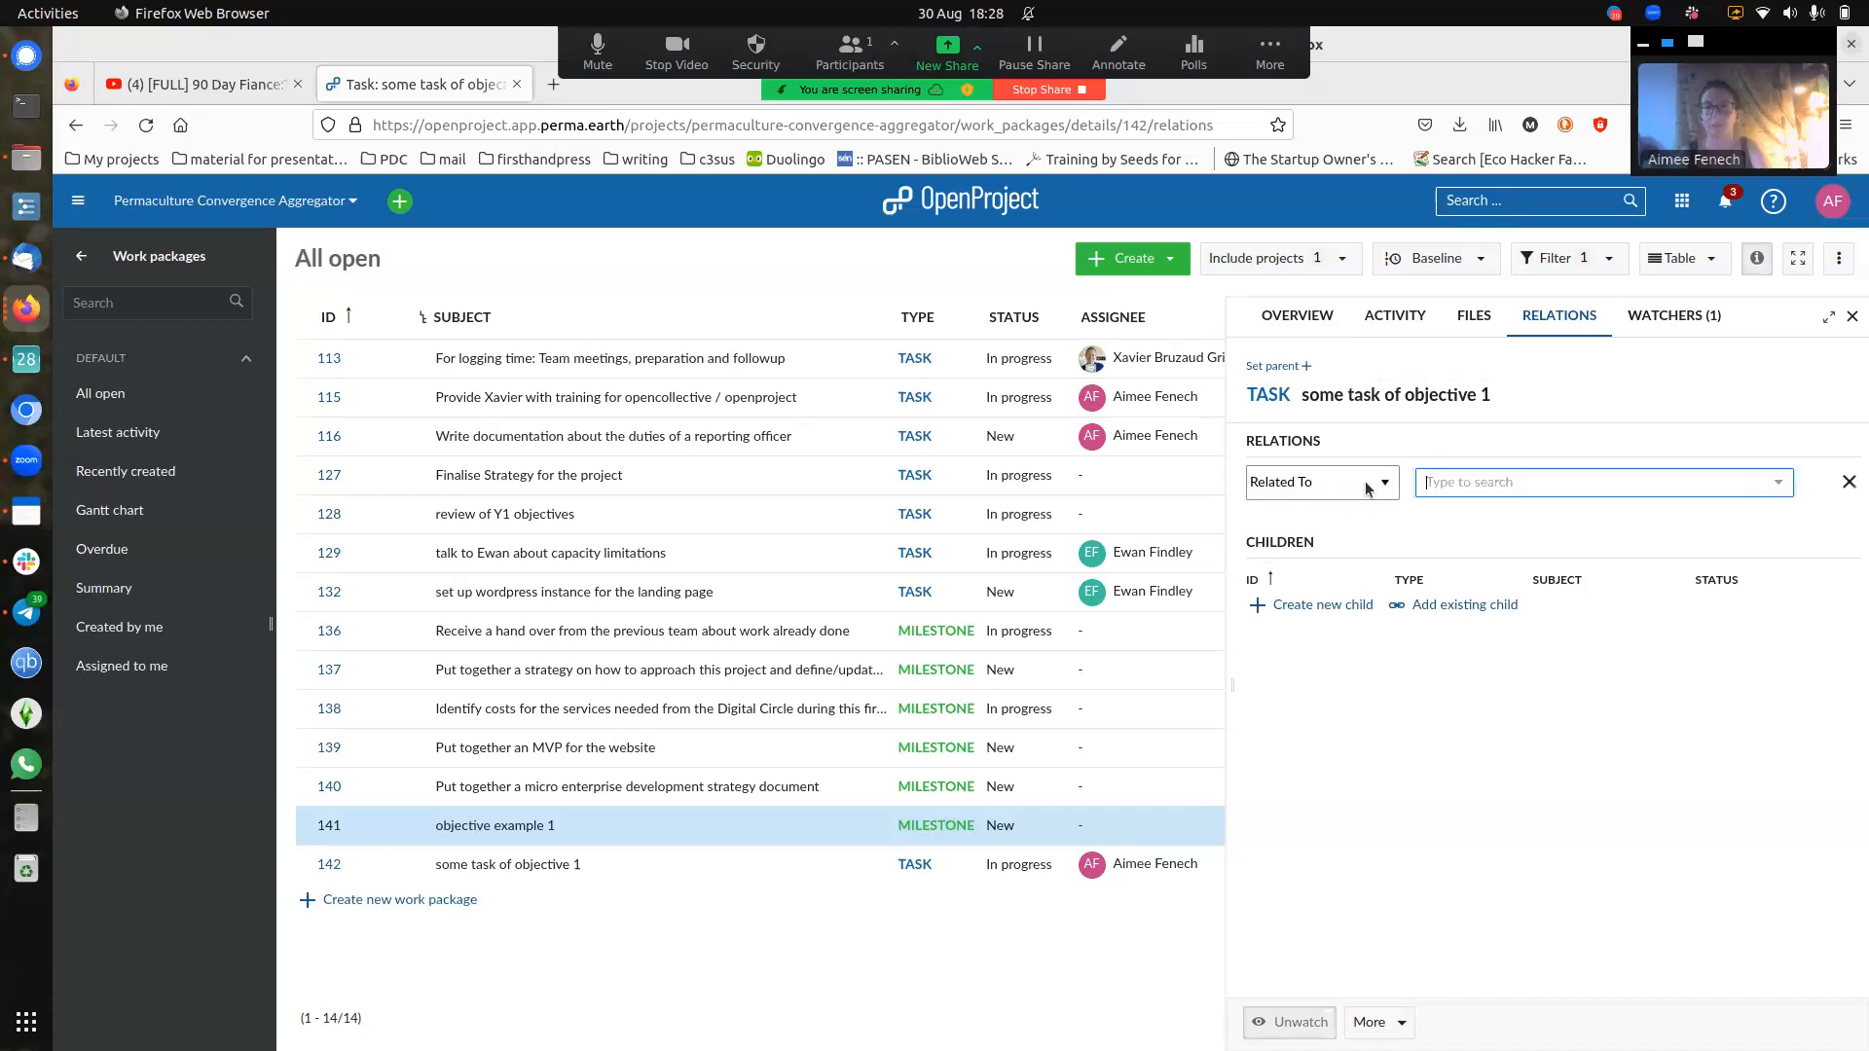
left_click(1474, 484)
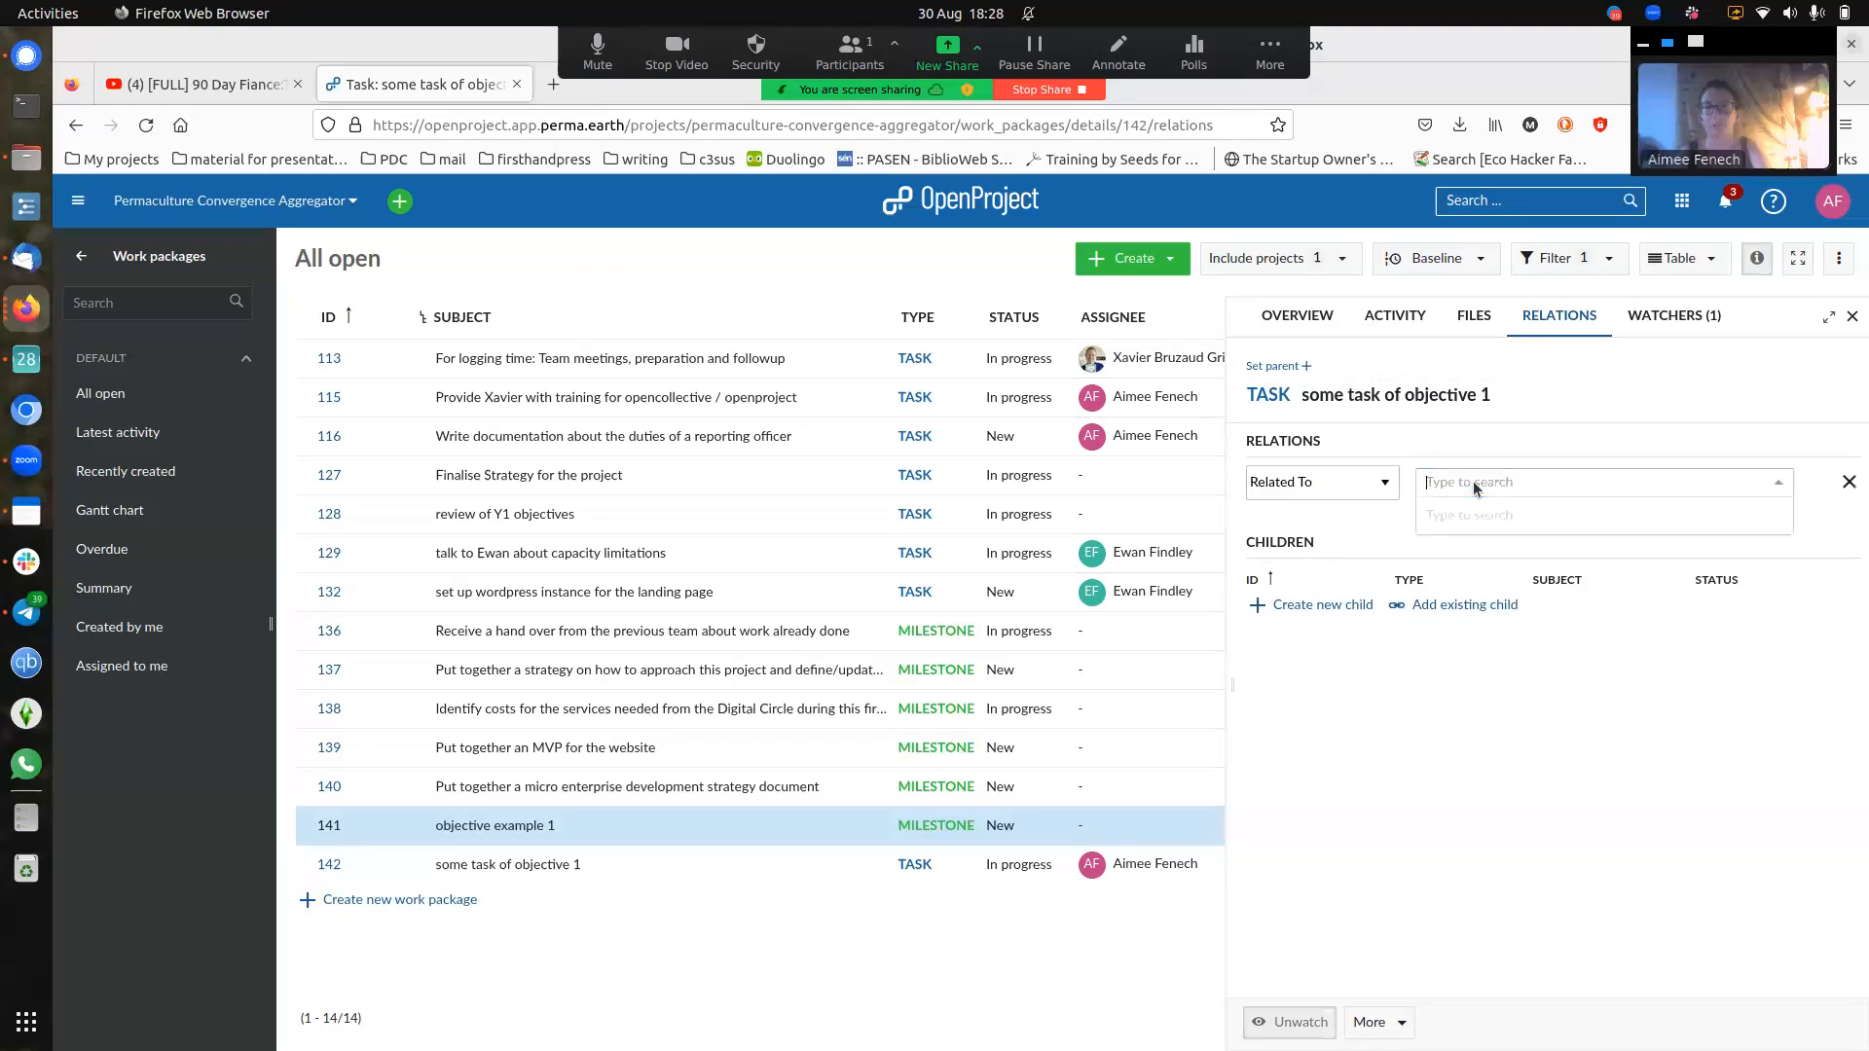
type("objectiv")
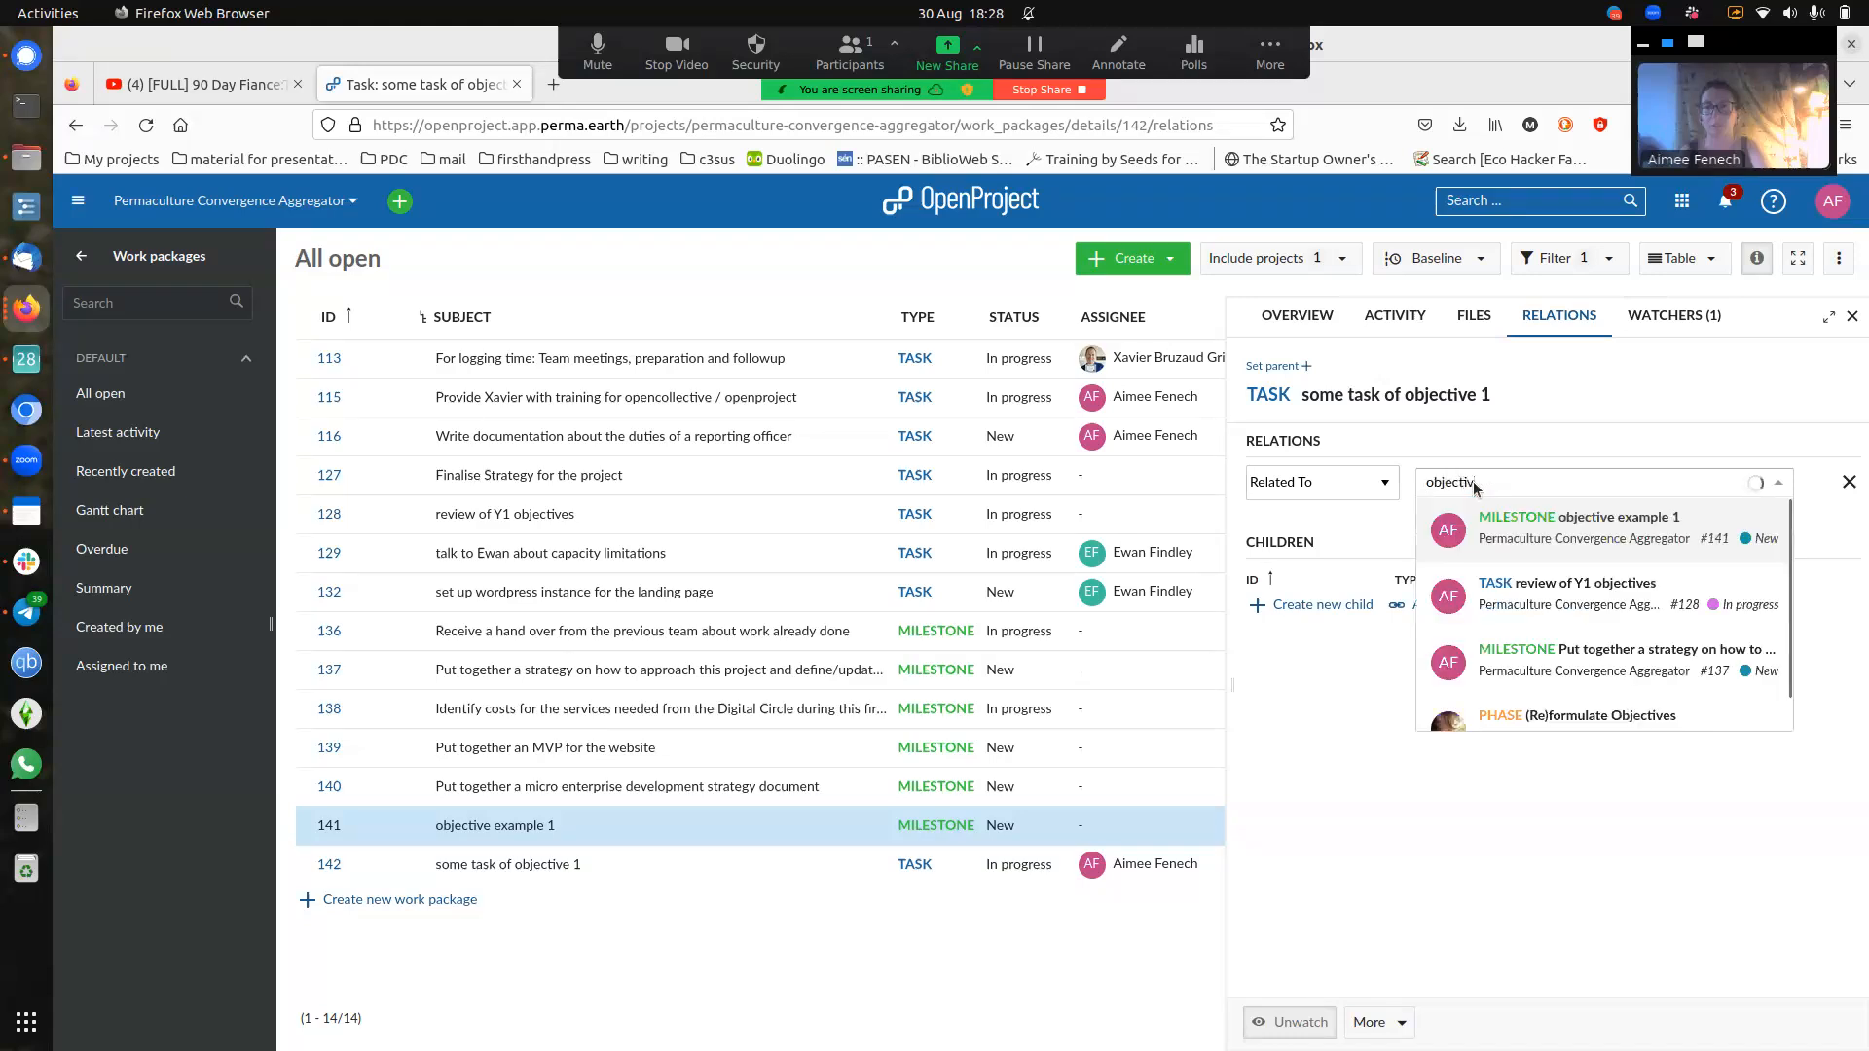
left_click(1567, 518)
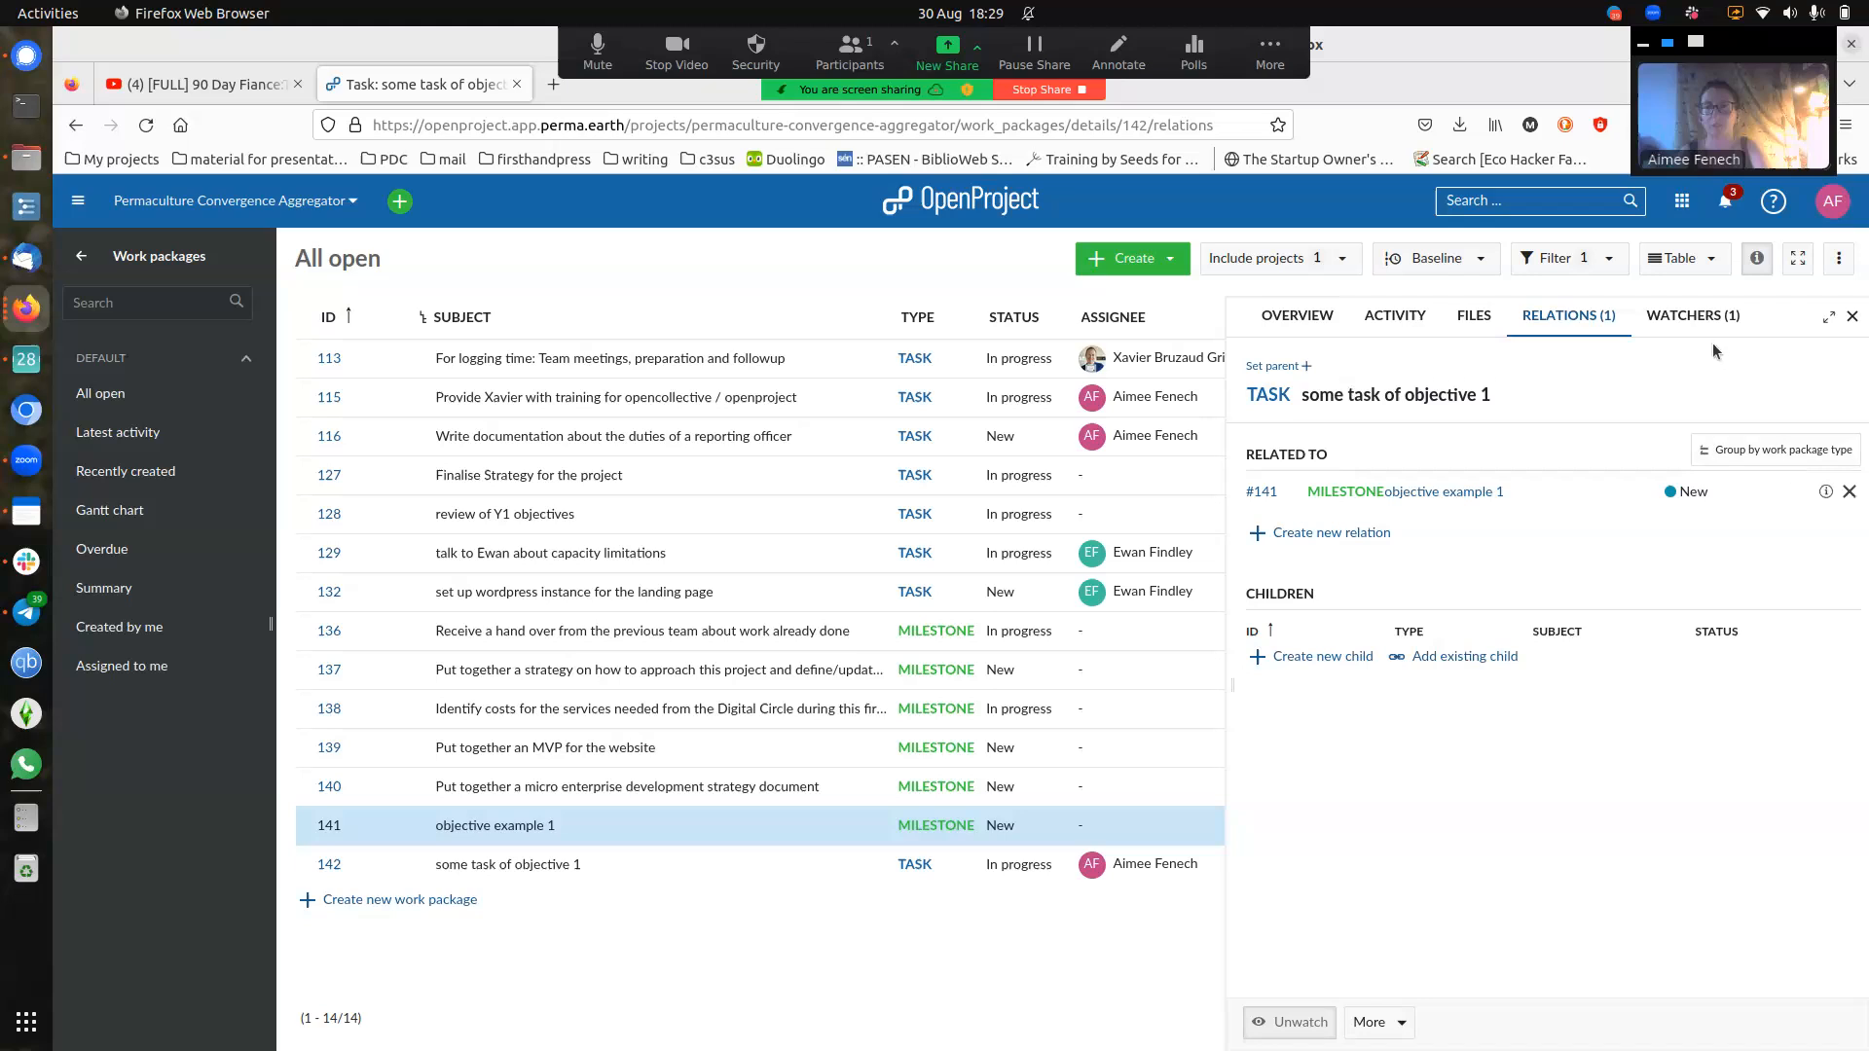
left_click(1855, 320)
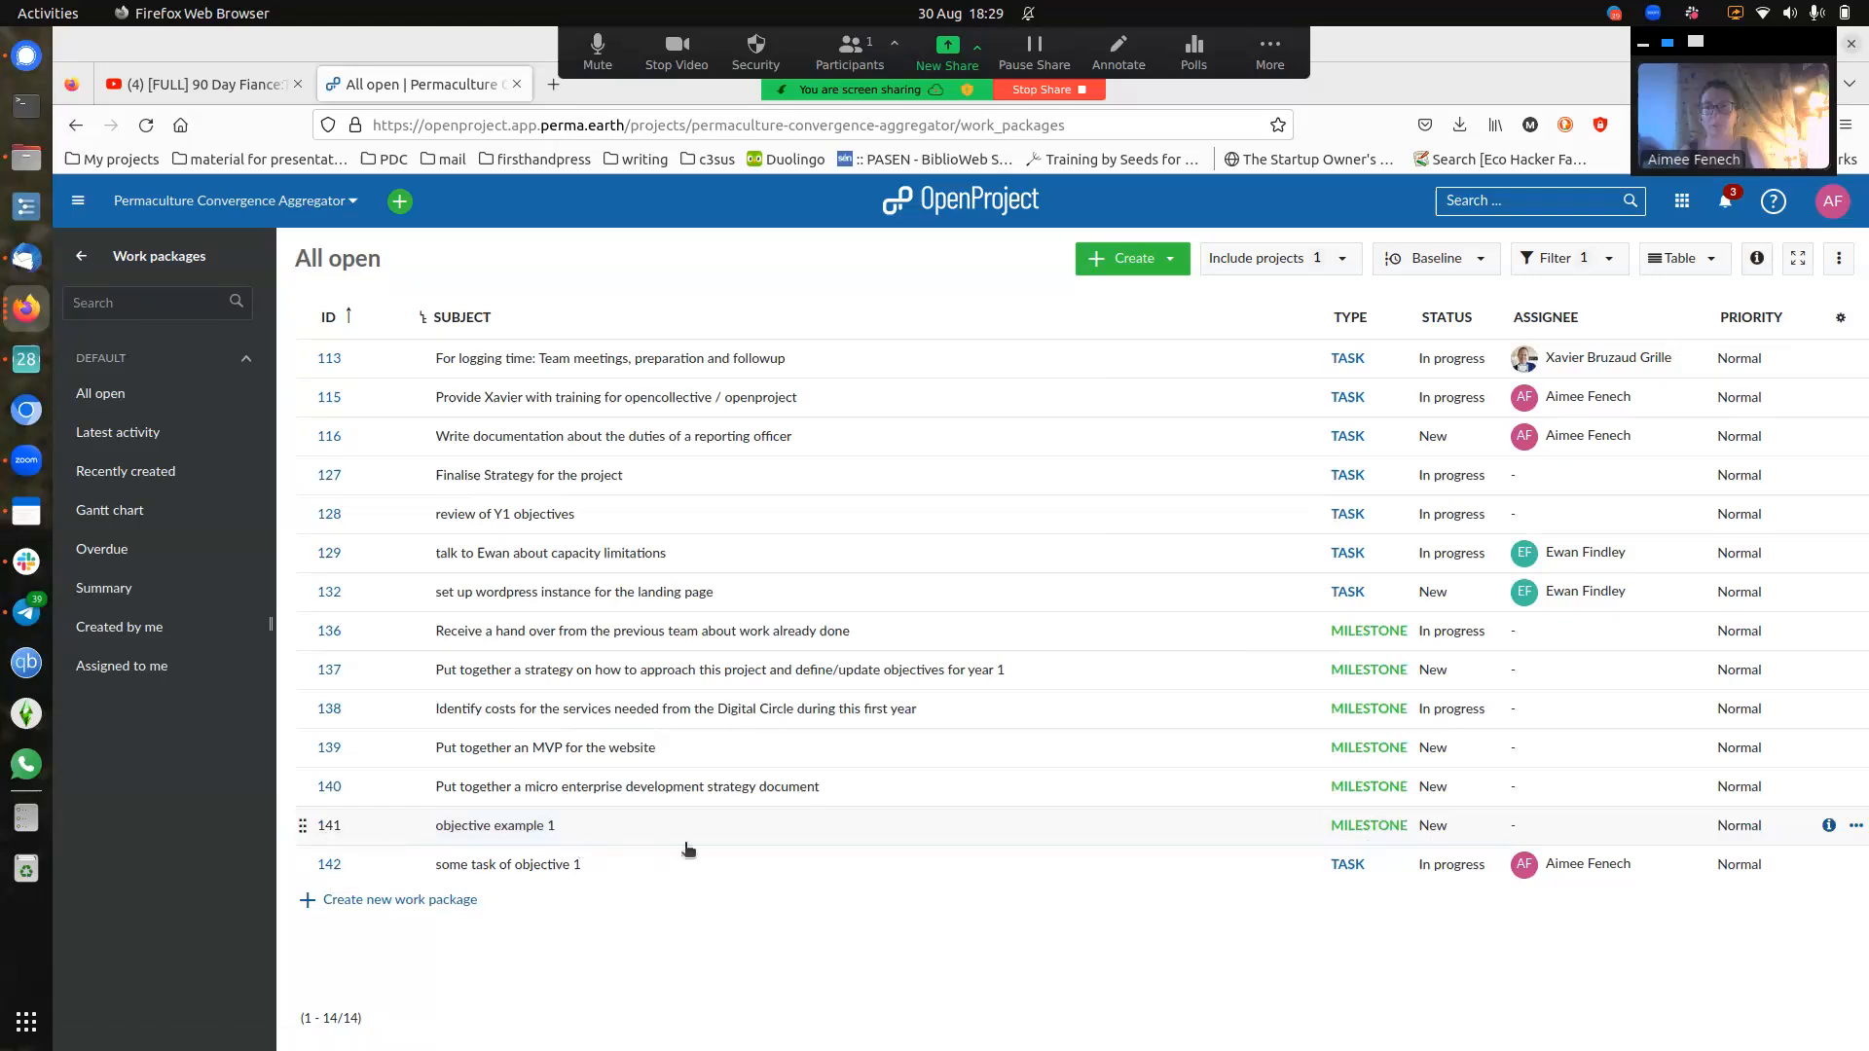
- Delete milestone #141 'objective example 1' from its row menu and confirm the deletion
left_click(1856, 830)
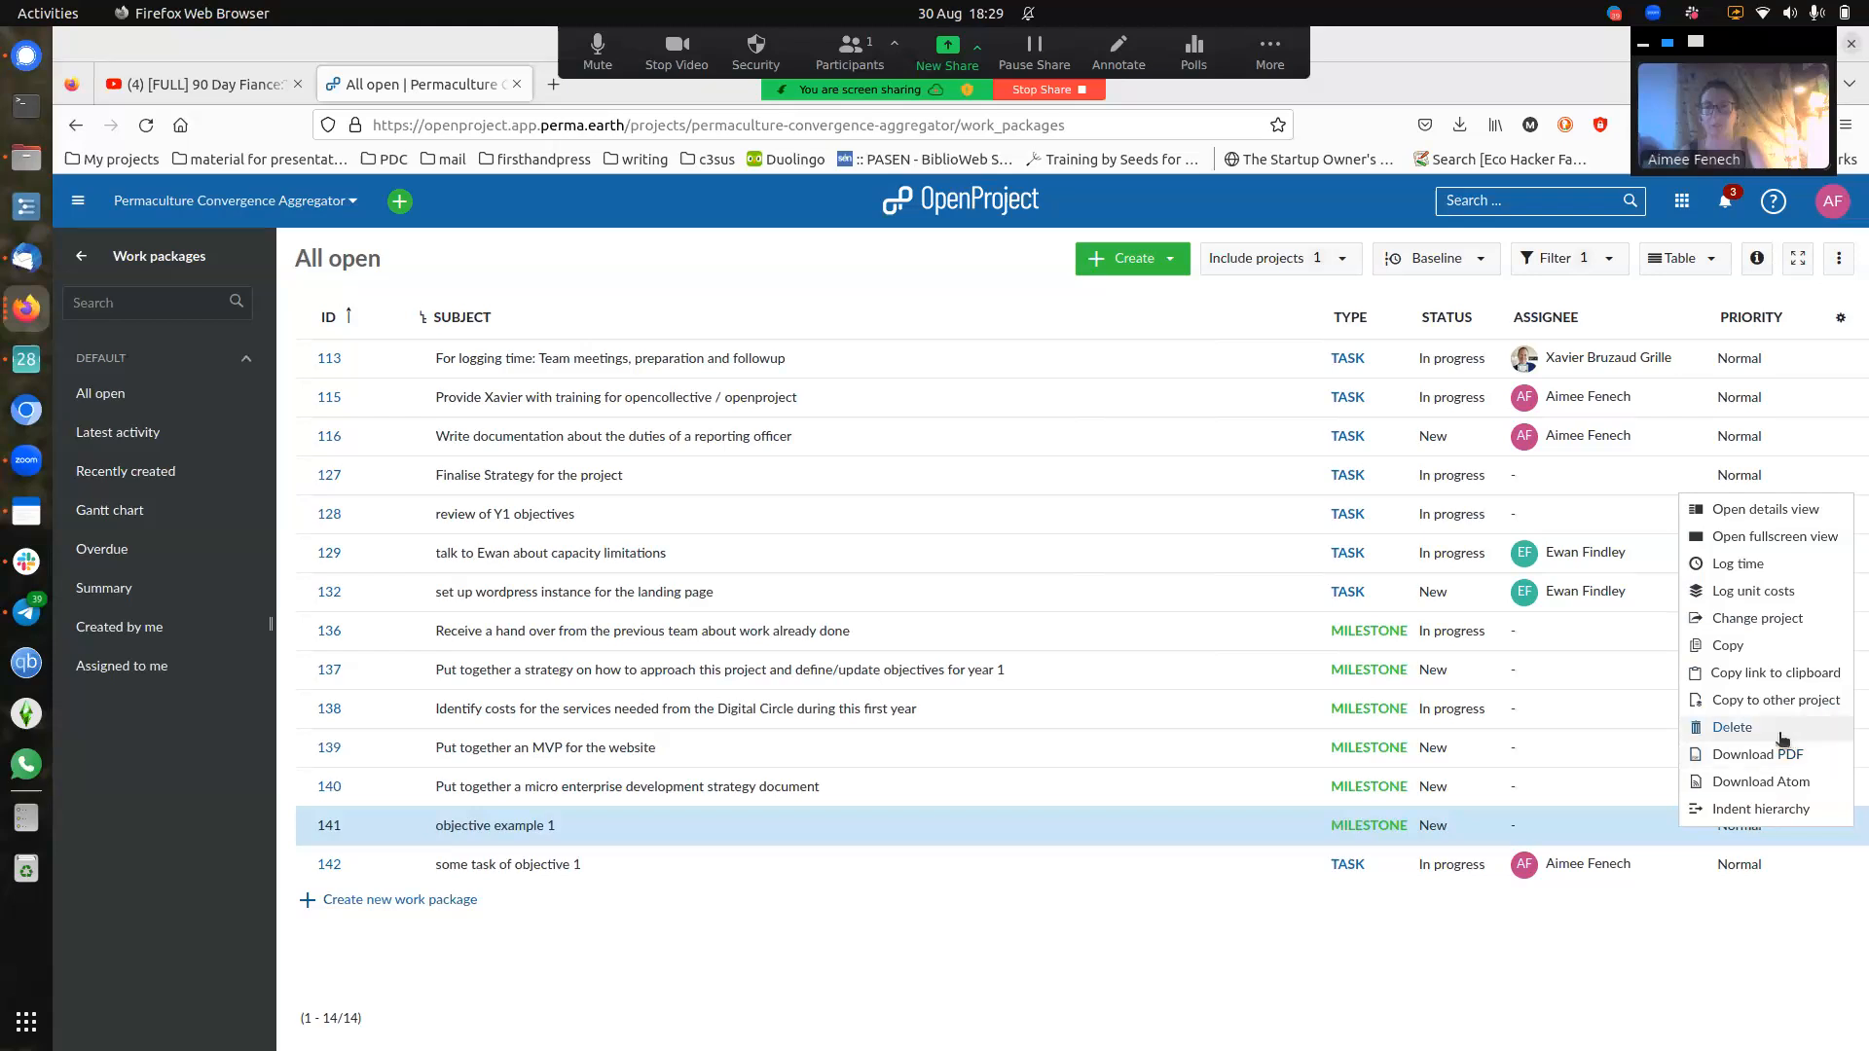
left_click(1732, 728)
left_click(1225, 666)
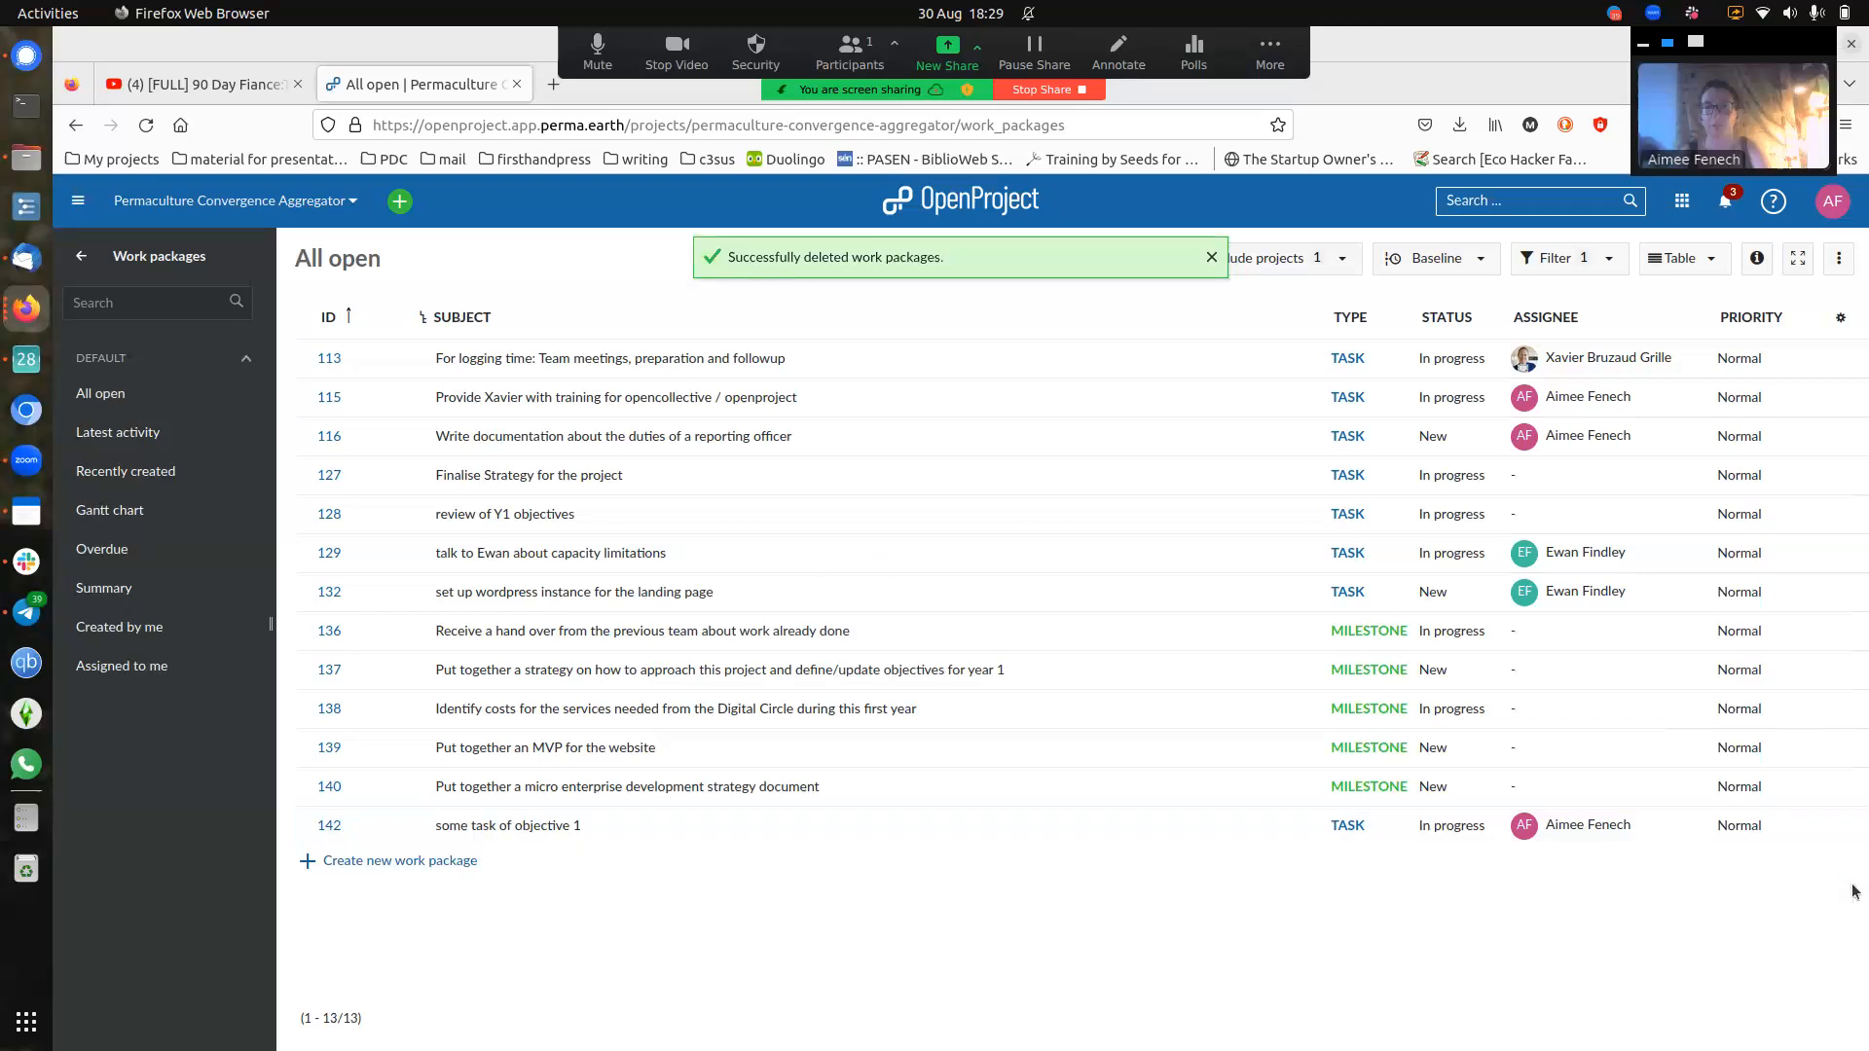
left_click(1856, 826)
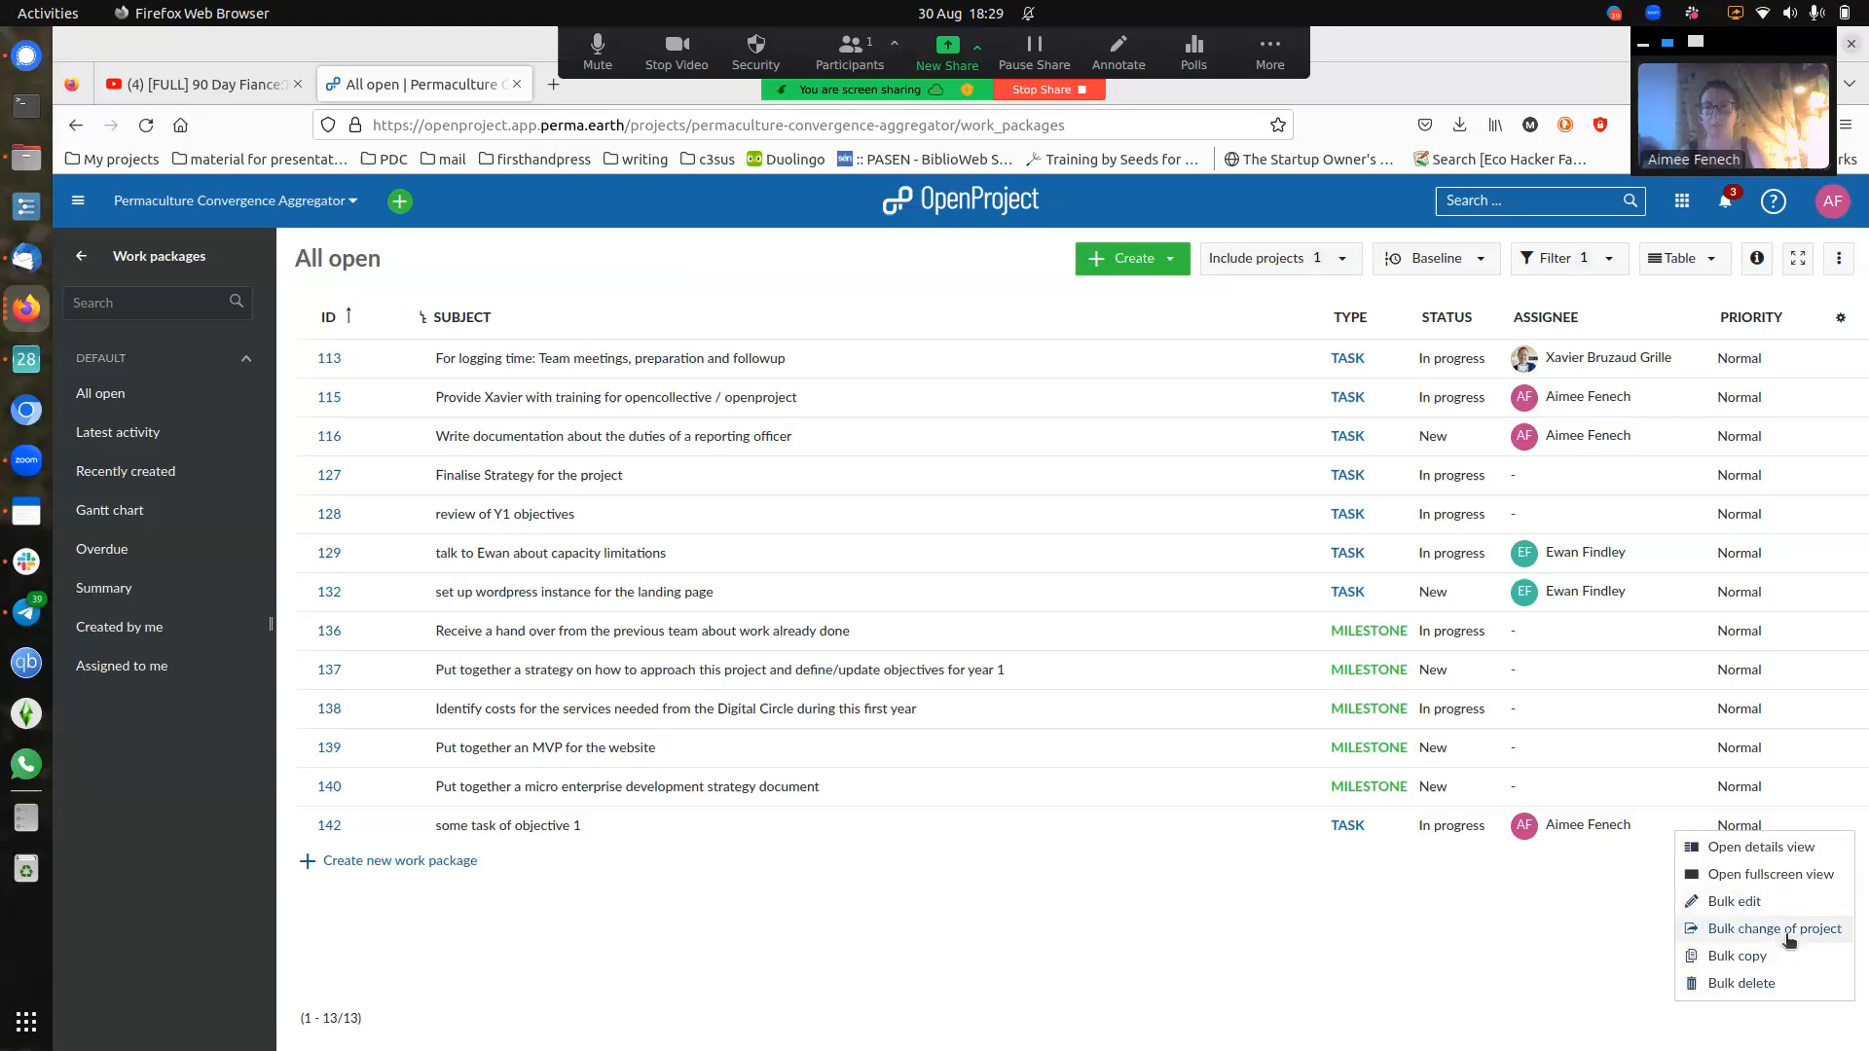
- Open task #142 'some task of objective 1' on its own full page
left_click(1612, 915)
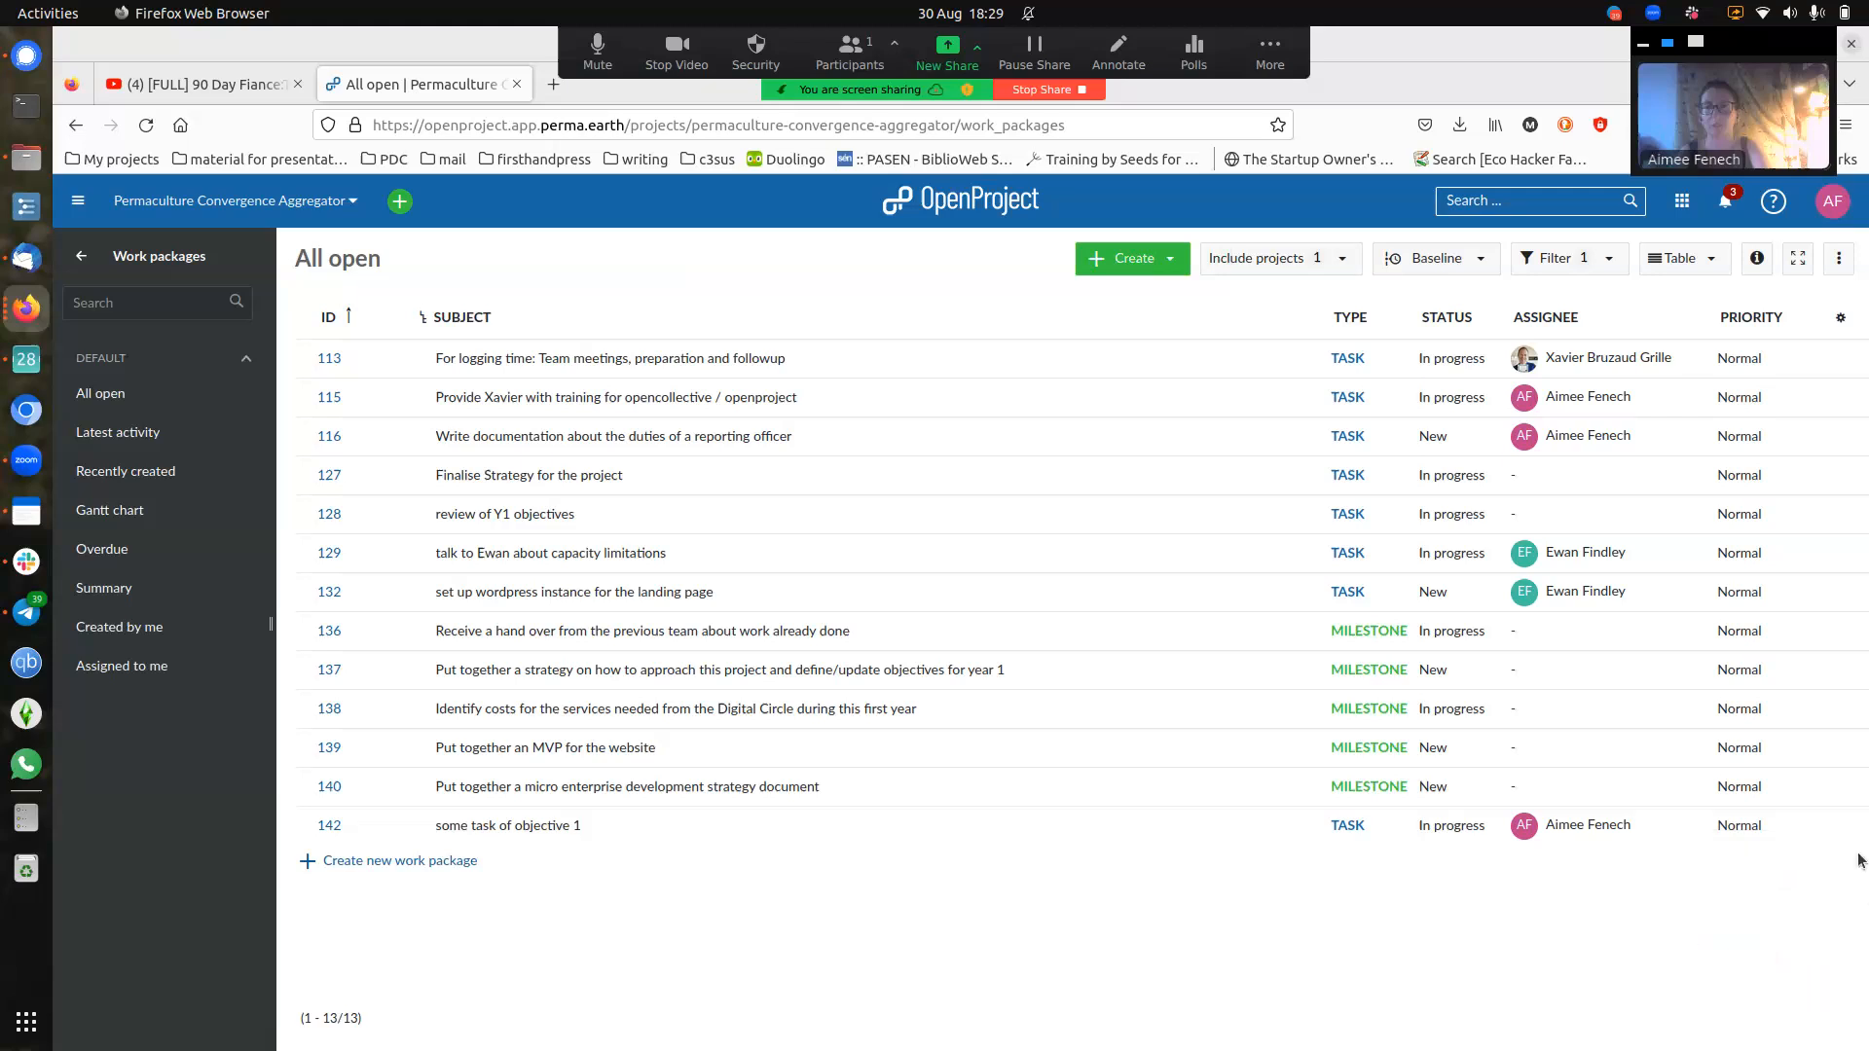
left_click(1852, 833)
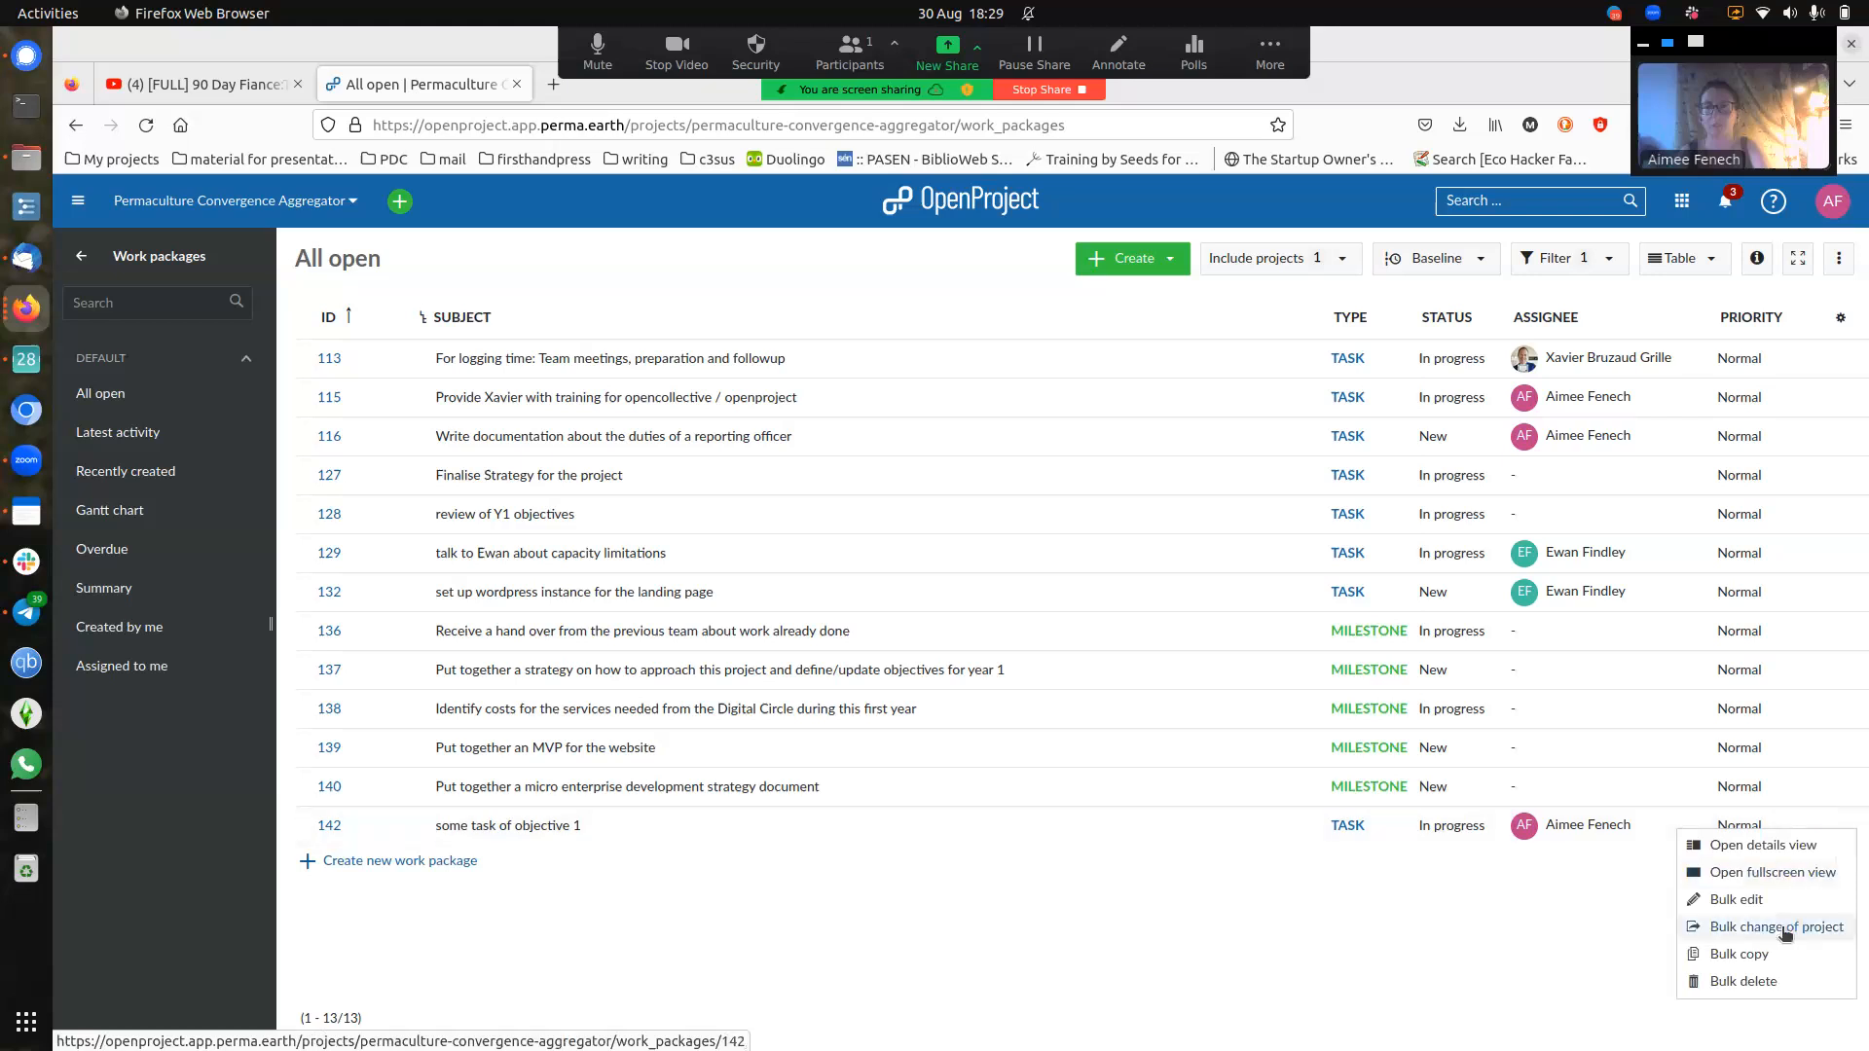
left_click(1474, 886)
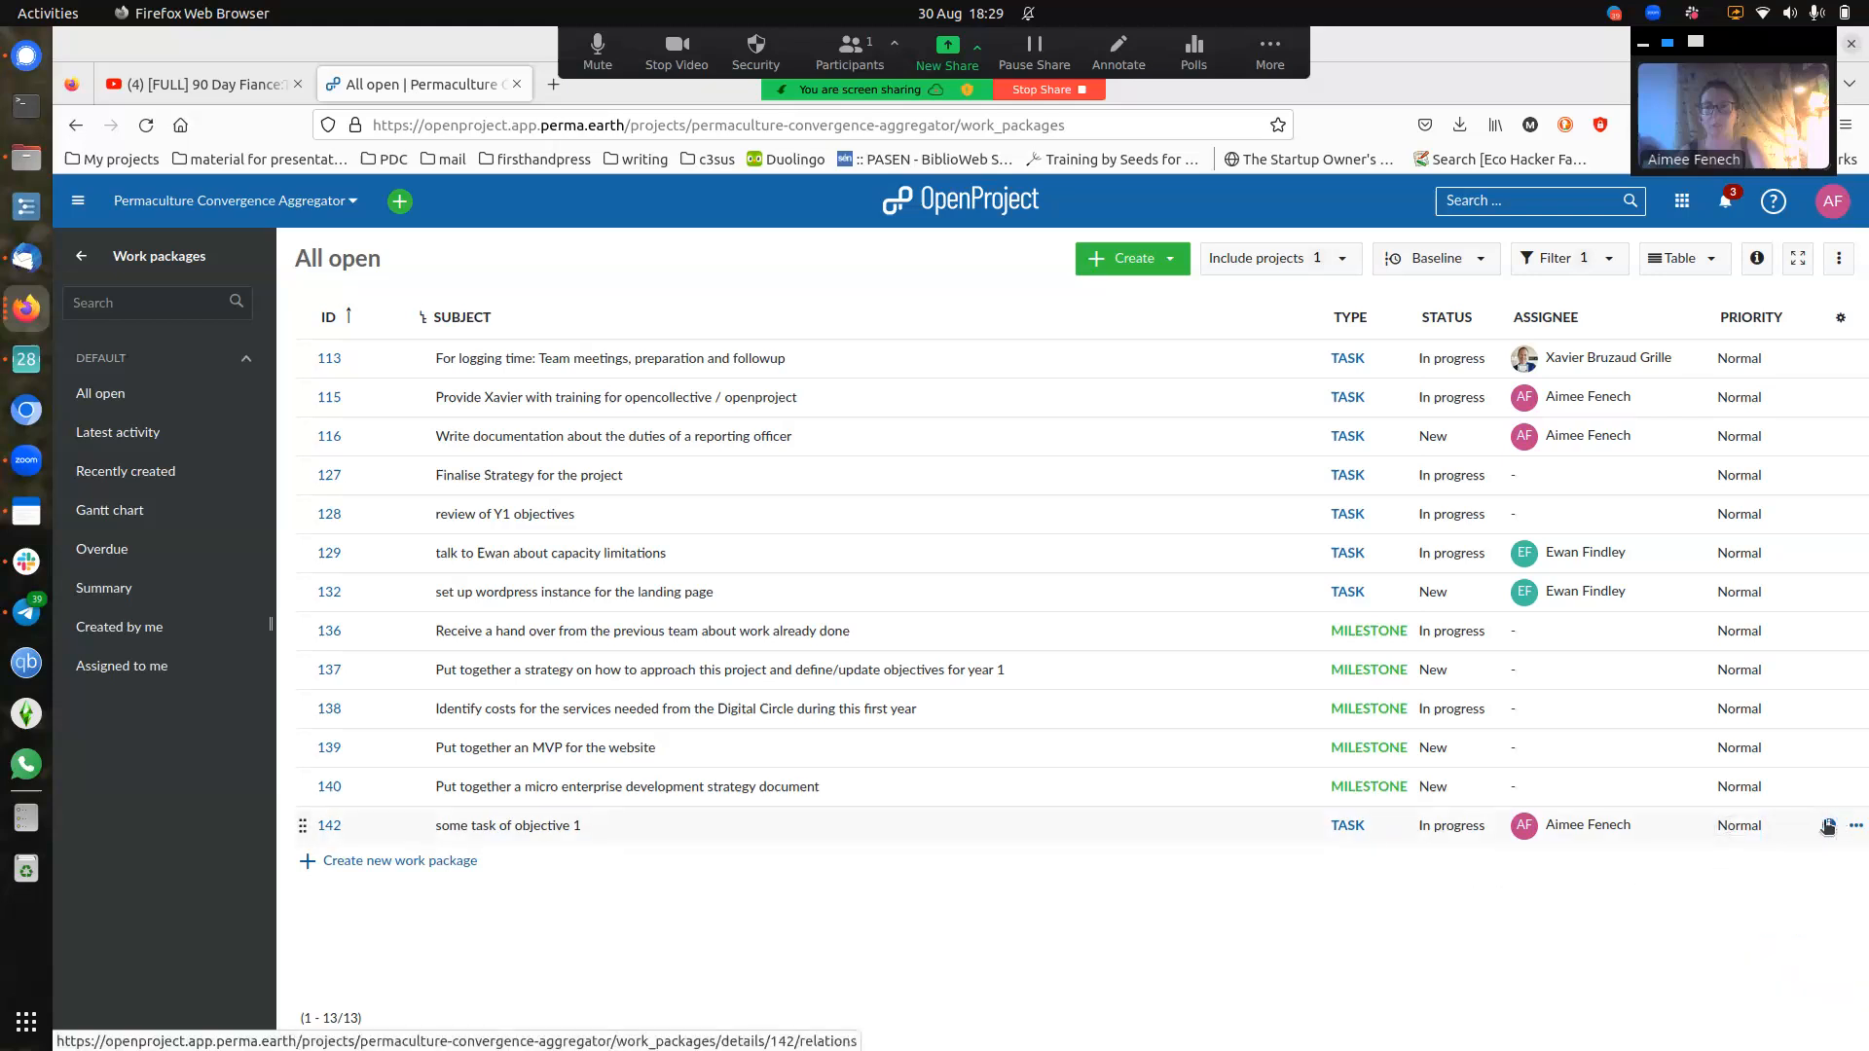
left_click(1828, 826)
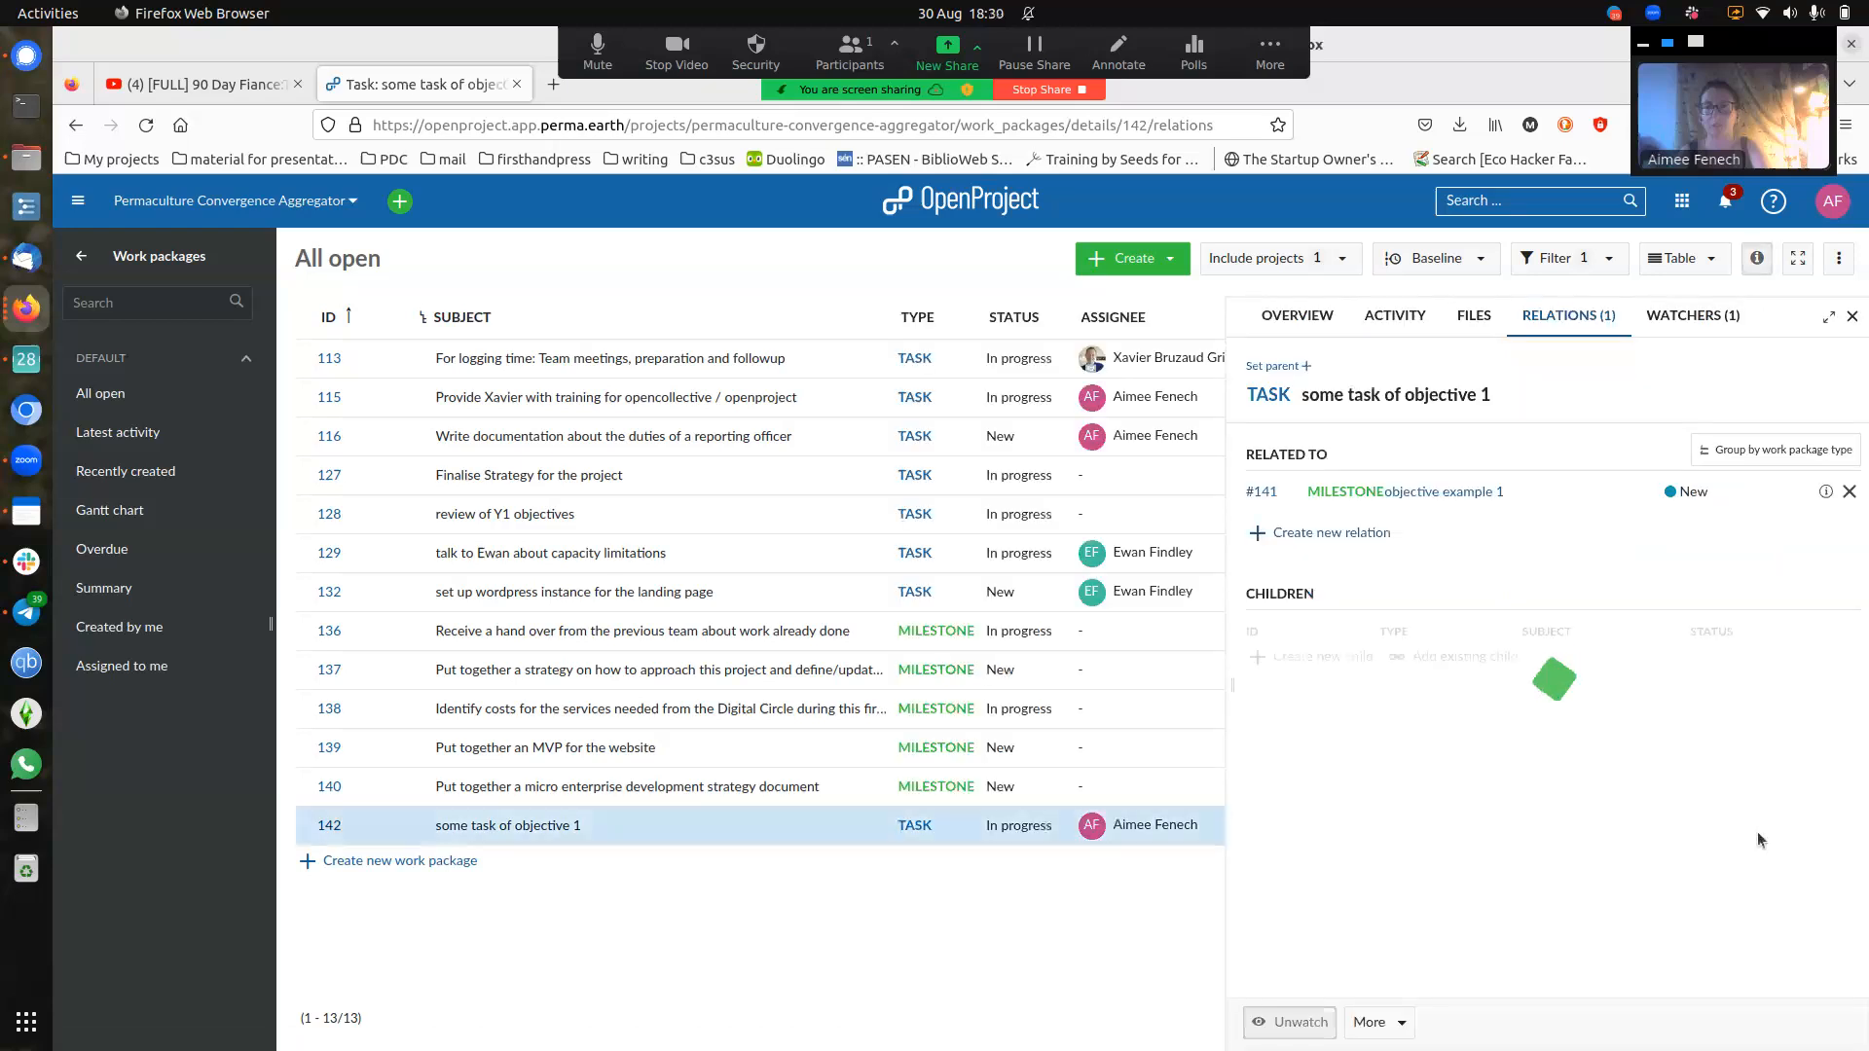
left_click(1839, 258)
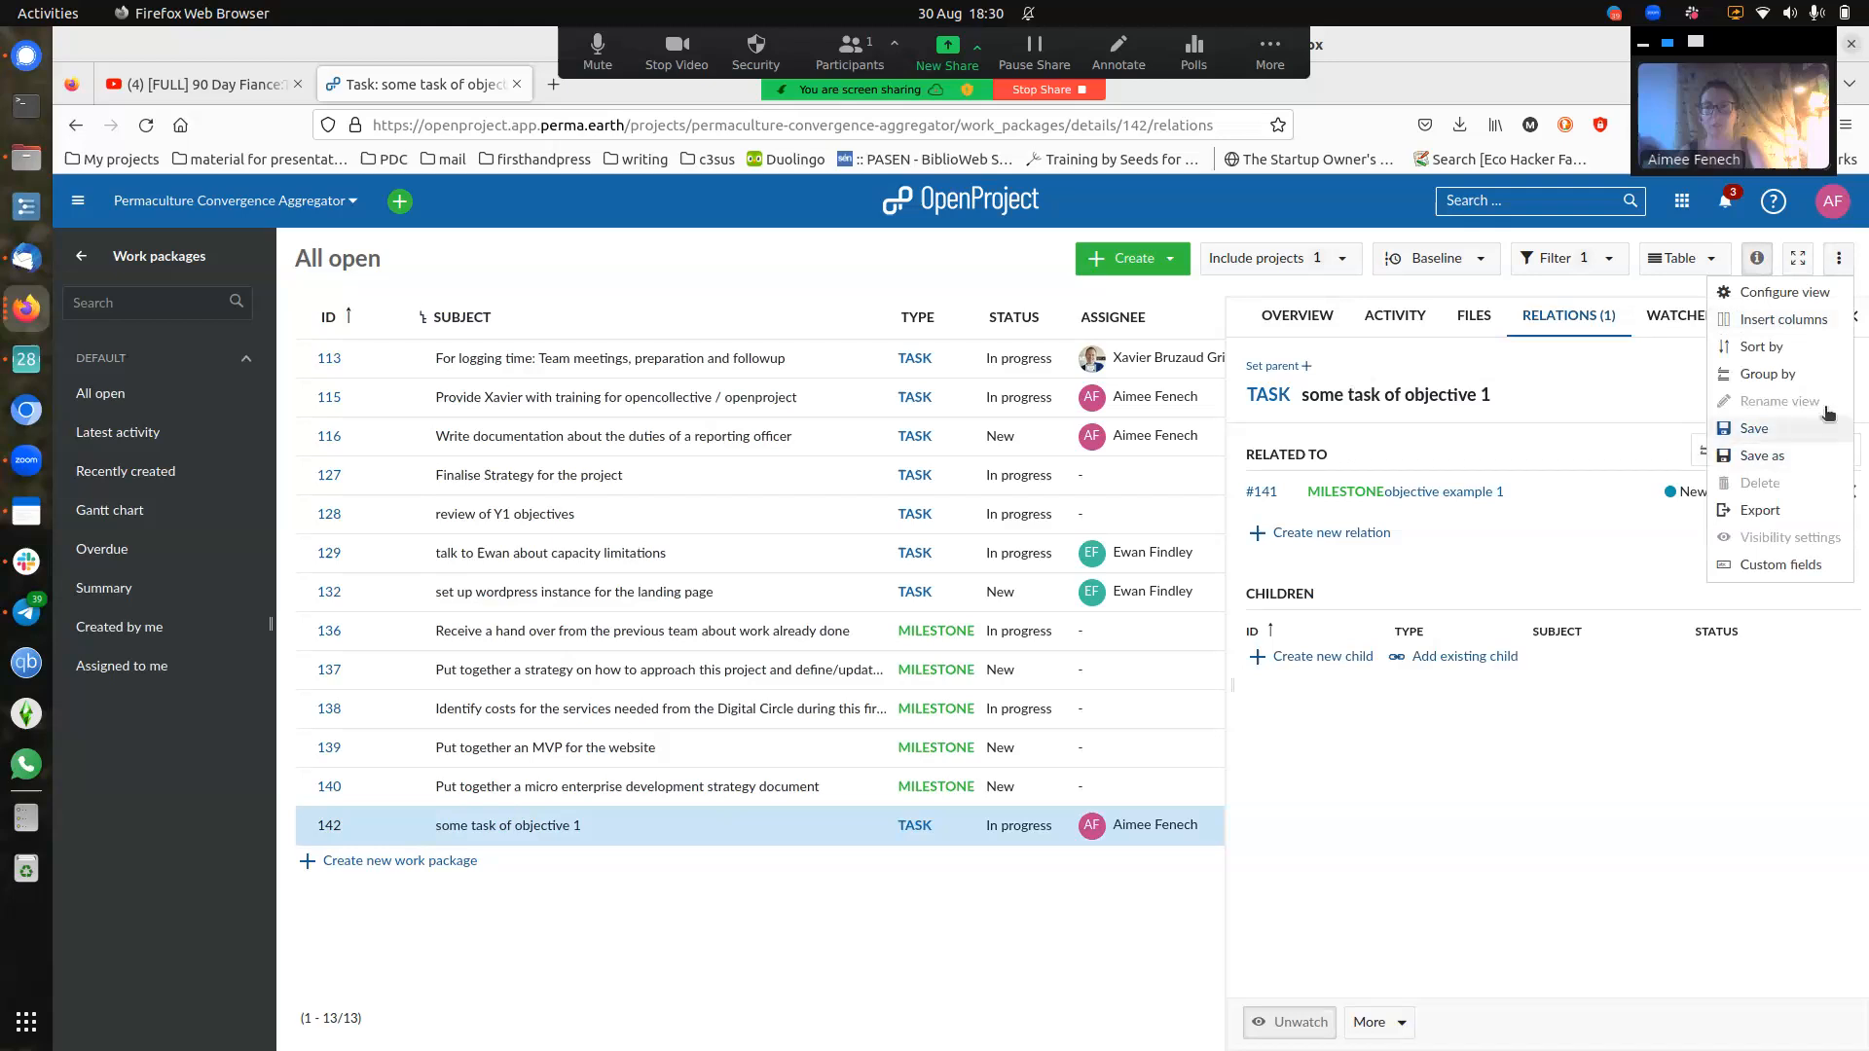
left_click(1571, 756)
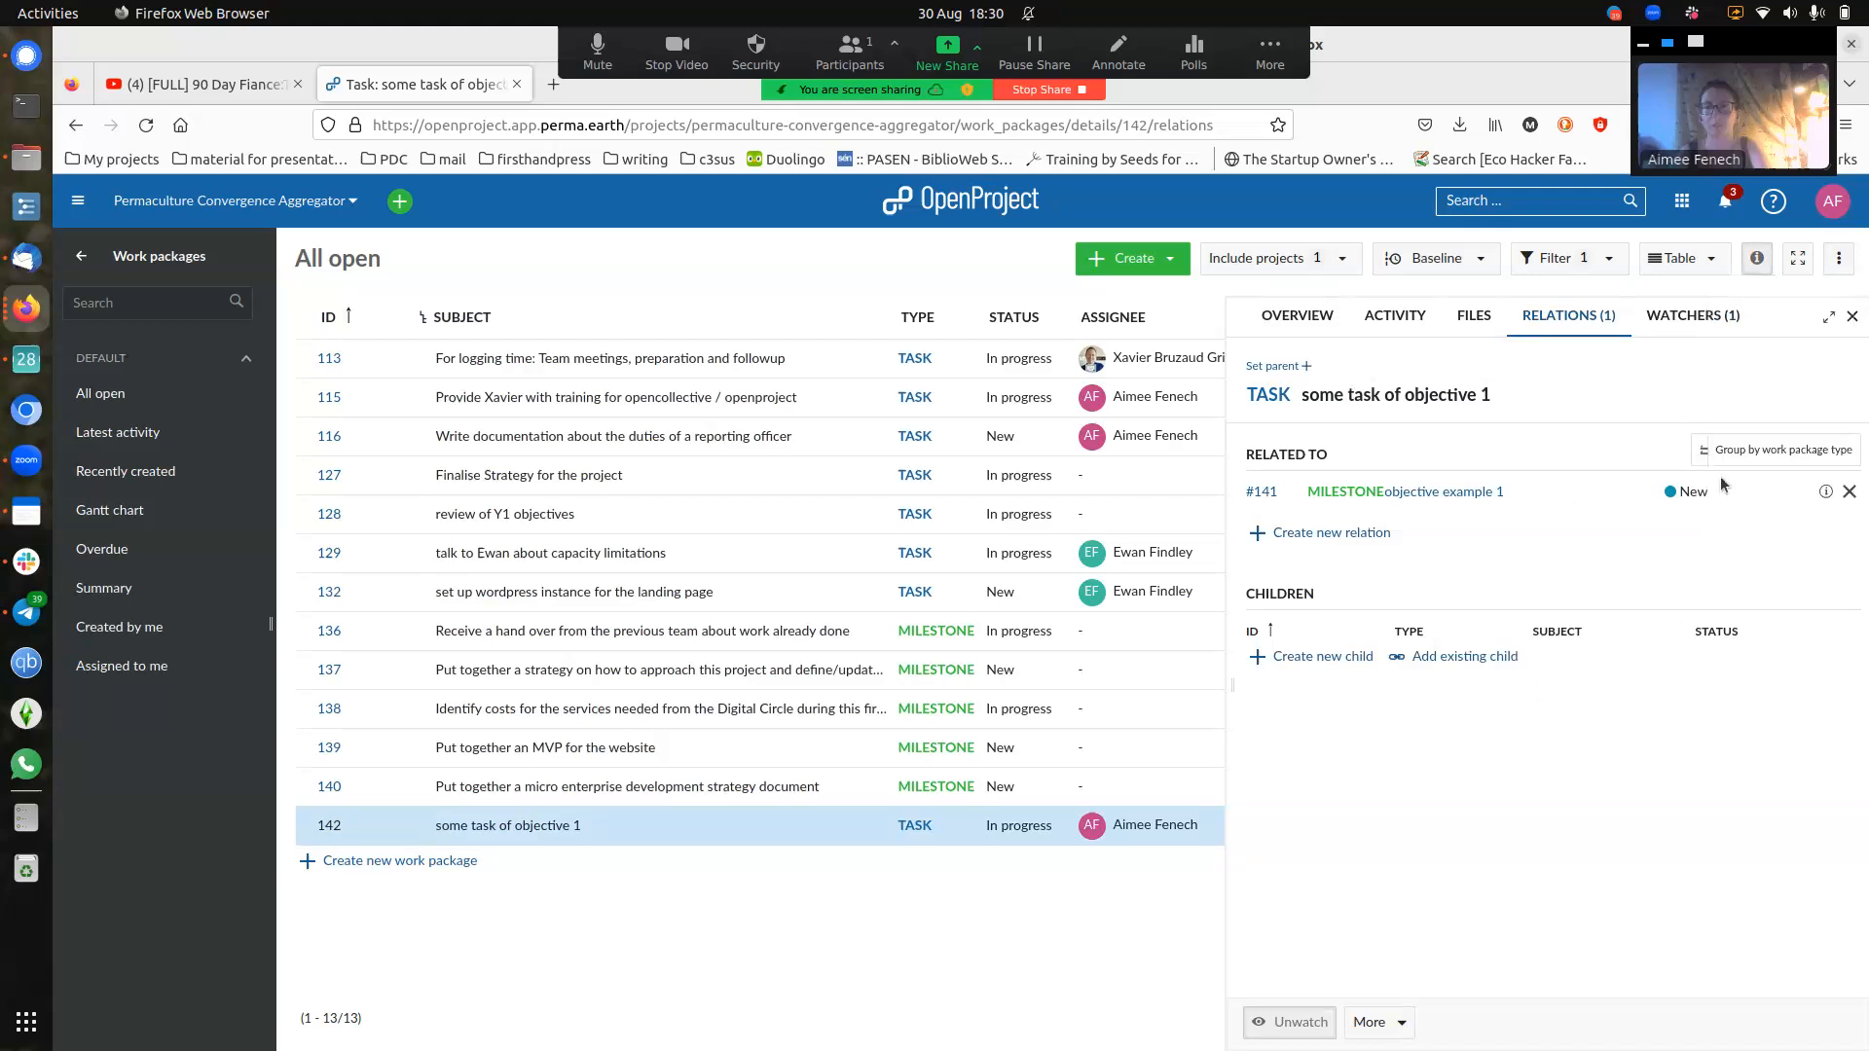
left_click(1851, 493)
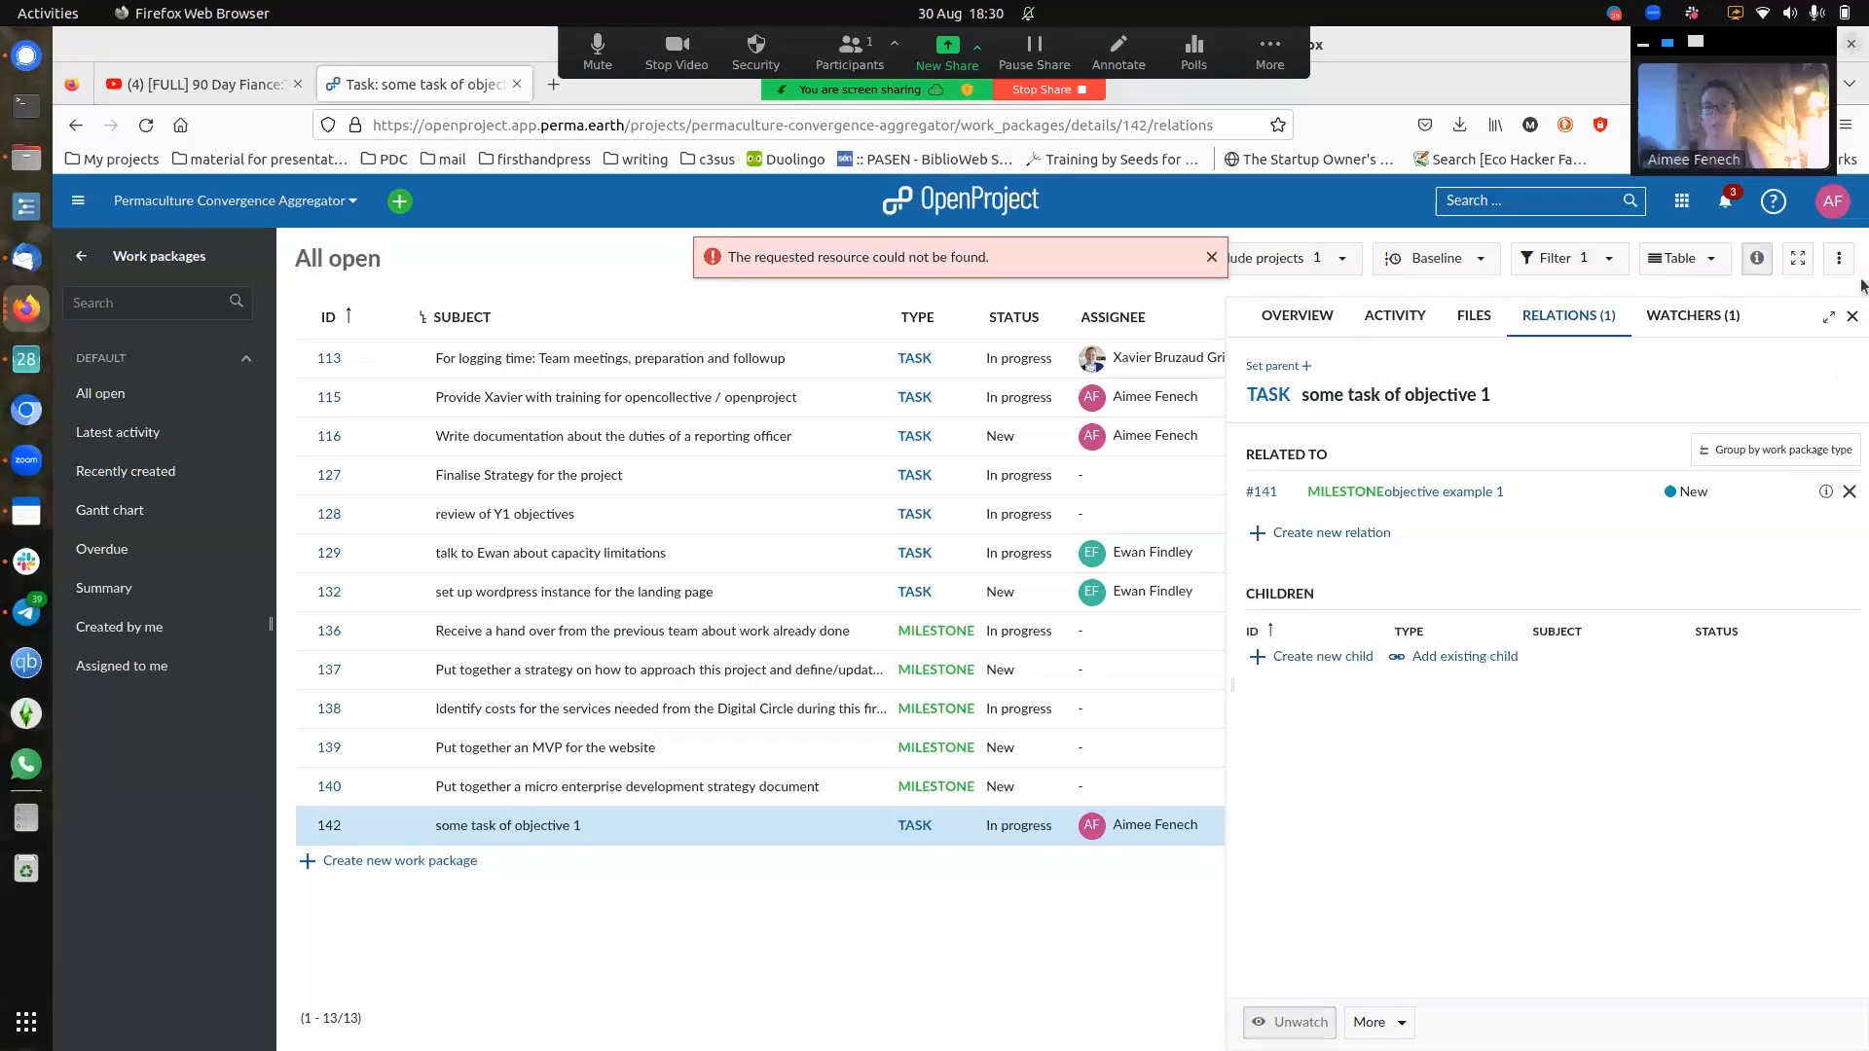
left_click(1853, 314)
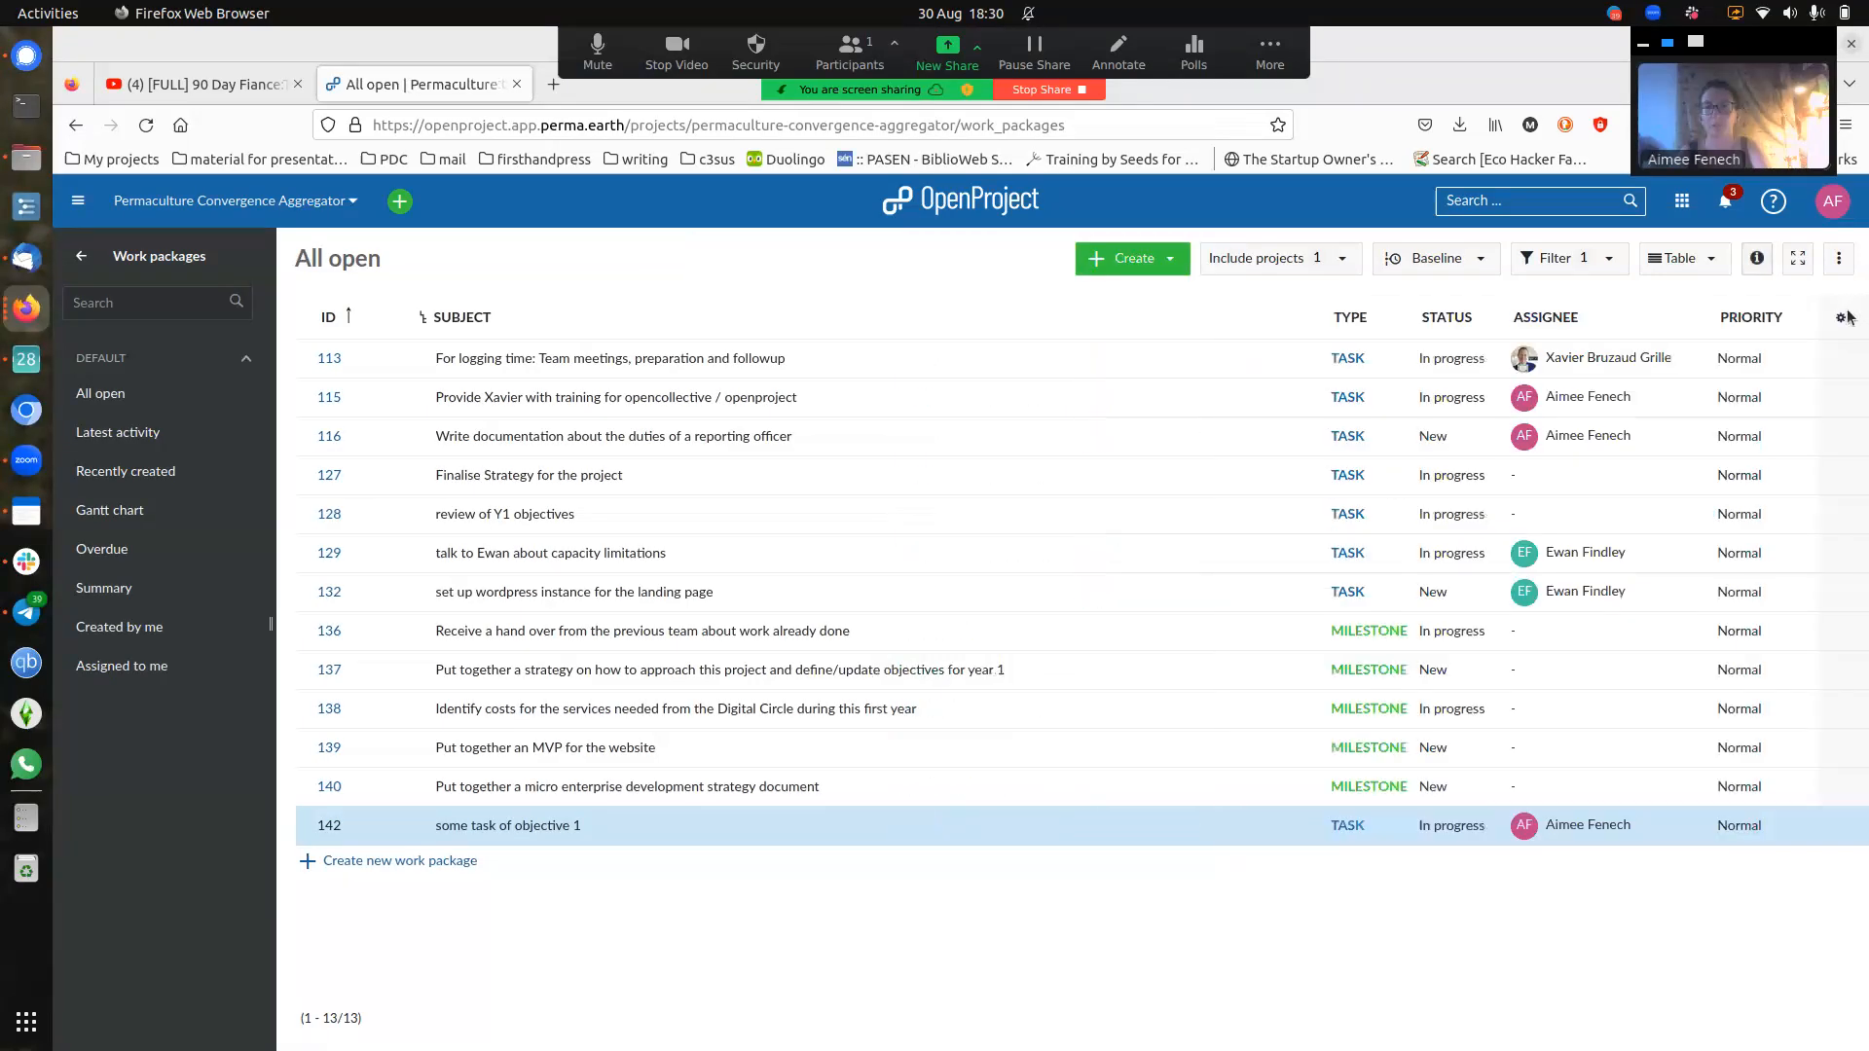
left_click(334, 829)
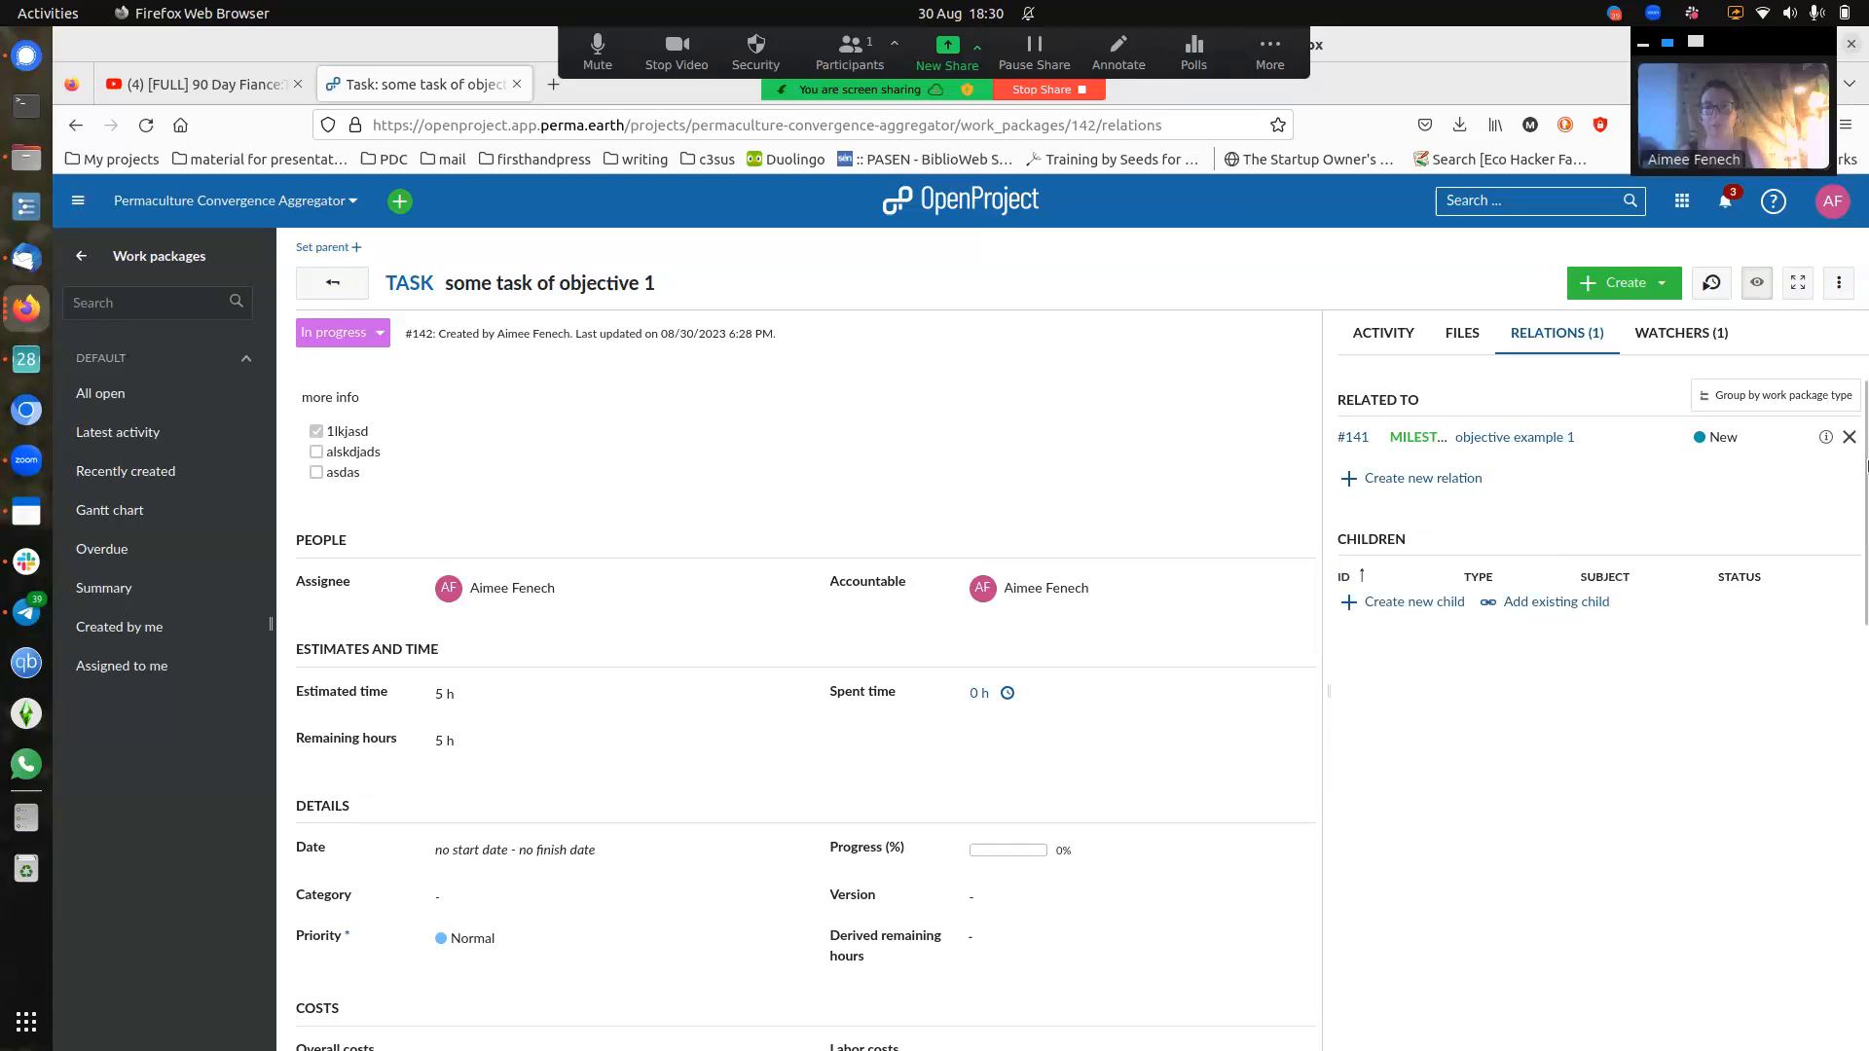
- Dismiss the resource-not-found error and go back to the All open work packages list
left_click(1849, 437)
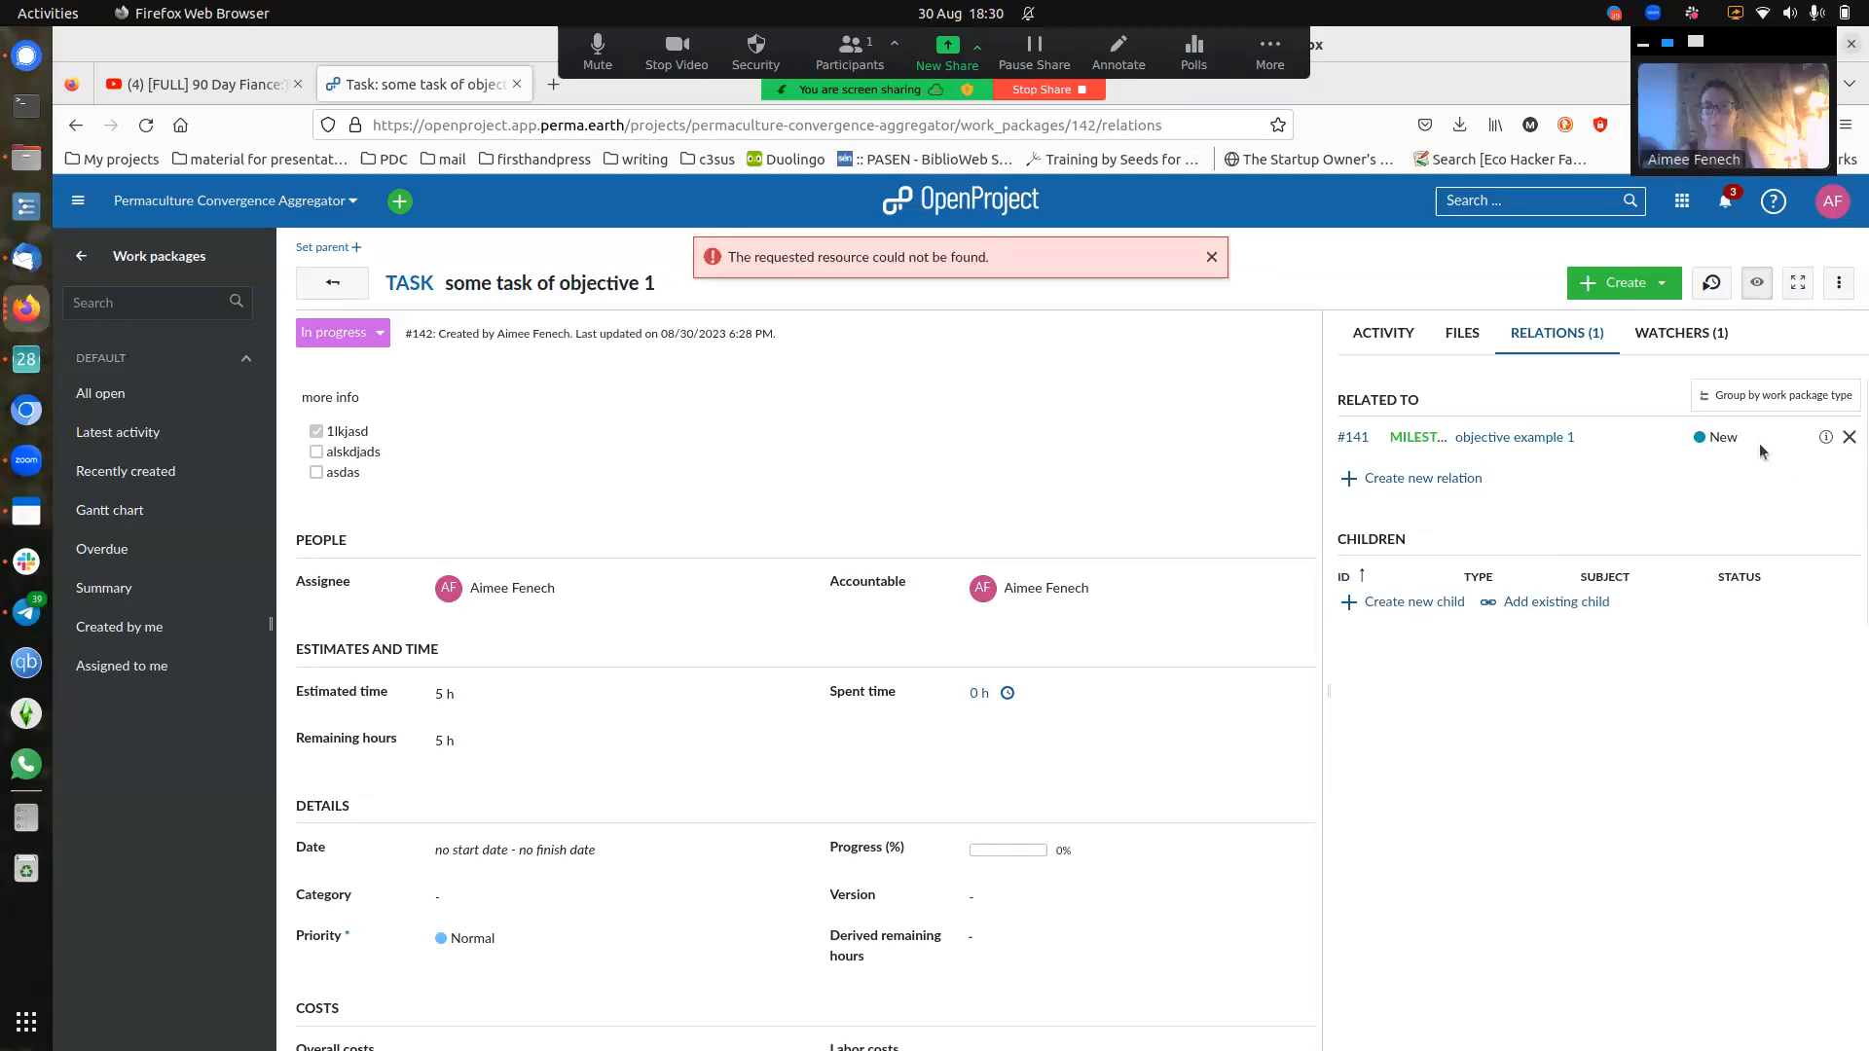
left_click(1212, 257)
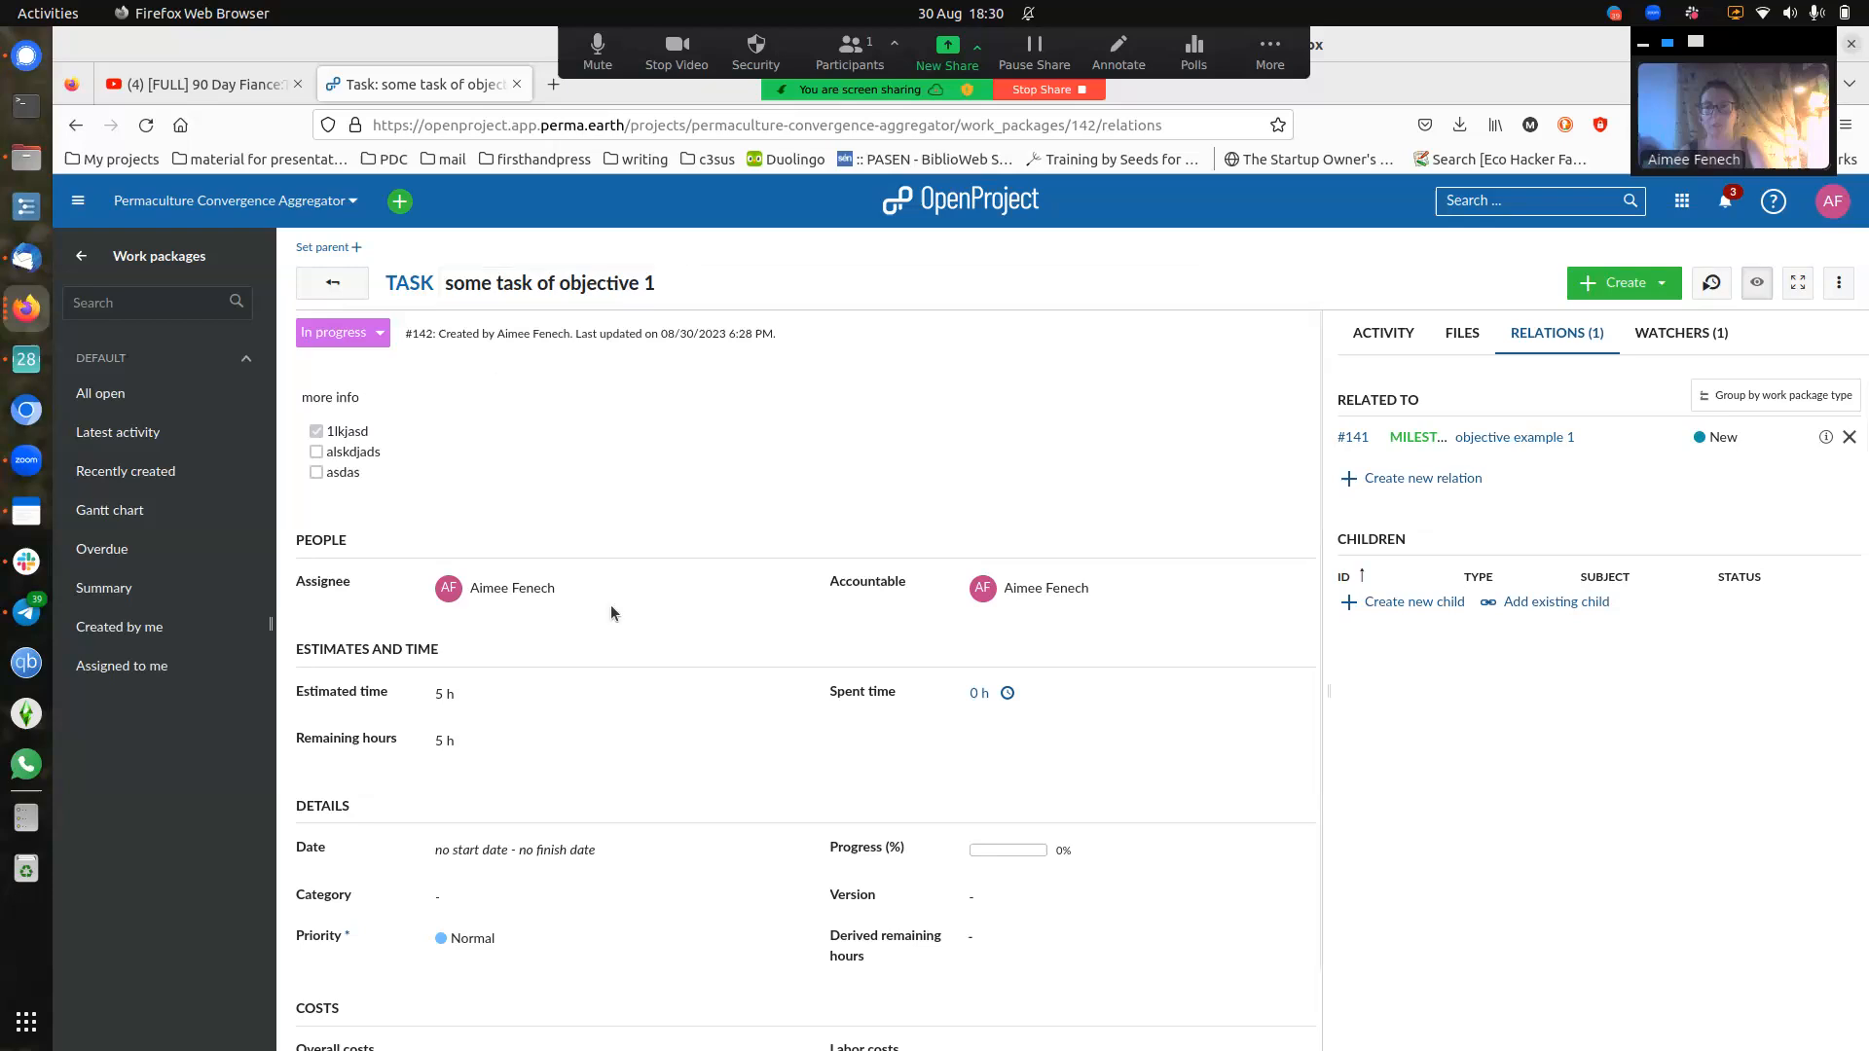
scroll(501, 640, "down", 1)
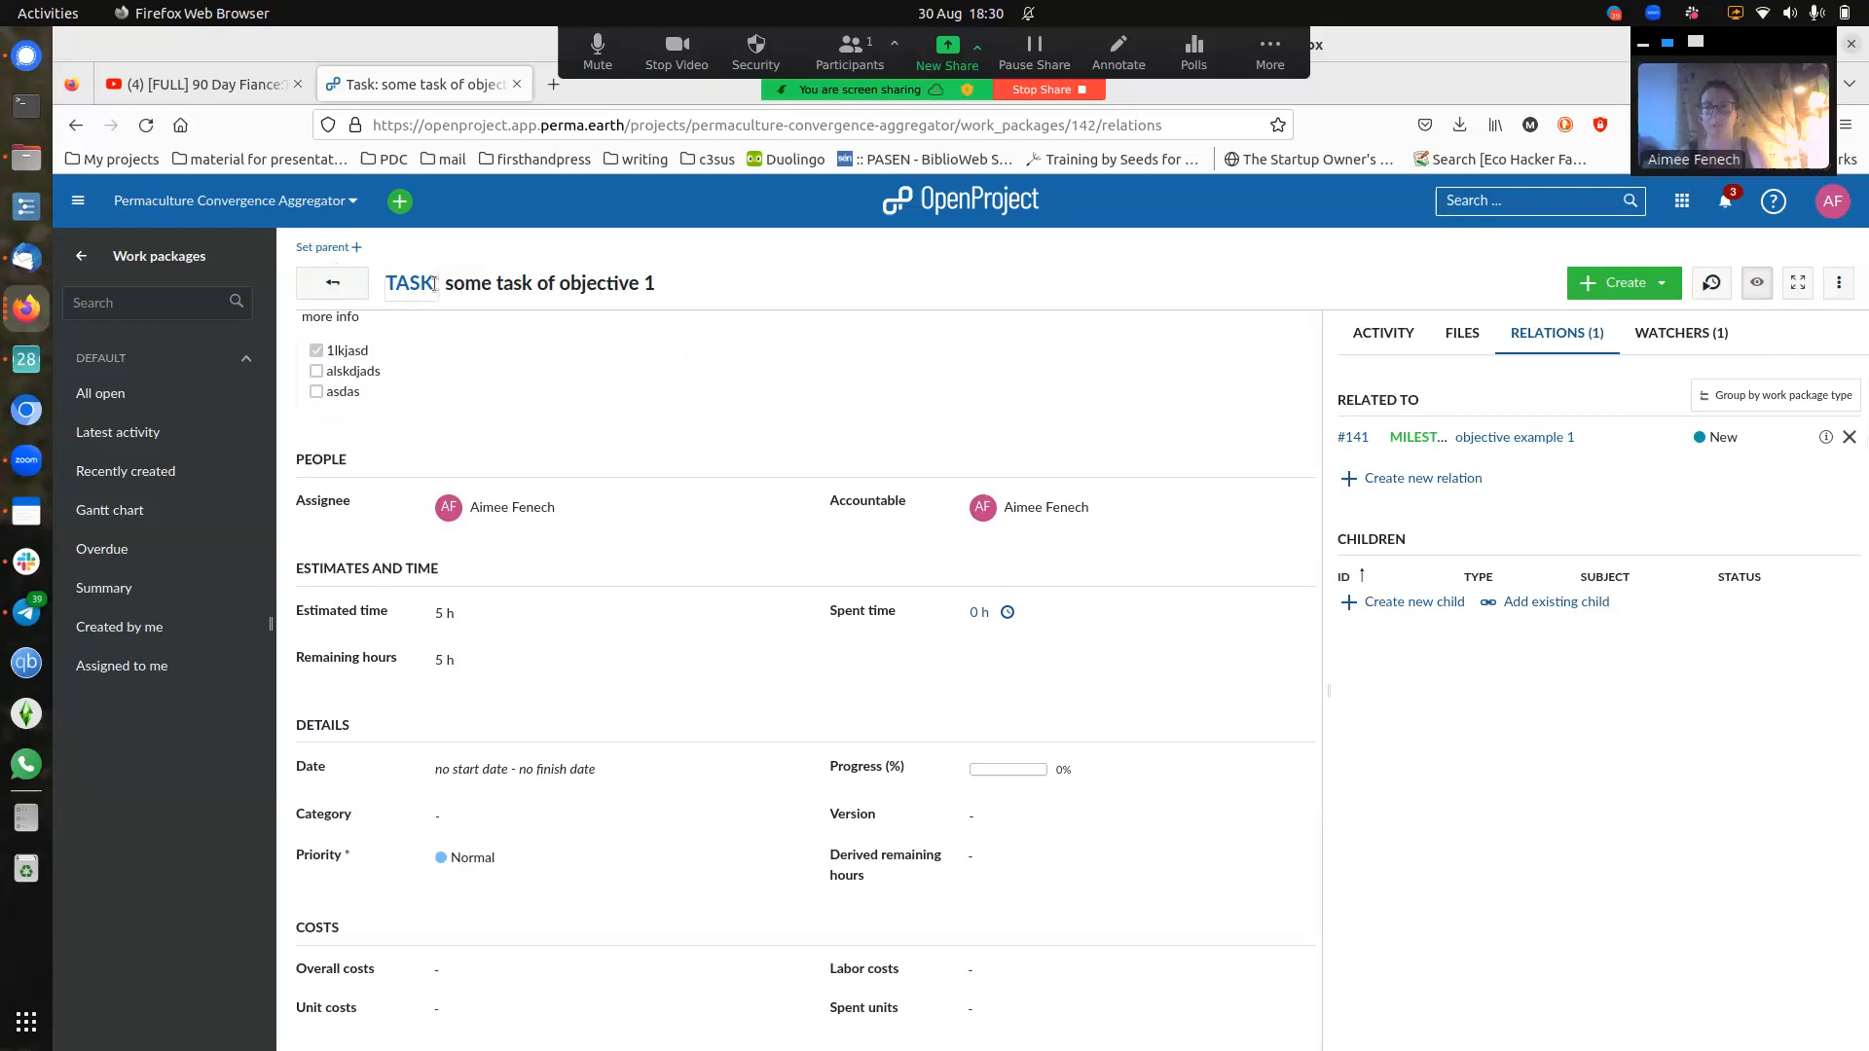
left_click(332, 282)
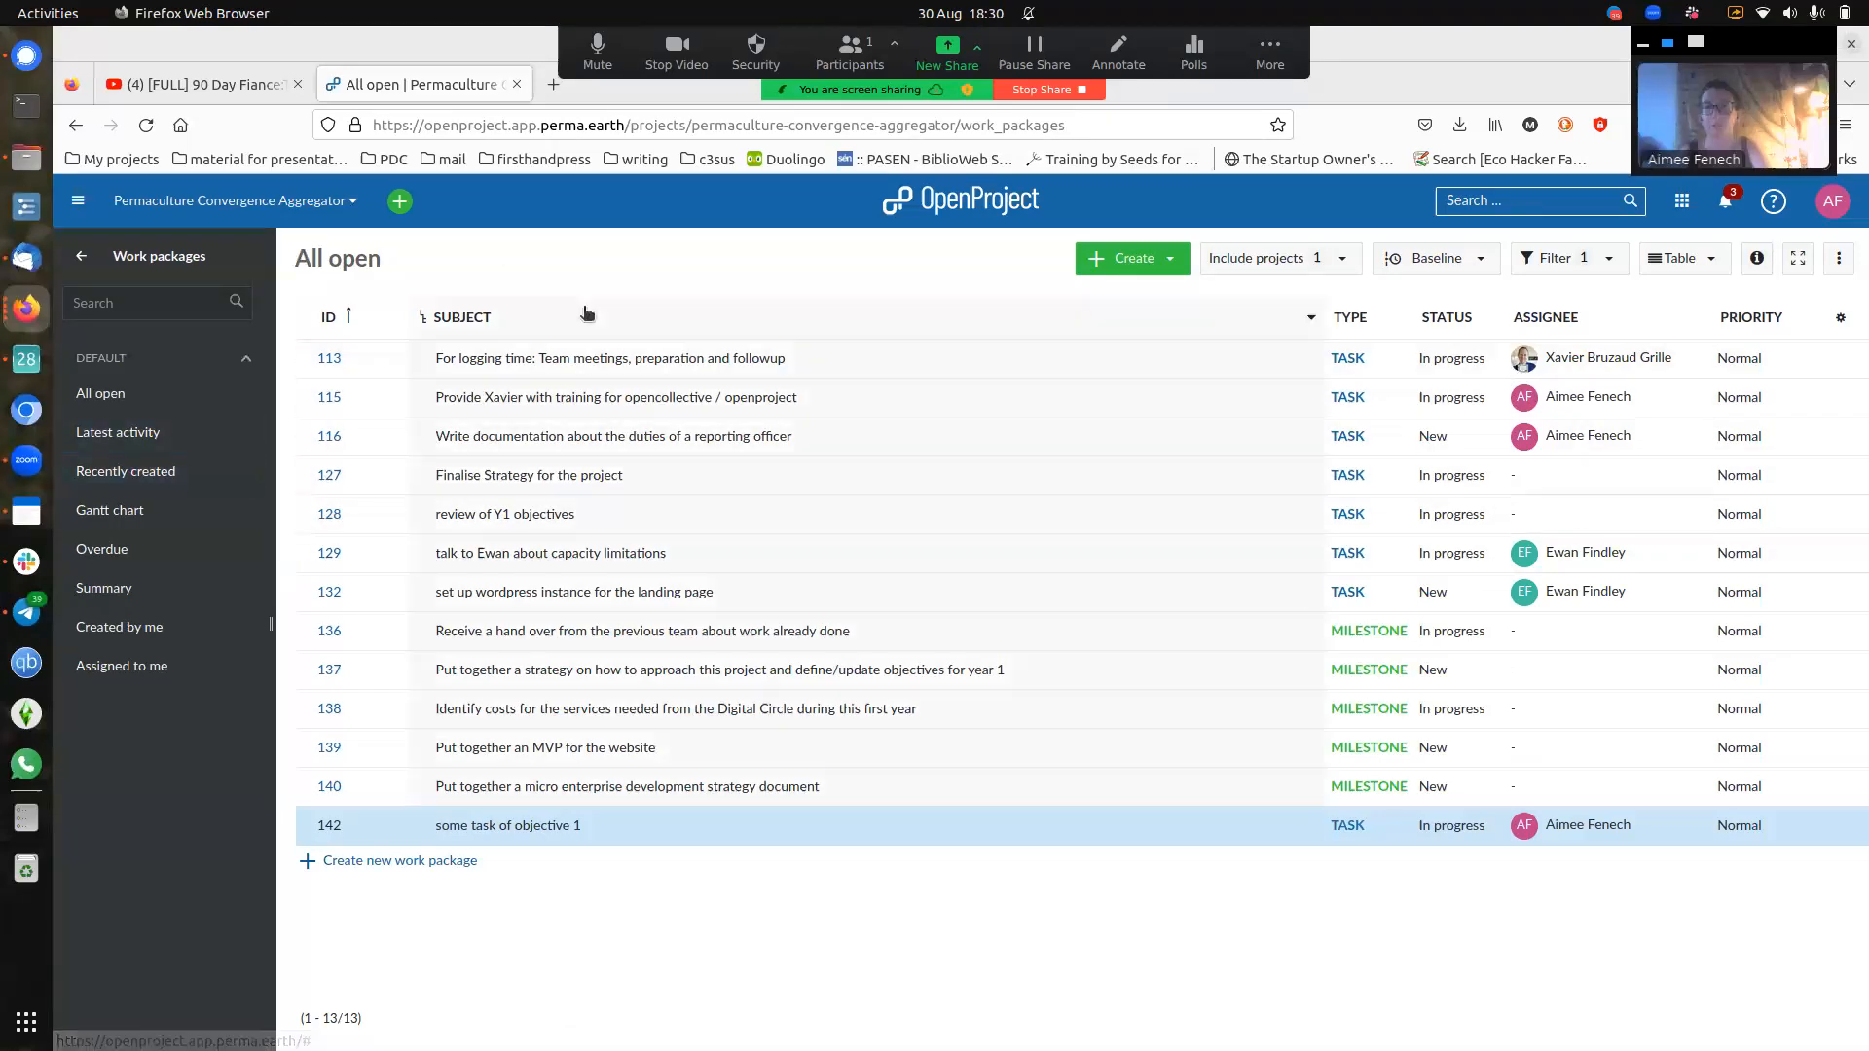
- Switch work packages to the Gantt chart, then filter to Overdue, which shows nothing
left_click(165, 522)
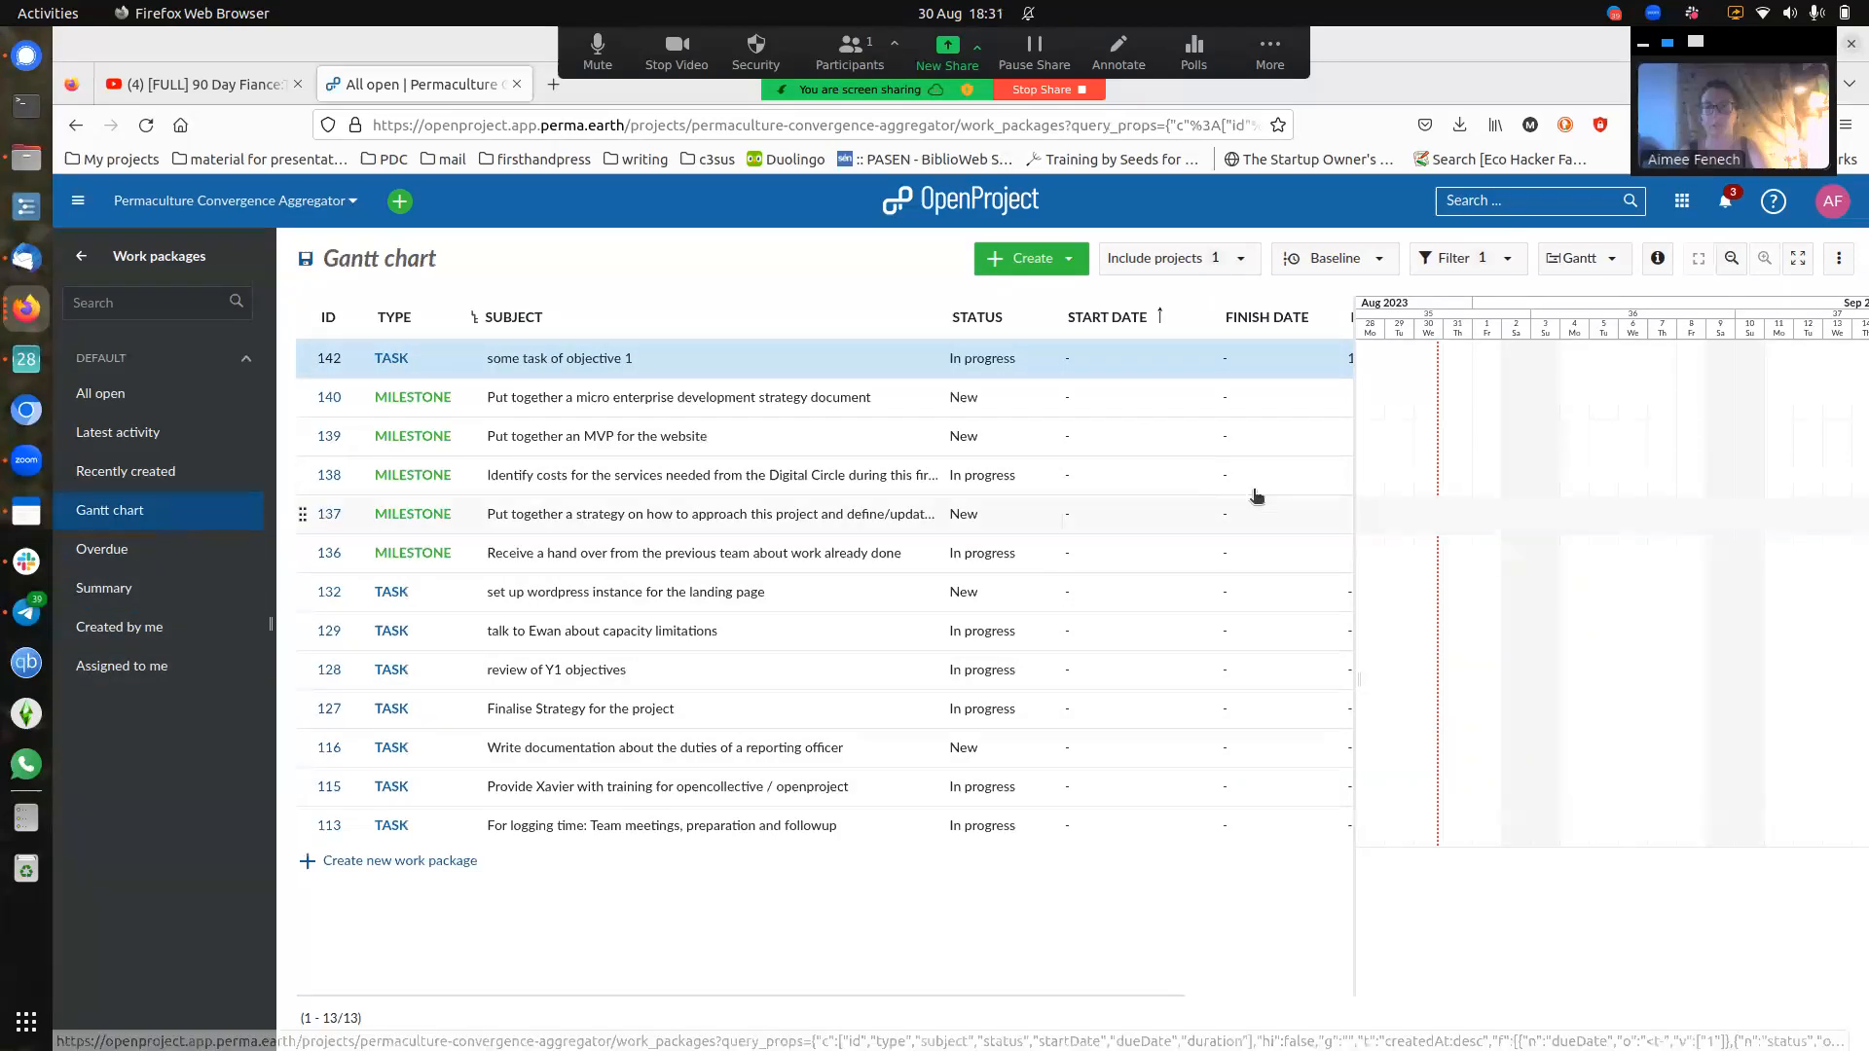
left_click(136, 555)
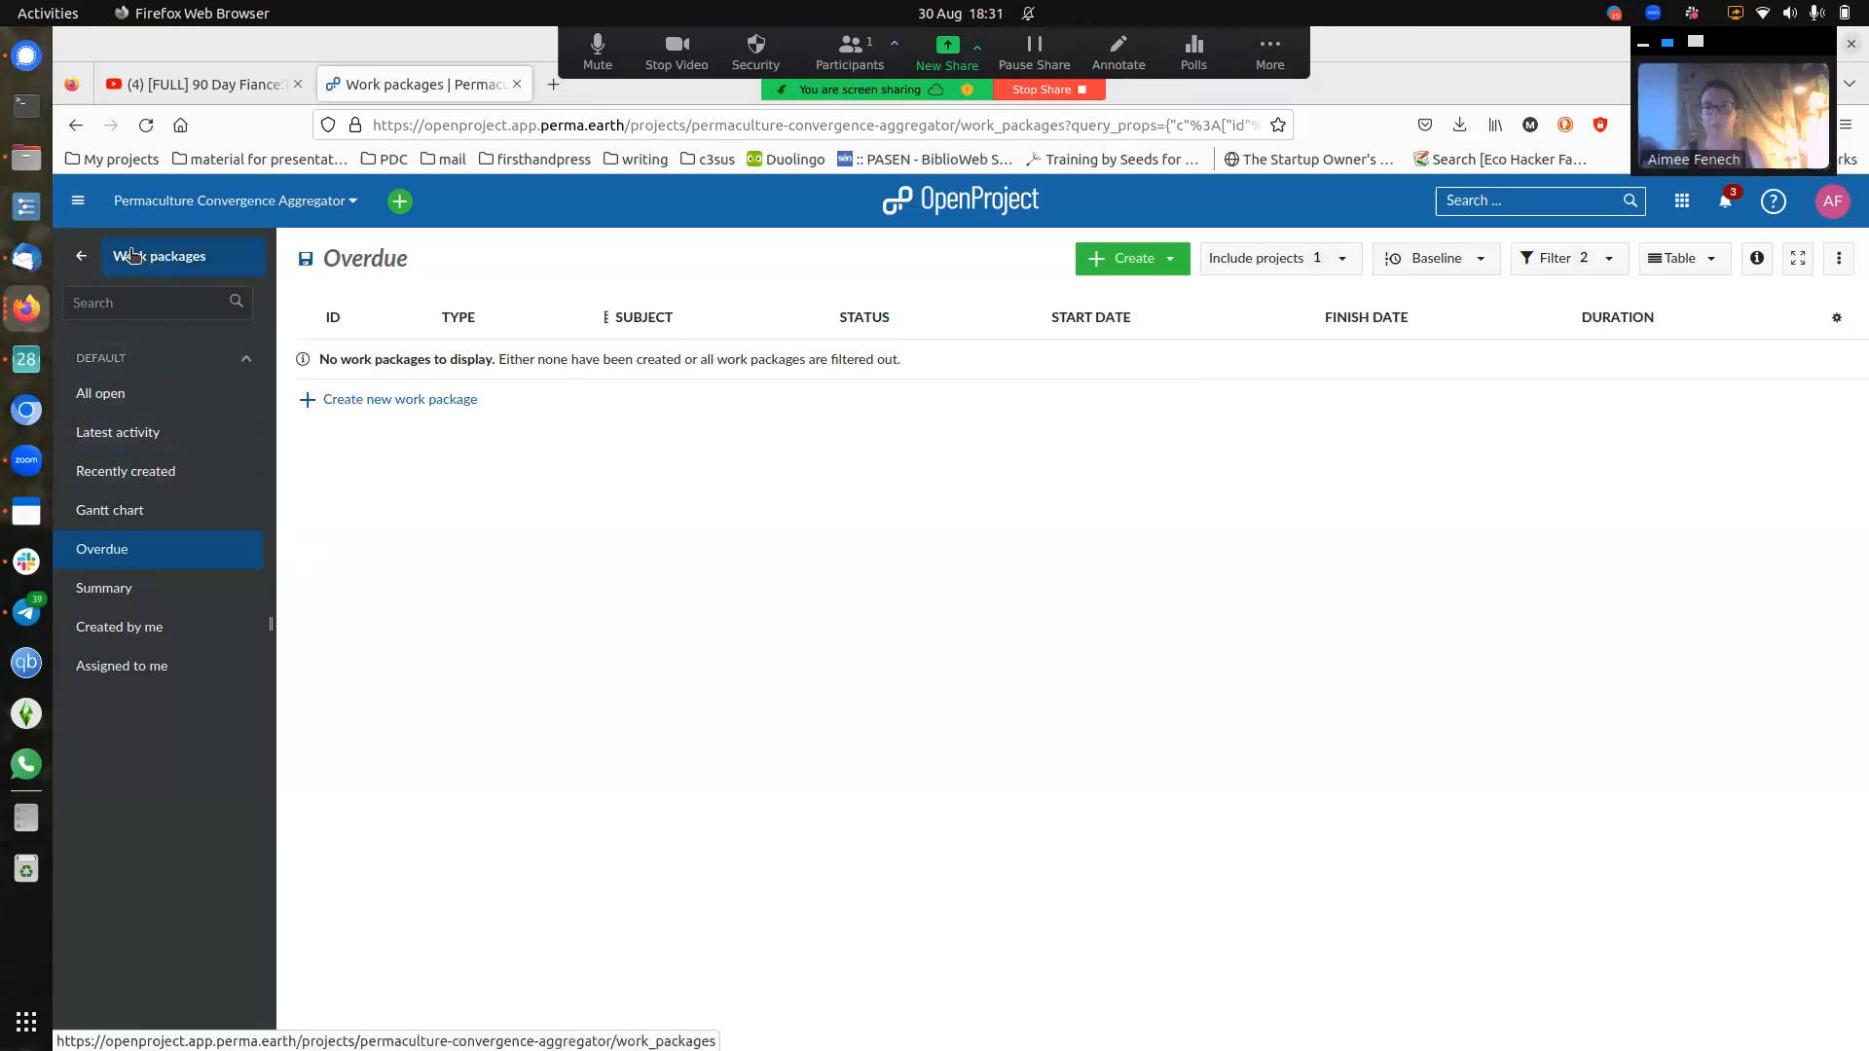
- Return to the project menu and go to the empty Boards page
left_click(86, 262)
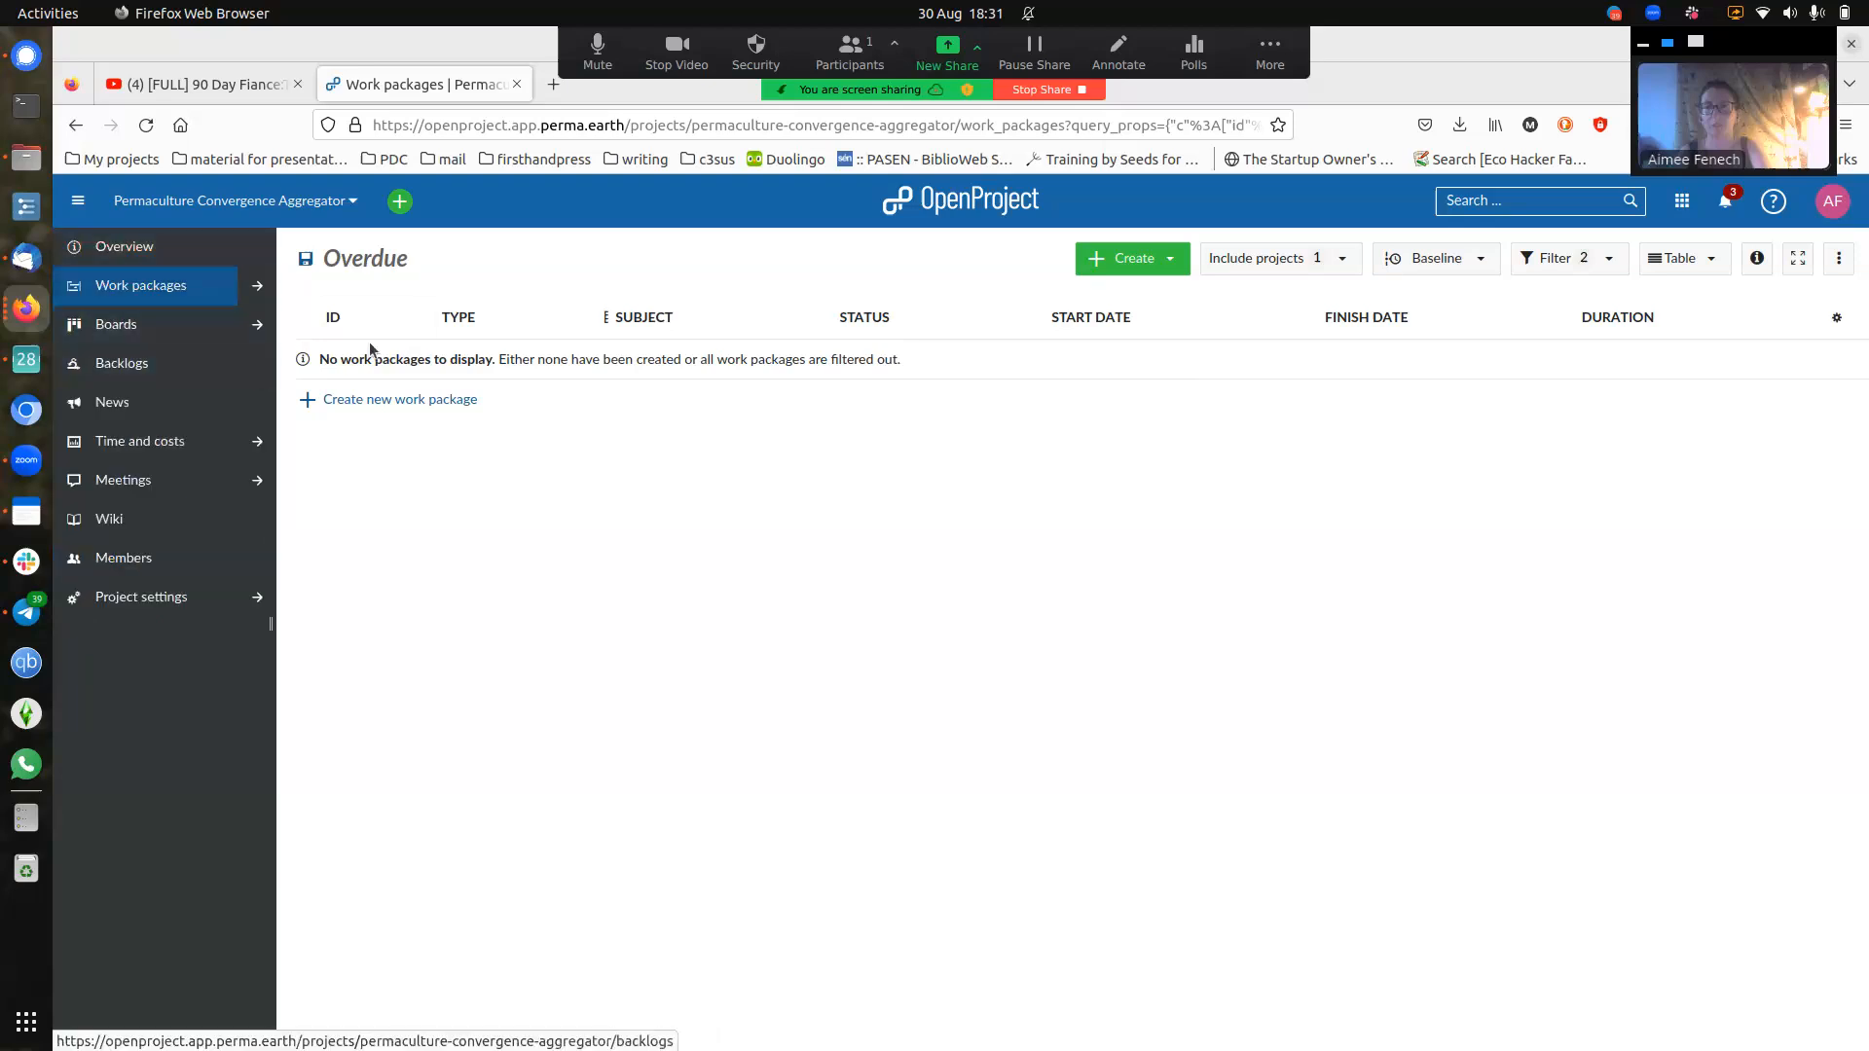
left_click(151, 336)
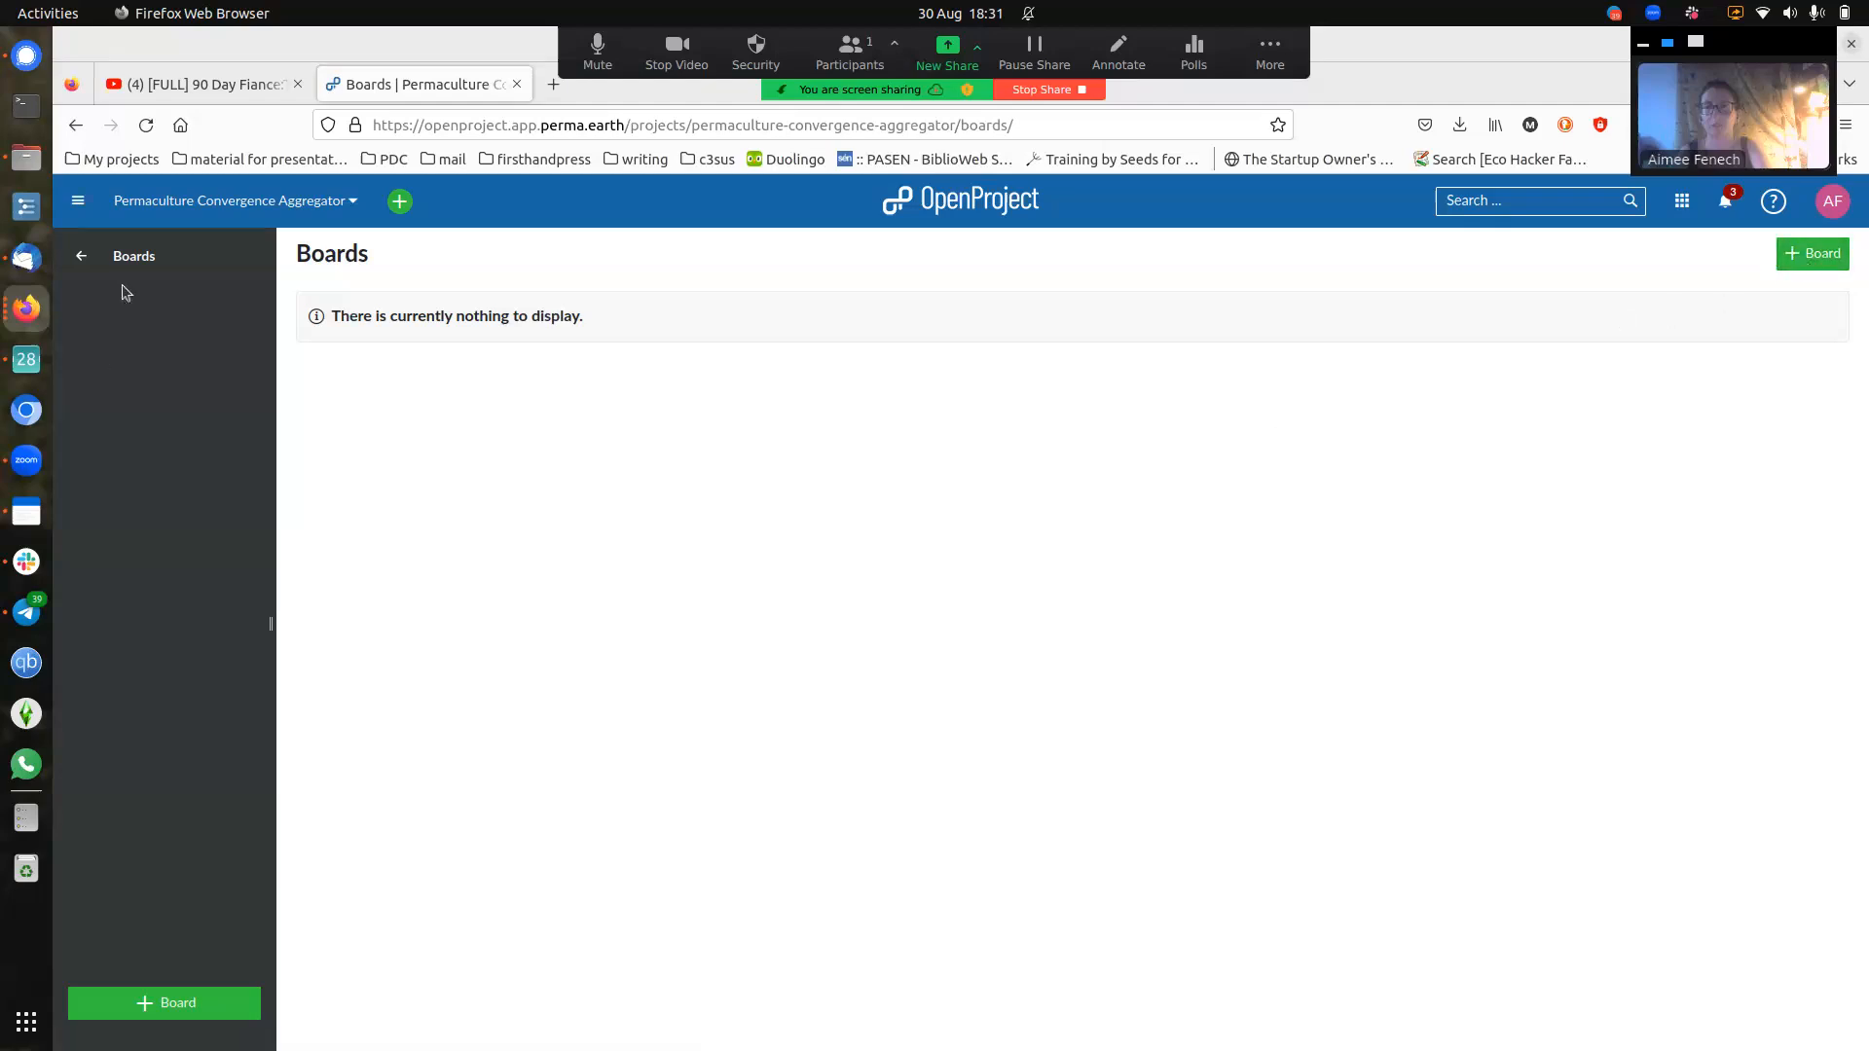
- Create a new Basic-type board titled 'kanban example'
left_click(1817, 255)
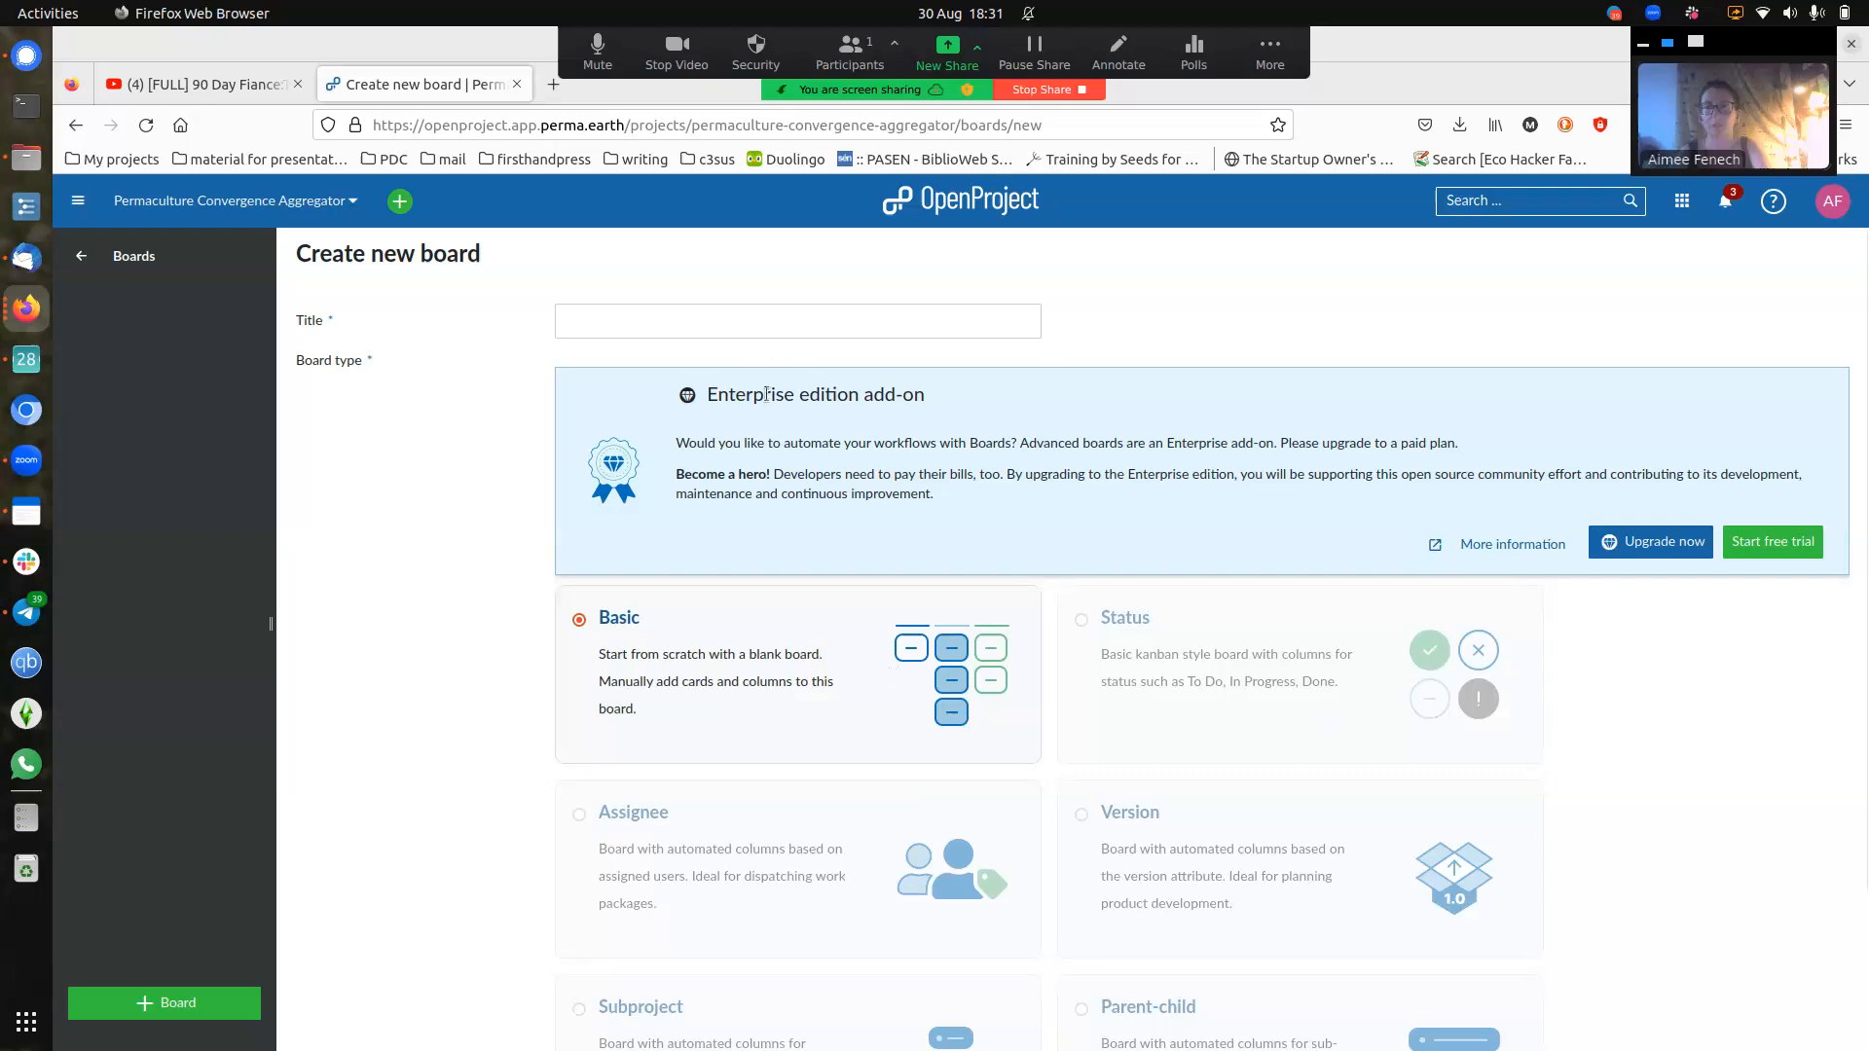
left_click(757, 309)
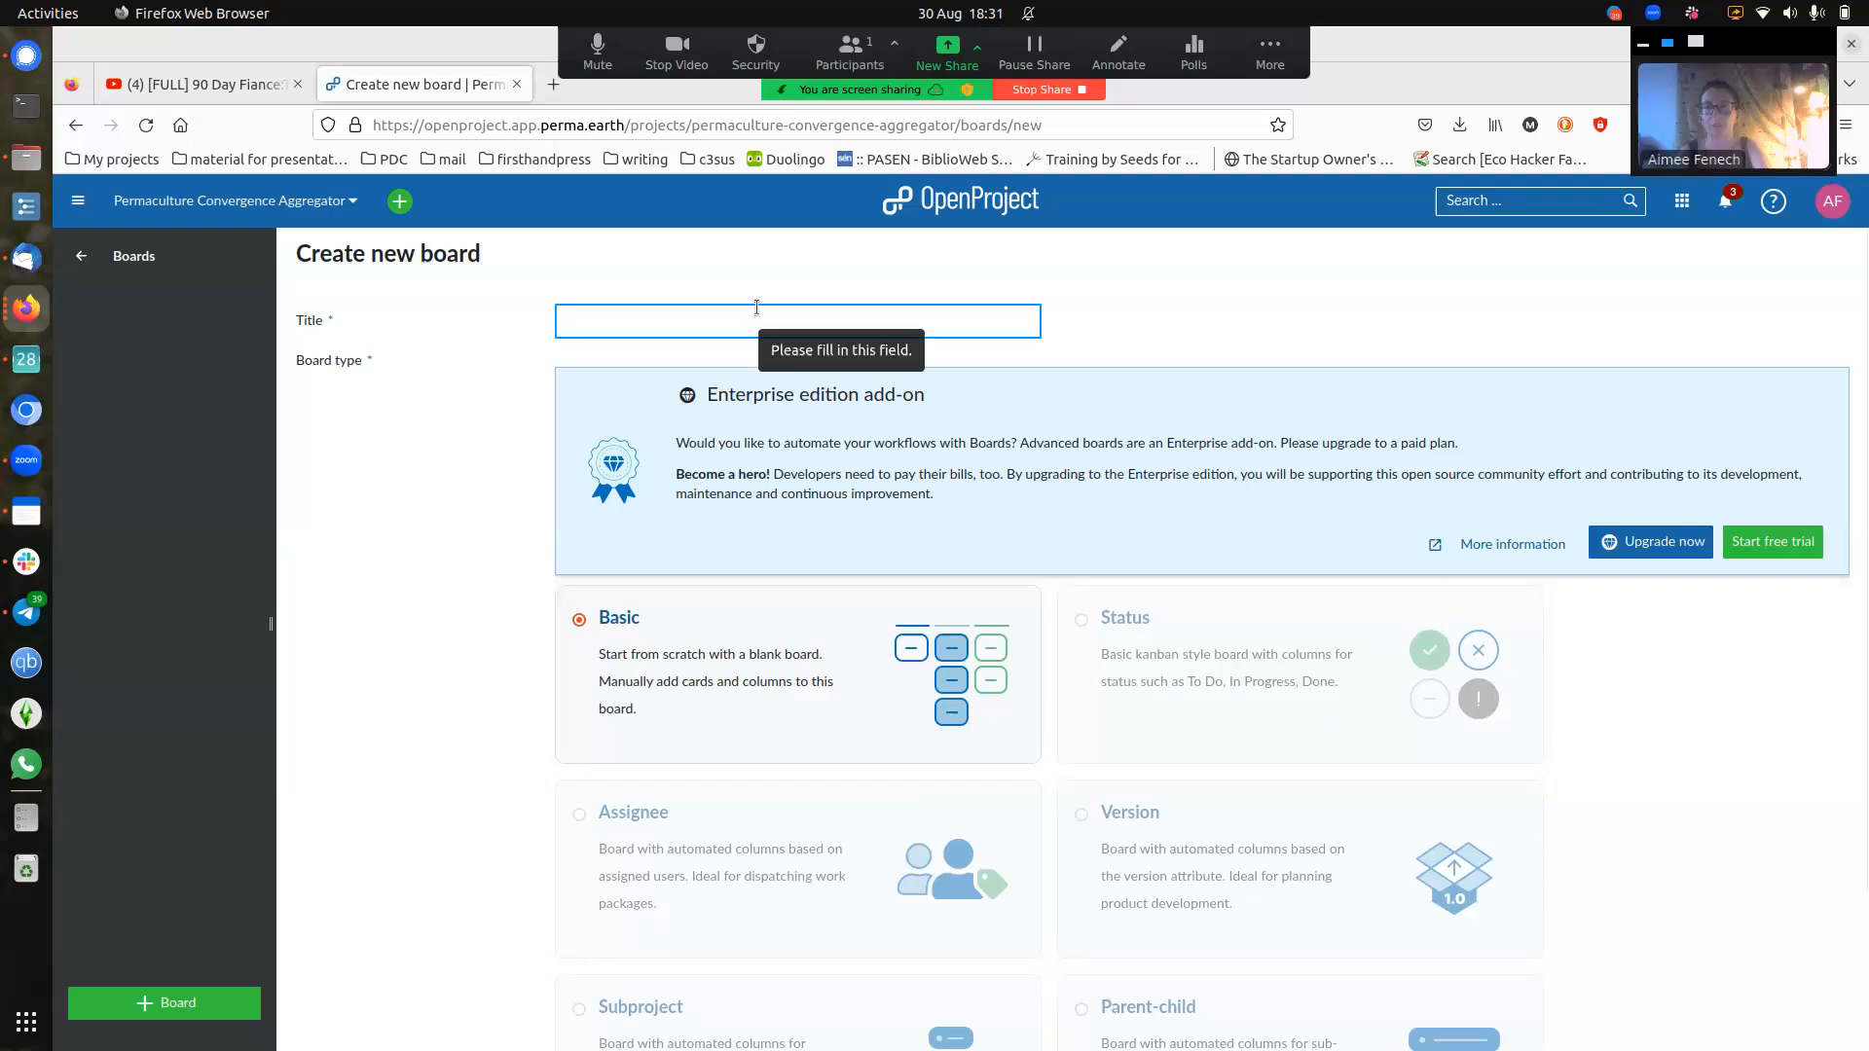
type("kan")
type("nb")
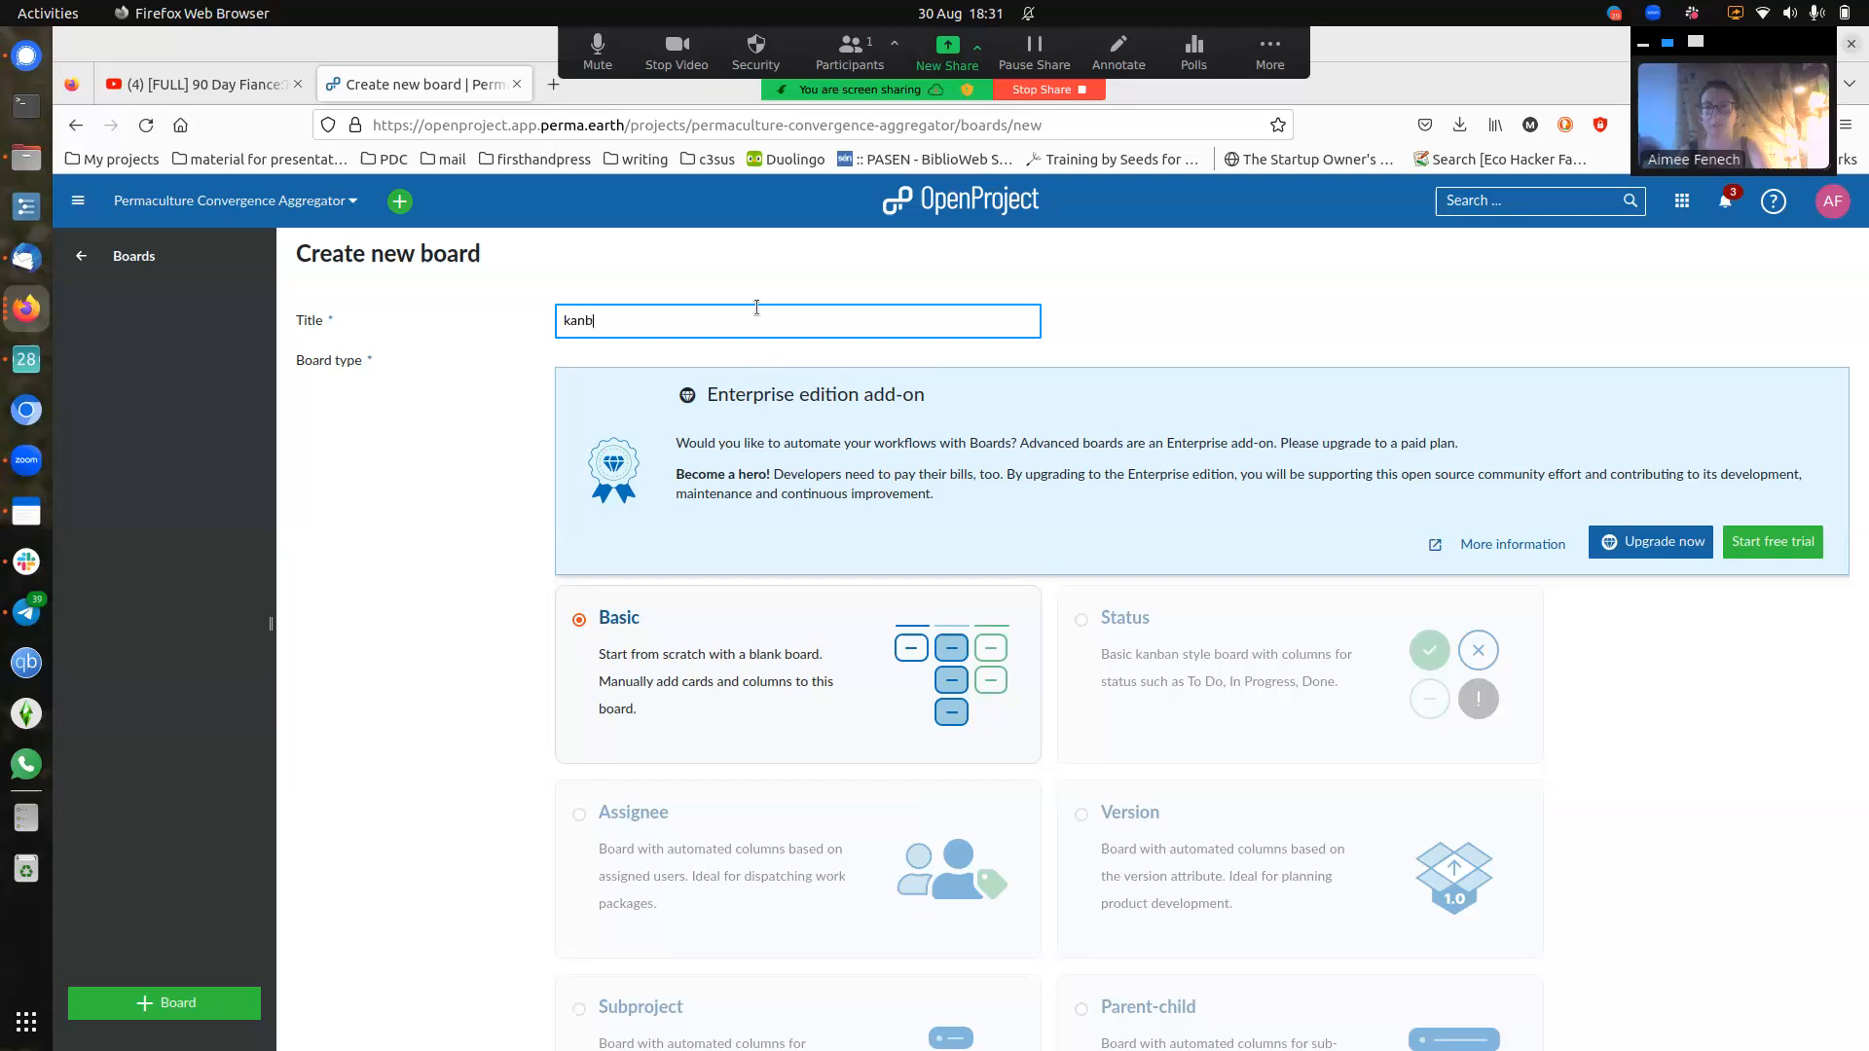
type("an example")
left_click(1096, 322)
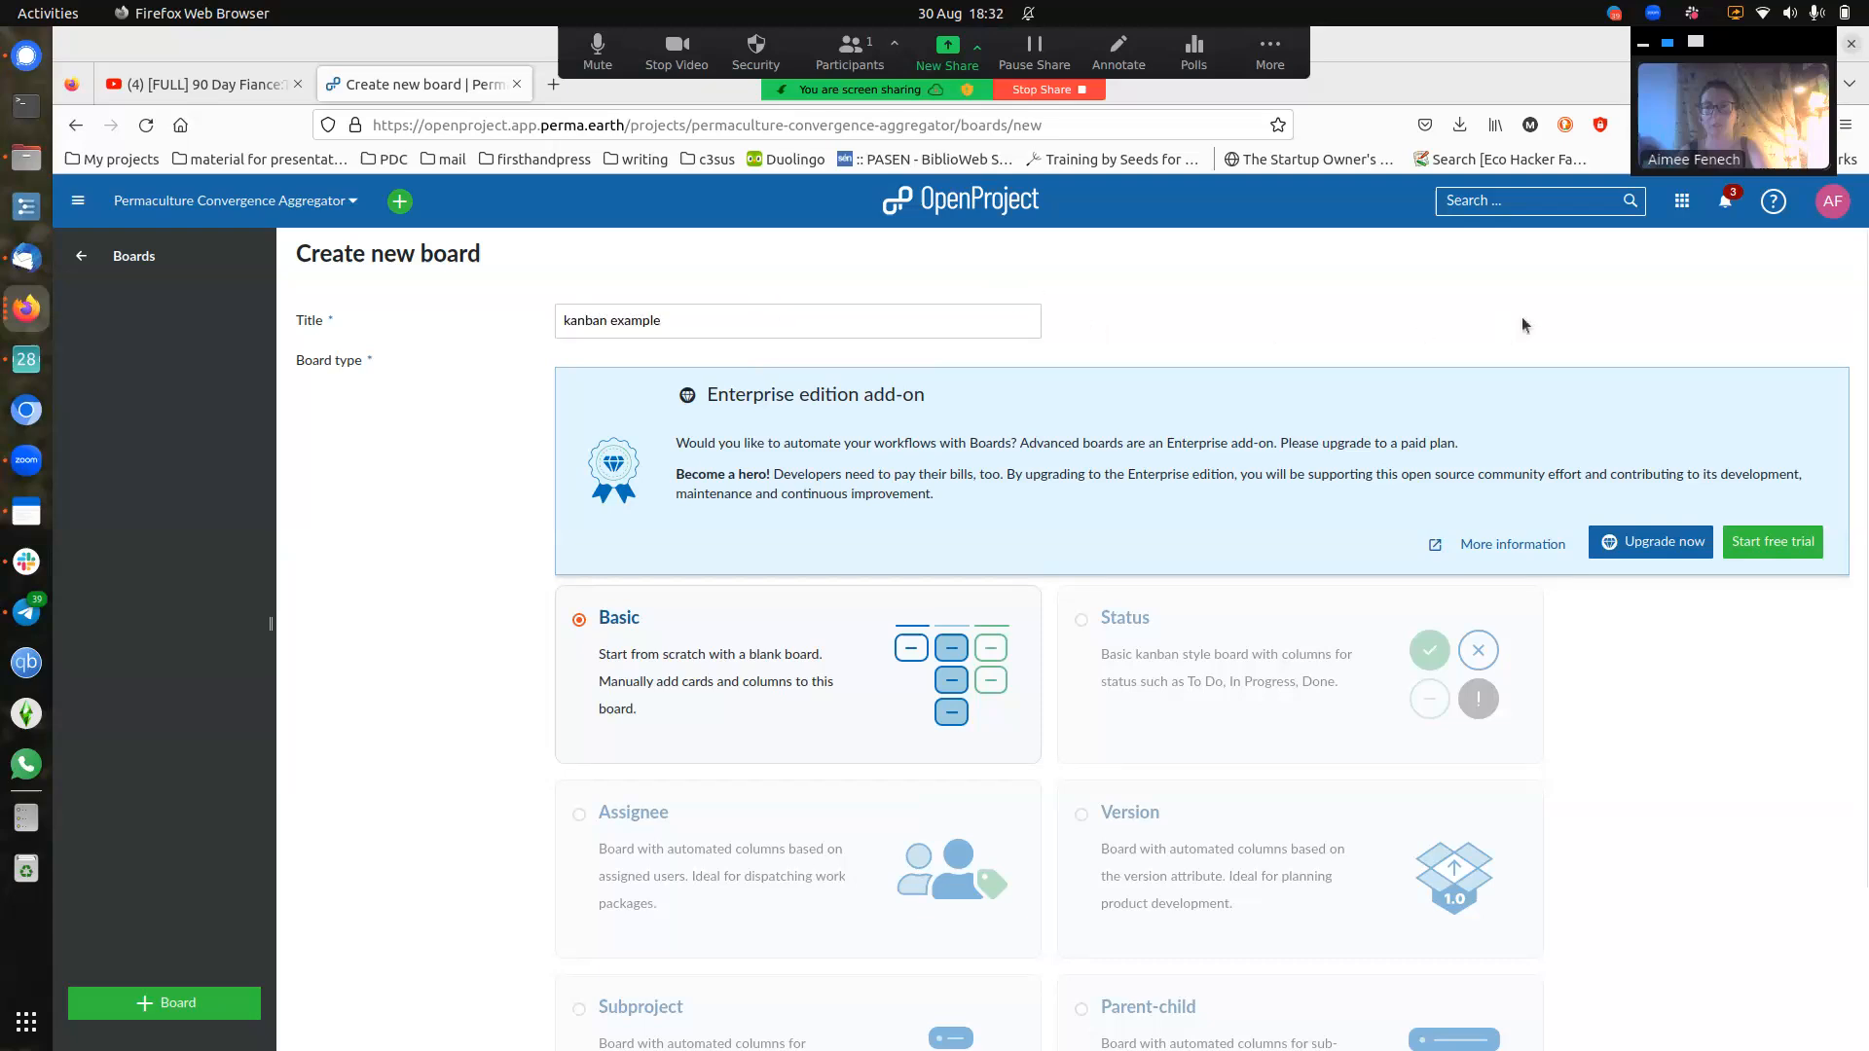
scroll(1521, 317, "down", 3)
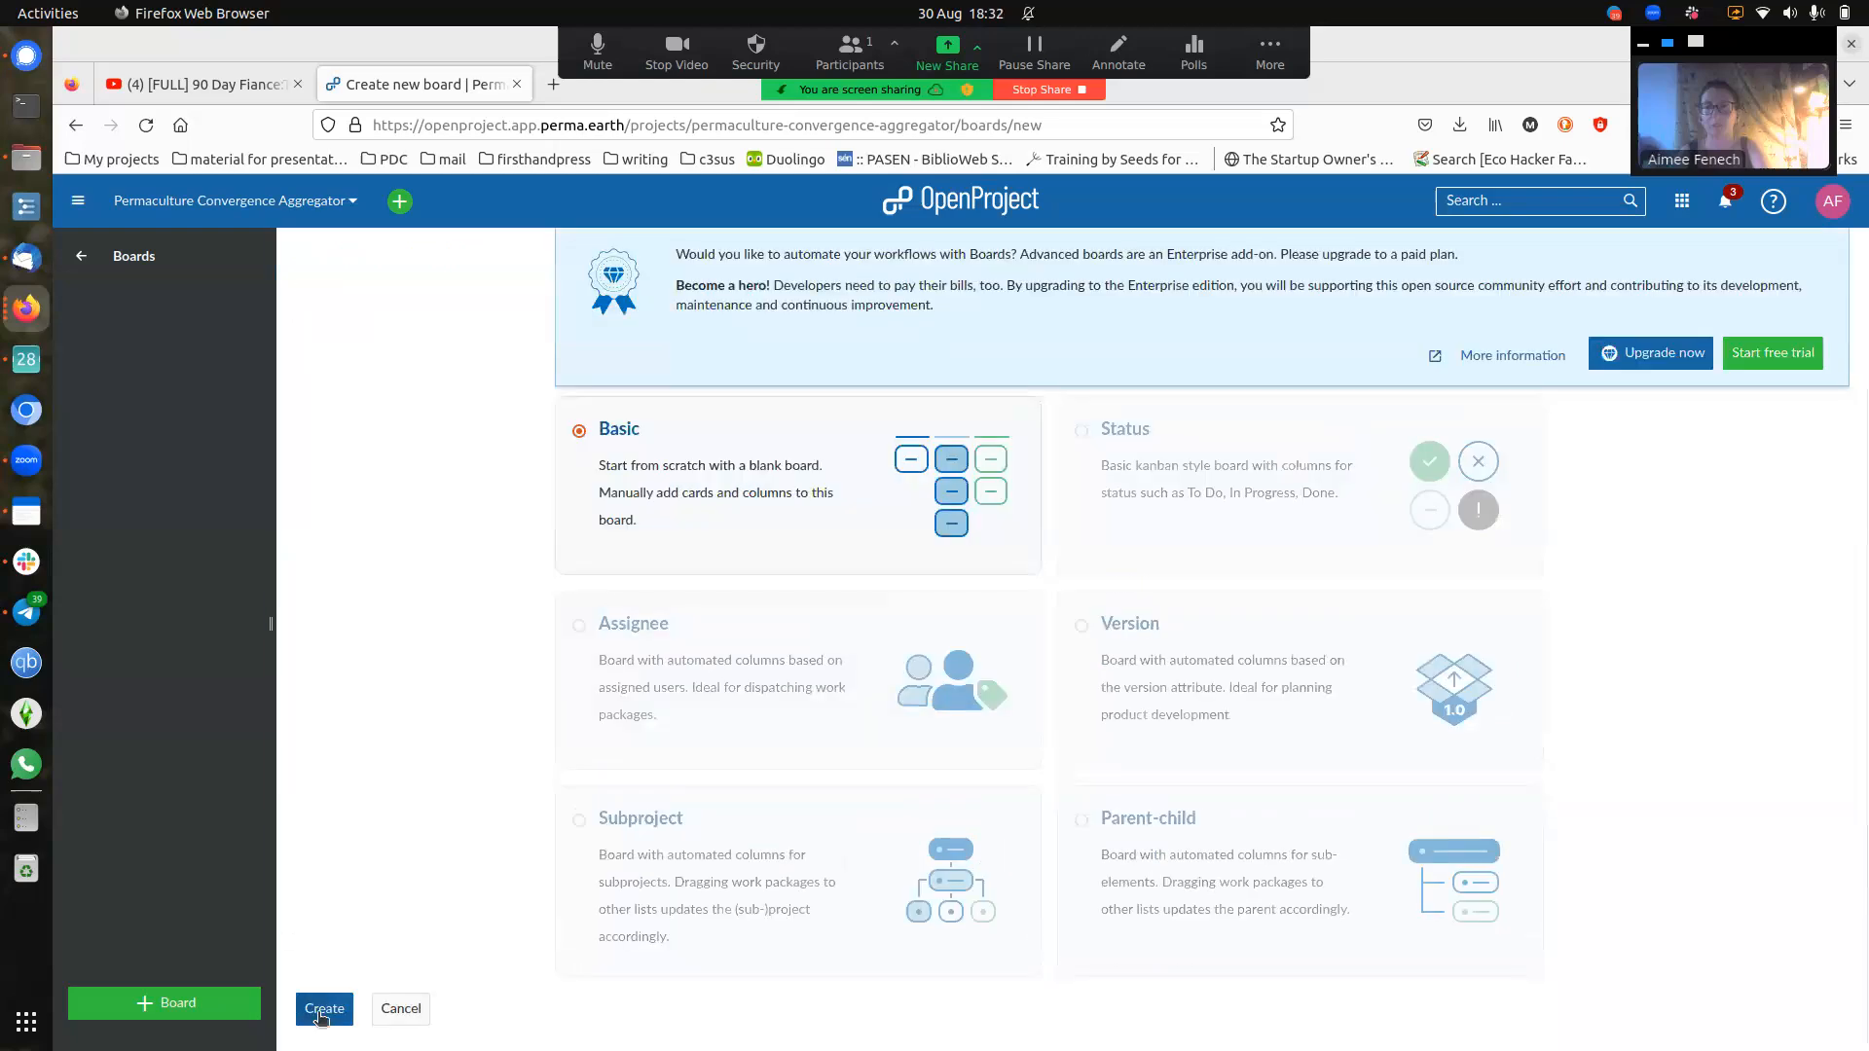
left_click(322, 1012)
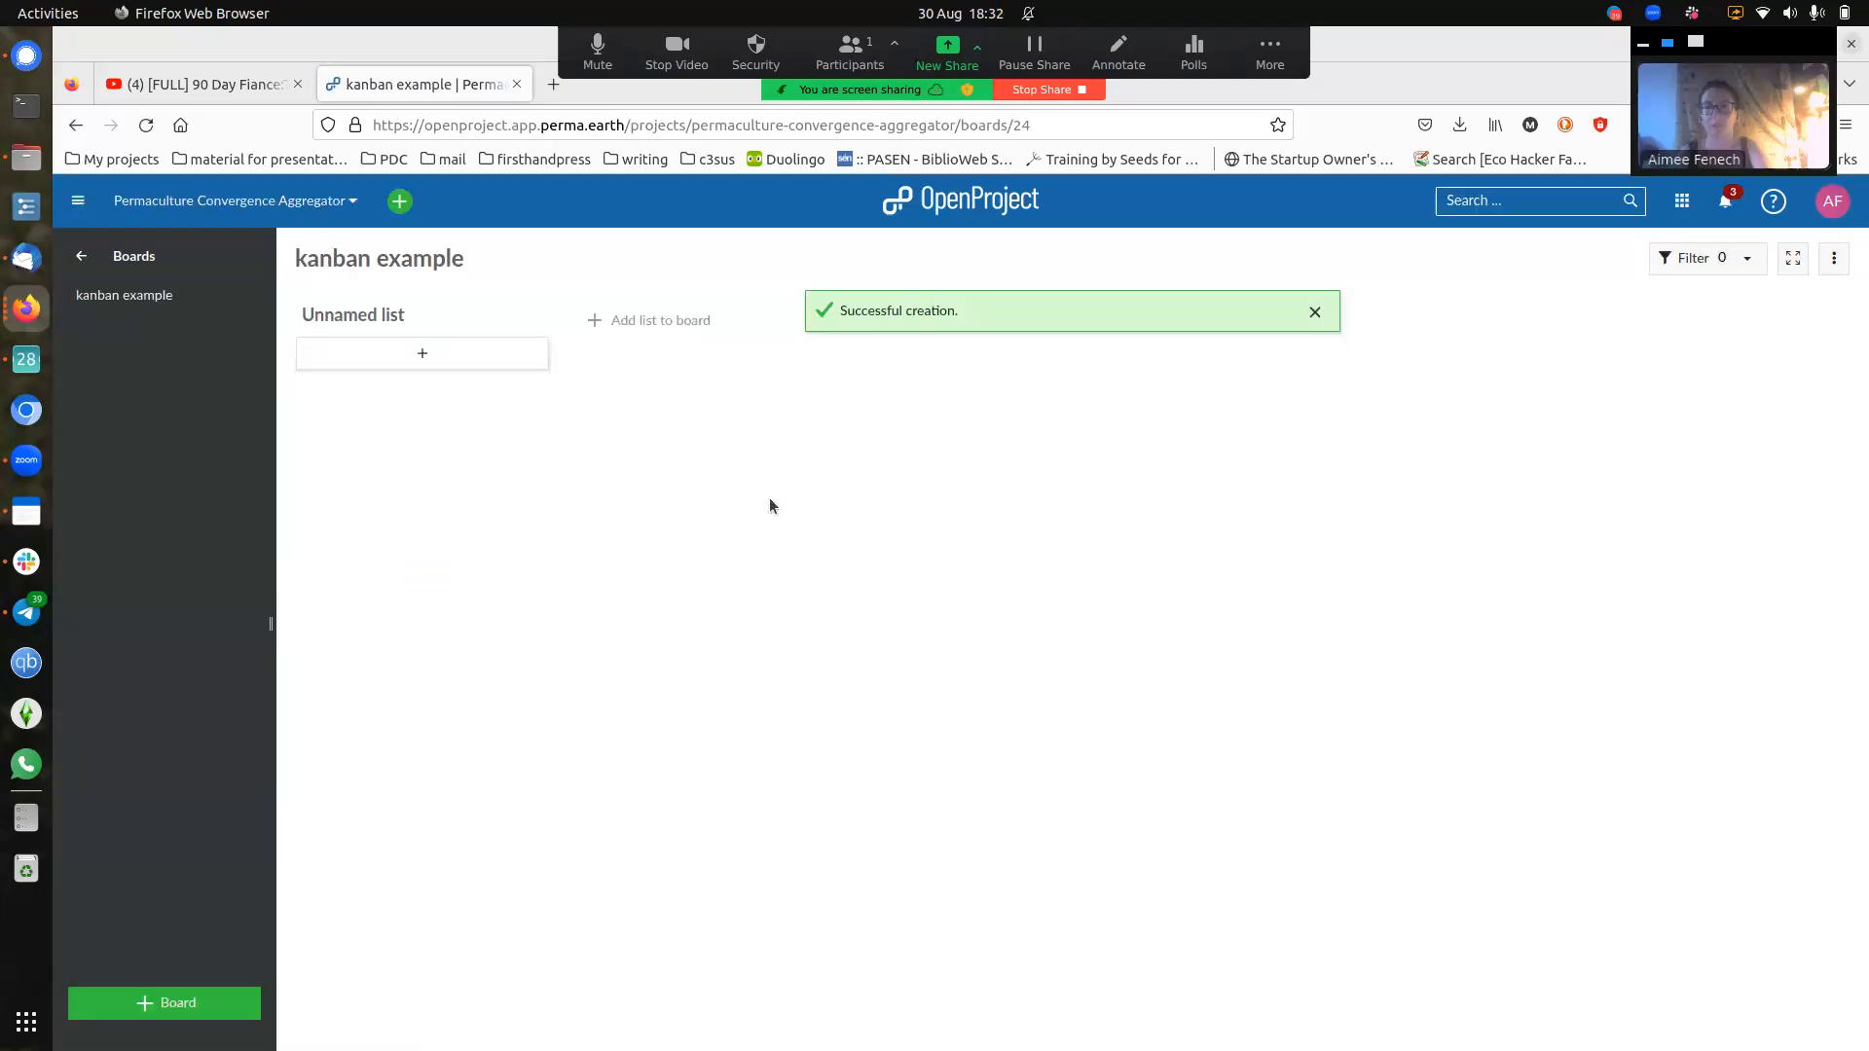
- Rename the board's unnamed list to 'to do'
left_click(370, 307)
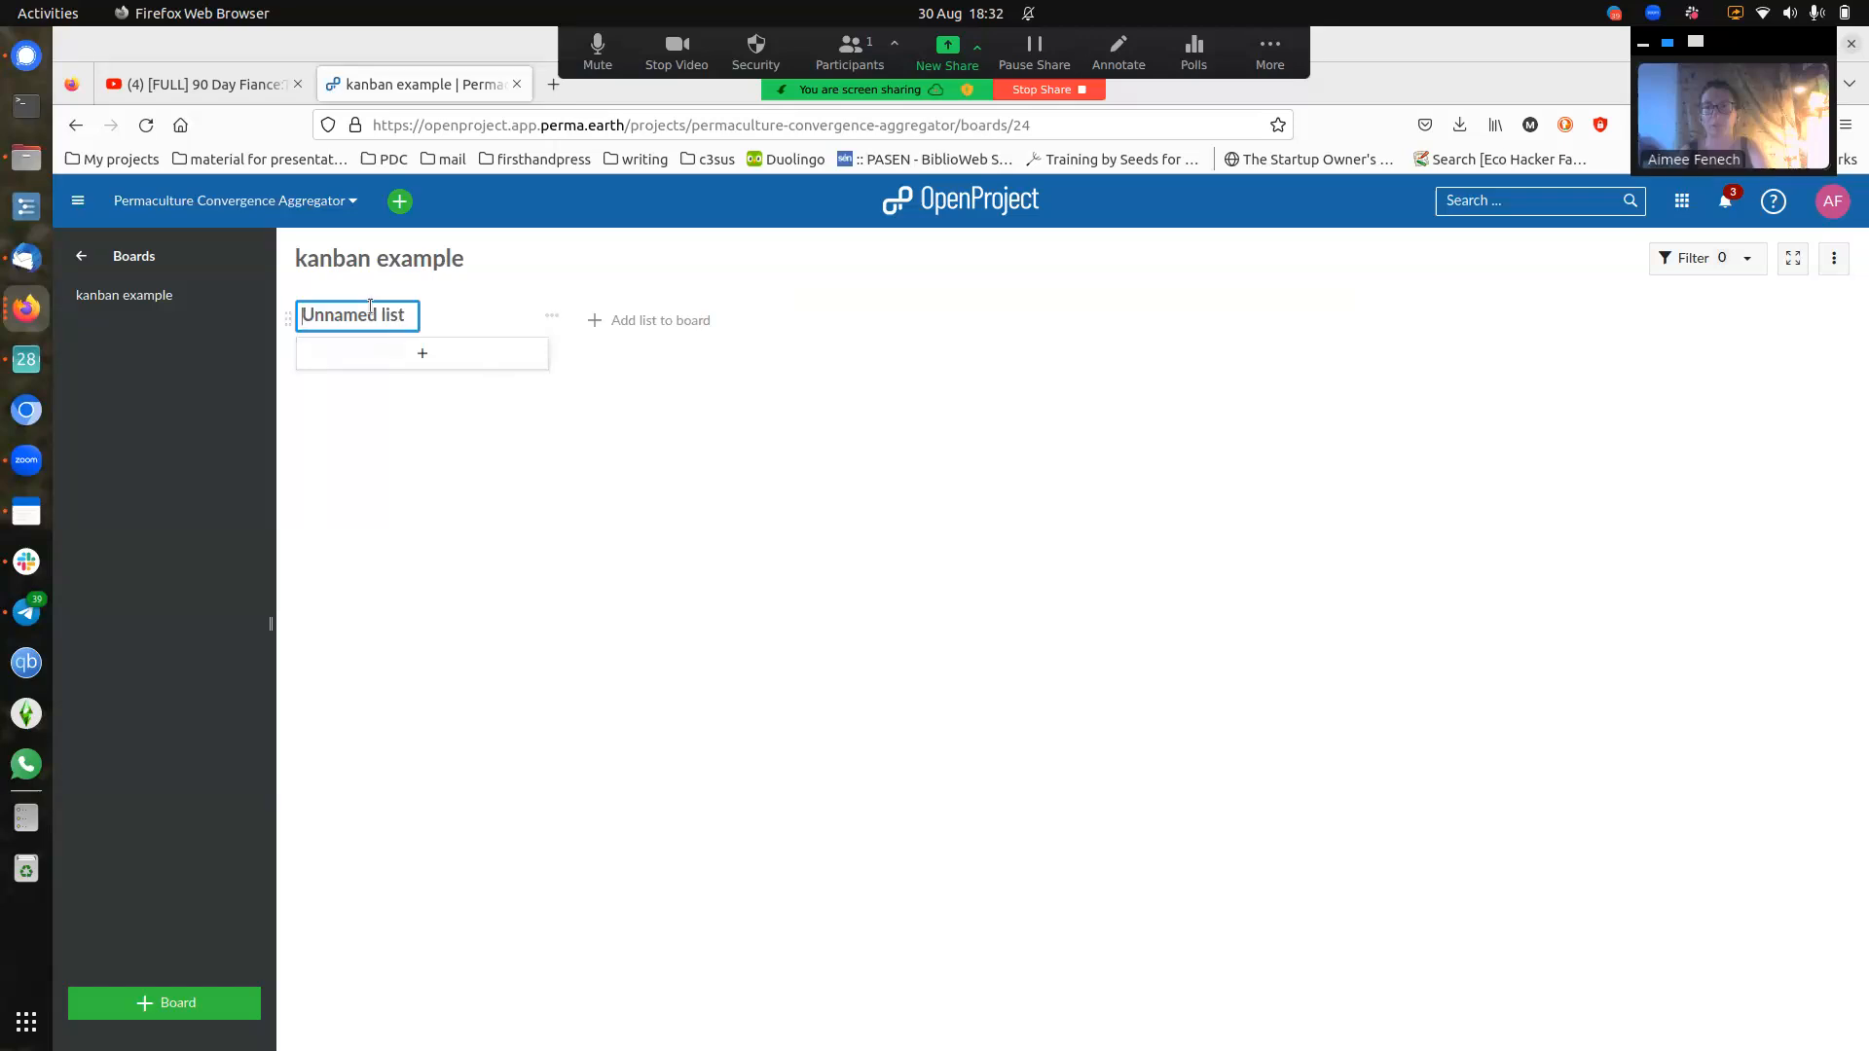
type("todo")
double_click(368, 307)
left_click_drag(363, 310, 362, 307)
key("Delete")
key("Delete")
key("Delete")
key("BackSpace")
type("to do")
left_click(694, 323)
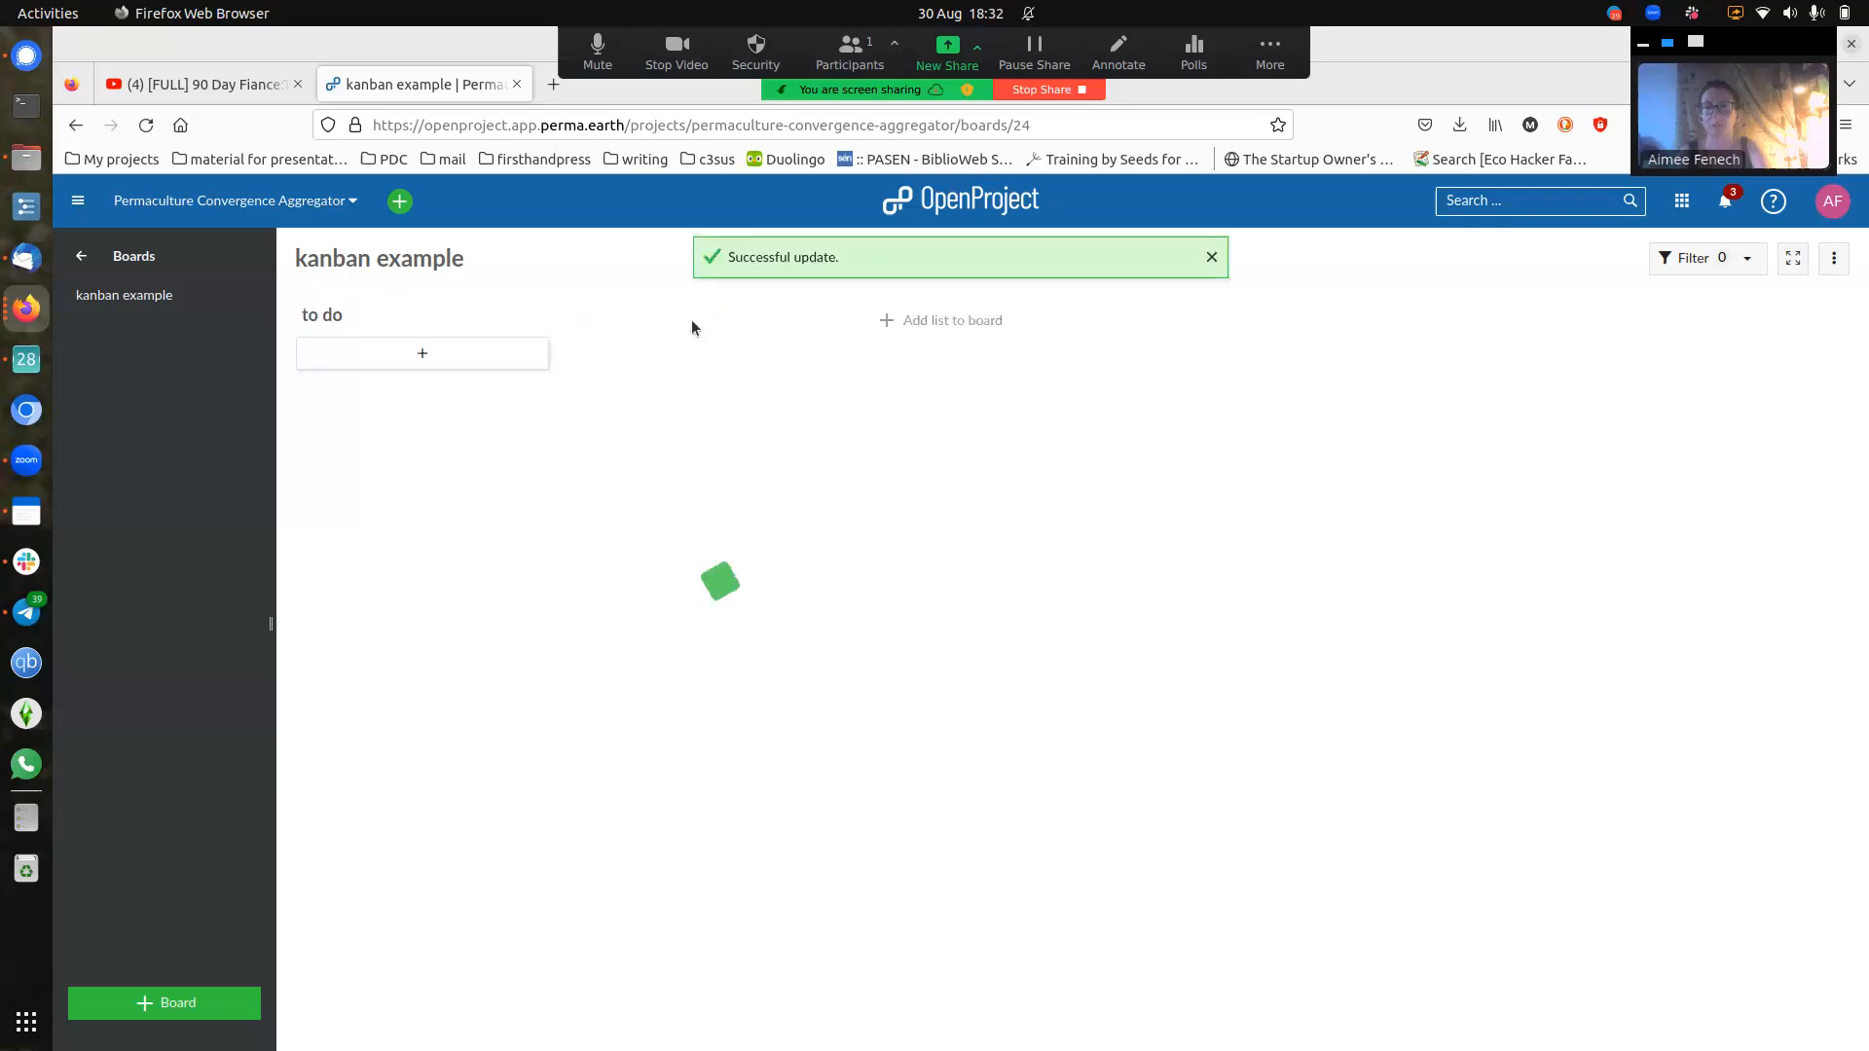
- Add two more lists named 'assigned' and 'done', then begin a card in to do
type("assigned")
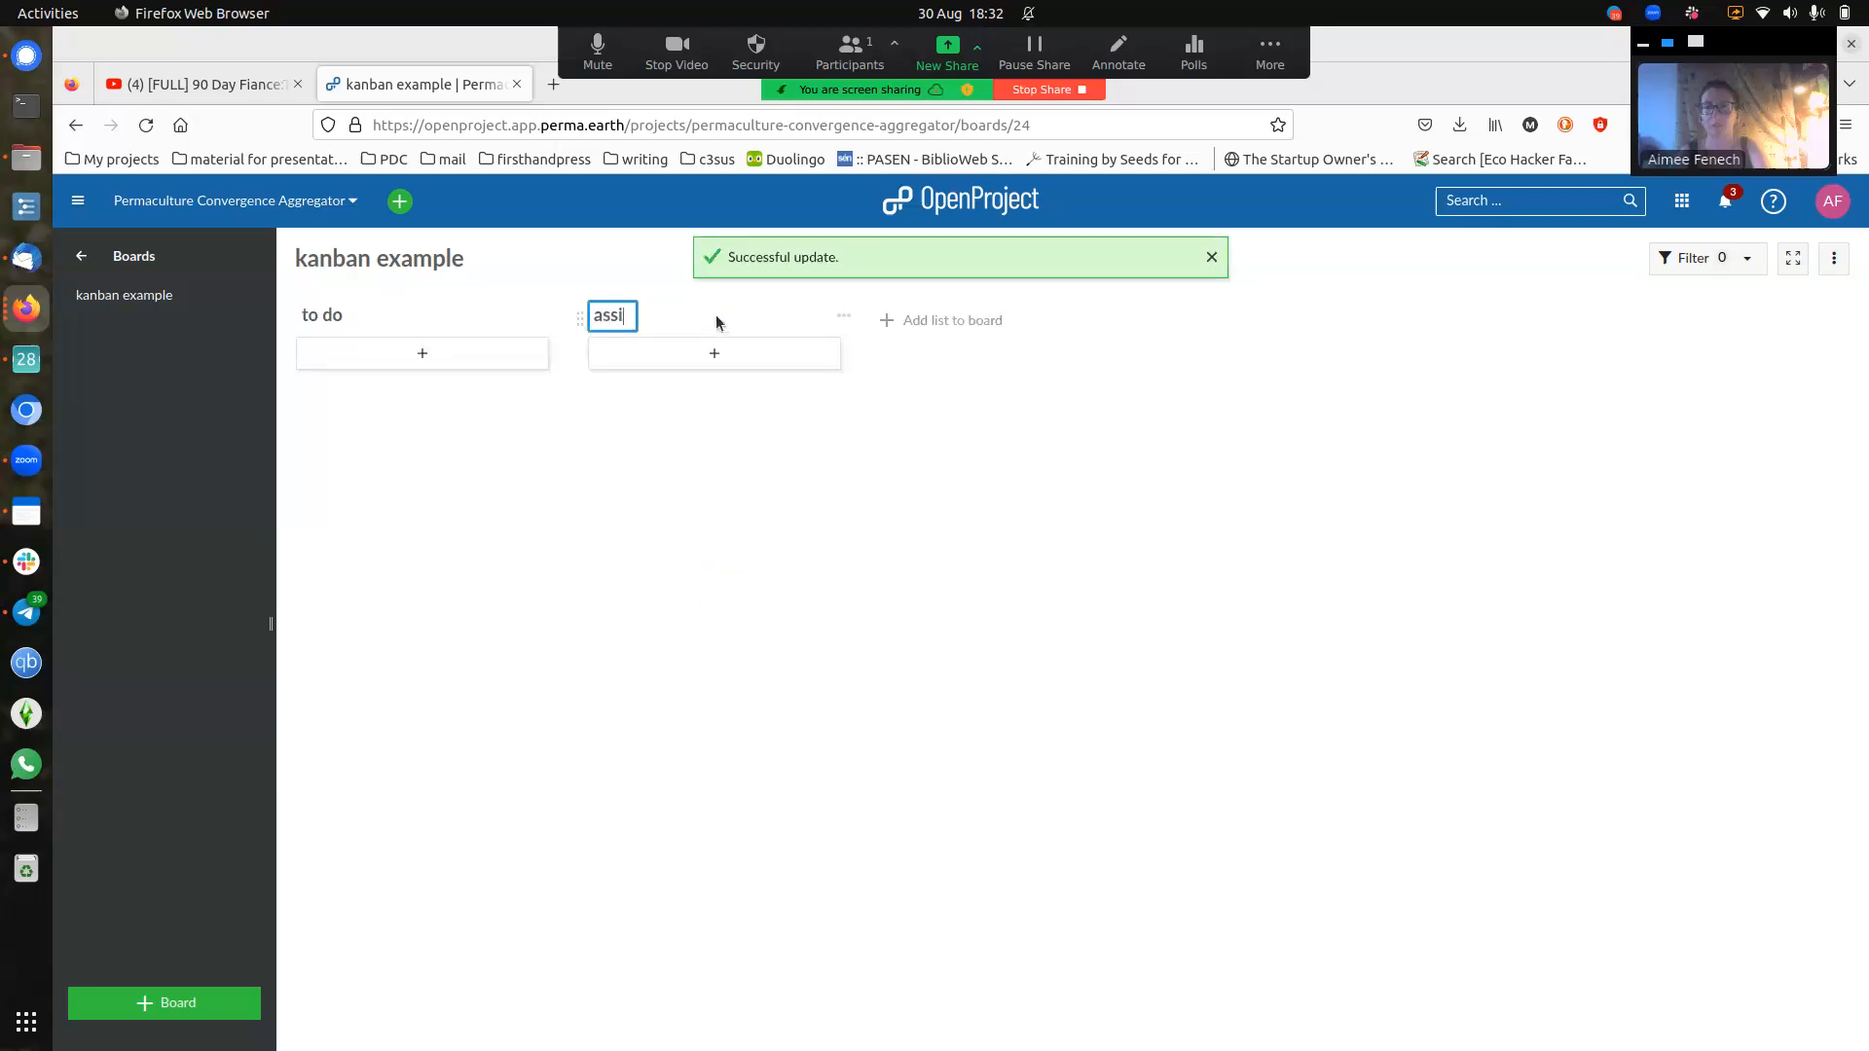
left_click(910, 319)
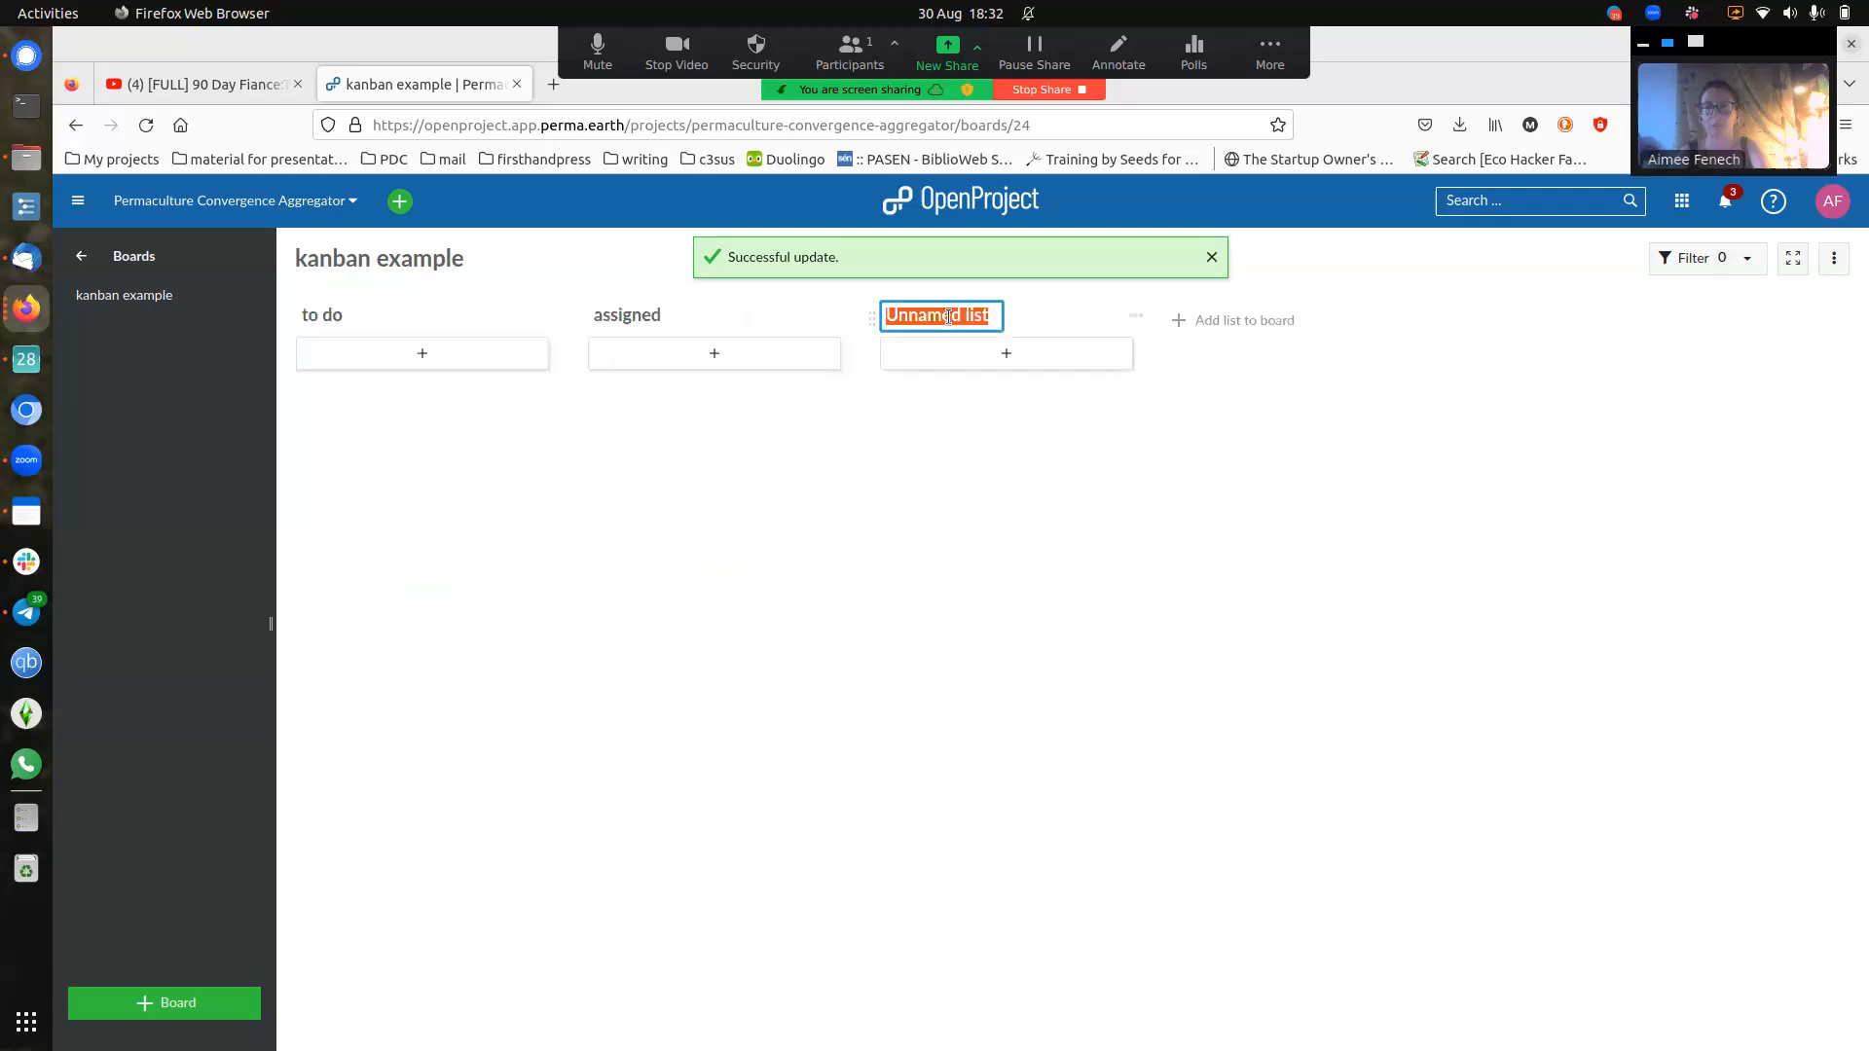
double_click(948, 317)
key("BackSpace")
key("Delete")
key("Delete")
key("Delete")
key("Delete")
type("done")
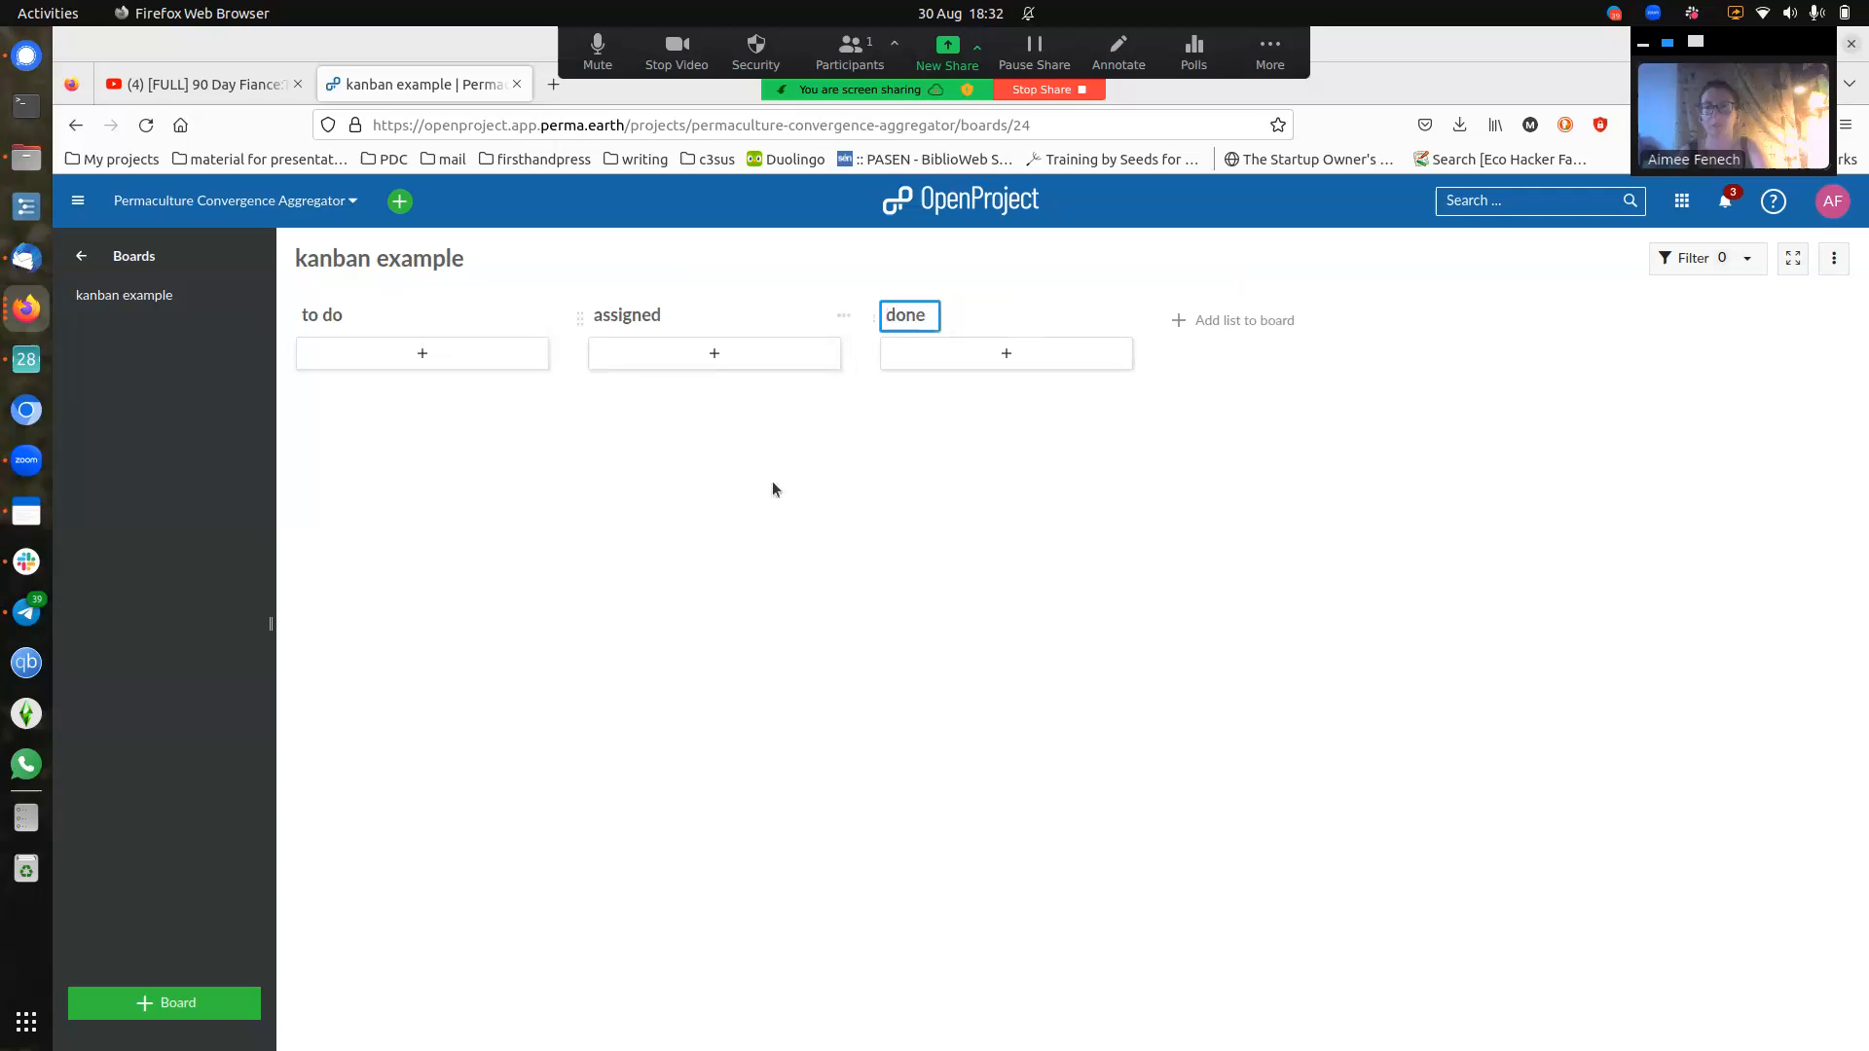
key("Return")
left_click(450, 362)
left_click(365, 394)
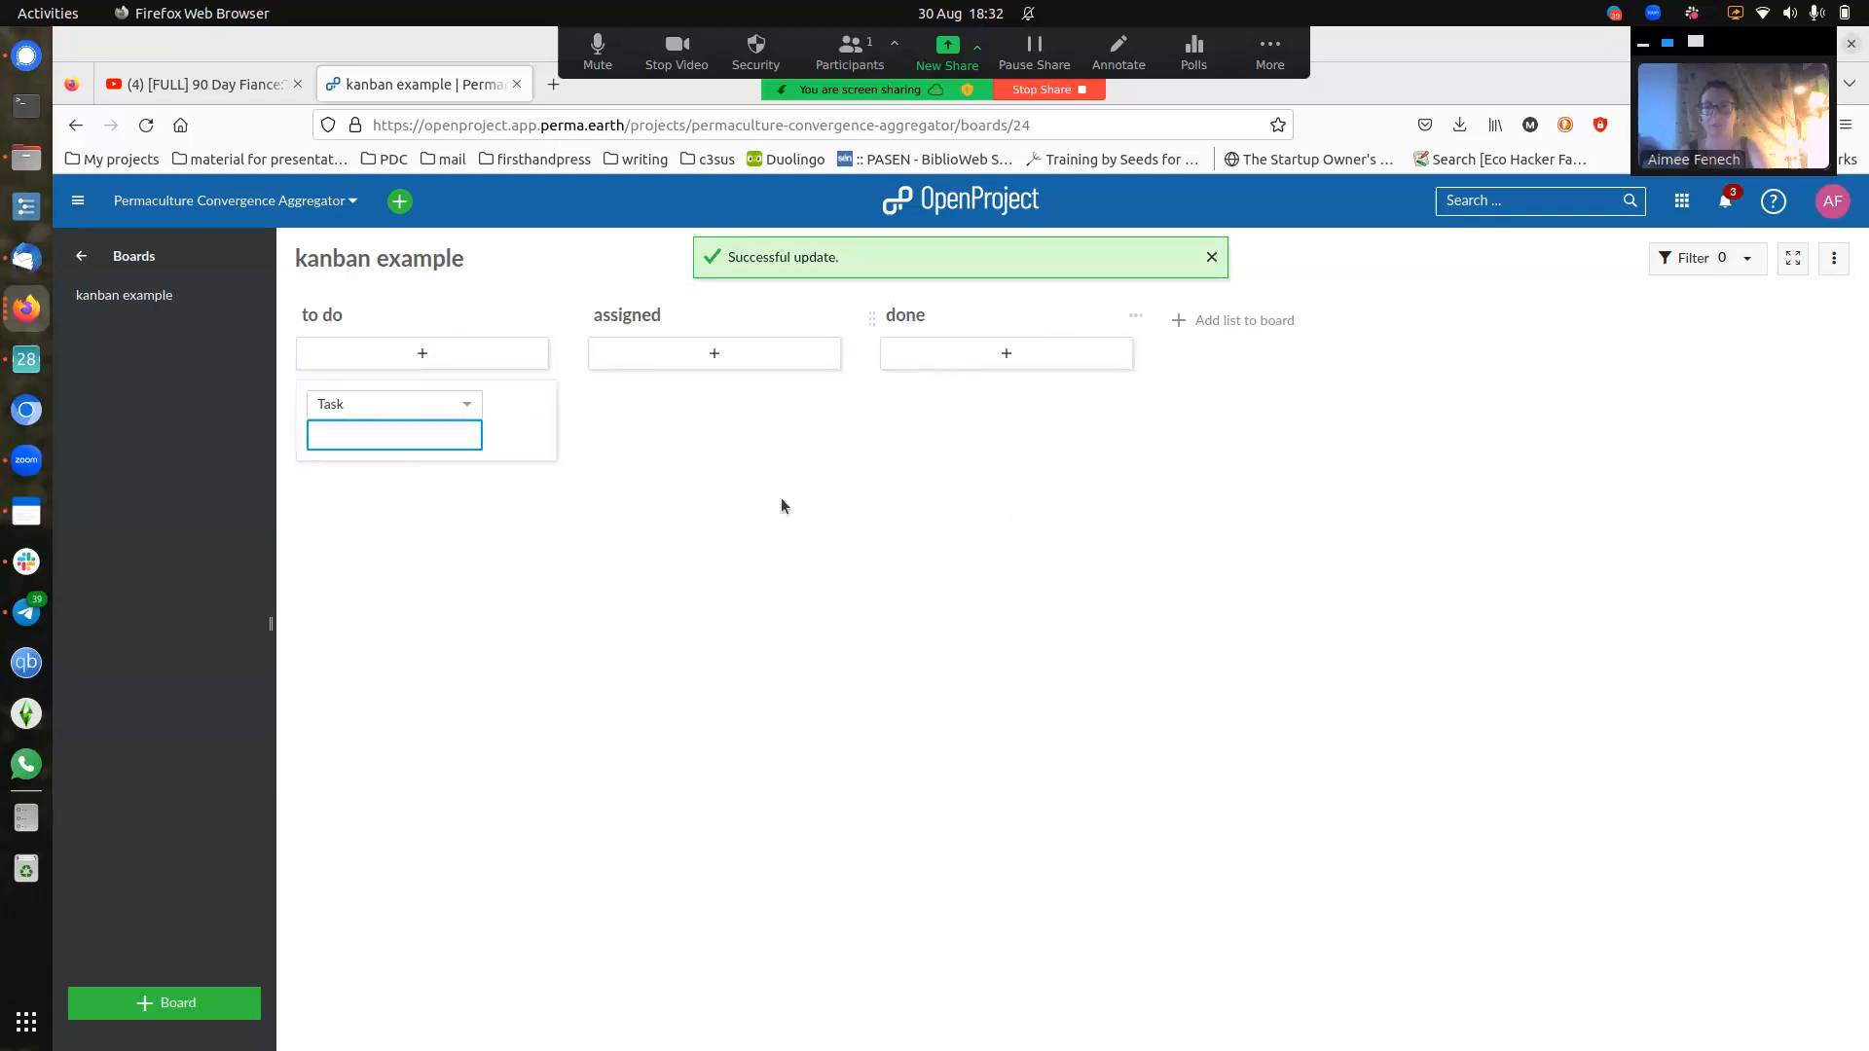
- Add a 'create 1' task card to to do, view its details, then remove it from the list
type("create 1")
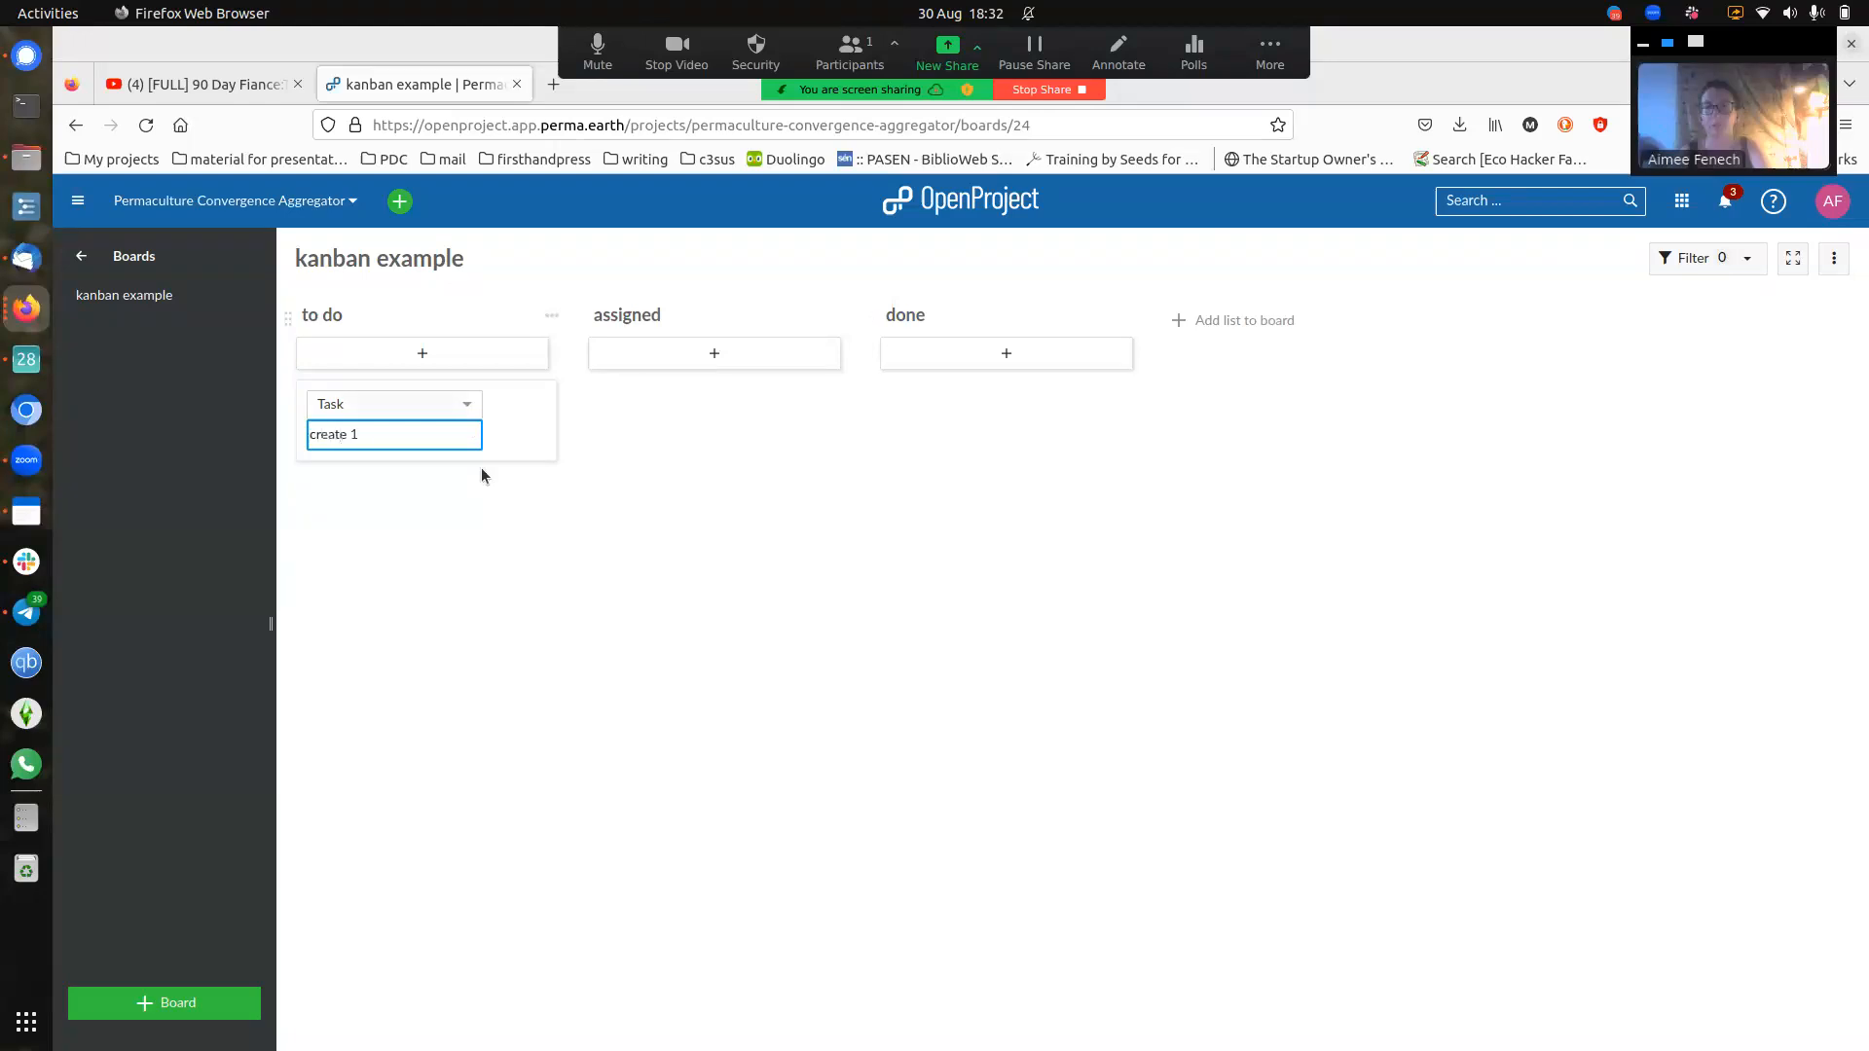
key("Return")
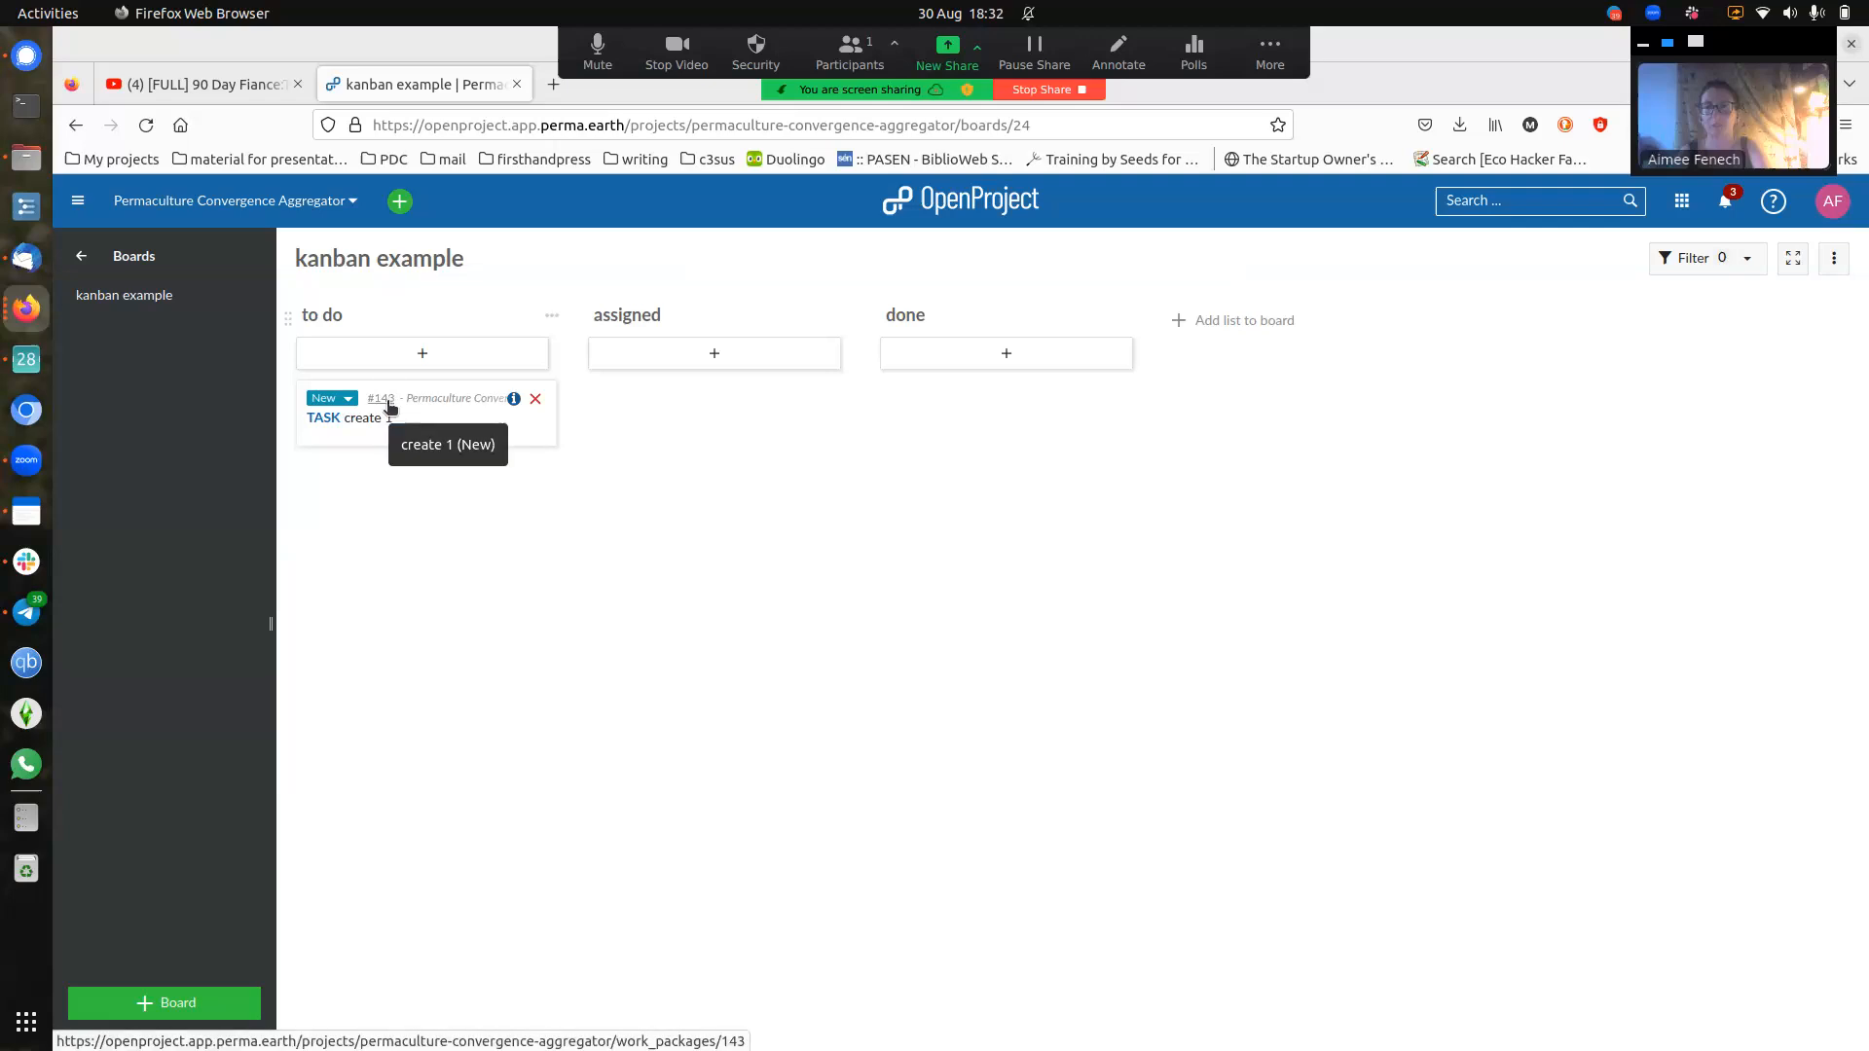
left_click(381, 399)
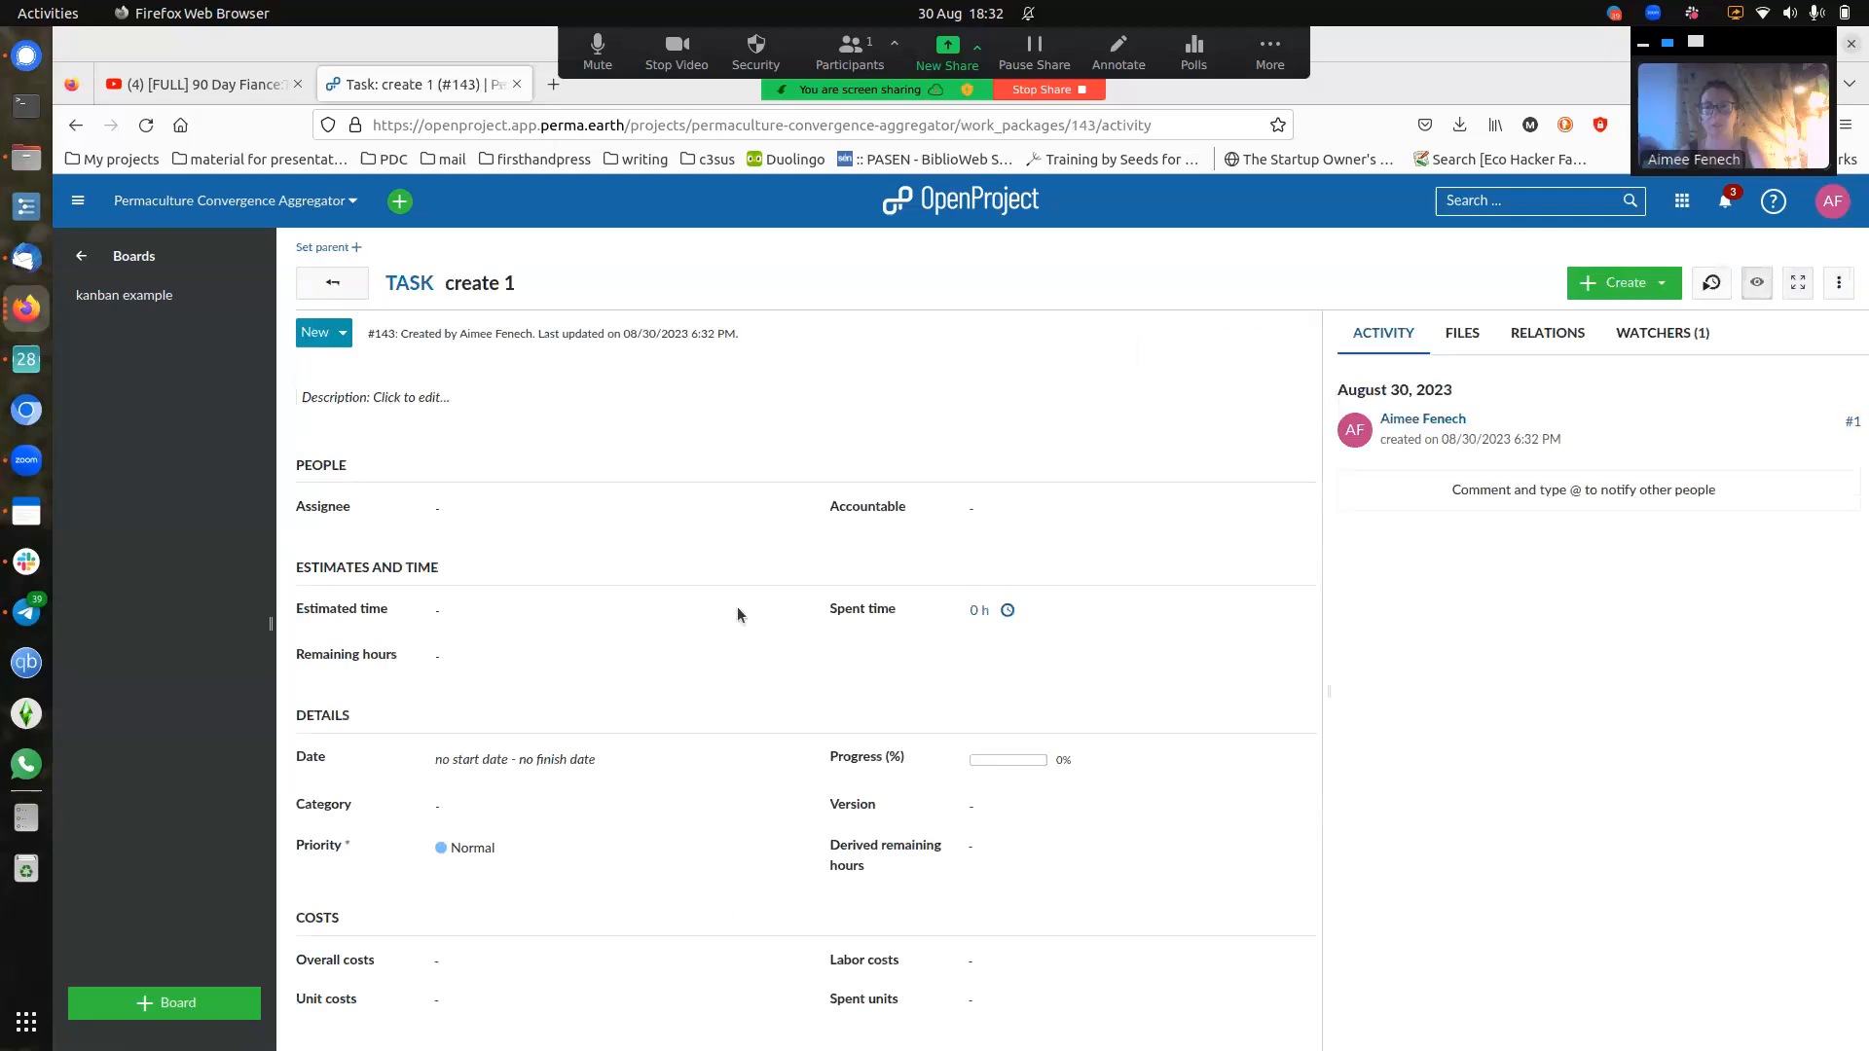
left_click(350, 285)
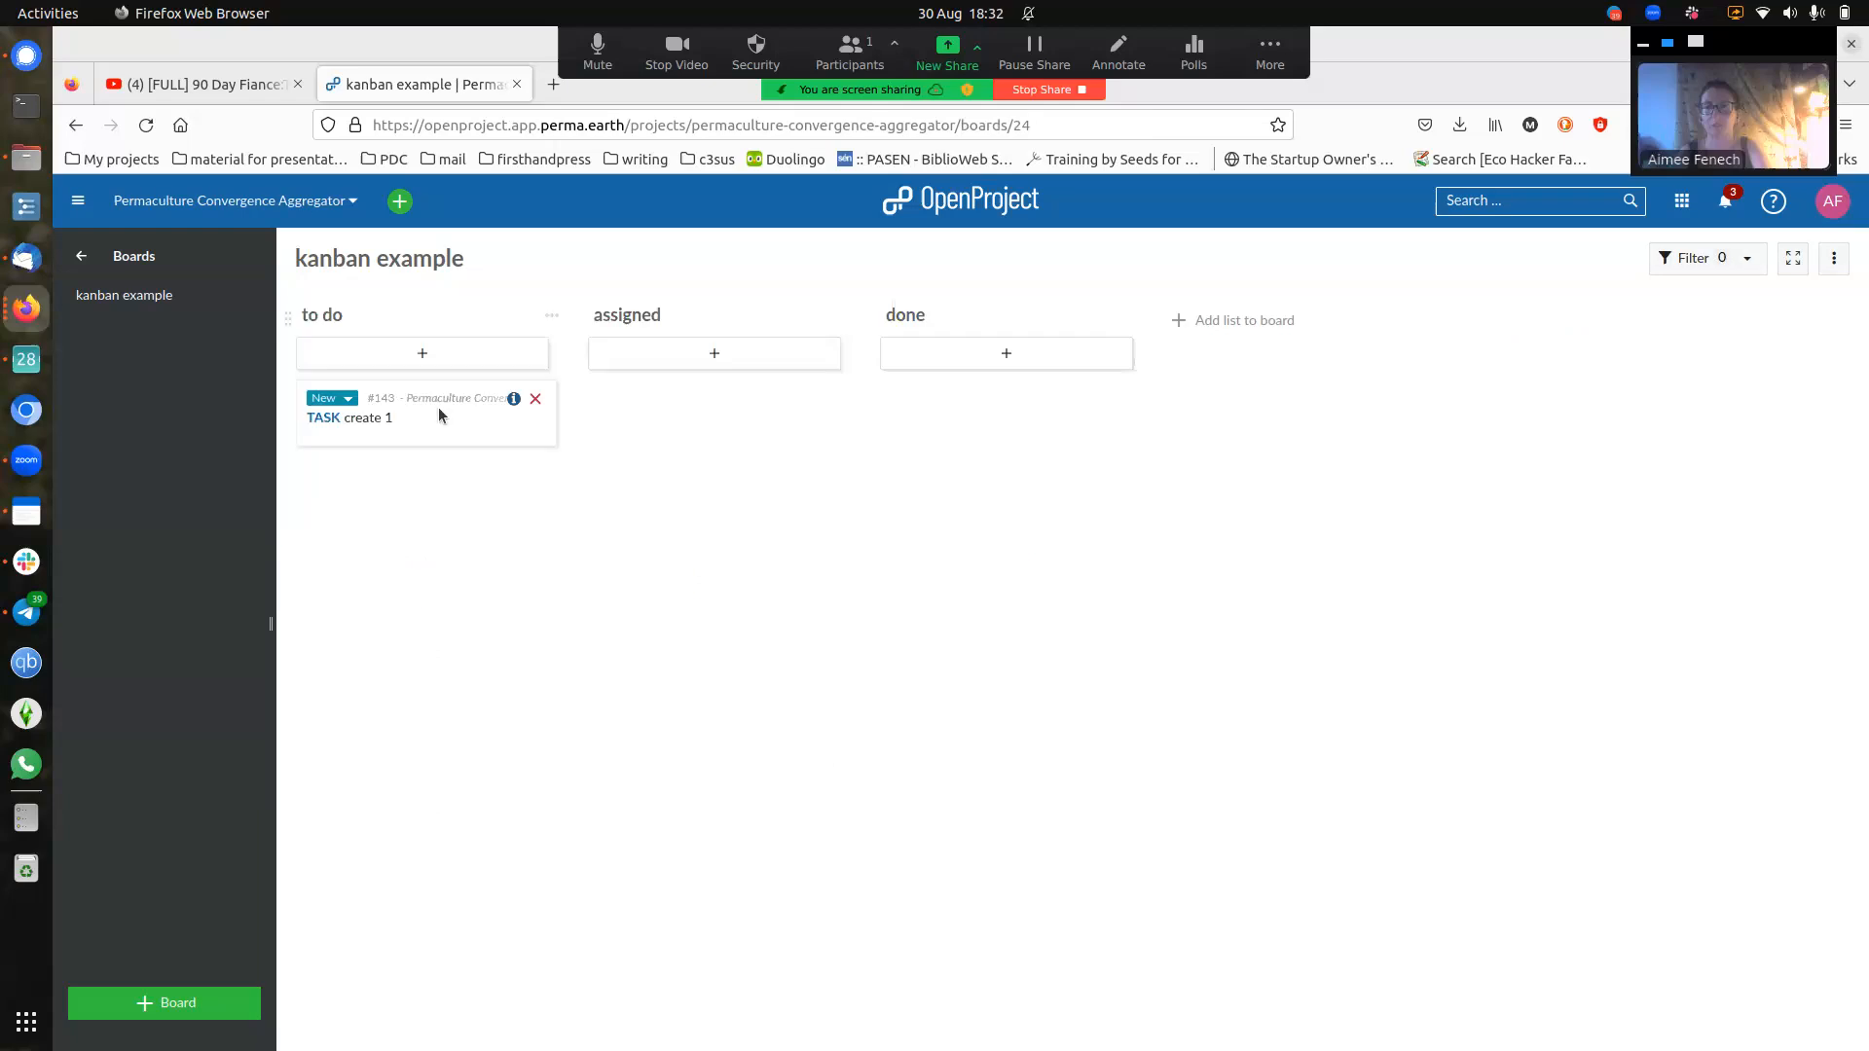
left_click(535, 400)
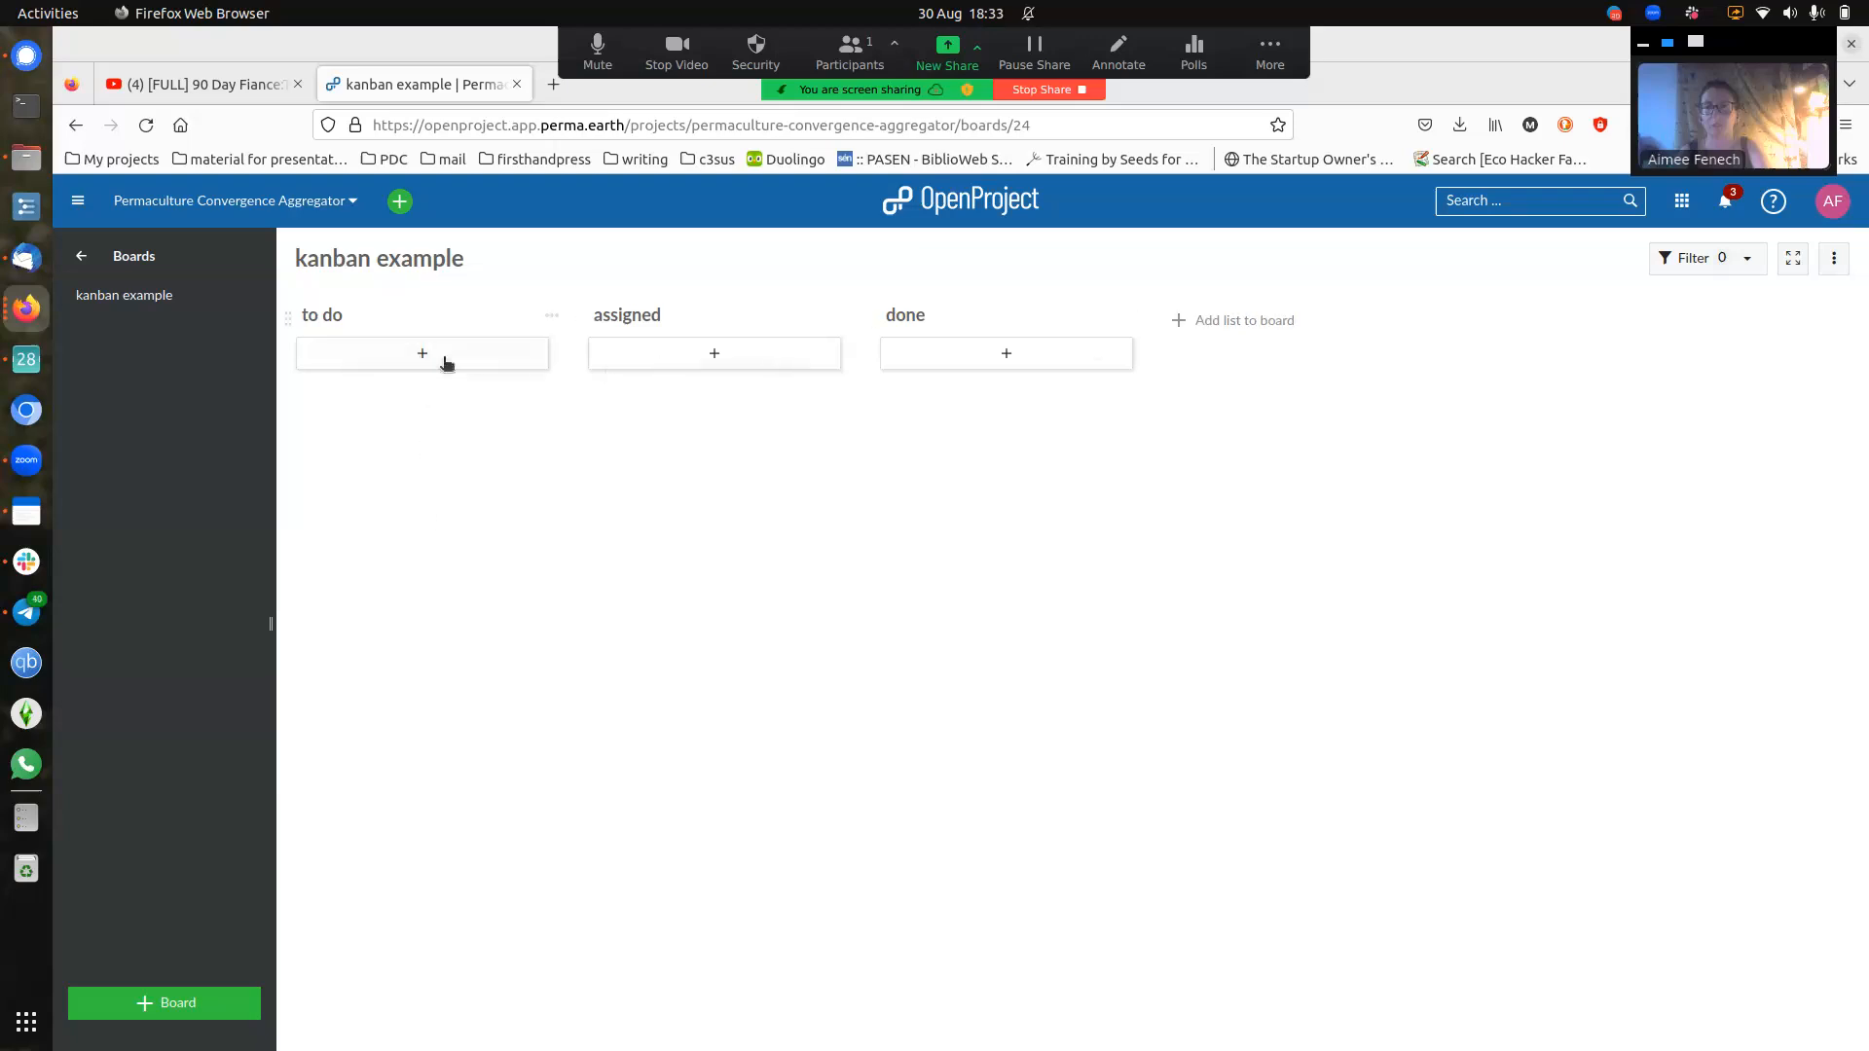
- Go to the project's Meetings, list past meetings, and start a new meeting
left_click(84, 258)
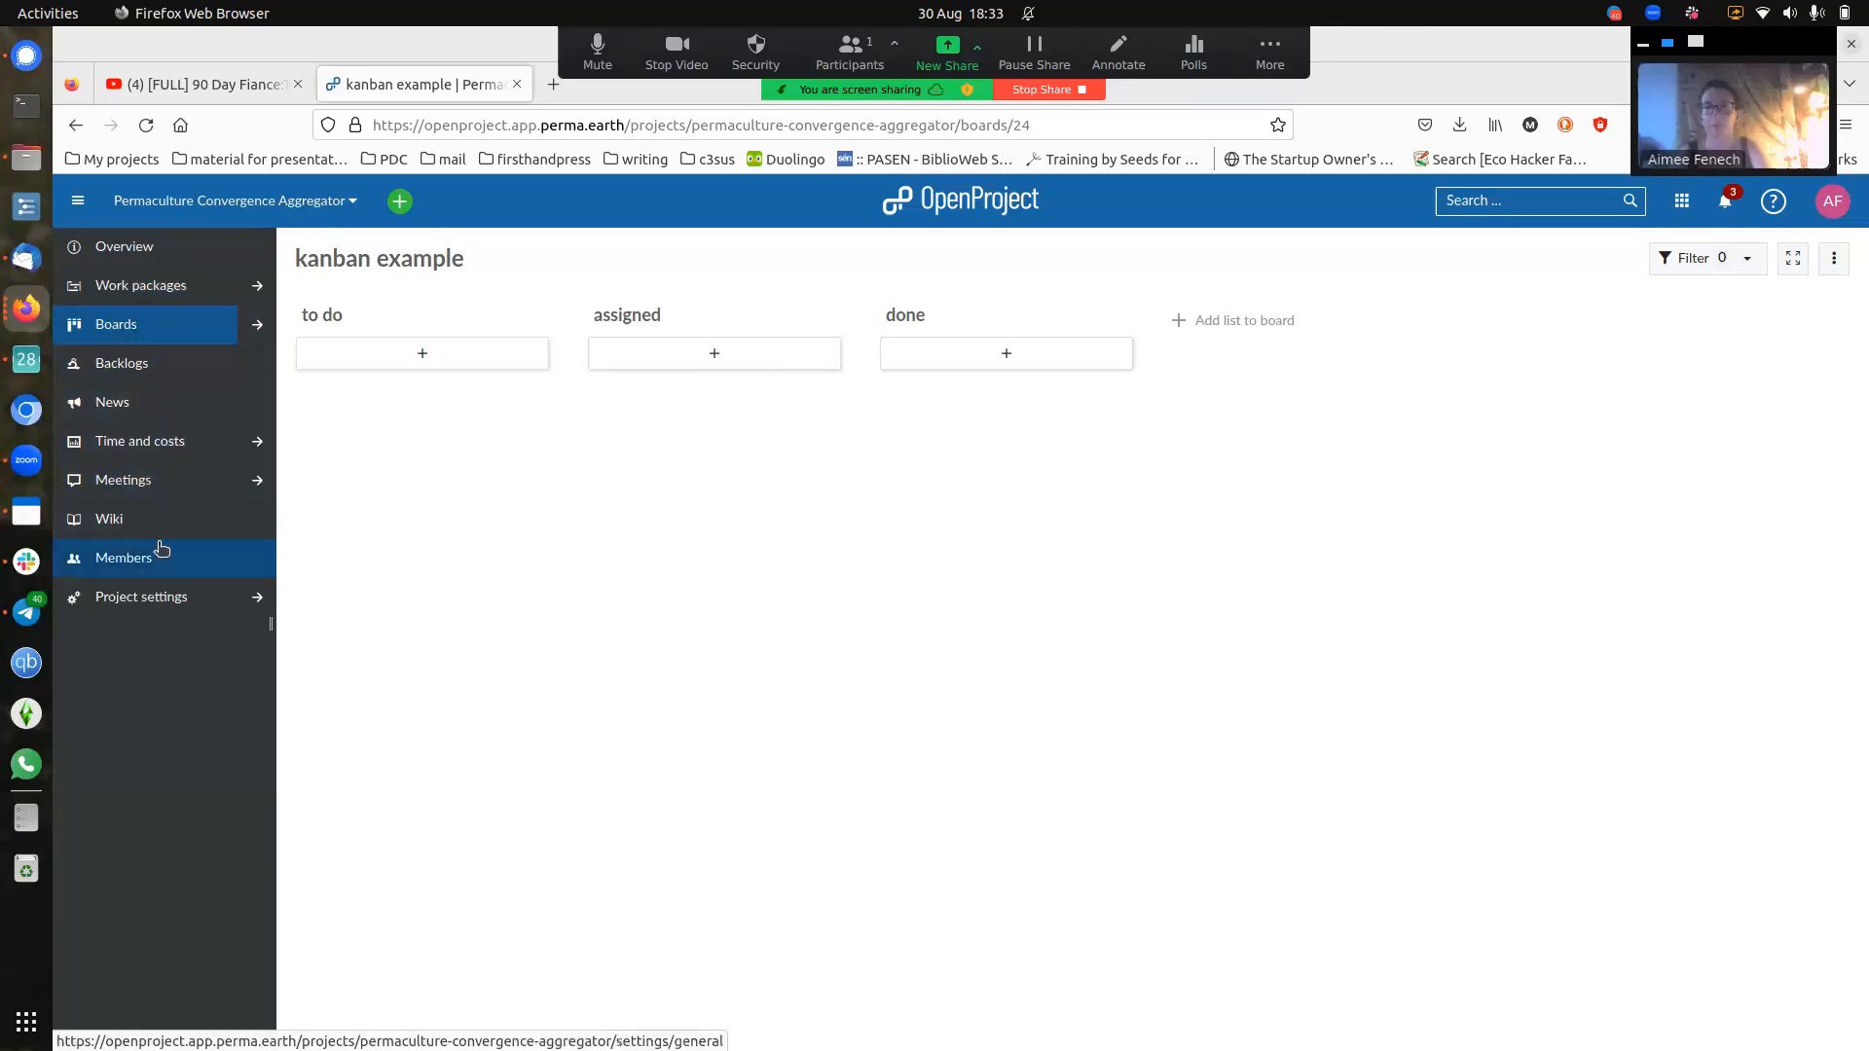
left_click(145, 488)
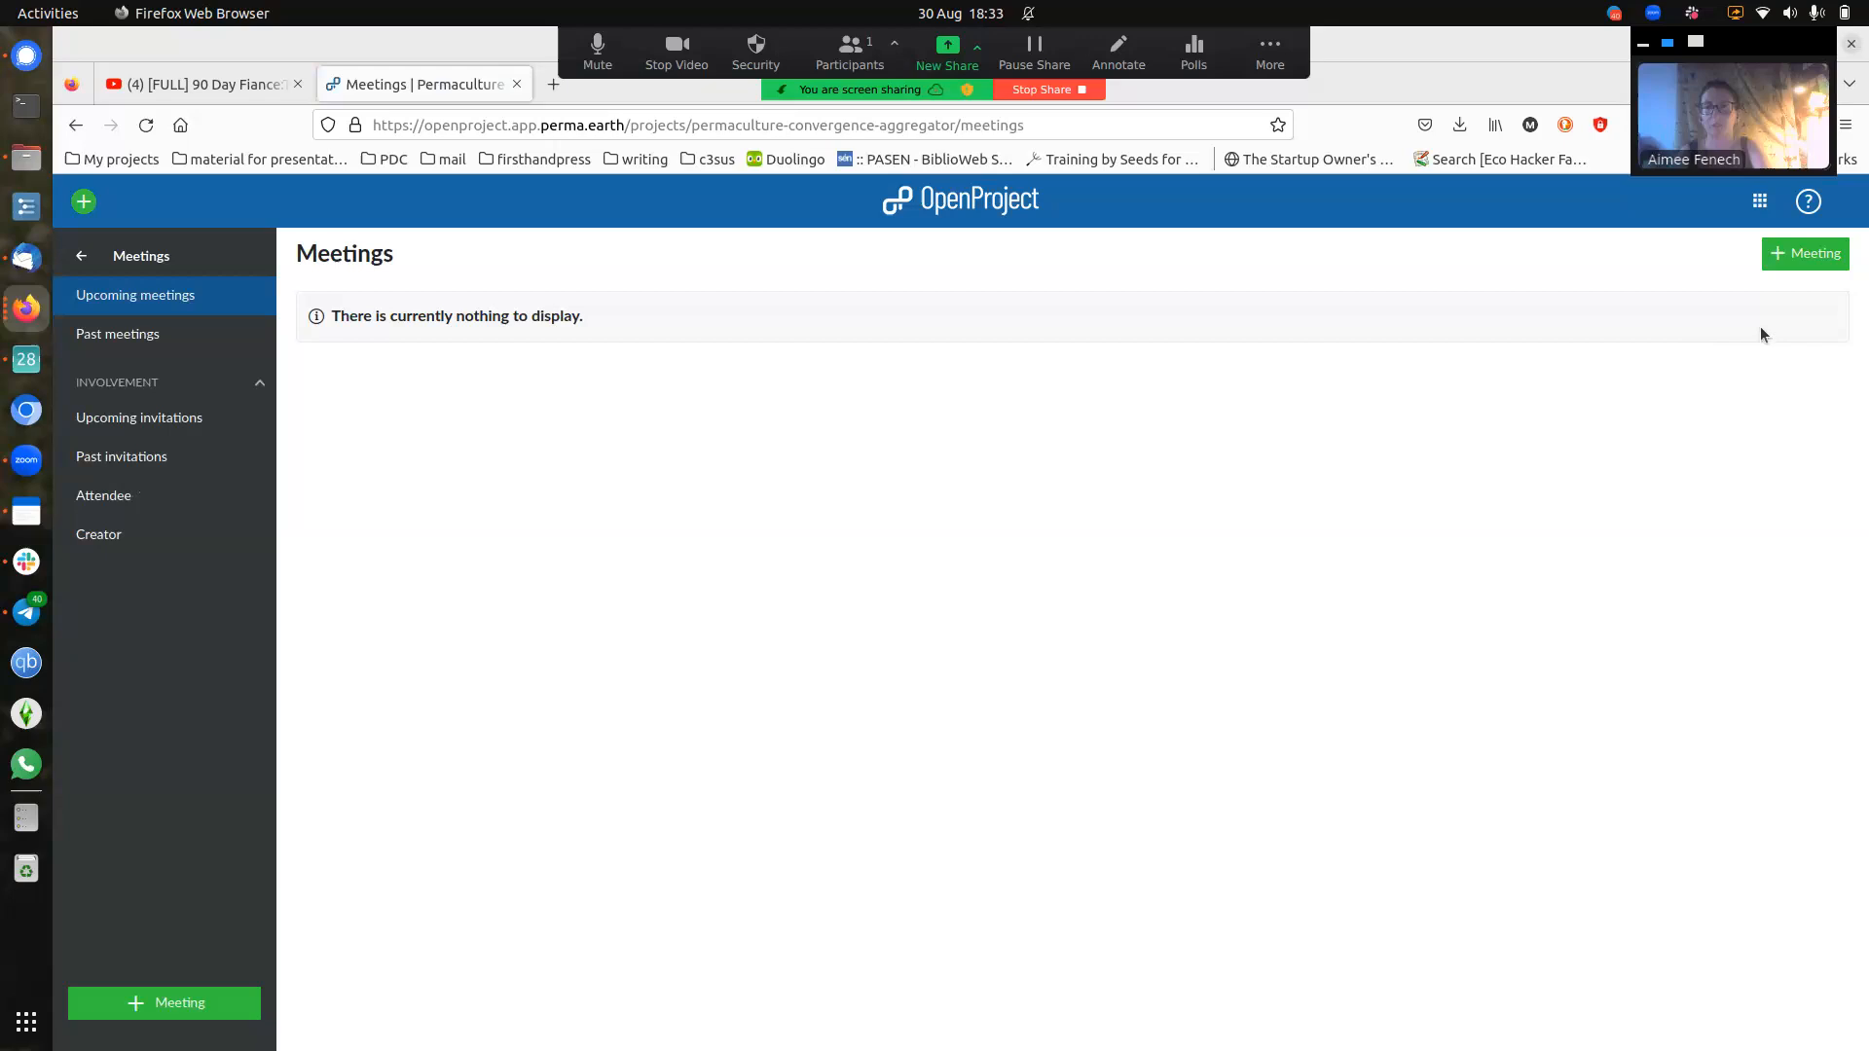
left_click(216, 345)
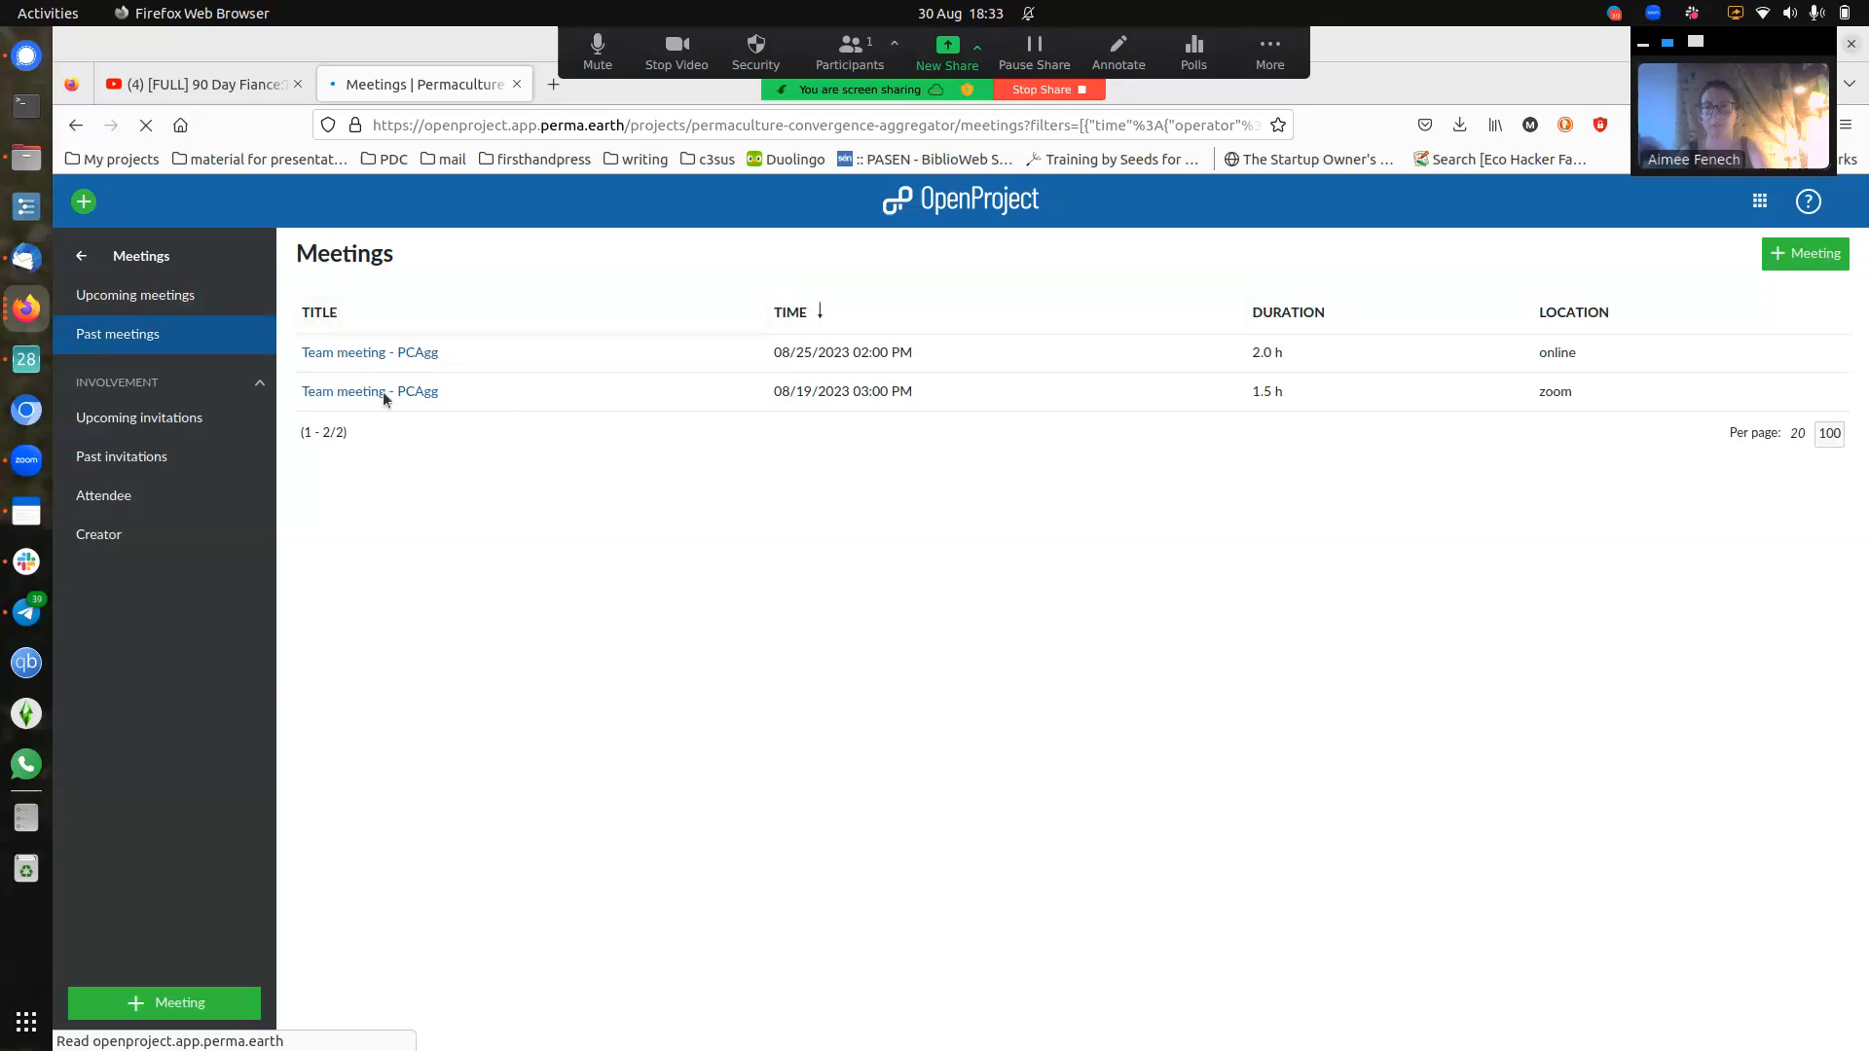
left_click(1805, 254)
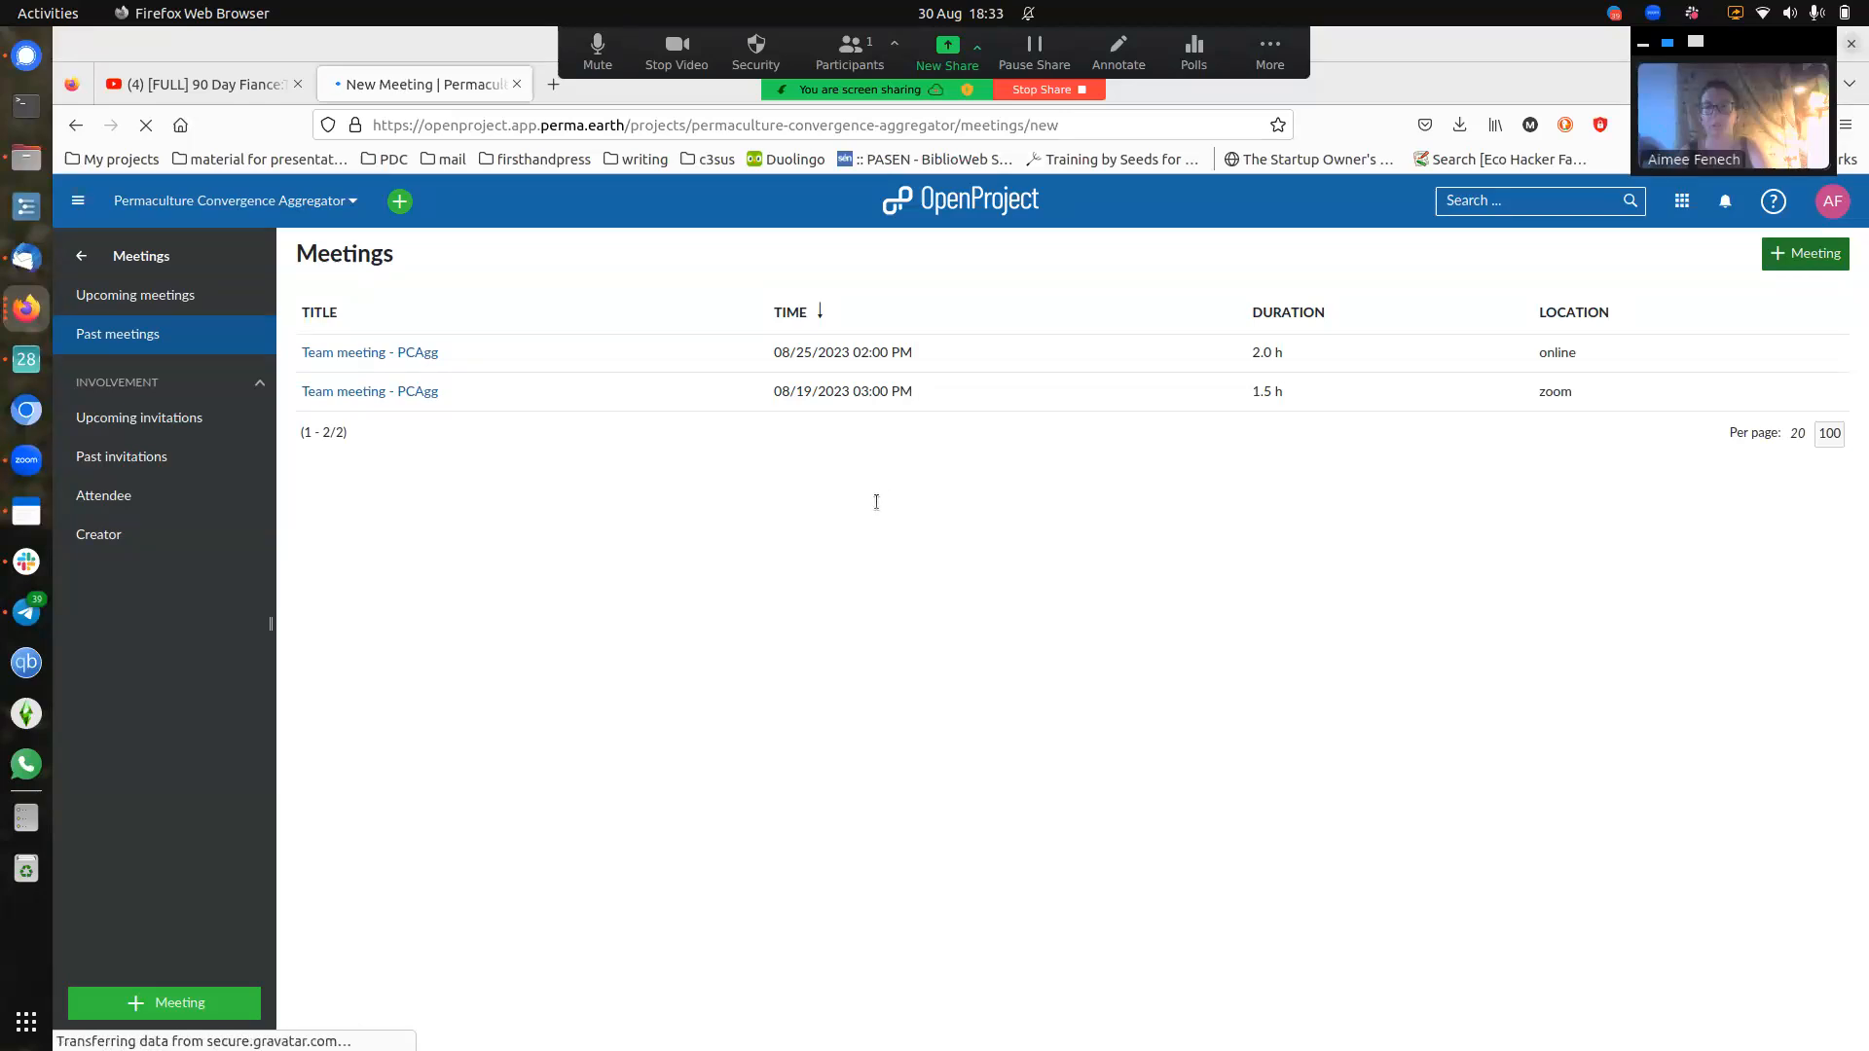
- Title the meeting 'Team meeting - PCAgg' with location 'zoom'
left_click(735, 319)
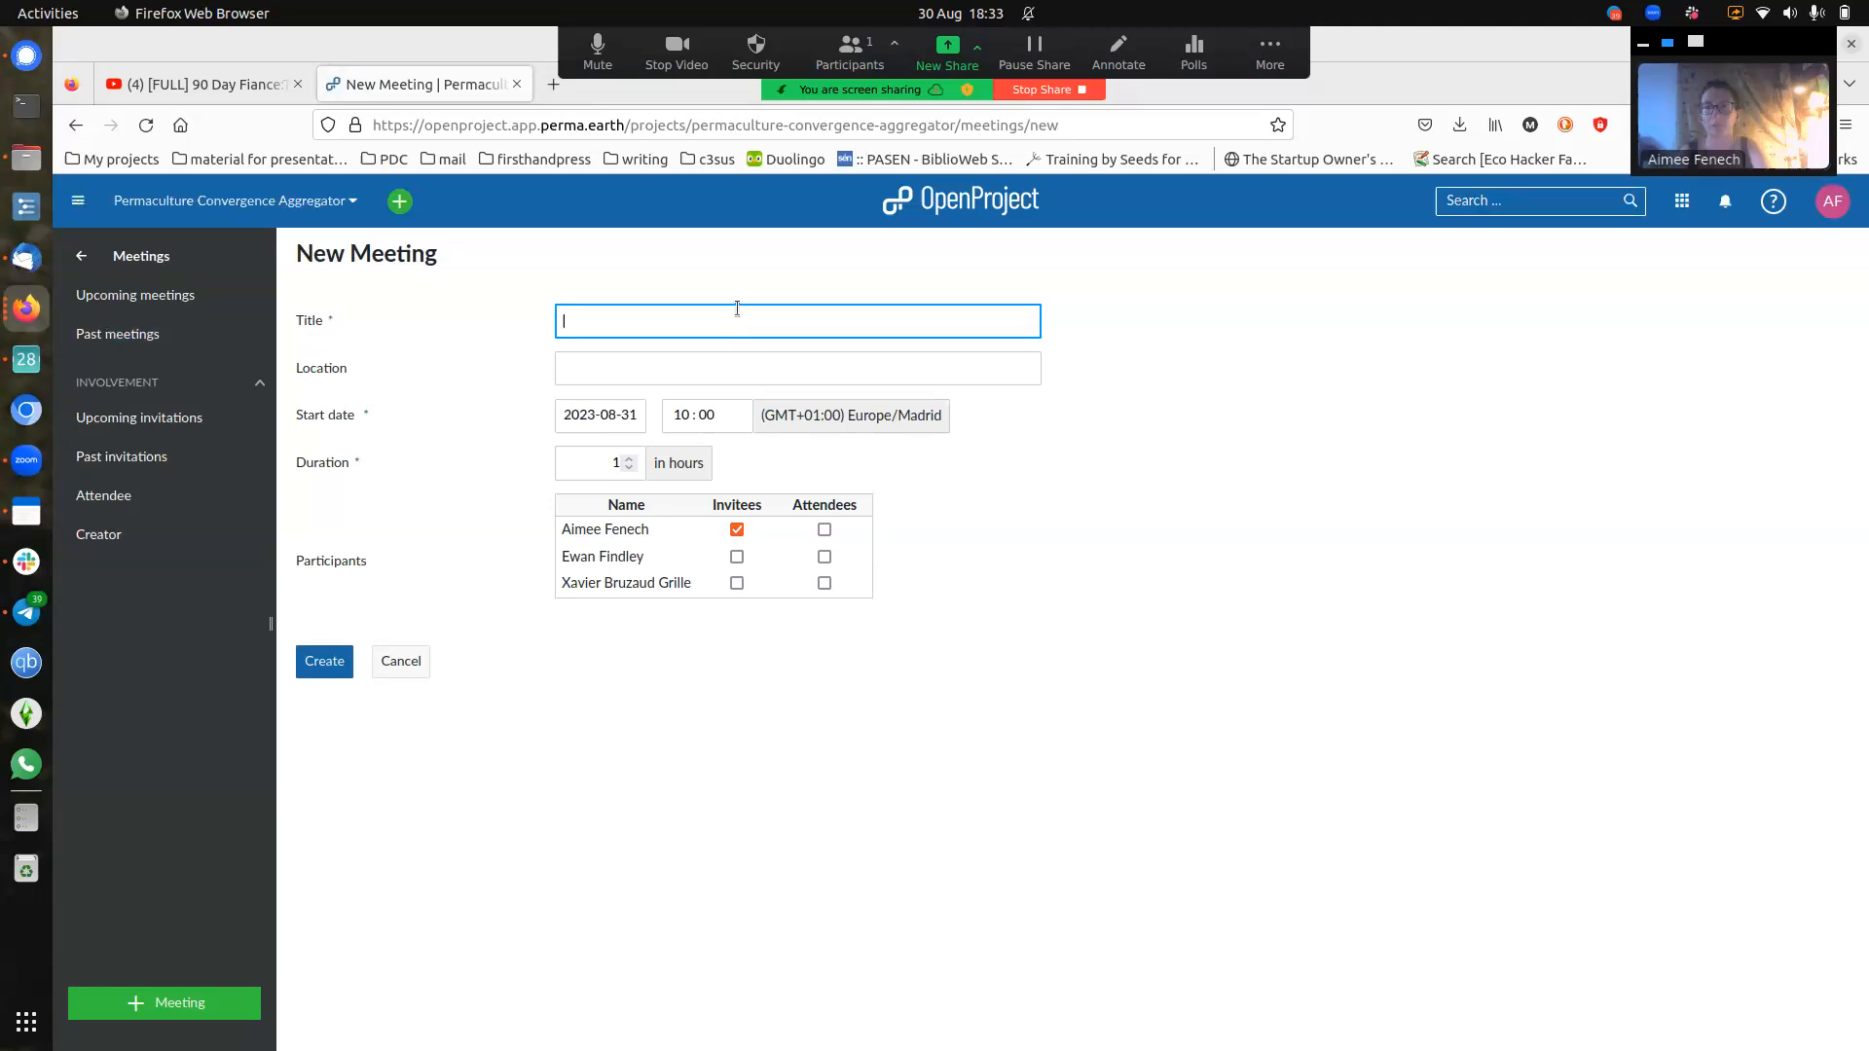
type("Team")
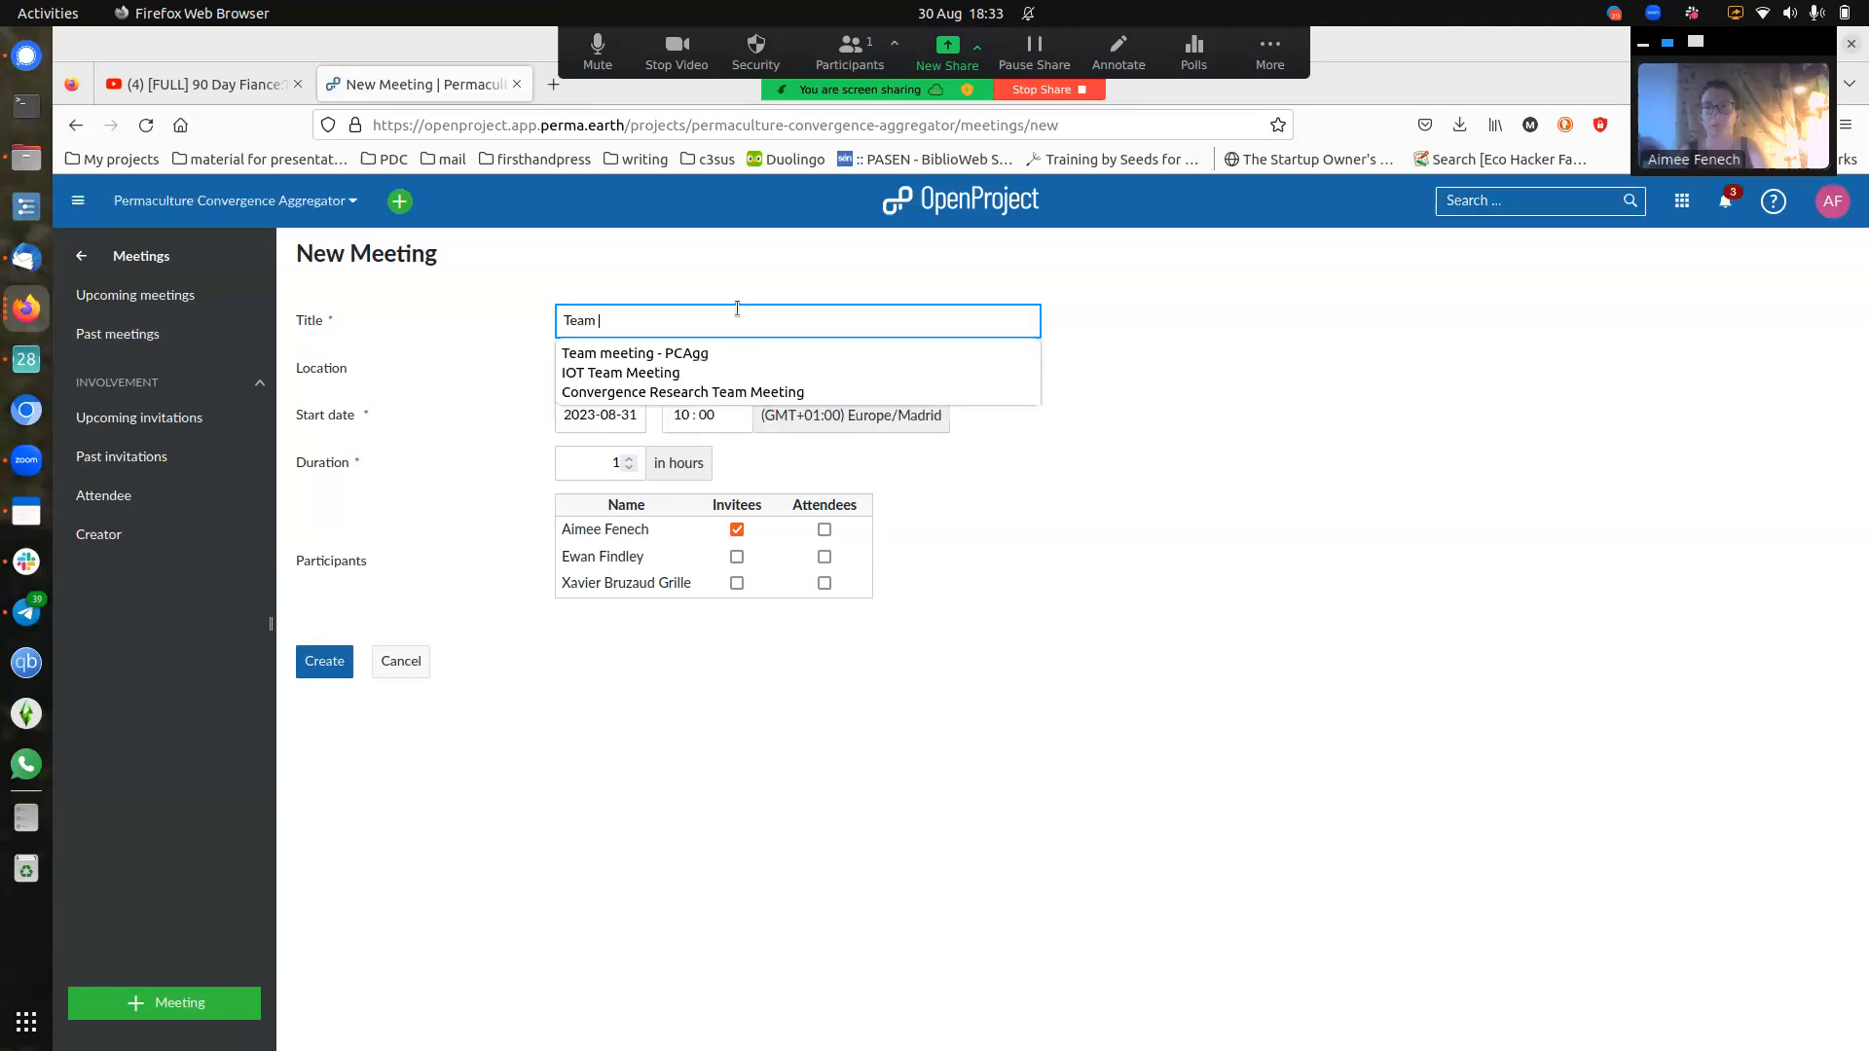
left_click(713, 351)
left_click(696, 380)
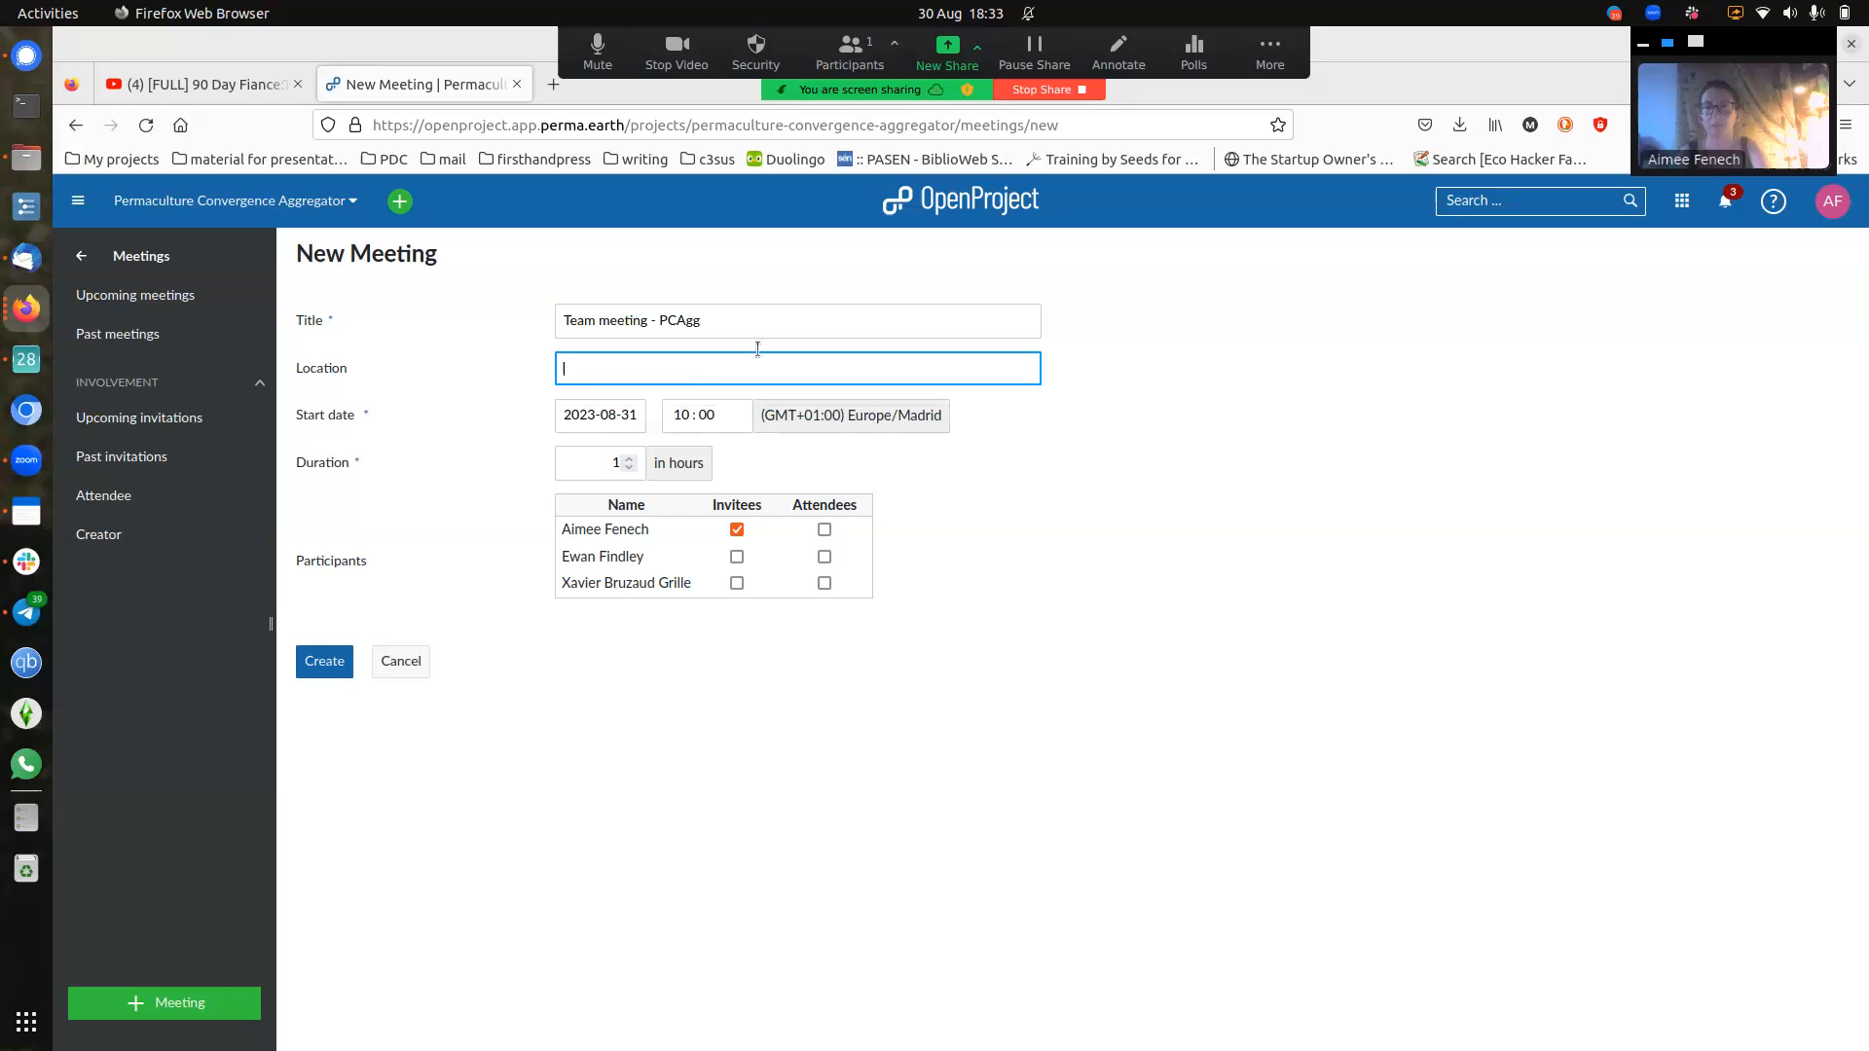
type("zoom")
left_click(696, 400)
- Set a 14:00 start on 31 August for 2 hours, invite the third member, and create it
left_click(628, 413)
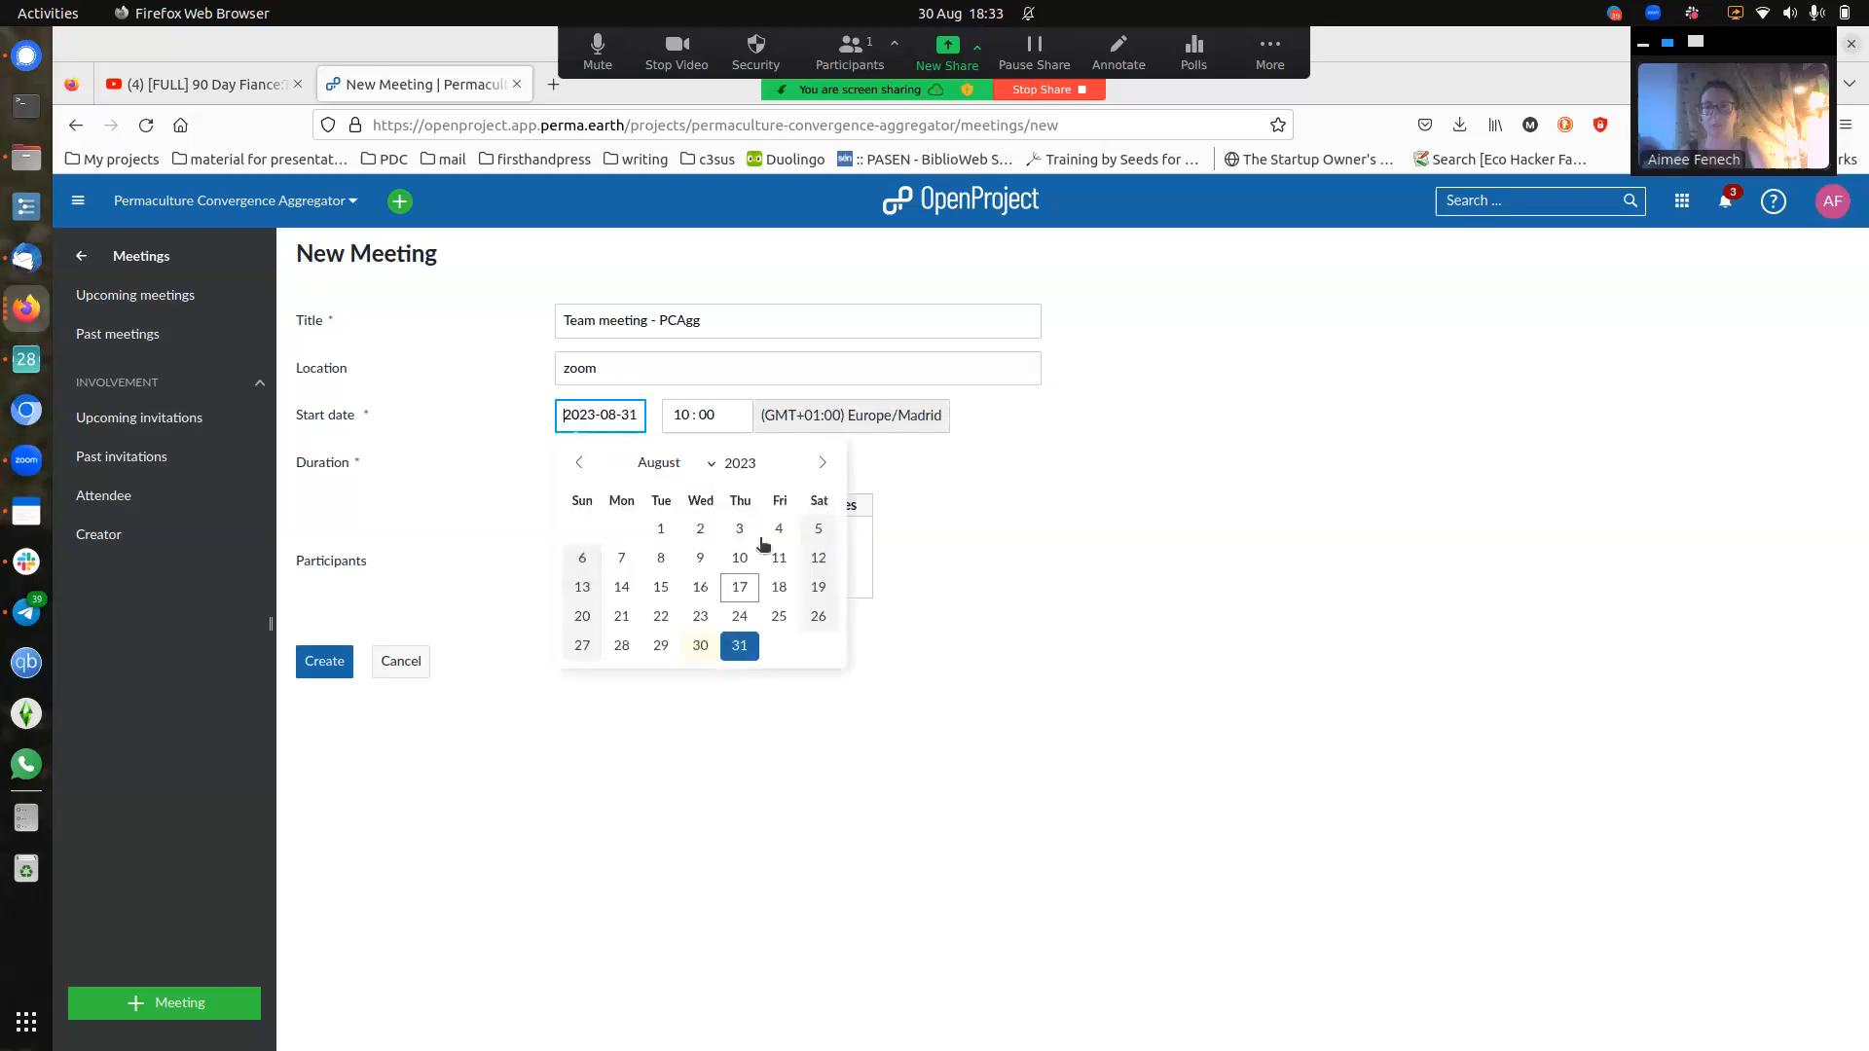
left_click(681, 418)
type("1")
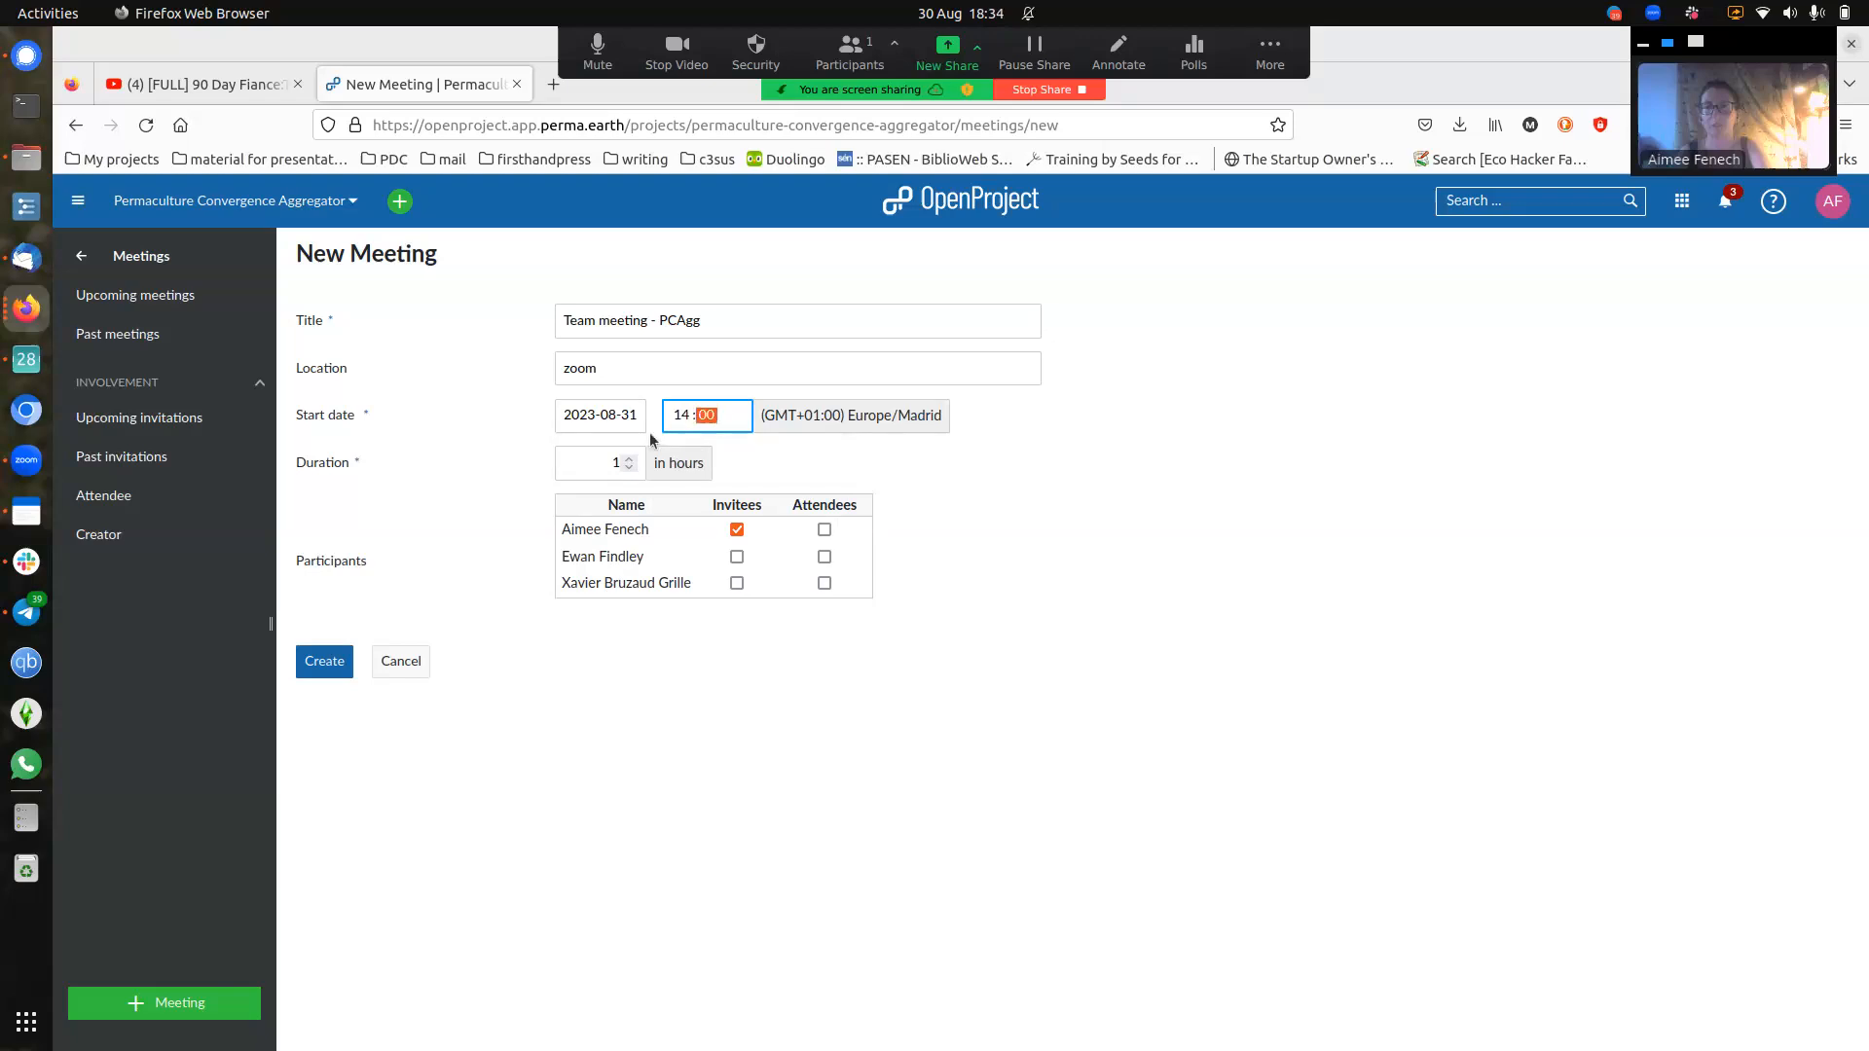
left_click(629, 458)
double_click(605, 462)
type("2")
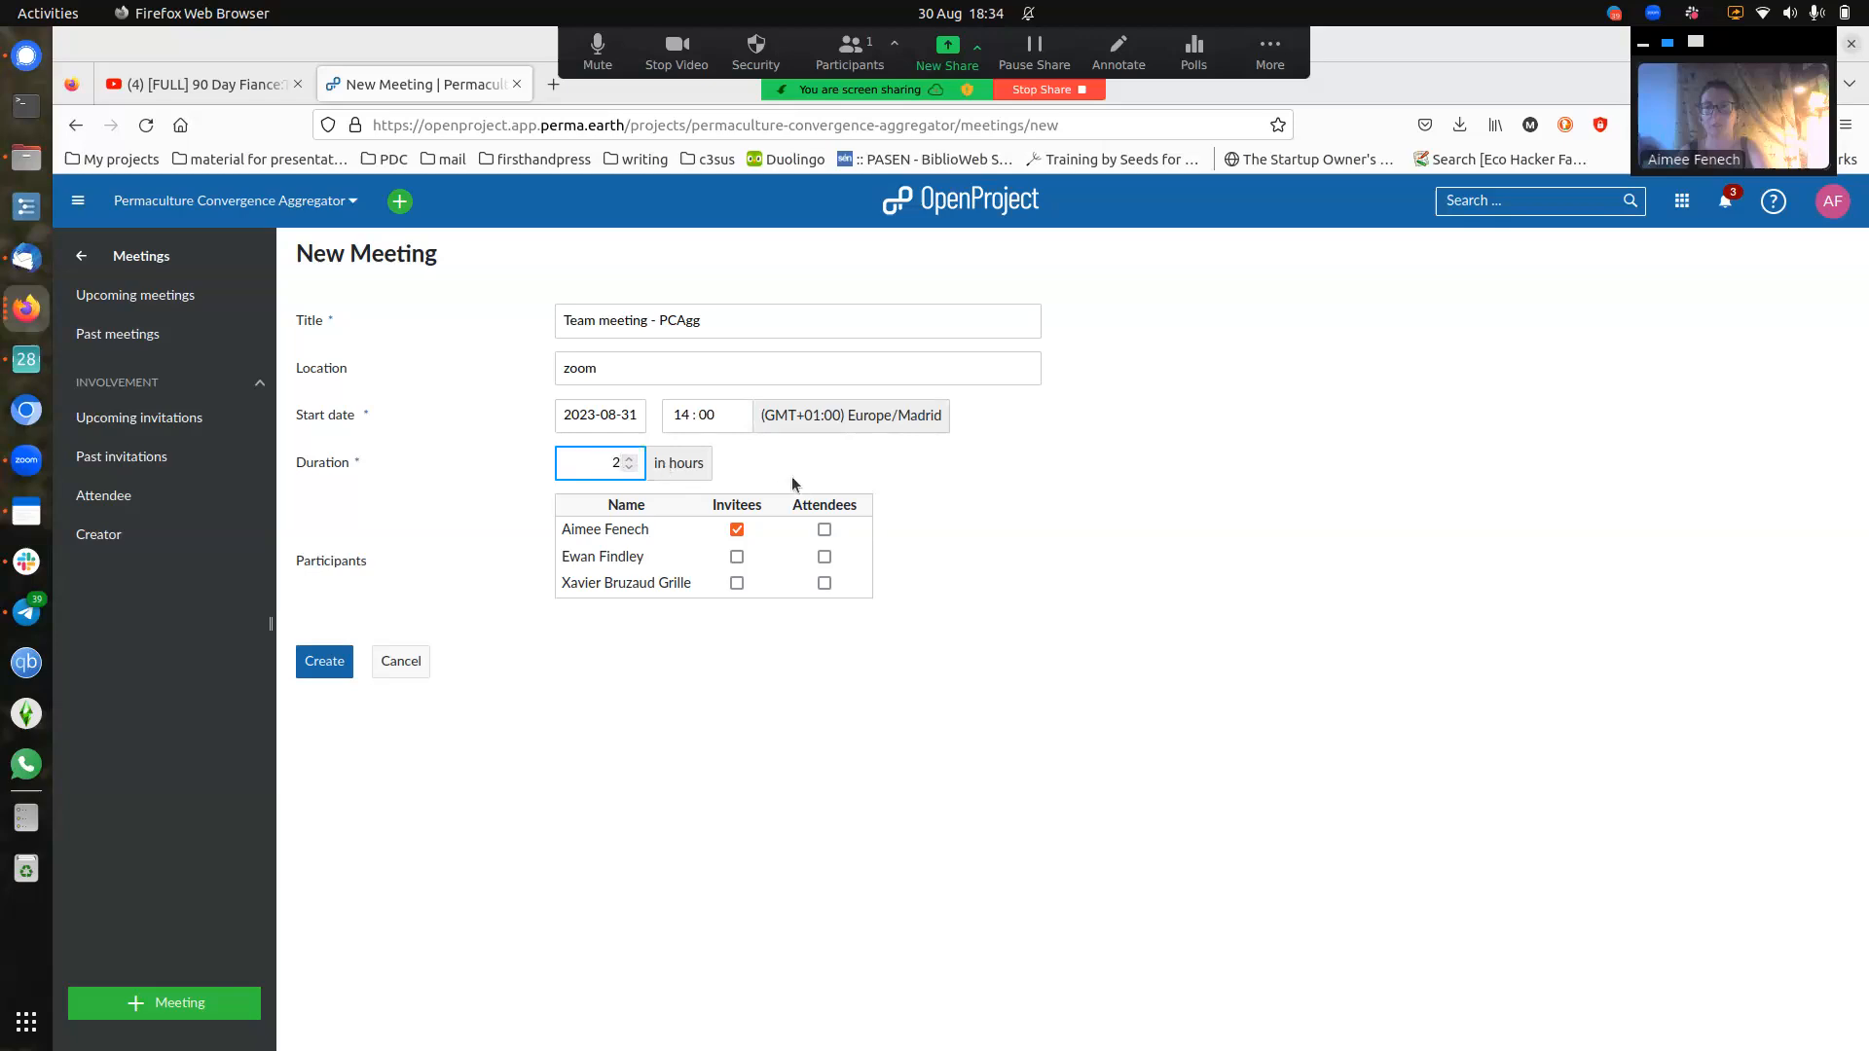
left_click(737, 582)
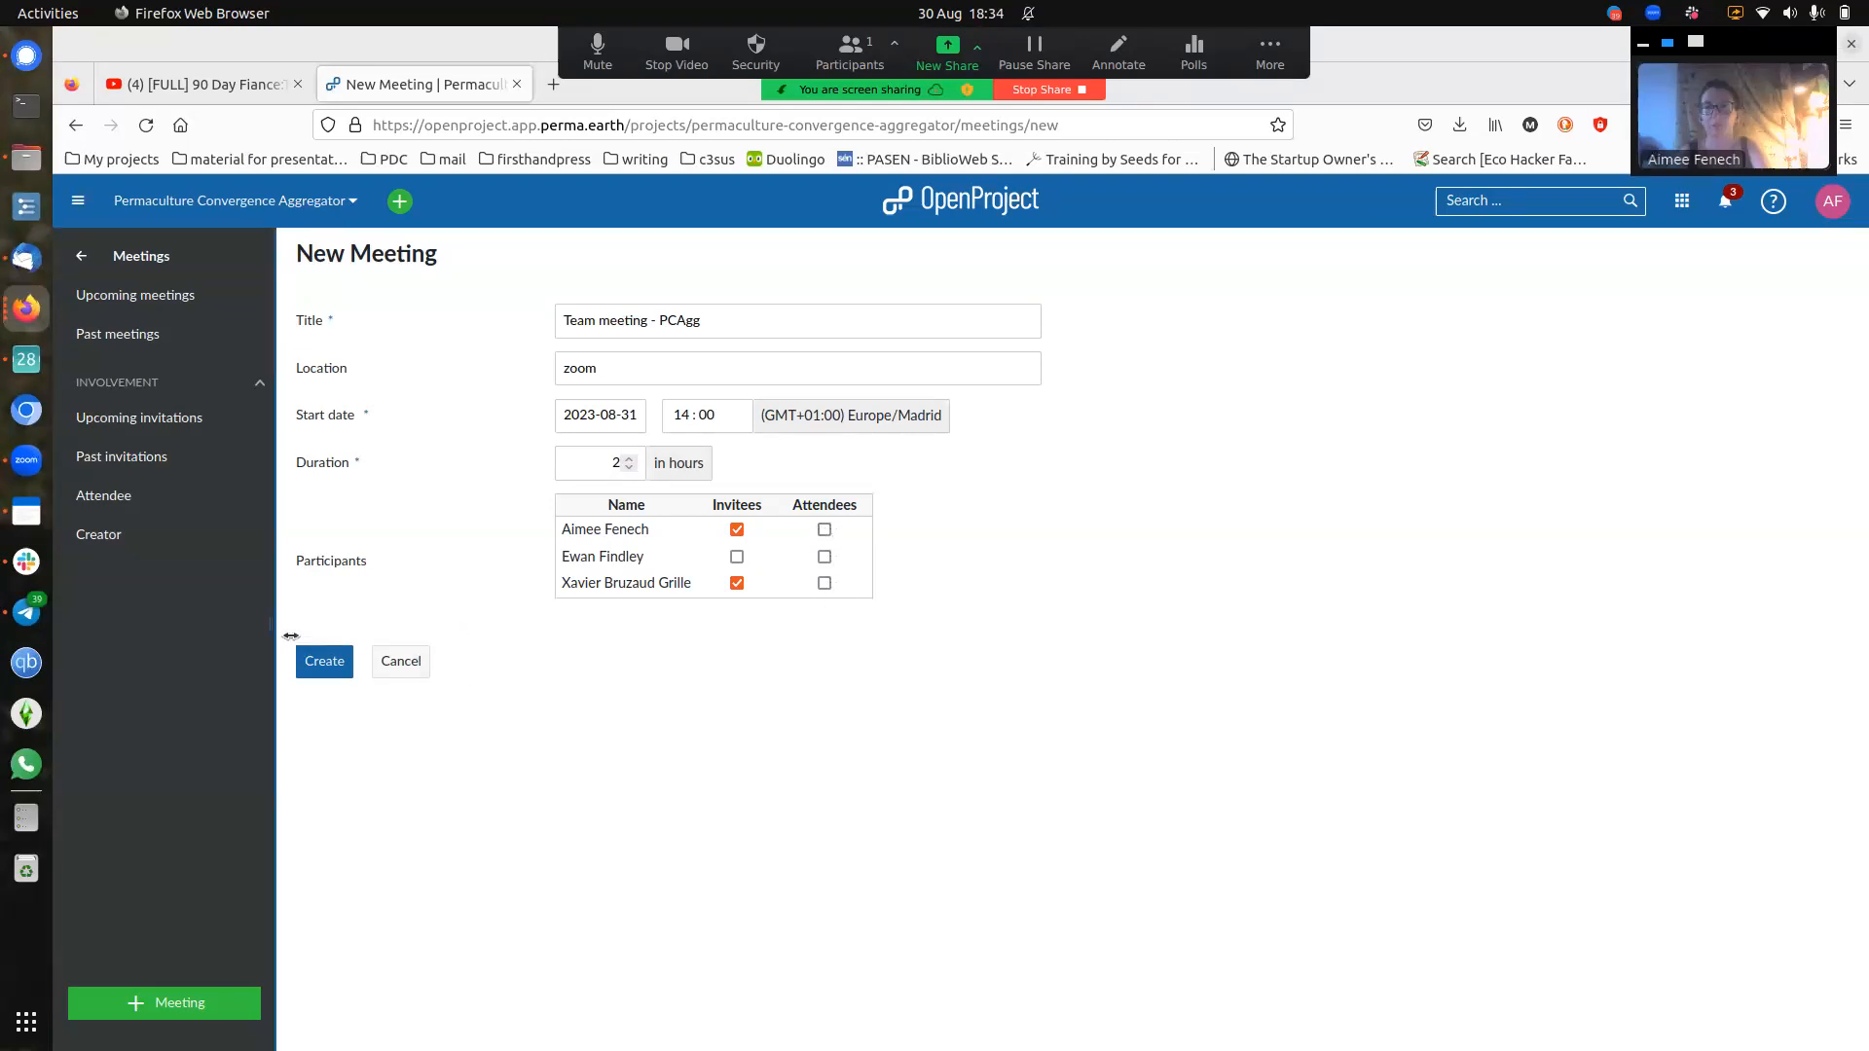
left_click(324, 660)
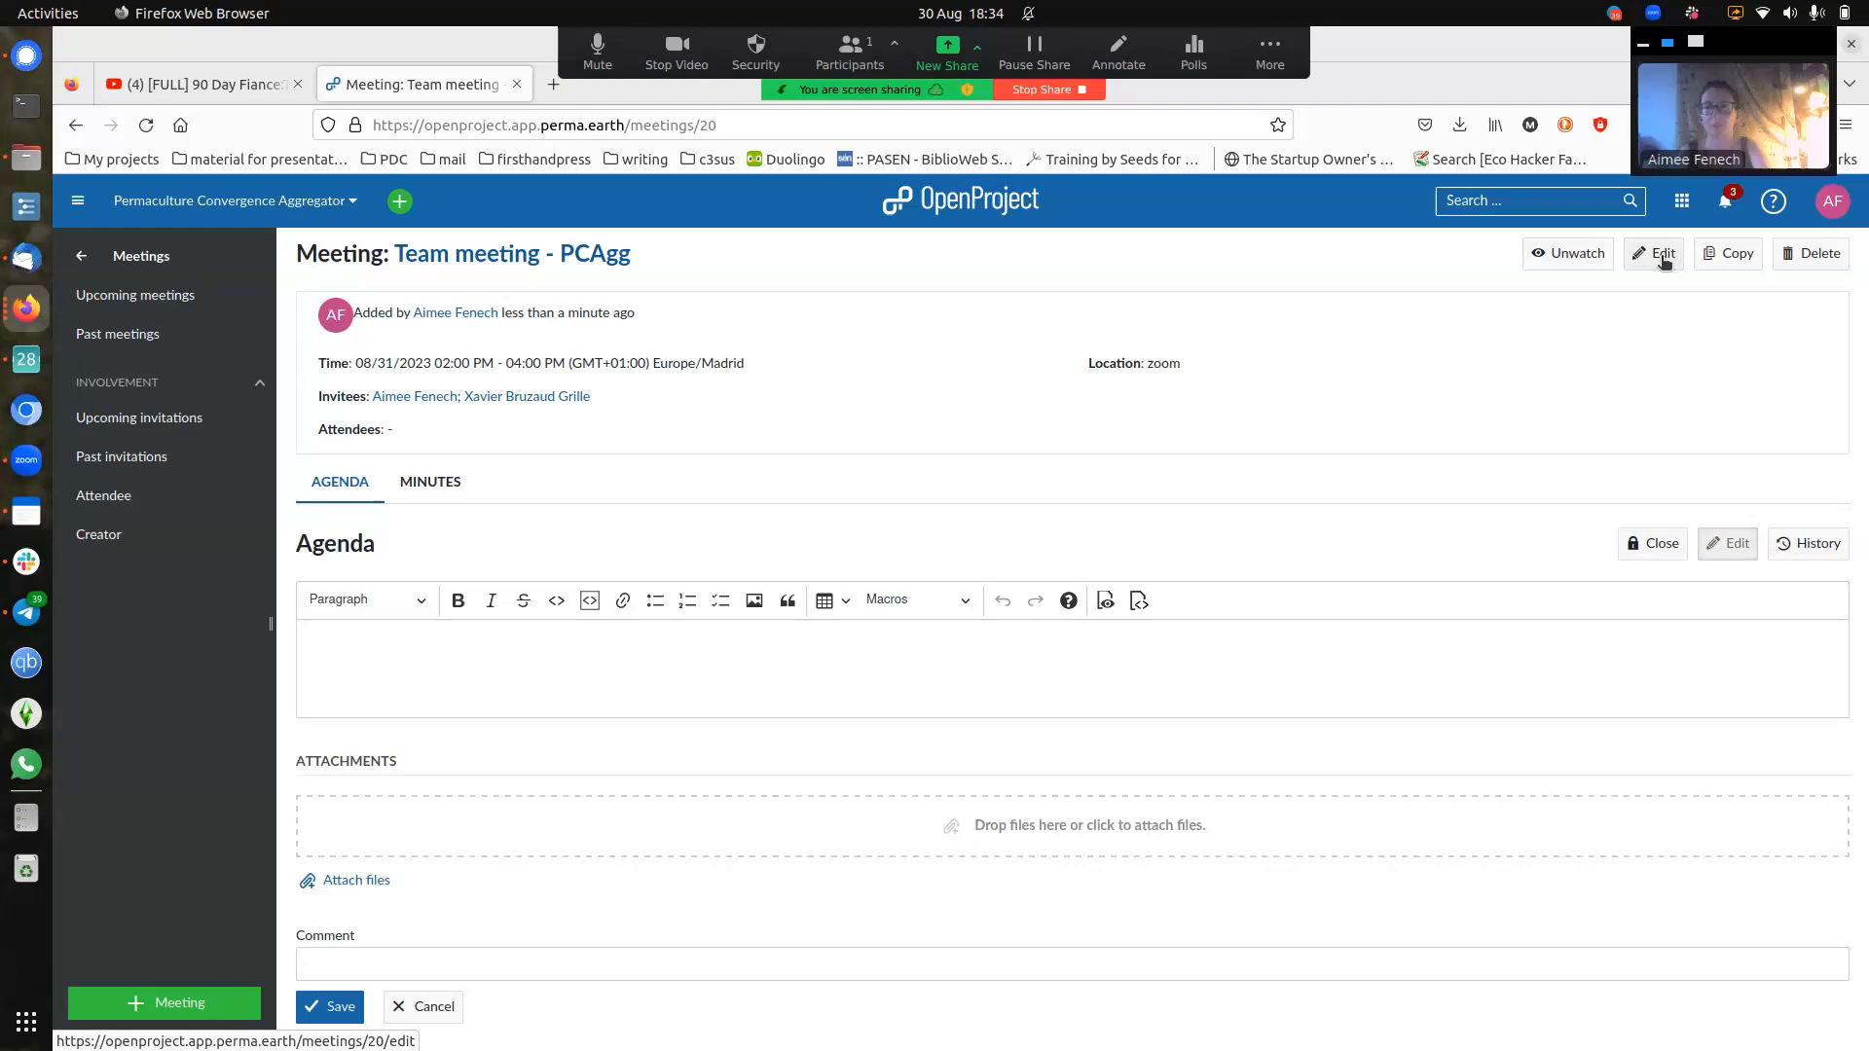
- Write agenda lines checkin, updates and checkout, and save the agenda
left_click(1112, 666)
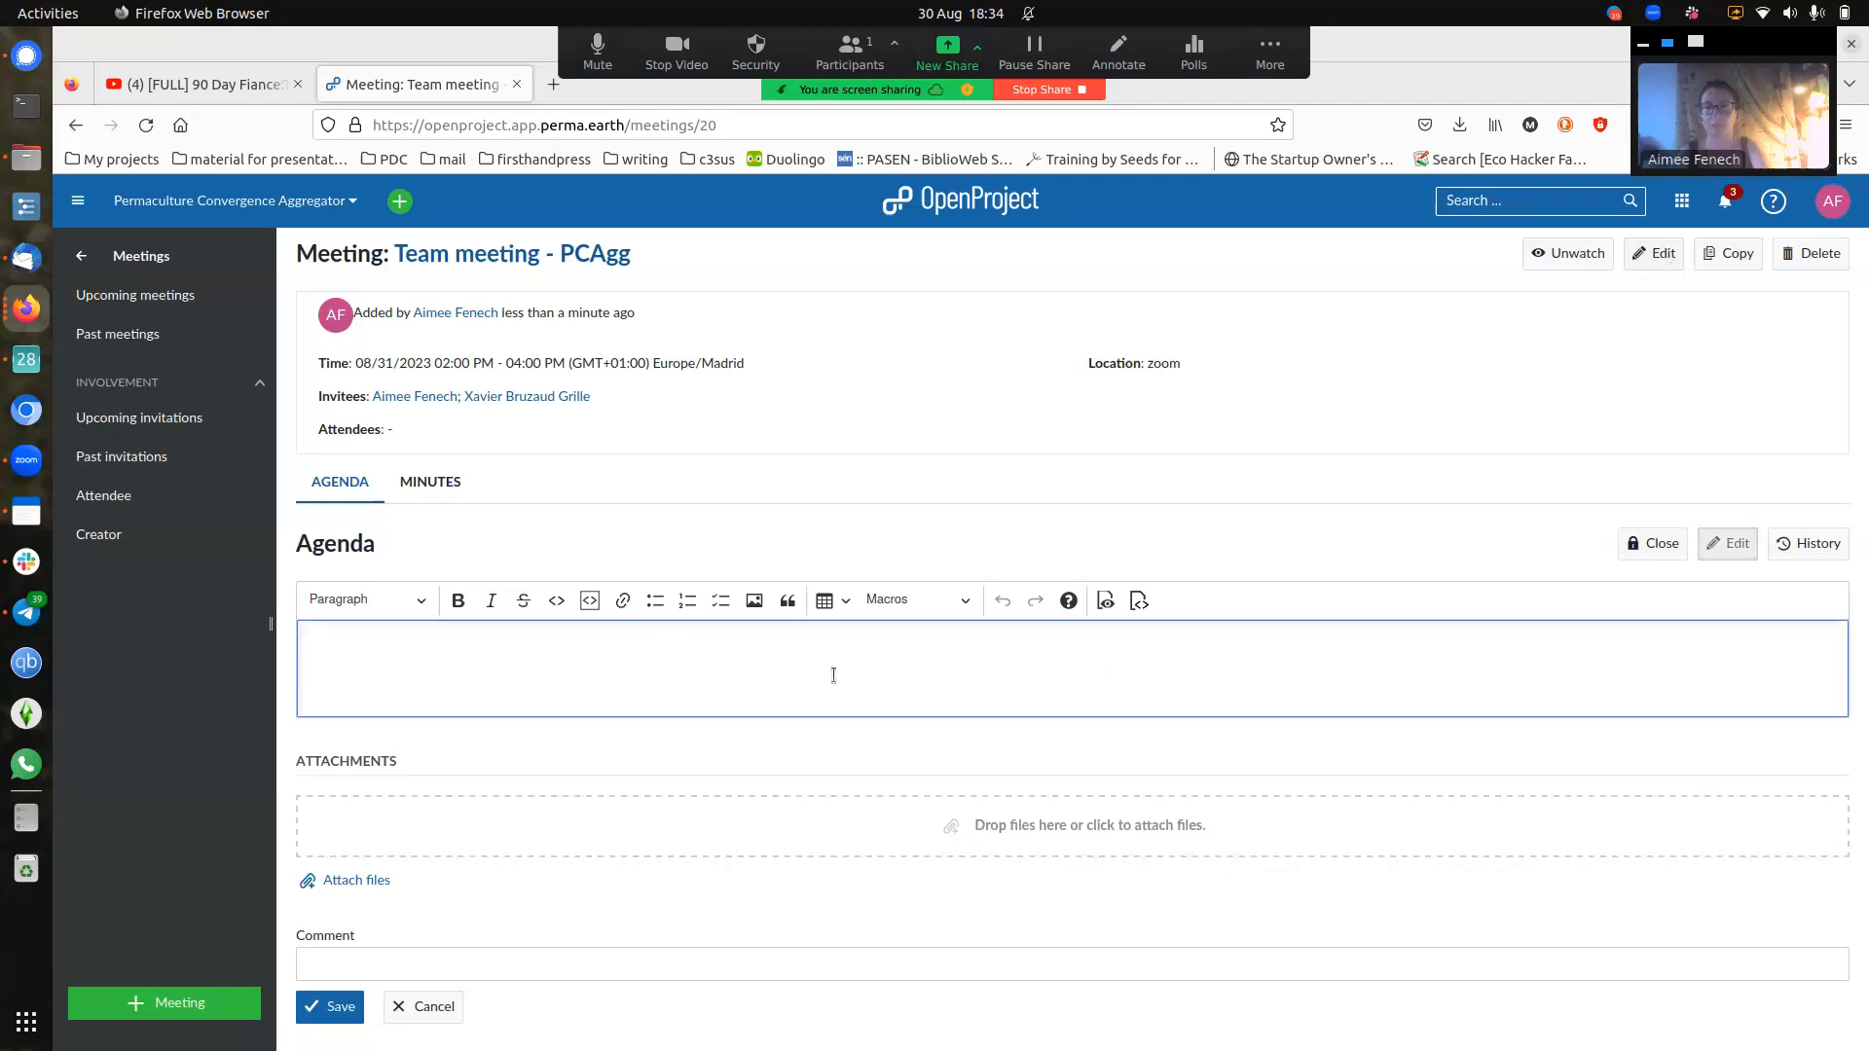
type("checking")
key("BackSpace")
type("updates")
key("Return")
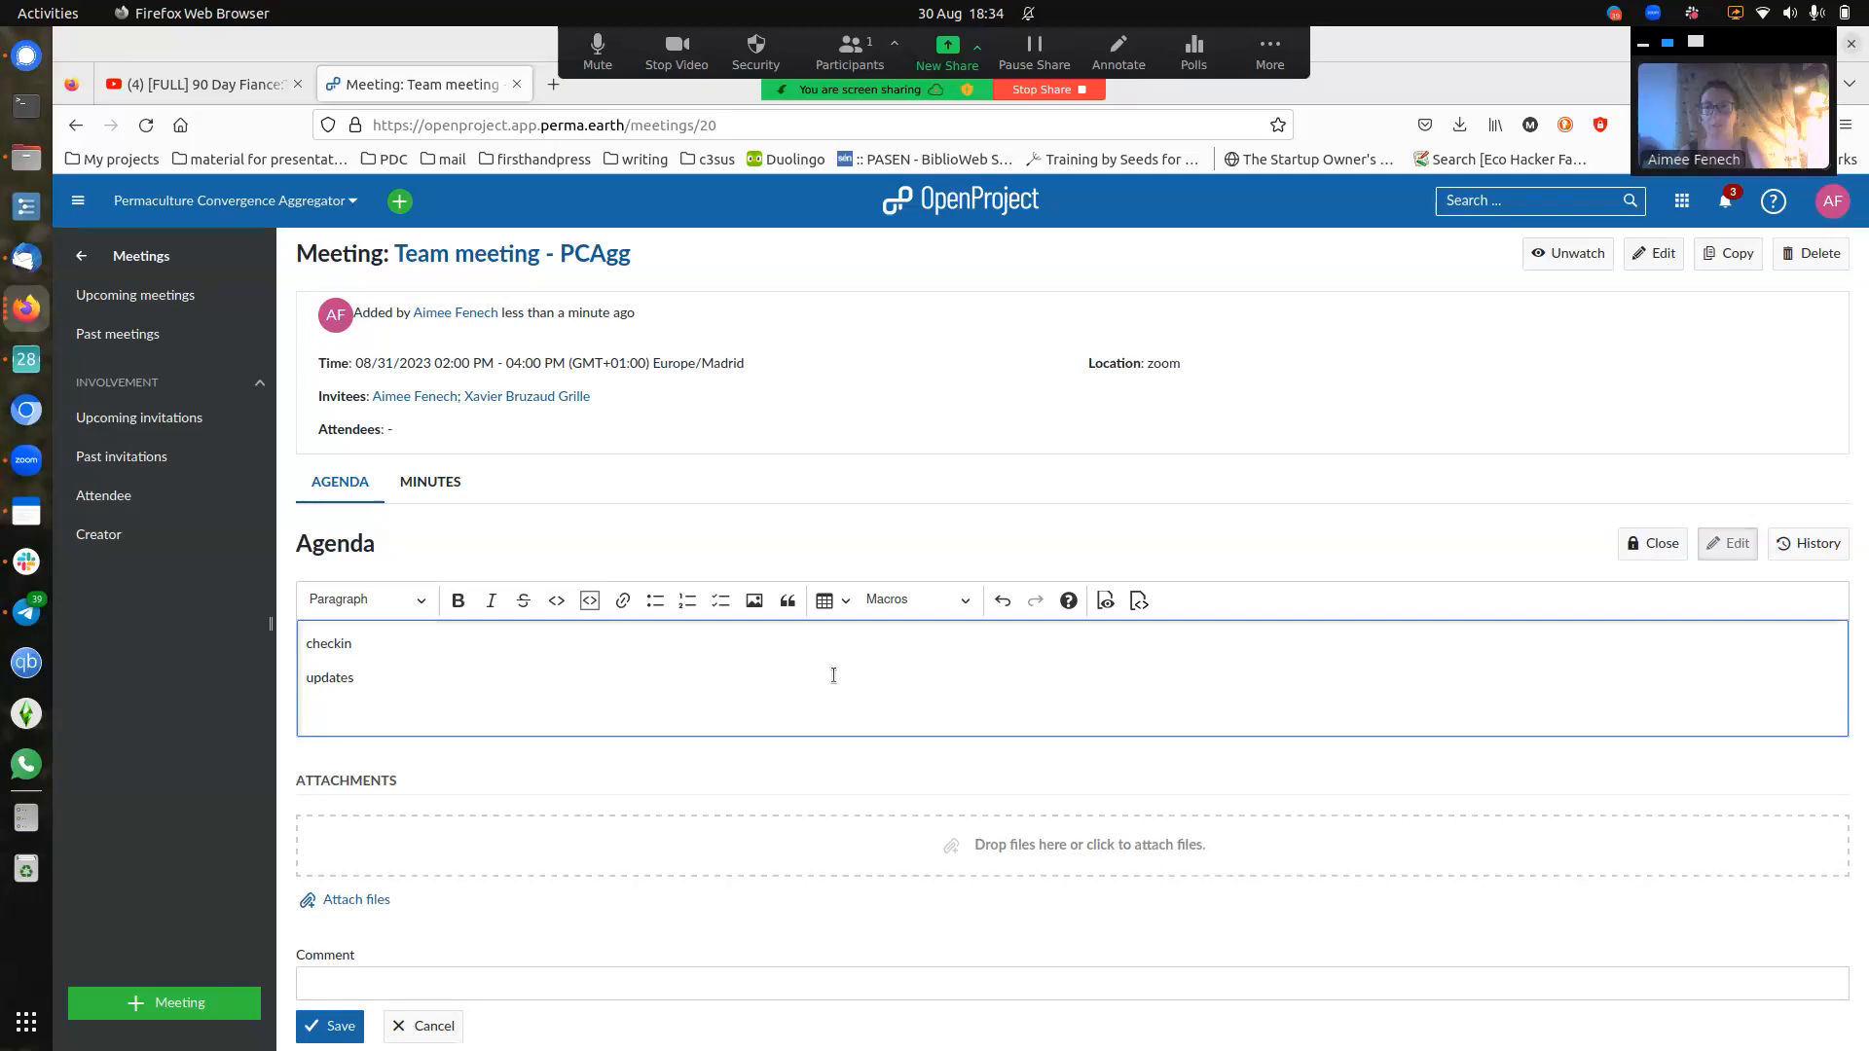
type("checkout")
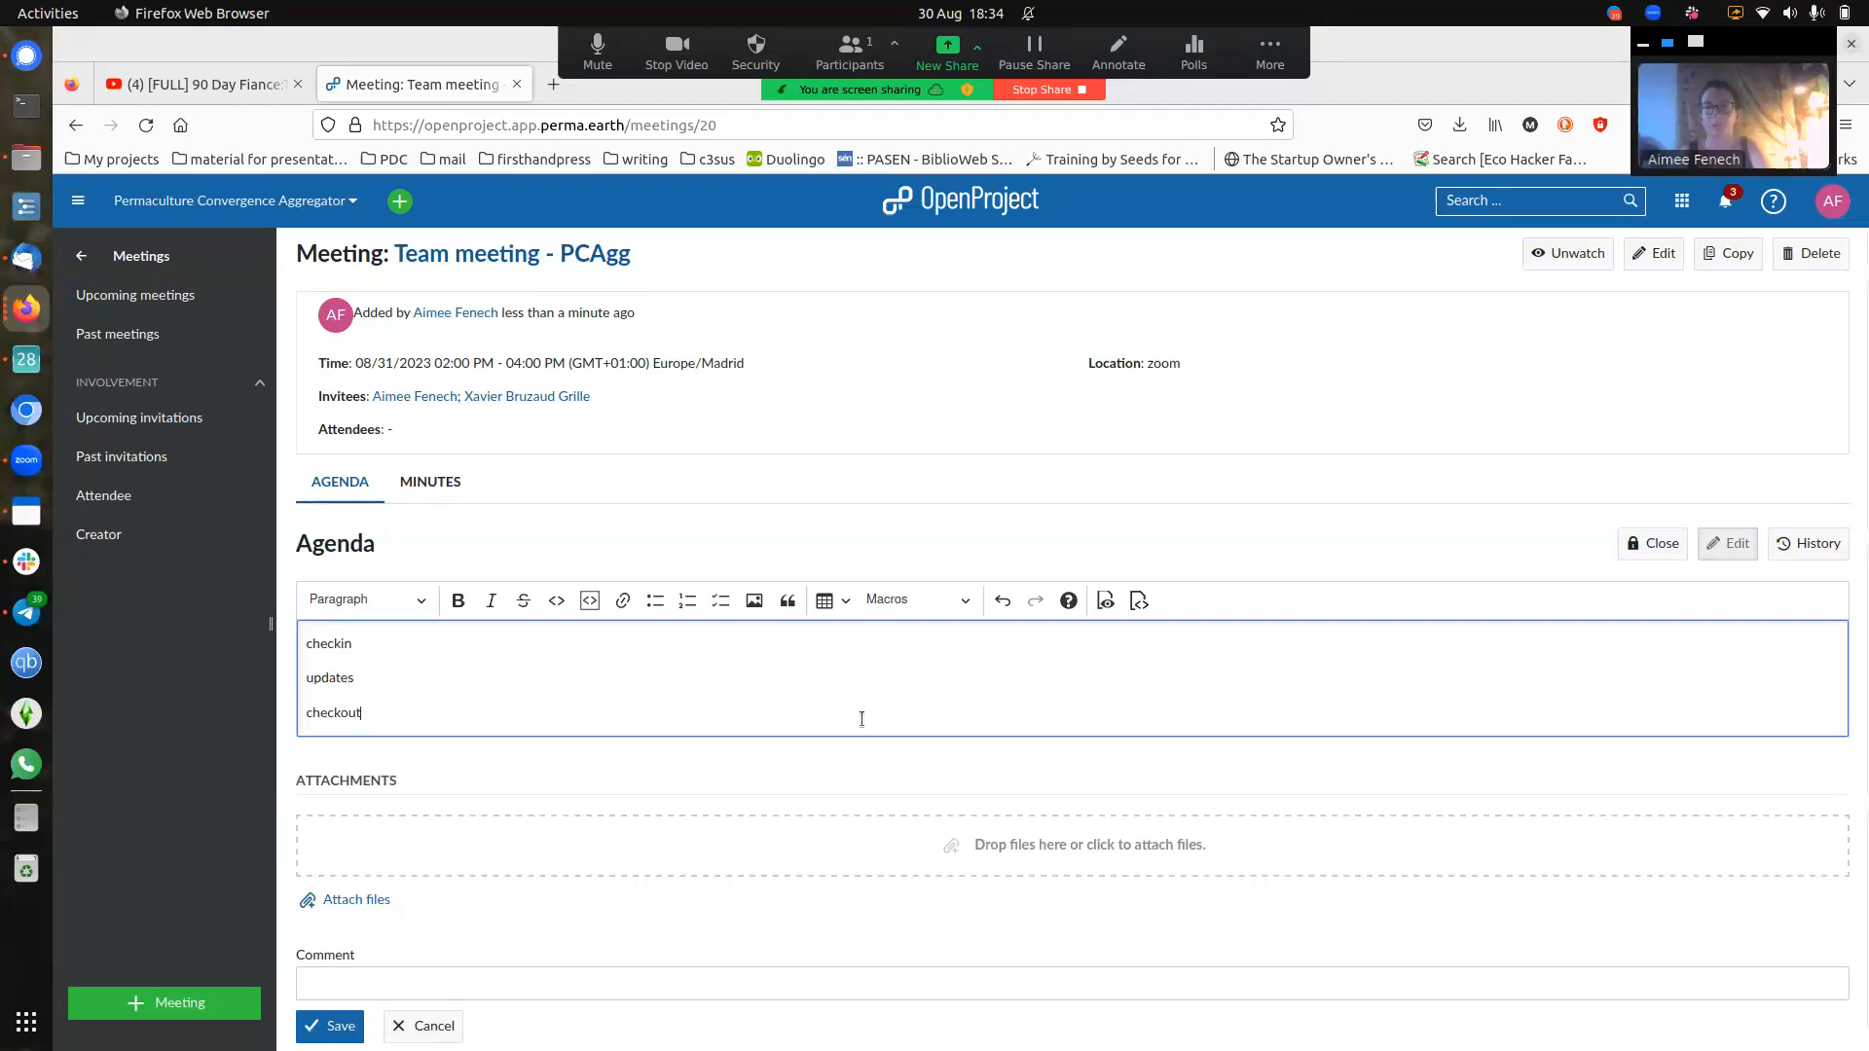
scroll(692, 835, "down", 1)
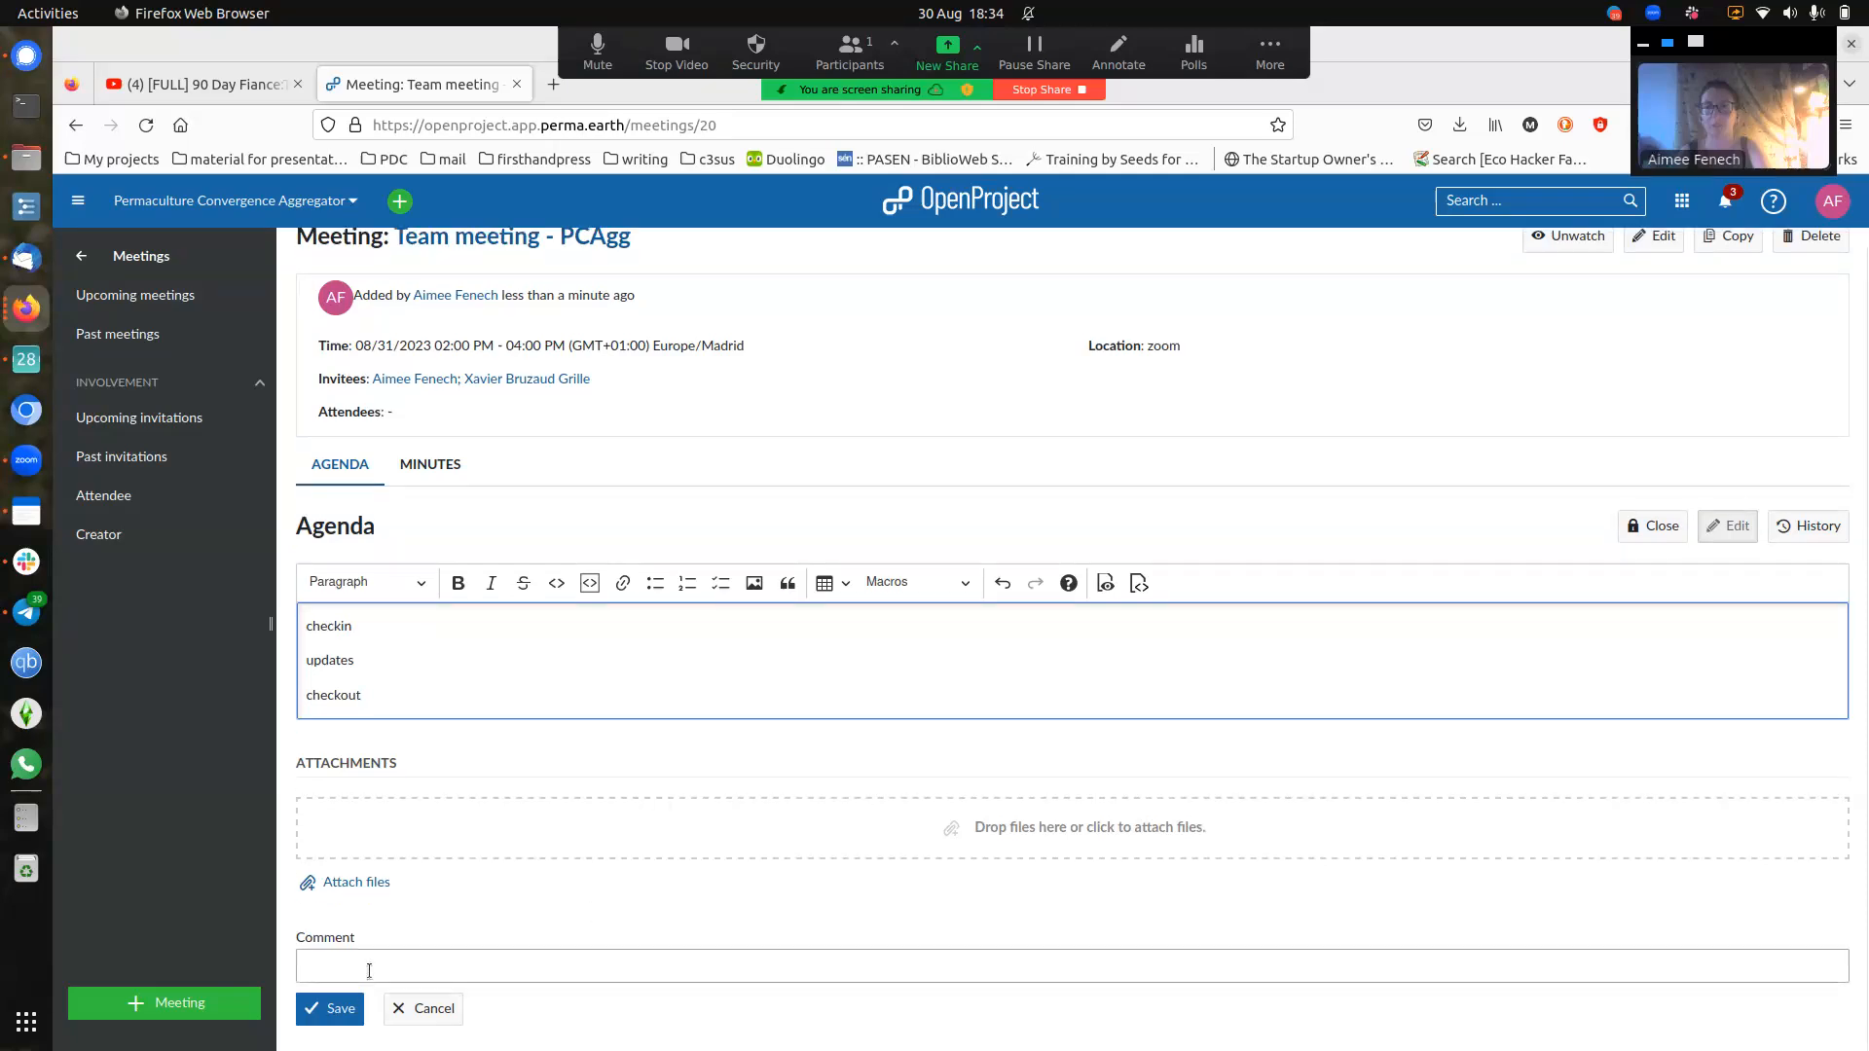
left_click(332, 1011)
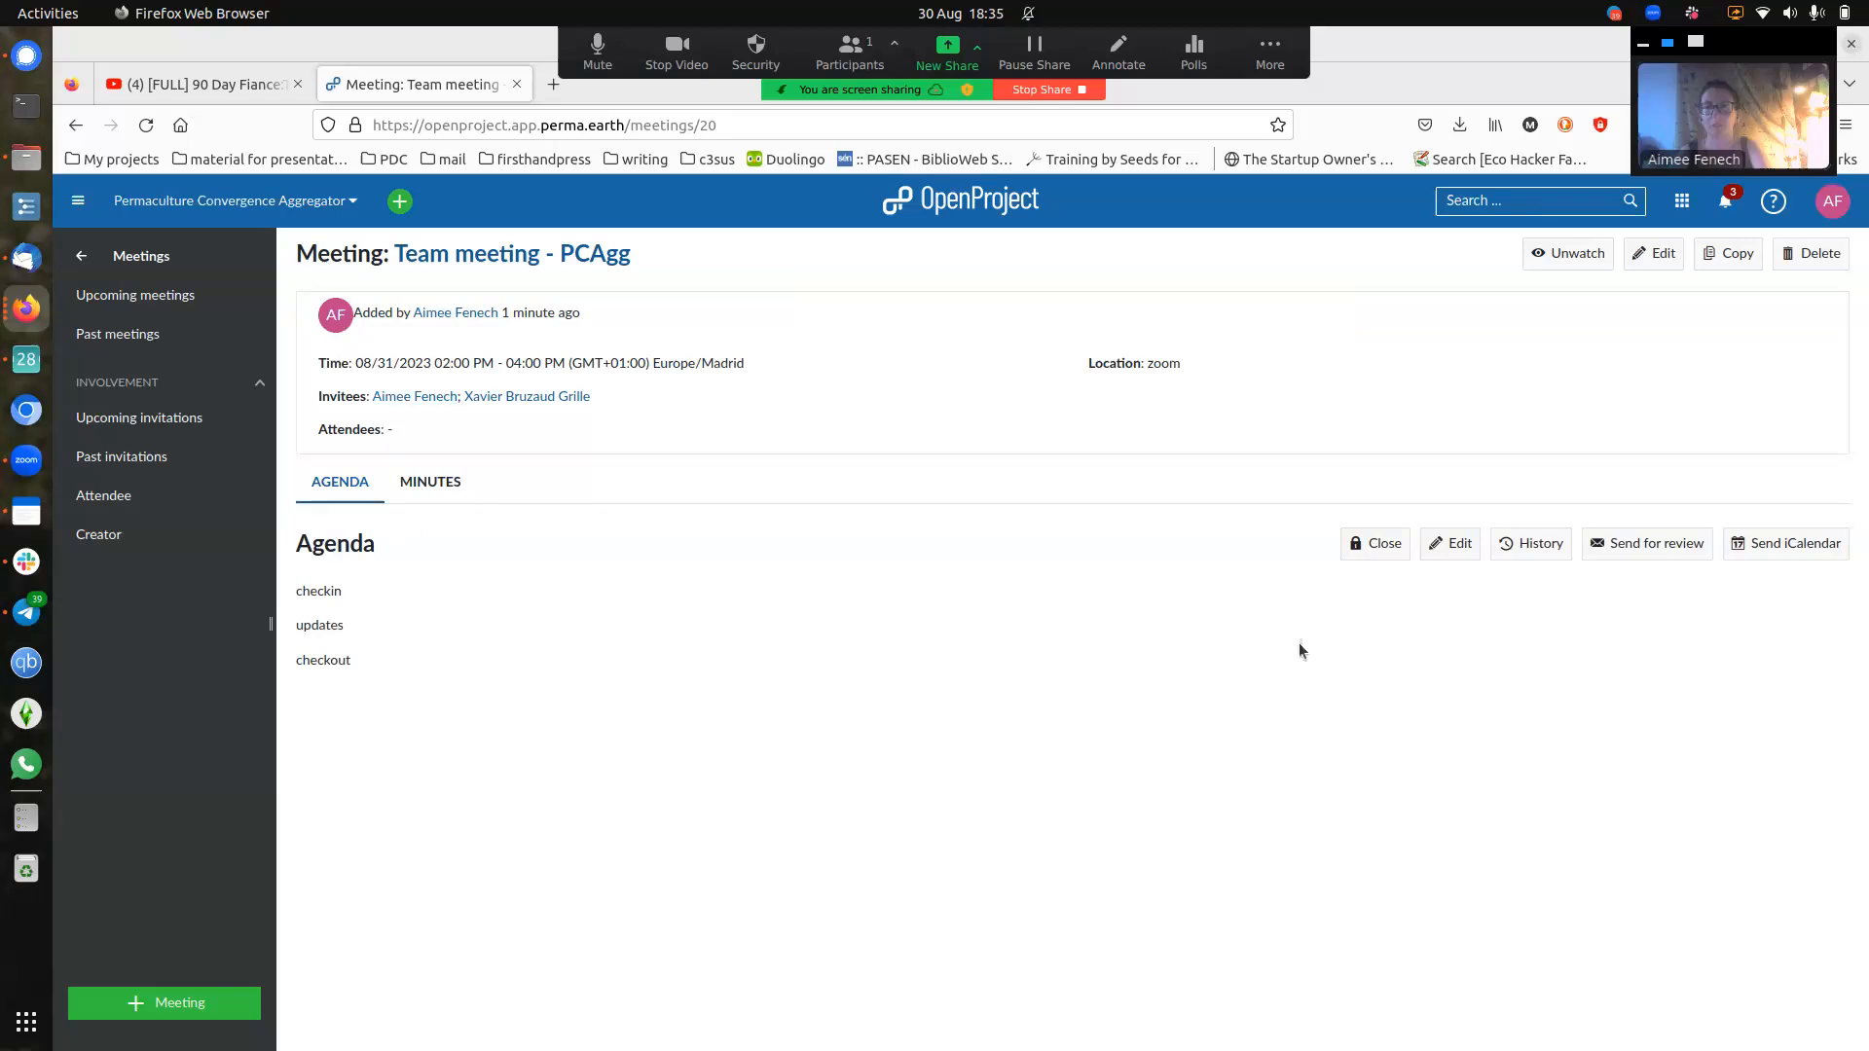
- View the new meeting's empty minutes, then go back to the past meetings list
left_click(430, 484)
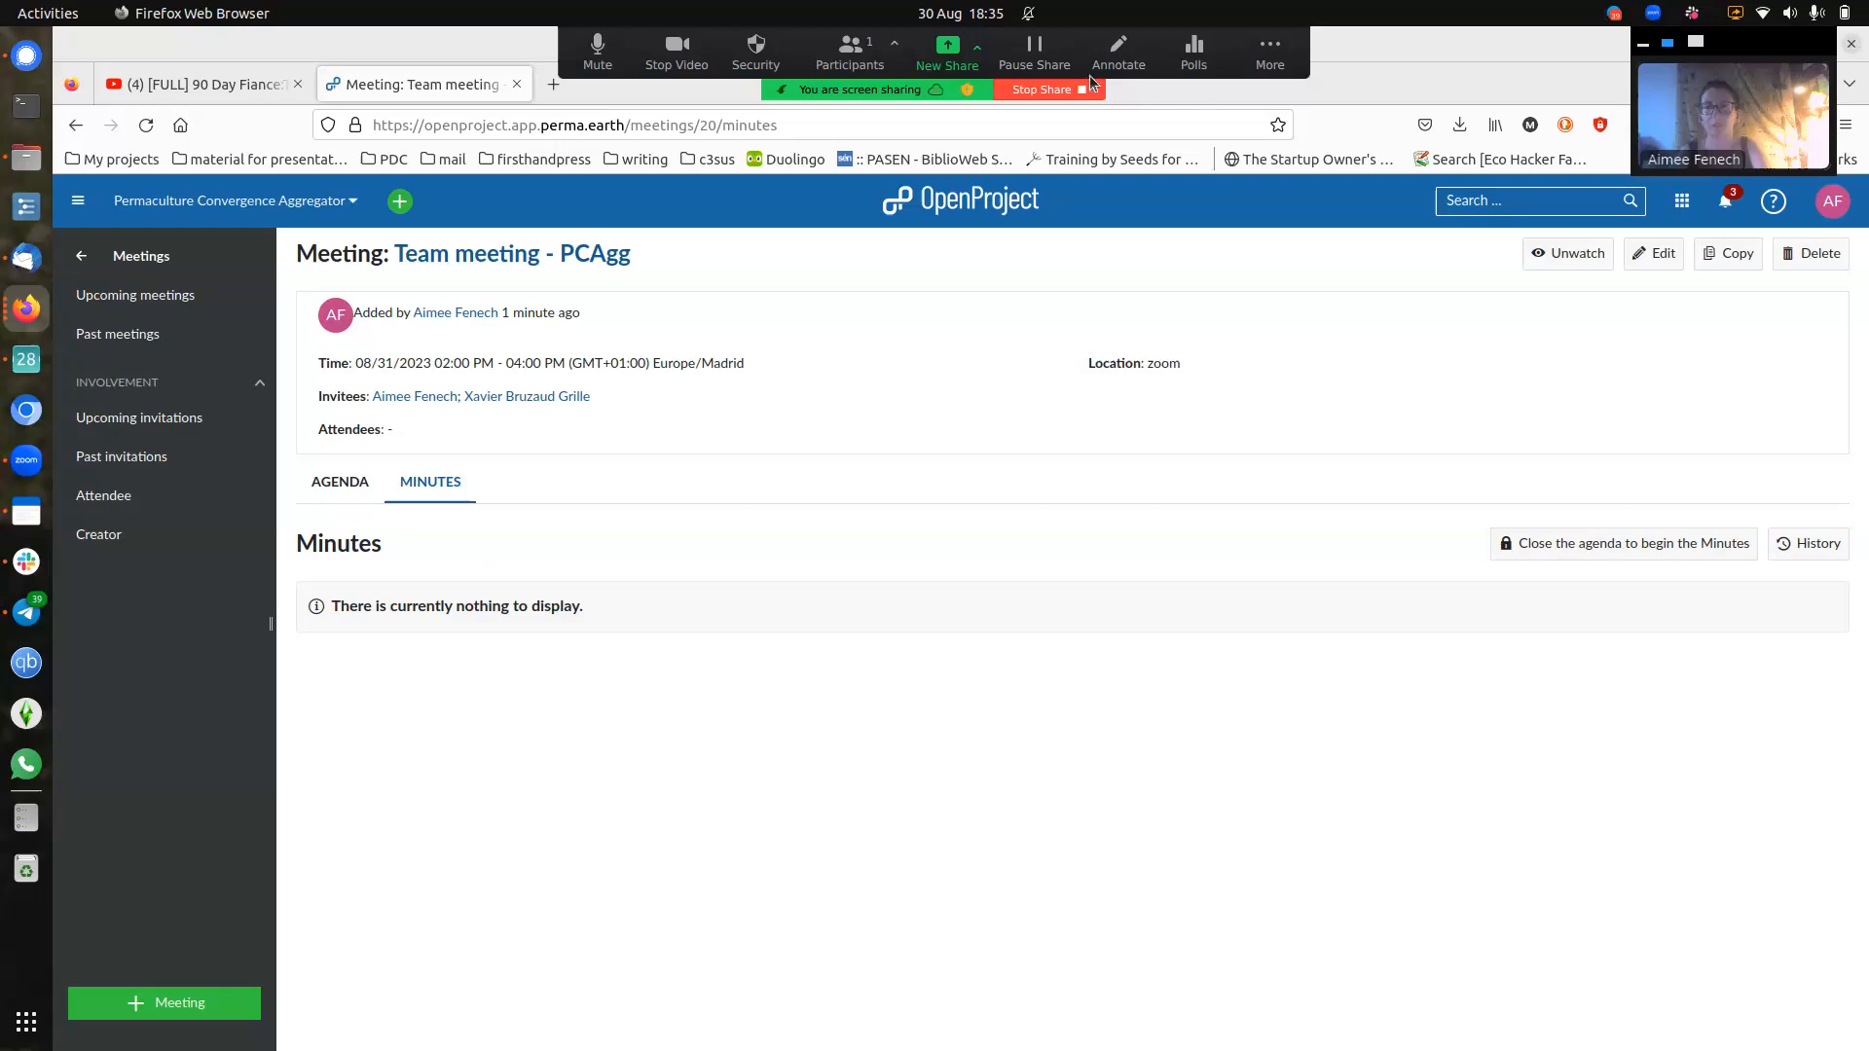
left_click(1269, 54)
left_click(1371, 140)
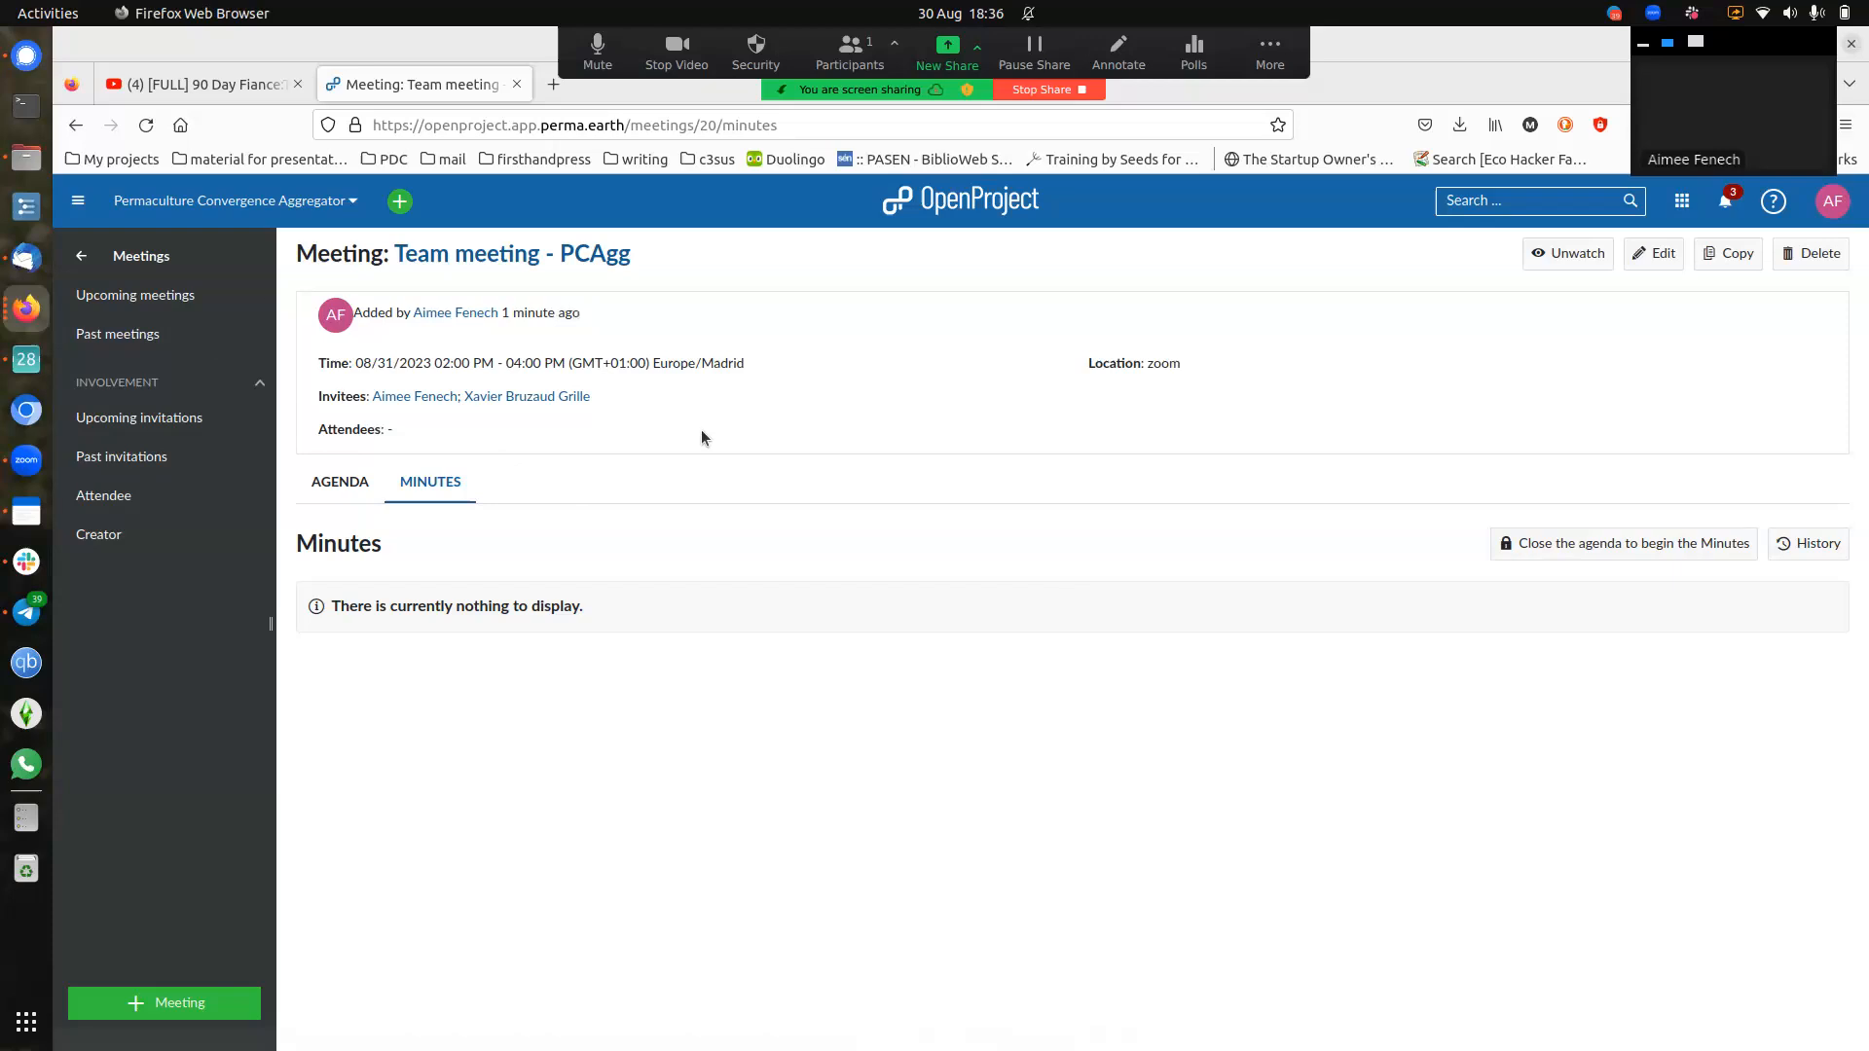
left_click(156, 334)
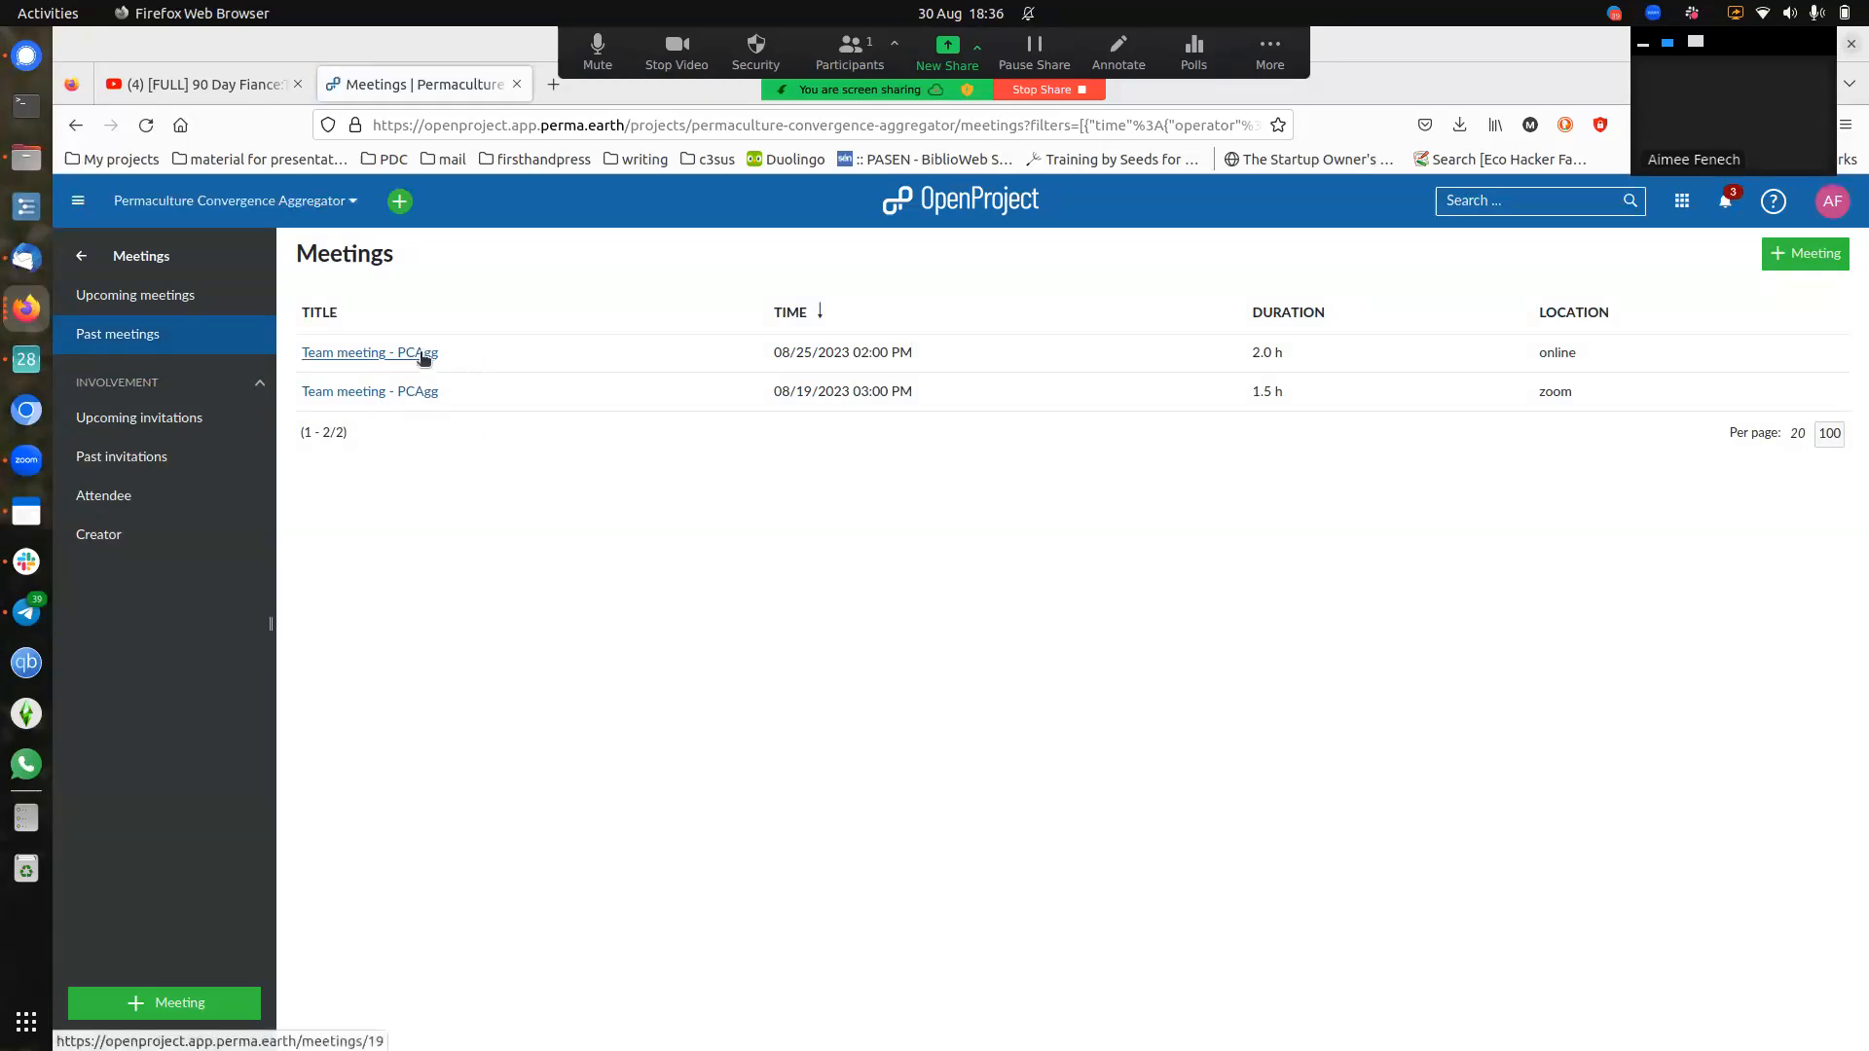
- Read the 08/25/2023 Team meeting - PCAgg minutes, then go to the project's work packages
left_click(421, 359)
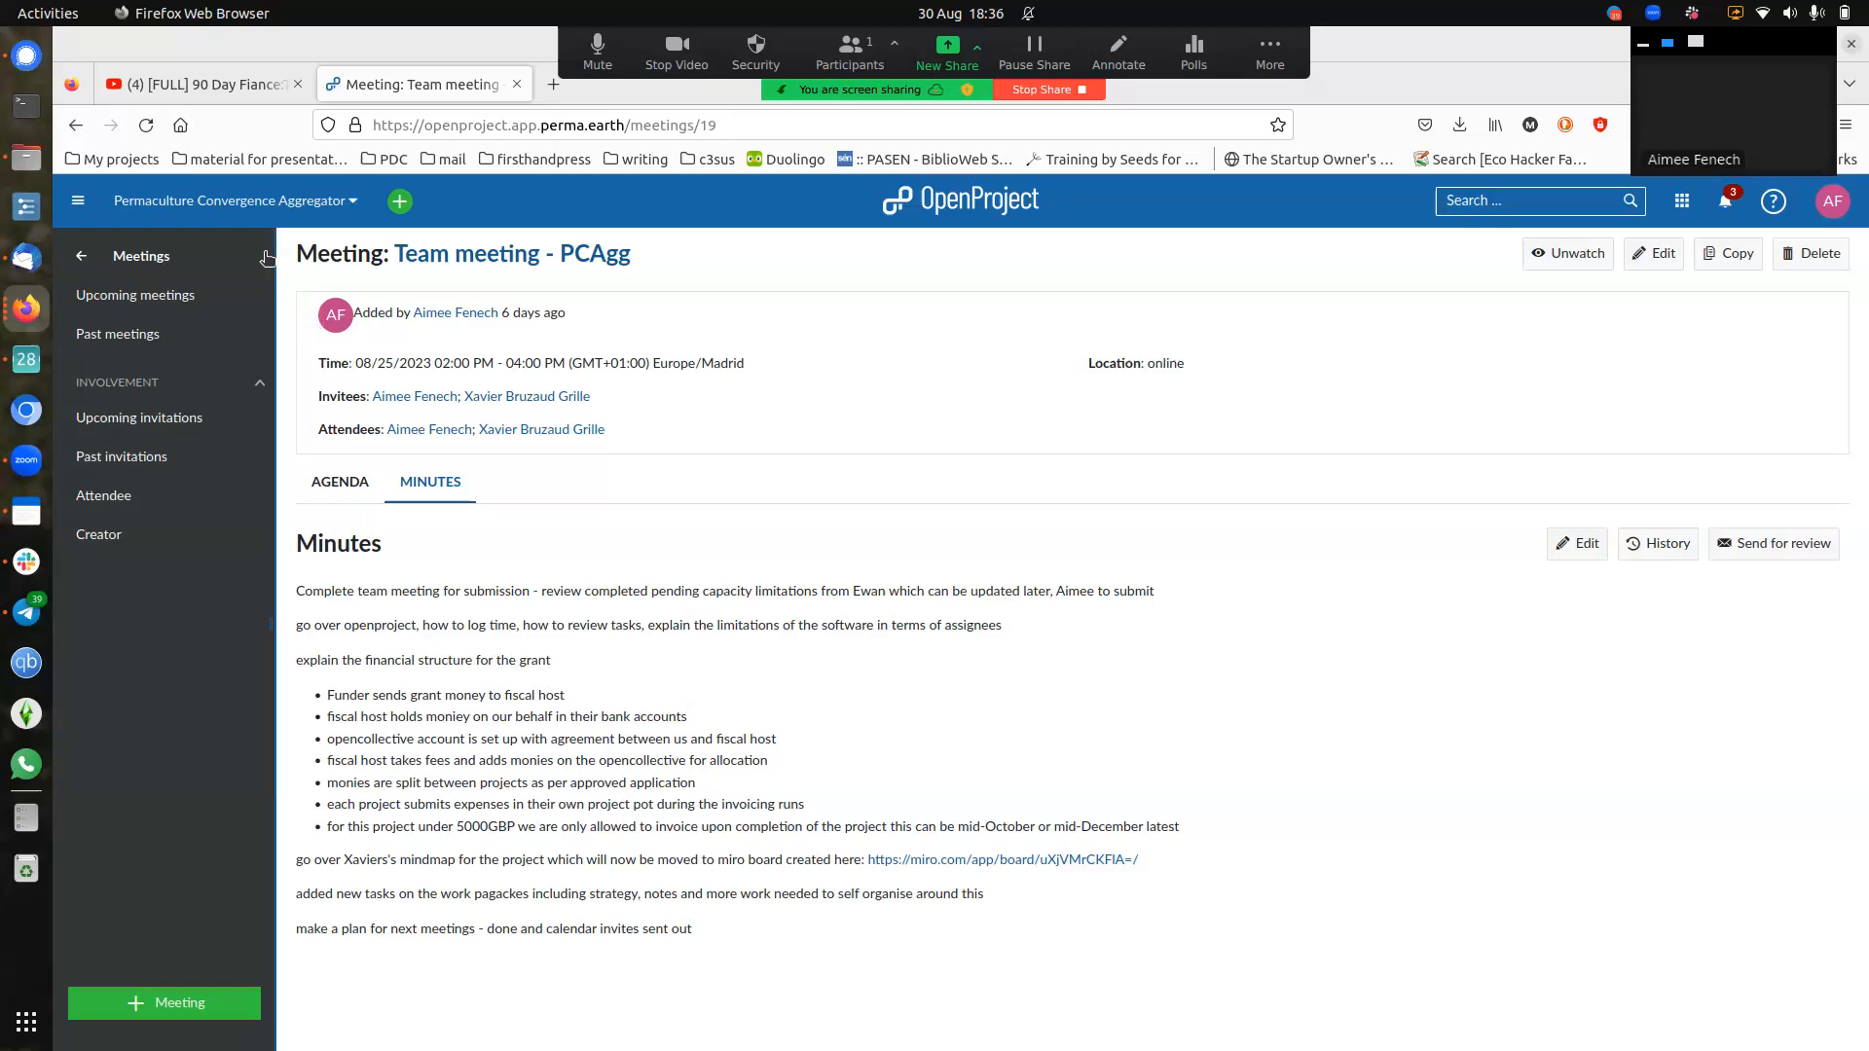
left_click(82, 259)
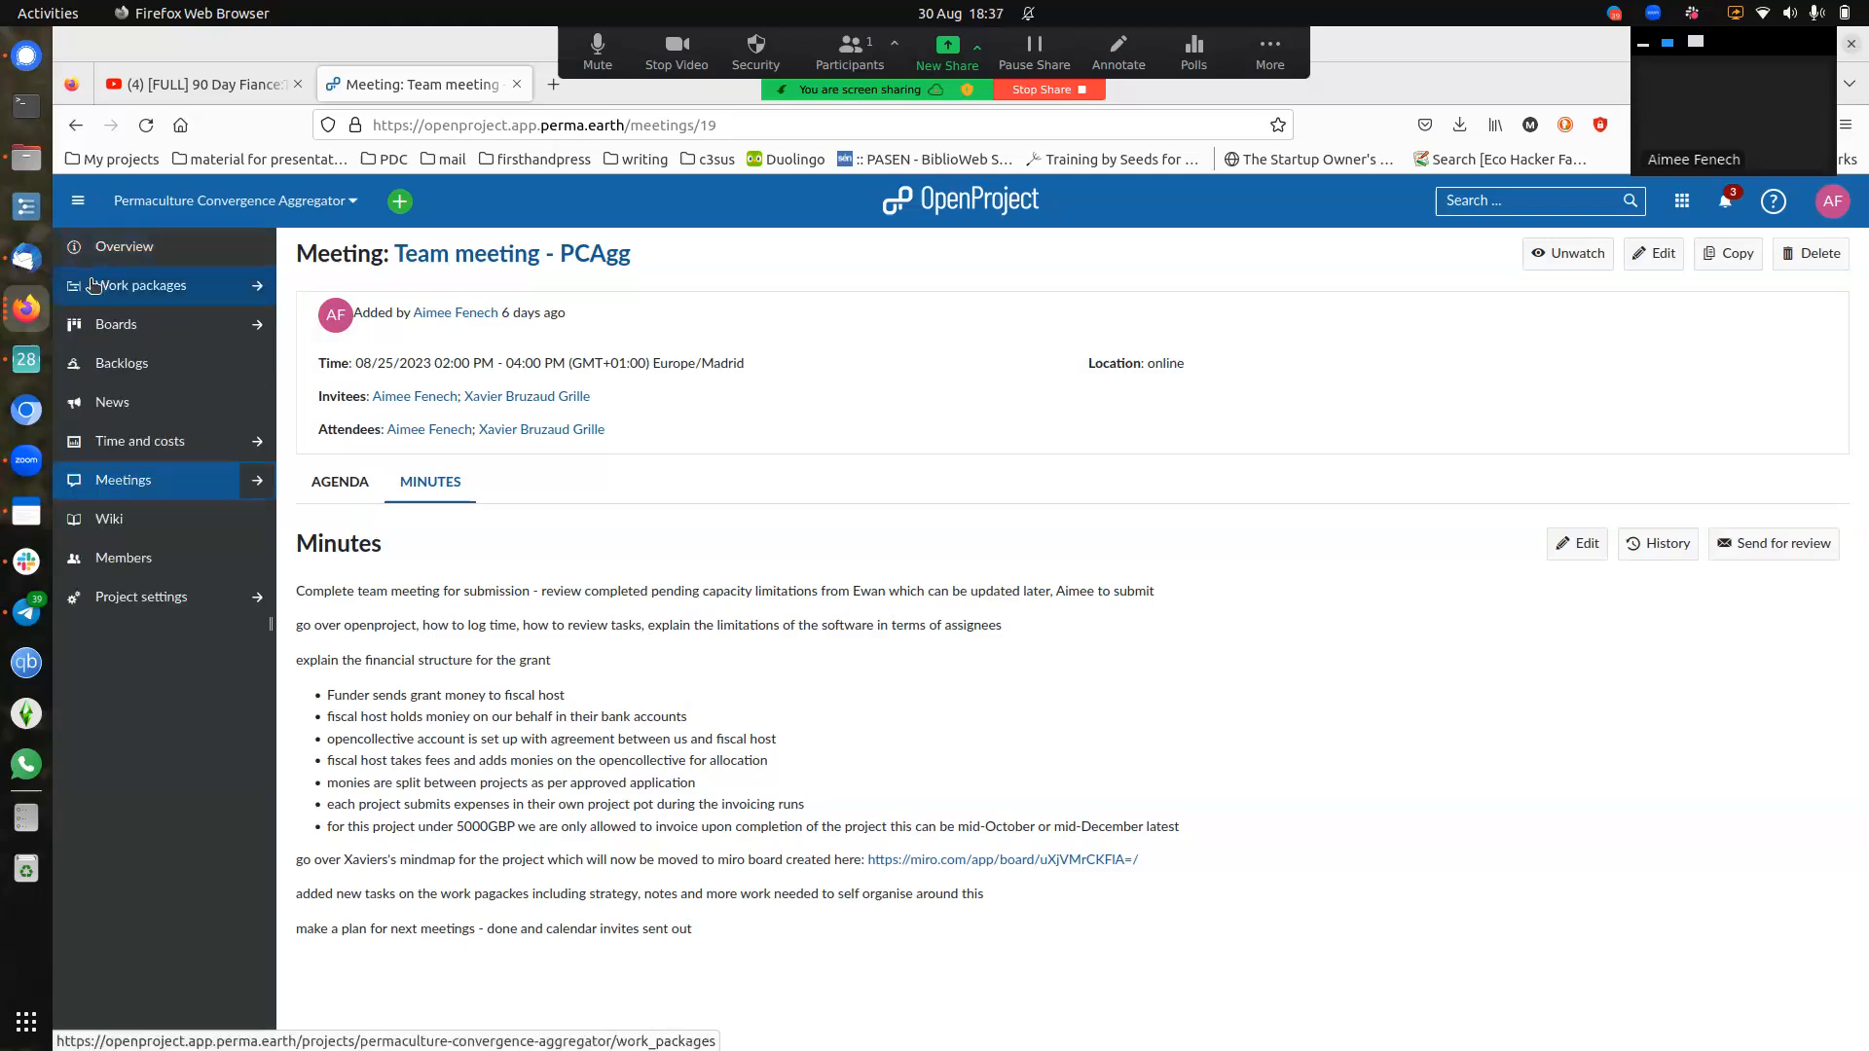
left_click(103, 294)
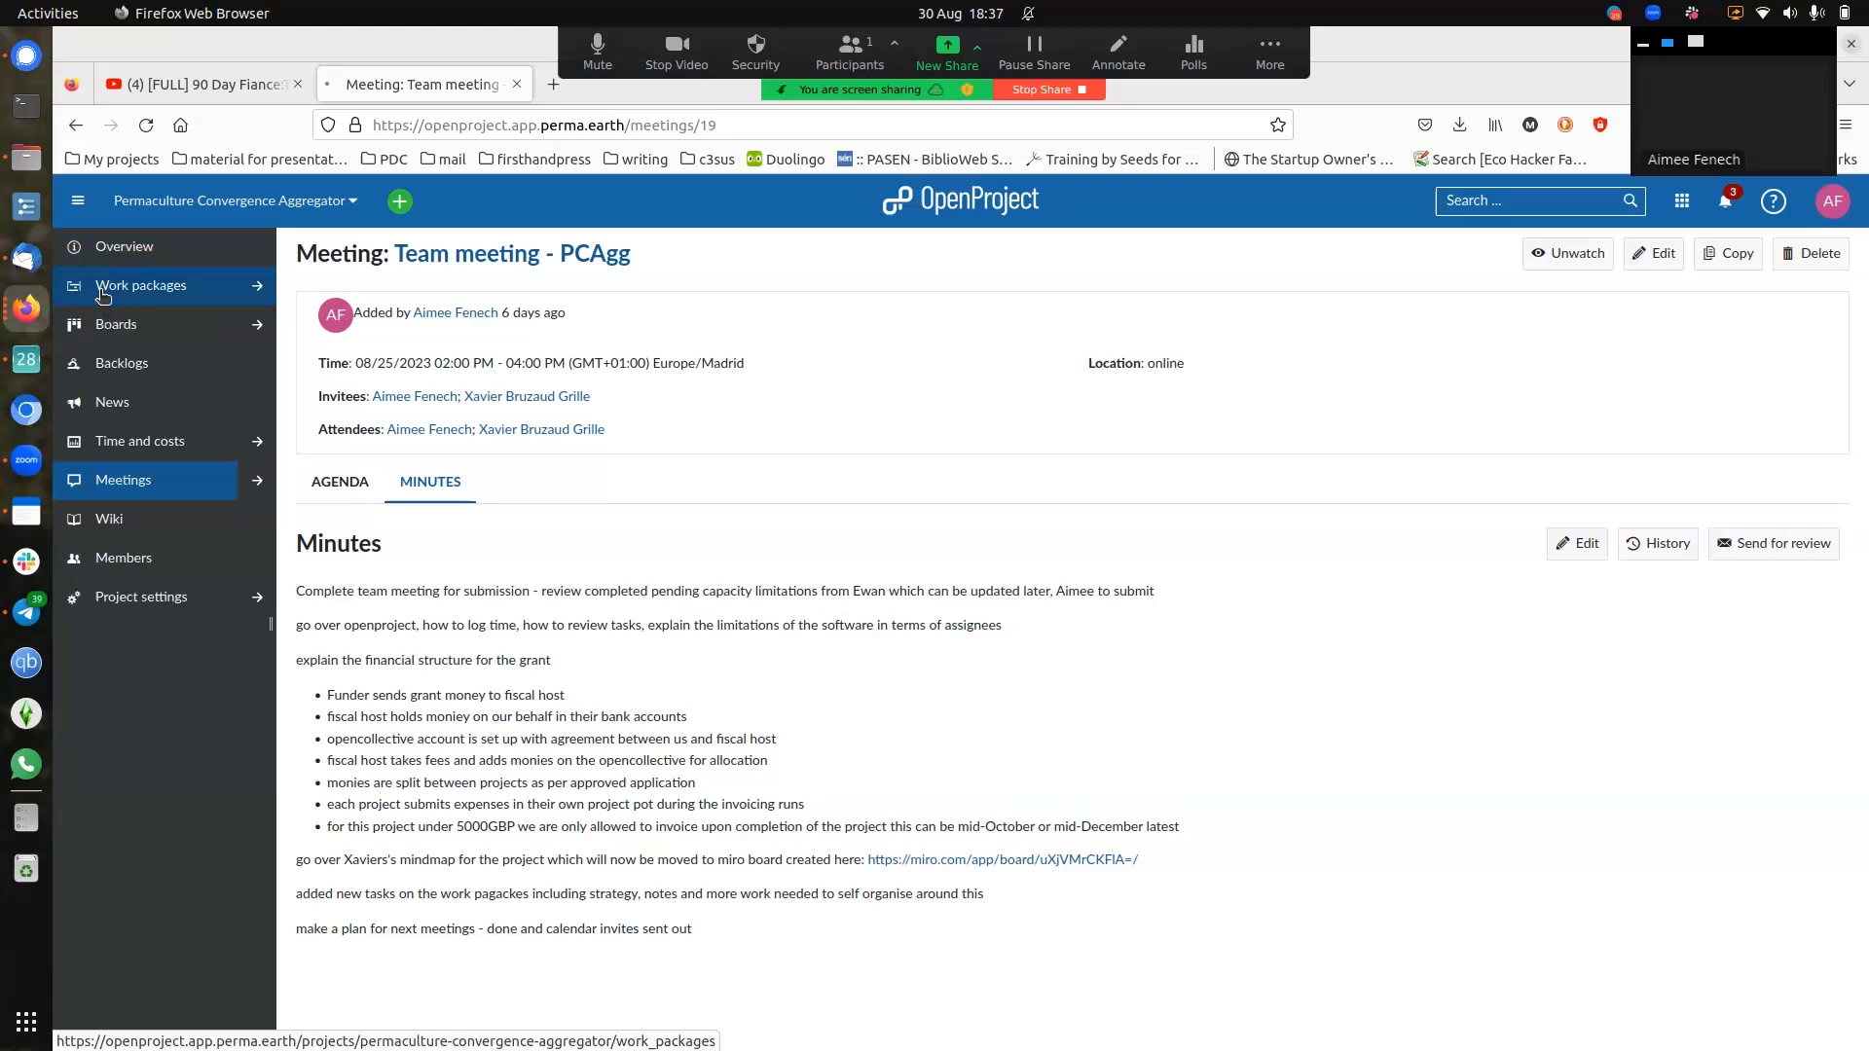
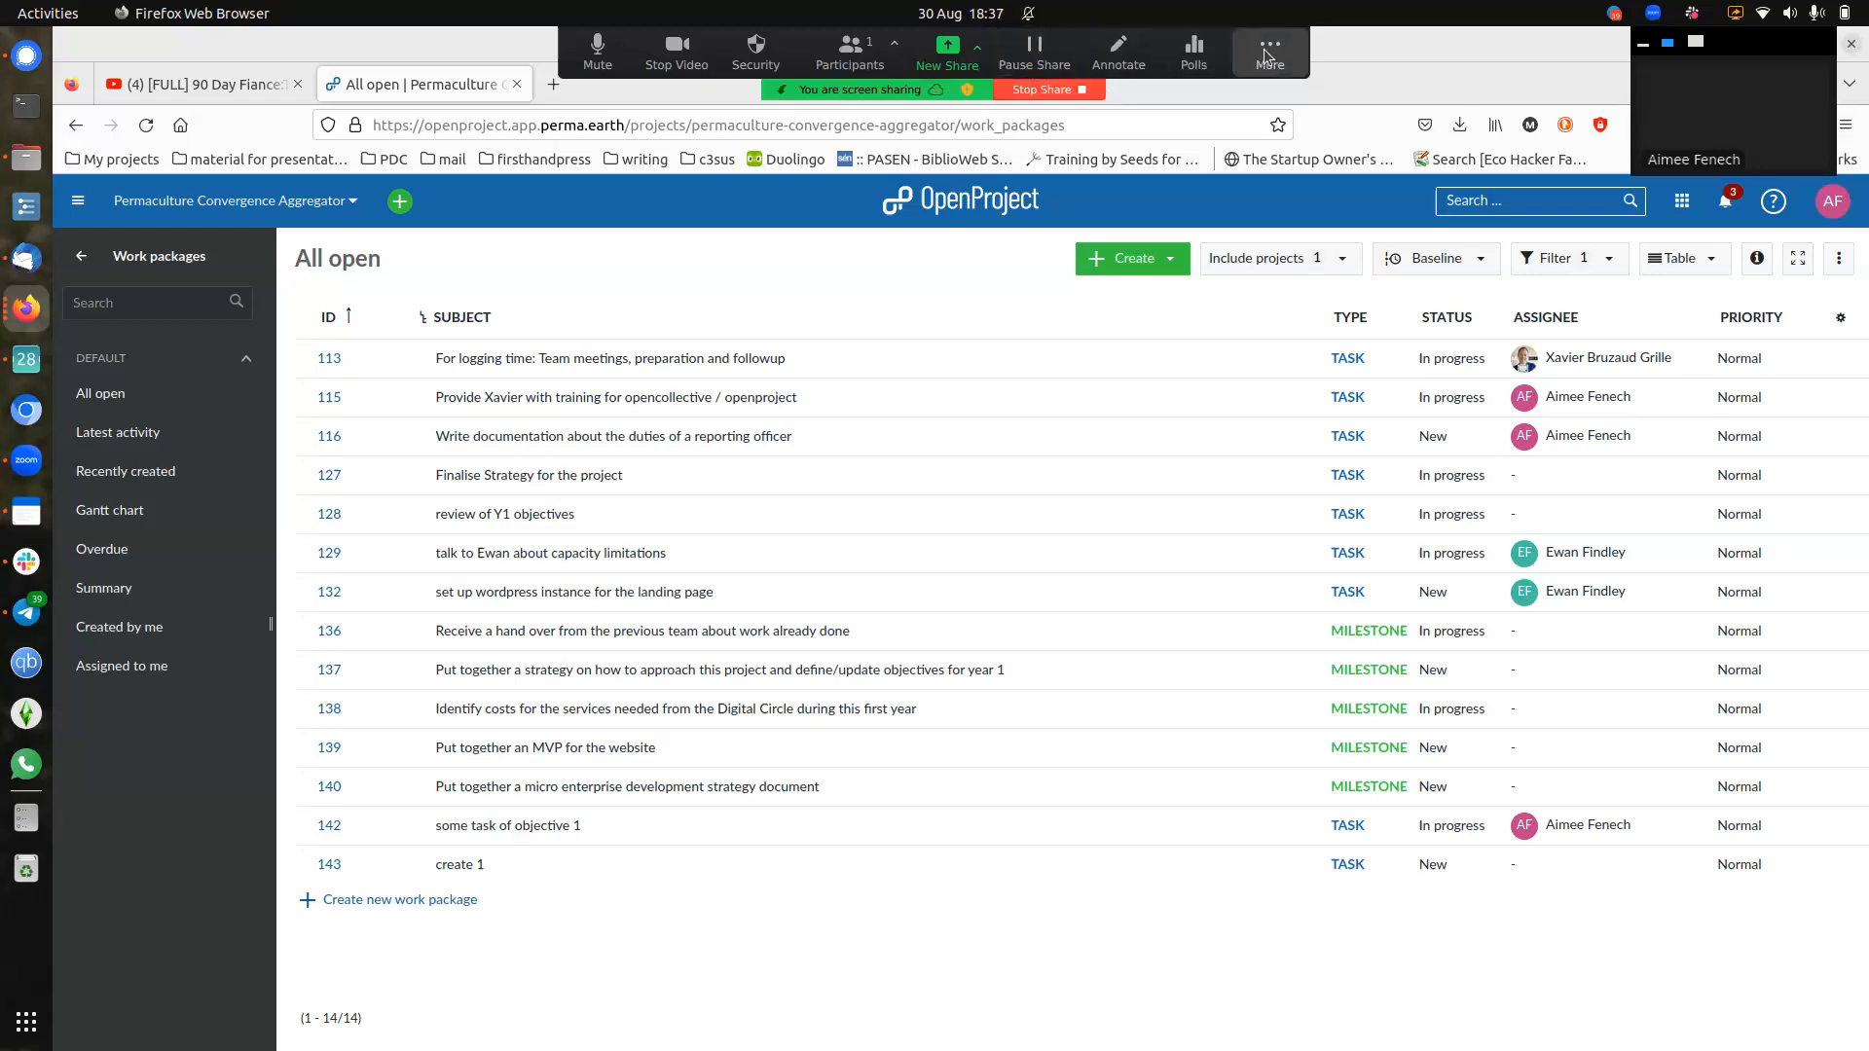
- Open Zoom's More menu to reach the pause and stop recording options
left_click(1286, 61)
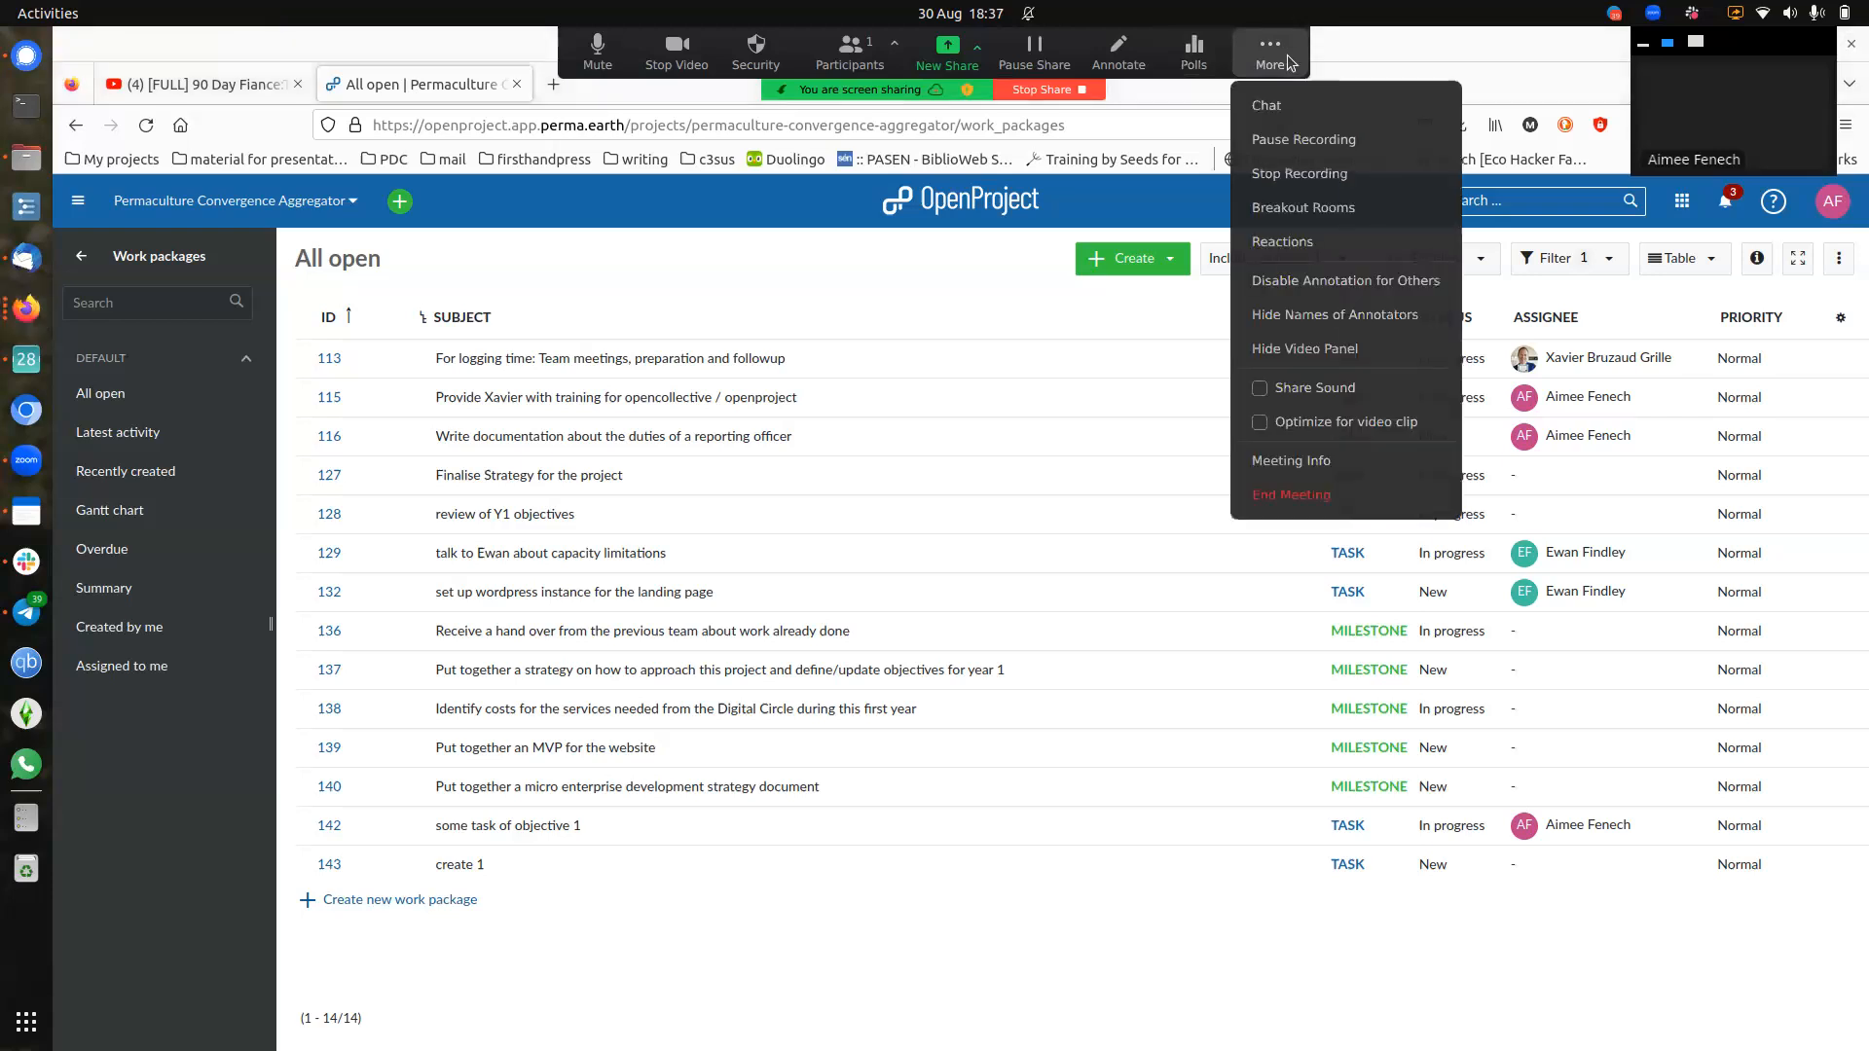